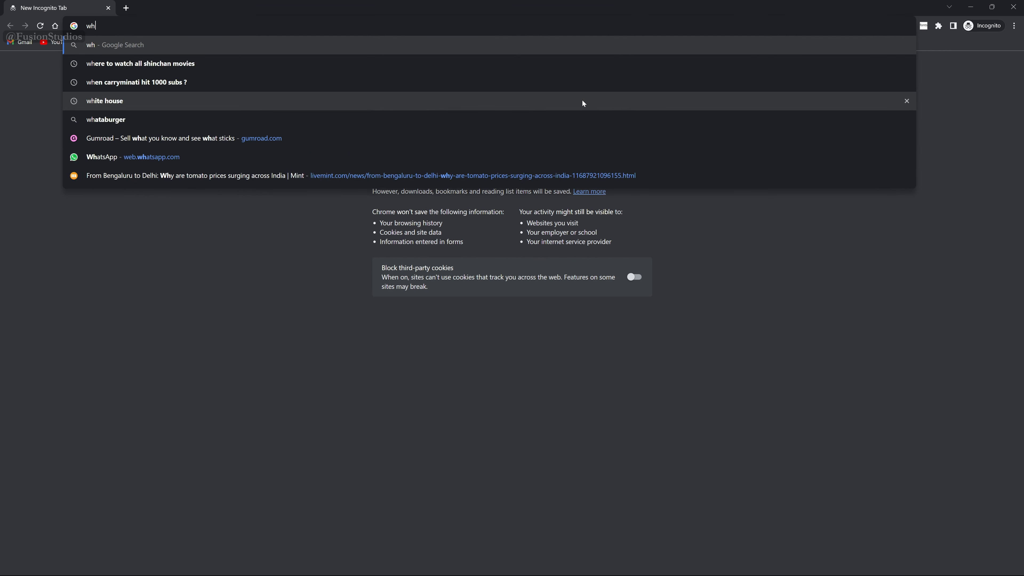
key(BackSpace)
key(BackSpace)
key(BackSpace)
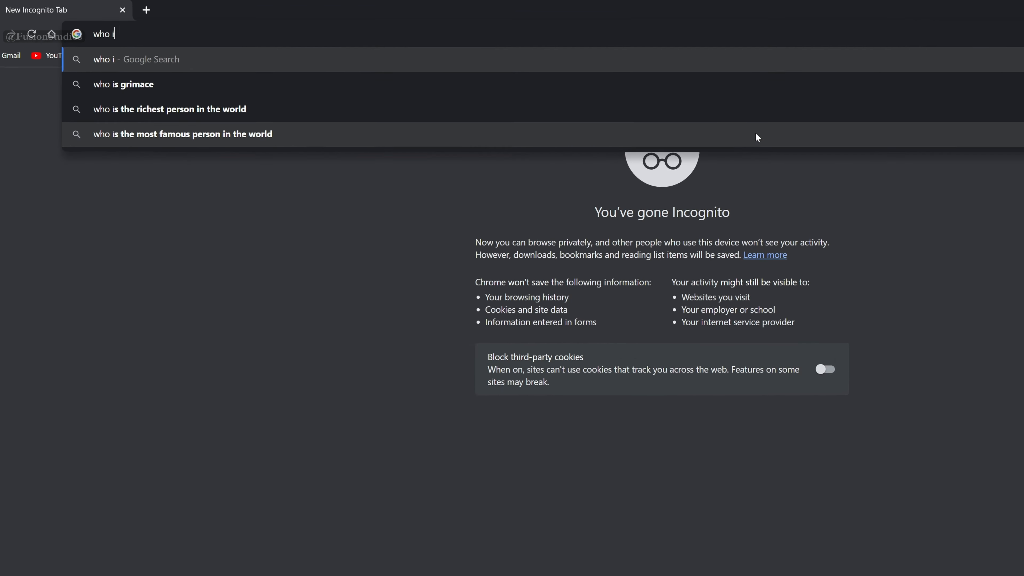
key(BackSpace)
key(BackSpace)
key(BackSpace)
key(BackSpace)
key(BackSpace)
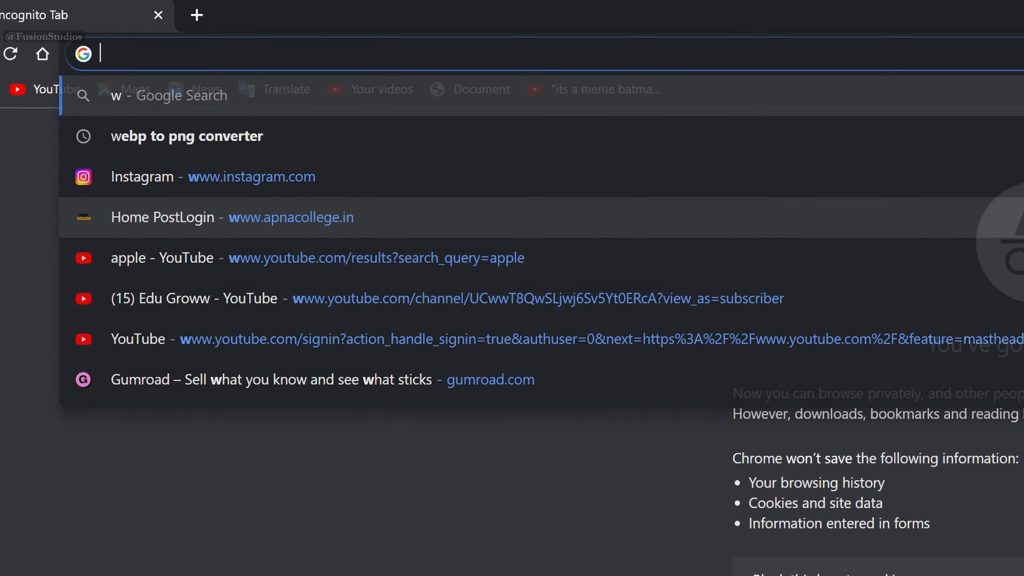
Step: Search Google for "iman gadzhi who ?", look over the web and image results, and close the browser
text(iman ga)
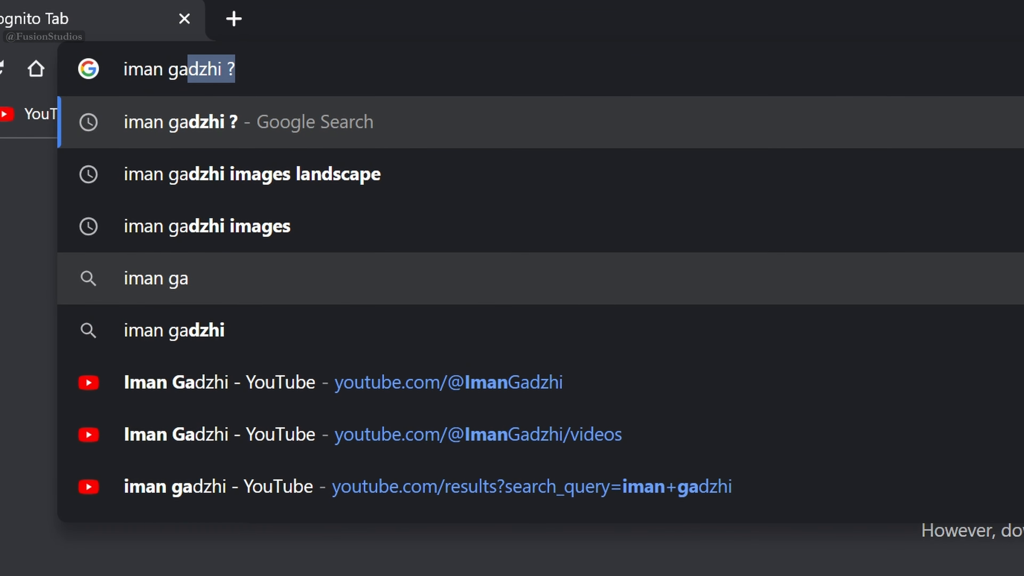
text(dzhi who ?)
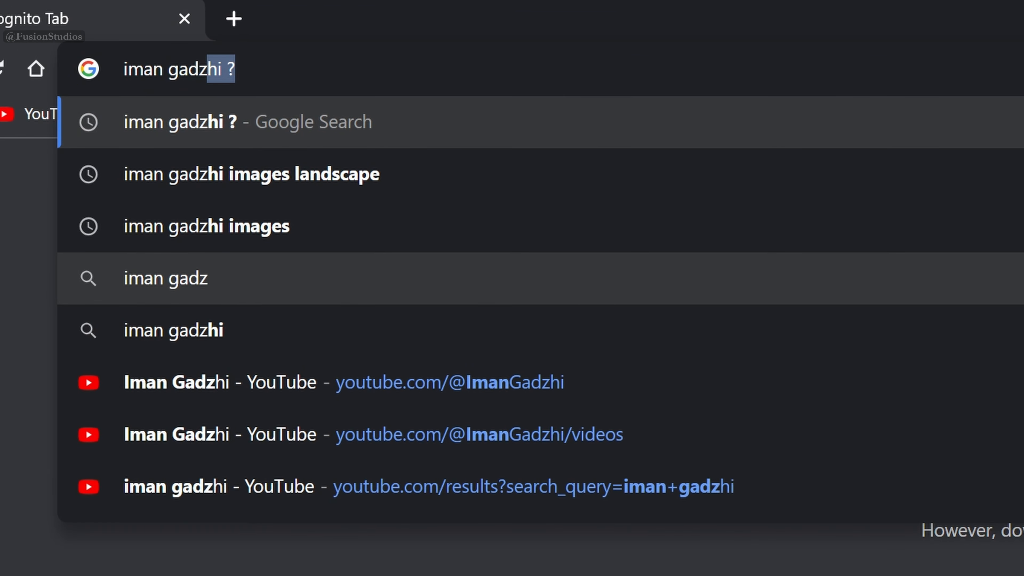
key(Return)
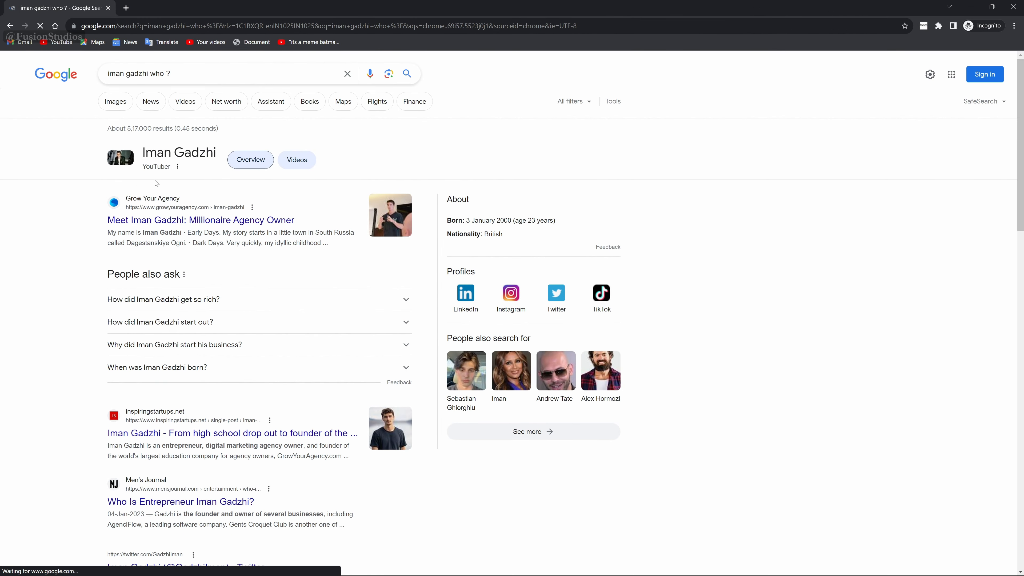
scroll(93, 192, down, 2)
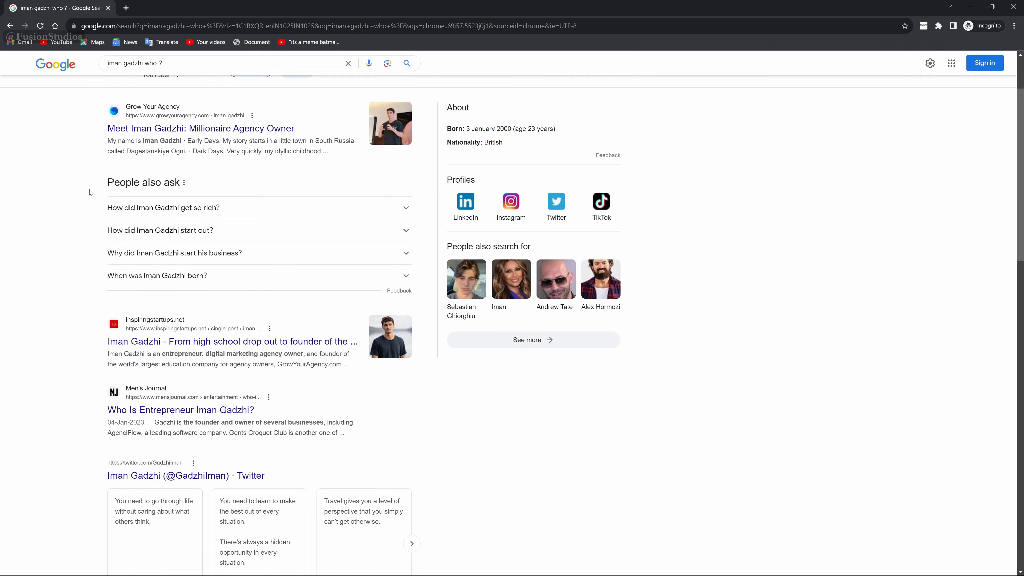
scroll(91, 186, up, 2)
click(117, 103)
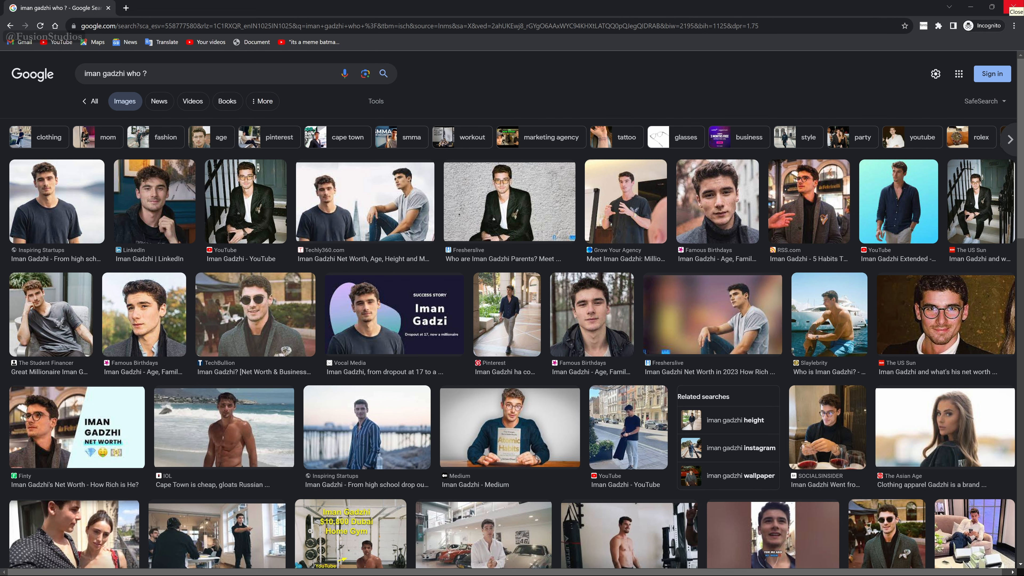
click(1014, 7)
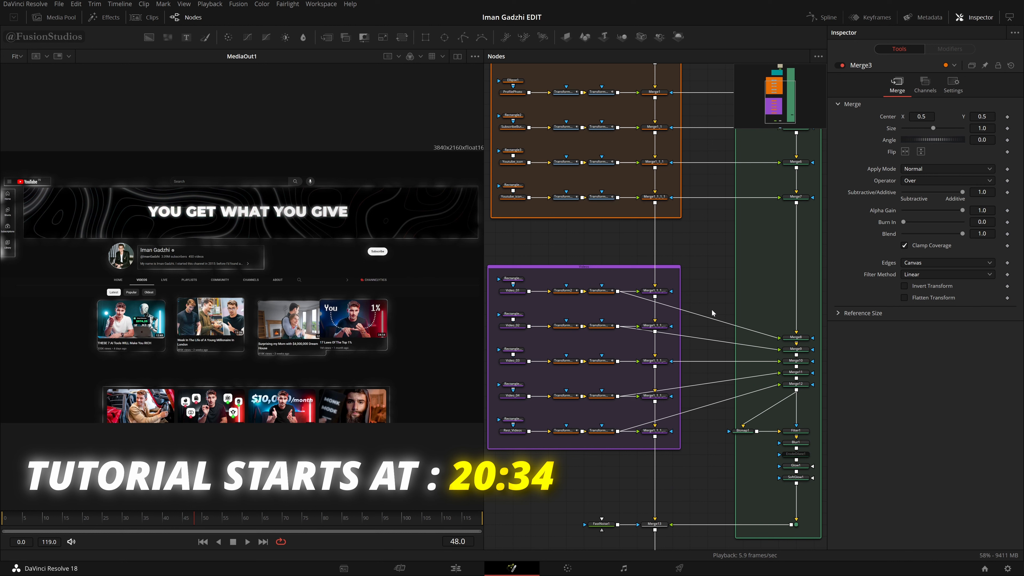
Step: In DaVinci Resolve, examine the Fusion node tree from the background note through the teal, orange, purple and green groups to MediaOut1
scroll(712, 313, up, 5)
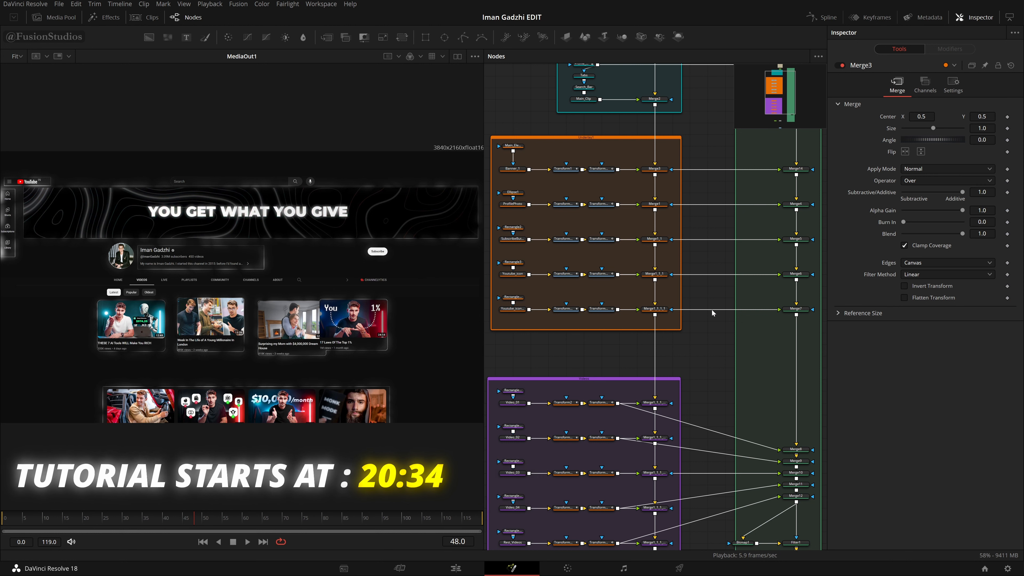
scroll(712, 310, up, 4)
scroll(712, 313, up, 4)
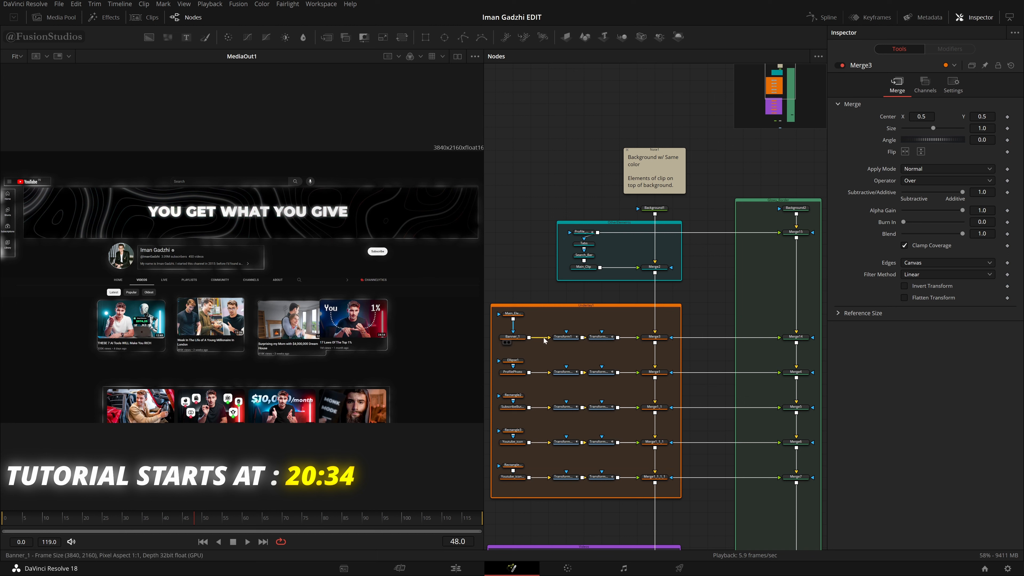
scroll(711, 277, down, 8)
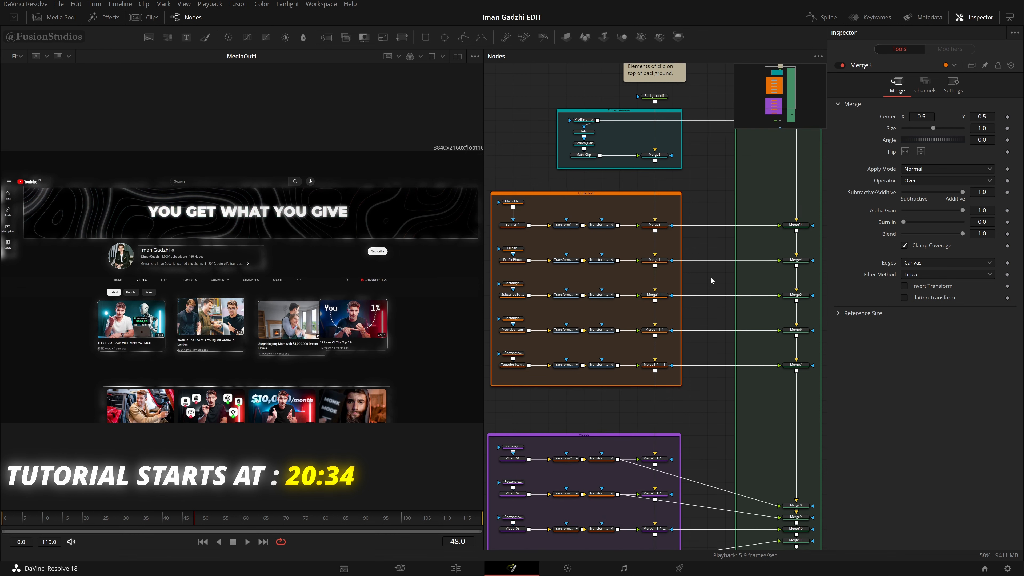
scroll(712, 271, down, 5)
scroll(714, 266, down, 3)
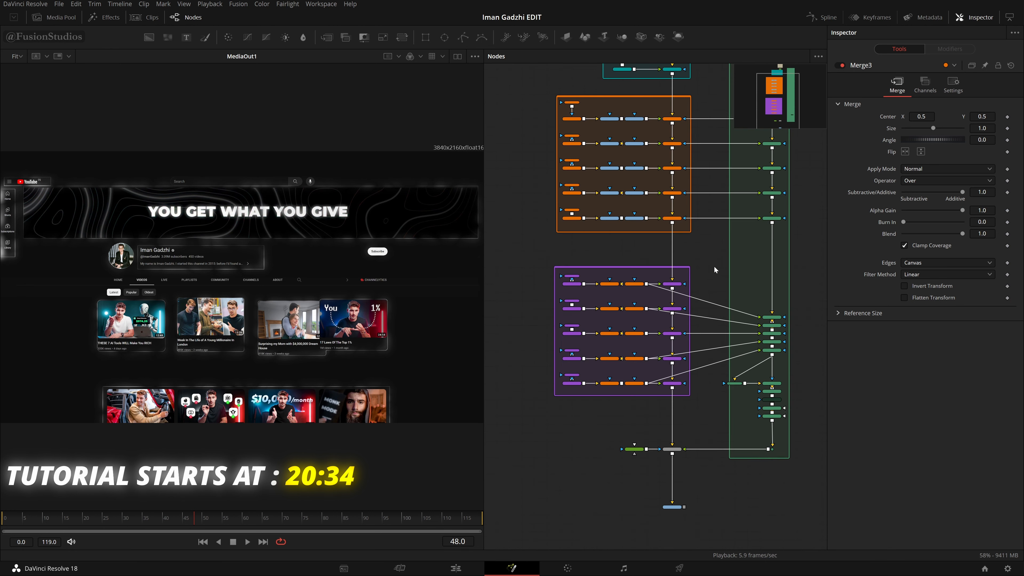
drag(714, 266, 657, 324)
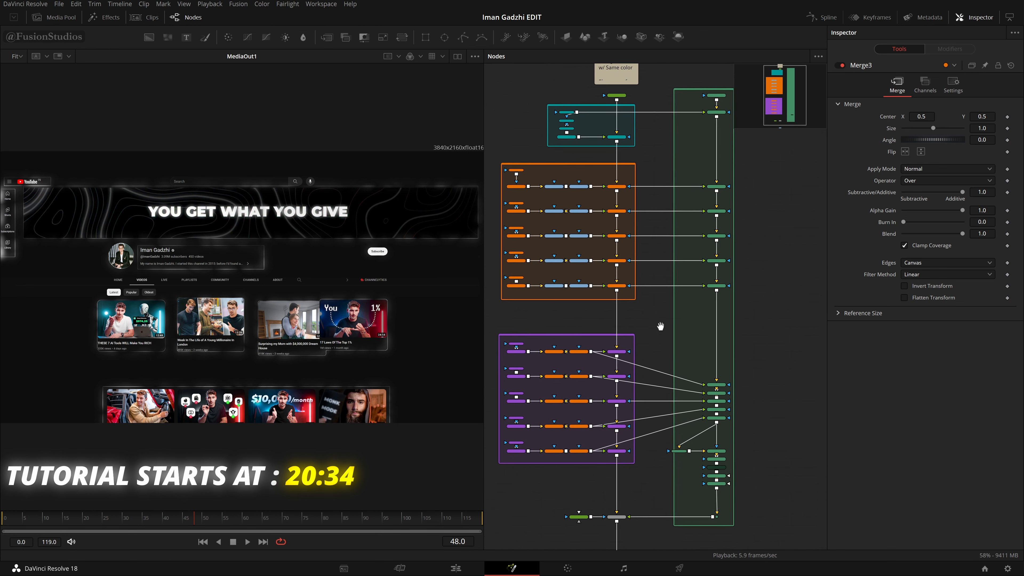
scroll(658, 324, down, 3)
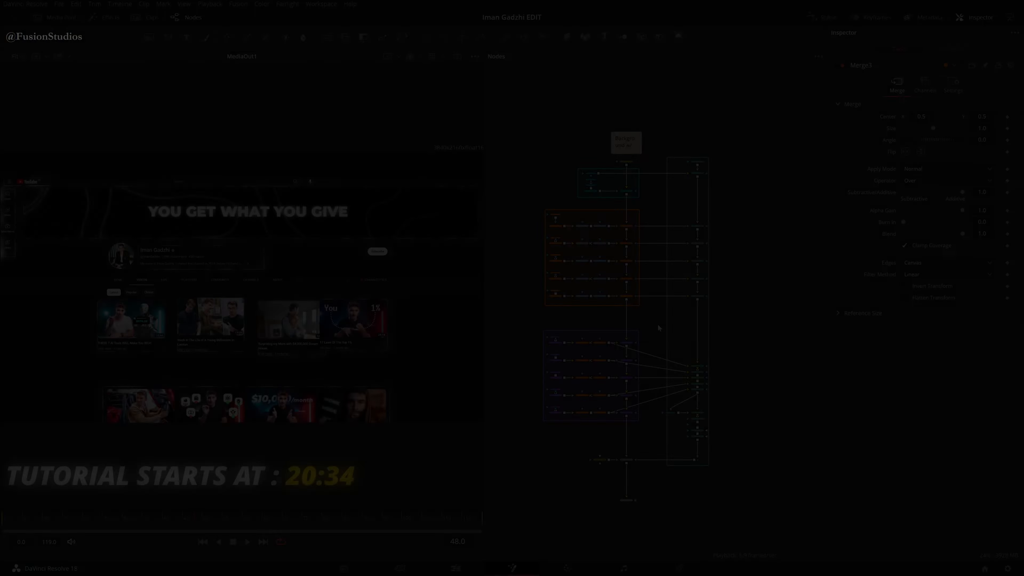
scroll(658, 324, up, 2)
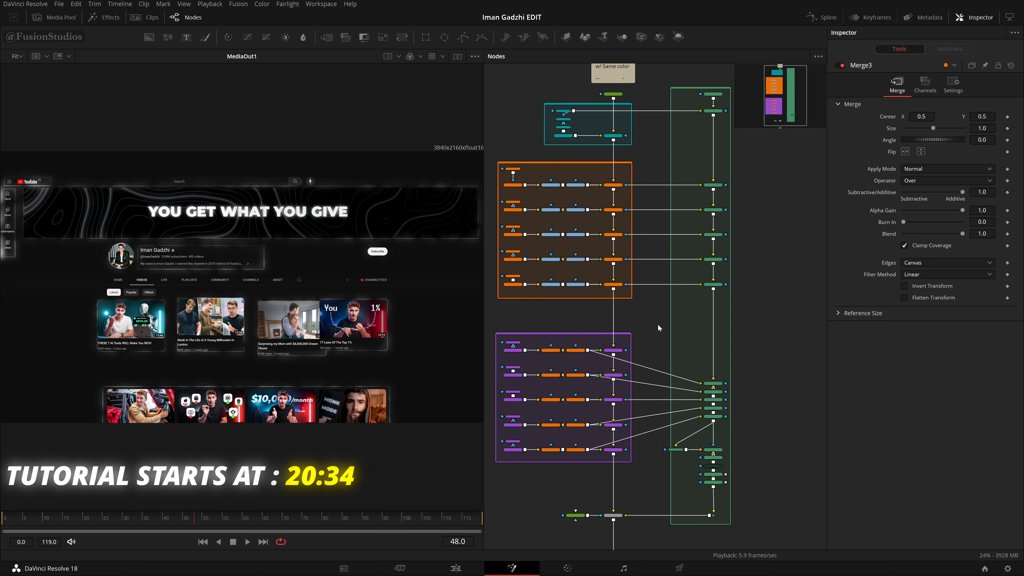
scroll(658, 325, down, 2)
scroll(657, 325, up, 2)
scroll(520, 129, up, 2)
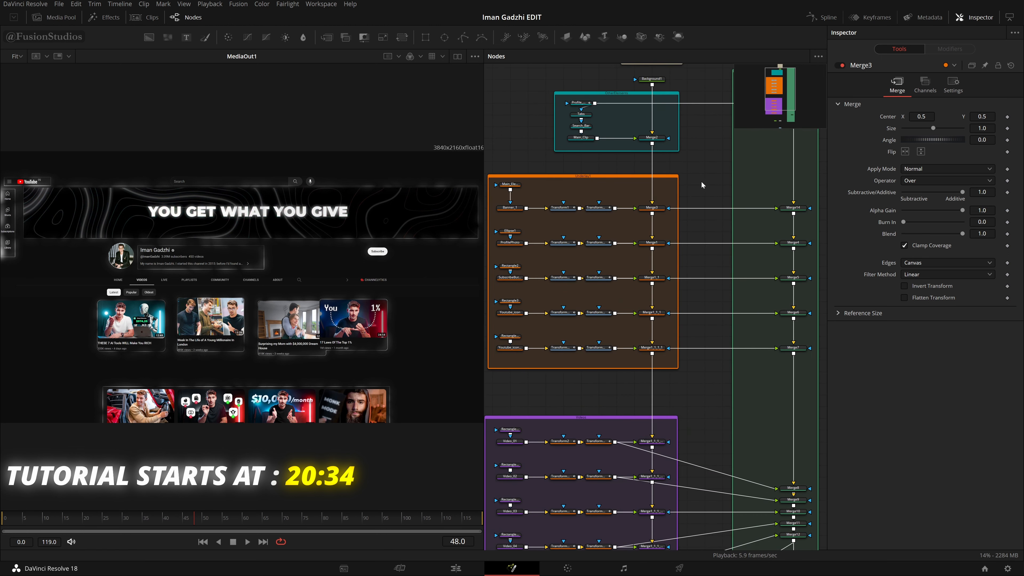
drag(706, 180, 707, 187)
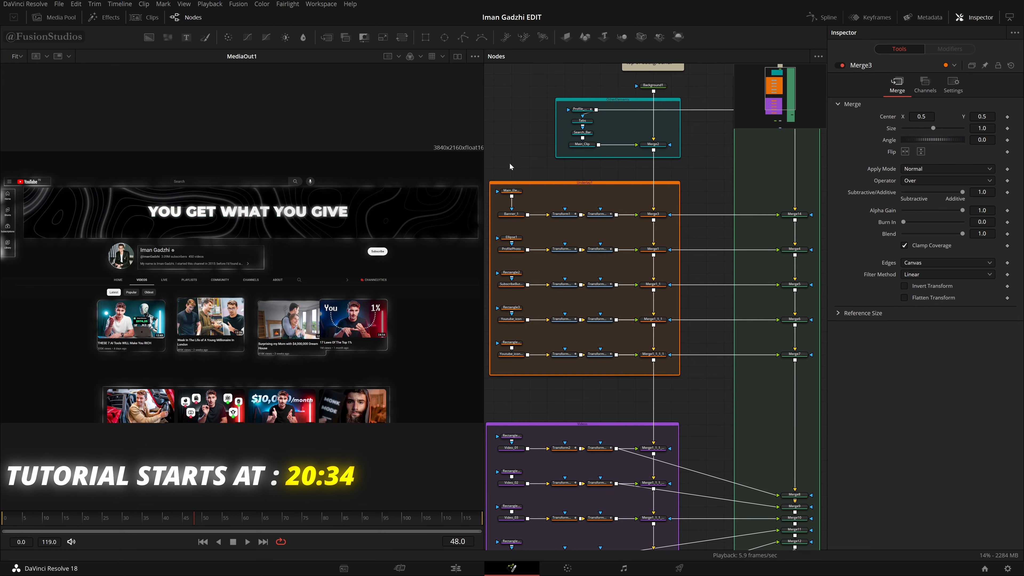
scroll(549, 164, down, 8)
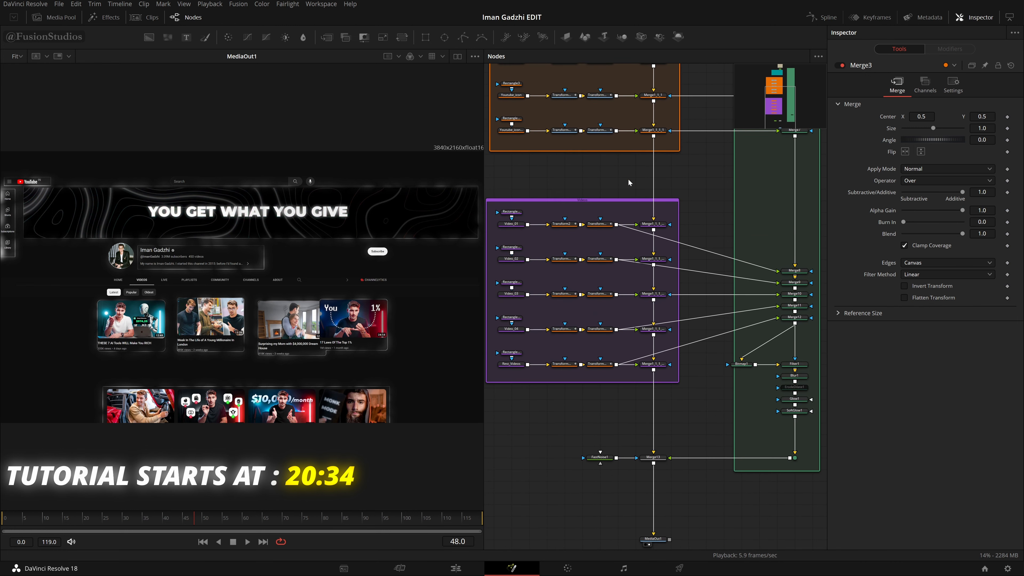
scroll(574, 194, up, 5)
Step: Select the node rows of individual page elements in turn, including the orange group's SubscribeButton row and the purple group's Rest_Videos row
drag(500, 90, 679, 175)
drag(498, 145, 668, 193)
drag(509, 178, 655, 222)
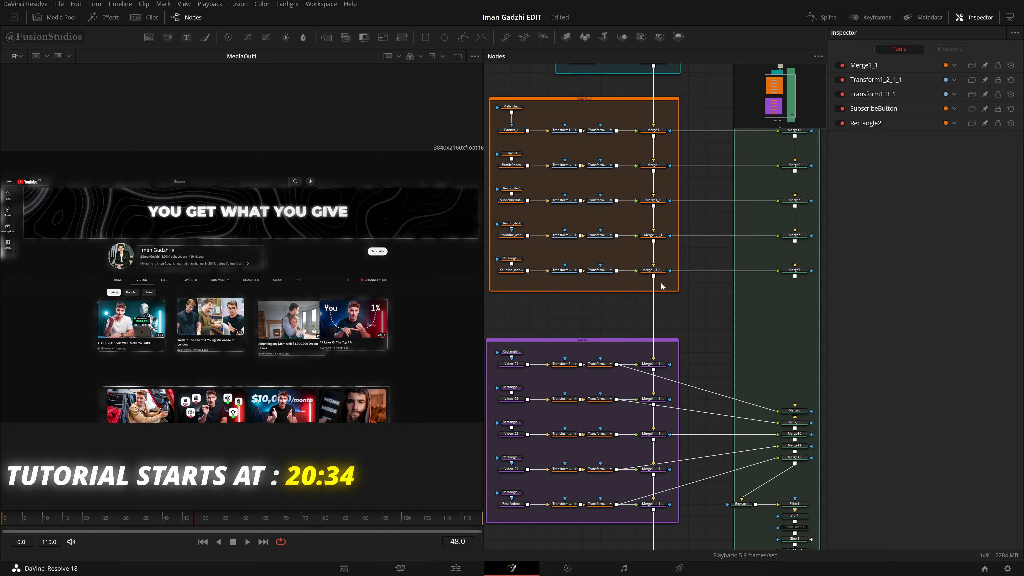
scroll(562, 320, down, 3)
drag(500, 260, 642, 287)
drag(508, 399, 672, 440)
scroll(795, 152, up, 4)
scroll(794, 152, down, 5)
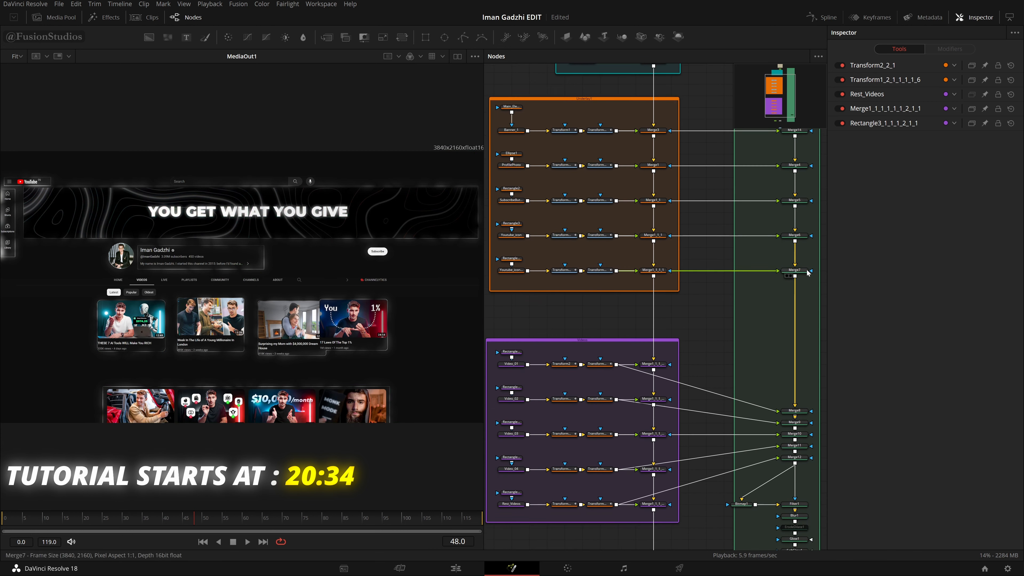
Step: Examine how the element rows of the orange and purple groups feed the merge chain in the green group
scroll(745, 410, up, 3)
scroll(711, 381, up, 6)
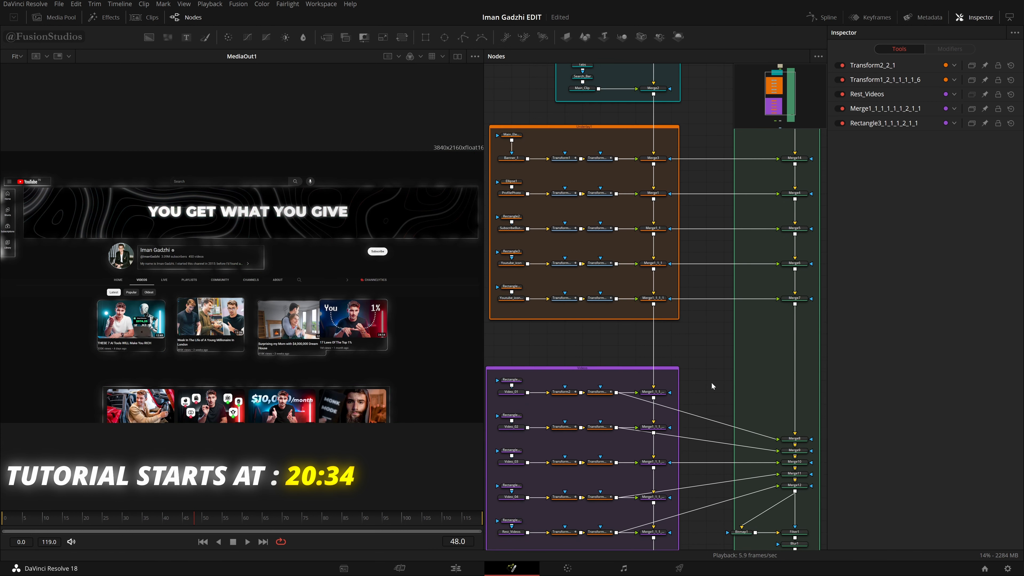
scroll(694, 227, up, 1)
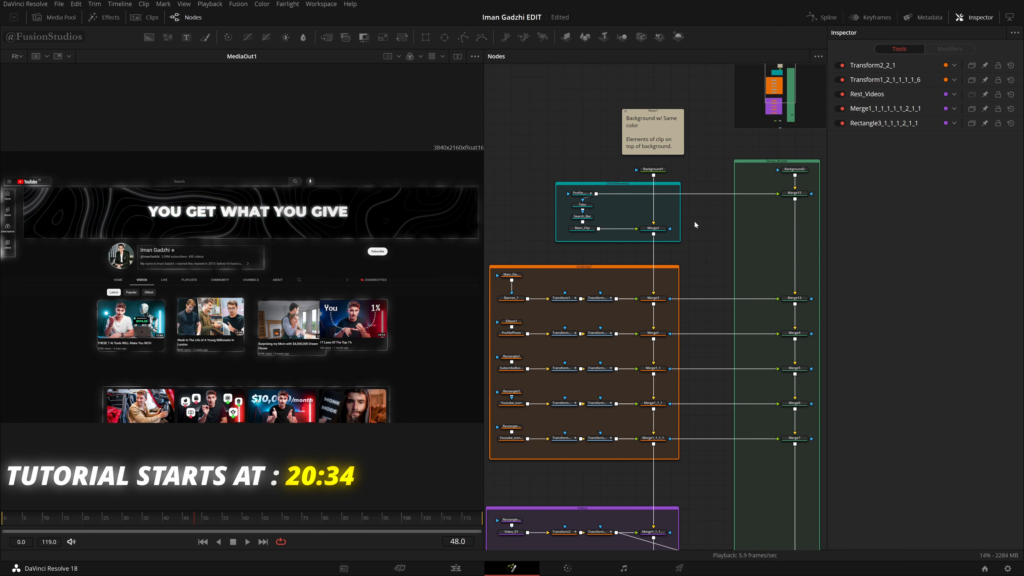
scroll(695, 225, up, 1)
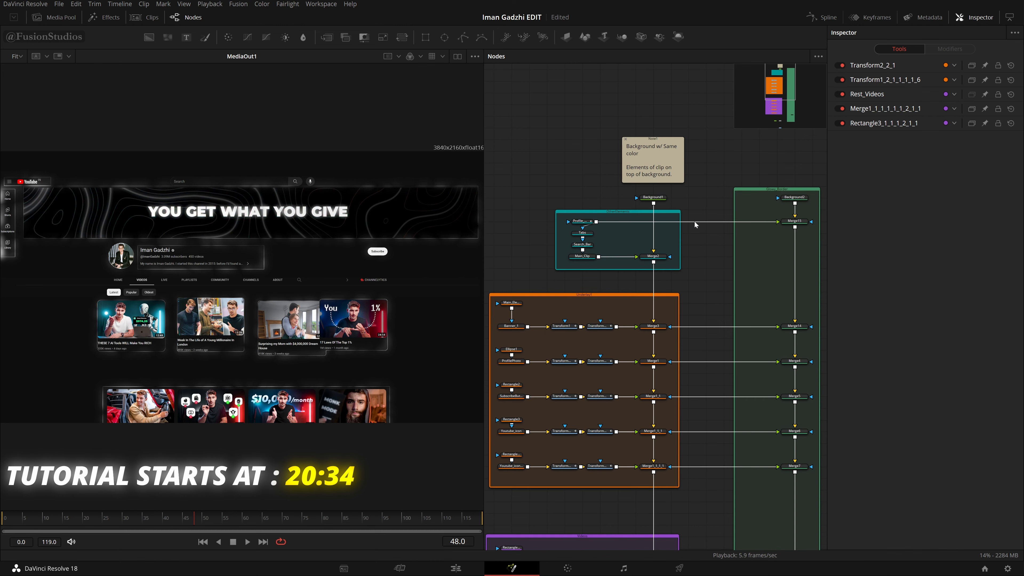
scroll(694, 221, down, 3)
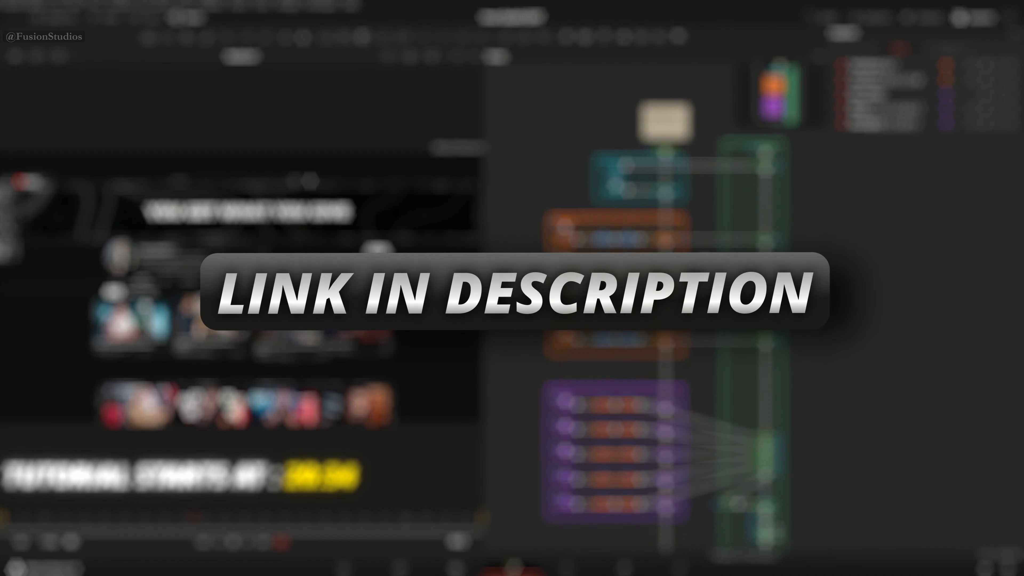
scroll(702, 170, down, 5)
scroll(702, 169, up, 2)
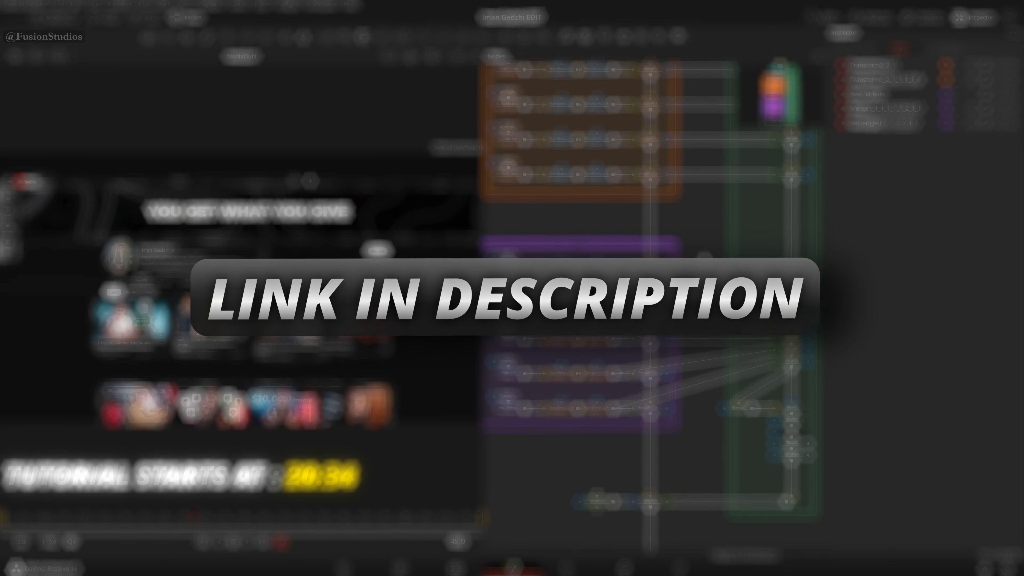
drag(703, 257, 709, 264)
scroll(708, 264, up, 10)
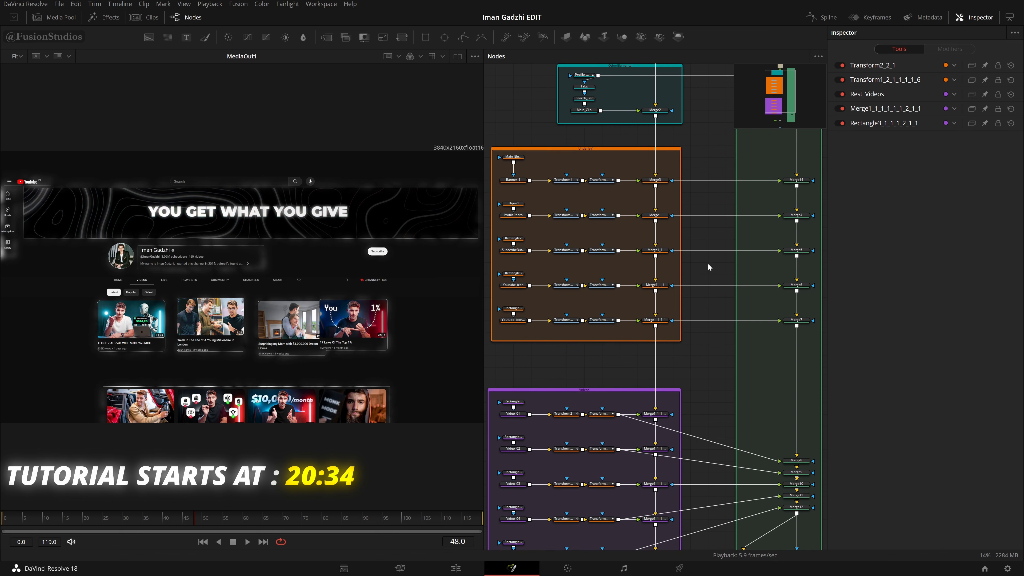
scroll(708, 264, up, 3)
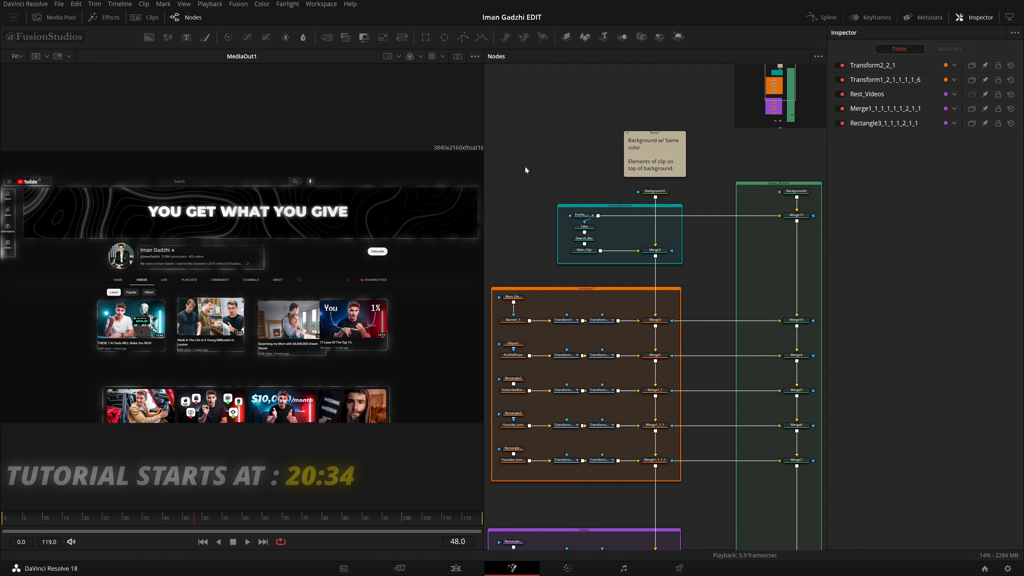
mouse_move(484, 154)
mouse_down()
mouse_move(456, 155)
mouse_move(484, 157)
mouse_up()
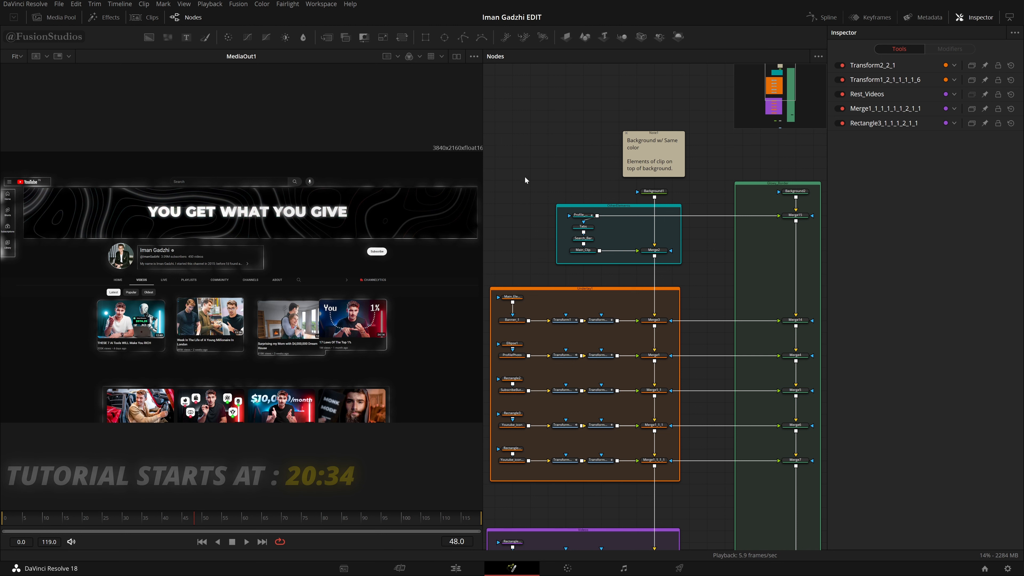
Step: Preview the Background1 node and the teal group's Main_Clip node one after the other in the viewer
click(653, 191)
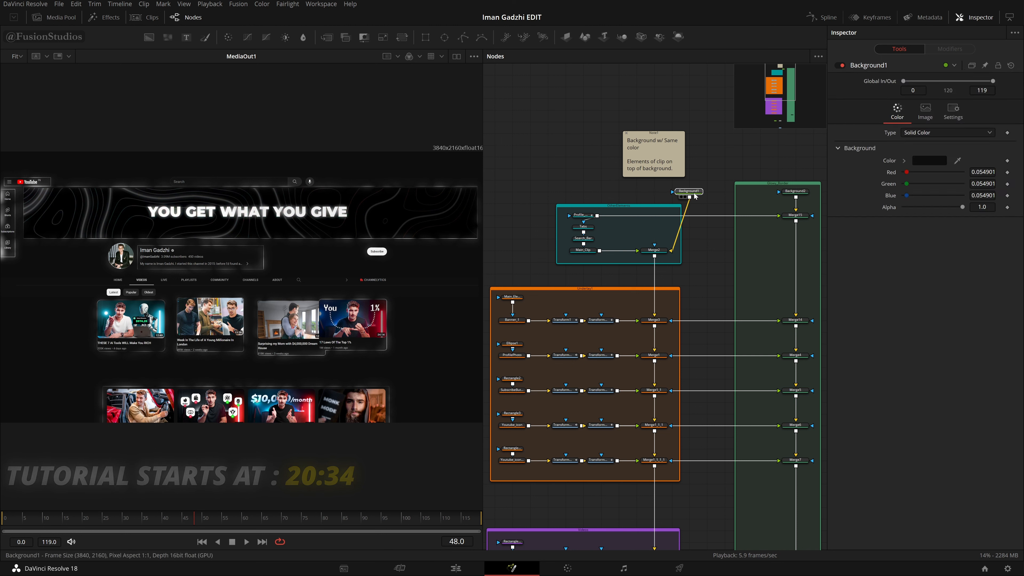
click(681, 194)
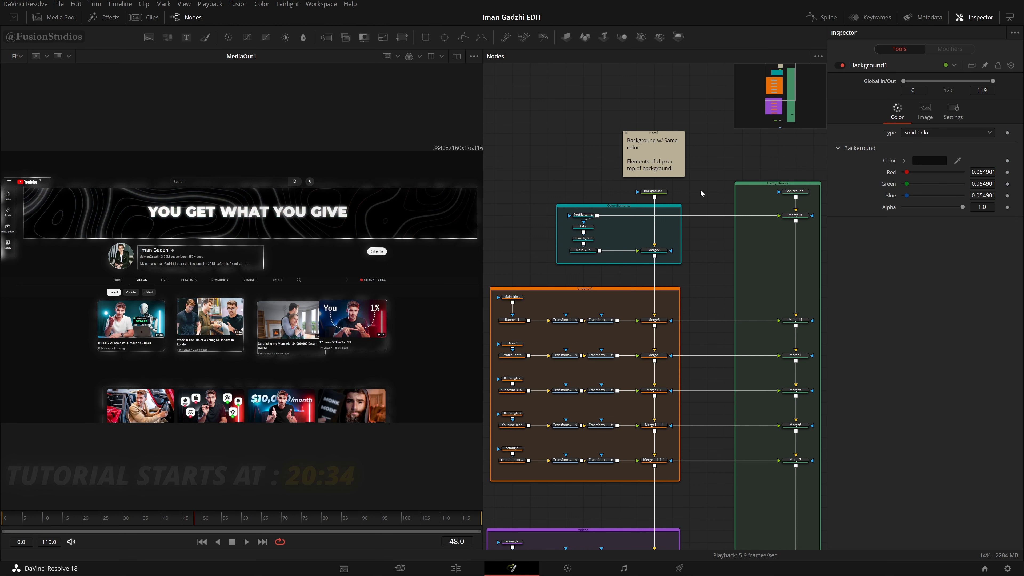
drag(698, 190, 701, 170)
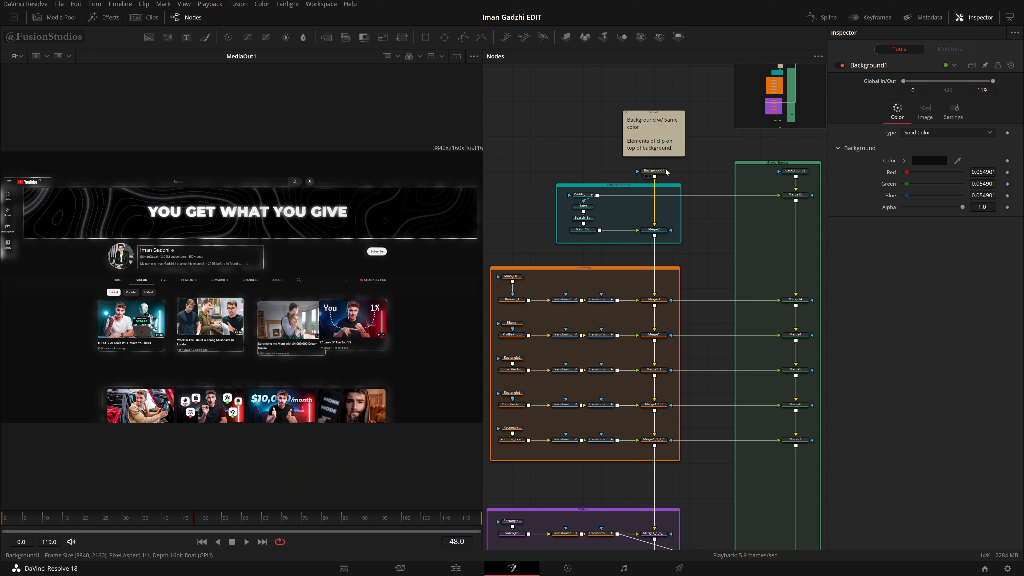
key(1)
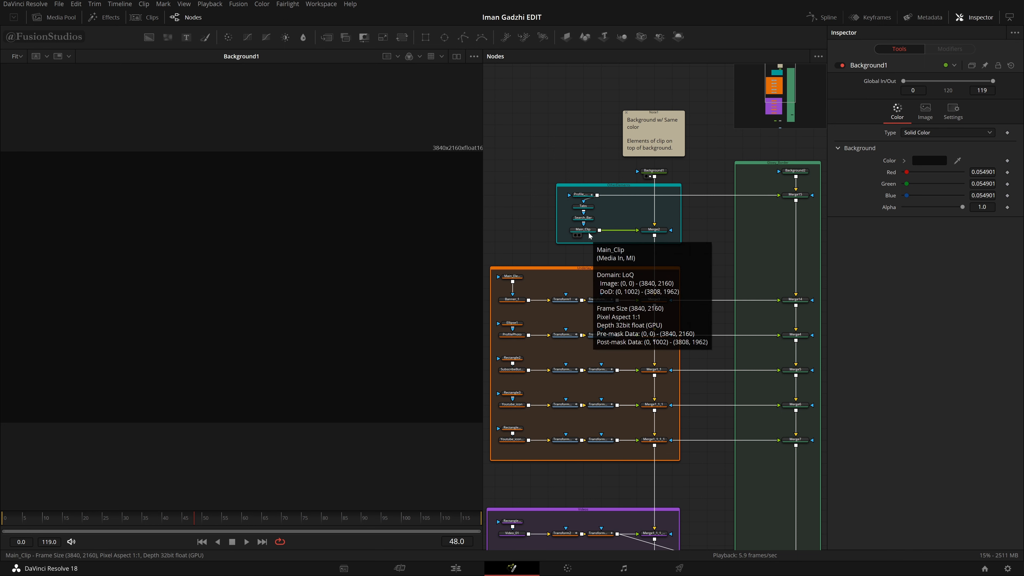
drag(590, 233, 198, 192)
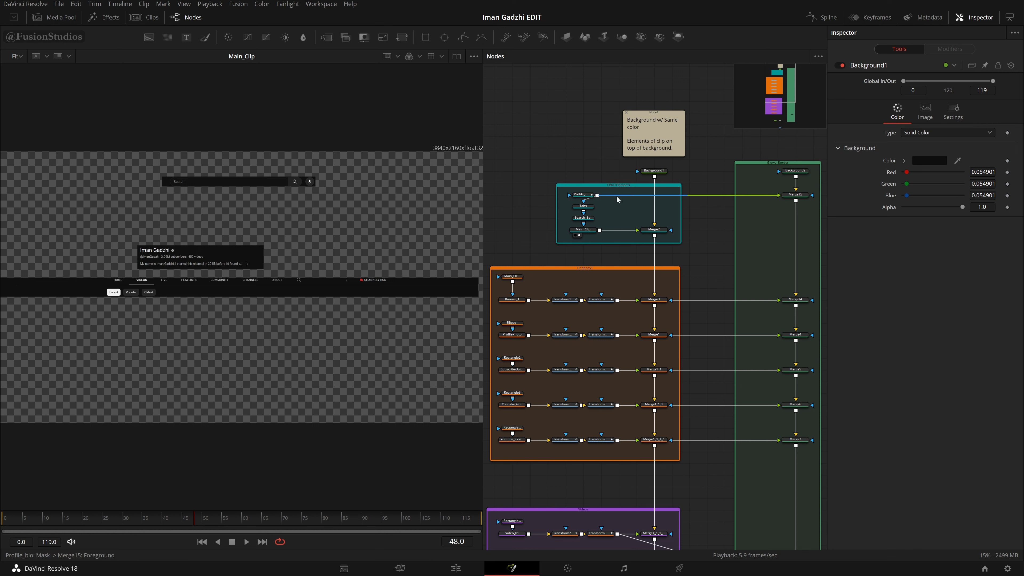
Step: Select the Profile_bio, Tabs and Search_Bar mask nodes in the teal OtherElements group to inspect them over Main_Clip
drag(616, 186, 564, 190)
drag(653, 240, 652, 230)
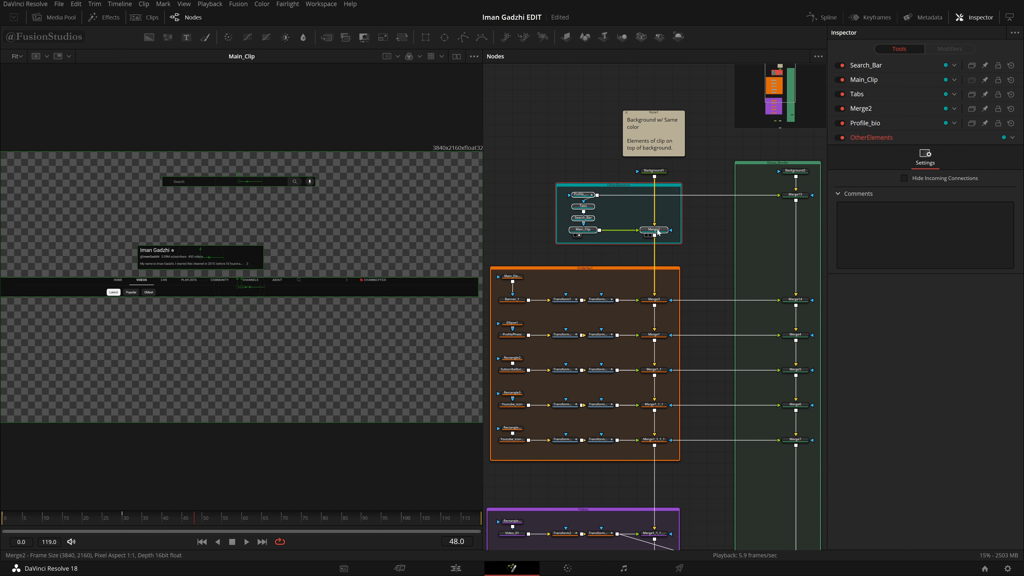
click(589, 196)
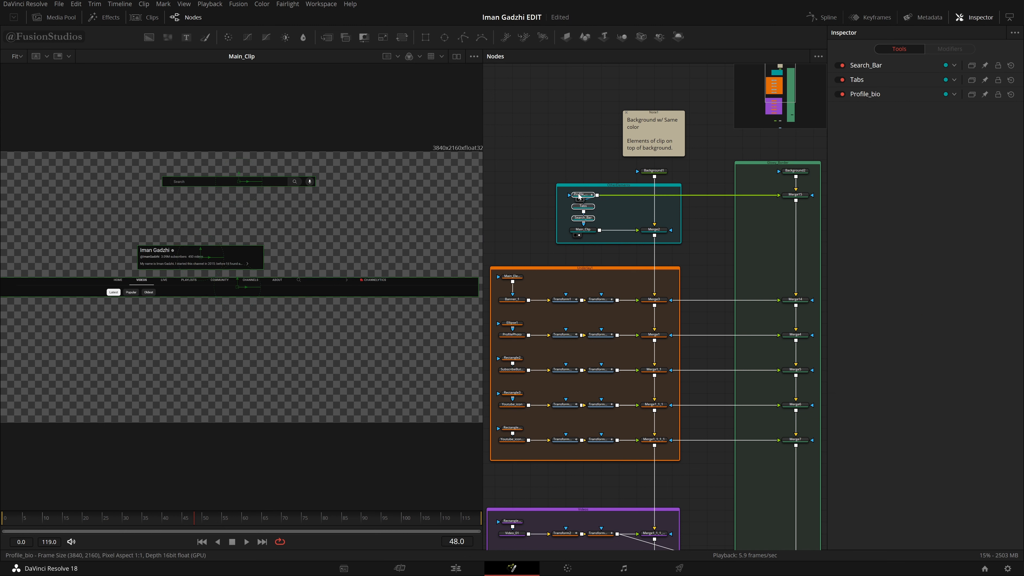
Step: Disable the Profile_bio, Tabs and Search_Bar masks to show the unmasked clip, and select the Main_Clip node in the teal group
key(ctrl+p)
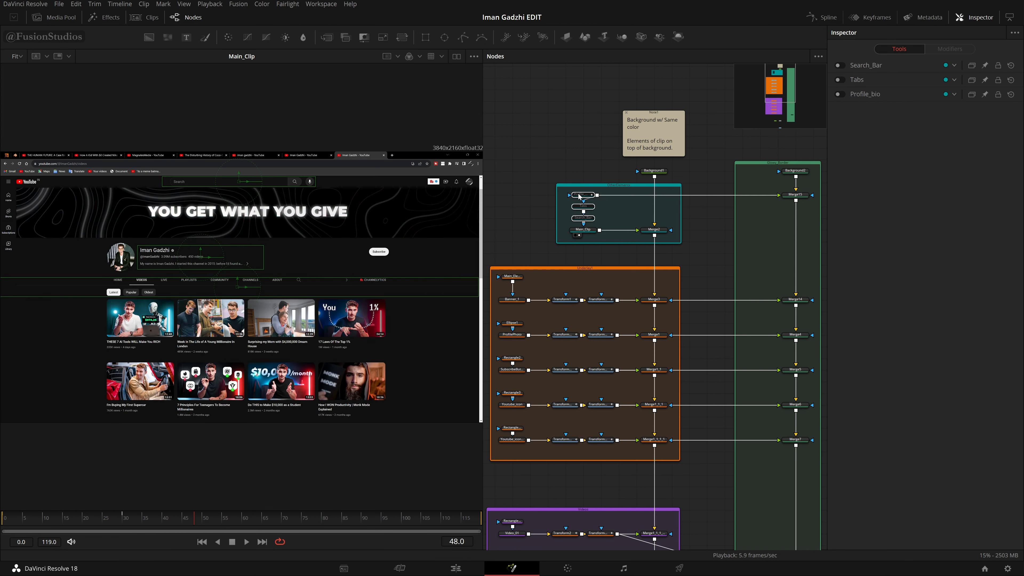
click(579, 164)
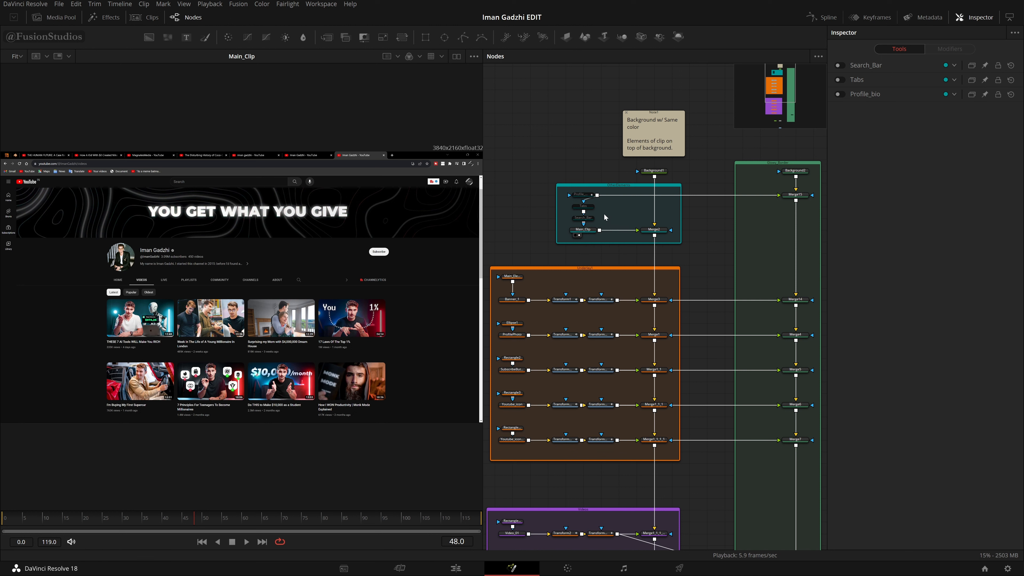
scroll(337, 233, down, 5)
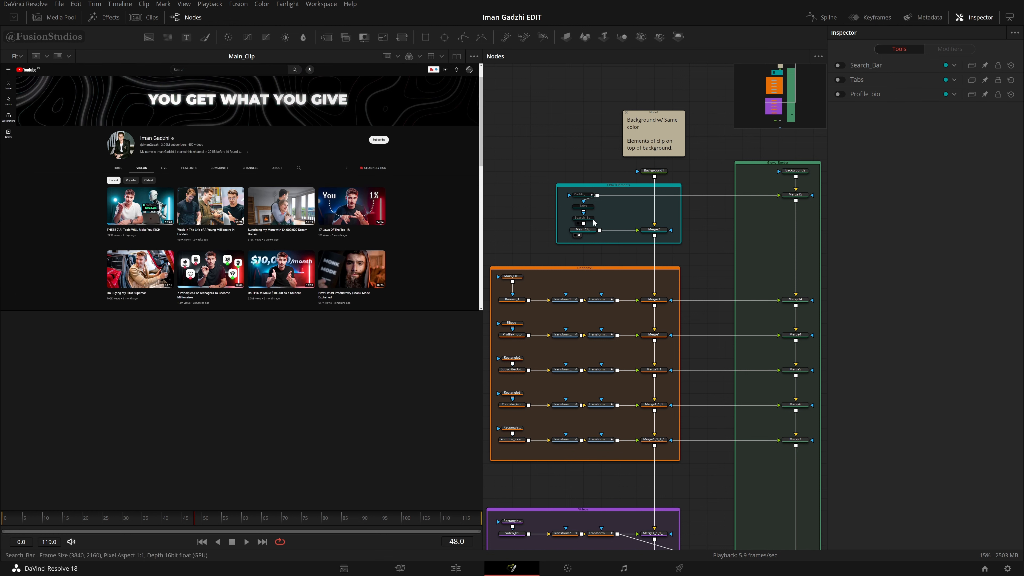
click(583, 229)
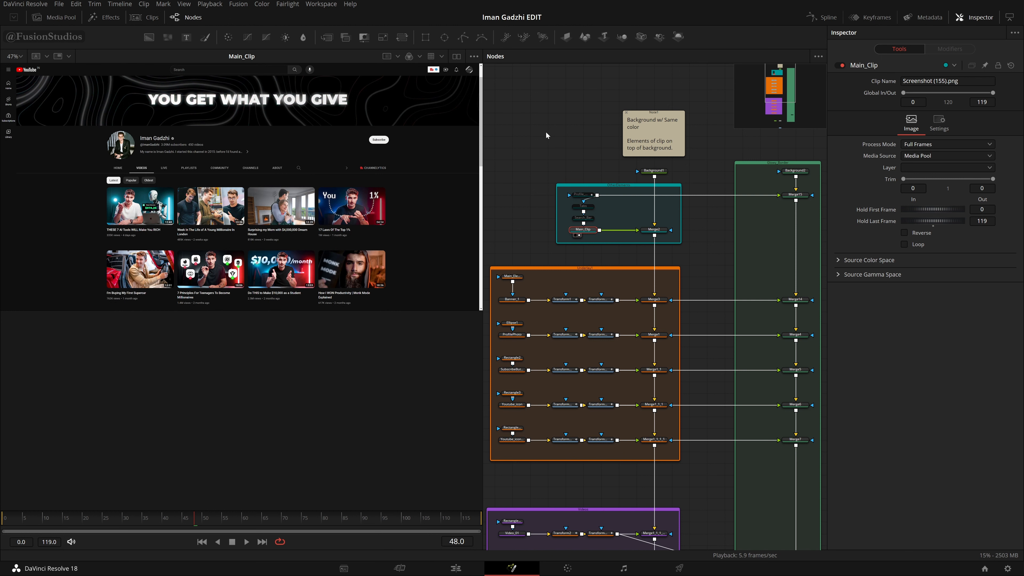
Step: Add a Background node in the empty space above the node tree and preview it in the viewer
scroll(546, 135, up, 5)
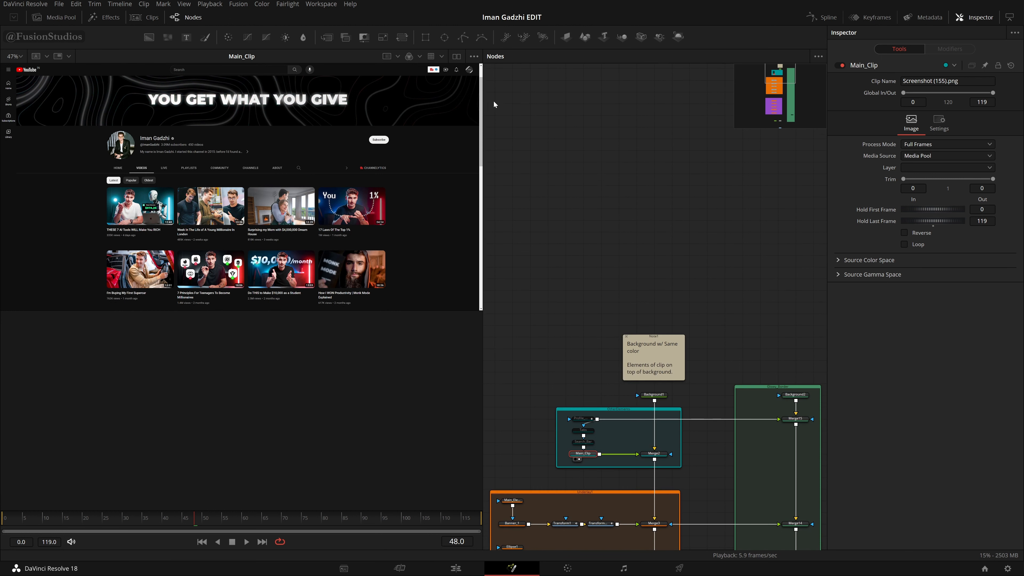
drag(149, 37, 239, 144)
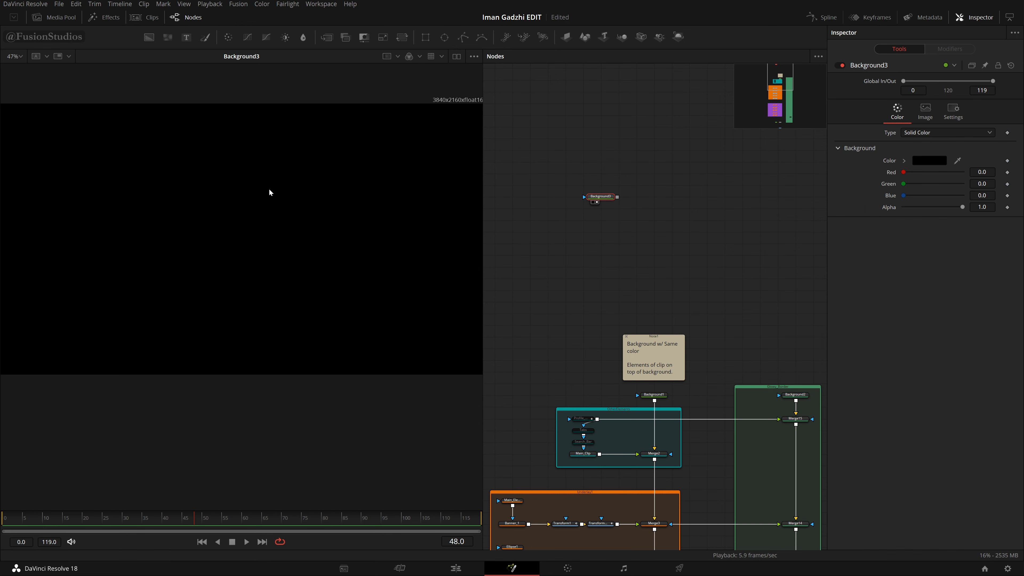
Step: Apply the Fusion layout preset that places the viewer above a full-width node area
click(329, 3)
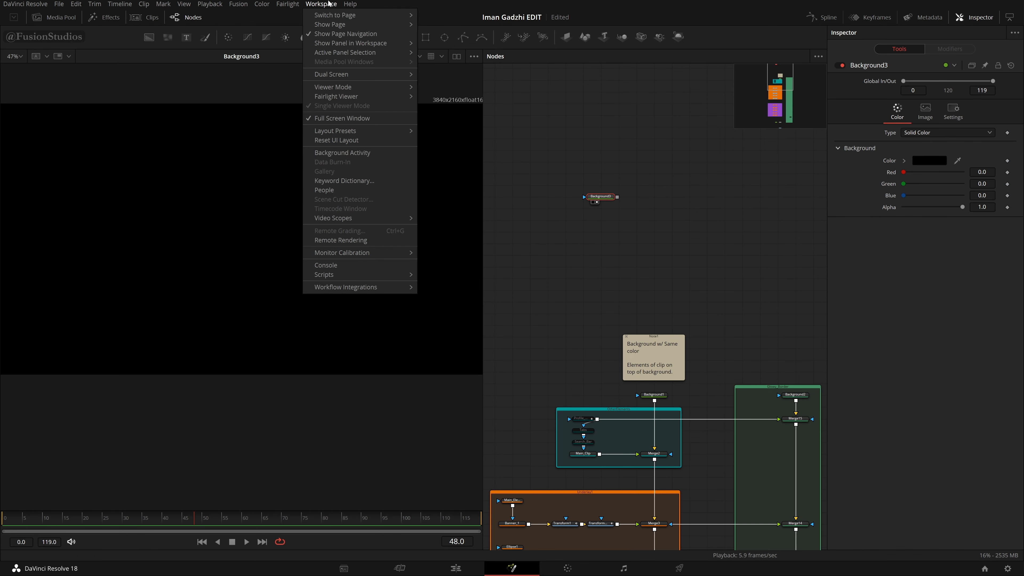
mouse_move(360, 131)
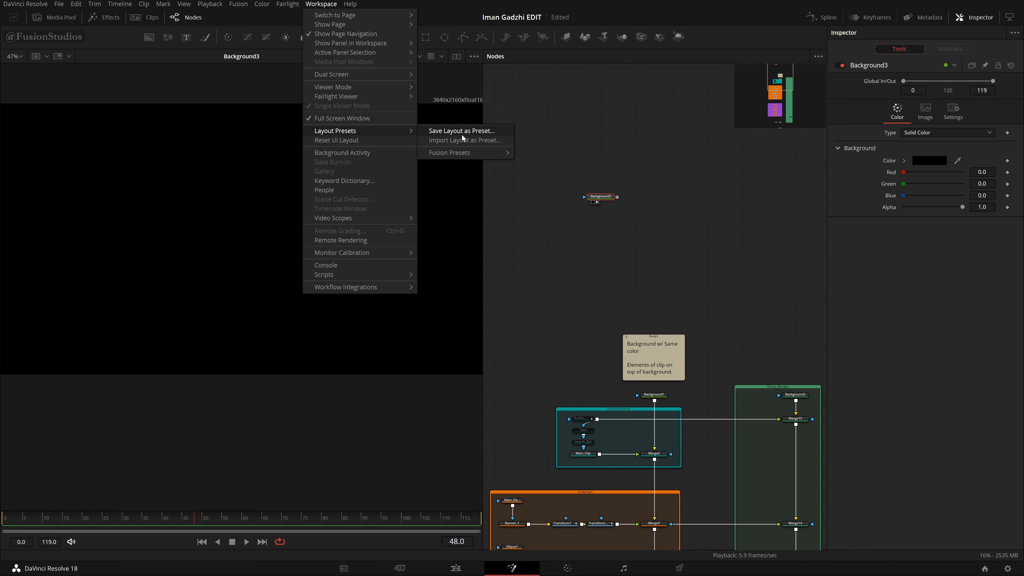
mouse_move(465, 153)
click(540, 151)
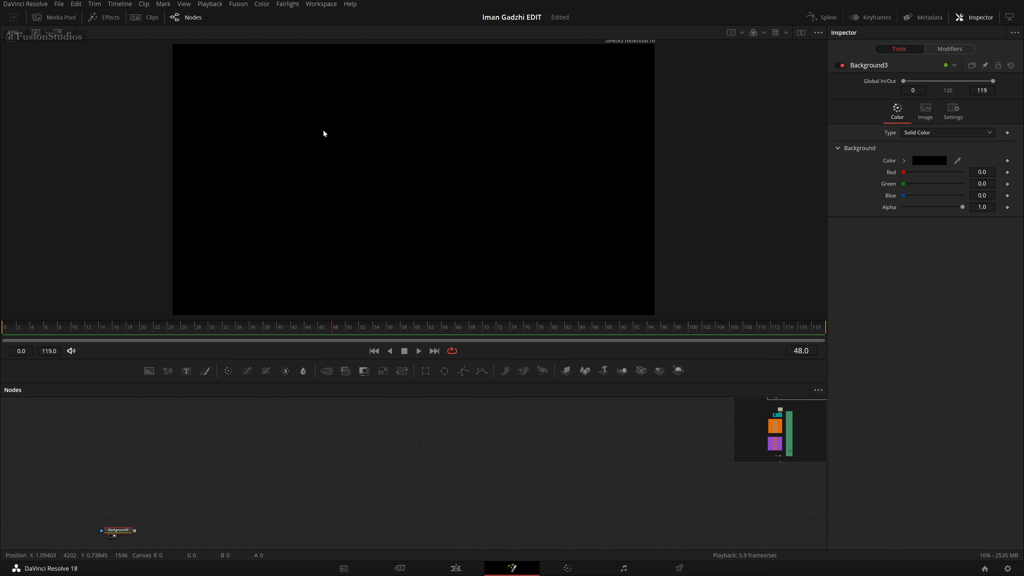
Step: Apply the Fusion layout preset with the viewer beside a tall node area, and set the viewer zoom to Fit
click(325, 3)
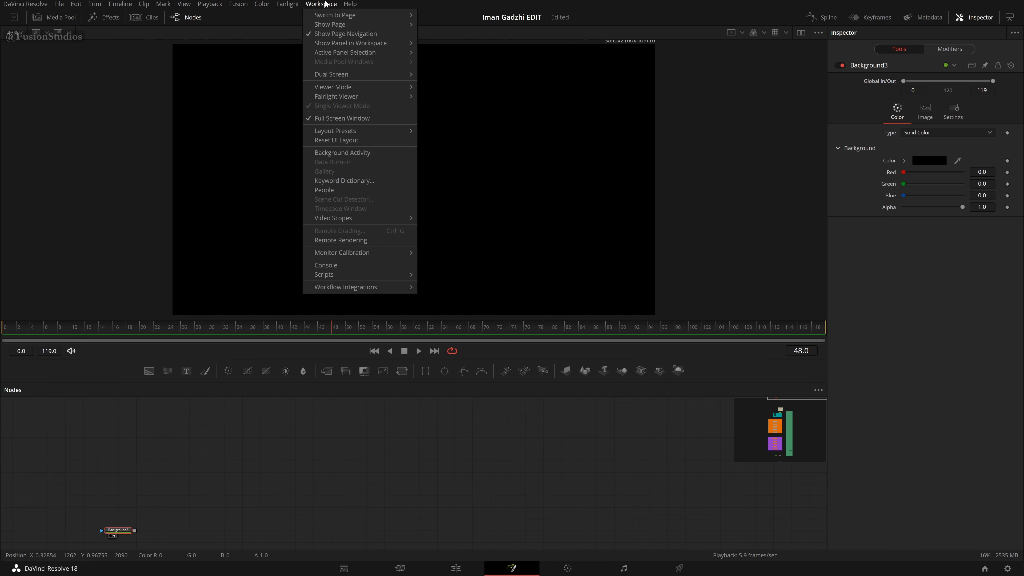
mouse_move(352, 131)
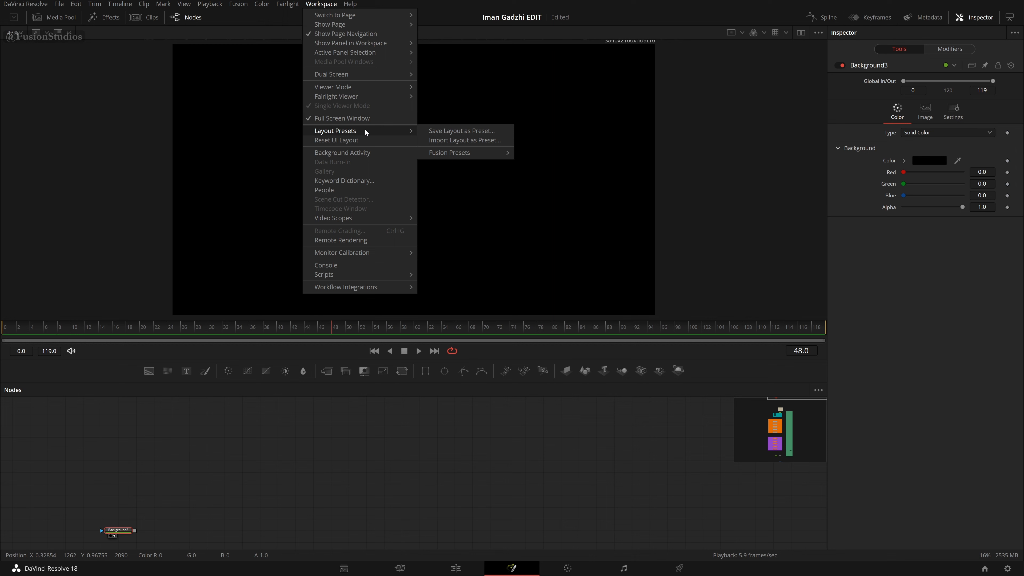
mouse_move(507, 154)
click(538, 171)
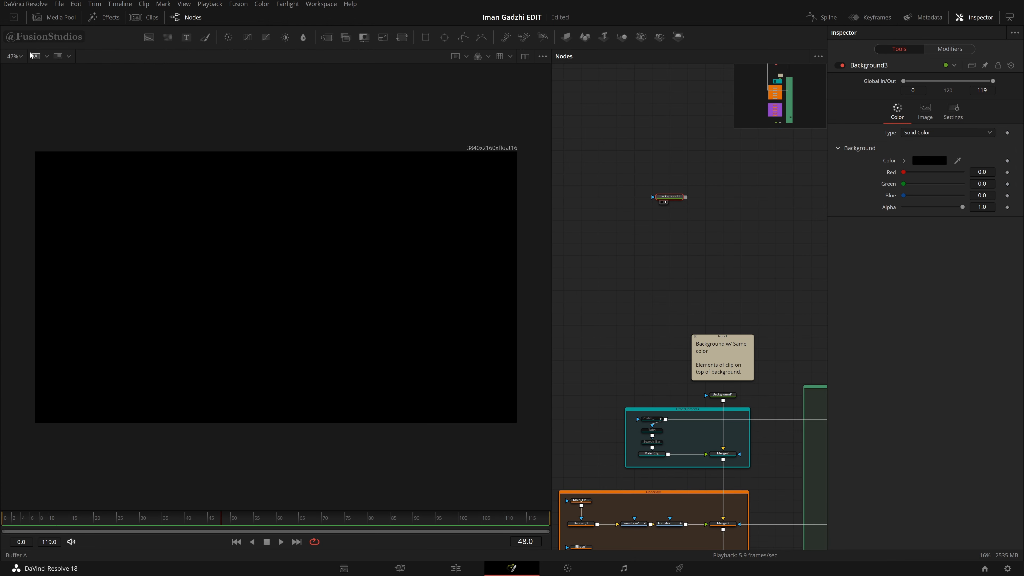
click(16, 56)
click(18, 71)
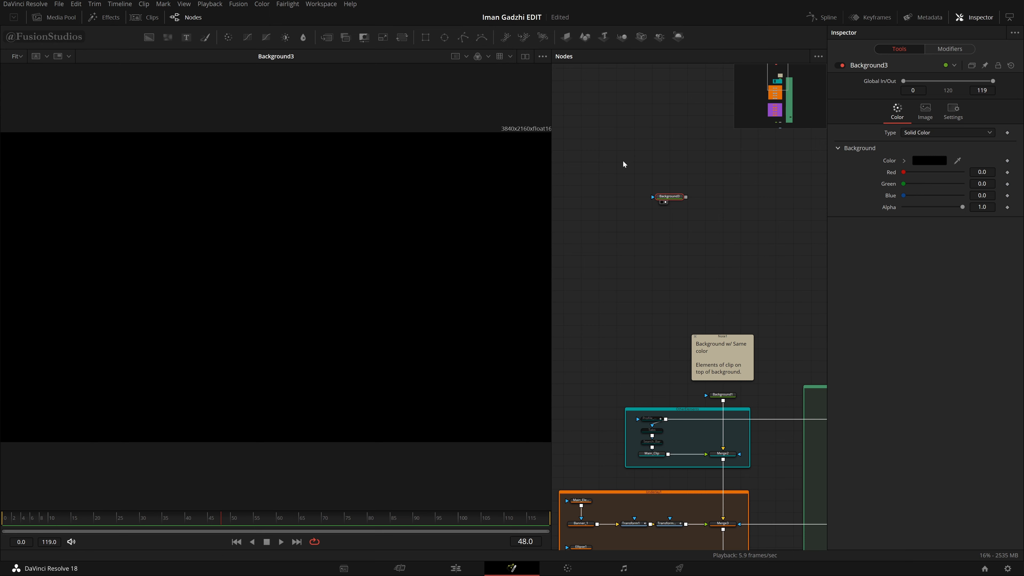
Step: Set the Background3 node's color to white (#ffffff)
scroll(690, 246, down, 3)
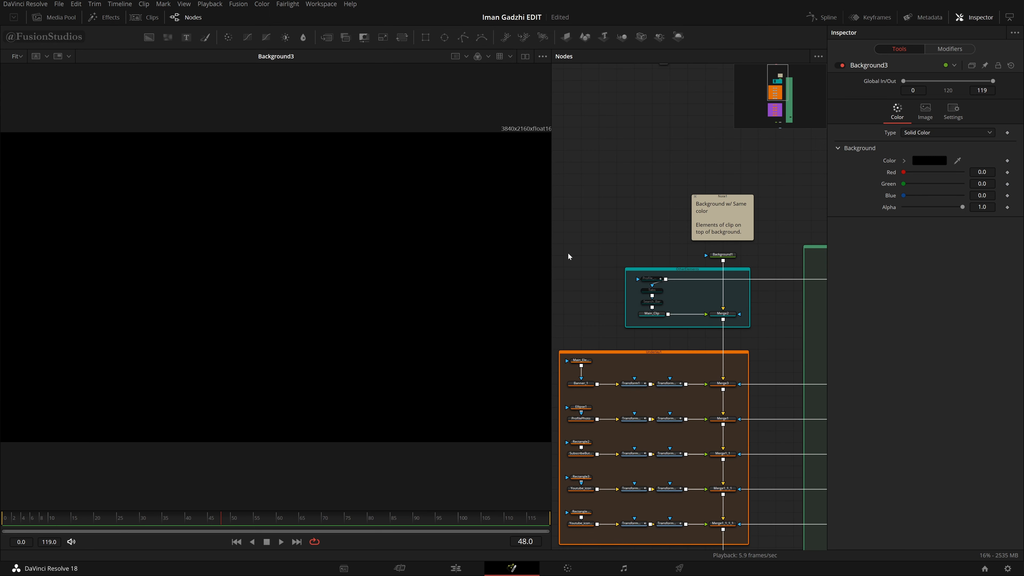
mouse_move(548, 259)
mouse_down()
mouse_move(486, 266)
mouse_move(552, 268)
mouse_up()
scroll(672, 179, up, 2)
click(925, 160)
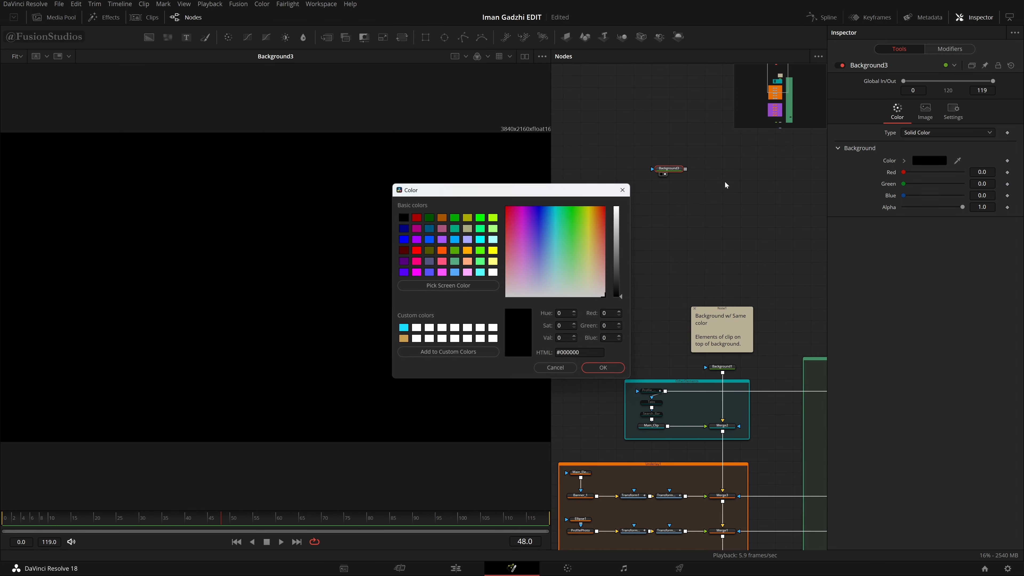
drag(618, 258, 626, 140)
click(595, 371)
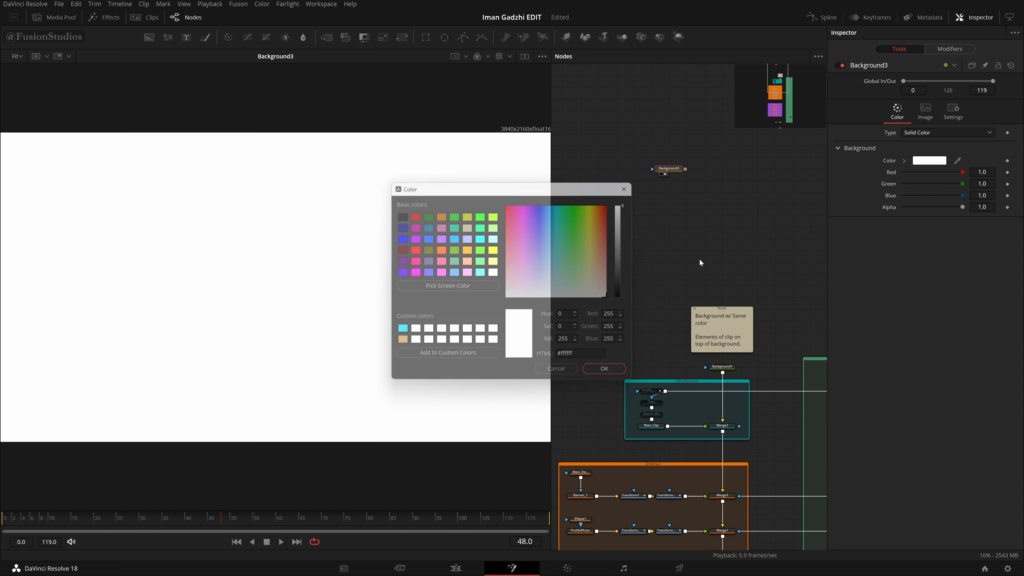
Step: Hide the Inspector to widen the viewer and node area, and show it again
click(981, 17)
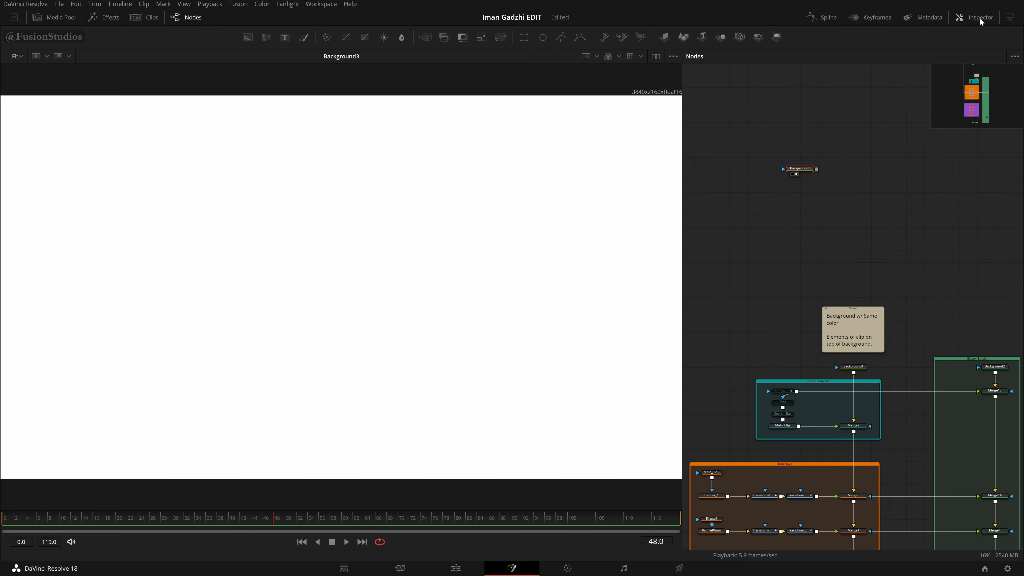
click(981, 18)
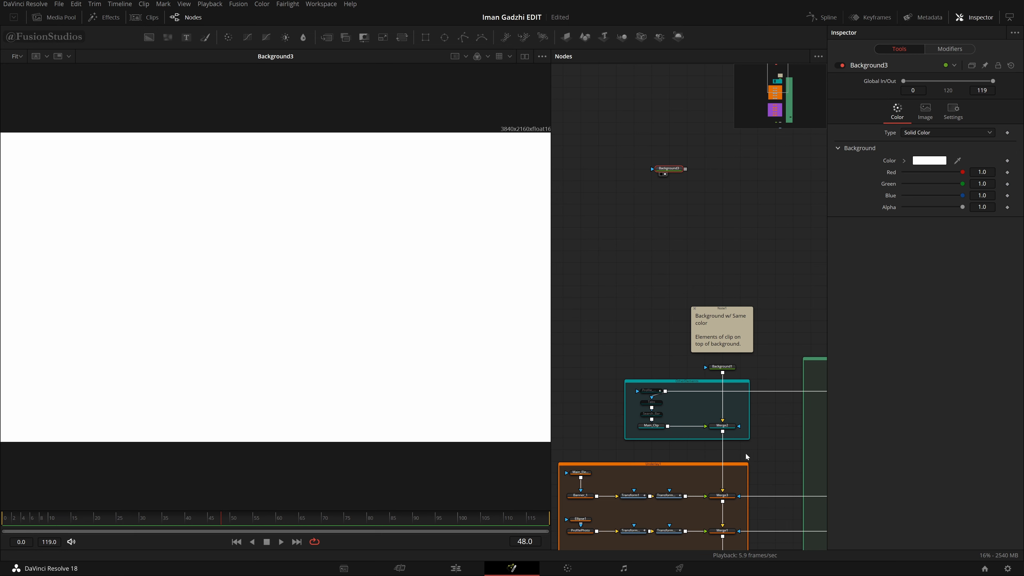
scroll(807, 262, down, 5)
scroll(711, 304, up, 5)
drag(220, 523, 206, 524)
scroll(687, 184, up, 3)
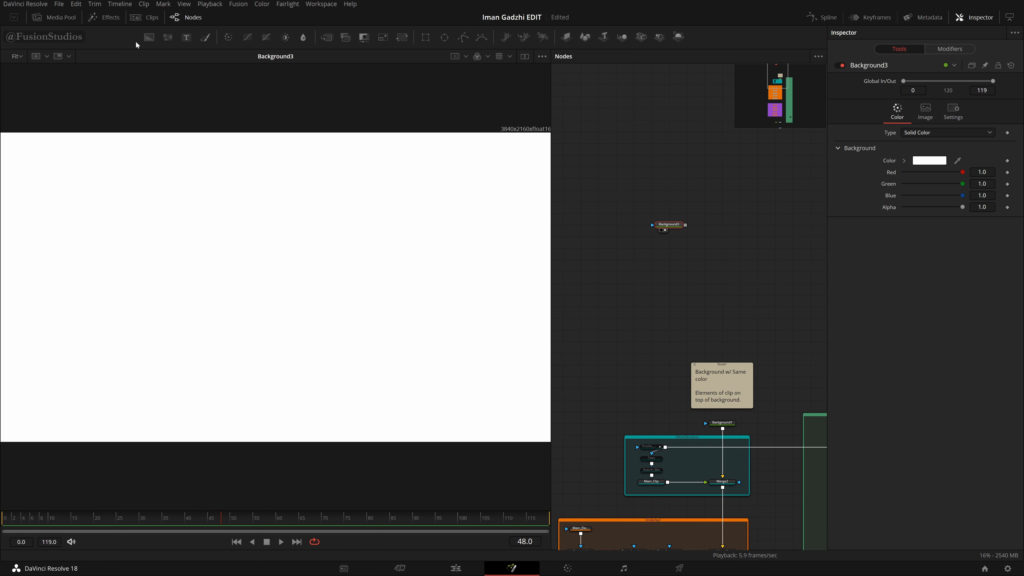
Step: Check the Fusion toolbar visibility option and delete the white Background3 node
click(240, 4)
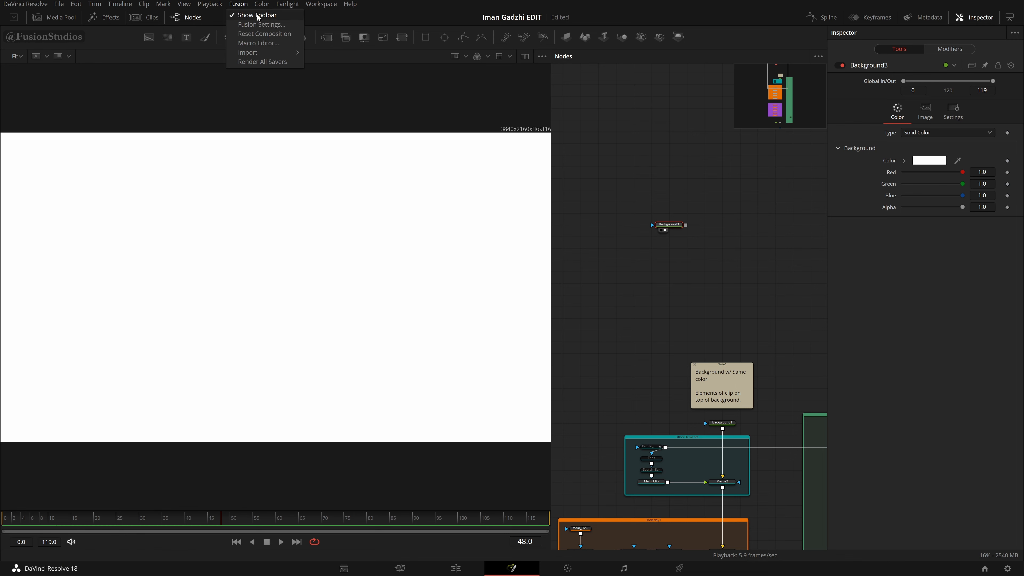
click(720, 252)
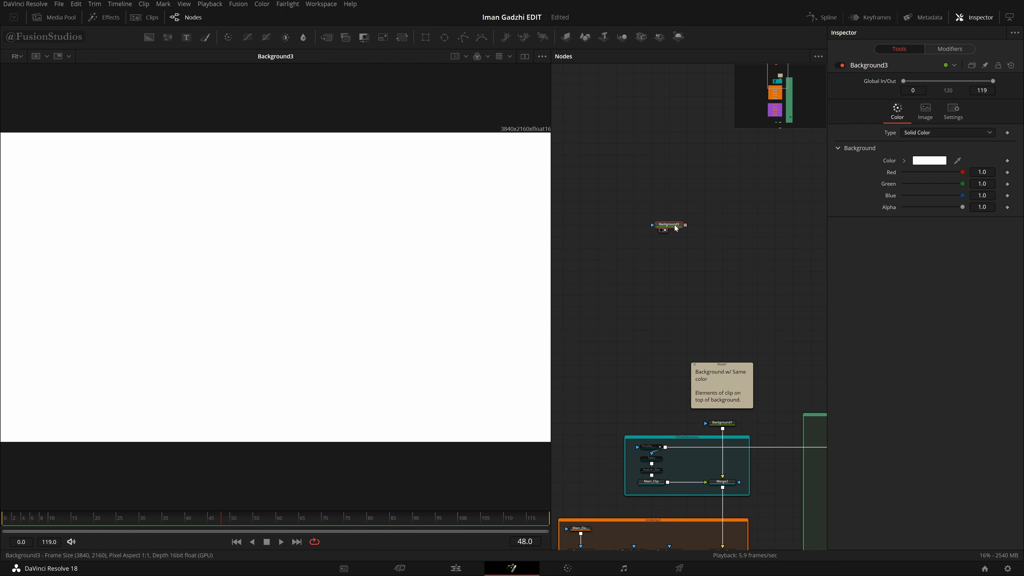
key(Delete)
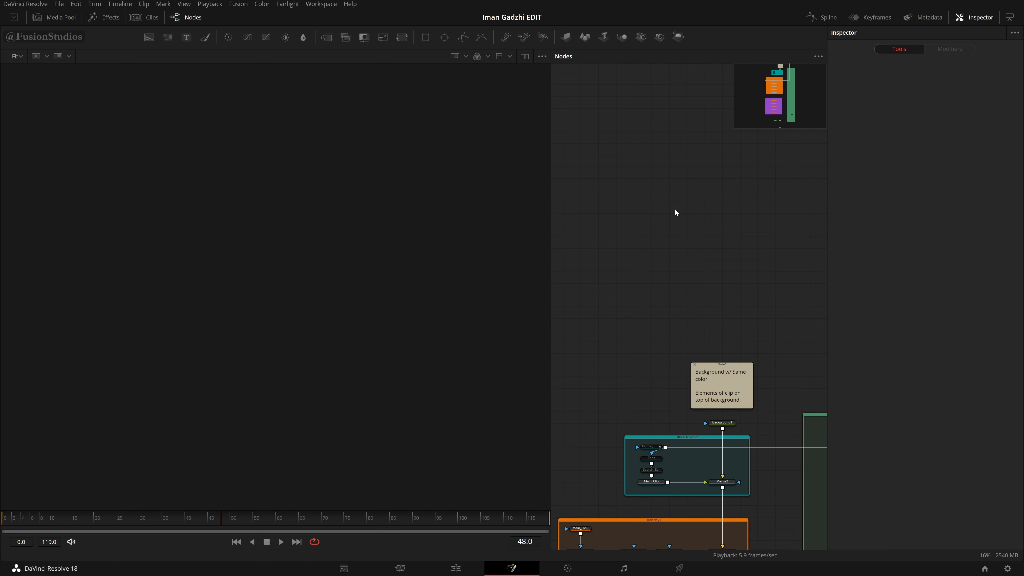
Step: Search the Select Tool dialog for "bg" and add a Background node above the node tree
key(shift+space)
text(note)
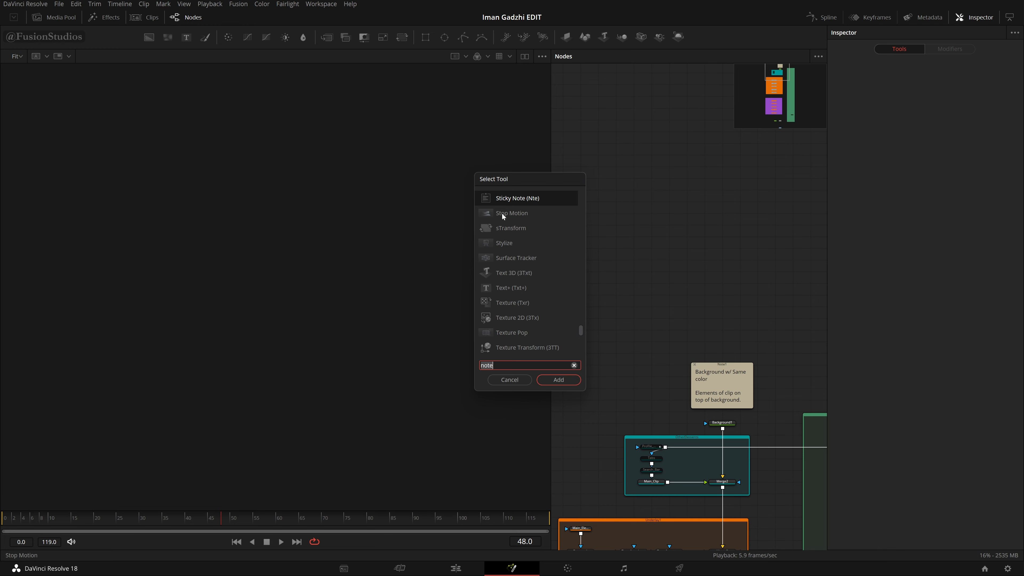
drag(581, 173, 605, 147)
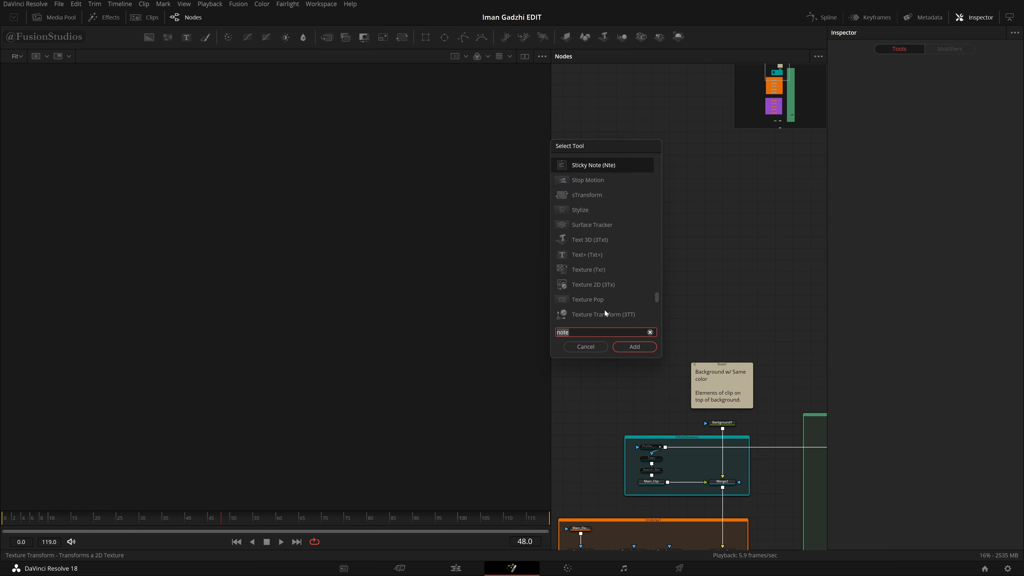
key(BackSpace)
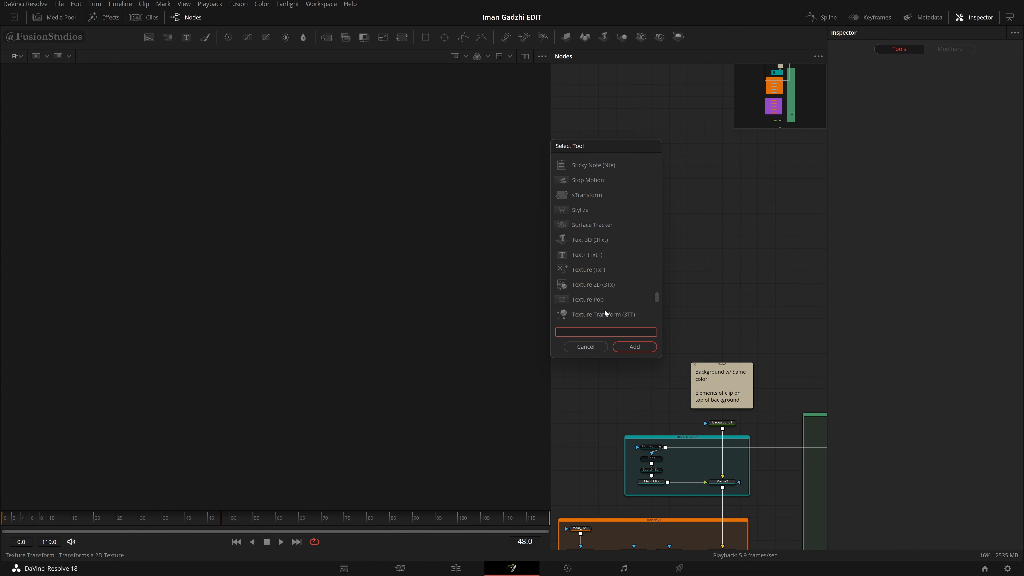
text(bg)
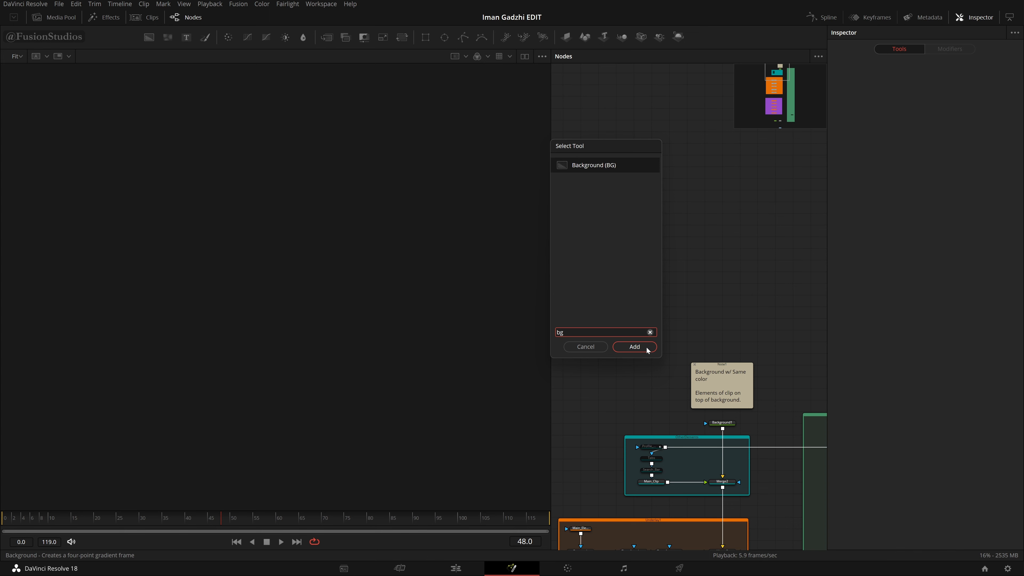
click(634, 347)
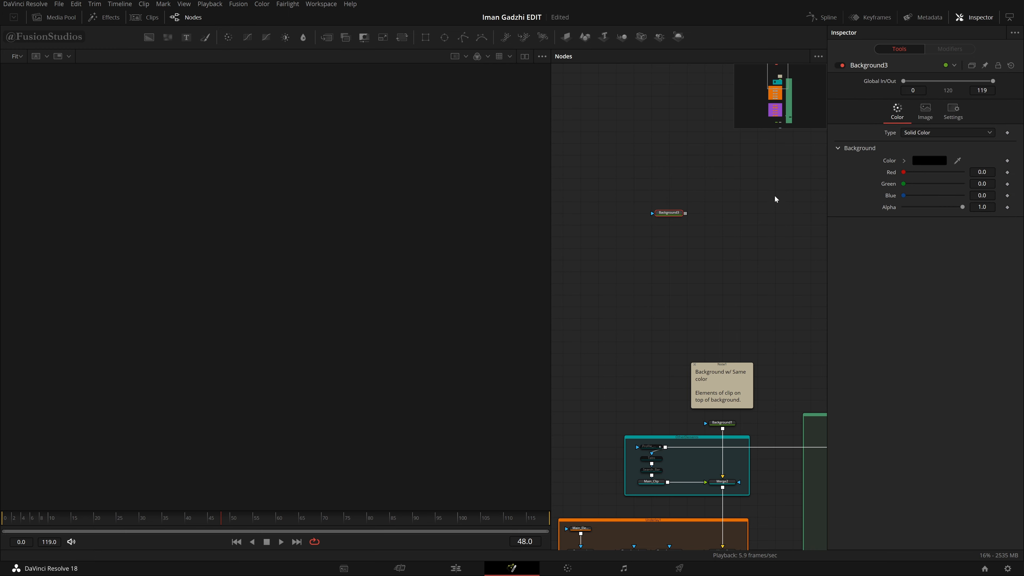
Step: Browse the Tools and OpenFX categories of the Effects library, then collapse them and close the library
click(106, 20)
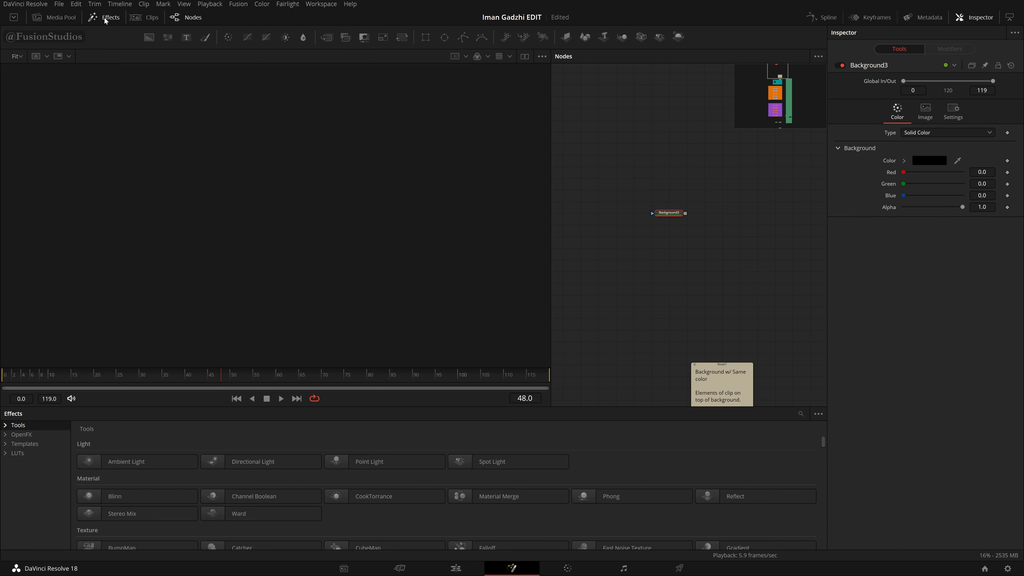
click(10, 429)
scroll(30, 442, down, 5)
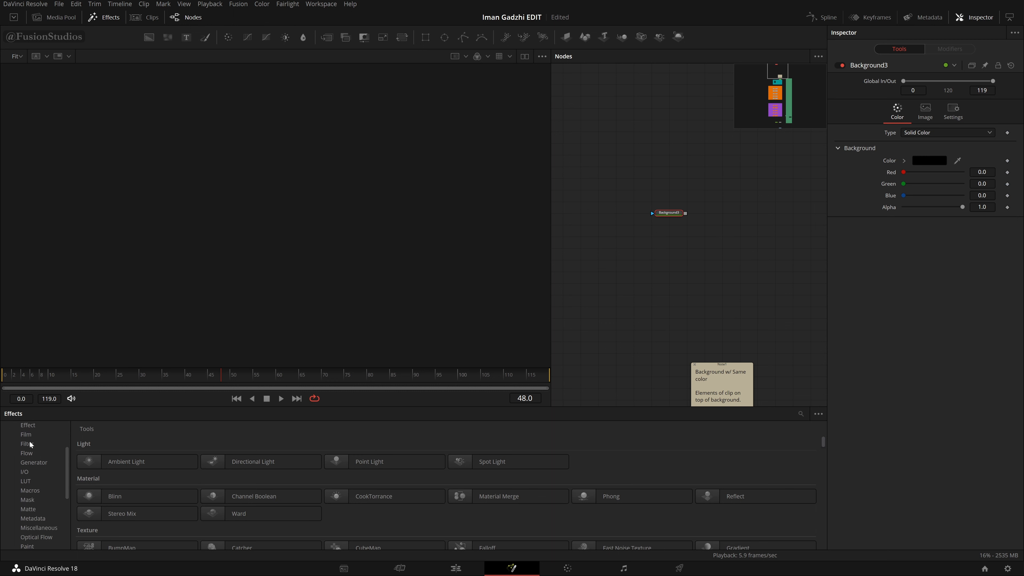
scroll(29, 441, up, 6)
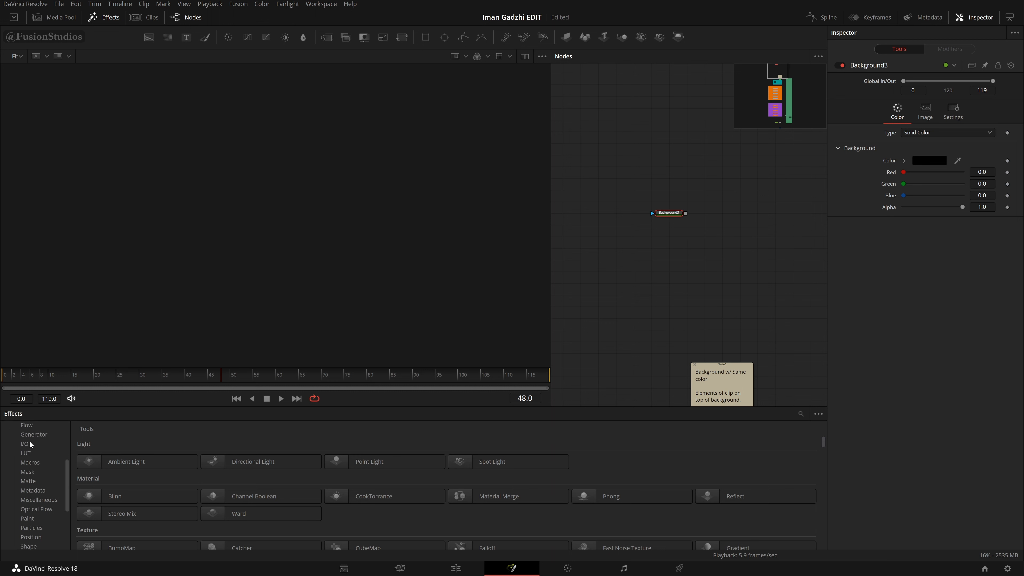
scroll(26, 442, down, 6)
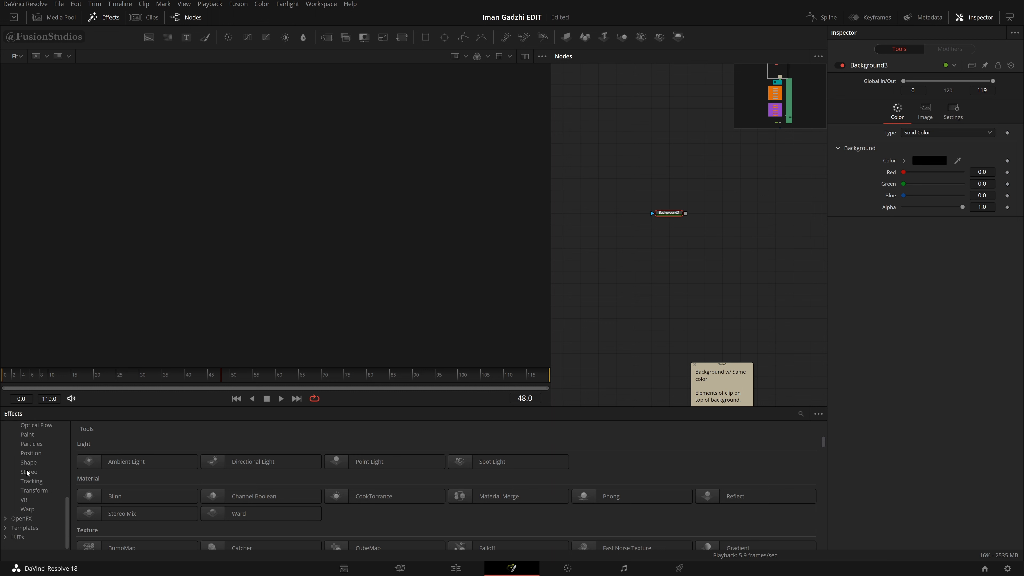
click(6, 519)
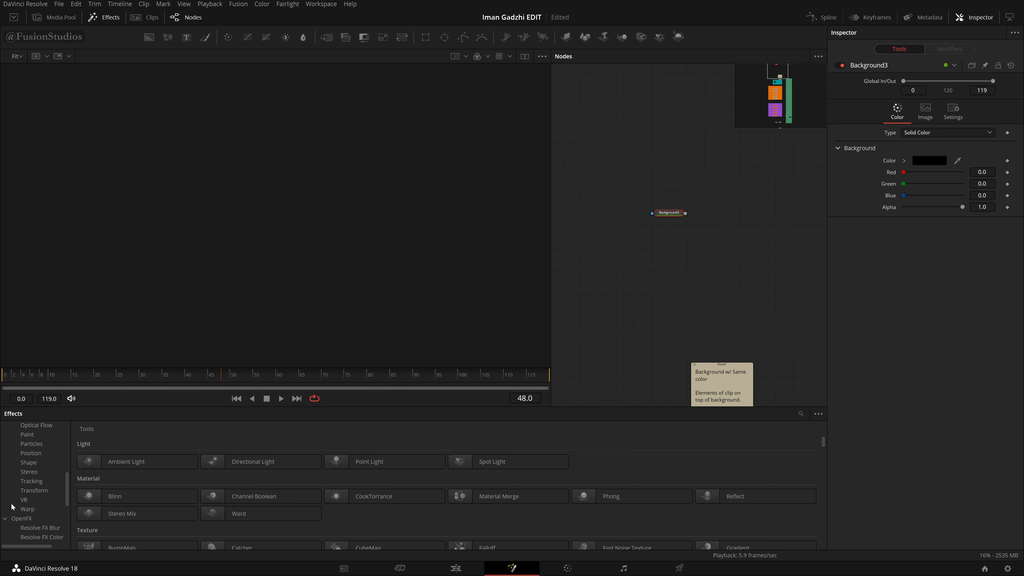
scroll(11, 502, up, 5)
scroll(2, 443, up, 2)
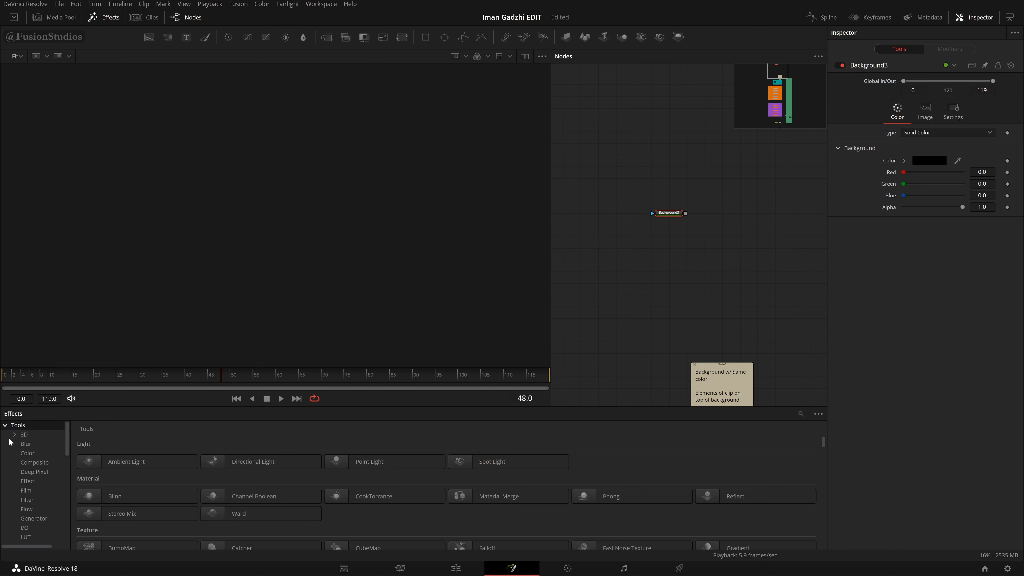
click(5, 425)
click(6, 434)
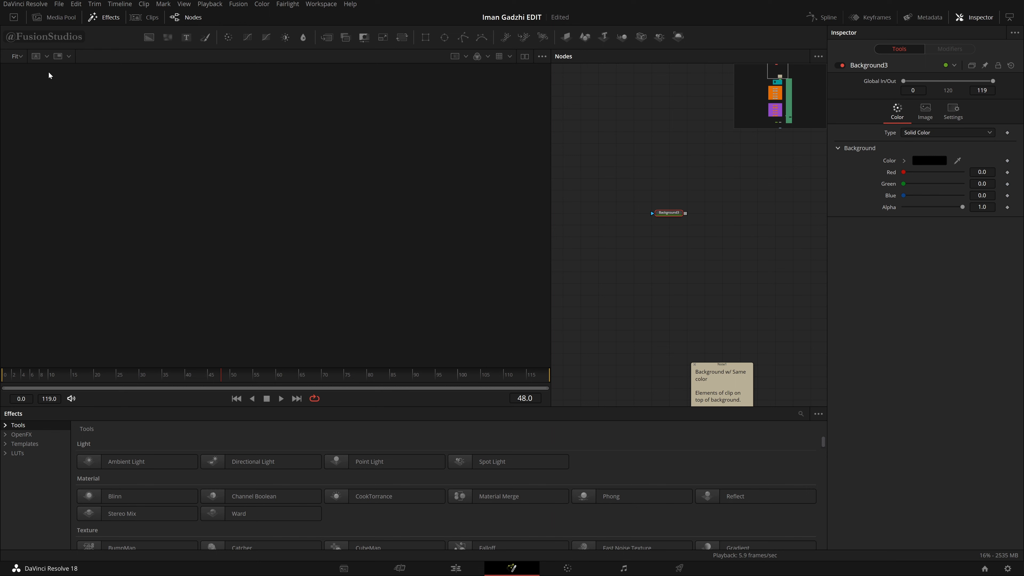
click(108, 21)
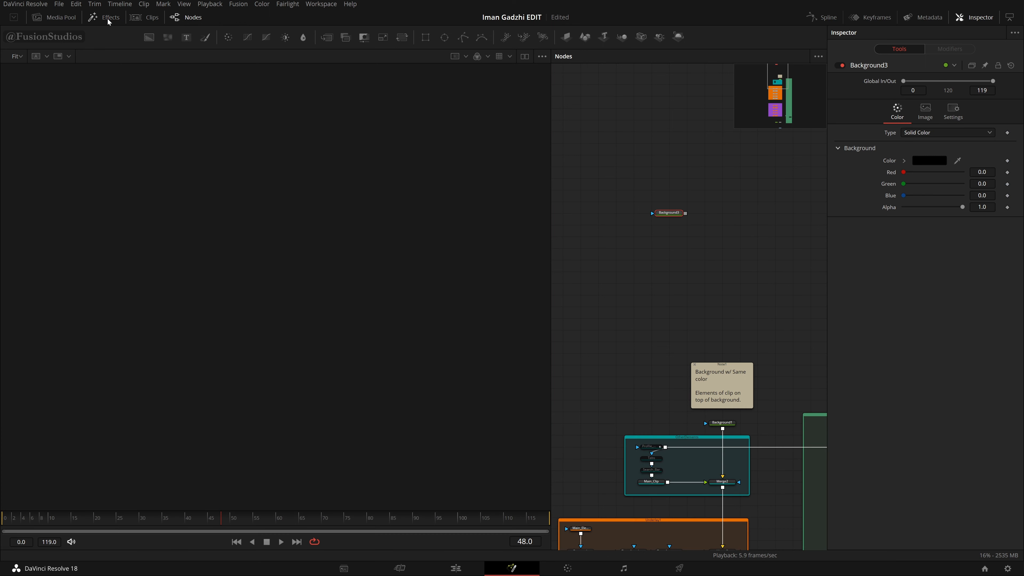
Step: Show the Media Pool to look over its clips and hide it again
click(54, 18)
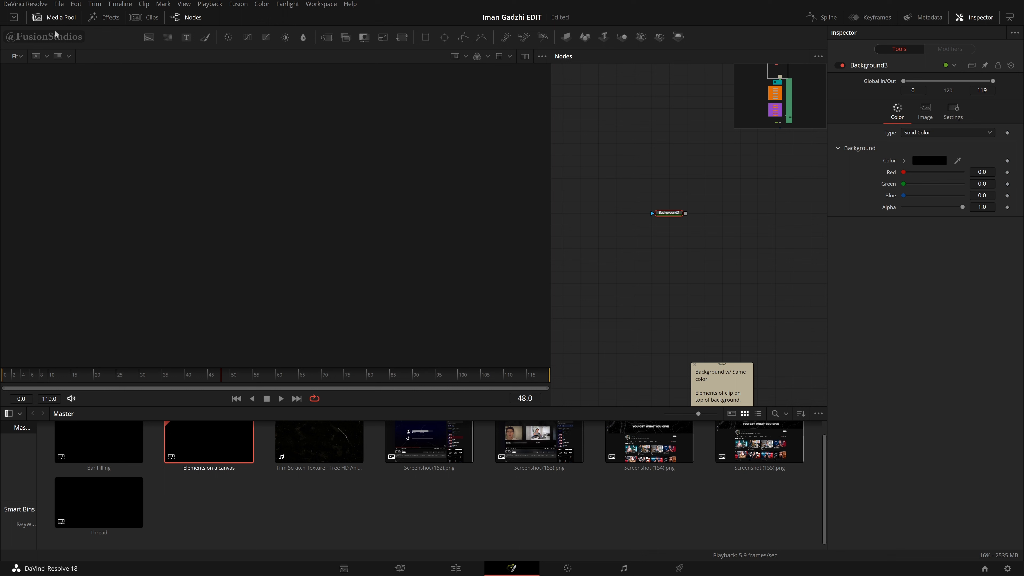
click(56, 18)
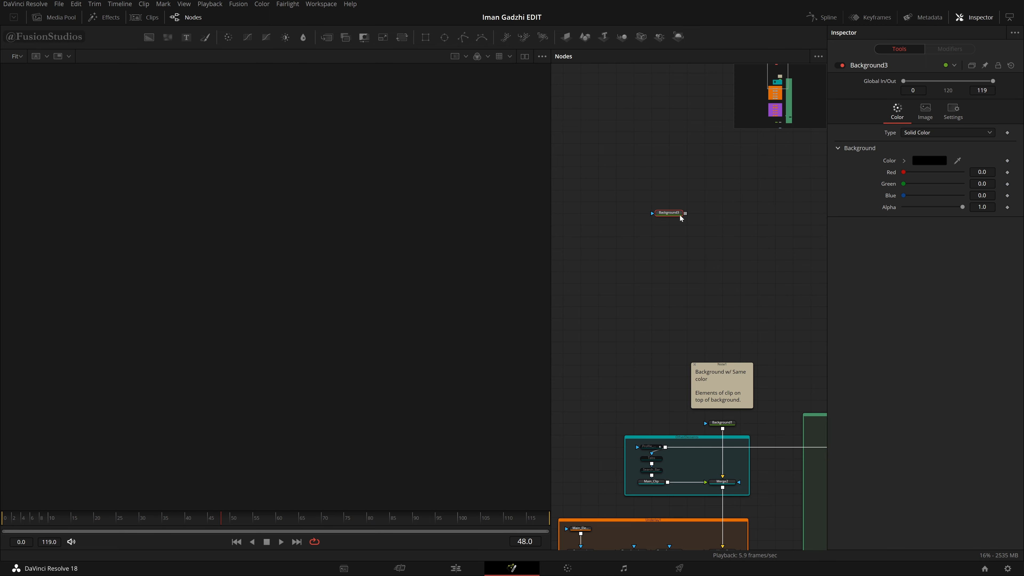
Step: Display the new Background3 node in the viewer, set its colour to white (#ffffff), and set the viewer zoom to Fit
scroll(645, 220, down, 2)
click(661, 191)
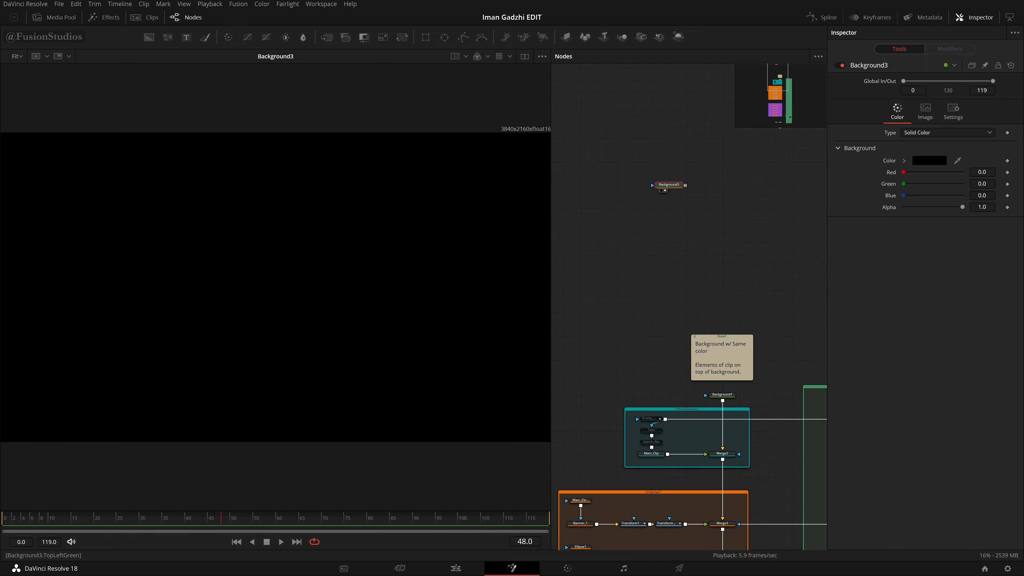
click(930, 160)
drag(621, 269, 621, 202)
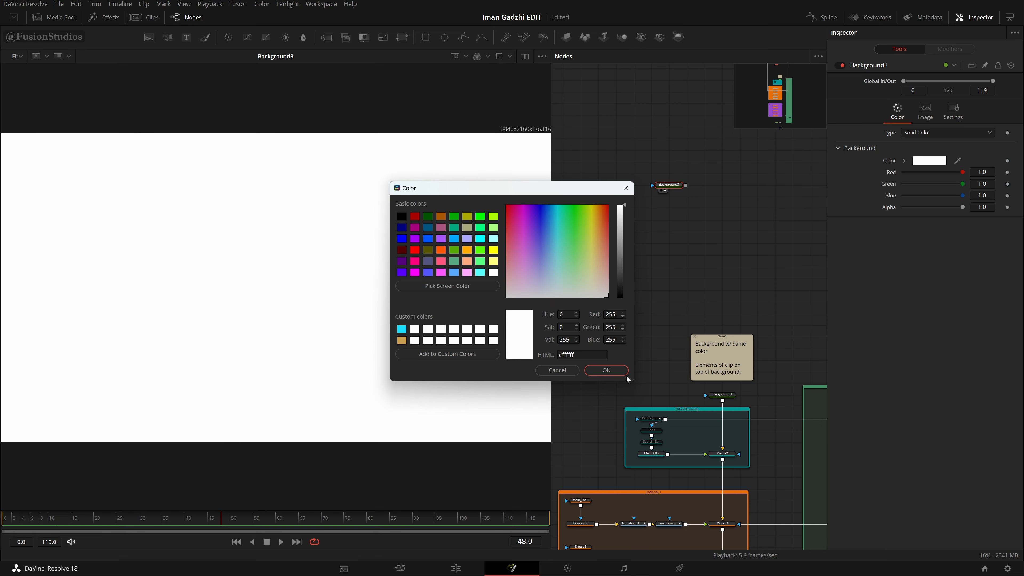
click(606, 370)
scroll(667, 273, up, 3)
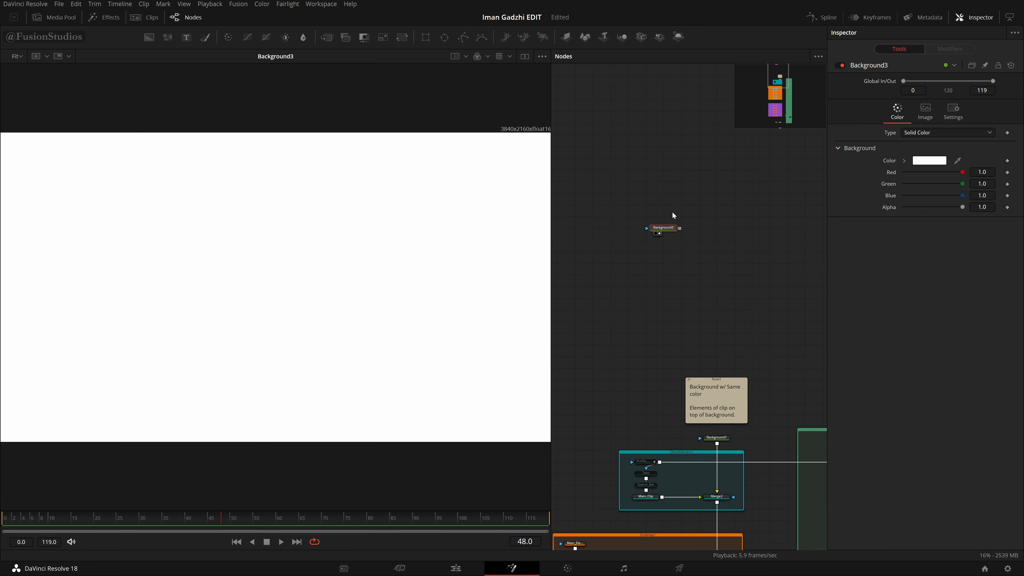
click(17, 56)
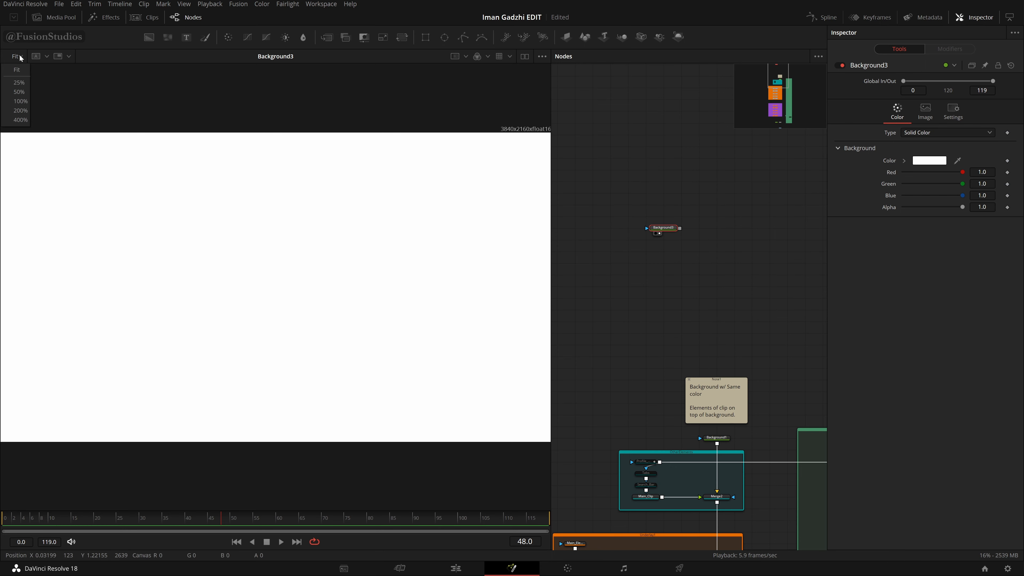
click(19, 71)
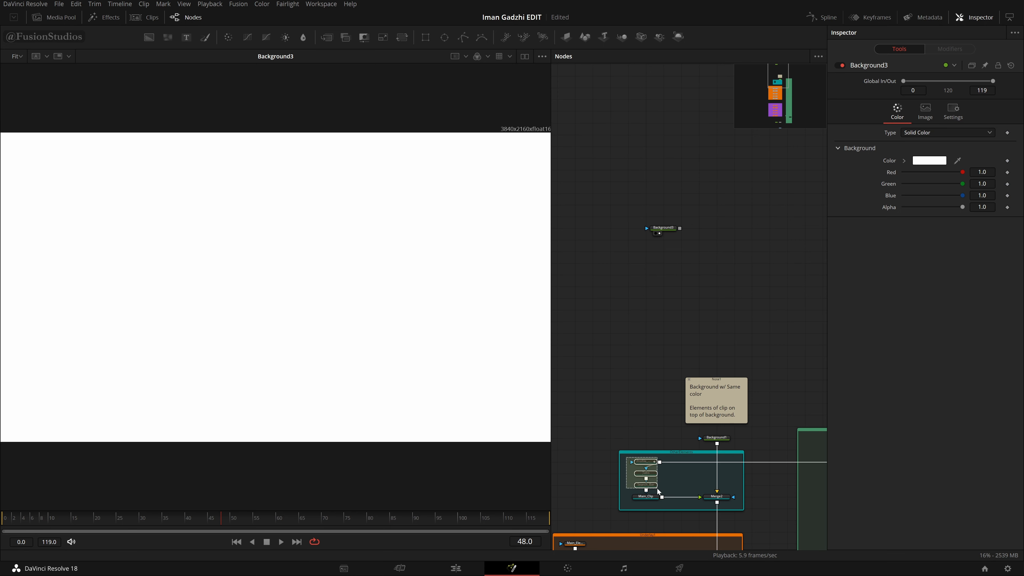
Step: Try Main_Clip's masked output as the effect mask of Background3, and disconnect it again
drag(657, 488, 577, 476)
drag(496, 470, 487, 465)
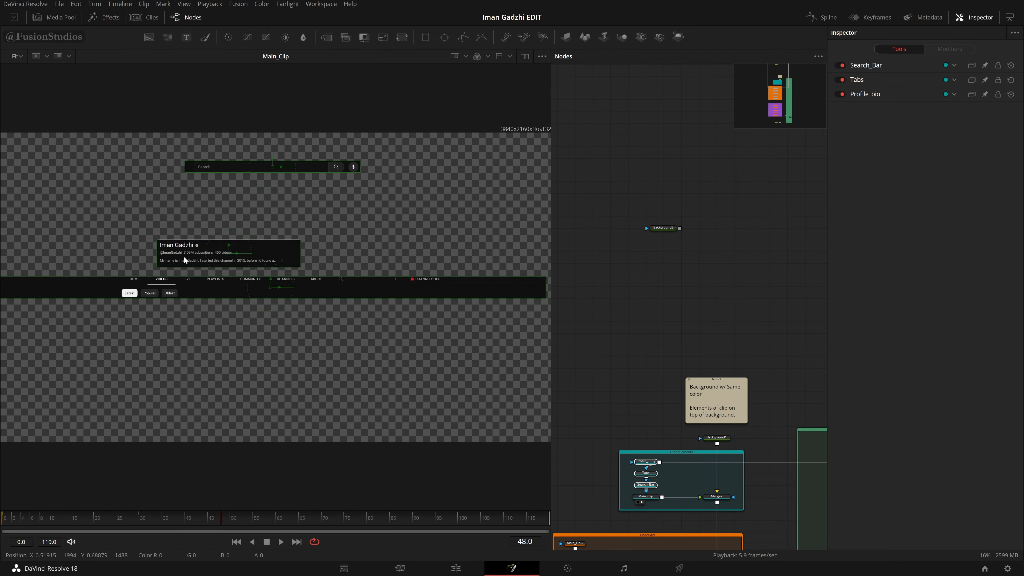
drag(662, 498, 647, 227)
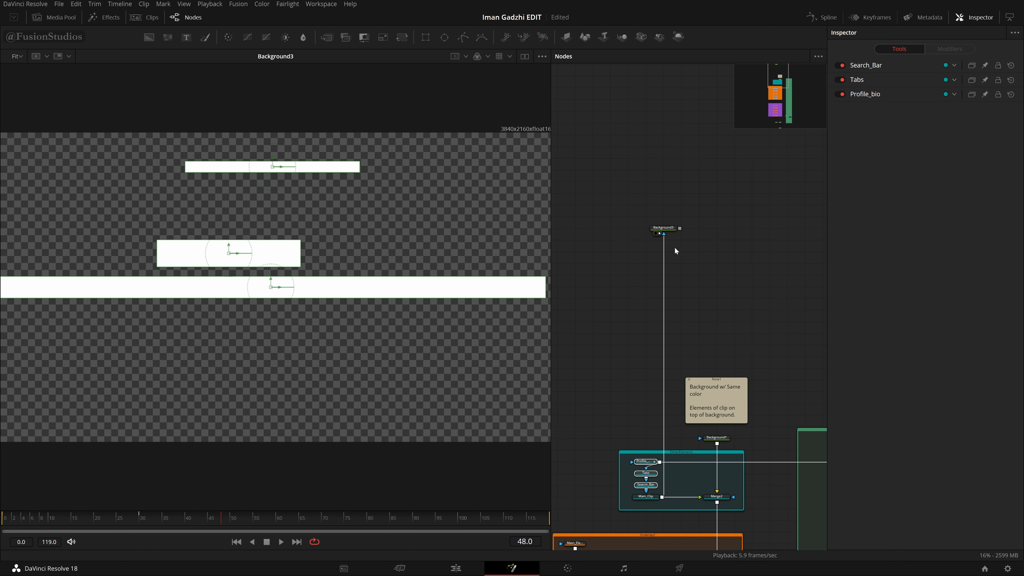
click(721, 183)
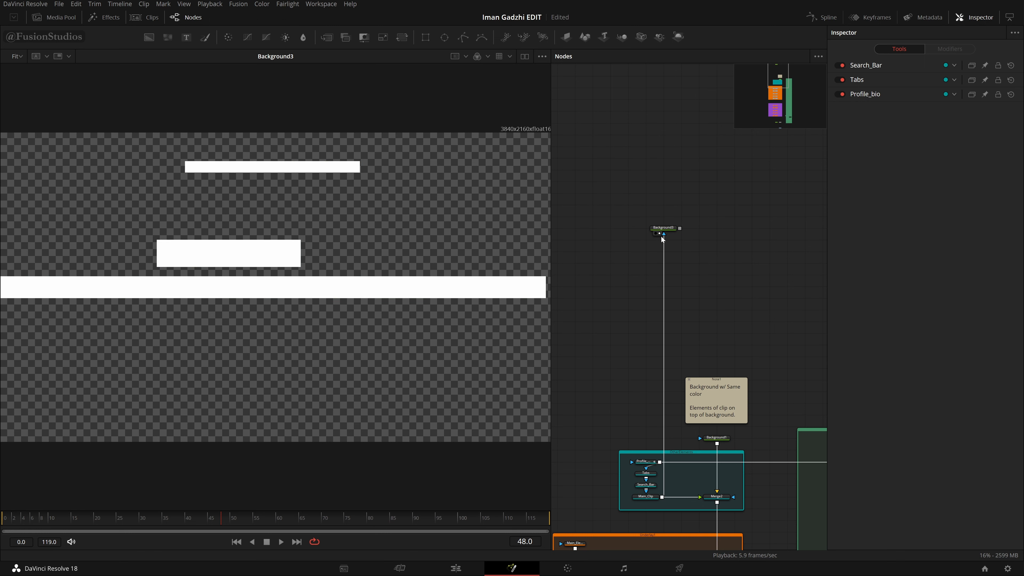
drag(664, 239, 683, 243)
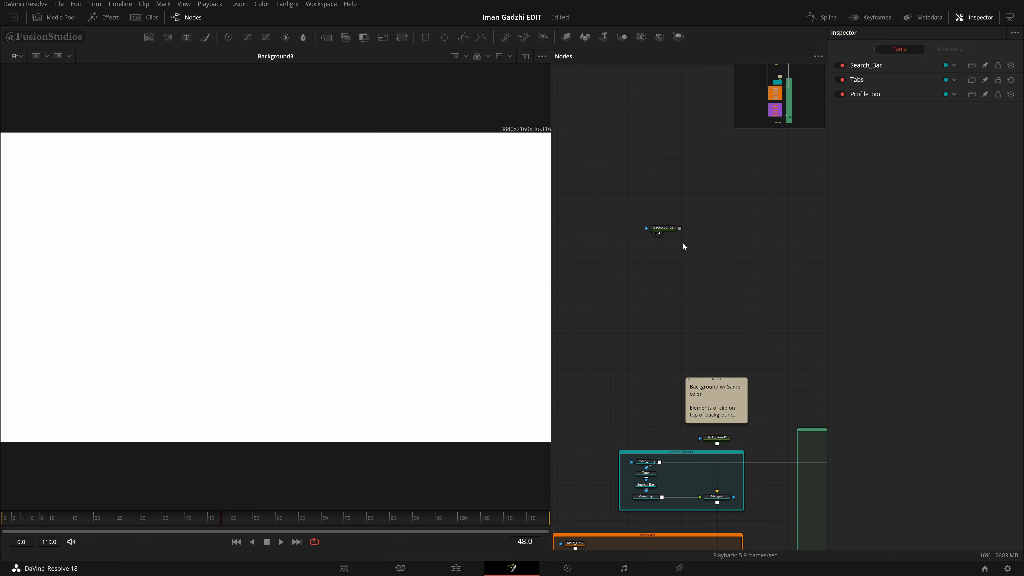
click(669, 229)
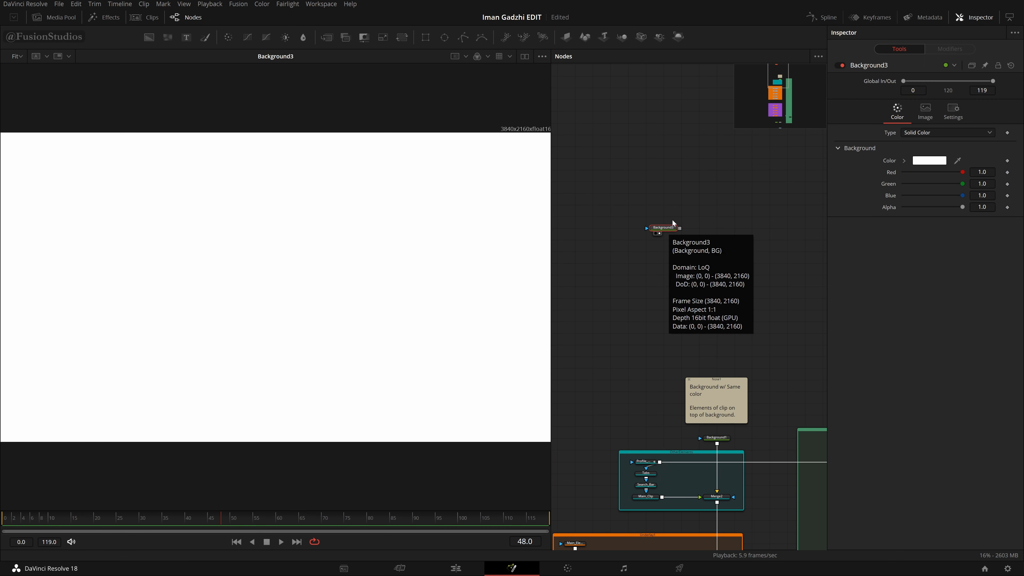
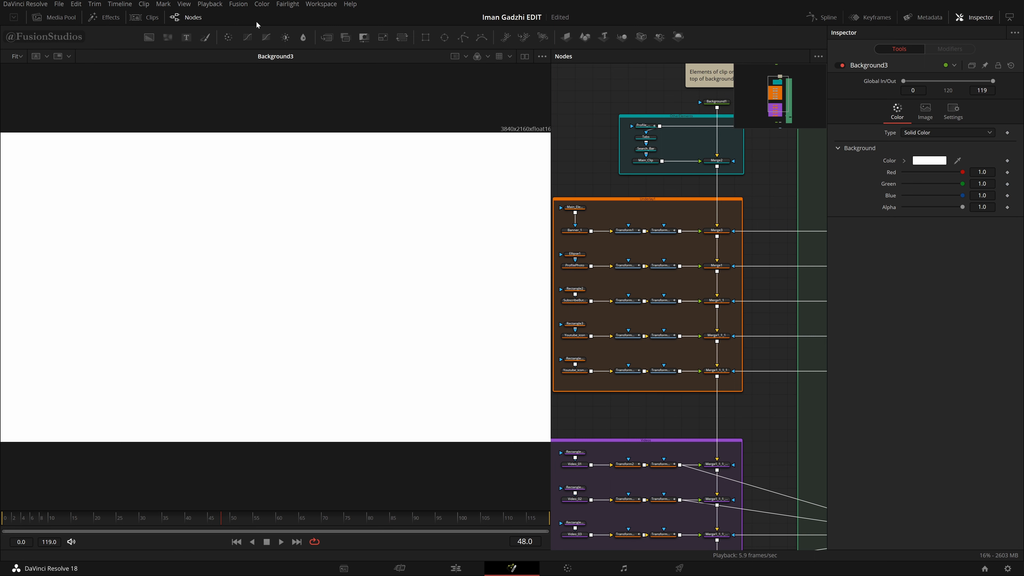
Step: Hide the Fusion toolbar and widen the node area by narrowing the viewer
scroll(668, 181, up, 5)
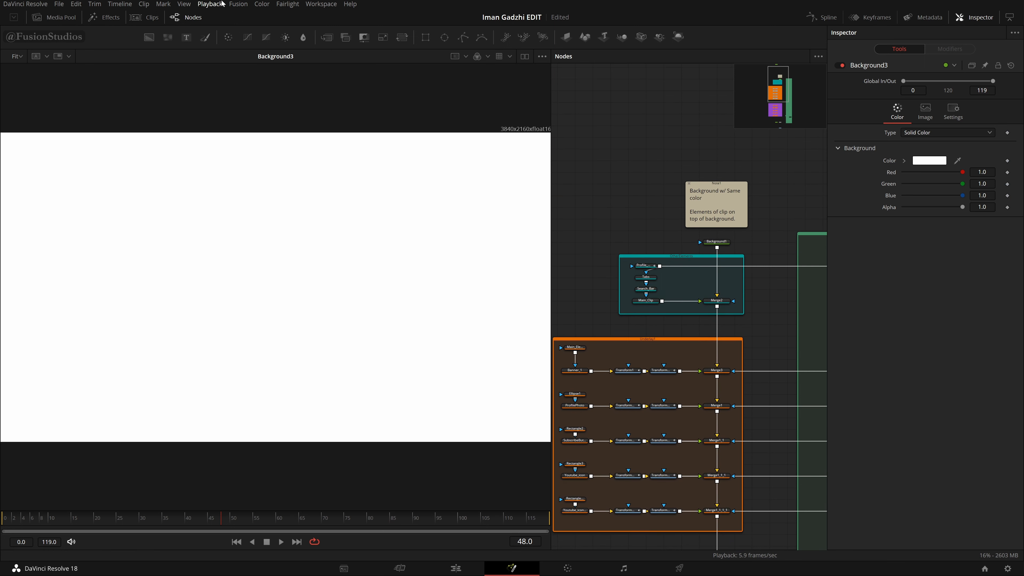
click(238, 4)
click(246, 17)
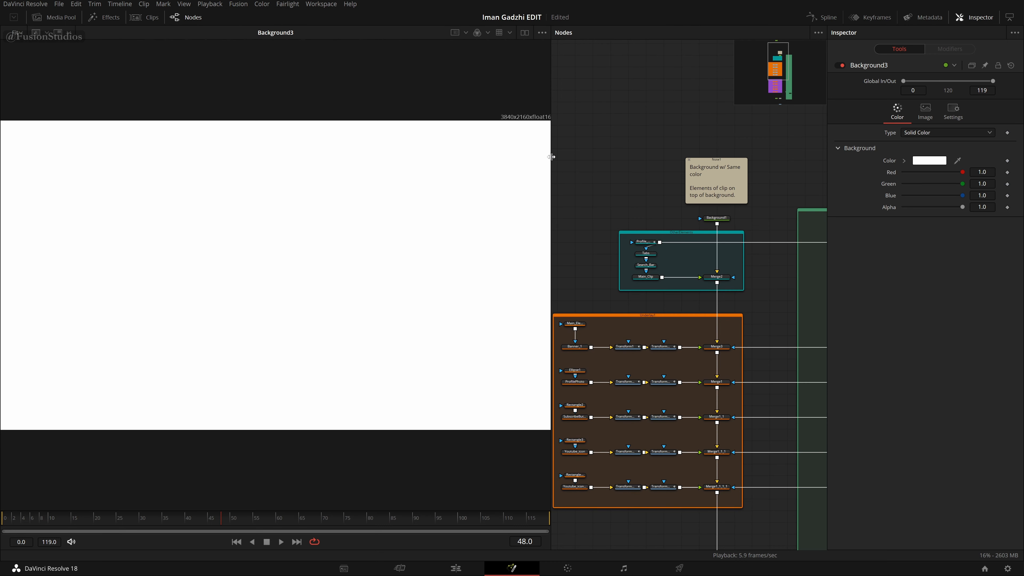
drag(552, 161, 483, 160)
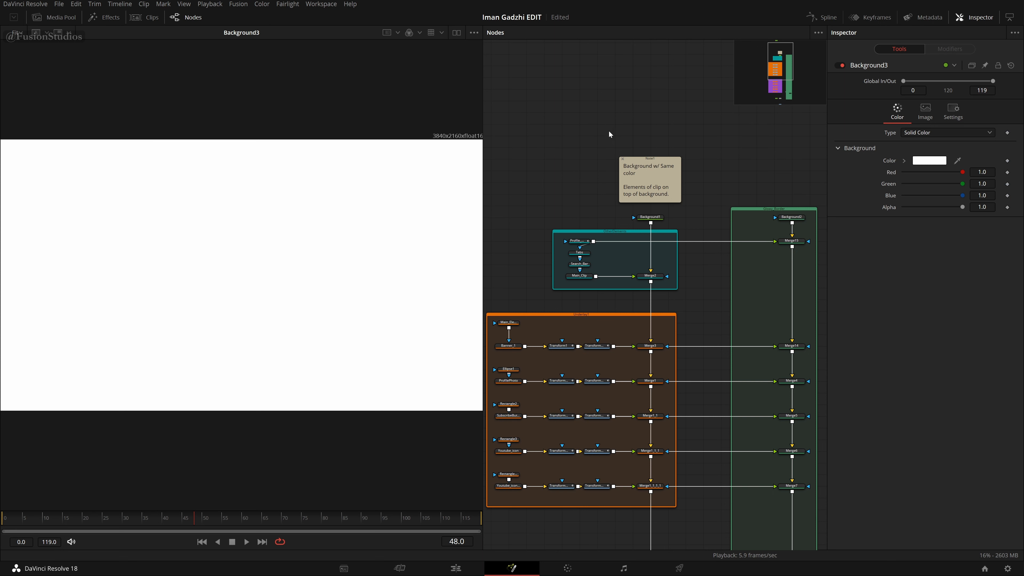
scroll(610, 134, down, 2)
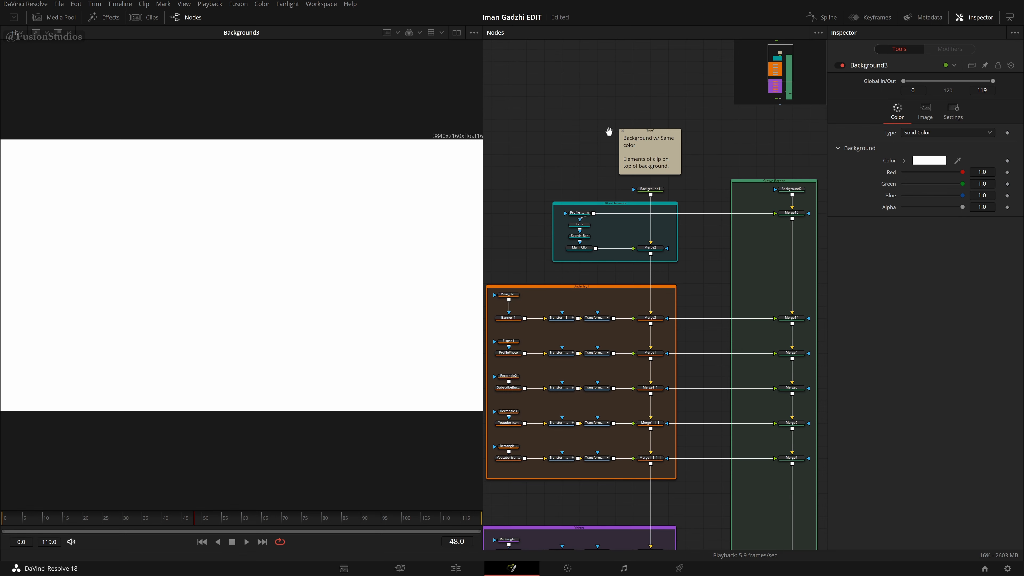
scroll(604, 125, down, 1)
Step: Show the Fusion toolbar once more and hide it again
click(243, 3)
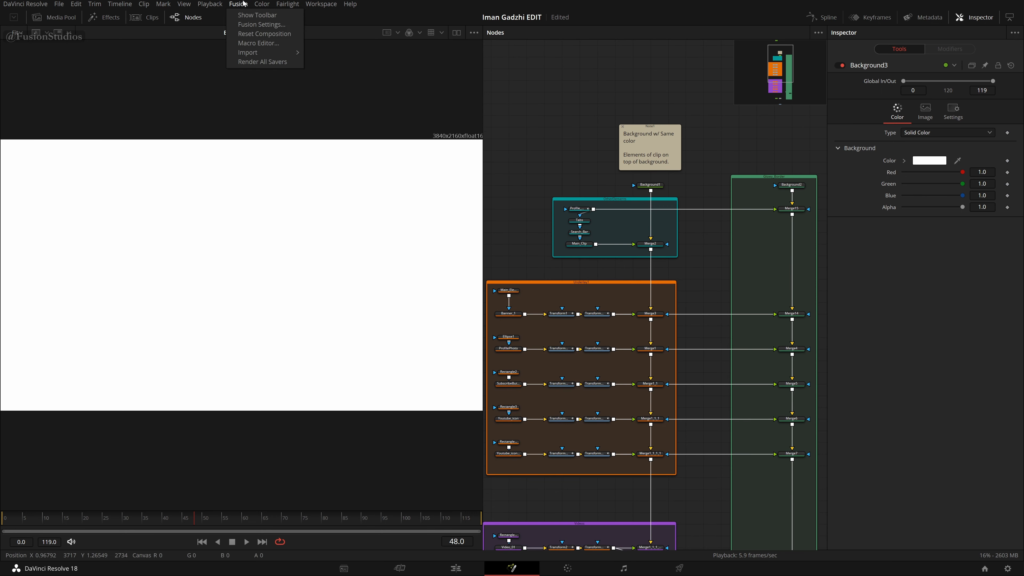
click(246, 15)
click(238, 4)
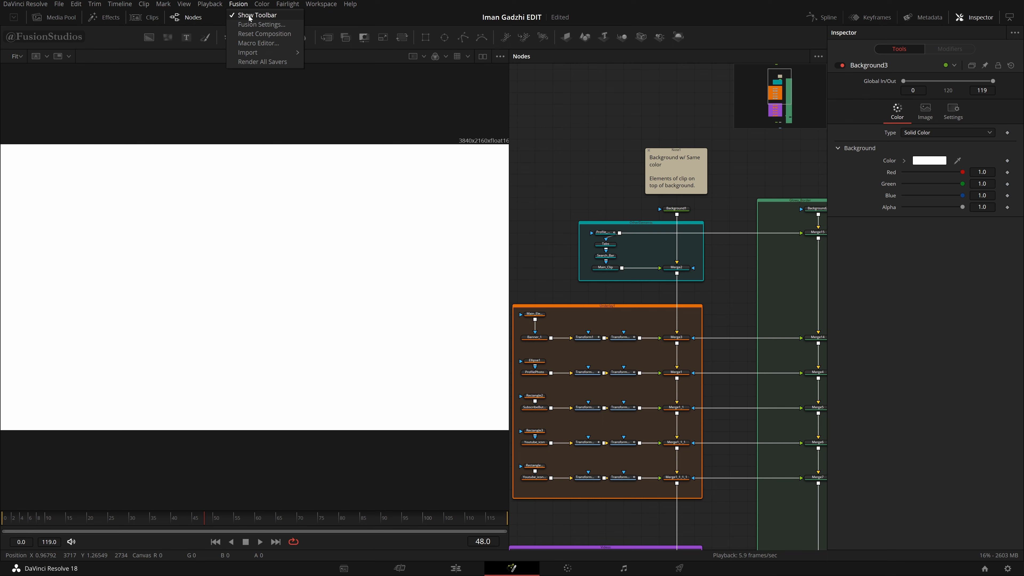
click(249, 16)
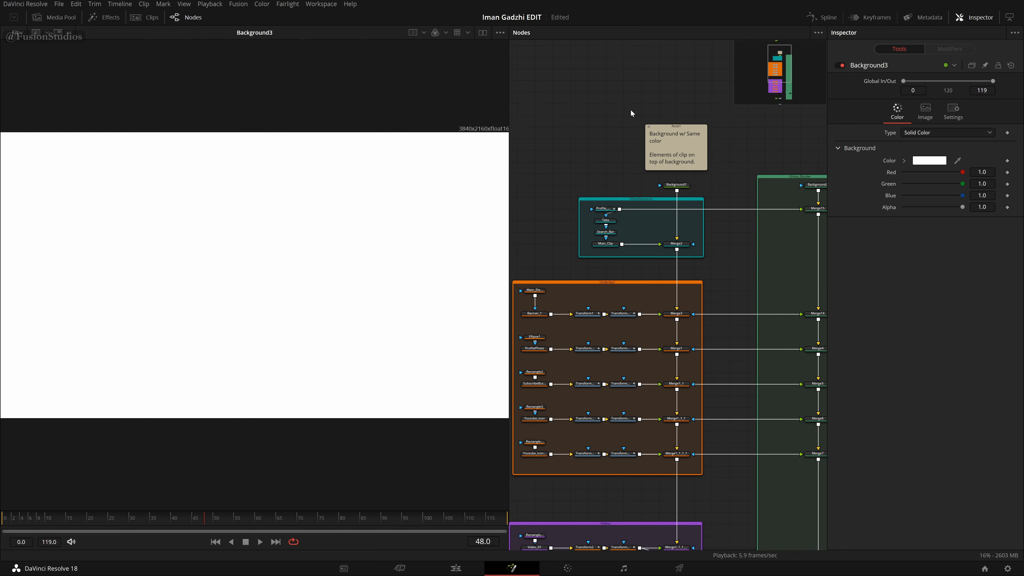
Step: Bring up the Select Tool dialog near Background3 and replace the "bg" search with one for the Rectangle mask
drag(631, 109, 625, 333)
drag(606, 276, 601, 277)
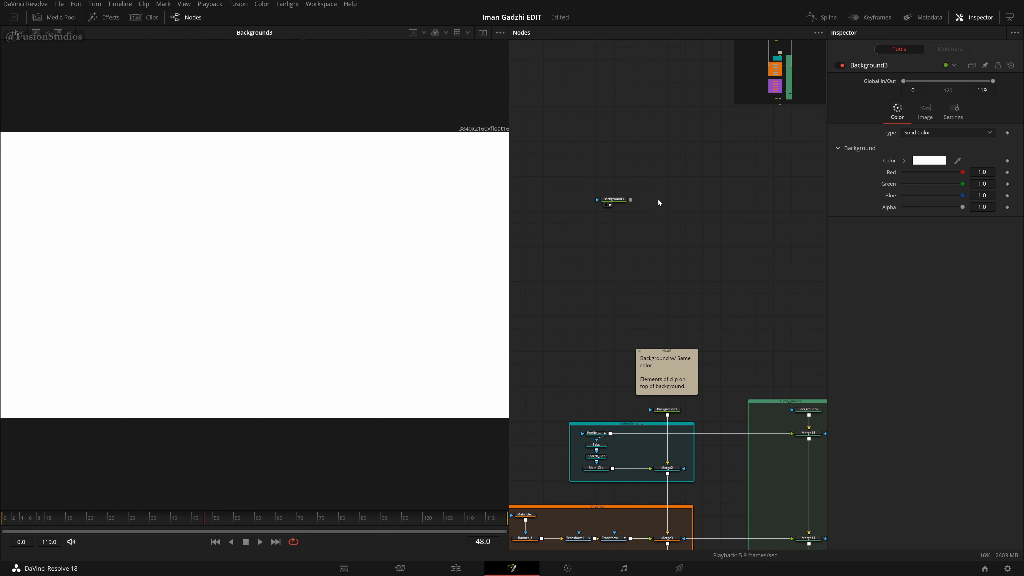
key(shift+space)
text(bg)
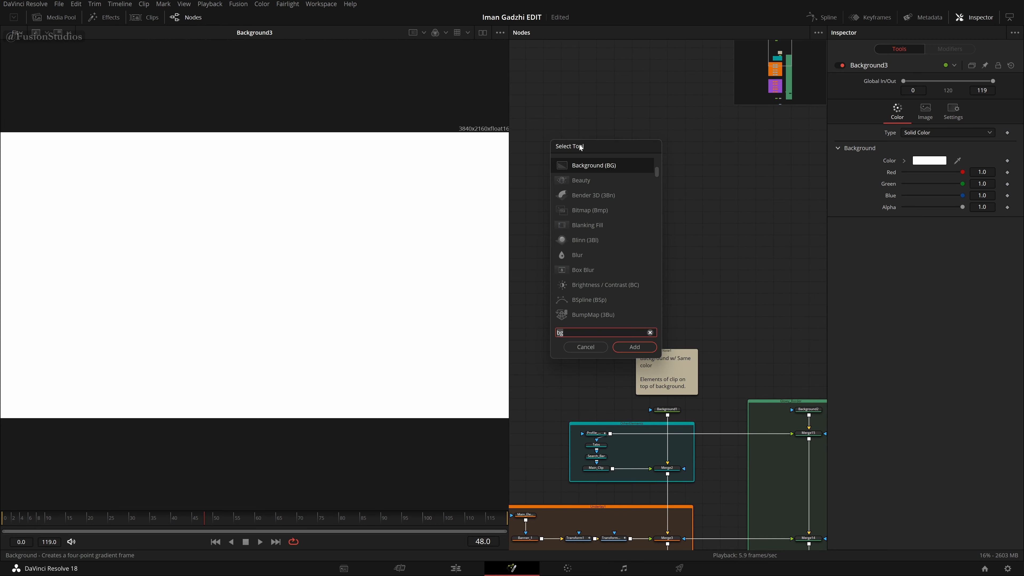
drag(581, 148, 605, 106)
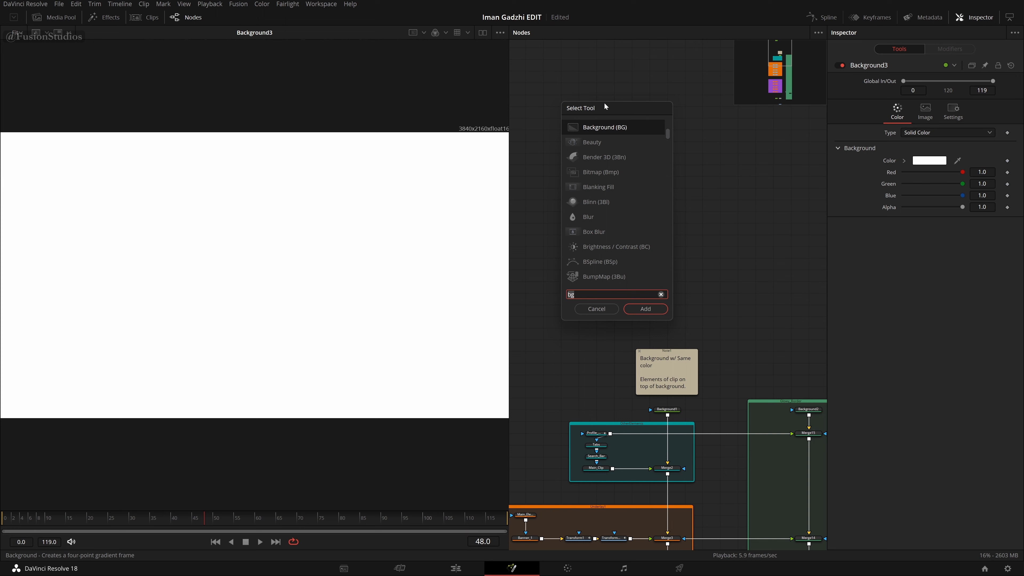
key(BackSpace)
key(BackSpace)
text(recrta)
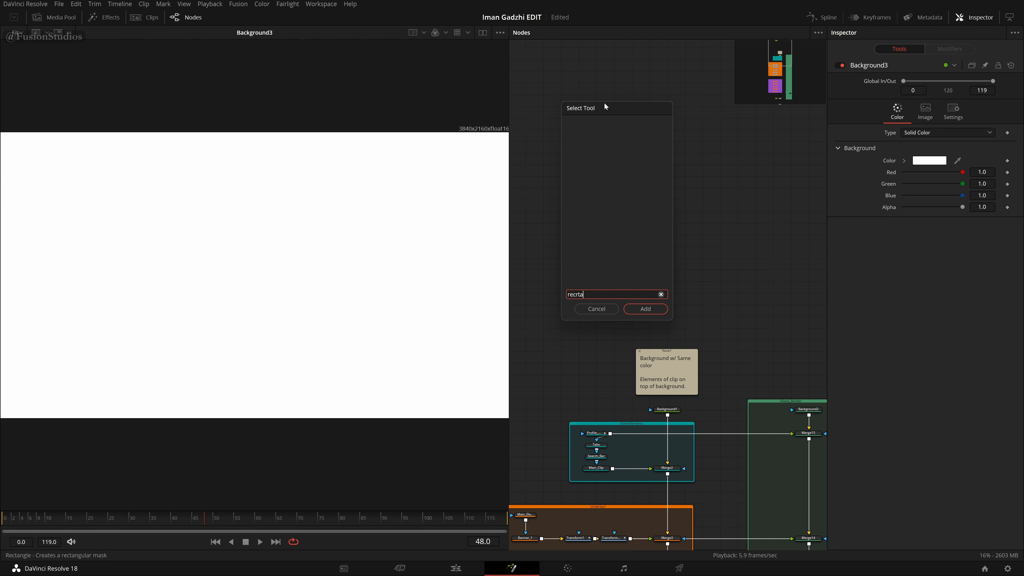
Step: Clear the tool search and look up the Ellipse mask with "ell"
key(BackSpace)
key(BackSpace)
key(BackSpace)
key(BackSpace)
key(BackSpace)
key(BackSpace)
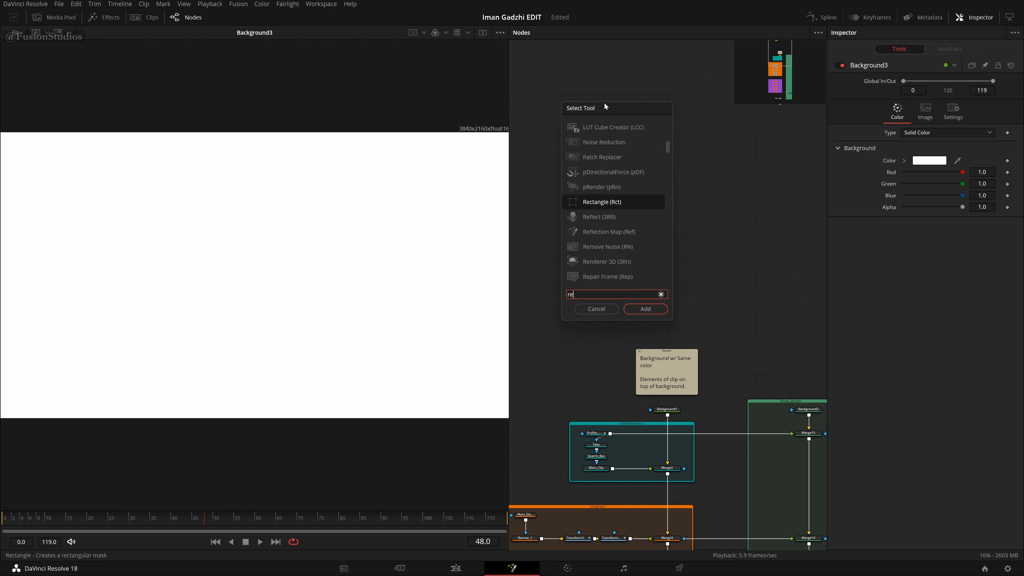
text(elloi)
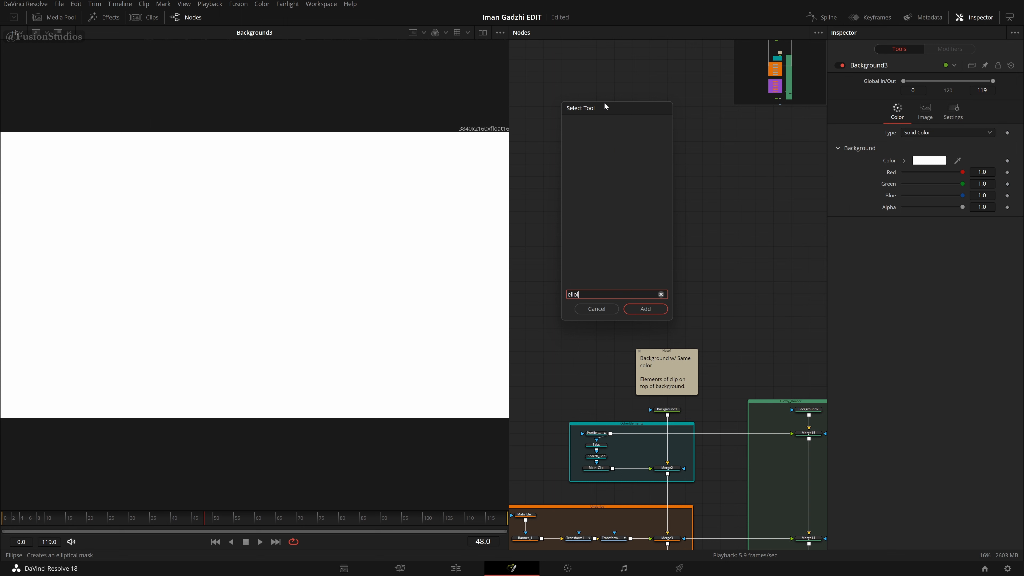
key(BackSpace)
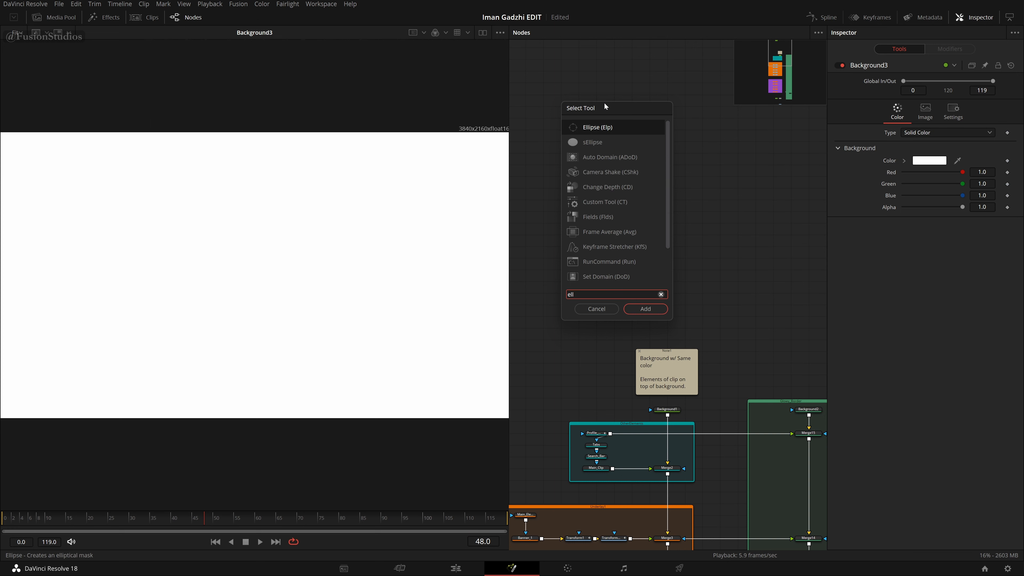
Step: Search the tool list for "poly" to find the Polygon mask, and cancel without adding a node
key(BackSpace)
key(BackSpace)
key(BackSpace)
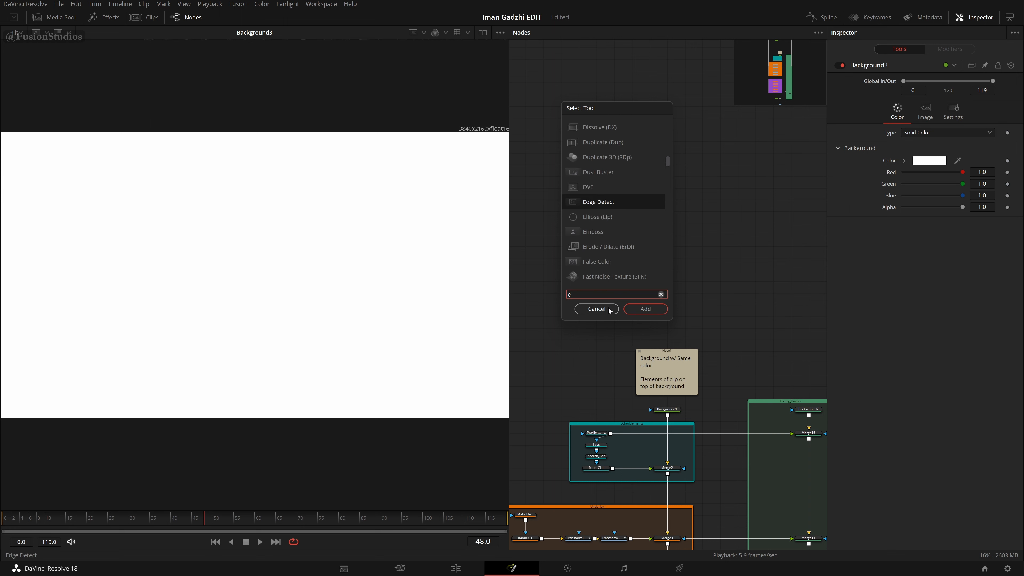
text(poly)
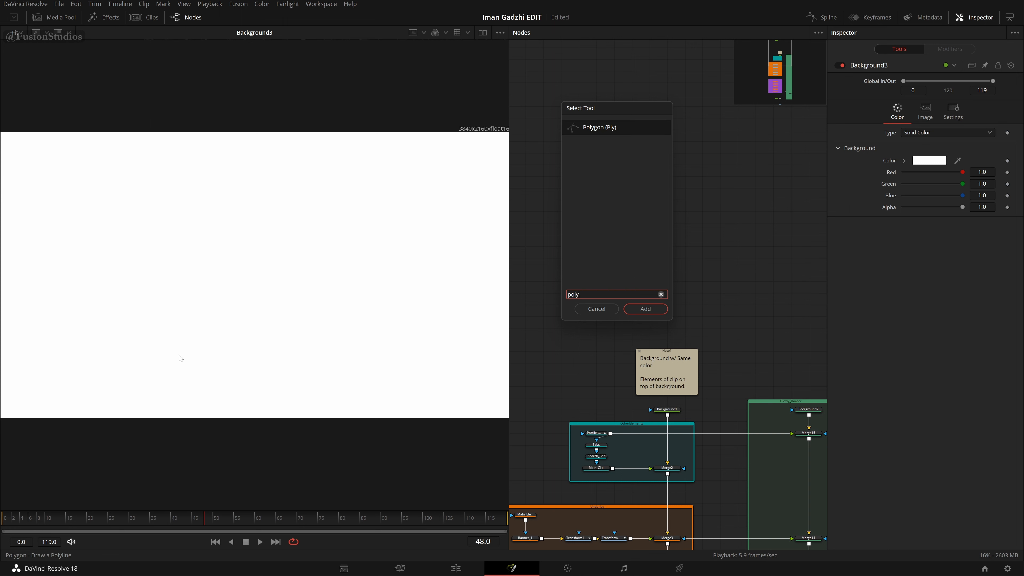
click(595, 309)
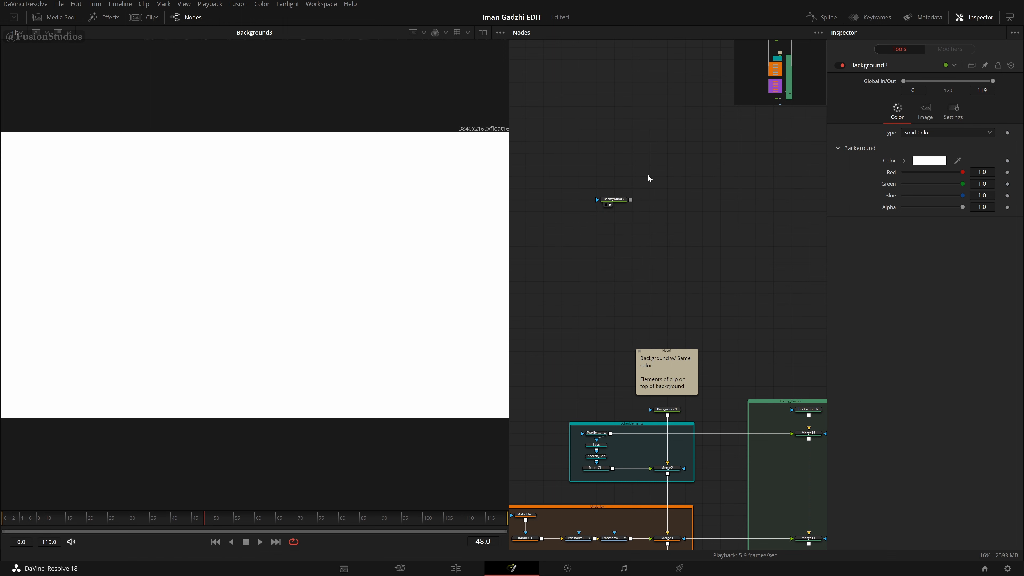
Step: Attach a Rectangle mask to the effect mask input of the Background3 node from its image in the viewer
click(615, 202)
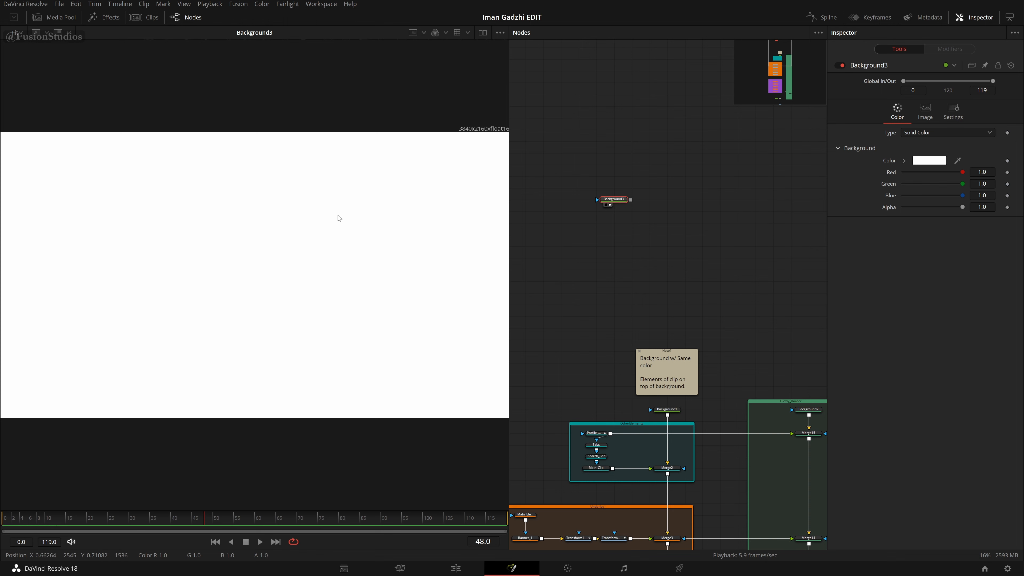
right_click(239, 271)
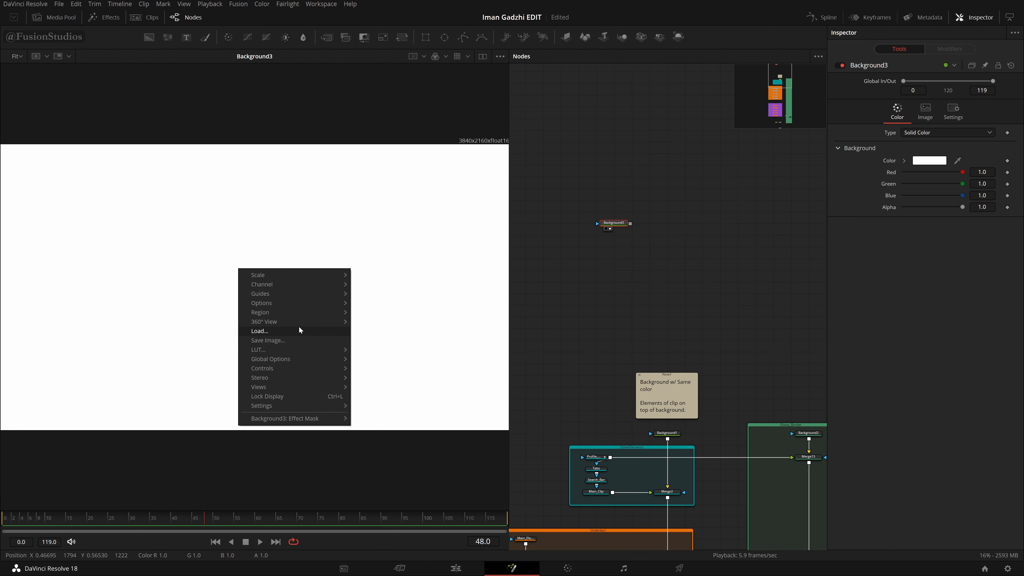
mouse_move(300, 326)
mouse_move(298, 423)
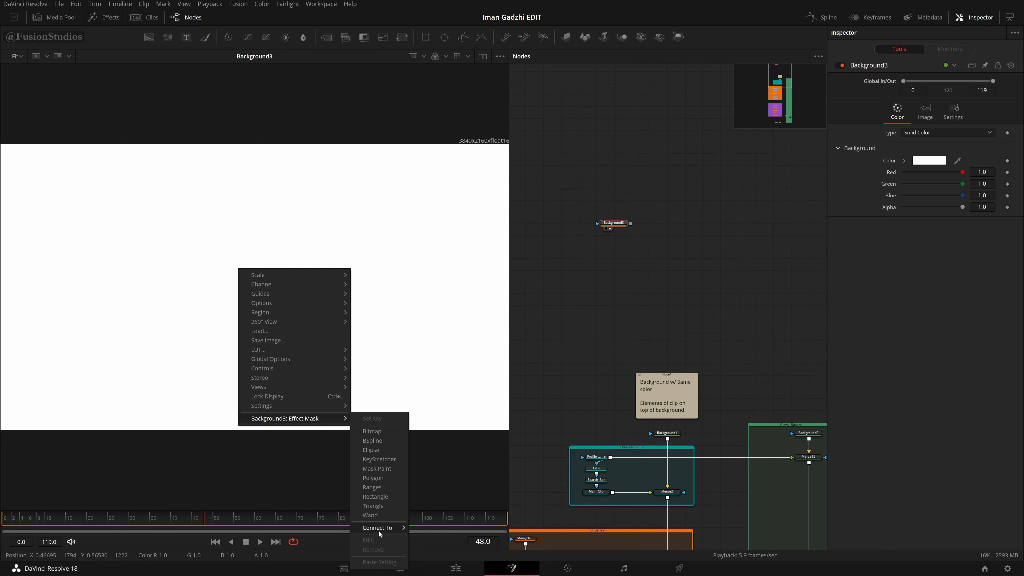
mouse_move(382, 531)
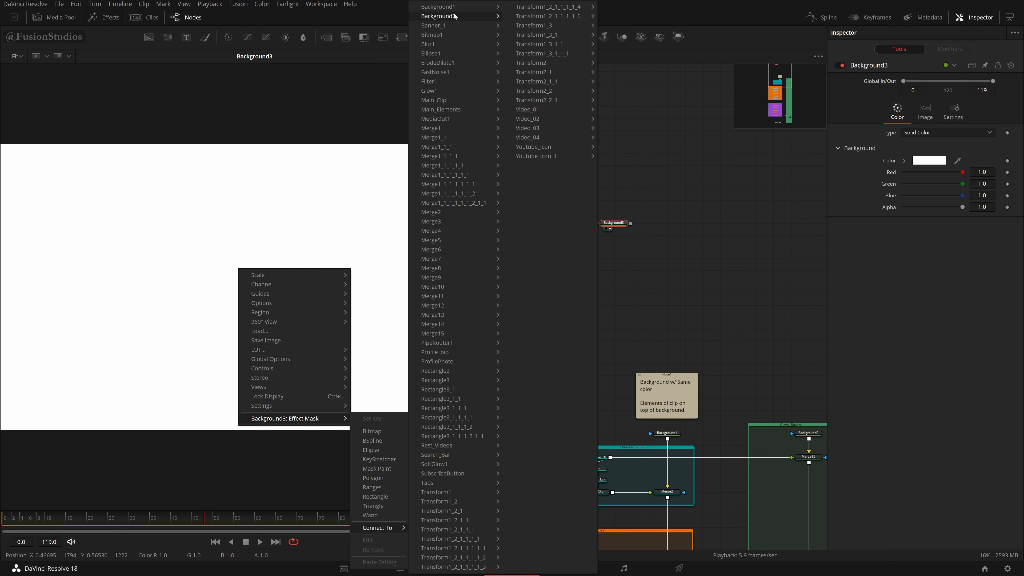
mouse_move(464, 186)
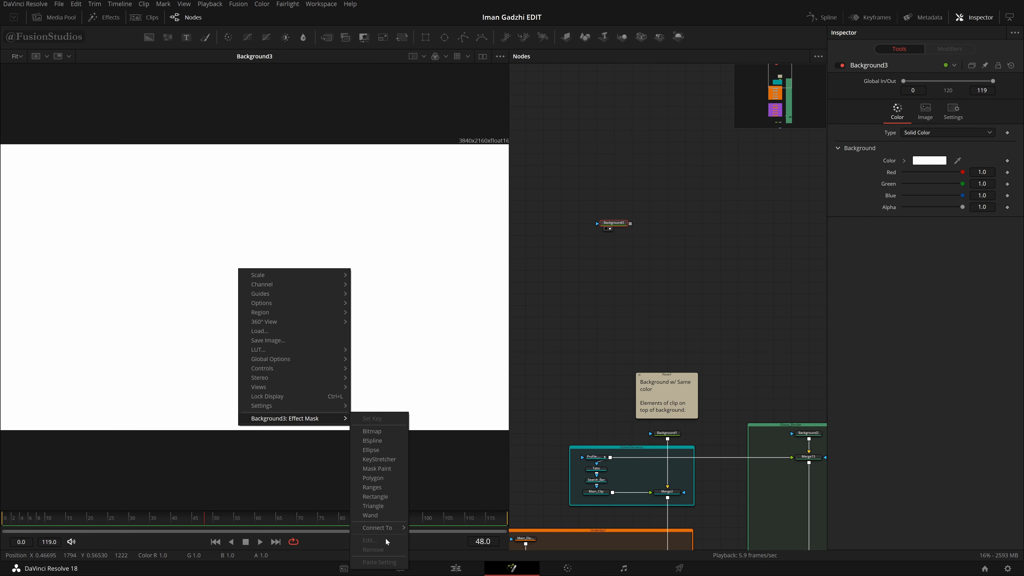
mouse_move(329, 419)
click(382, 496)
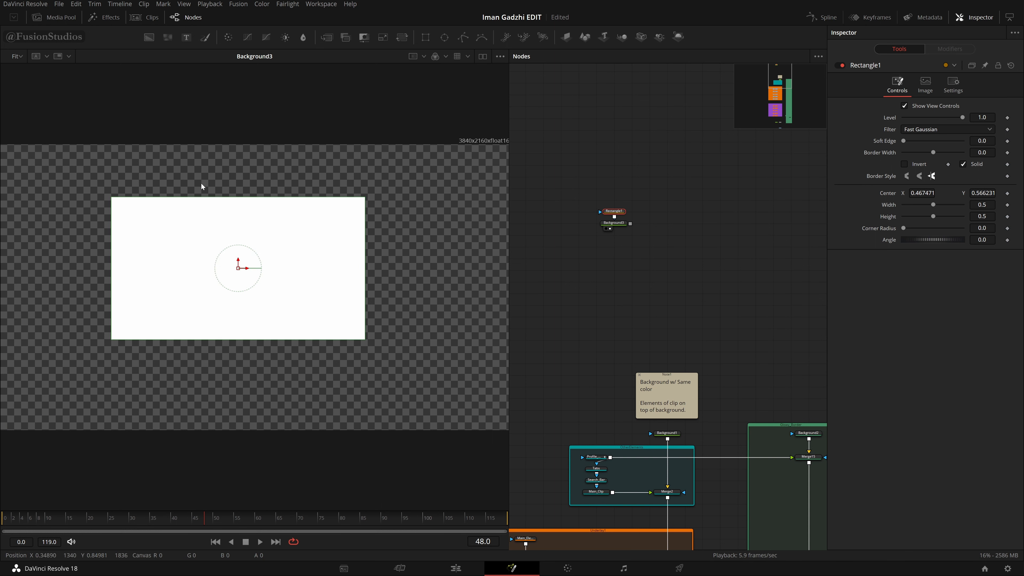
Step: Examine the masked Background3 canvas in the viewer at different zoom levels, fitting the whole frame back into view
scroll(411, 239, down, 1)
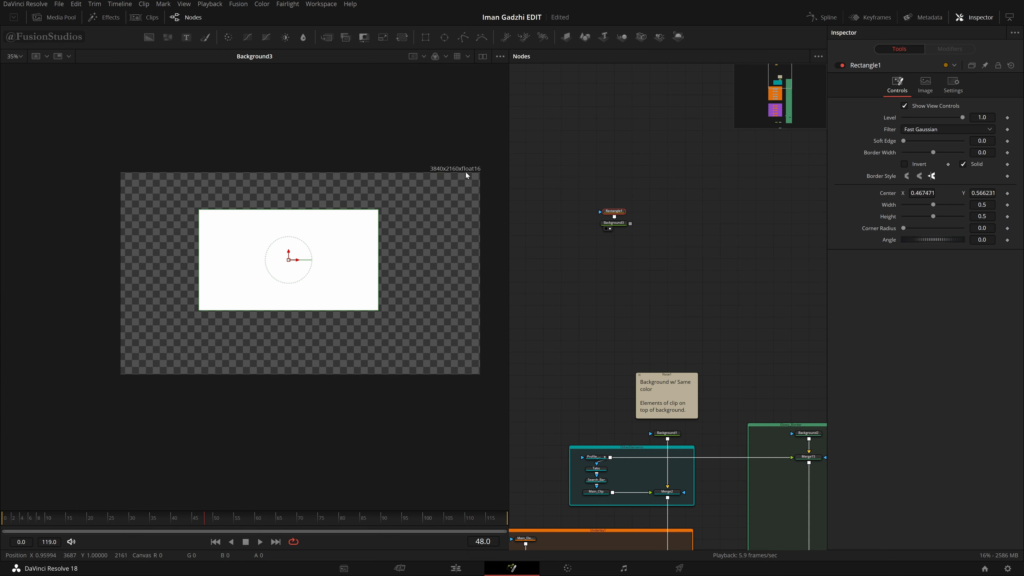
scroll(466, 172, up, 3)
scroll(466, 172, down, 5)
scroll(465, 178, up, 3)
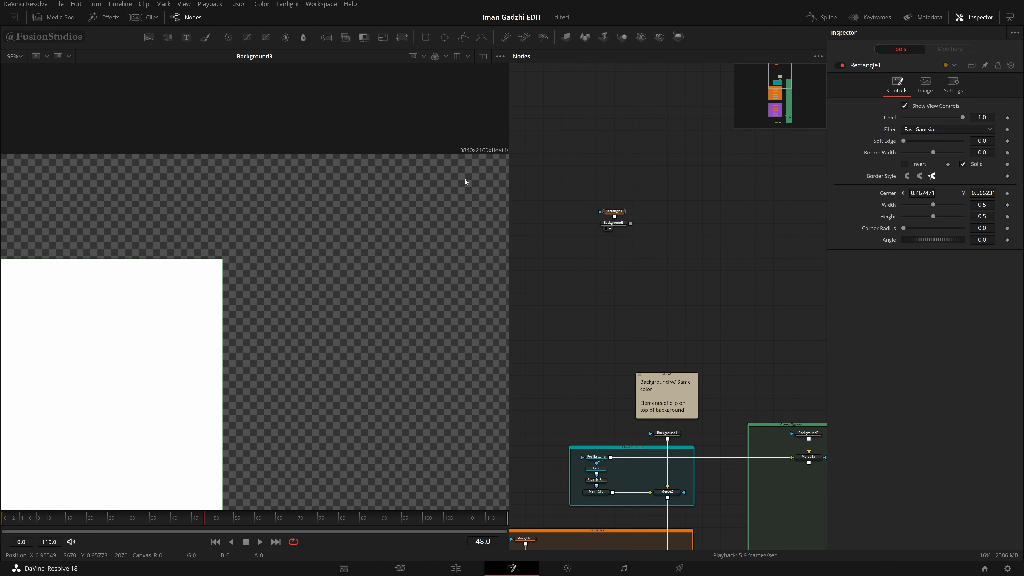
scroll(465, 179, down, 1)
scroll(465, 179, up, 1)
scroll(465, 179, down, 3)
scroll(465, 179, up, 2)
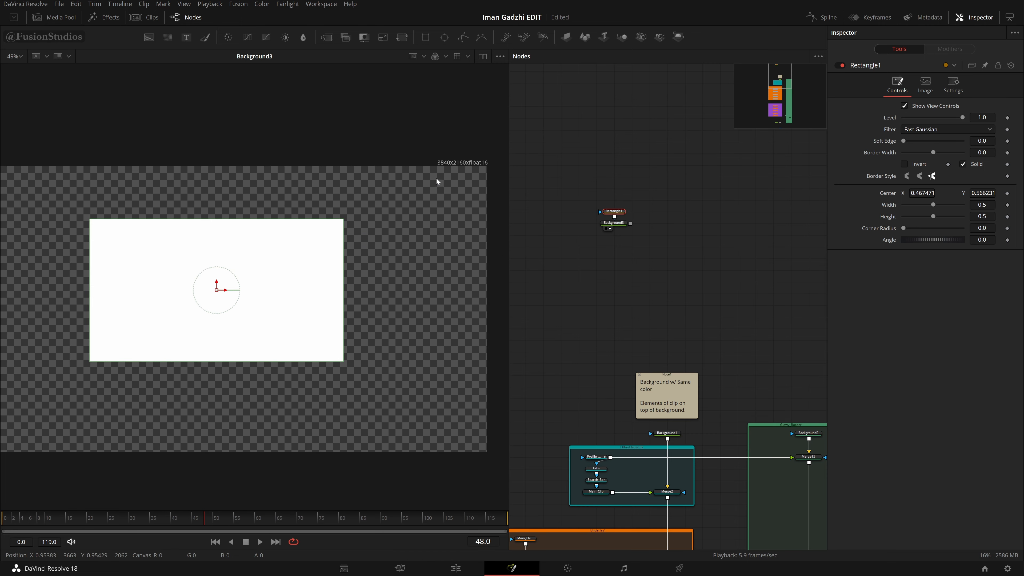
click(23, 59)
click(21, 74)
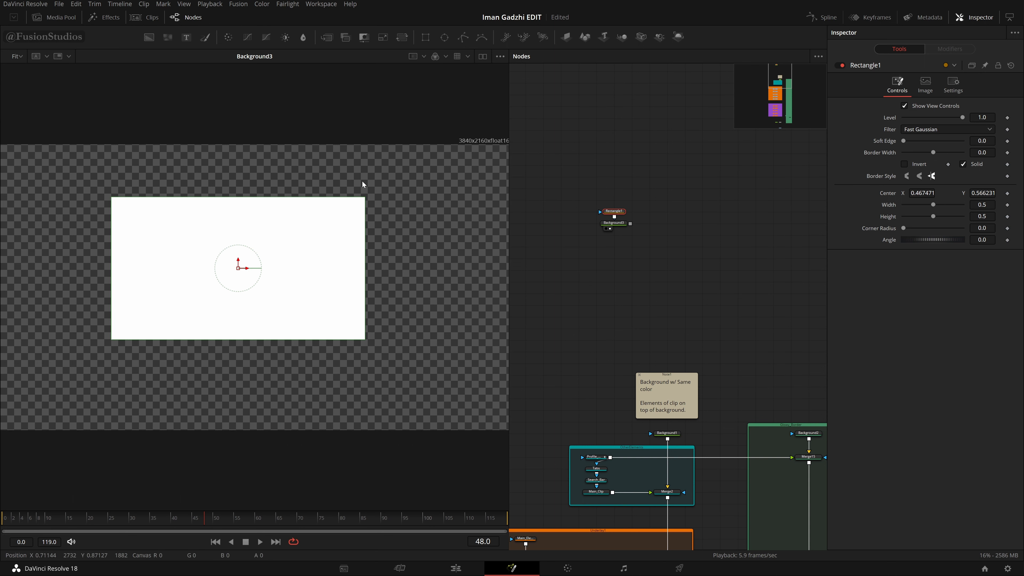
scroll(362, 180, up, 3)
scroll(362, 180, down, 3)
drag(456, 132, 522, 168)
drag(43, 183, 424, 443)
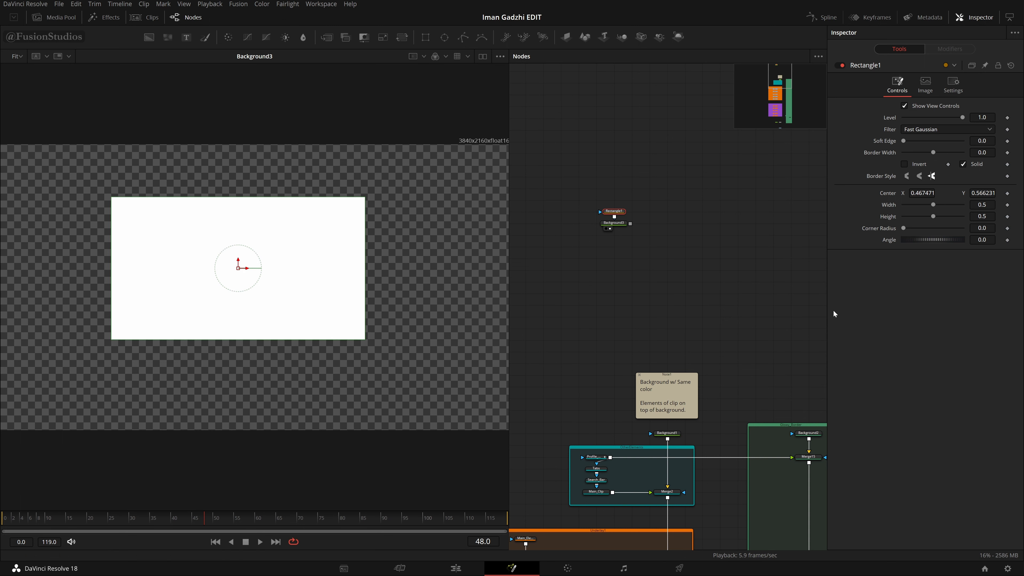
Step: Adjust the Rectangle mask to centre 0.387, 0.330, width 0.427, height 0.28, corner radius 0.406, angle -21.8 and soft edge 0.037
drag(922, 192, 919, 192)
drag(983, 193, 898, 218)
drag(983, 228, 943, 239)
drag(982, 152, 992, 141)
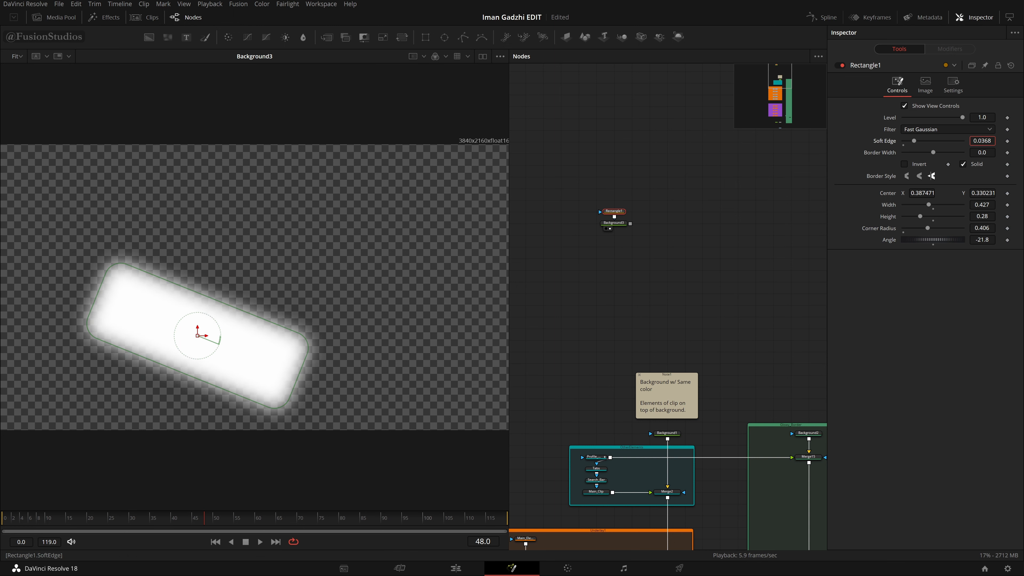
Step: Try inverting the Rectangle mask, restore it, and make it an outline by turning off Solid with a border width of 0.036
click(917, 165)
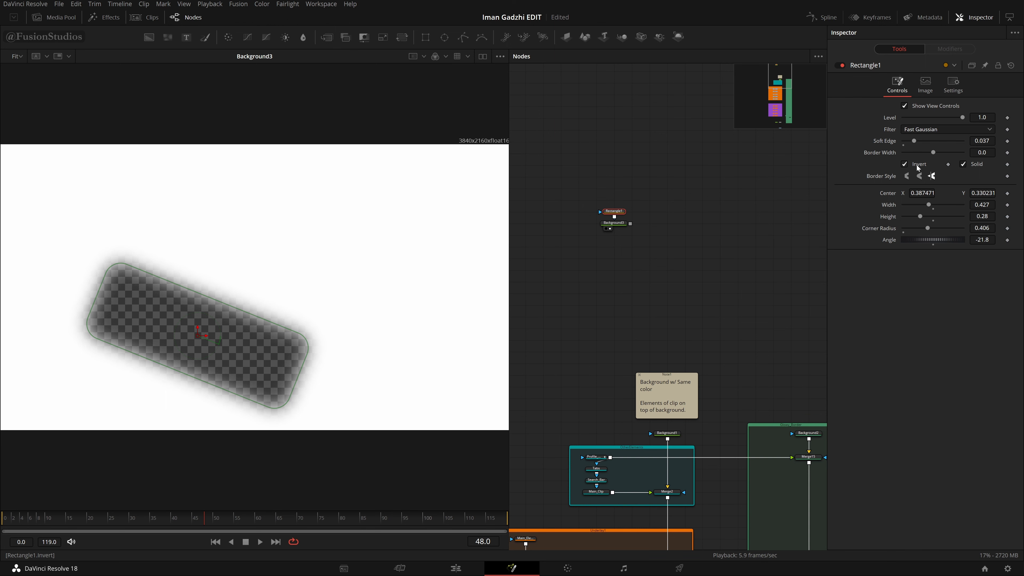
click(919, 164)
click(975, 164)
drag(983, 152, 979, 152)
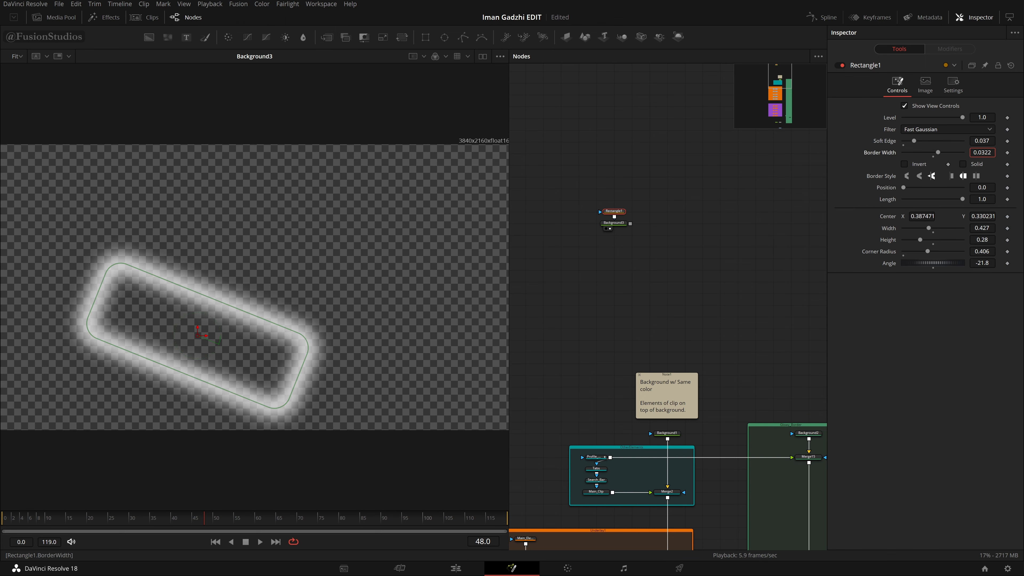
Step: Select the Background3 node together with its Rectangle mask and delete both
click(575, 265)
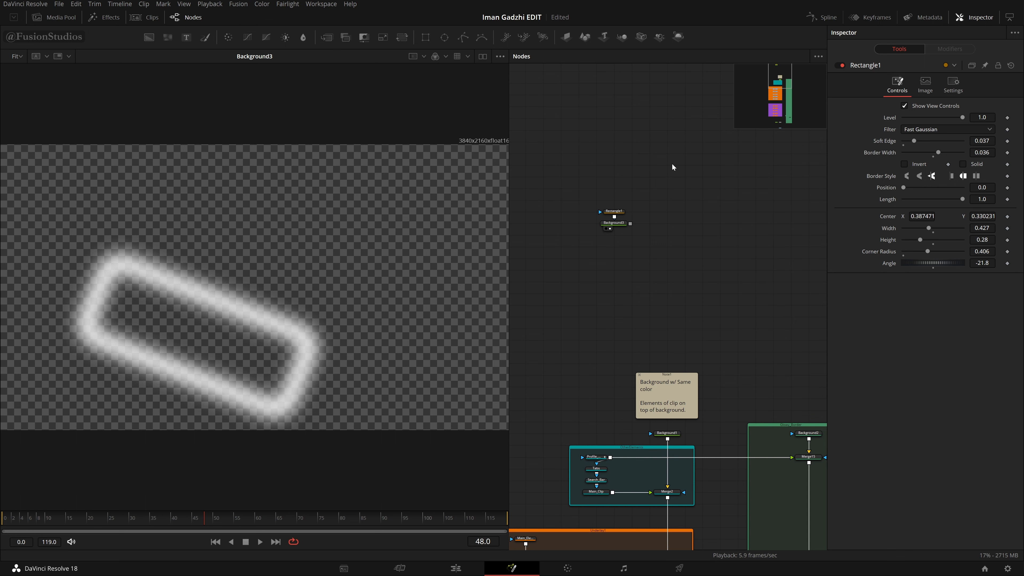
drag(672, 163, 569, 302)
key(Delete)
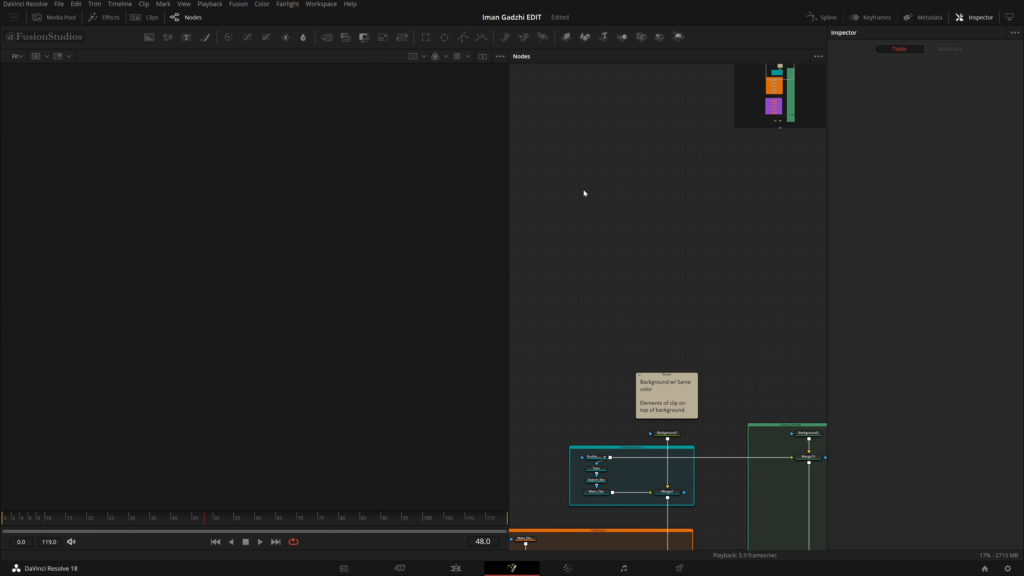
Step: Show the Main_Clip node in the viewer and disable its Search_Bar, Tabs and Profile_bio masks
scroll(628, 222, down, 5)
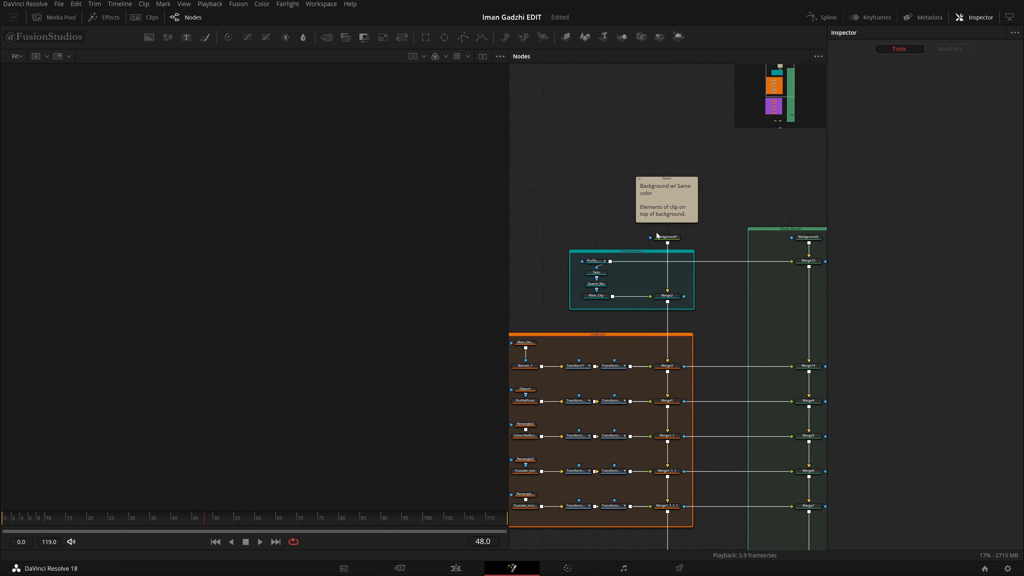
click(596, 297)
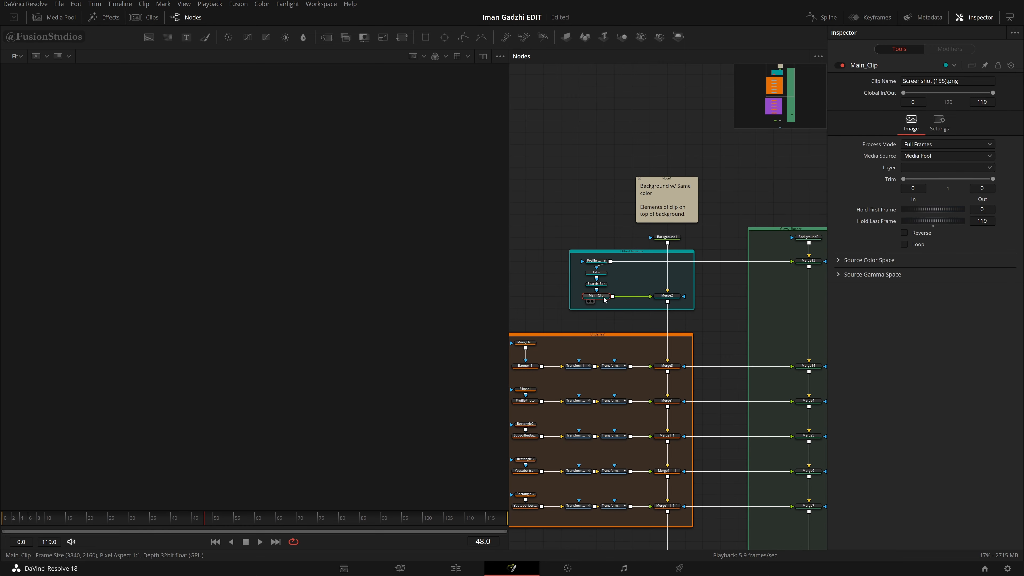
drag(605, 299, 290, 292)
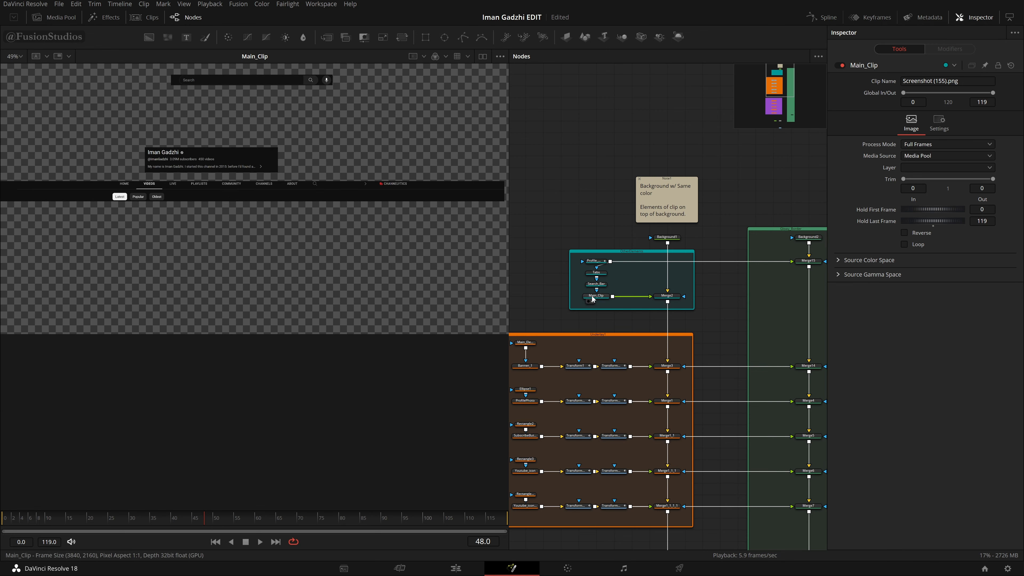
drag(605, 289, 588, 259)
key(ctrl+p)
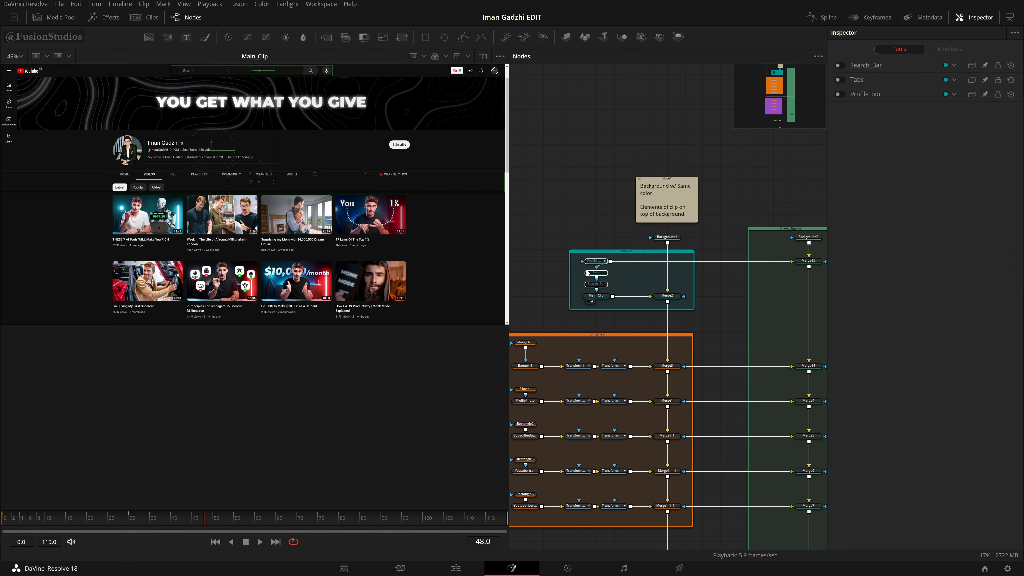
Step: Enable only the Profile_bio mask to isolate the channel name and bio, and disable it again
click(619, 287)
click(598, 263)
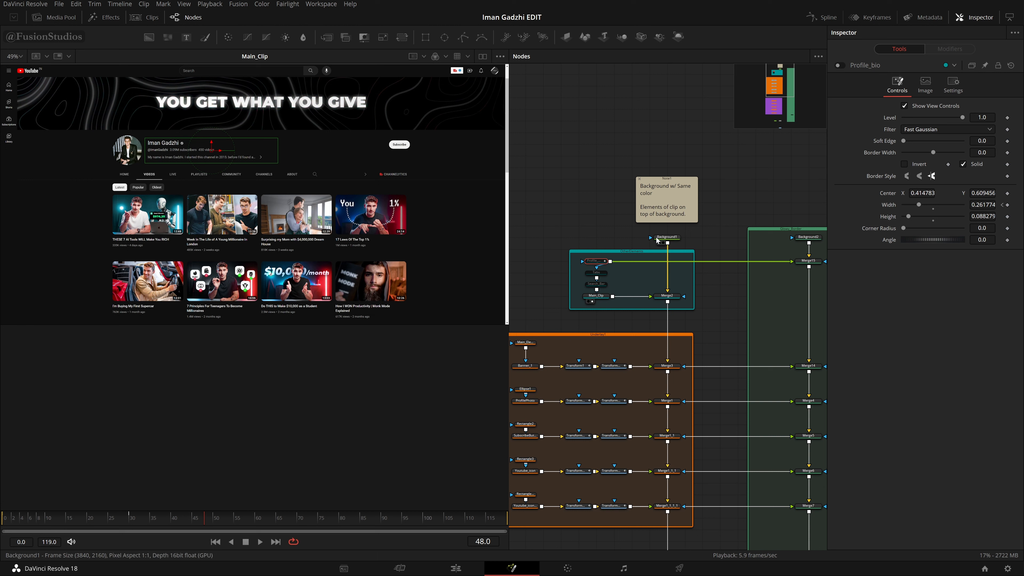
click(843, 66)
drag(96, 114, 356, 249)
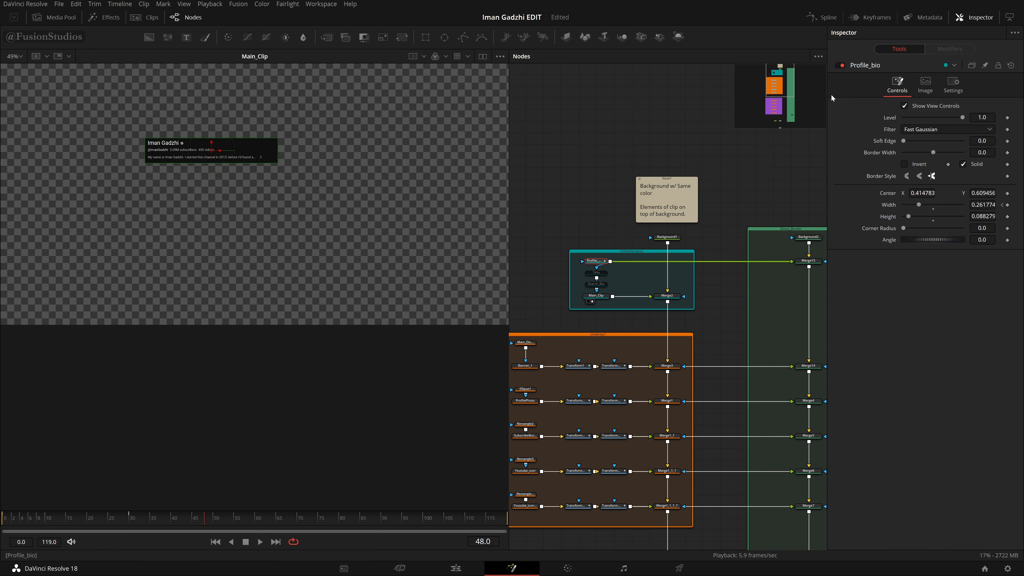
click(841, 65)
Step: Examine which areas of the YouTube page the Tabs and Search_Bar masks outline
click(213, 179)
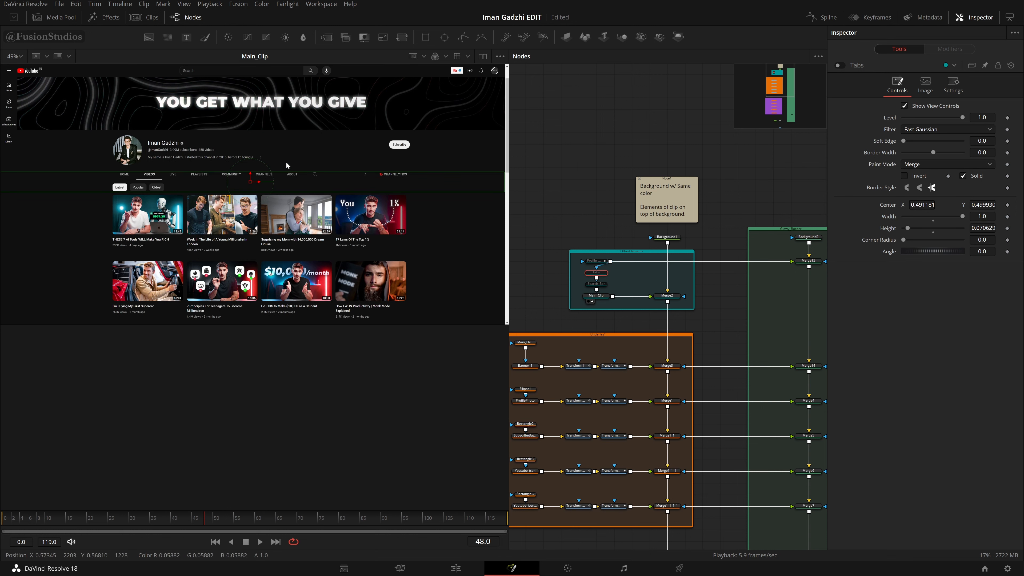
drag(83, 179, 292, 185)
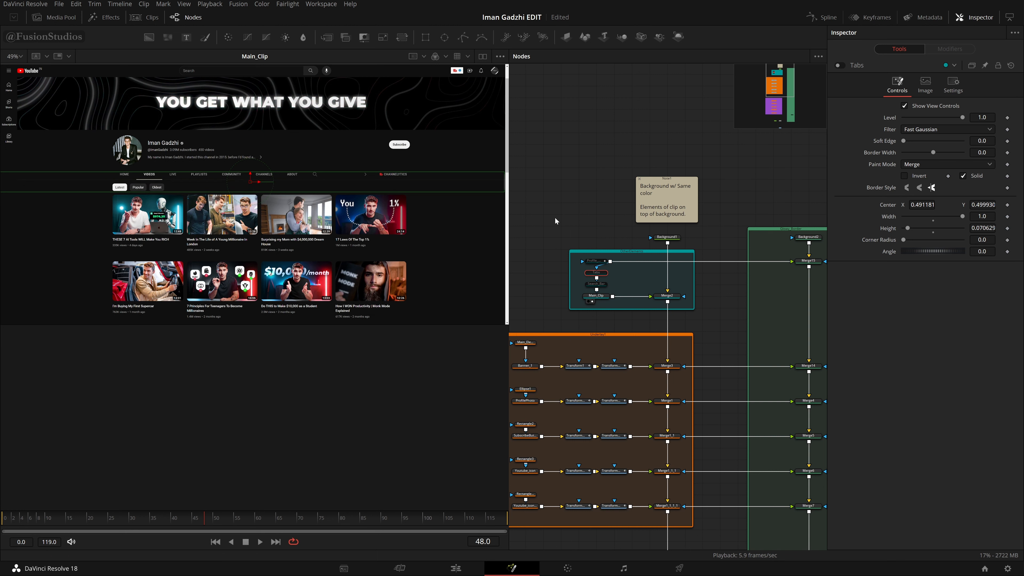
click(603, 289)
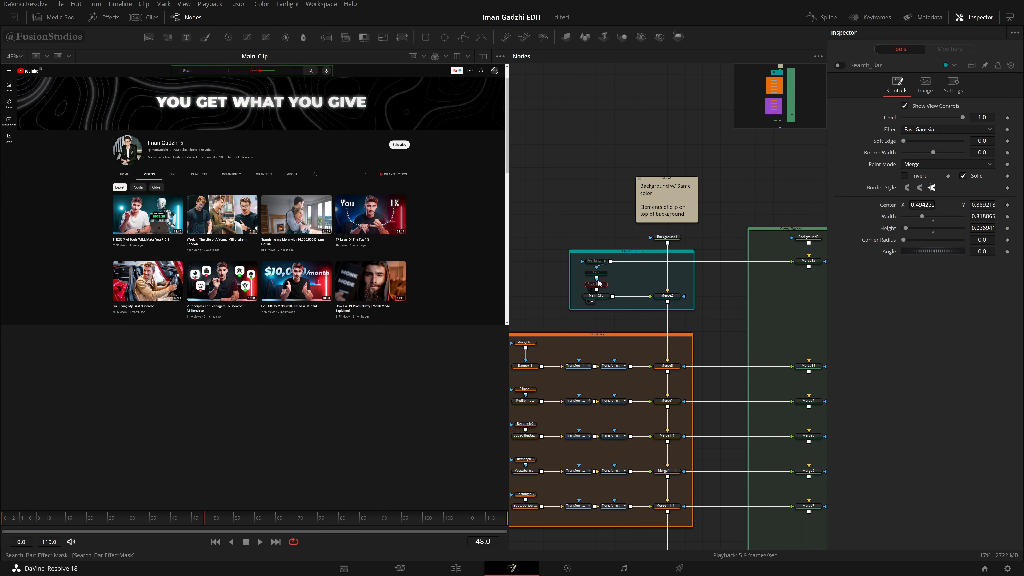
Step: Re-enable the Profile_bio, Tabs and Search_Bar masks together and save the project
drag(577, 258, 604, 287)
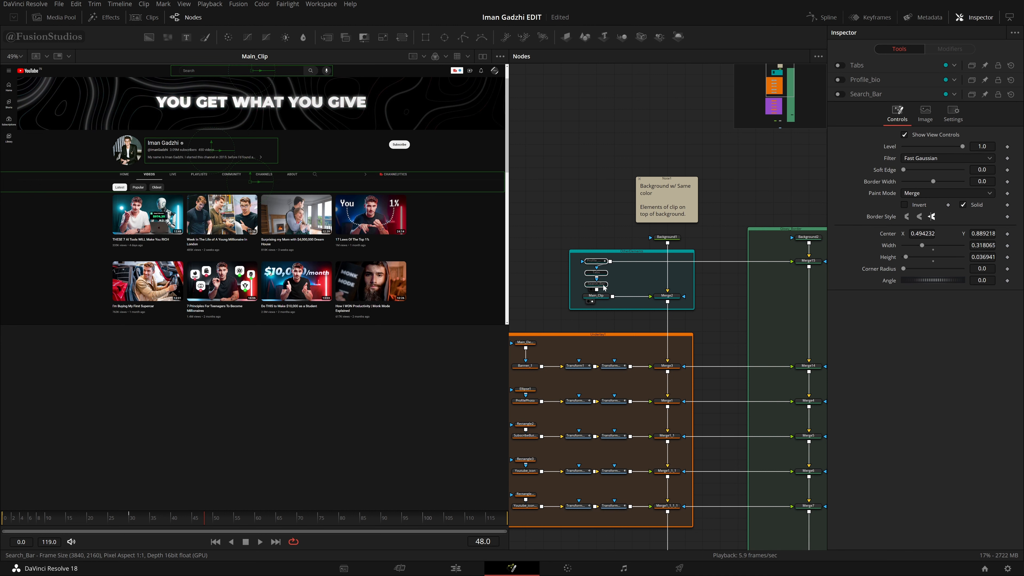
key(ctrl+p)
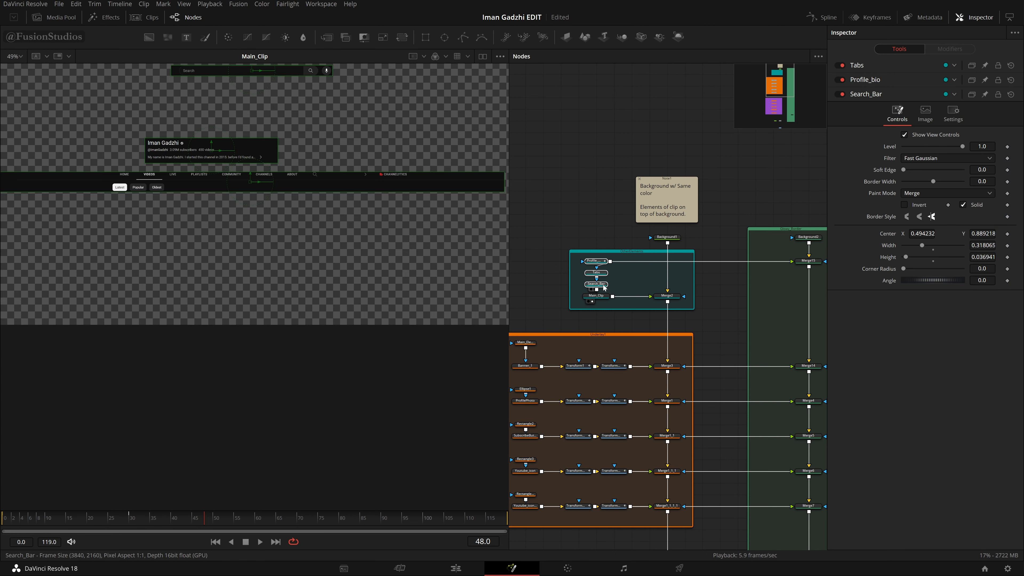
key(ctrl+s)
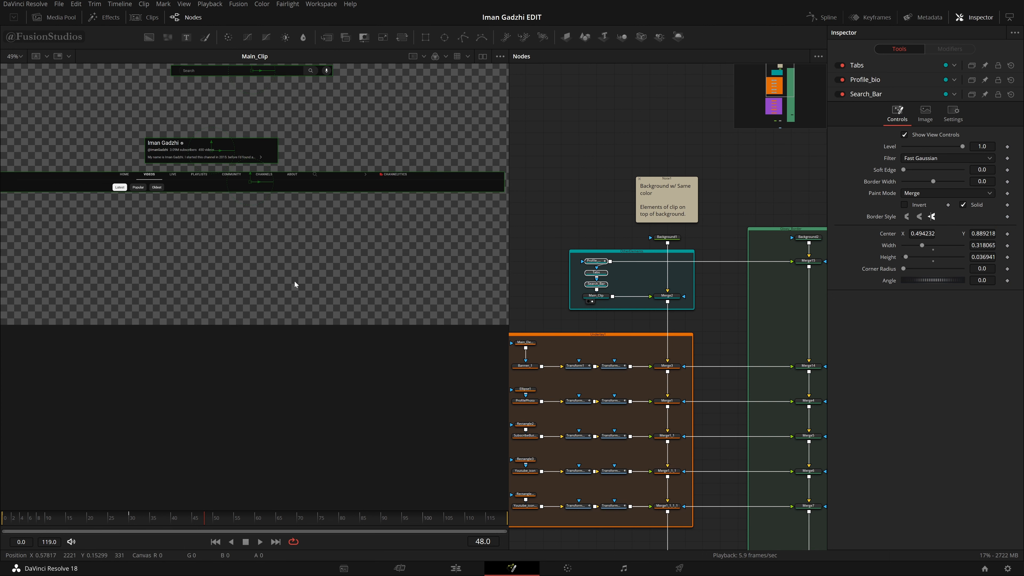
Step: Play the composition from its first frame to preview the masked Main_Clip, and clear the node selection
click(216, 543)
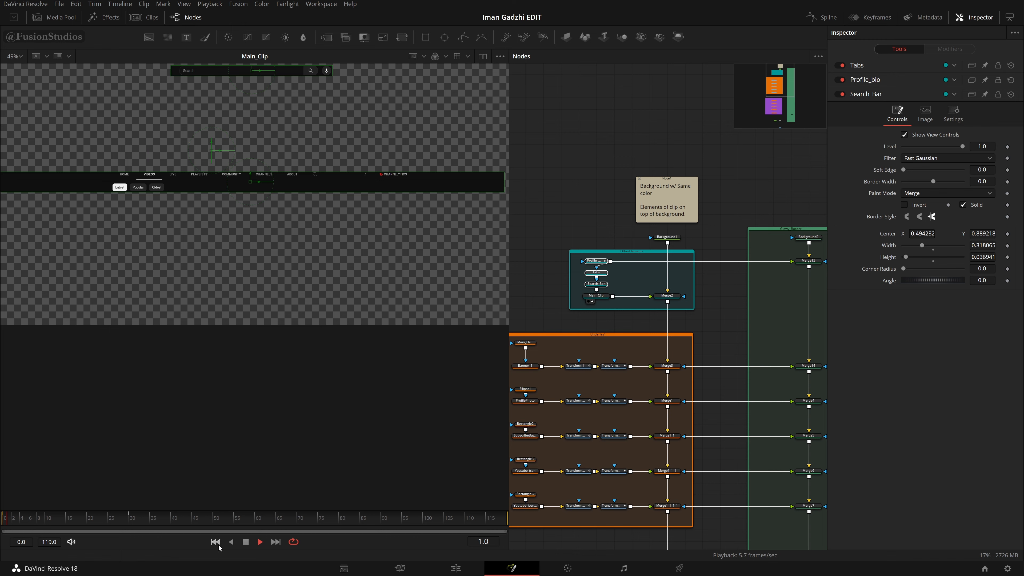
key(space)
click(616, 222)
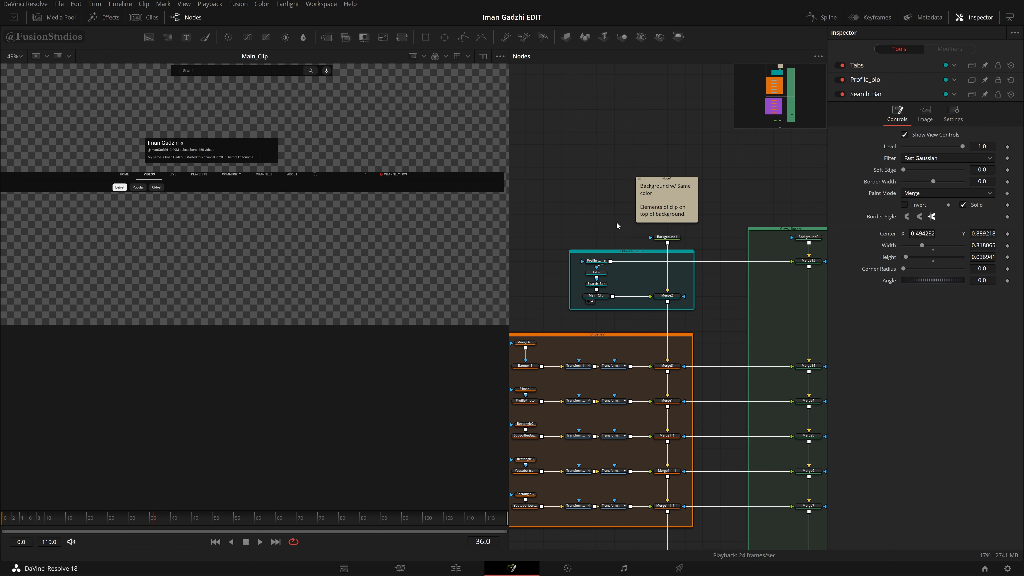
Step: Examine the Width keyframe animation of the Profile_bio mask by scrubbing from frame 0 to frame 30
click(597, 262)
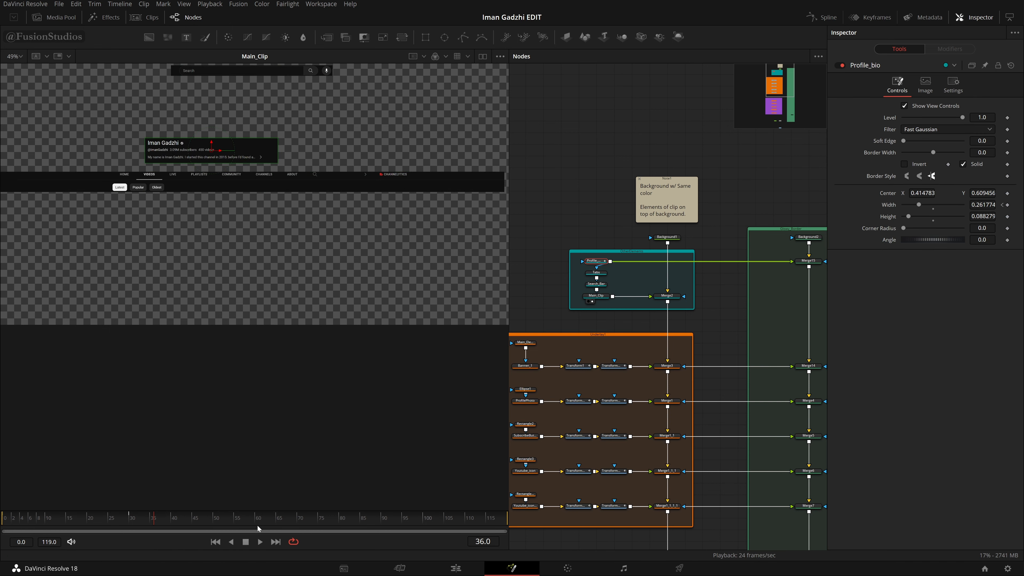
click(221, 543)
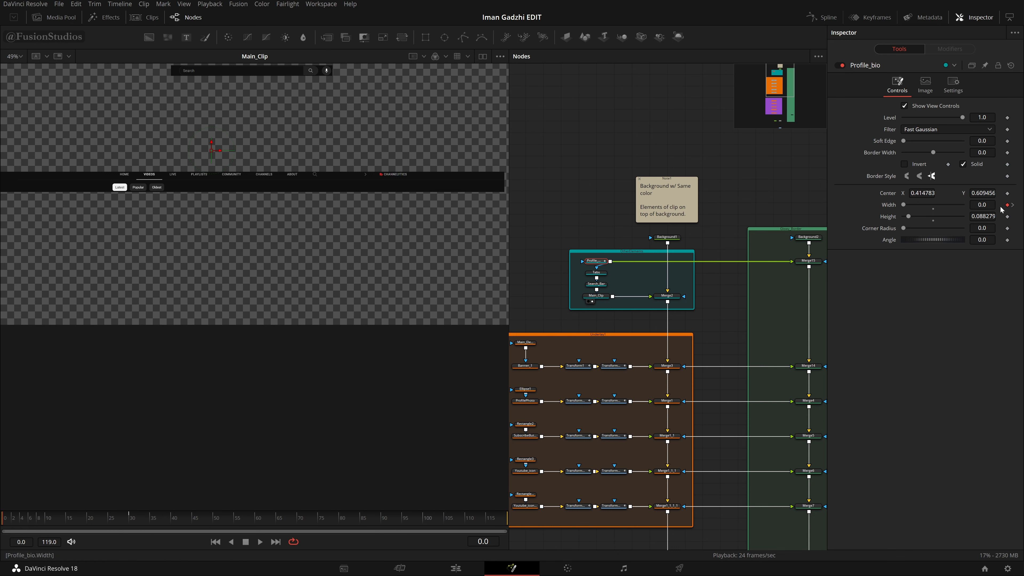
scroll(214, 151, up, 5)
scroll(214, 149, down, 4)
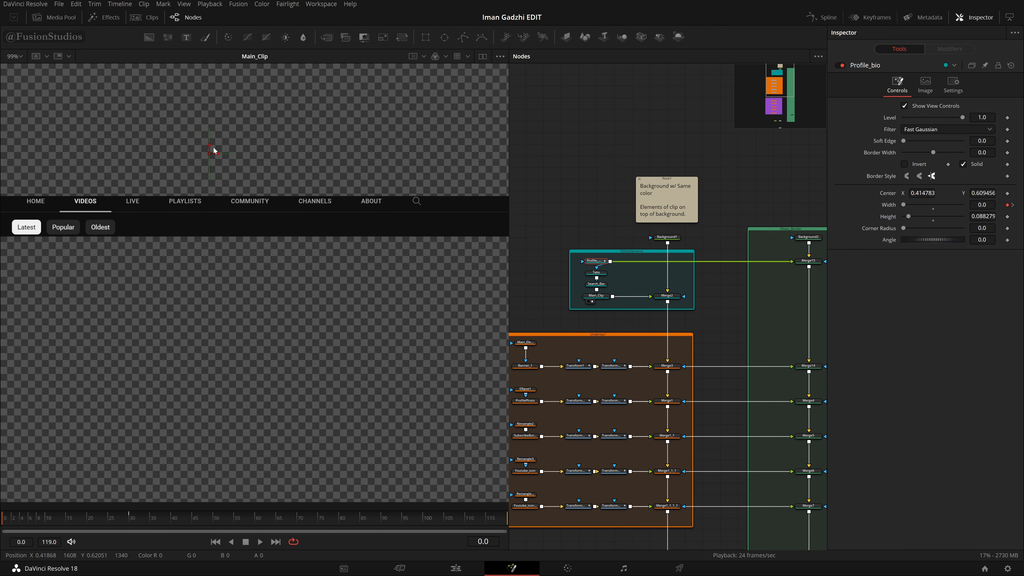
key(ctrl+f)
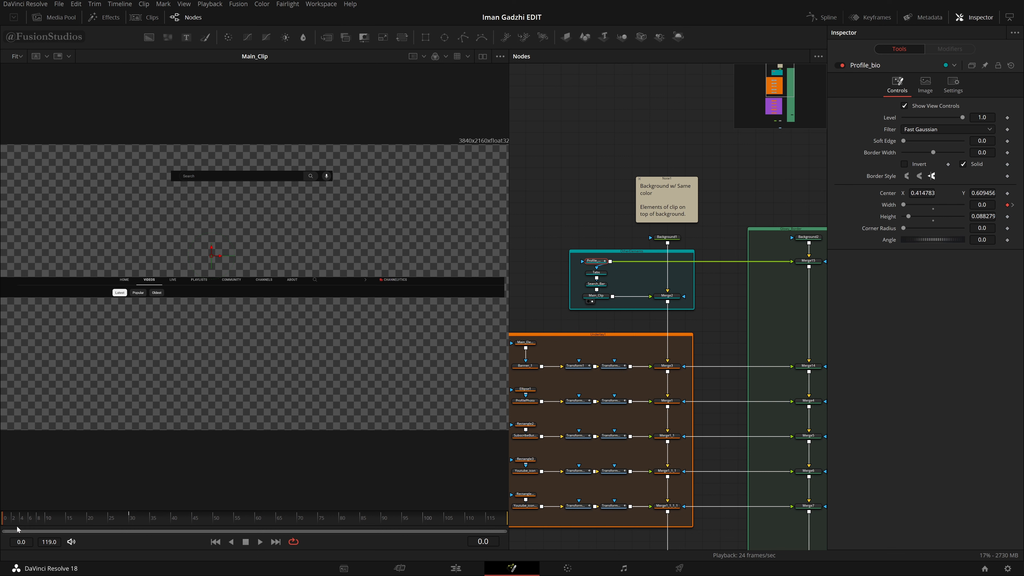
drag(18, 529, 141, 545)
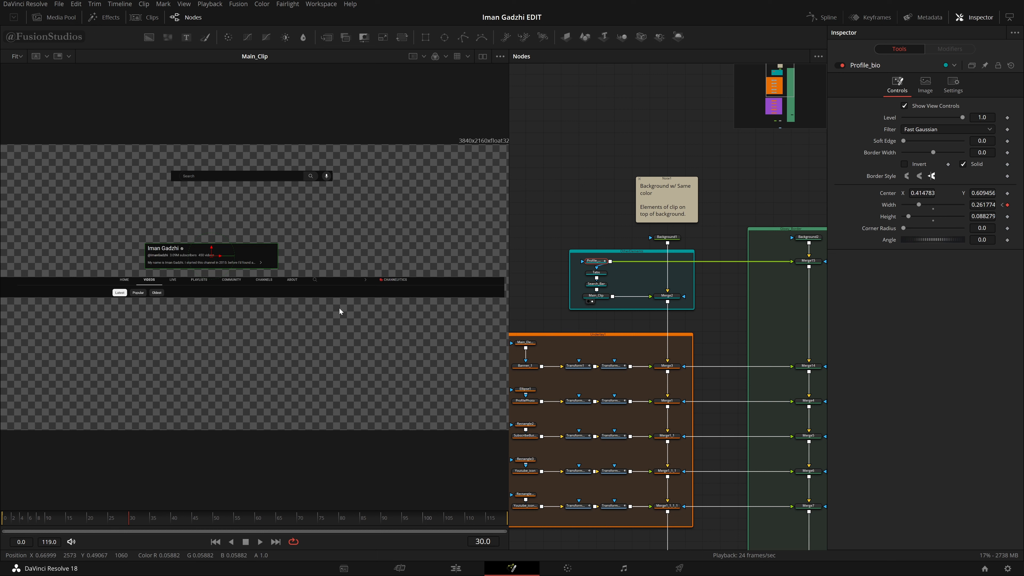
Step: Play the Profile_bio mask's Width animation several times from the first frame, and return to frame 0
click(214, 541)
key(space)
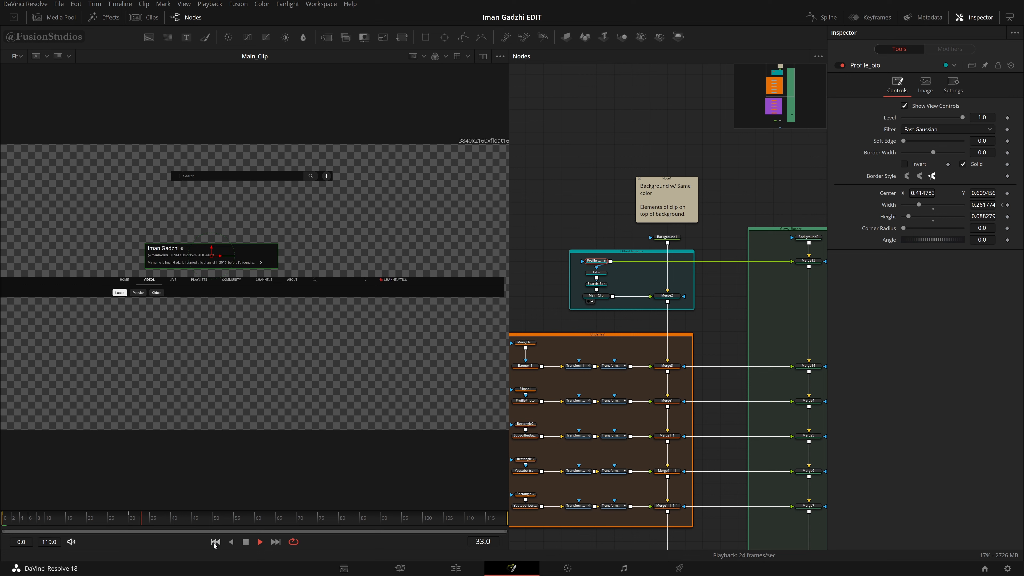
click(215, 541)
key(space)
click(215, 542)
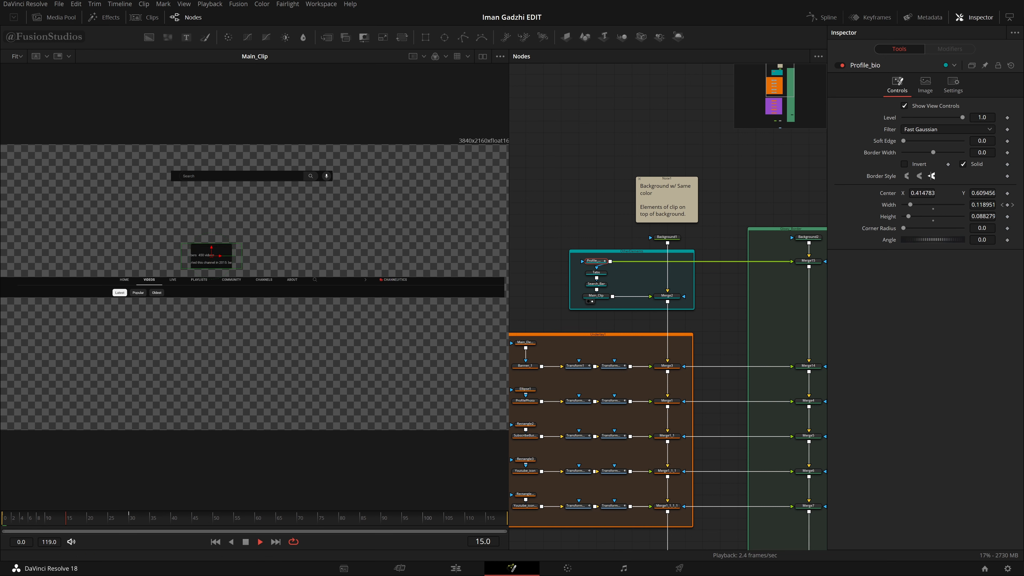
click(828, 19)
click(827, 21)
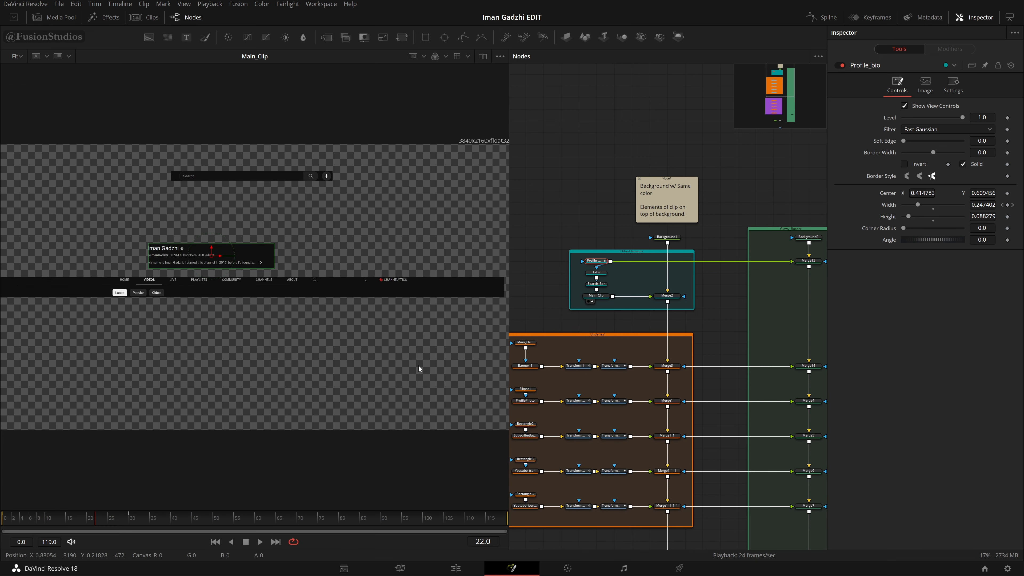
click(216, 542)
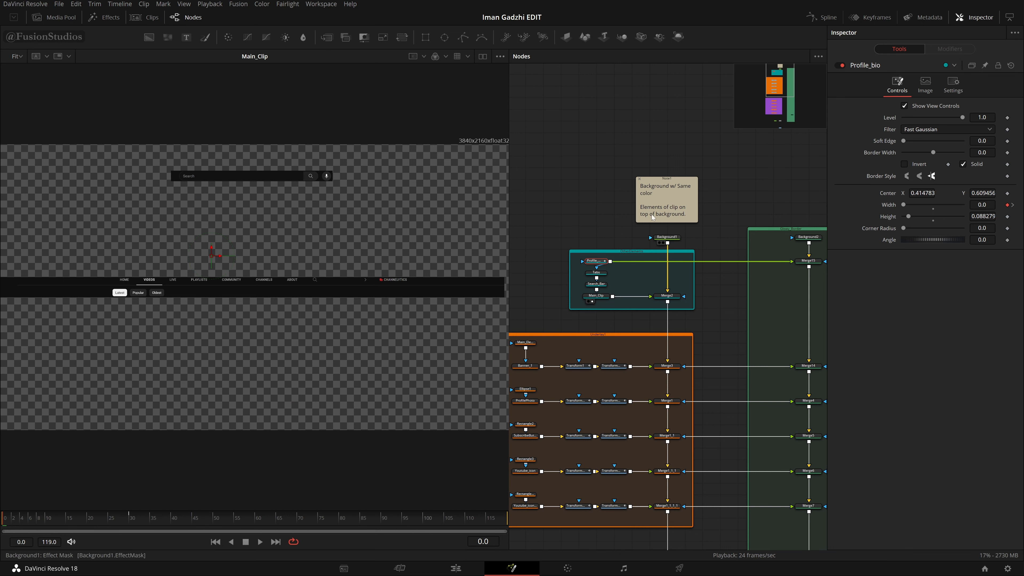
Step: Widen the node editor slightly and clear the selection of the Profile_bio mask
scroll(630, 238, down, 2)
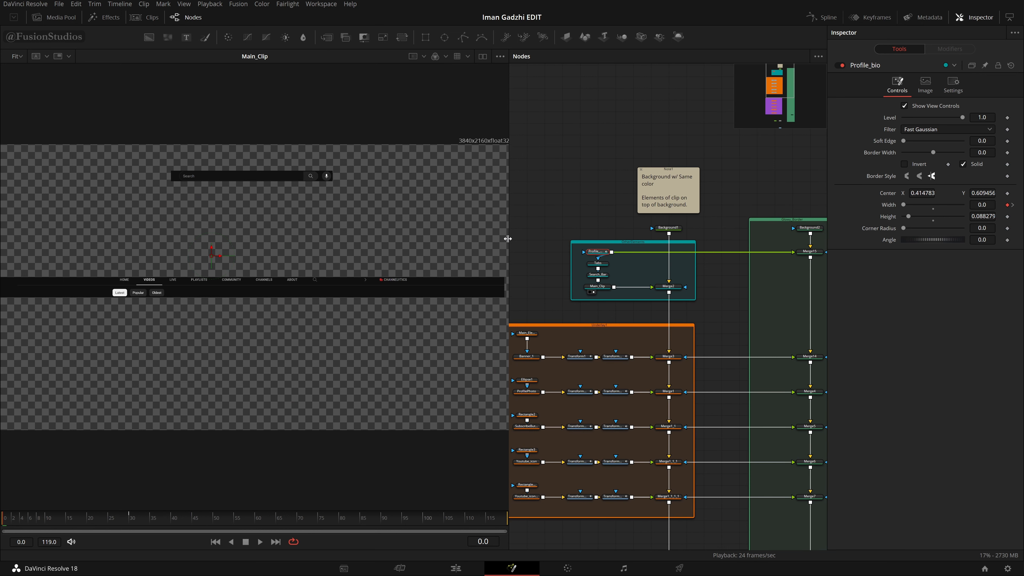
drag(508, 239, 480, 238)
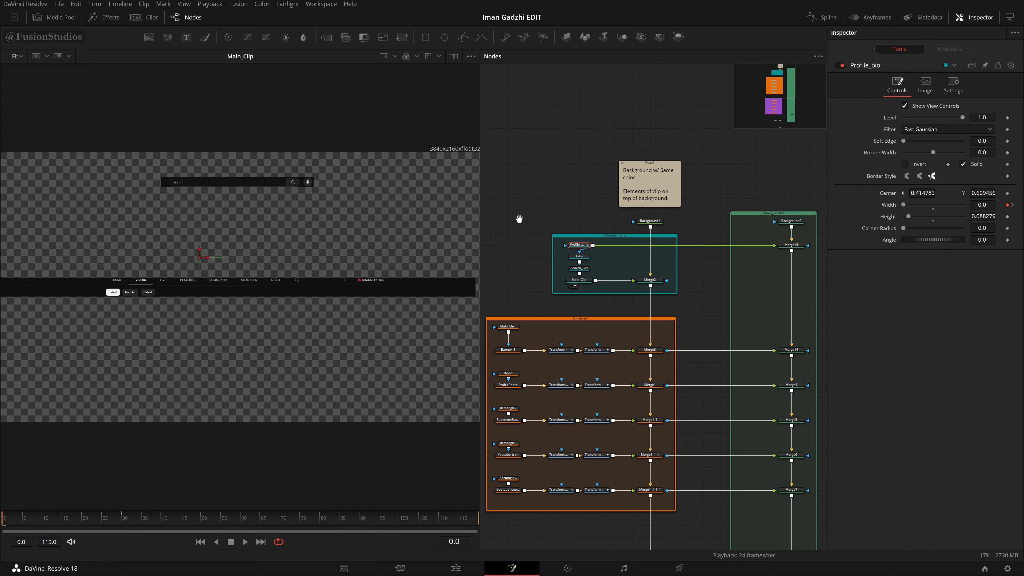
click(520, 218)
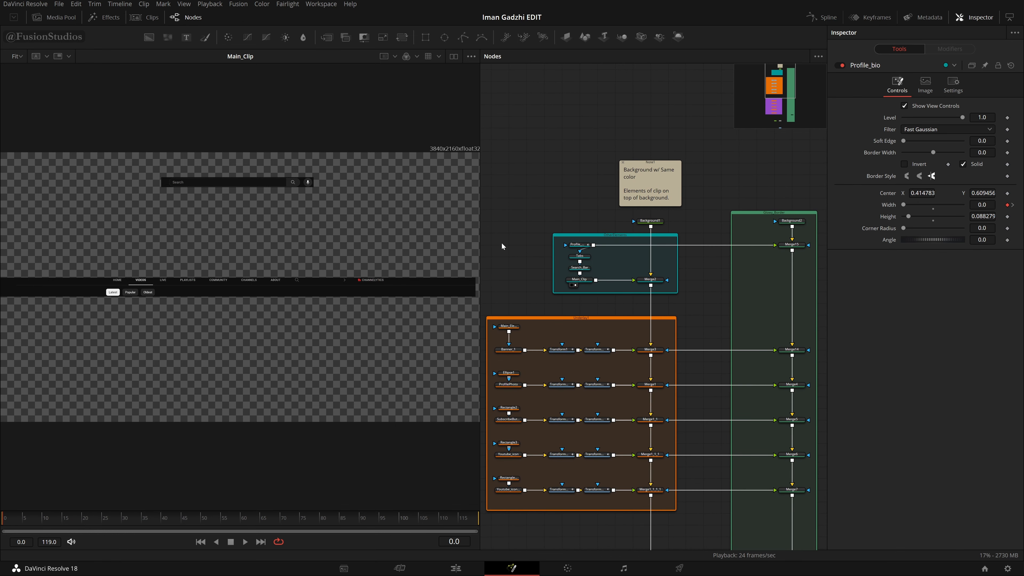
Step: Examine the OtherElements group together with Background1 and the note above it, and clear the node selection
scroll(621, 239, up, 2)
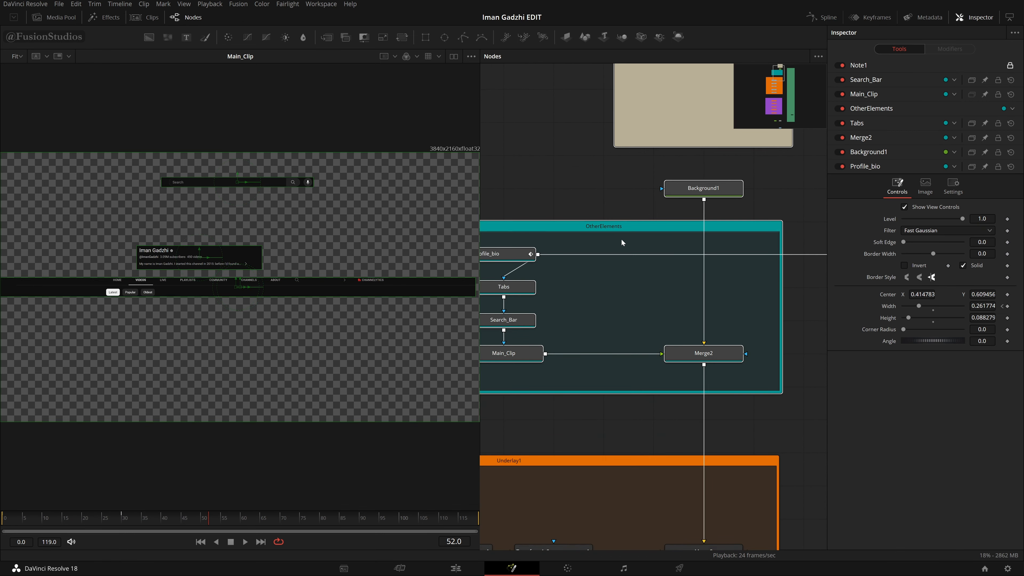
scroll(600, 232, down, 2)
scroll(600, 232, down, 2)
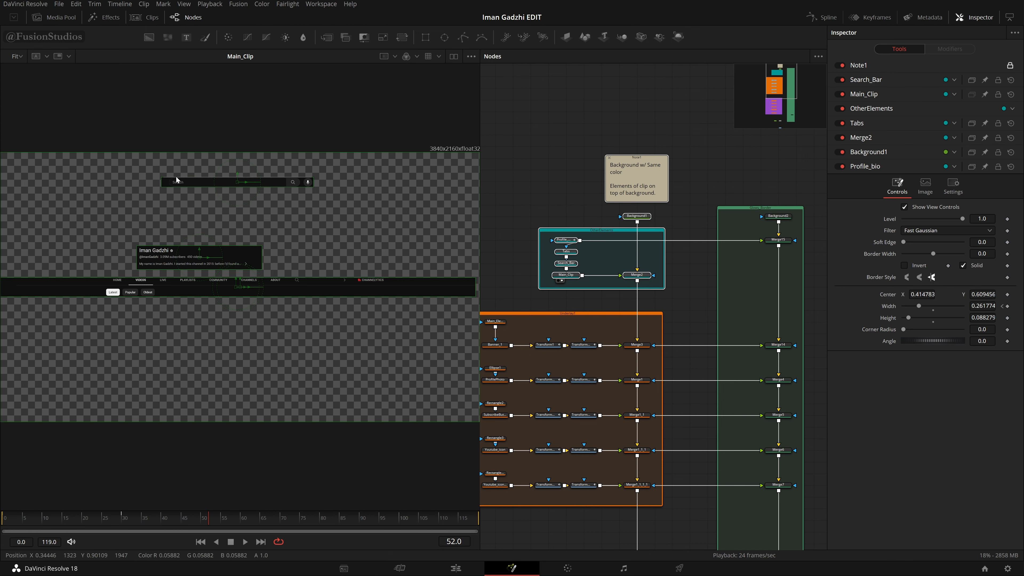
click(578, 181)
click(625, 169)
scroll(635, 167, up, 2)
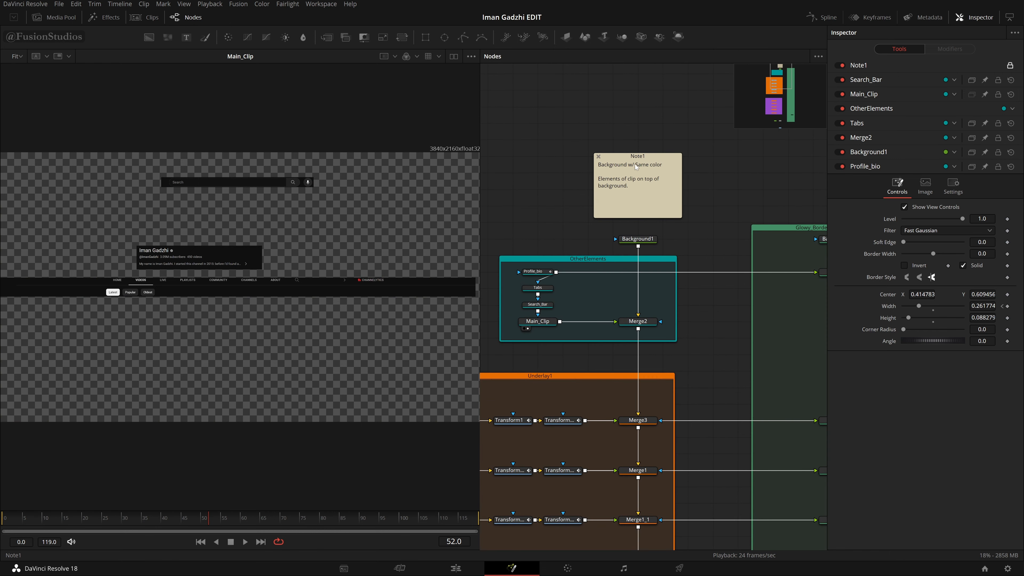
scroll(652, 209, down, 2)
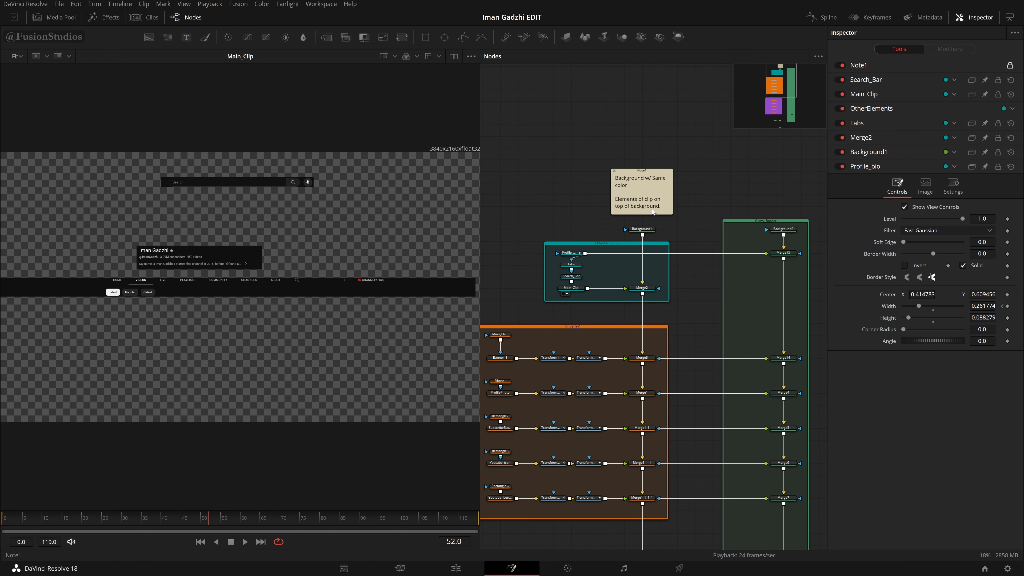
Step: Compare Background1, the masked Main_Clip and their combination in Merge2 by viewing each one in turn
click(643, 229)
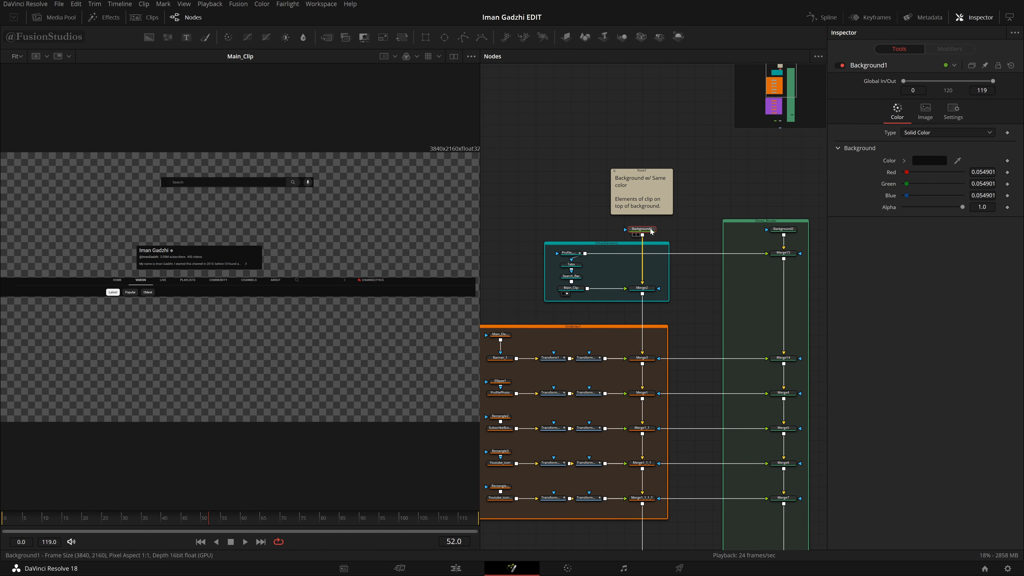
click(636, 234)
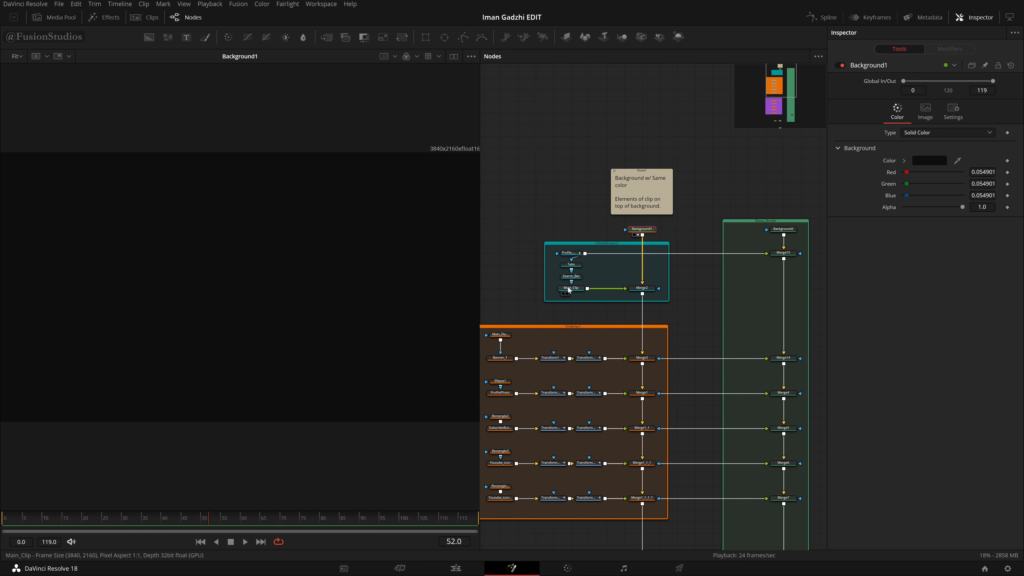
drag(569, 288, 205, 214)
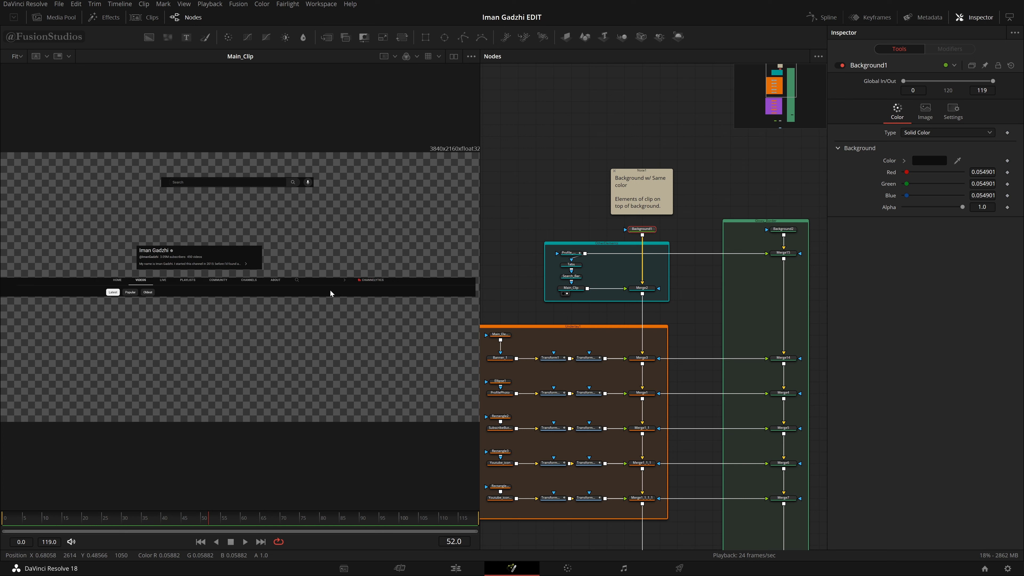
mouse_move(647, 234)
mouse_down()
mouse_move(682, 247)
mouse_move(690, 296)
mouse_move(663, 280)
mouse_move(647, 235)
mouse_up()
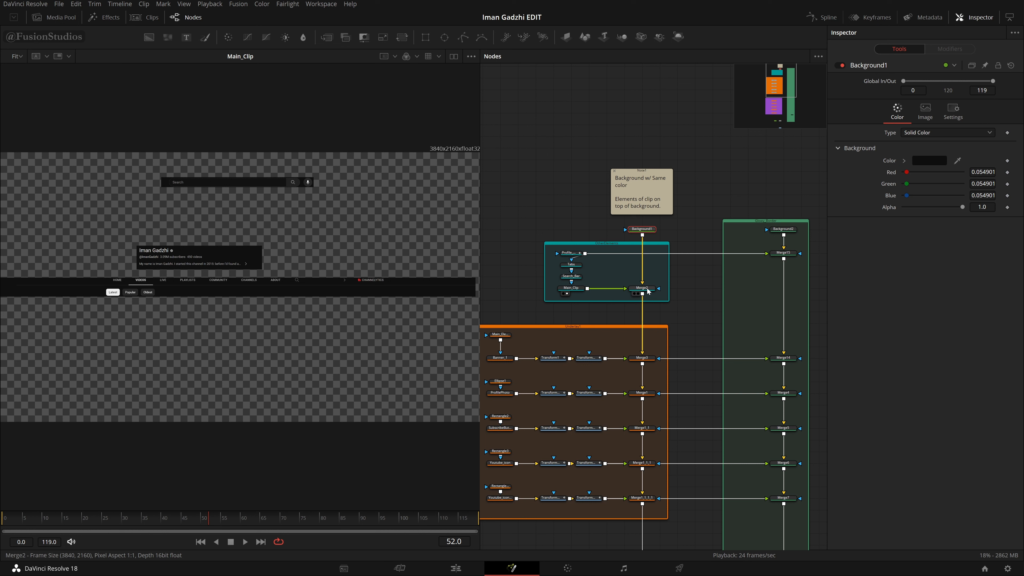
drag(647, 290, 363, 258)
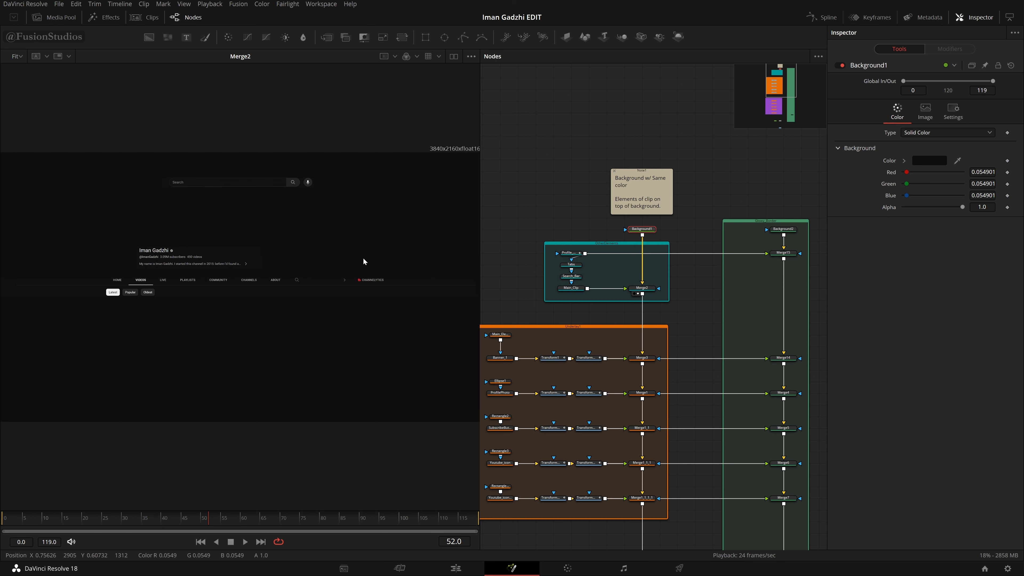
drag(454, 178, 34, 391)
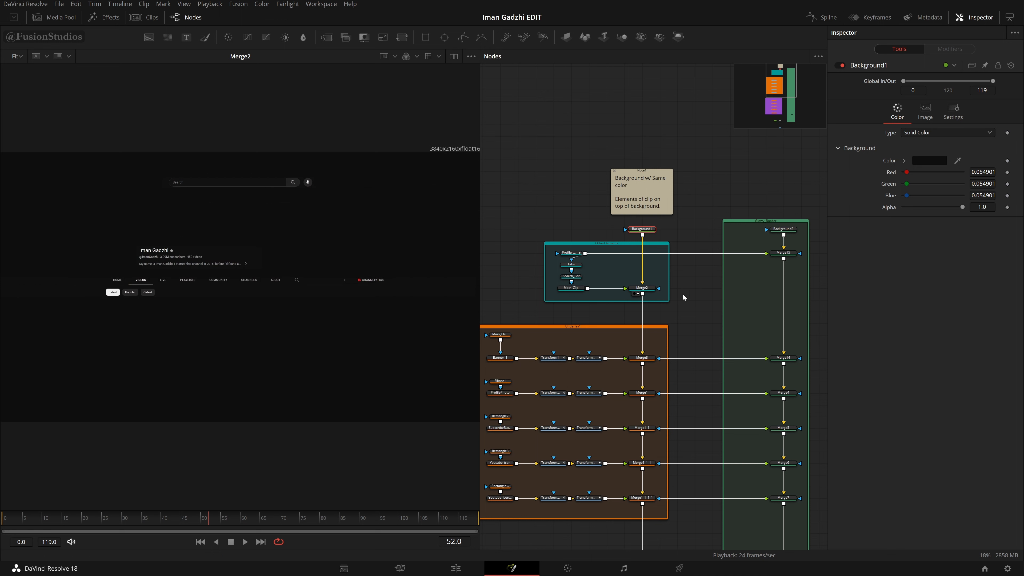
Step: Inspect the Merge2 and Background1 settings, view Background1 on its own, and return the viewer to Merge2
click(646, 291)
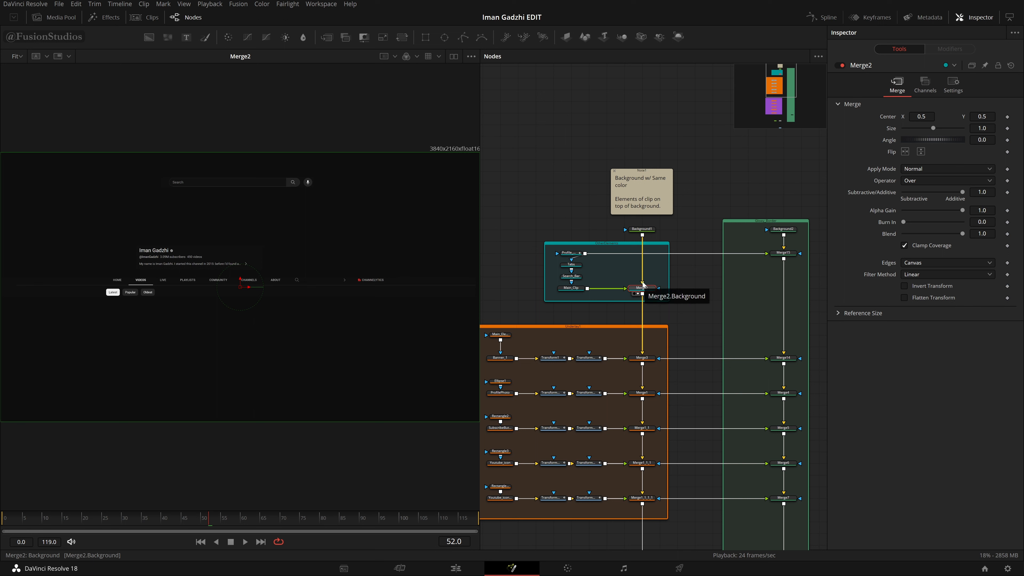
click(643, 230)
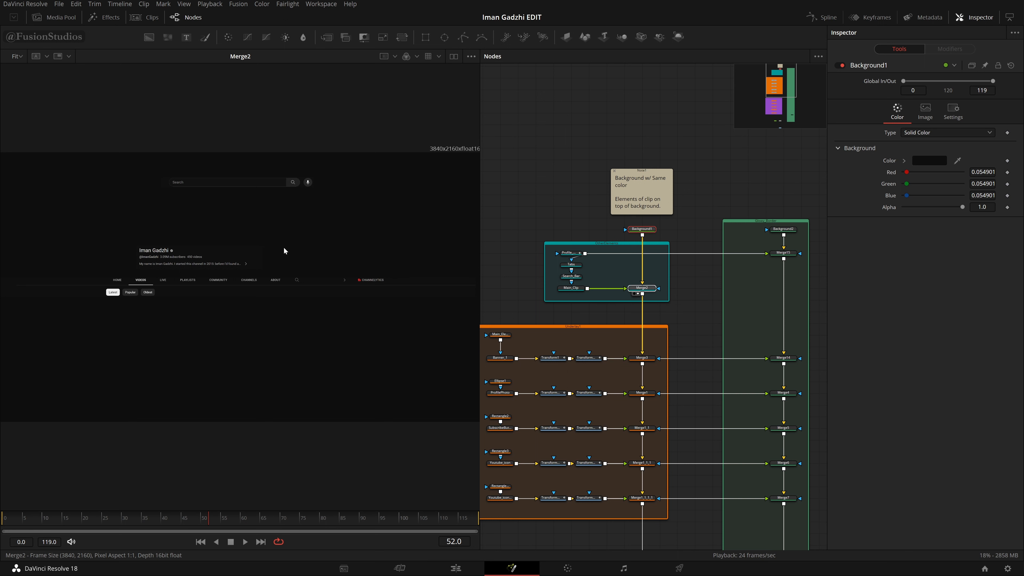
drag(542, 244, 584, 315)
click(649, 233)
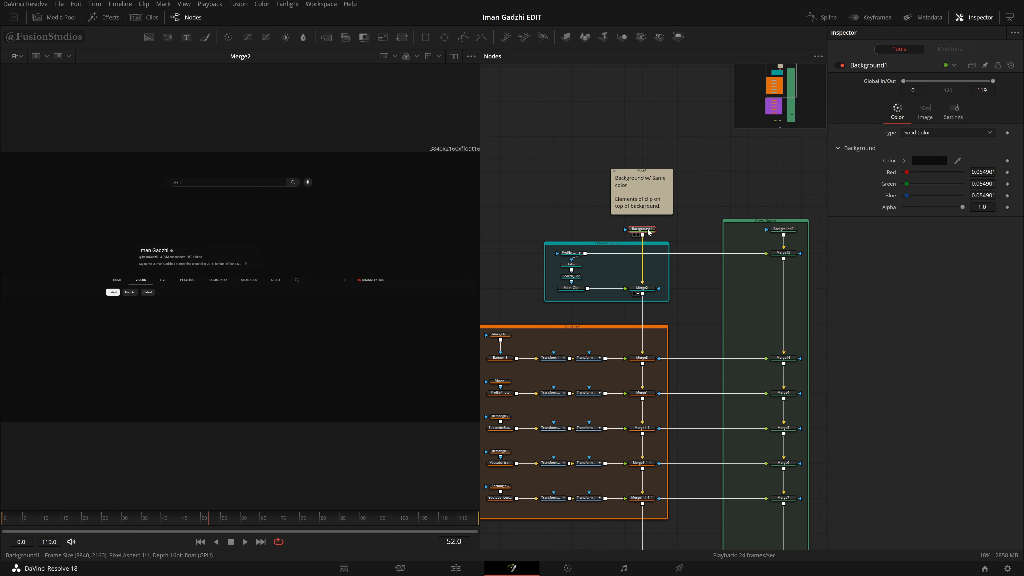
drag(647, 233, 404, 210)
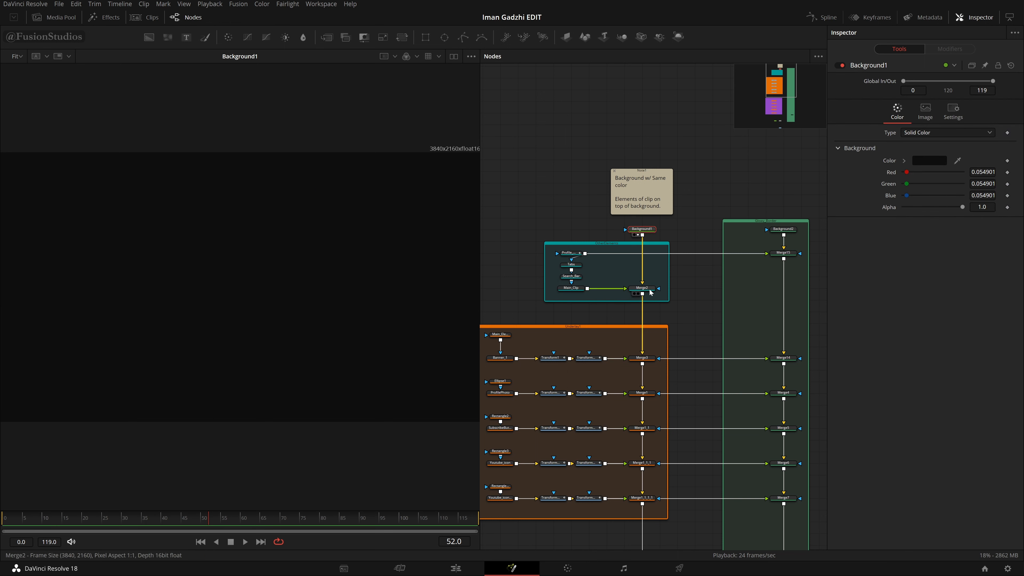
drag(650, 289, 296, 232)
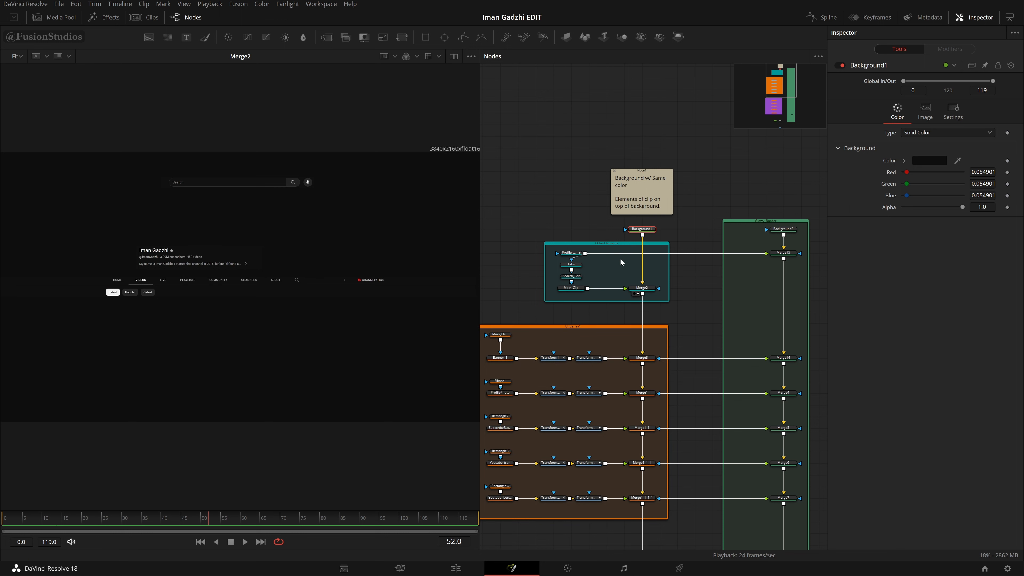
Step: Select the OtherElements underlay together with all the nodes it contains to show how they are grouped
scroll(599, 227, up, 5)
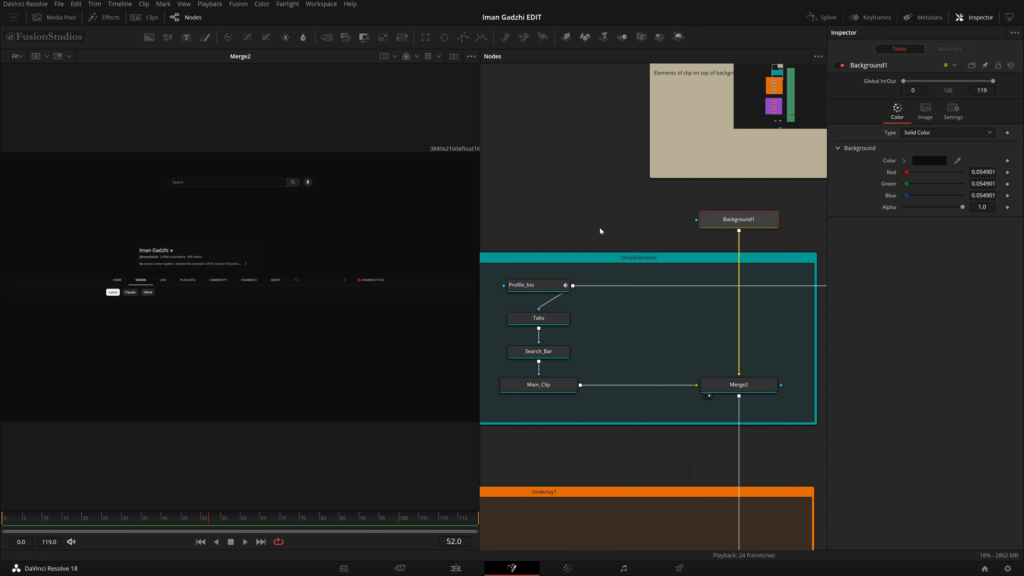
drag(510, 233, 778, 394)
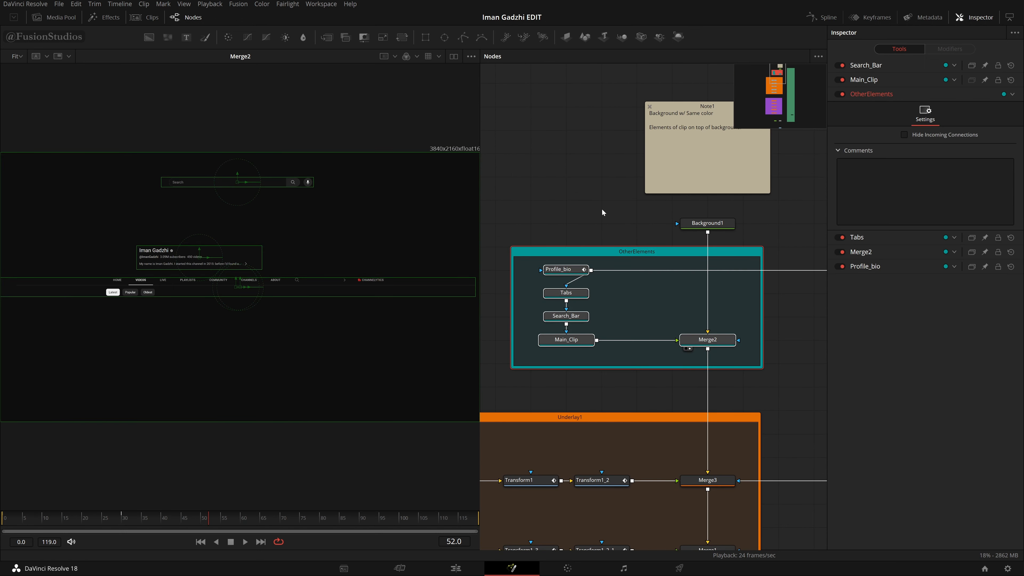
scroll(602, 209, down, 7)
Step: Add a Background, a Brightness / Contrast and an sDuplicate node in the empty area above the note
drag(577, 174, 662, 302)
scroll(670, 282, up, 7)
key(shift+space)
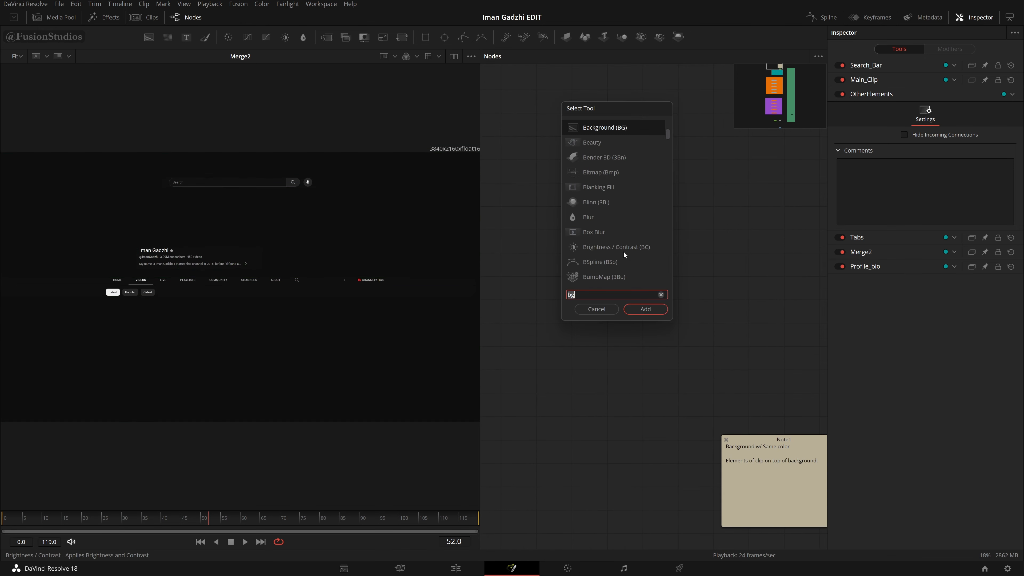
key(Return)
key(shift+space)
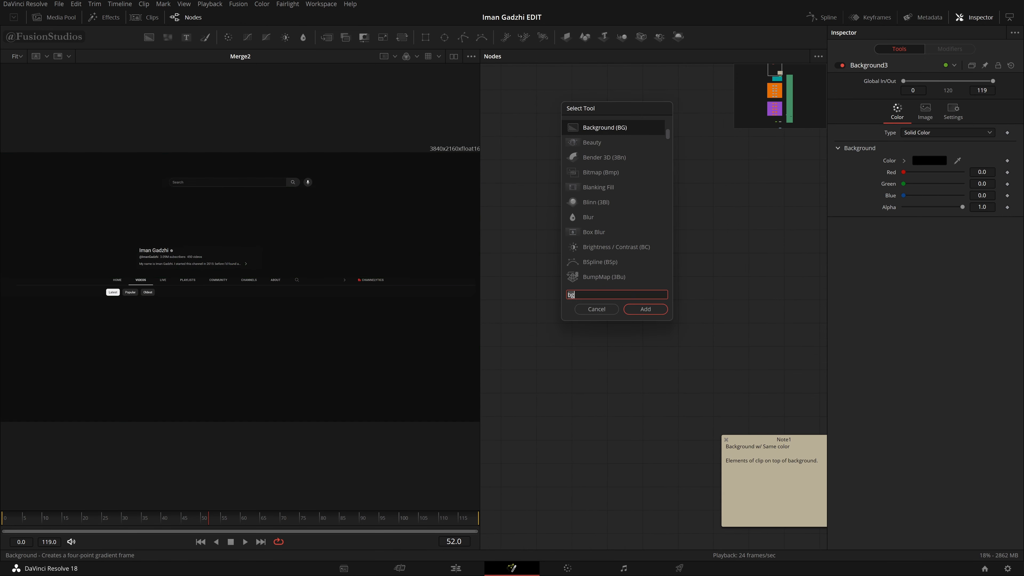
click(623, 250)
click(647, 307)
key(shift+space)
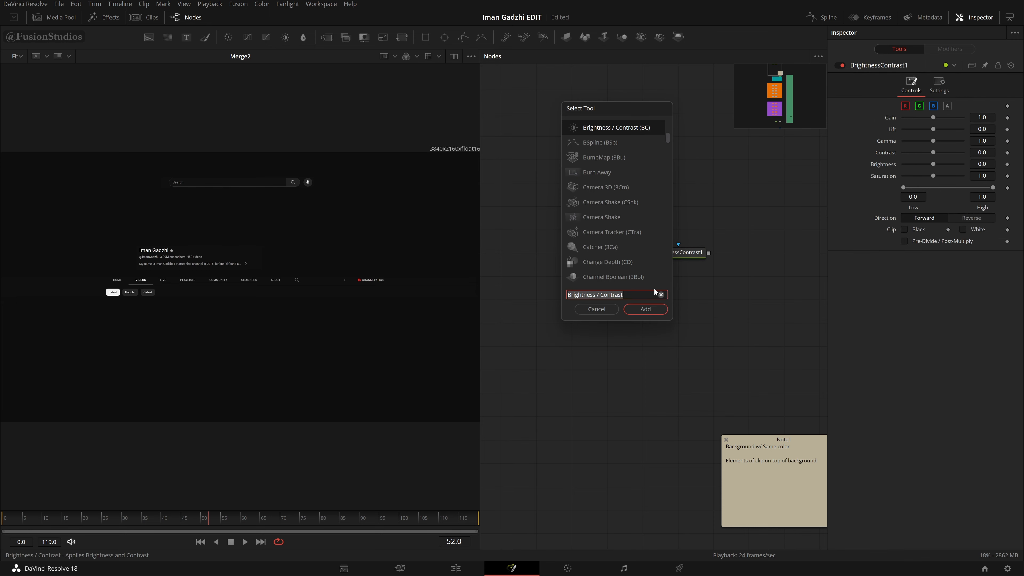
text(sd)
key(Return)
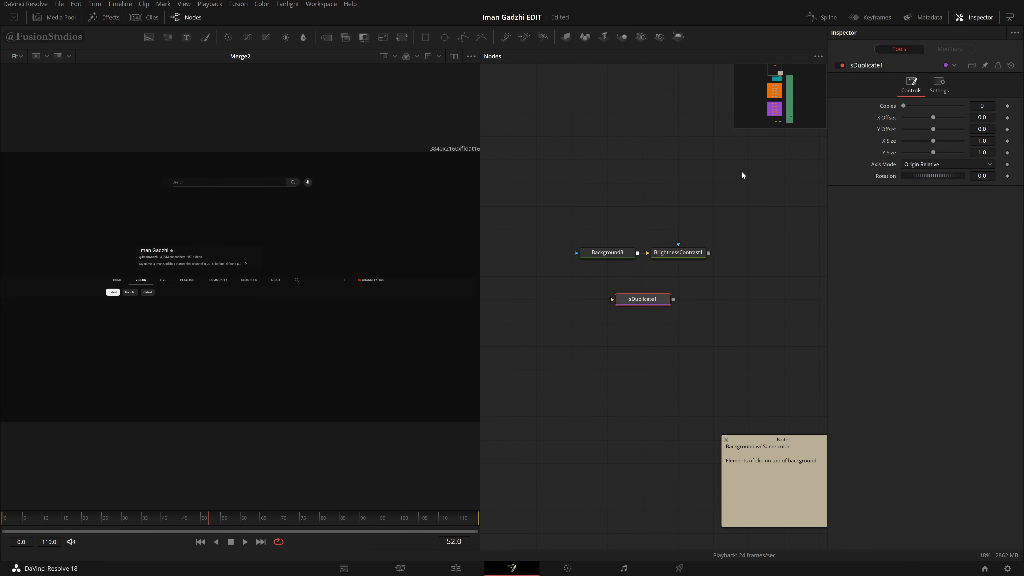
Step: Select the three new sample nodes and add an Underlay node around them
drag(743, 174, 432, 462)
key(shift+space)
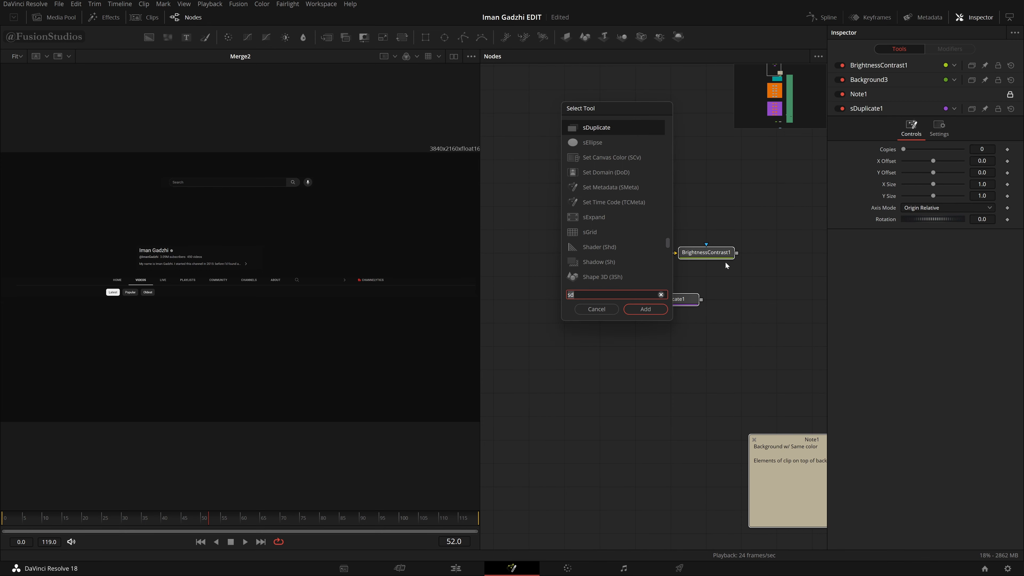
text(unj)
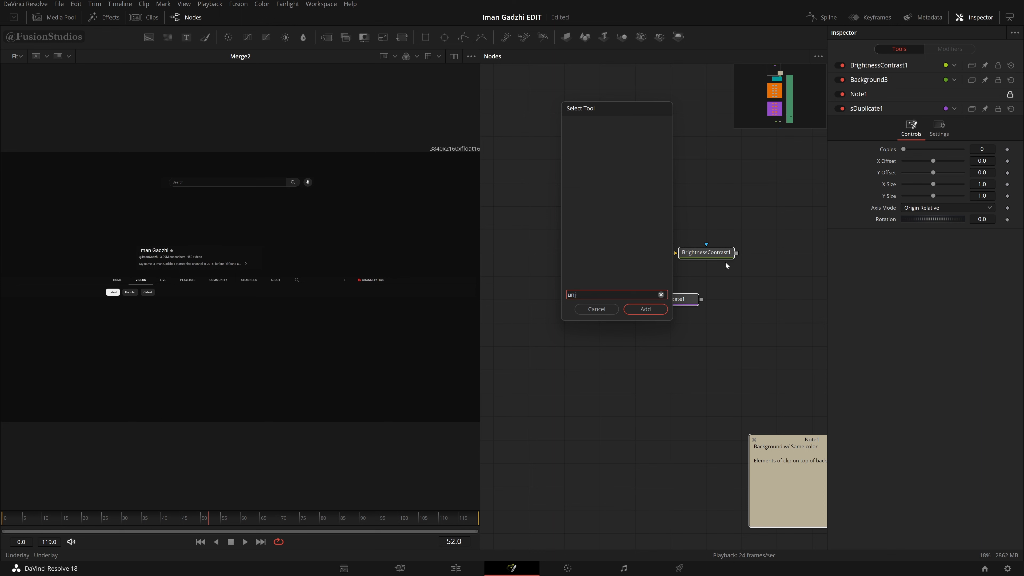
key(BackSpace)
text(der)
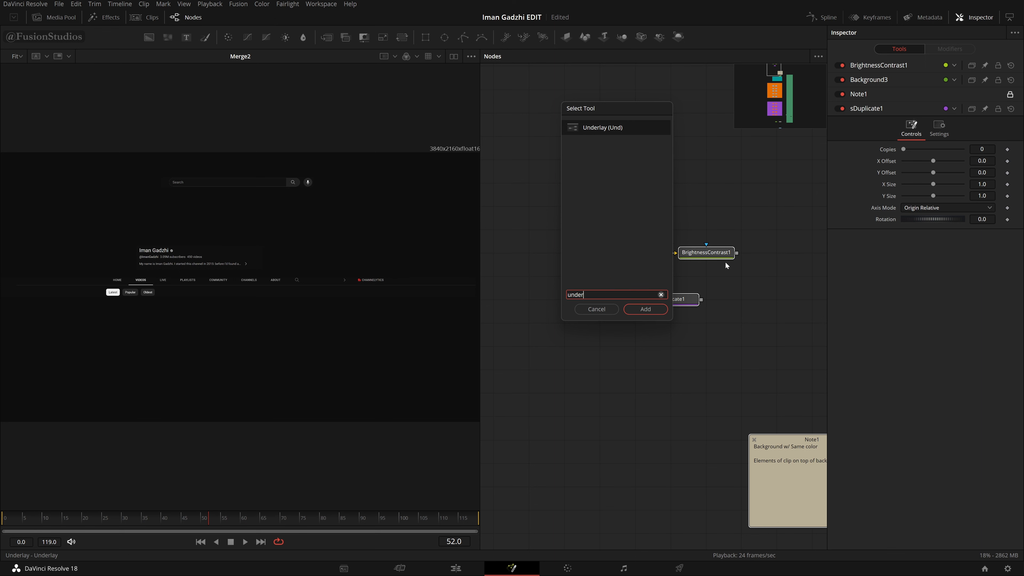
key(Return)
Step: Shrink the new underlay to fit around the three sample nodes, and extend its upper edge for extra space
scroll(749, 389, down, 3)
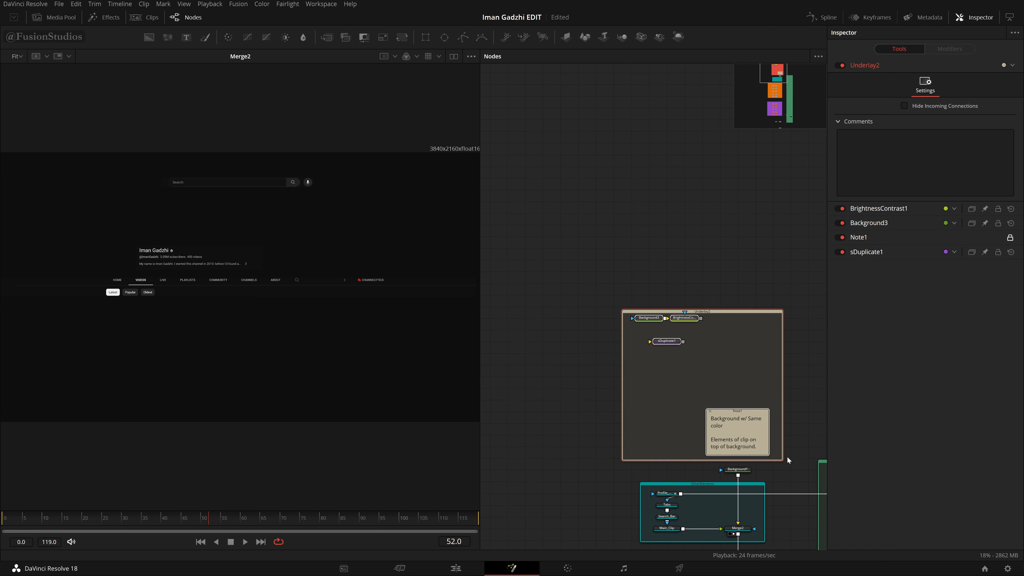
drag(783, 459, 707, 343)
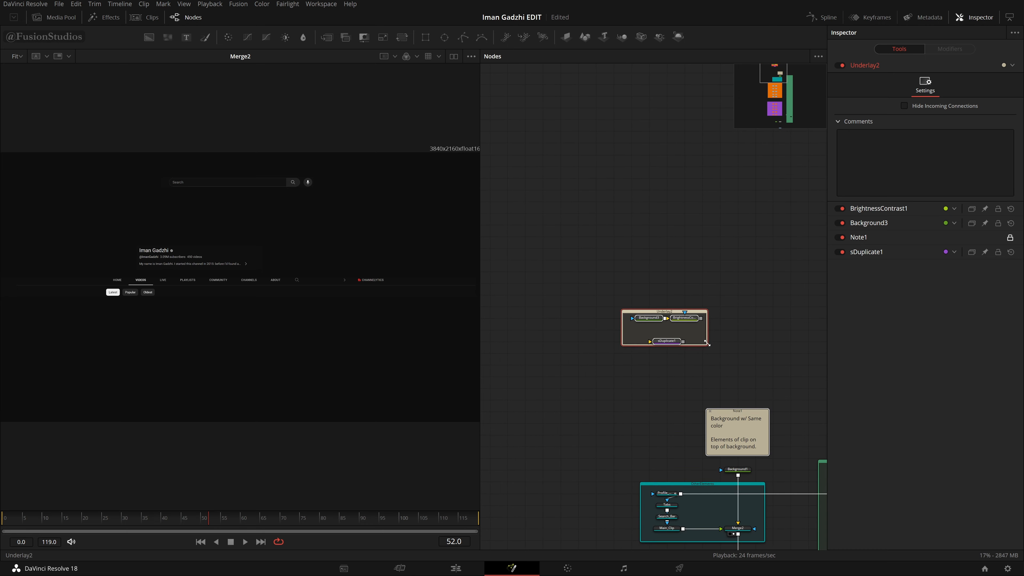
click(725, 339)
scroll(711, 339, up, 3)
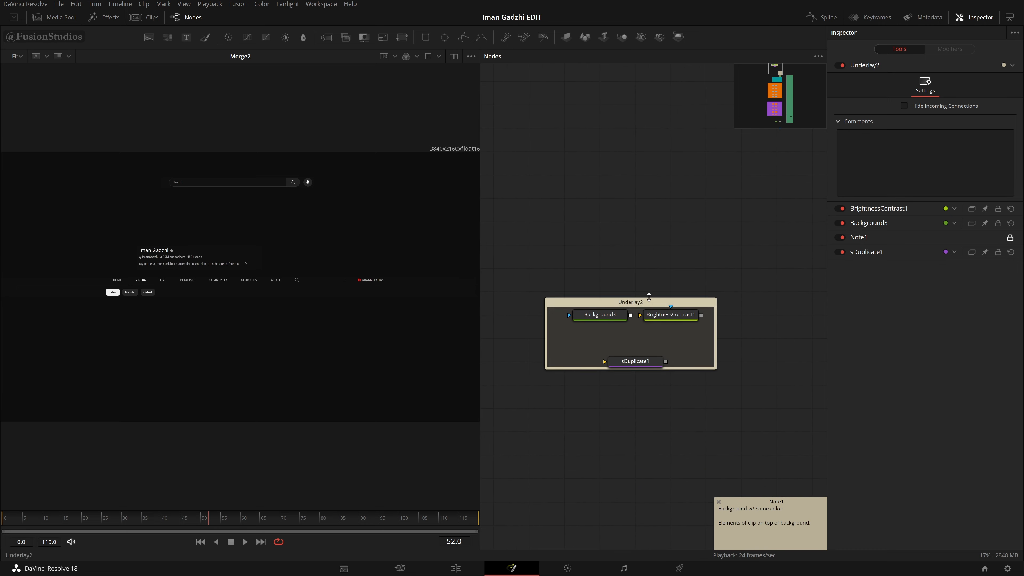
drag(649, 297, 649, 277)
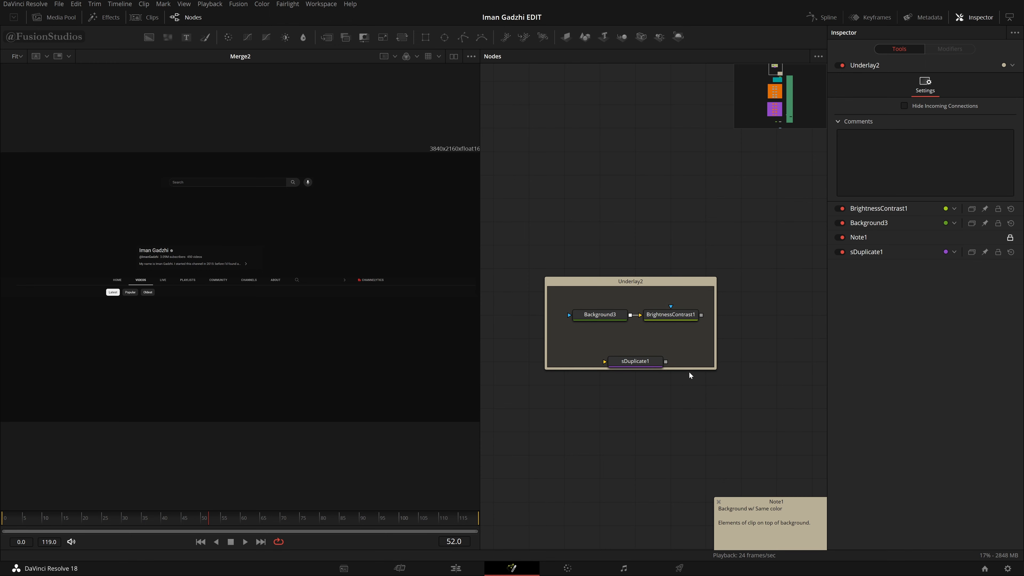
Step: Extend the lower edge of the sample underlay below the sDuplicate node, and go to its Underlay2 bookmark
drag(689, 369, 690, 383)
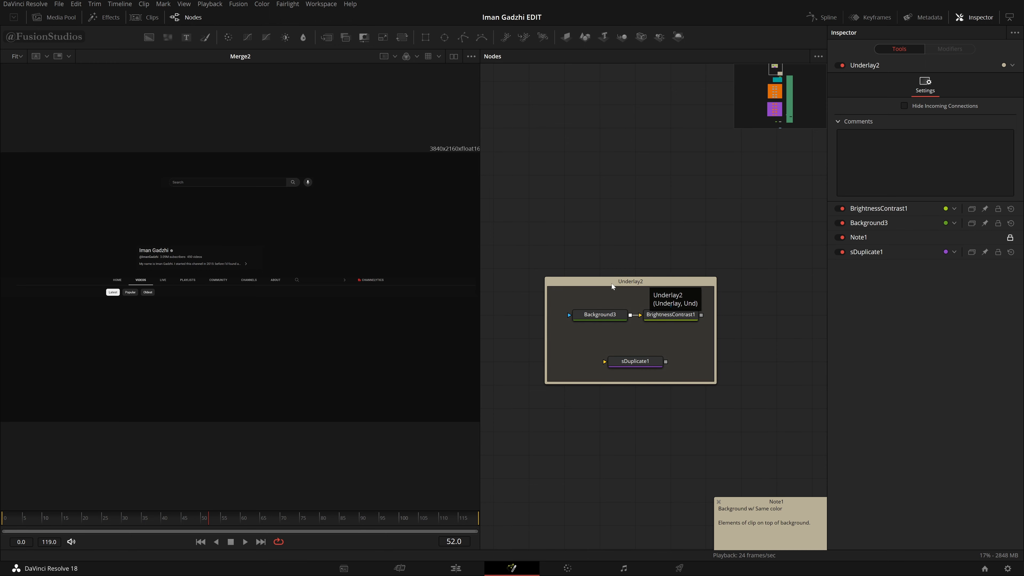
click(821, 57)
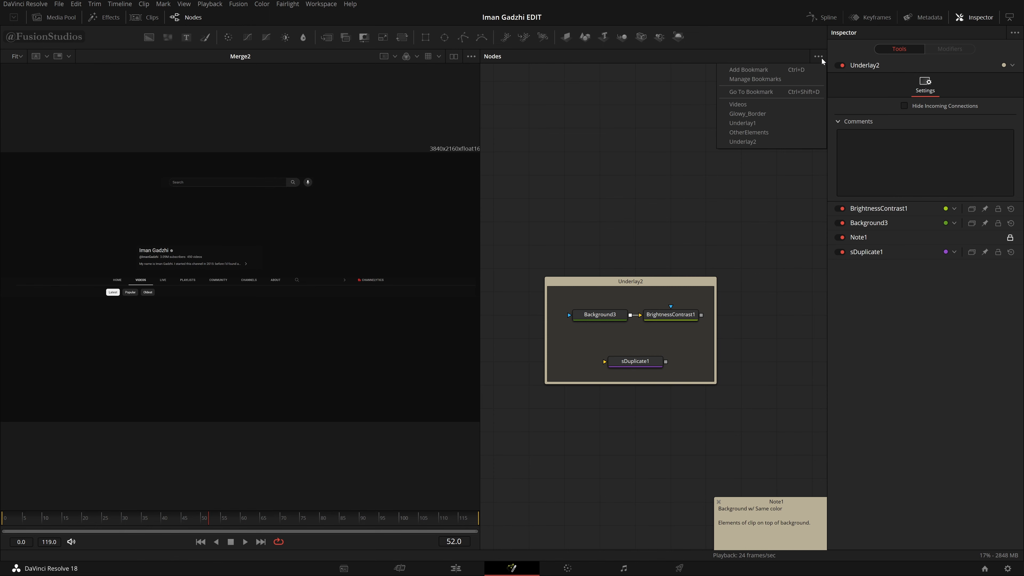
click(767, 139)
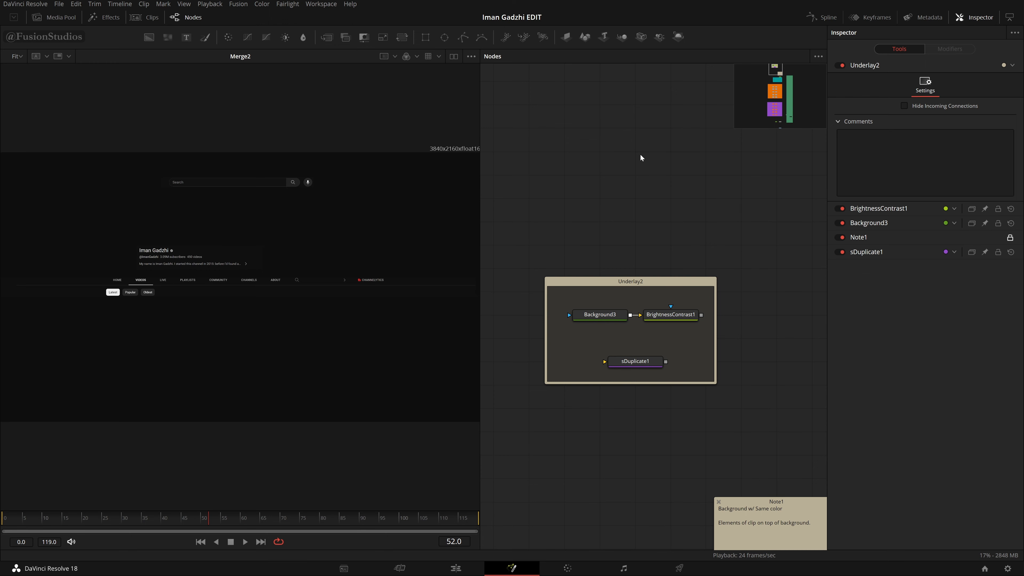
Step: Go through the node tree bookmarks in order: Videos, Glowy_Border, Underlay1, OtherElements and Underlay2
click(818, 57)
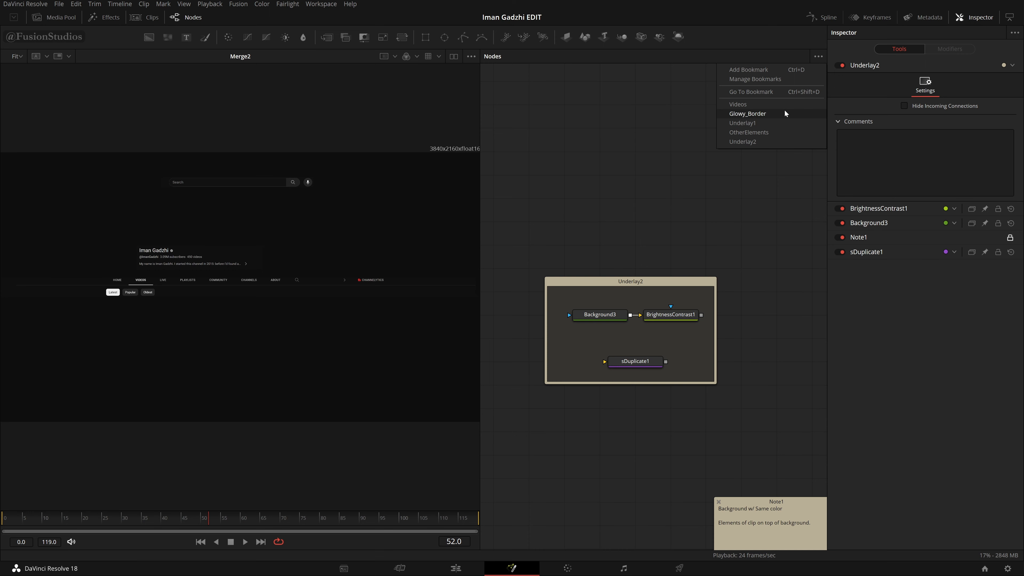
click(793, 105)
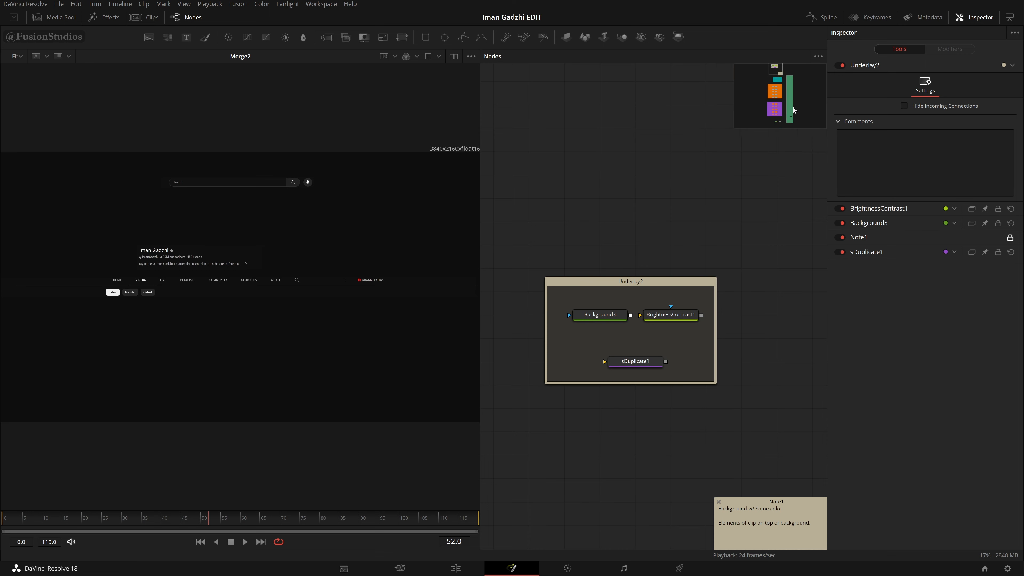
click(818, 57)
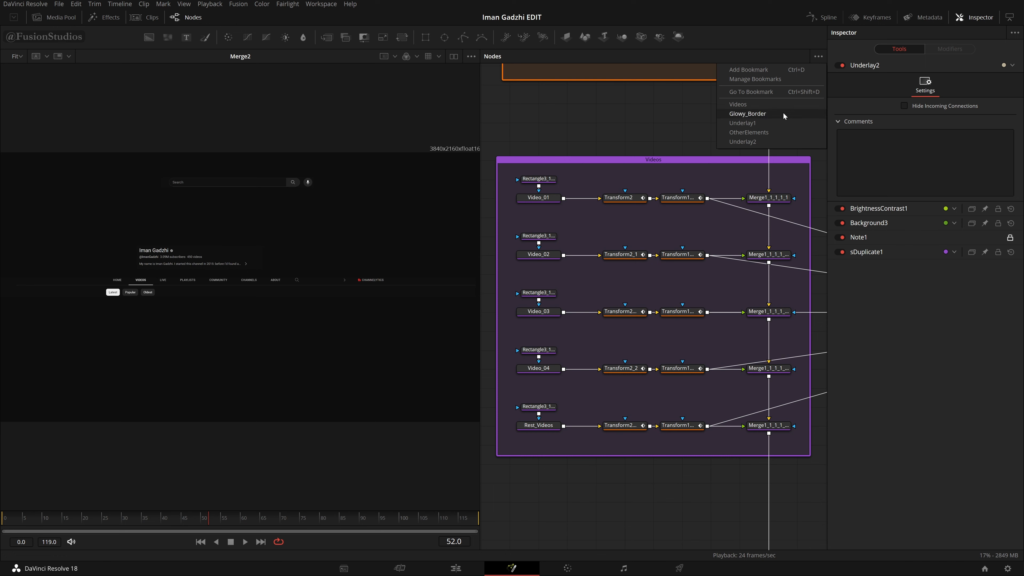
click(790, 114)
click(818, 56)
click(791, 123)
click(818, 56)
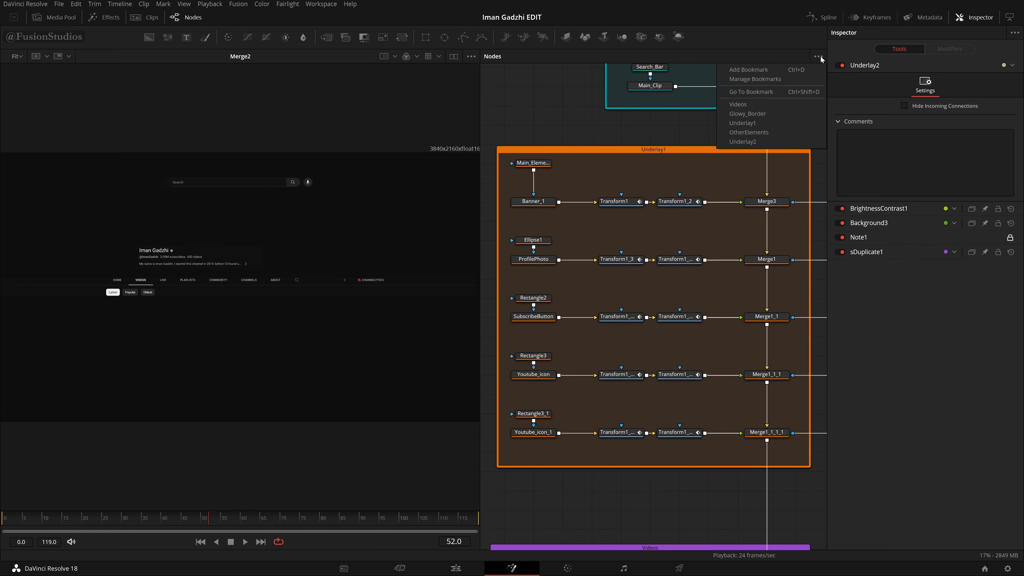
click(787, 132)
click(819, 56)
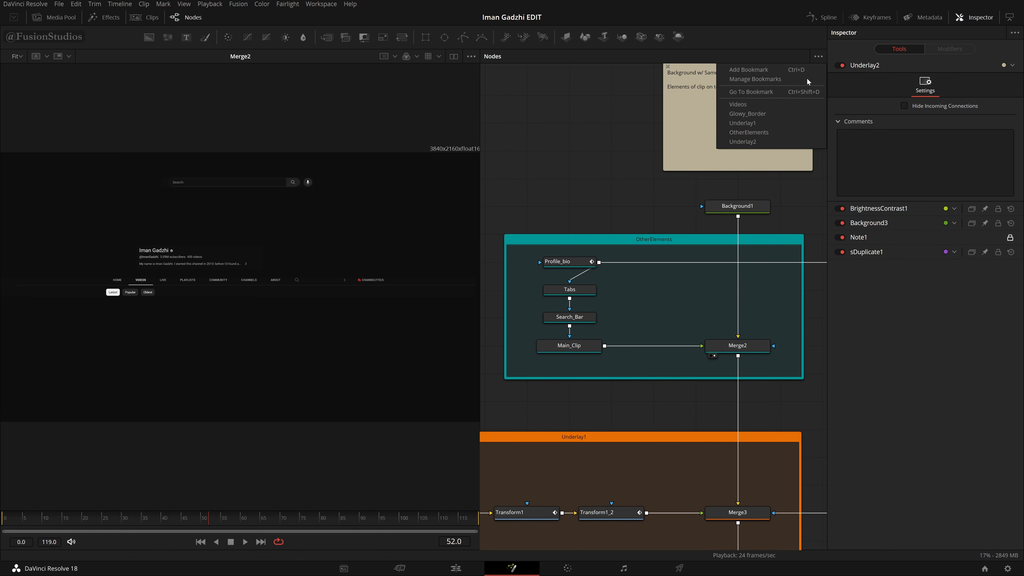
click(773, 141)
Step: Delete the three sample nodes and the empty Underlay2 underlay that surrounded them
drag(805, 170, 534, 487)
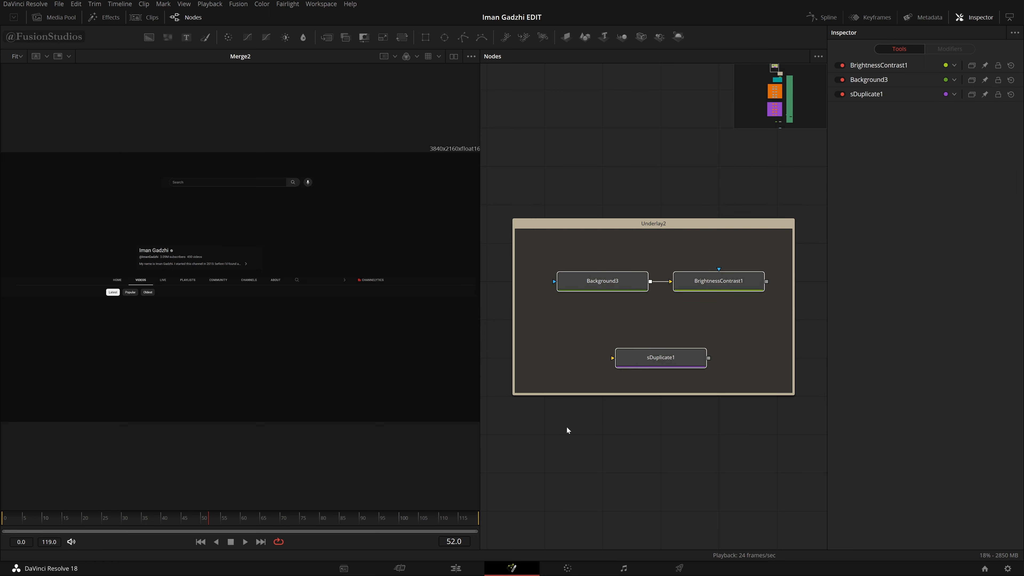
key(Delete)
click(681, 225)
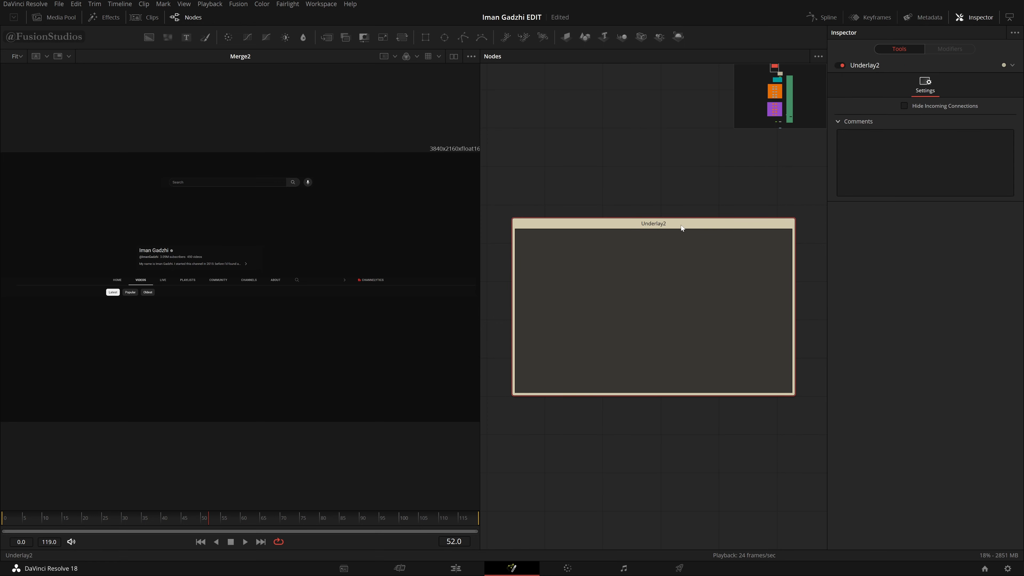
key(Delete)
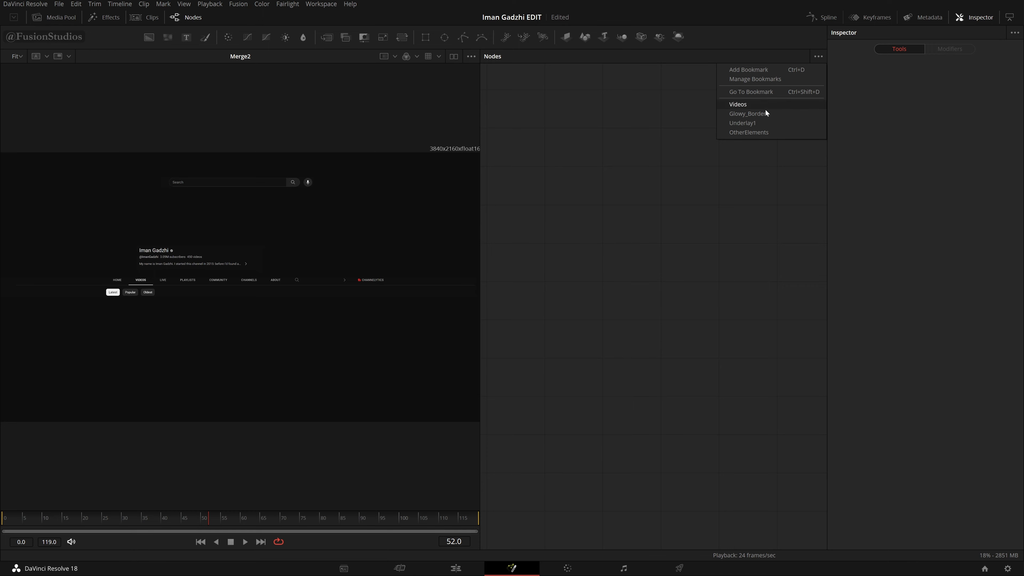
Step: Go to the OtherElements bookmark and show the Main_Clip node in the viewer
click(778, 132)
scroll(772, 235, down, 5)
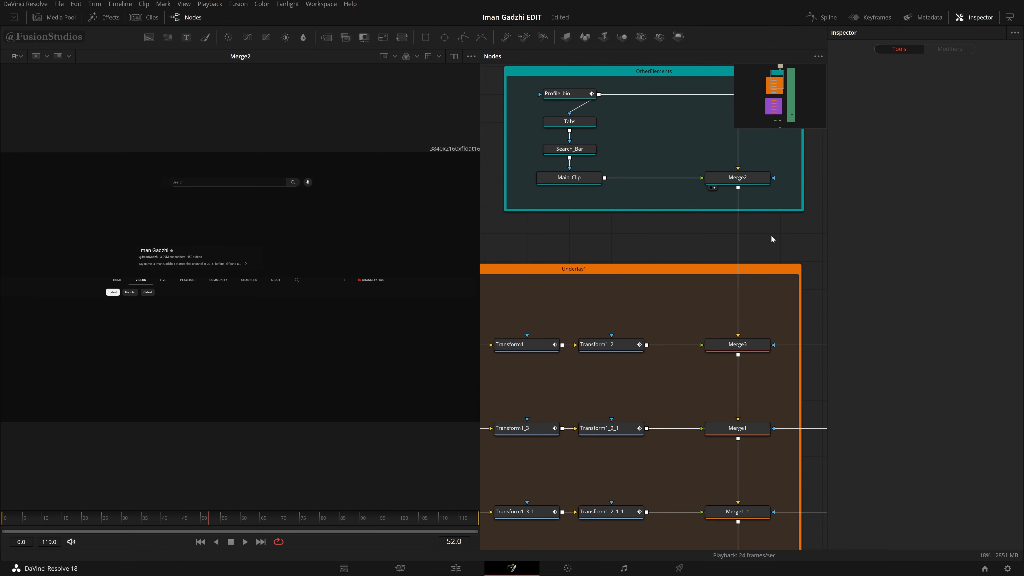
scroll(771, 235, down, 5)
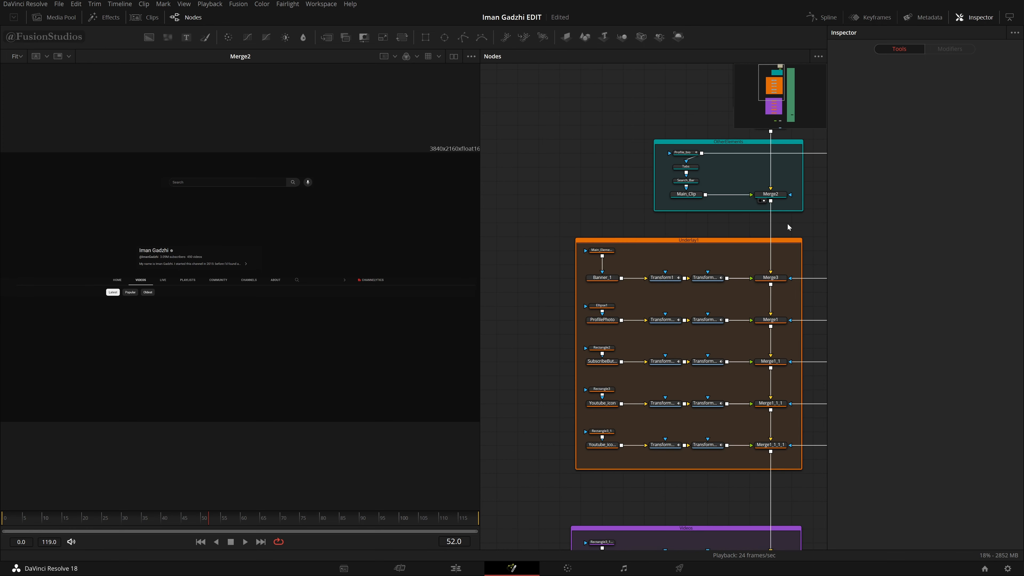
scroll(788, 223, up, 5)
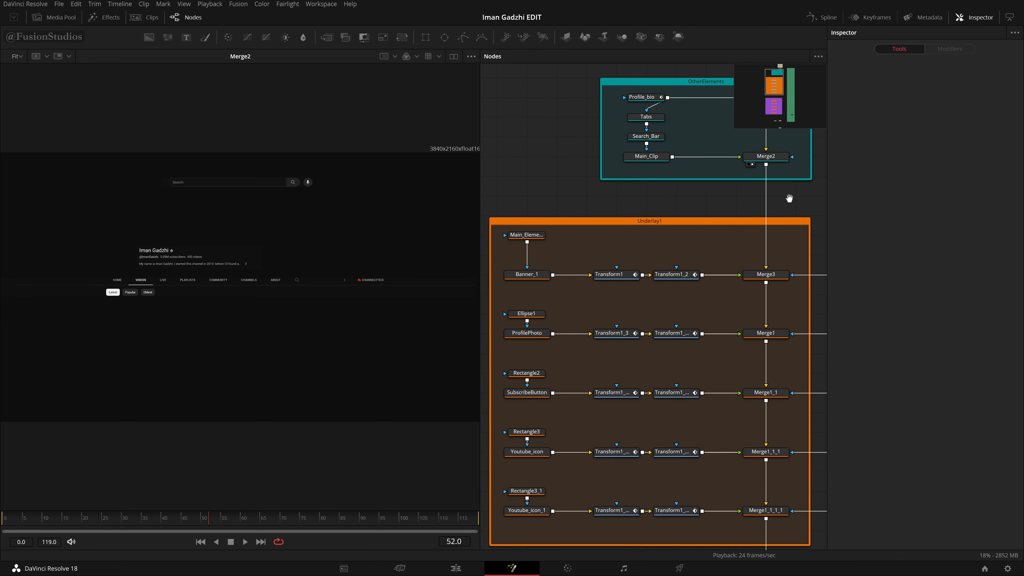
click(647, 146)
key(1)
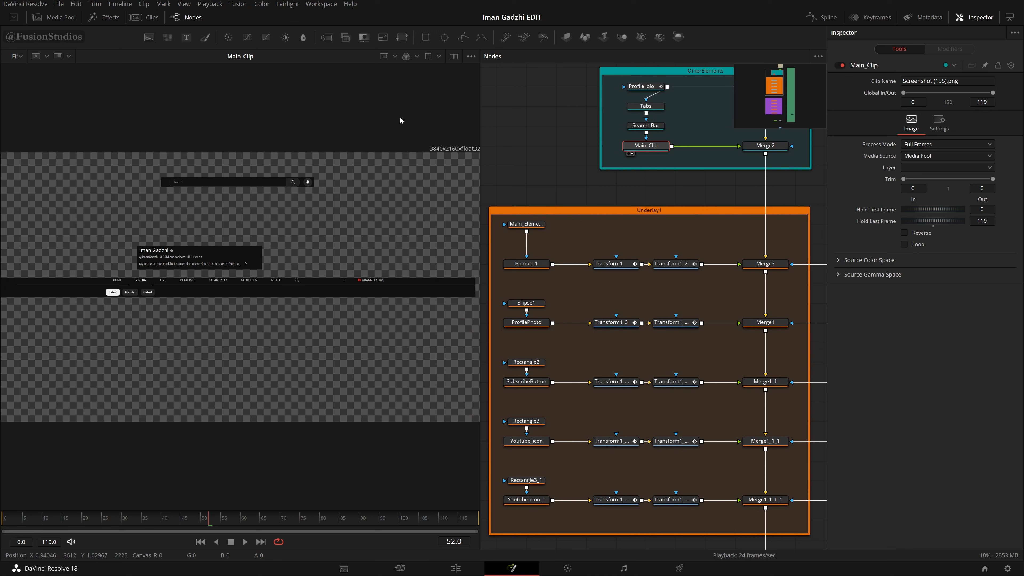
Step: Show the Banner_1 node from the Underlay1 group in the viewer
click(642, 238)
drag(526, 264, 227, 251)
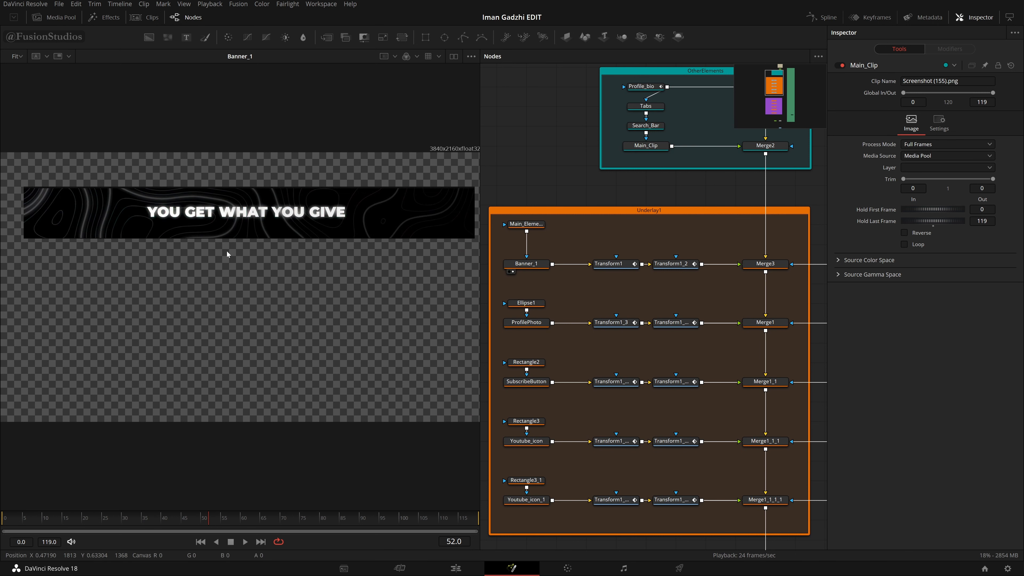
scroll(307, 305, down, 3)
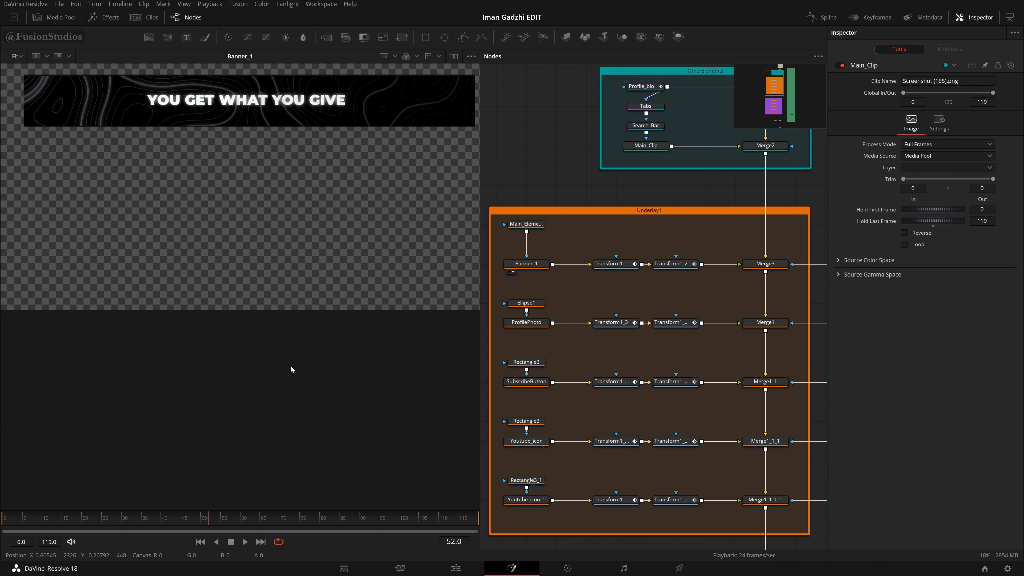
Step: Disable the Main_Elements mask to view Banner_1's source image without it, and enable the mask again
click(526, 224)
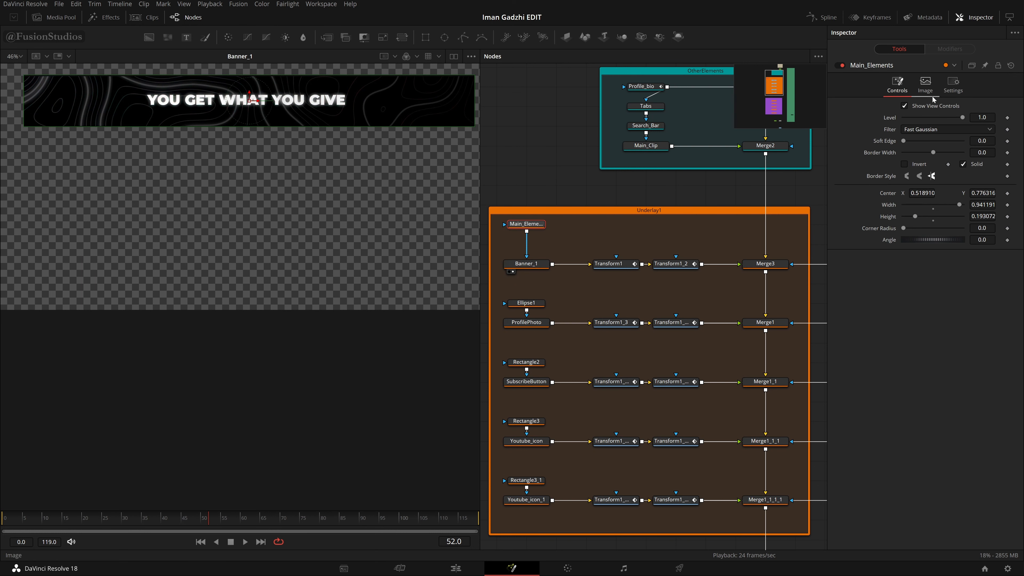
click(841, 66)
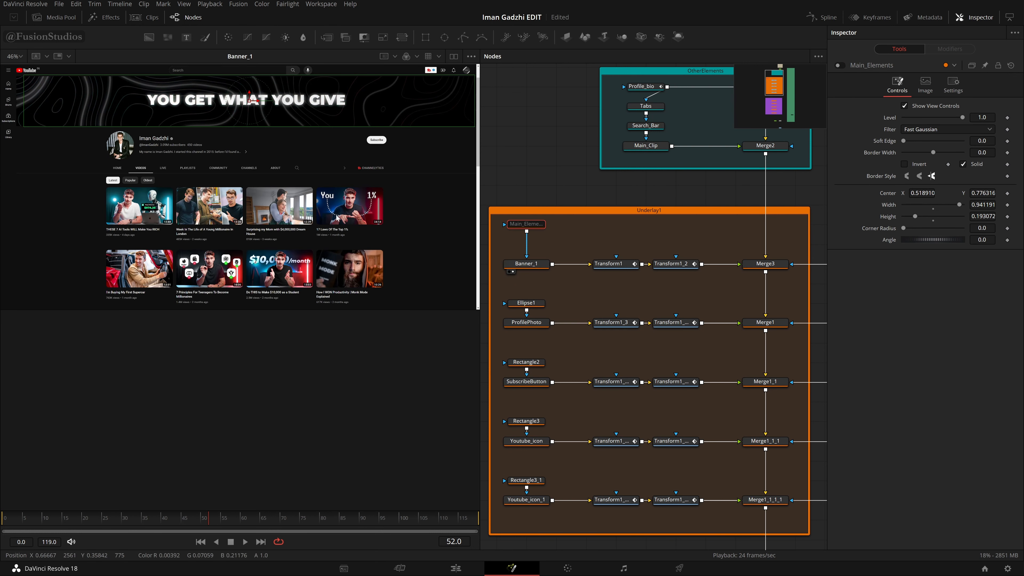
click(526, 264)
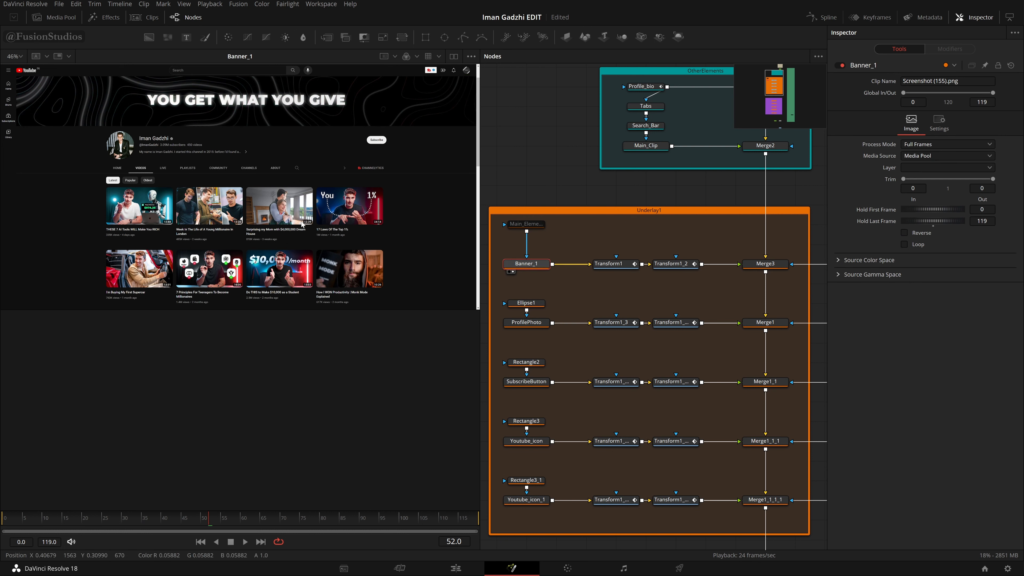
click(524, 226)
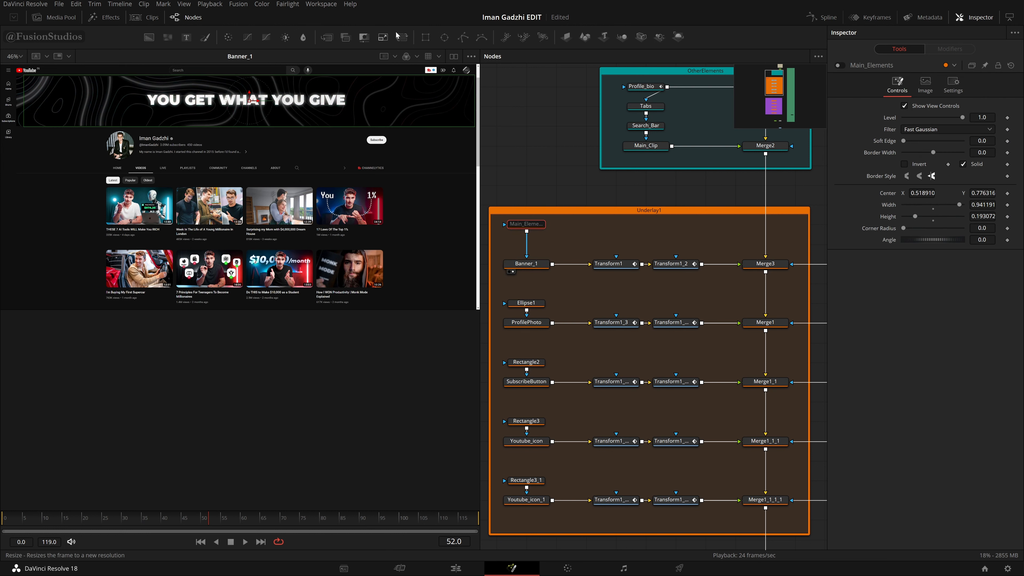
key(ctrl+p)
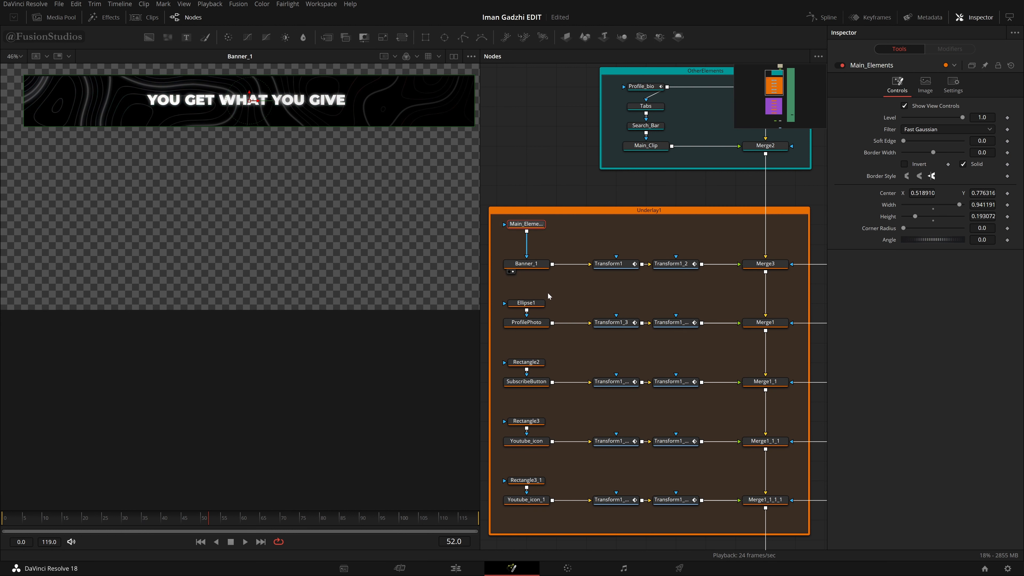
Step: Show the ProfilePhoto node in the viewer and disable its Ellipse1 mask to see the unmasked image
click(512, 330)
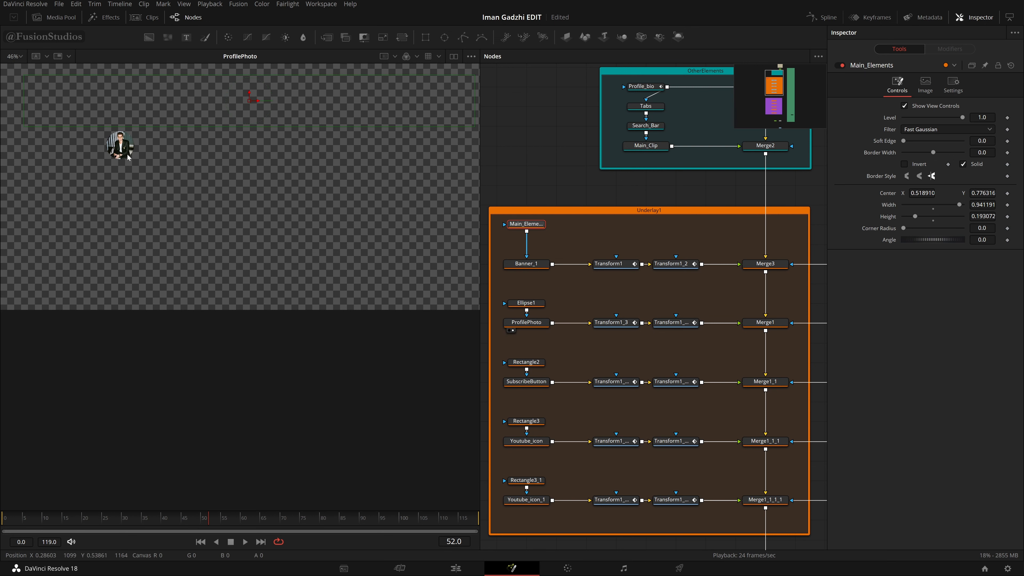
click(526, 322)
click(532, 303)
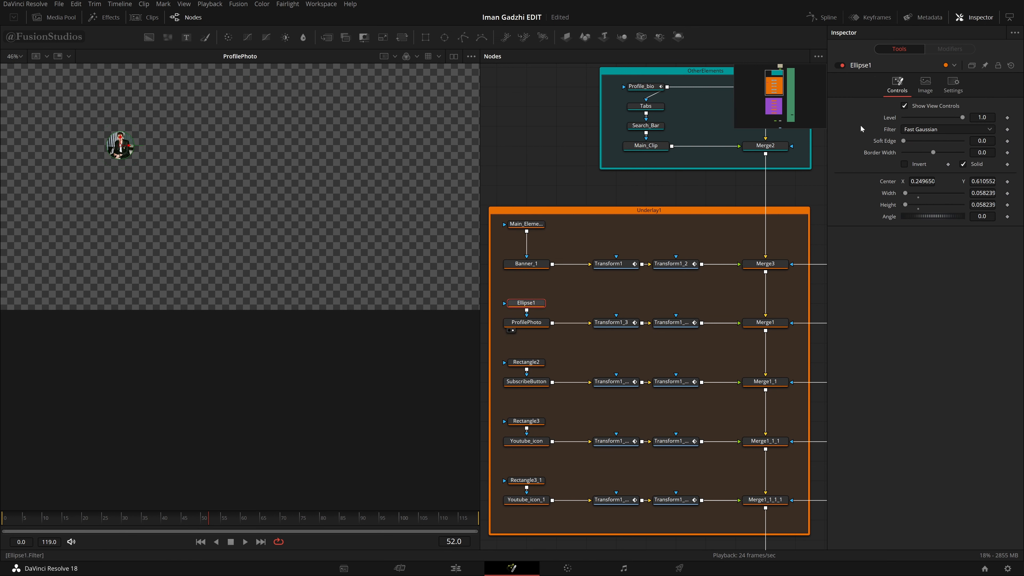
click(841, 66)
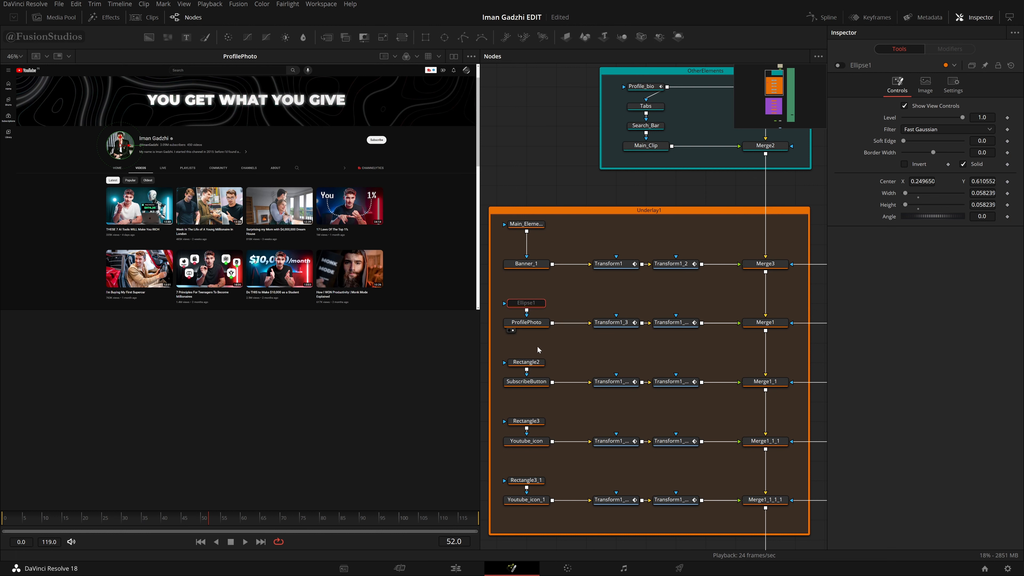
click(526, 264)
key(F2)
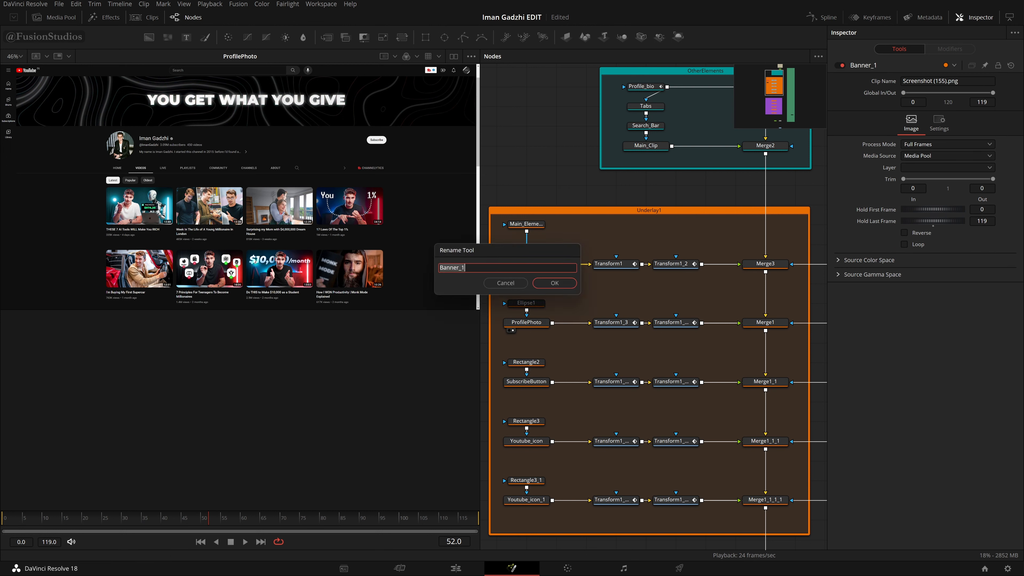
text(dhkdgkd)
click(509, 286)
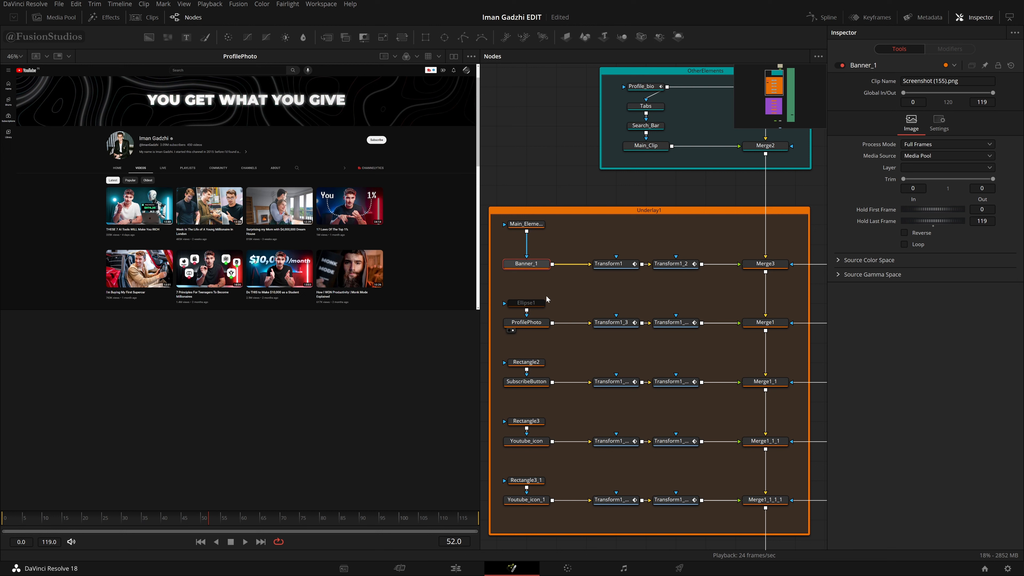
Step: Enable the Ellipse1 mask on ProfilePhoto again and set the viewer zoom to Fit
click(534, 303)
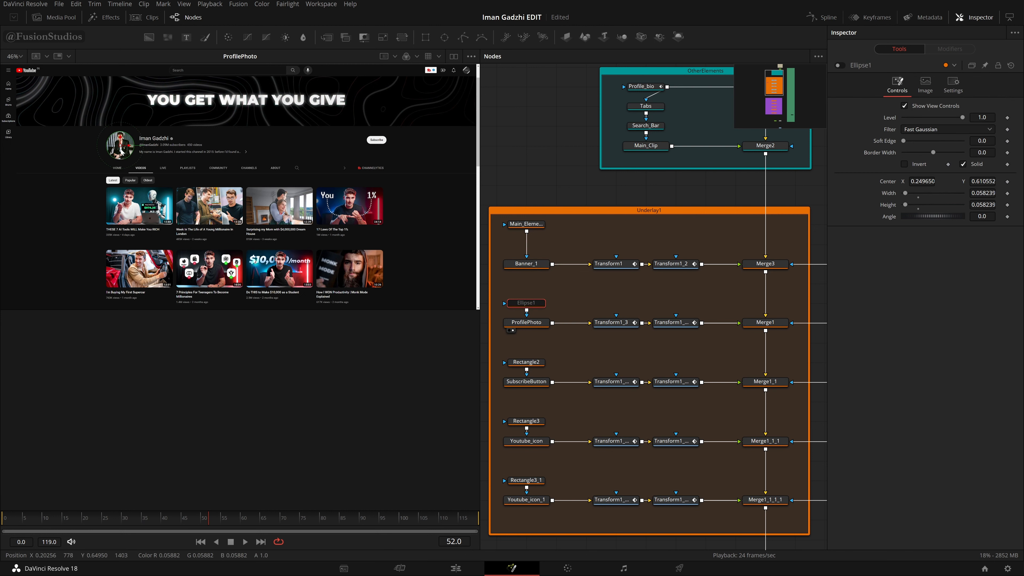
click(839, 66)
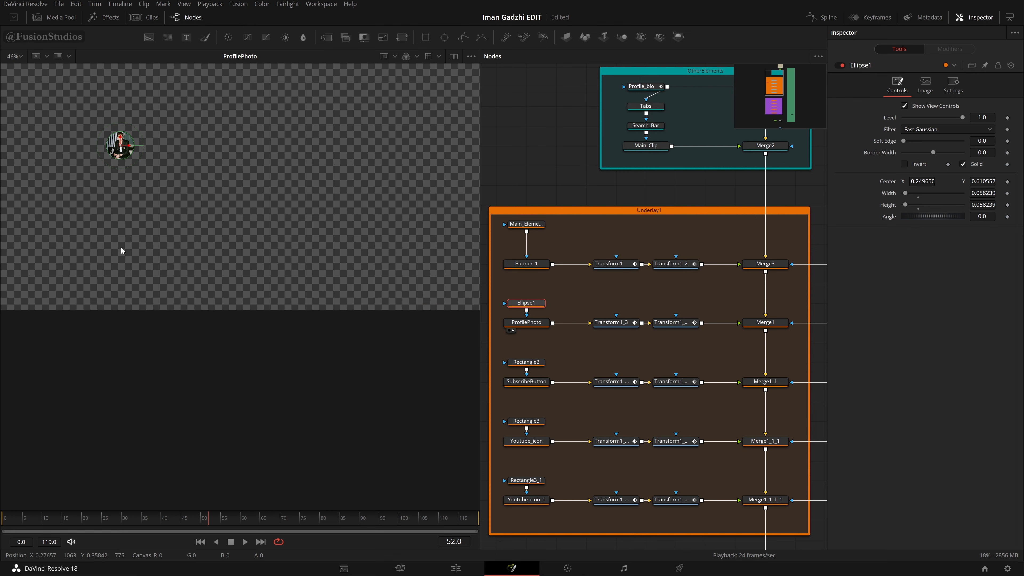
scroll(121, 247, up, 1)
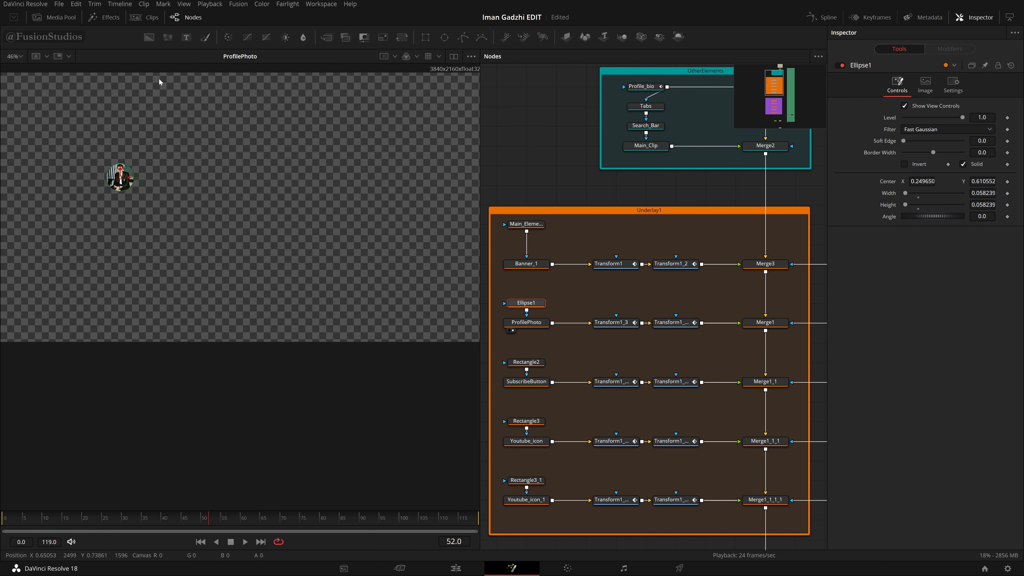
click(23, 57)
click(18, 69)
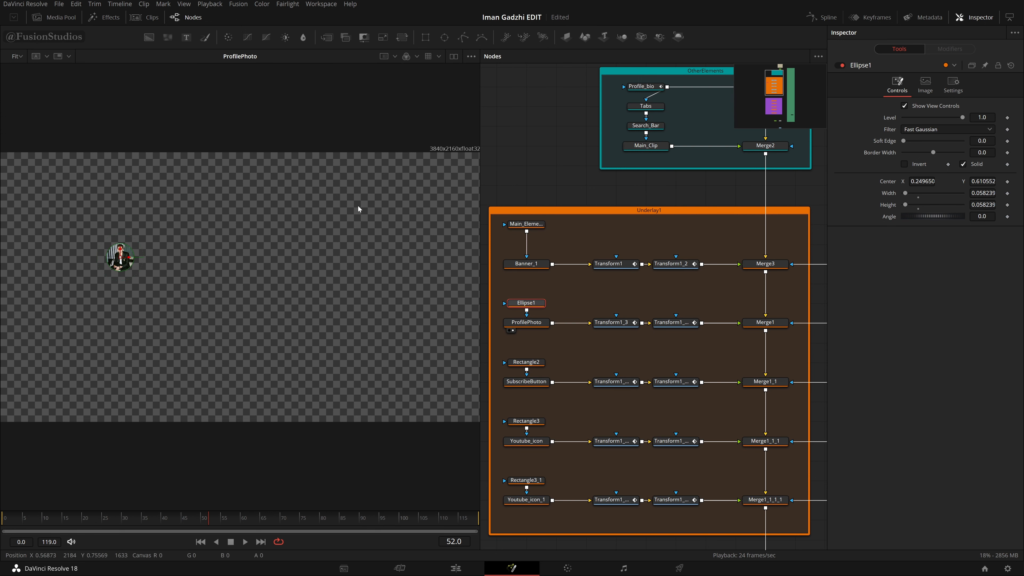
drag(183, 190, 37, 319)
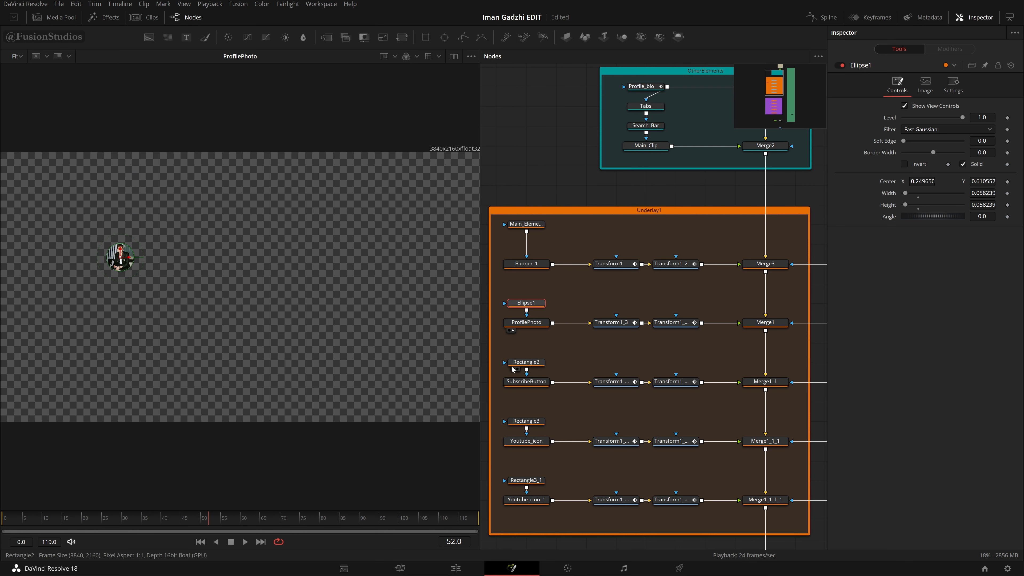
Step: Show the SubscribeButton, Youtube_icon and Youtube_icon_1 nodes one after another in the viewer
drag(534, 383, 347, 358)
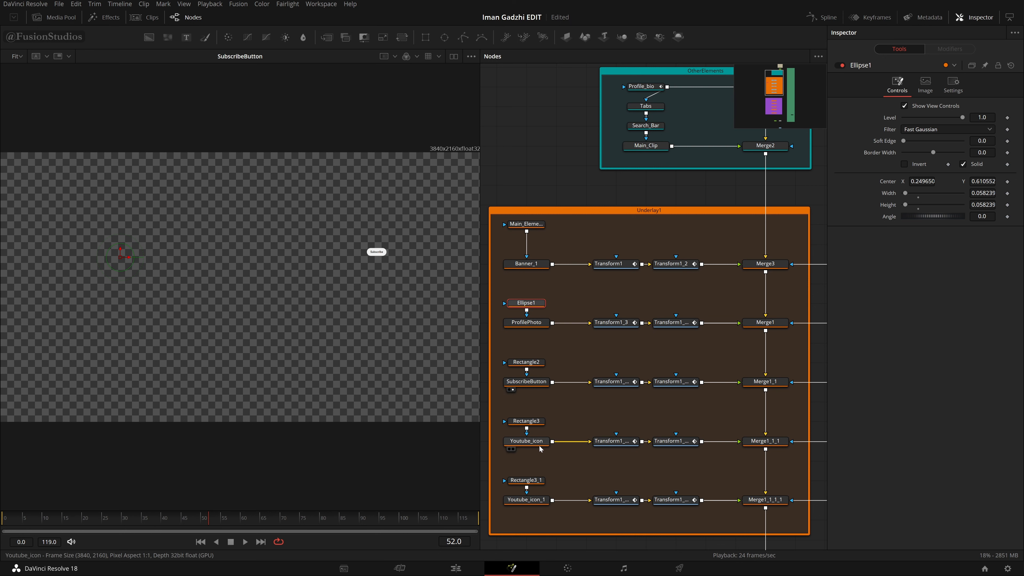
drag(526, 441, 222, 377)
drag(527, 500, 183, 360)
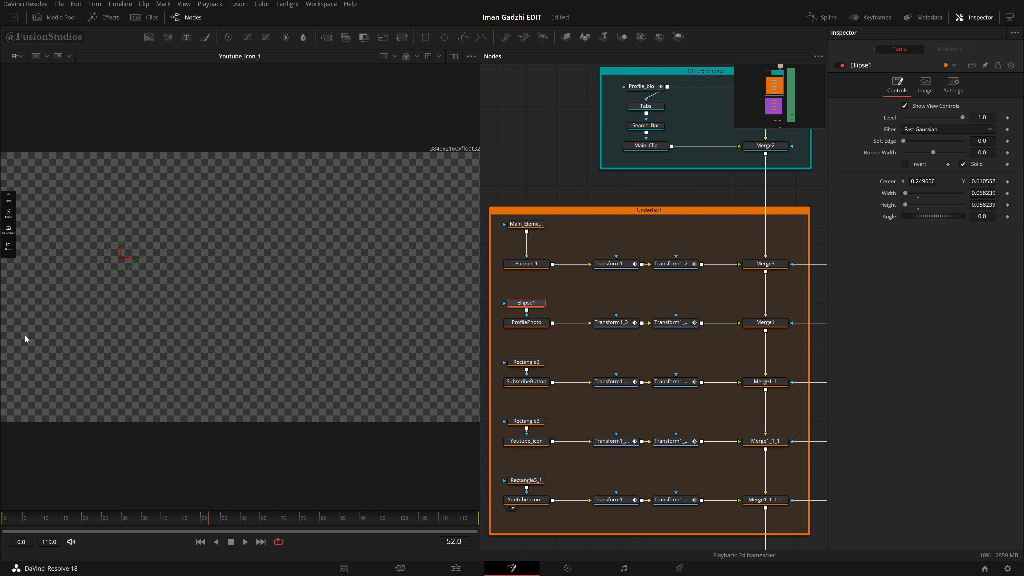
scroll(725, 189, up, 2)
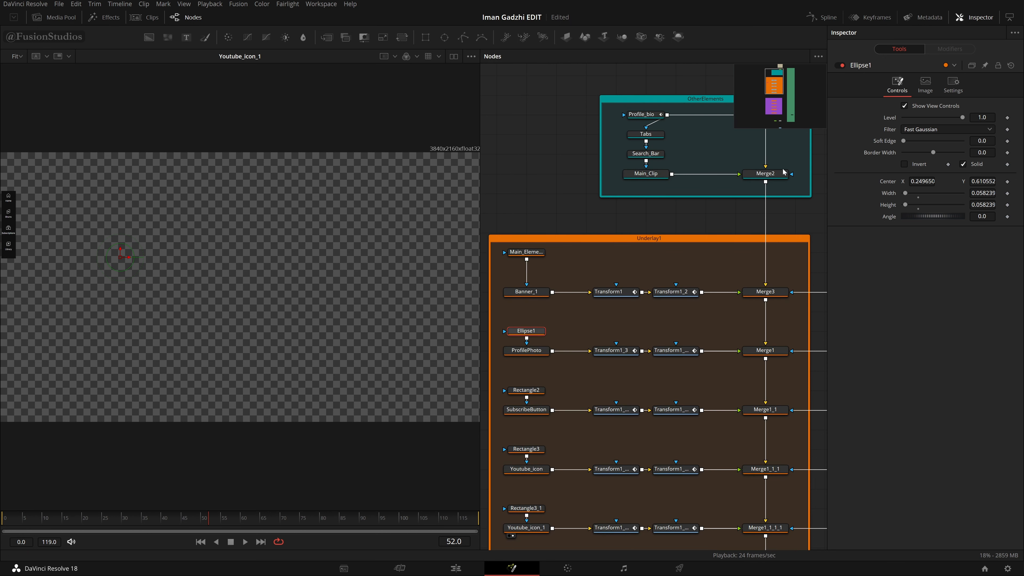
Step: Show Merge2, Merge3 and Banner_1 one after another in the viewer and select the OtherElements nodes
drag(765, 174, 251, 232)
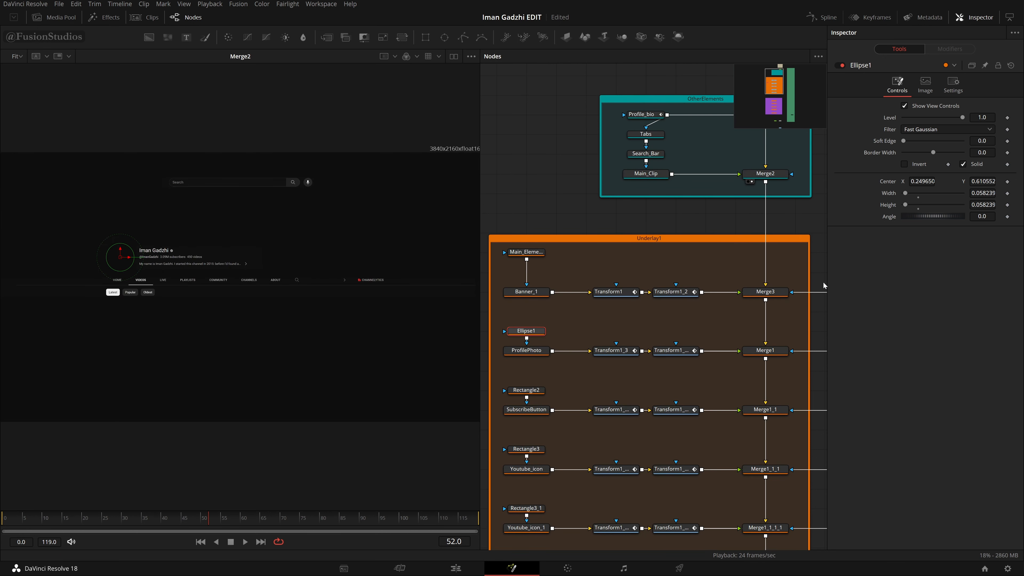
drag(773, 298, 242, 242)
scroll(771, 297, up, 4)
drag(560, 178, 818, 387)
scroll(771, 354, down, 3)
key(1)
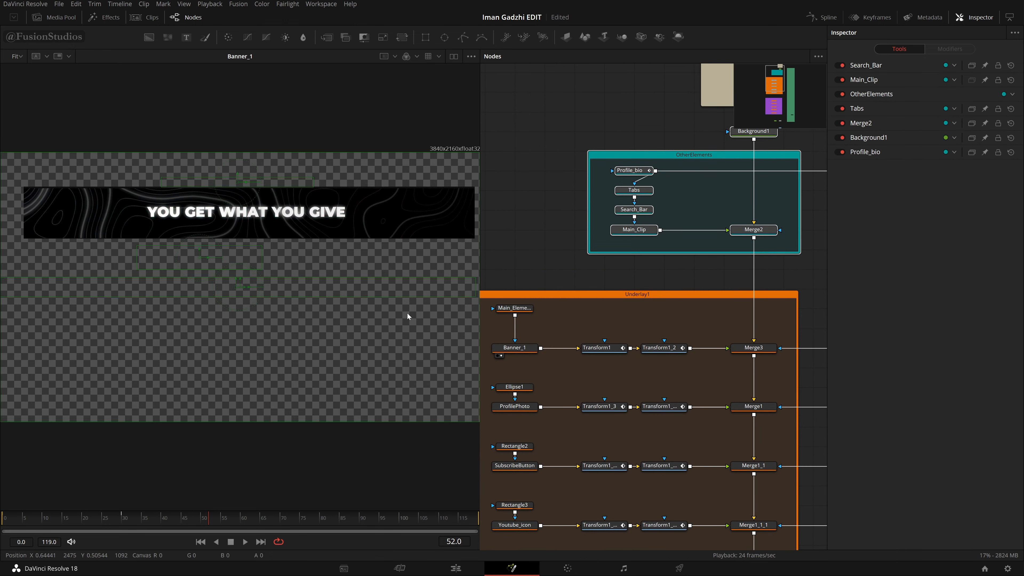
scroll(742, 373, down, 3)
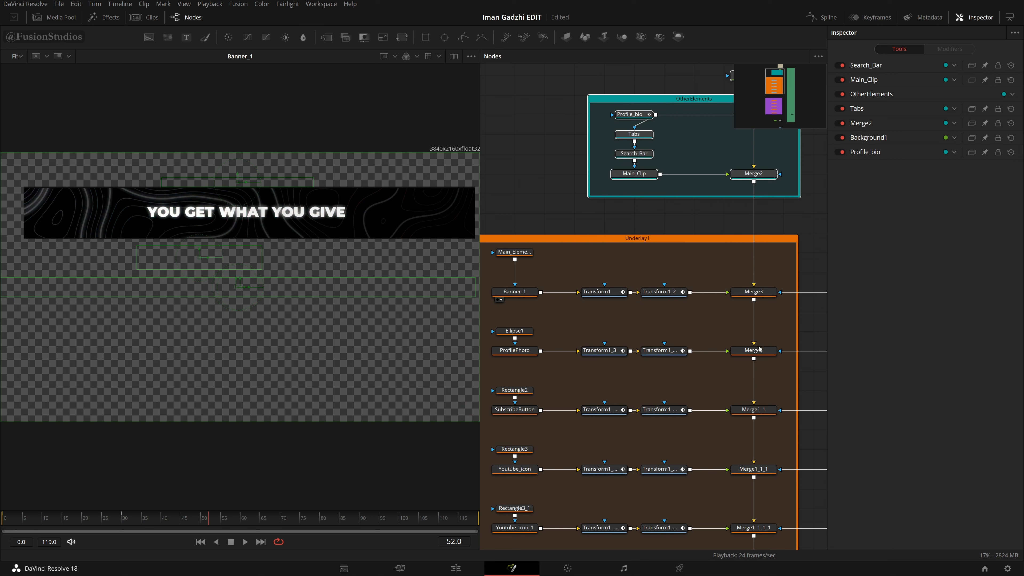
Step: Show Merge1, Merge1_1, Merge1_1_1 and Merge1_1_1_1 one after another in the viewer to follow how the page elements build up
drag(759, 350, 259, 196)
drag(494, 86, 763, 328)
click(523, 361)
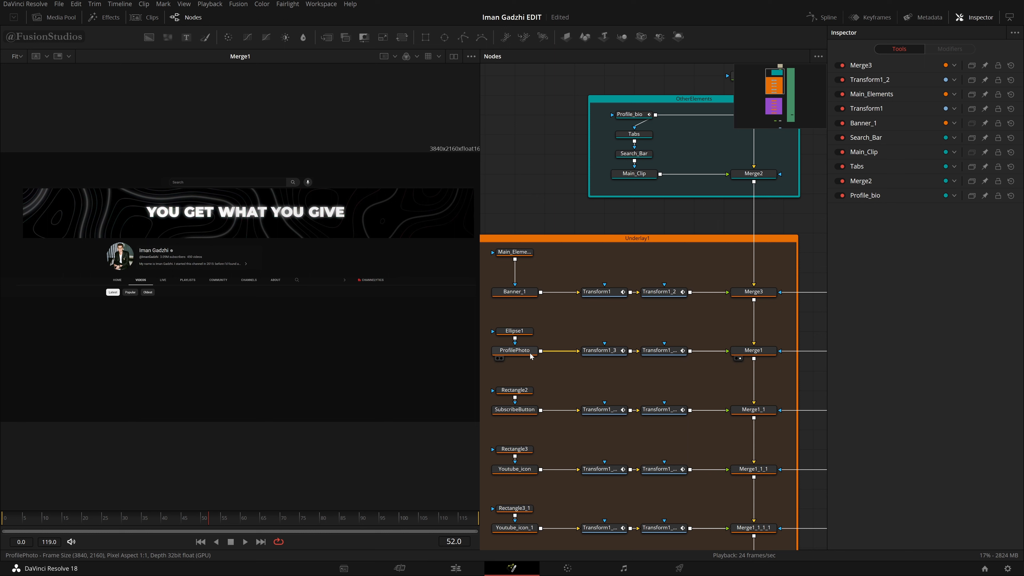
scroll(771, 394, down, 2)
click(741, 389)
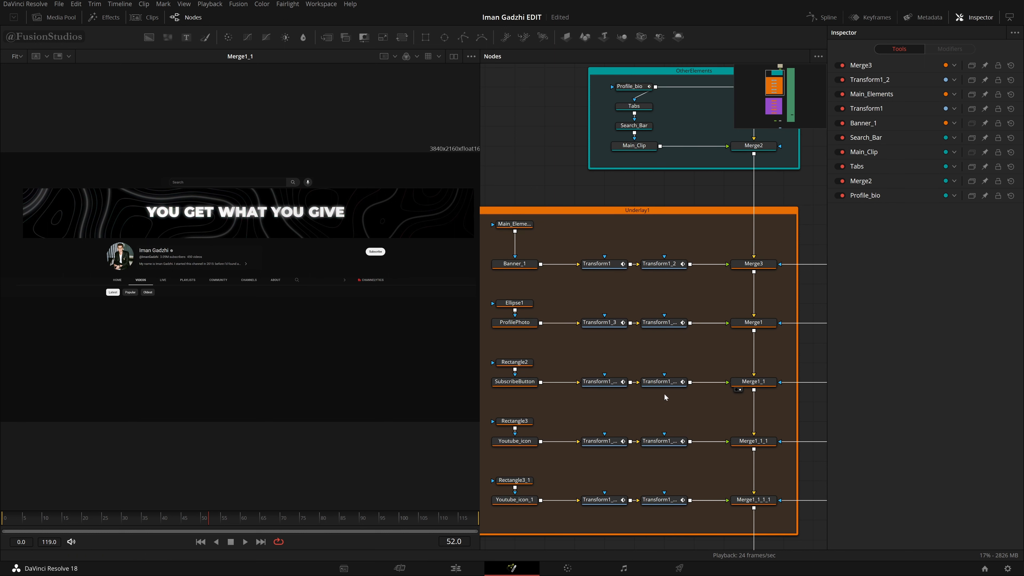
scroll(664, 393, down, 3)
click(740, 392)
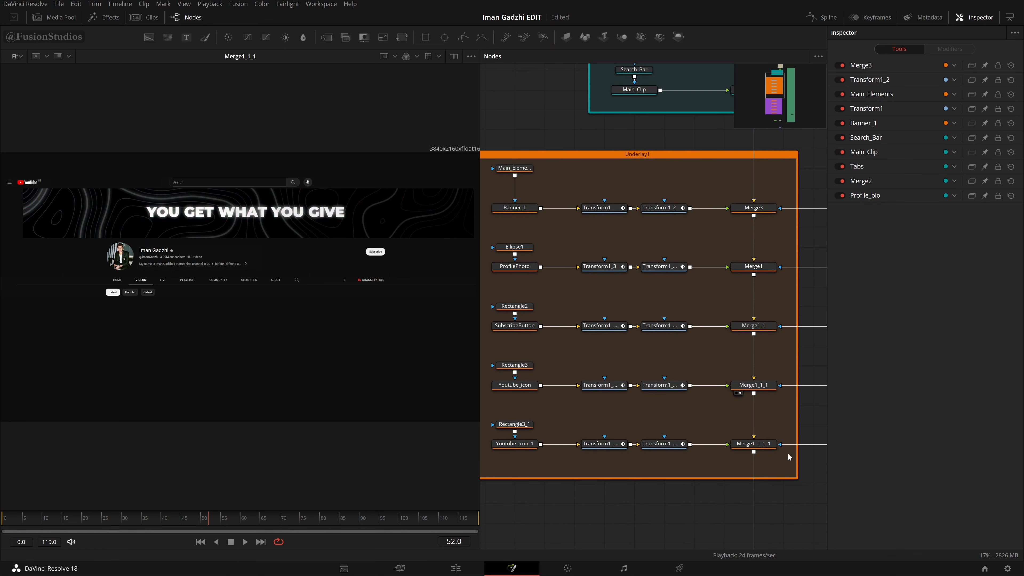
click(740, 452)
Step: Select Video_01, Video_02, Video_03, Video_04 and Rest_Videos one after another in the Videos underlay
scroll(645, 379, down, 10)
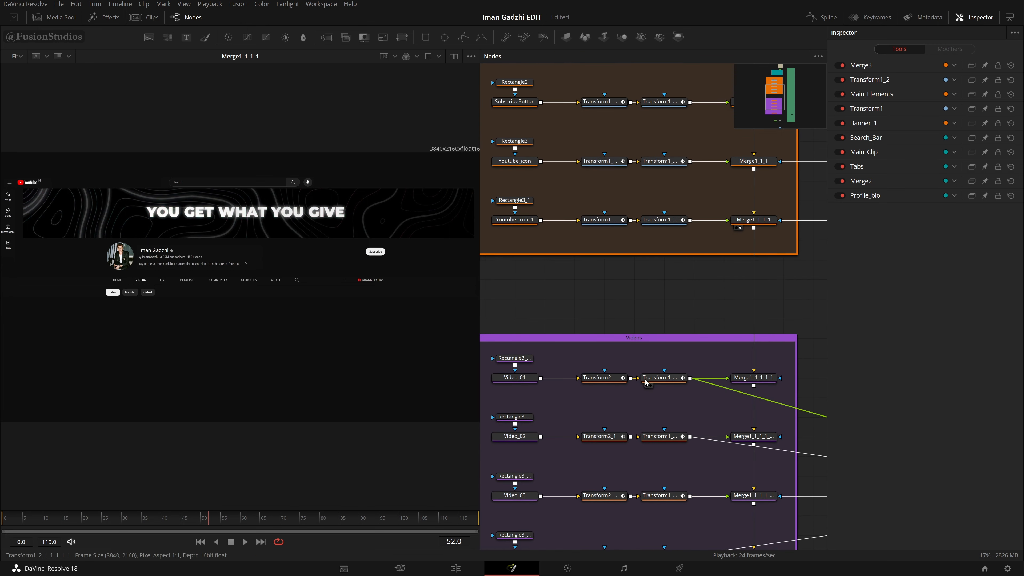
drag(670, 421, 689, 361)
scroll(689, 360, down, 4)
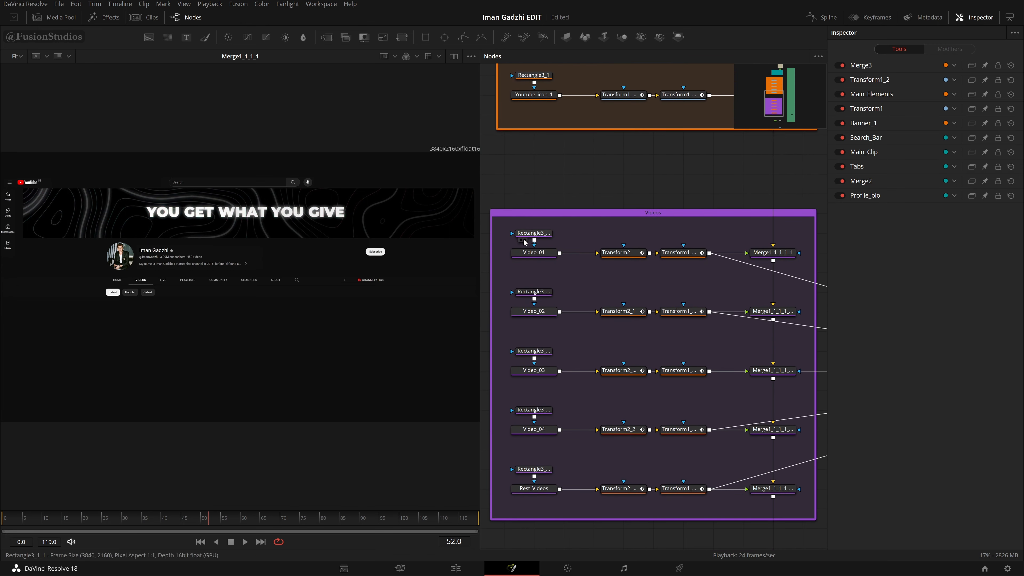
click(535, 253)
click(538, 312)
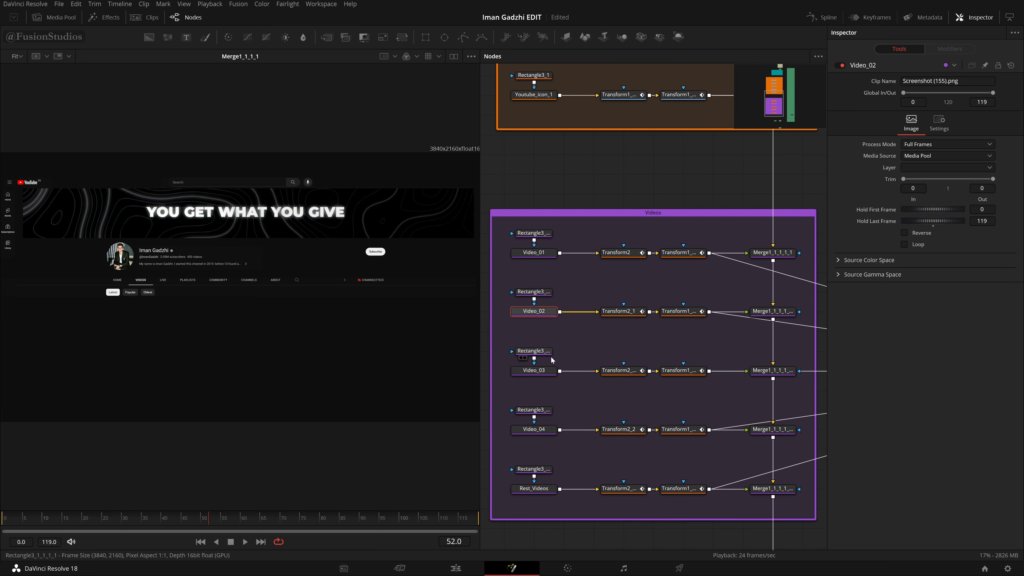
click(542, 372)
click(544, 430)
click(536, 489)
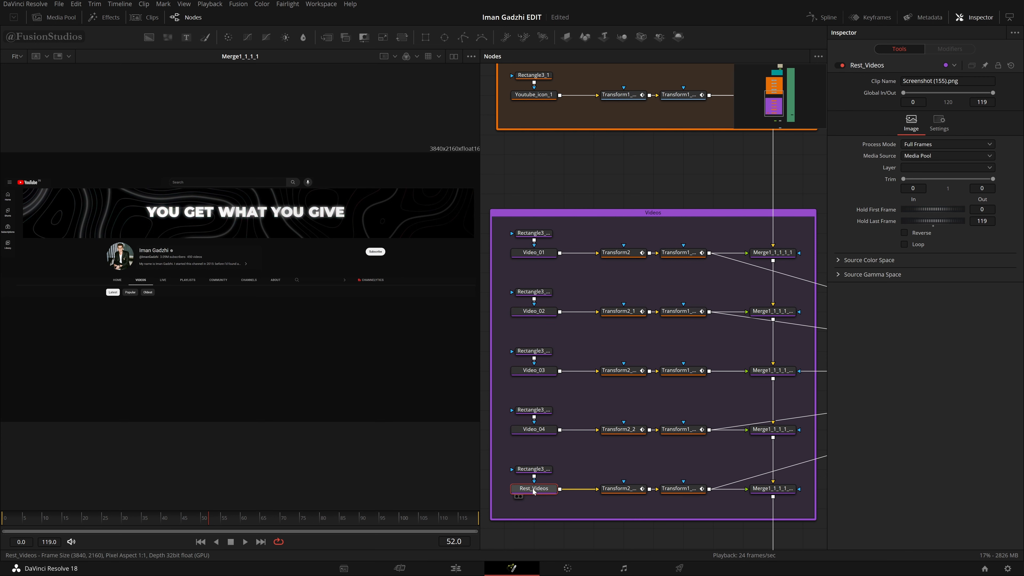
Step: Add all other source image nodes to the selection, from Video_04 up through the icons, SubscribeButton, ProfilePhoto and Banner_1 to Main_Clip
ctrl+click(542, 430)
ctrl+click(541, 371)
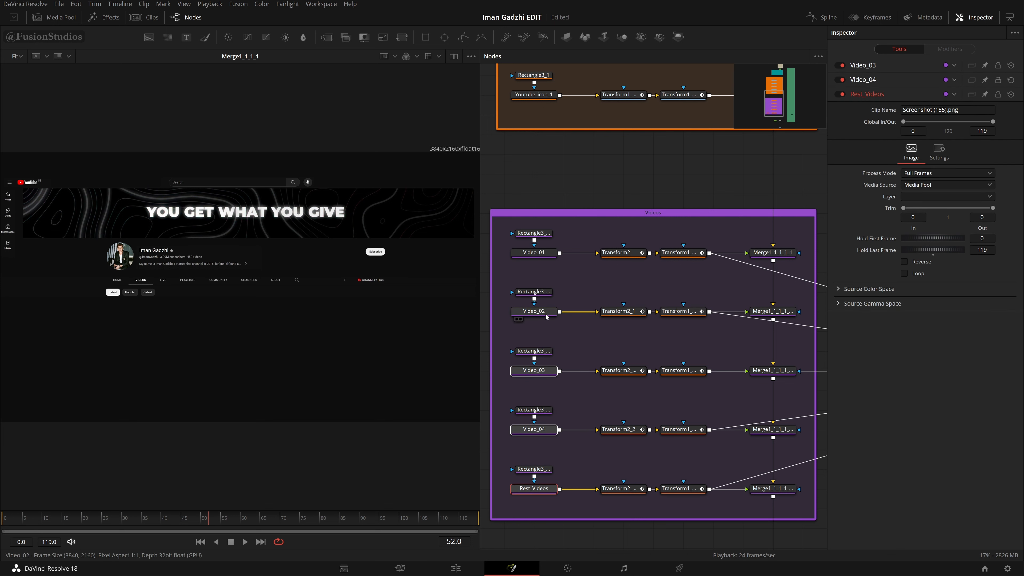
ctrl+click(546, 313)
ctrl+click(541, 253)
scroll(538, 274, up, 4)
ctrl+click(538, 318)
ctrl+click(545, 260)
ctrl+click(546, 201)
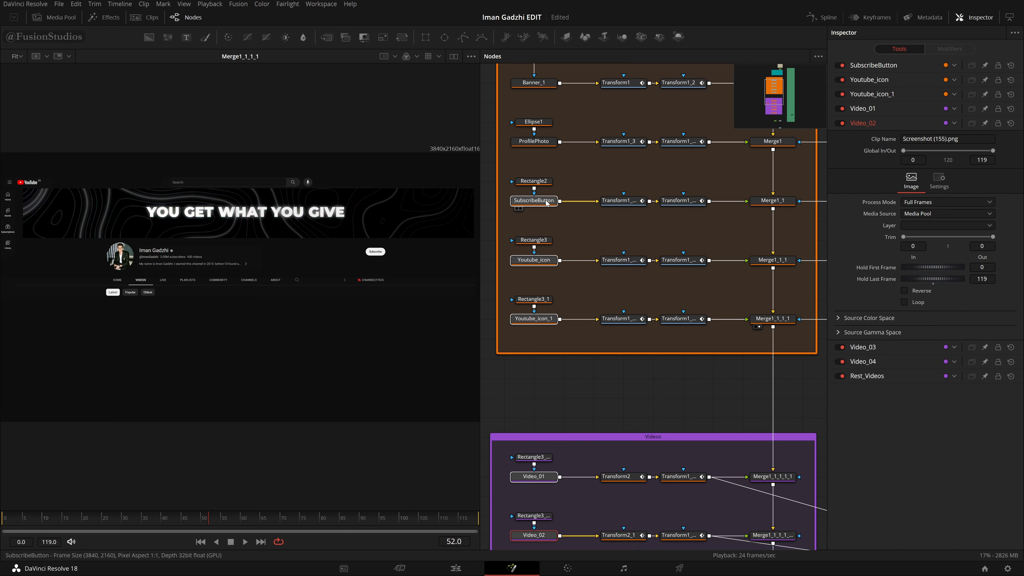
scroll(547, 203, up, 4)
ctrl+click(541, 224)
ctrl+click(541, 165)
scroll(605, 201, up, 10)
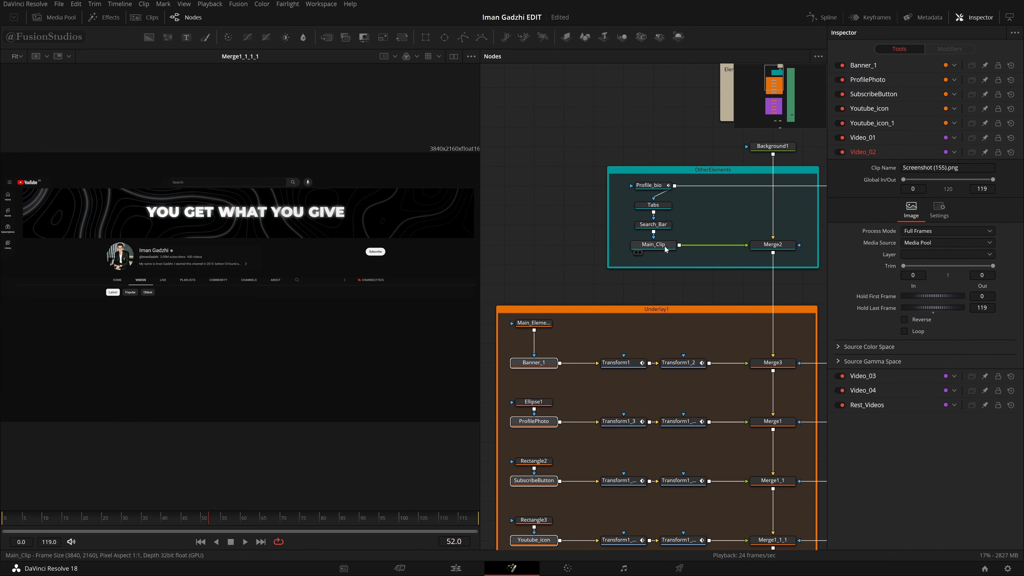
ctrl+click(665, 248)
Step: Look over the whole node tree, examining the selected source nodes across the OtherElements, Underlay1 and Videos groups
scroll(665, 311, down, 5)
drag(720, 433, 699, 313)
scroll(699, 313, up, 2)
drag(700, 403, 700, 376)
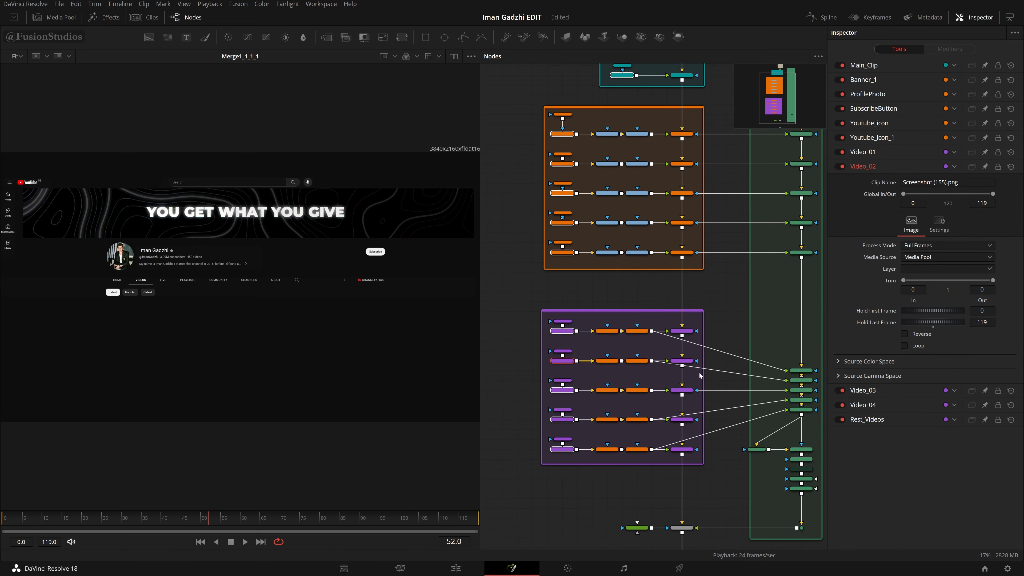
scroll(700, 376, down, 4)
scroll(700, 376, up, 6)
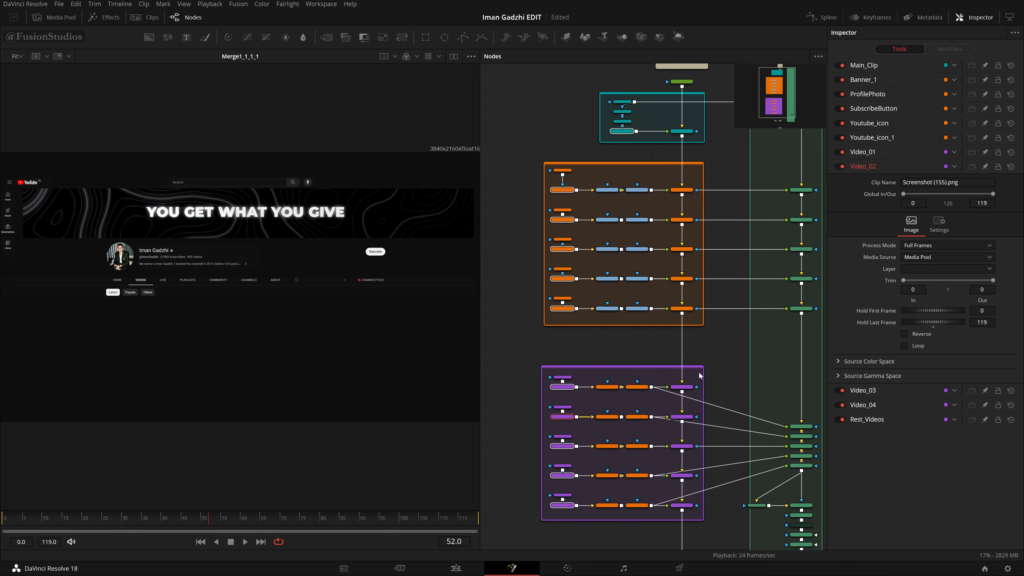
scroll(699, 373, up, 1)
scroll(689, 370, up, 2)
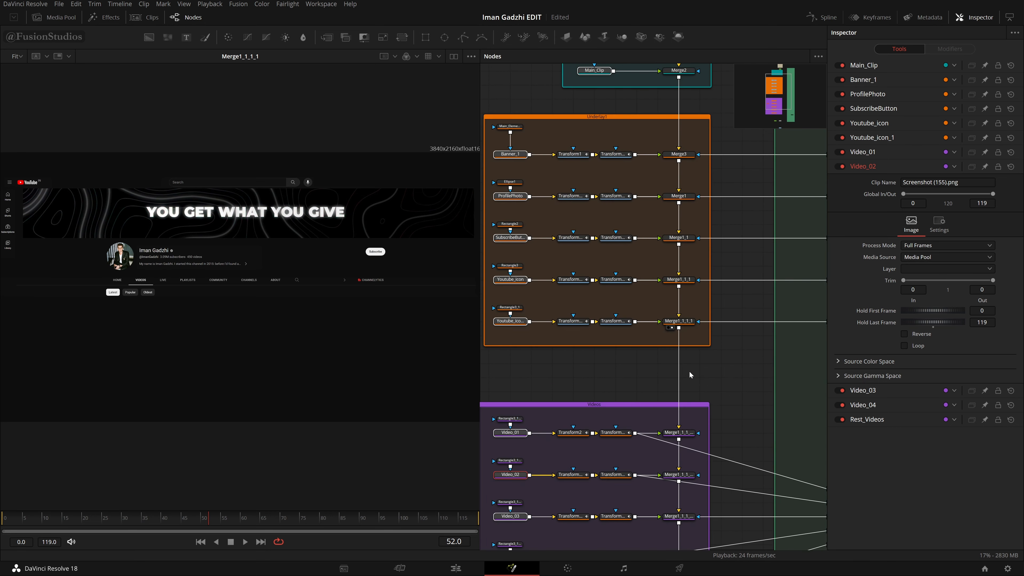
drag(712, 368, 753, 375)
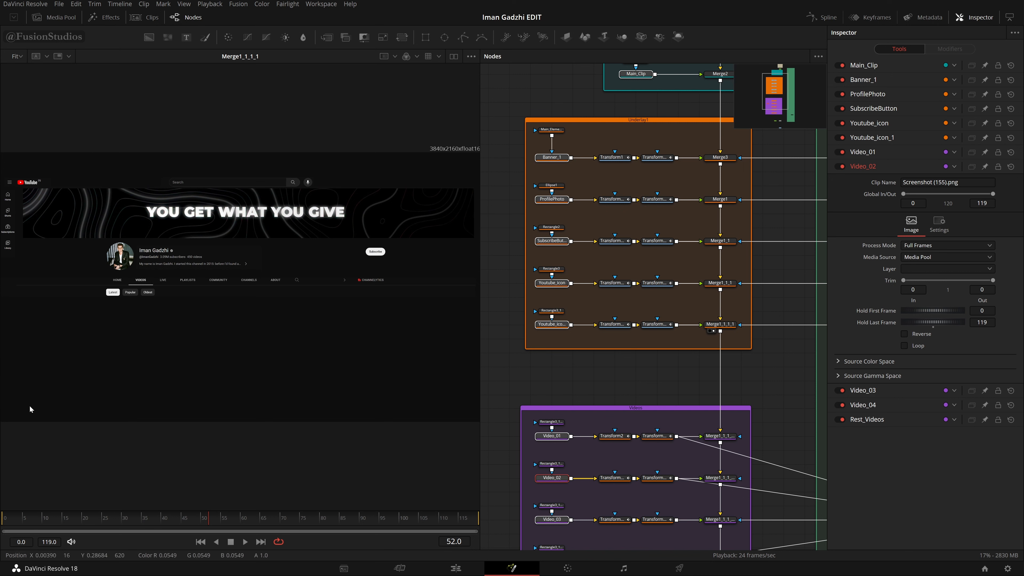
drag(513, 210, 483, 223)
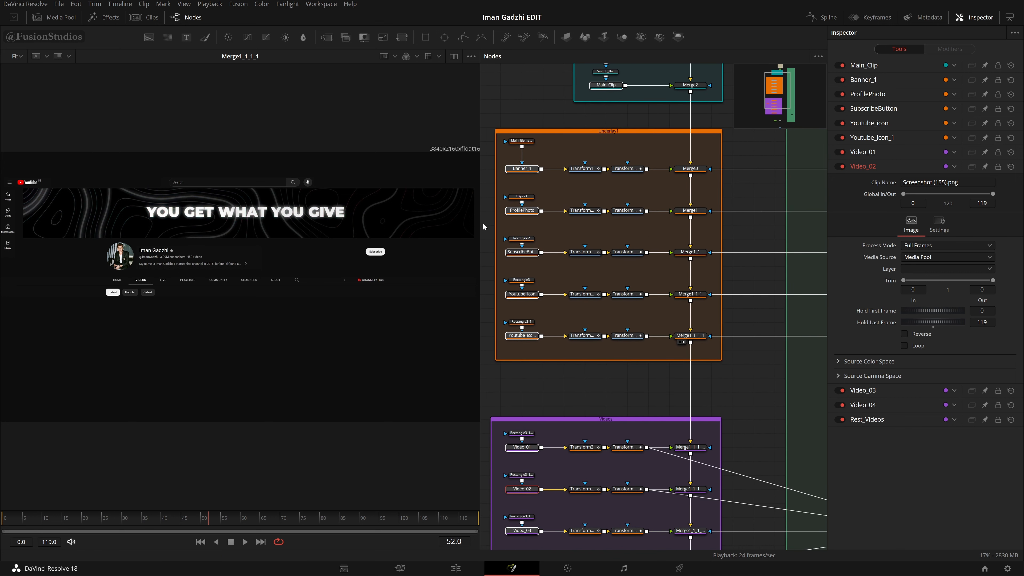
Step: Clear the node selection and show the Video_01 node in the viewer
click(483, 223)
scroll(483, 223, up, 2)
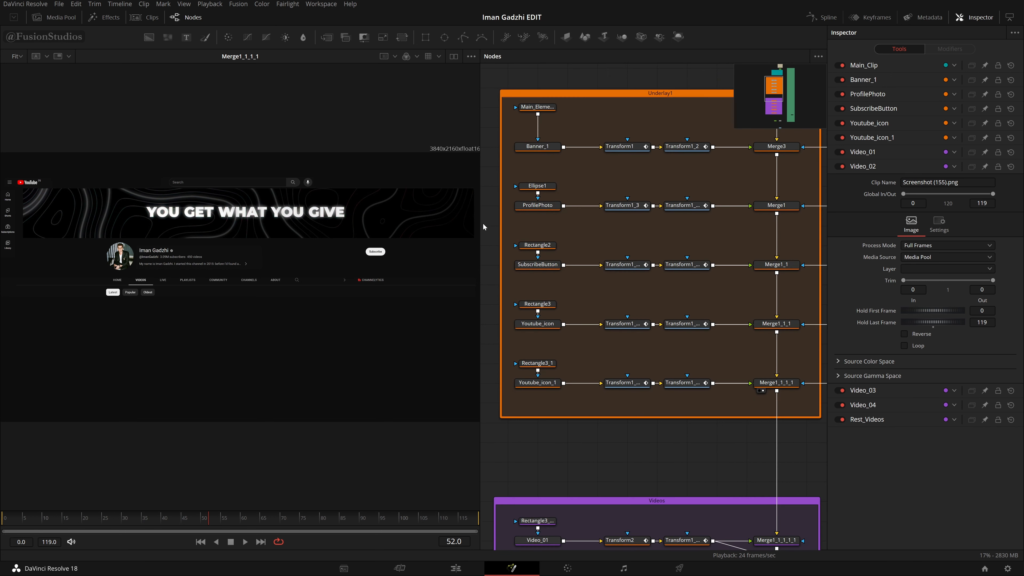
scroll(491, 228, up, 2)
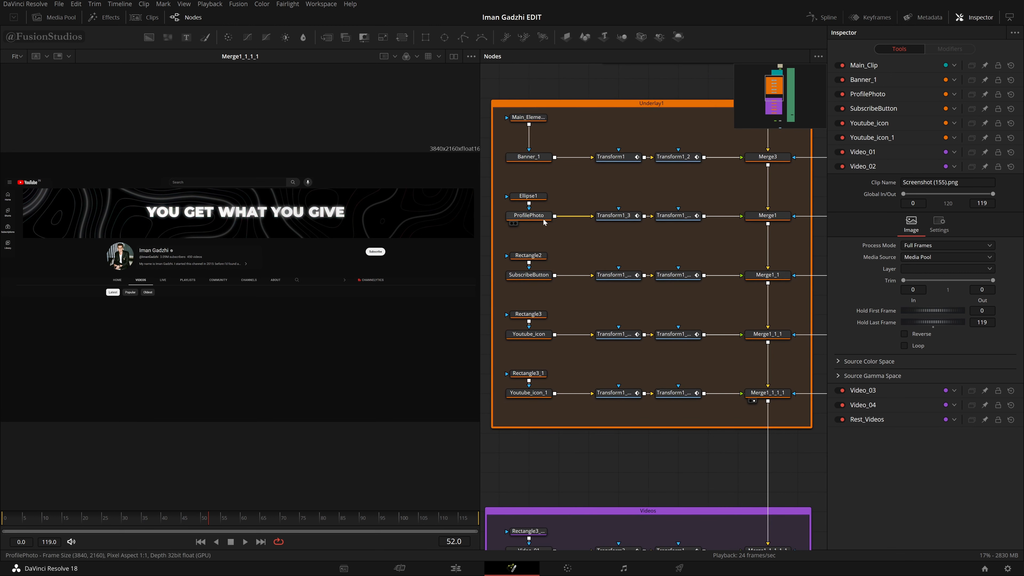
scroll(545, 223, down, 5)
key(1)
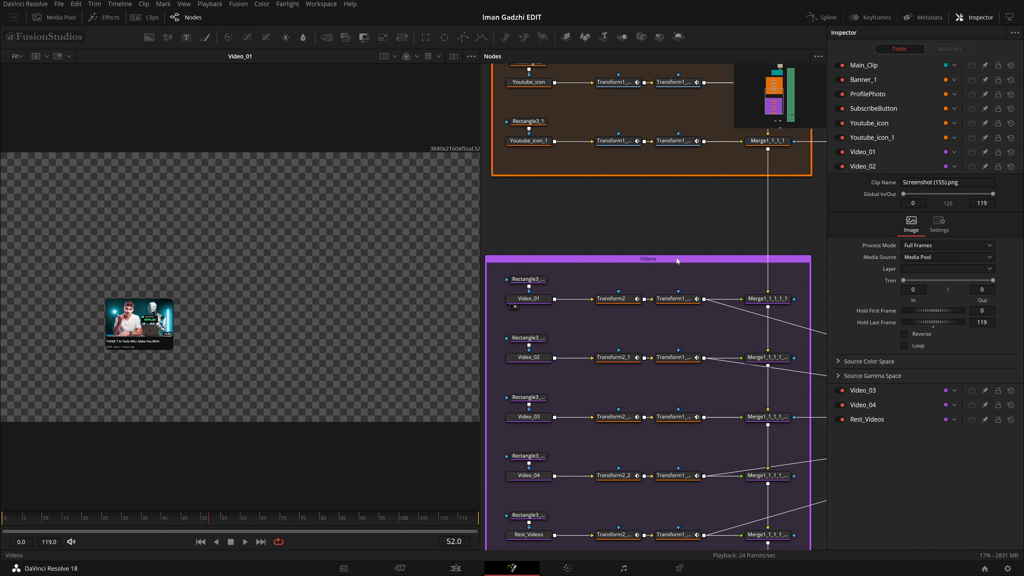
Step: Rename the Underlay1 underlay as Elements
scroll(665, 262, up, 6)
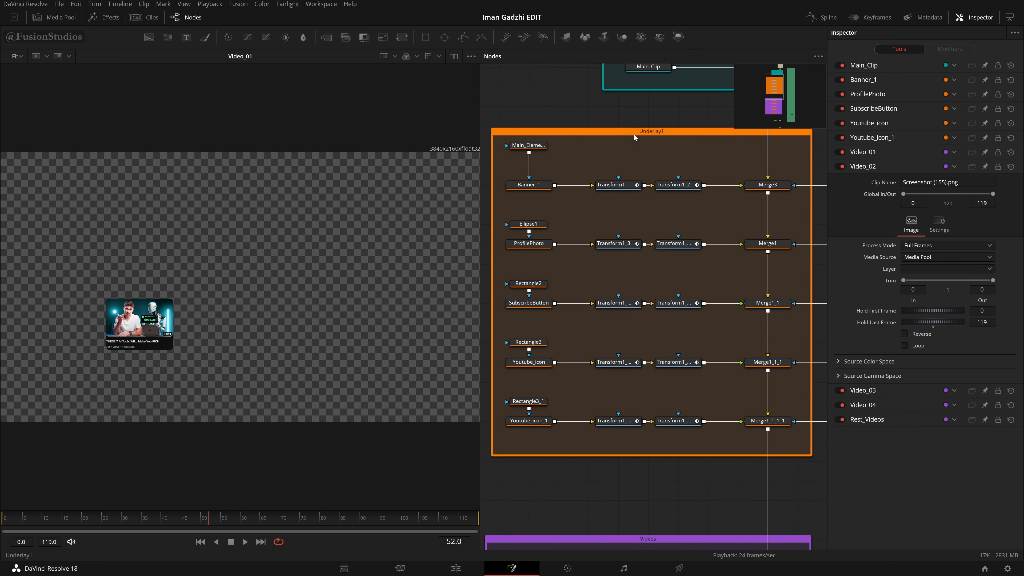
click(643, 133)
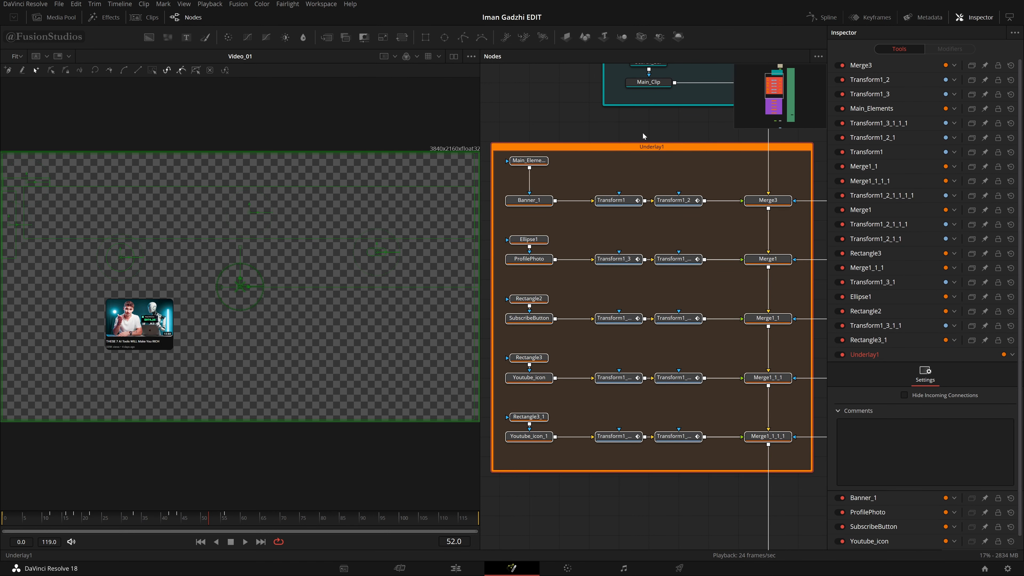
key(F2)
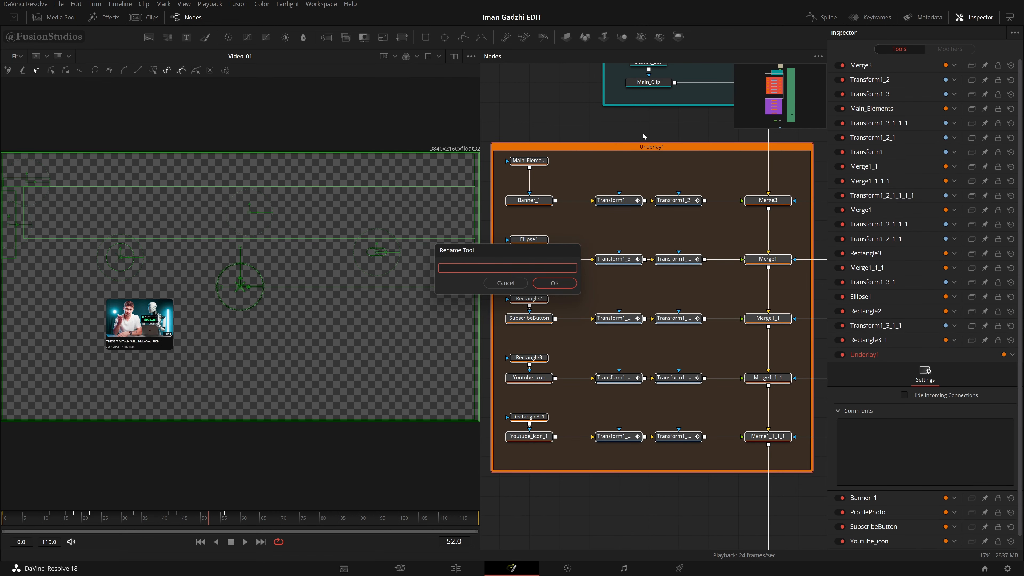
text(Elements)
key(Return)
text(Main_Elements)
key(Return)
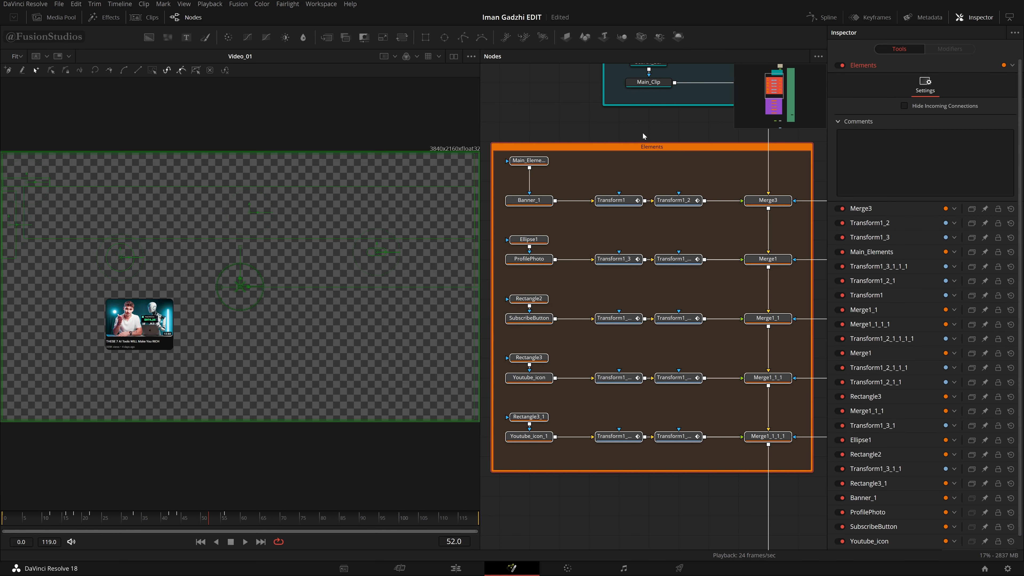
Step: Disable the Rectangle3_1_1 mask on Video_01 to view the unmasked screenshot, and enable the mask again
scroll(662, 234, down, 10)
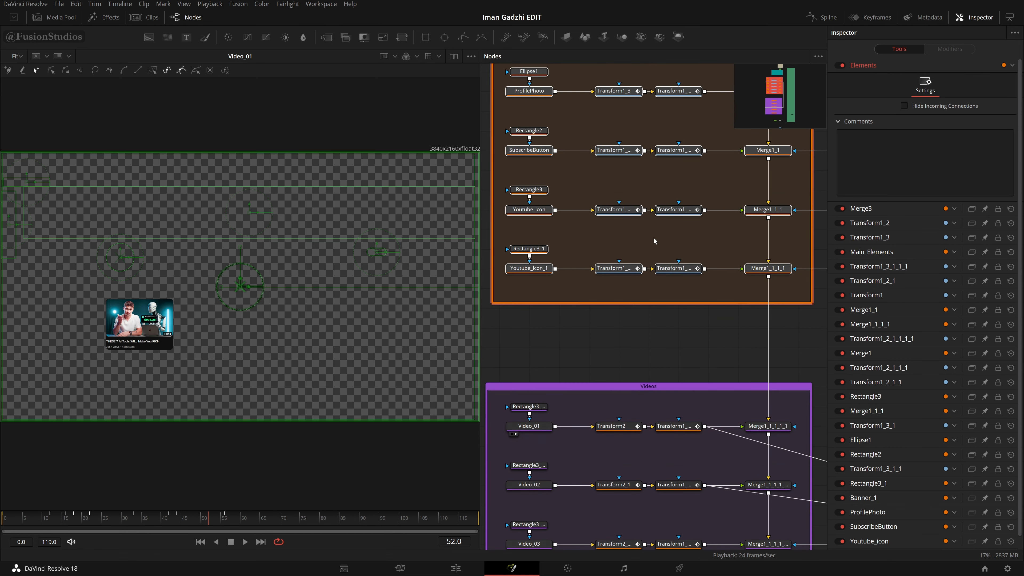
scroll(660, 253, down, 3)
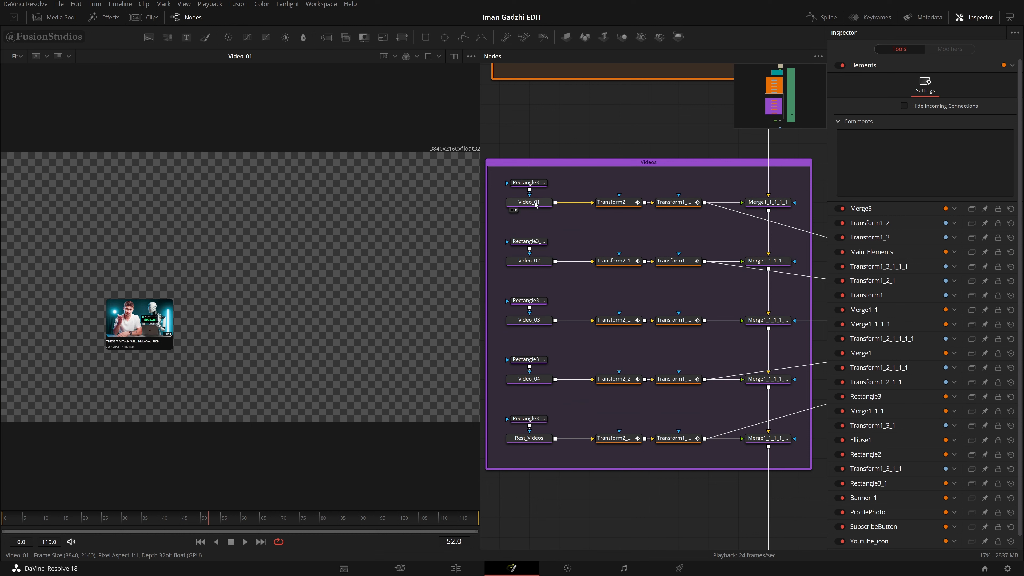
click(529, 183)
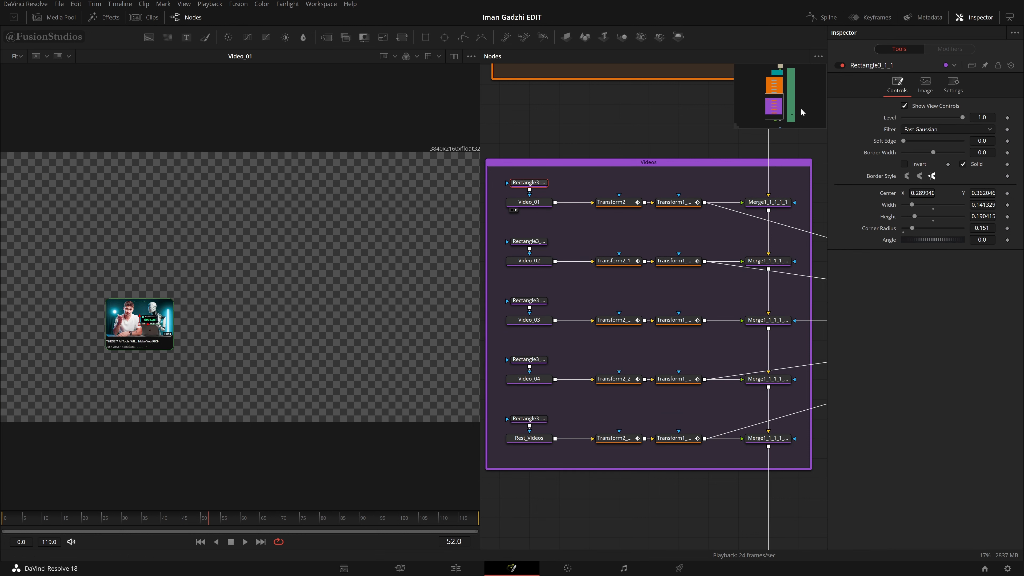
click(842, 66)
scroll(403, 185, down, 5)
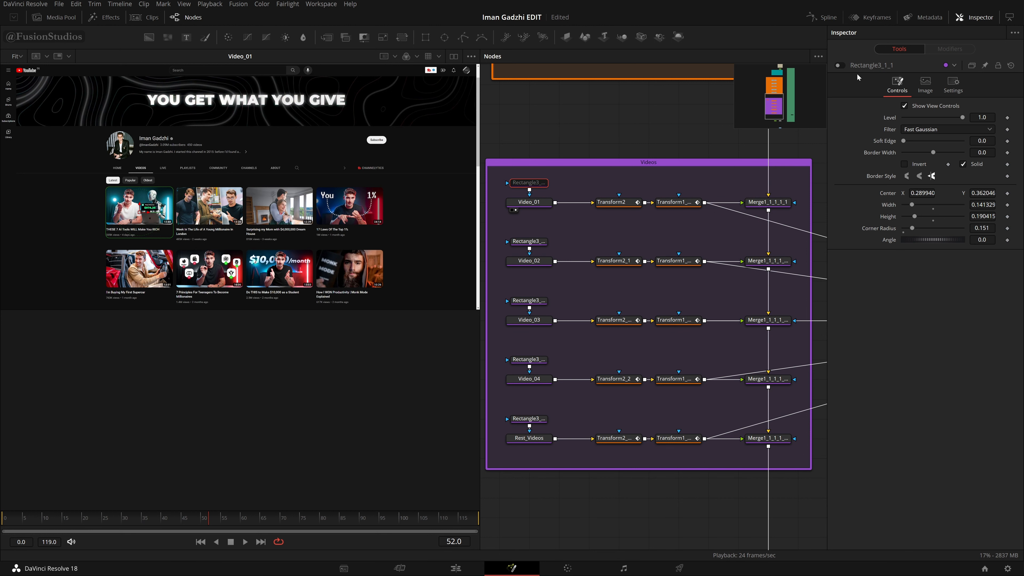
click(839, 66)
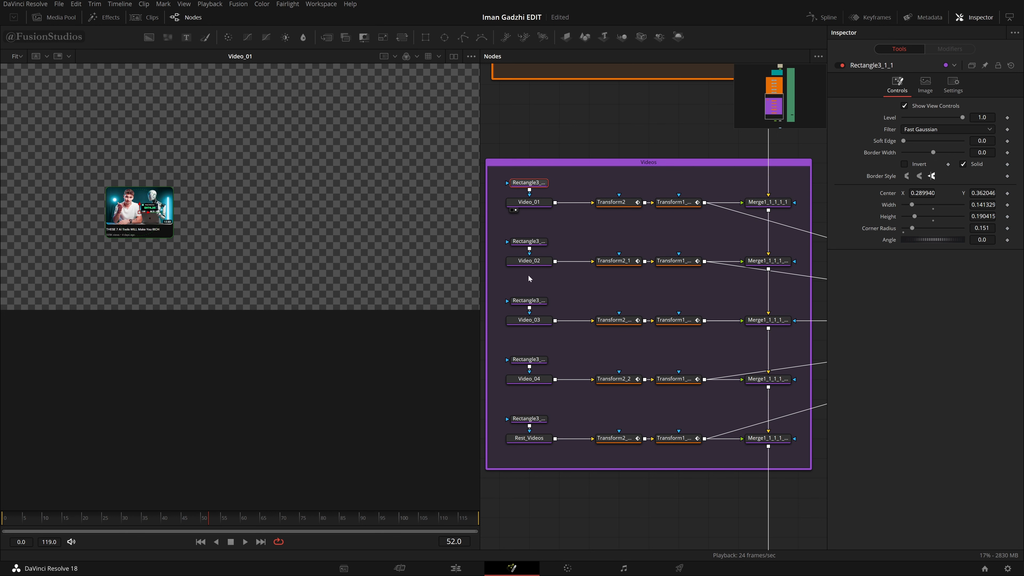
Step: Show Video_02, Video_03, Video_04 and Rest_Videos one after another in the viewer, and briefly select the four single-video nodes with their masks
click(511, 269)
drag(539, 323, 395, 303)
drag(526, 382, 394, 323)
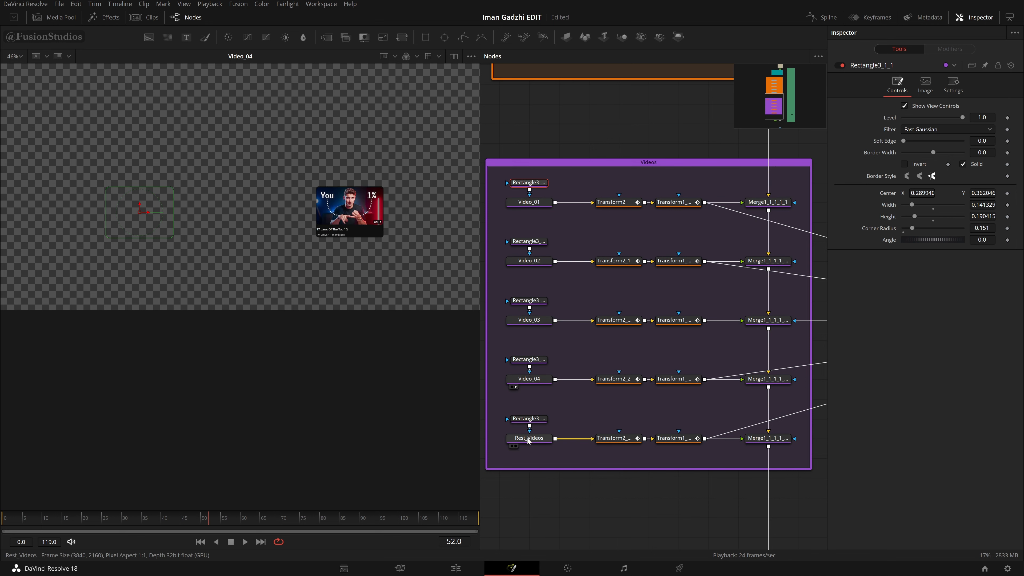
click(516, 446)
drag(573, 173, 537, 383)
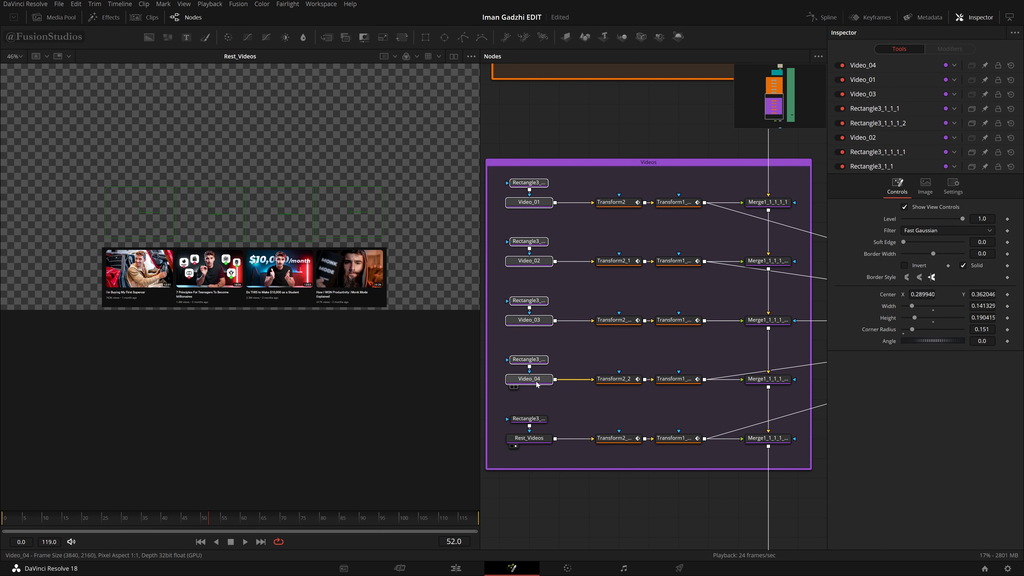
click(561, 355)
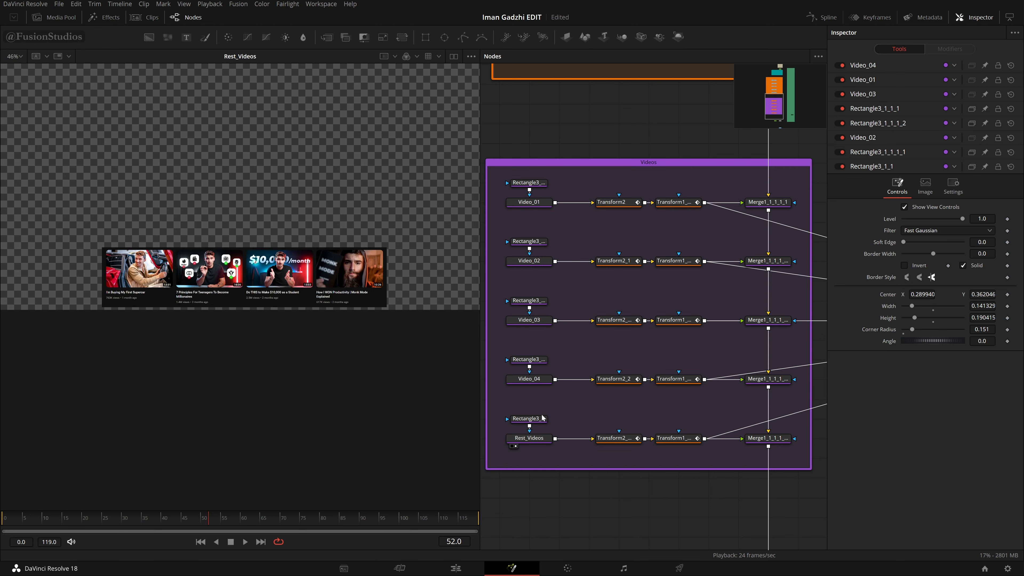
Step: Set the corner radius of the rectangle mask on Rest_Videos to 0.169, checking the rounded corner up close
click(538, 422)
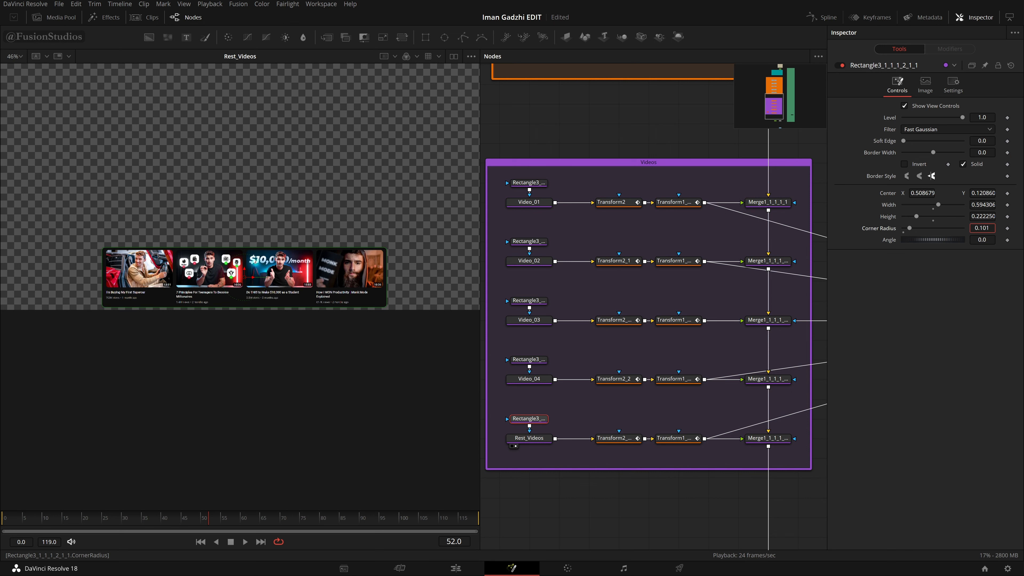
drag(983, 228, 1020, 228)
scroll(407, 275, up, 6)
drag(923, 228, 913, 228)
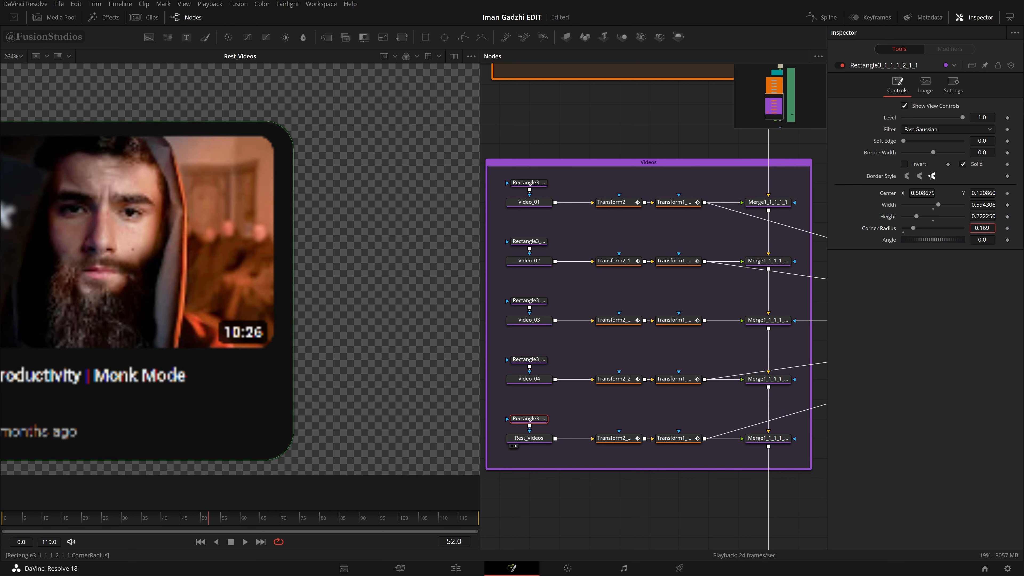
Step: Fit the image in the viewer and show the merges of the Videos underlay one after another, from Video_01 down to Rest_Videos
scroll(179, 228, down, 6)
drag(180, 228, 538, 267)
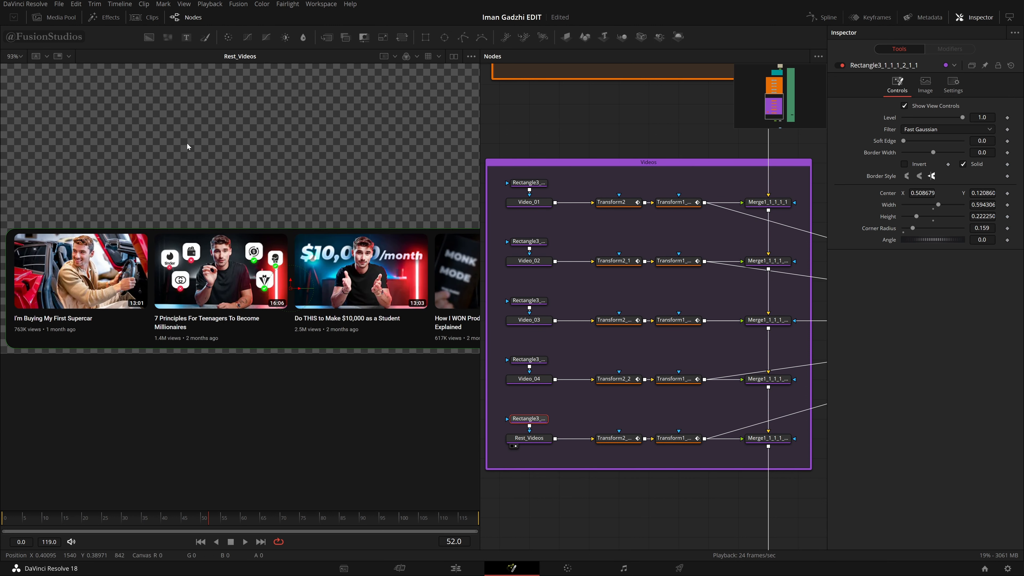
key(ctrl+f)
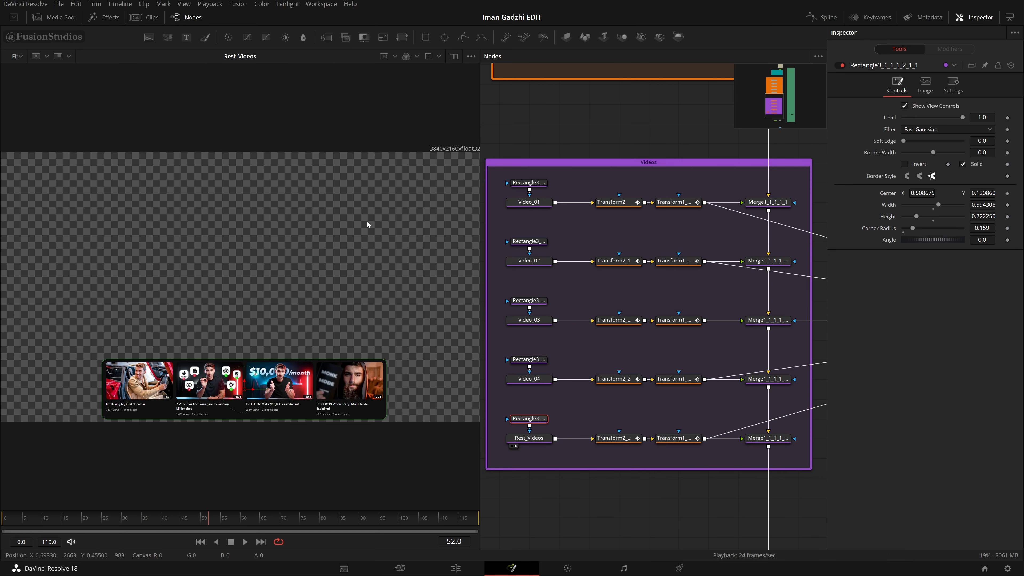
scroll(702, 324, down, 4)
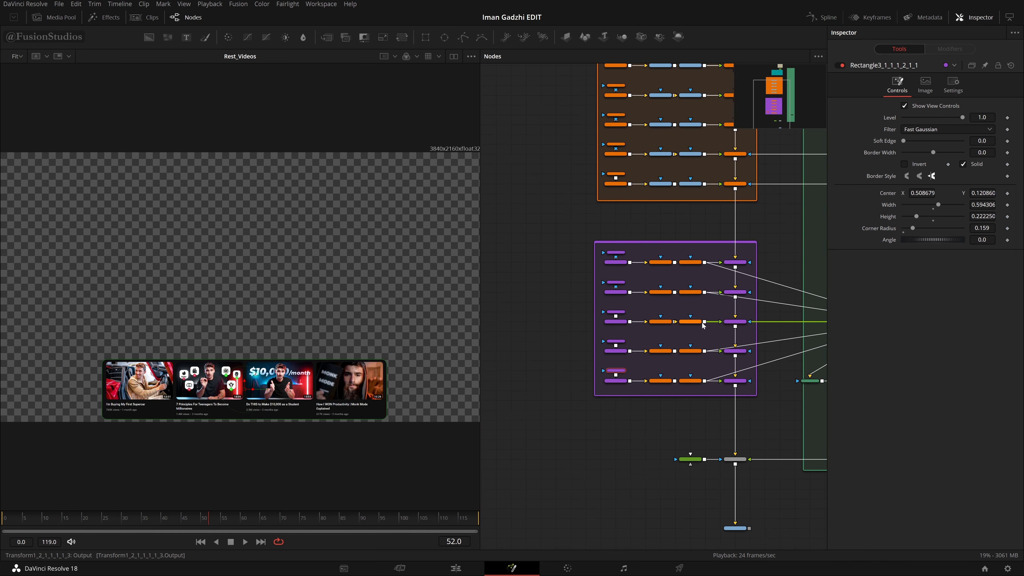
key(2)
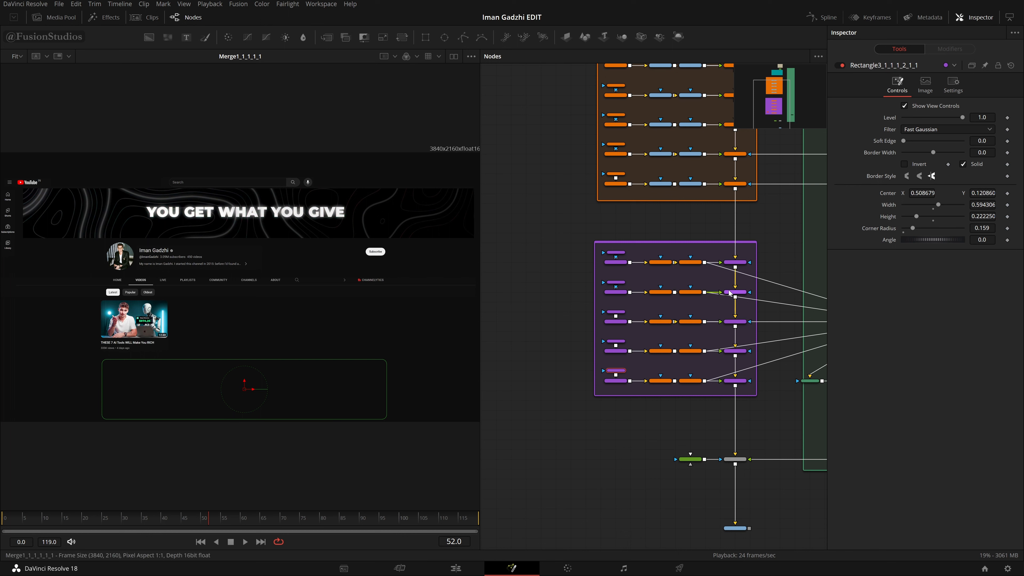
key(2)
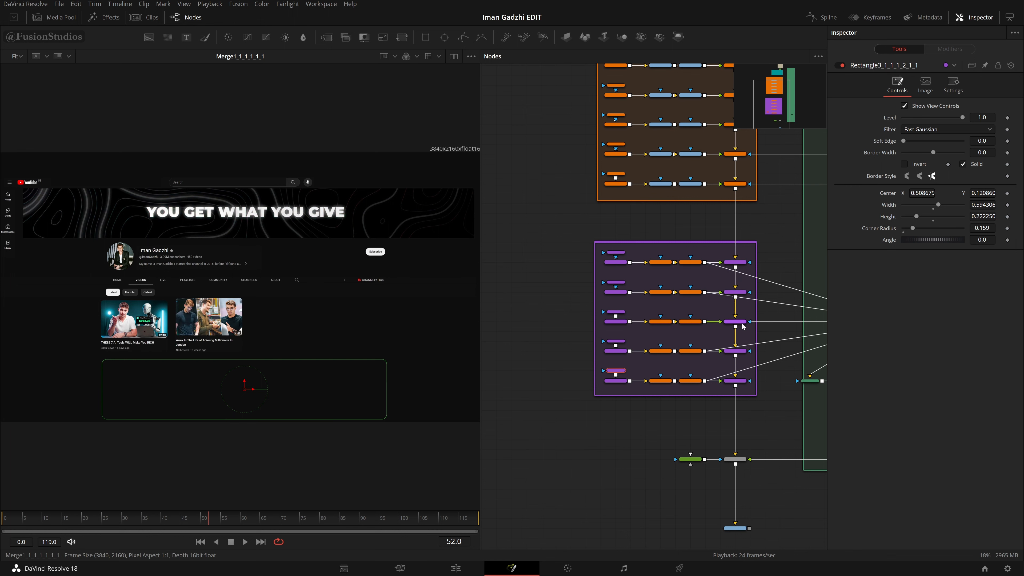
scroll(743, 326, up, 3)
key(2)
key(2)
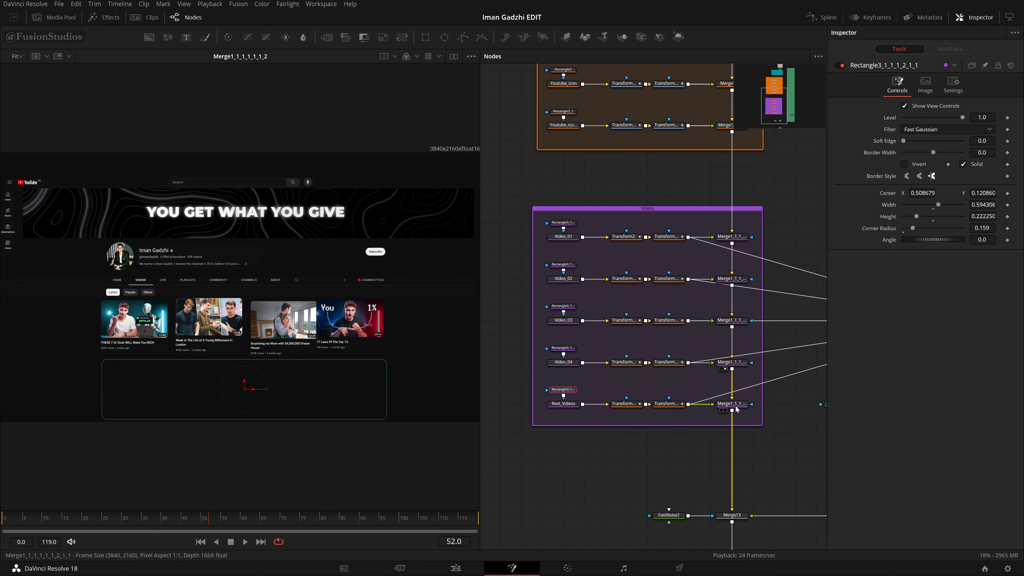
key(2)
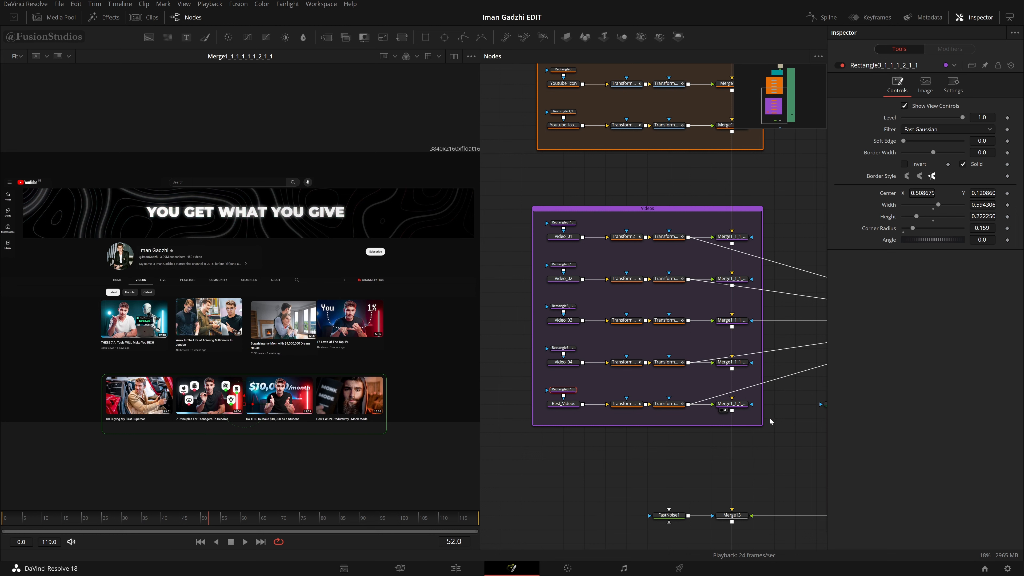
Step: Briefly select the upper nodes of the green underlay, from Background2 down to its merges, and look over that branch
scroll(771, 417, down, 5)
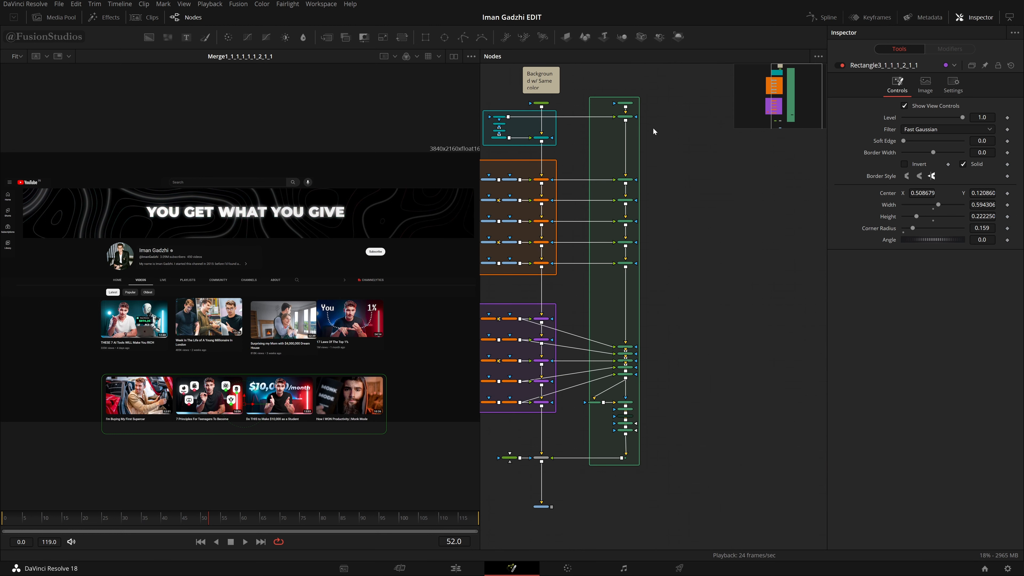
scroll(657, 117, up, 3)
drag(664, 81, 541, 525)
scroll(693, 313, down, 5)
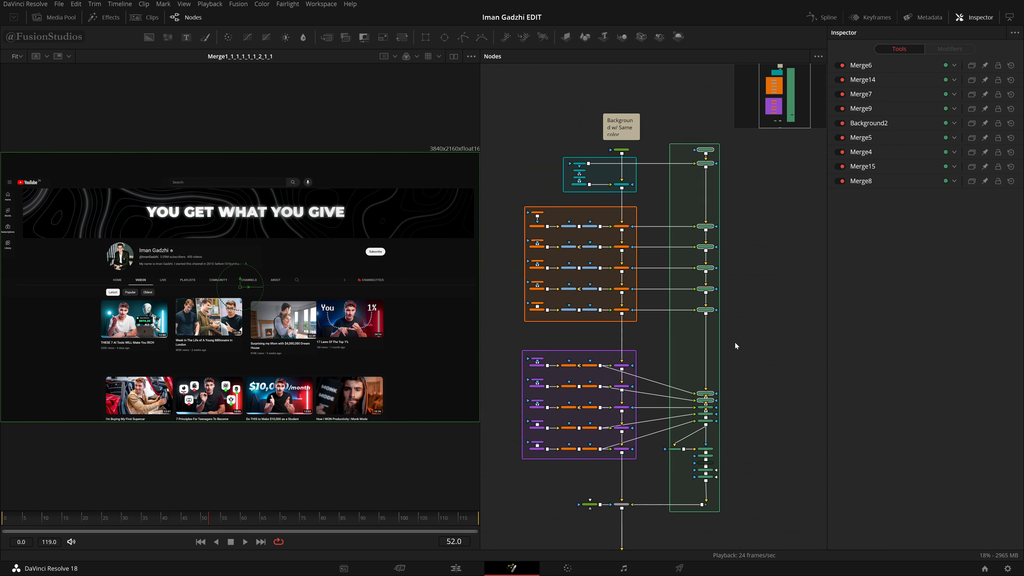
scroll(788, 395, down, 4)
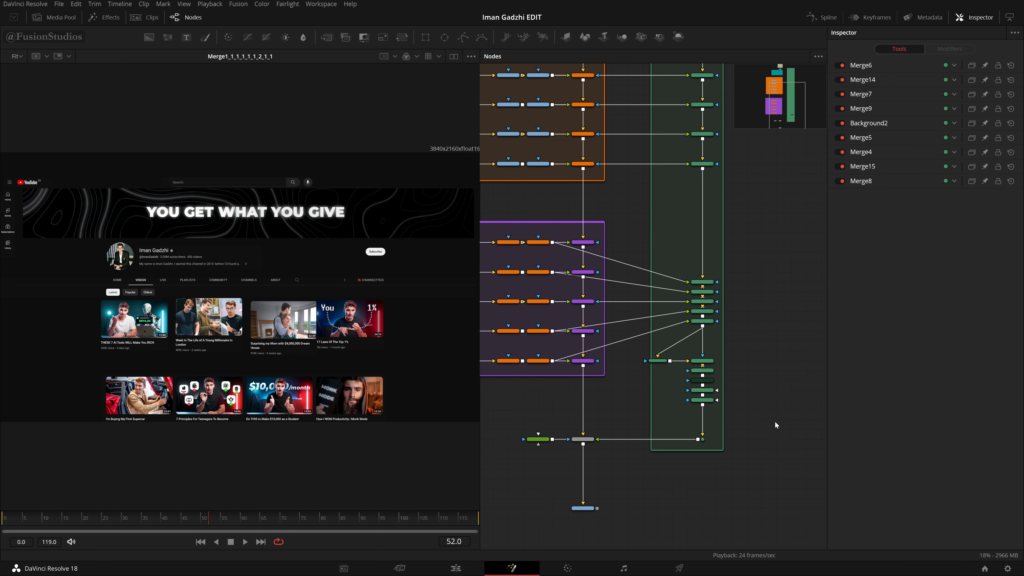
scroll(752, 351, up, 5)
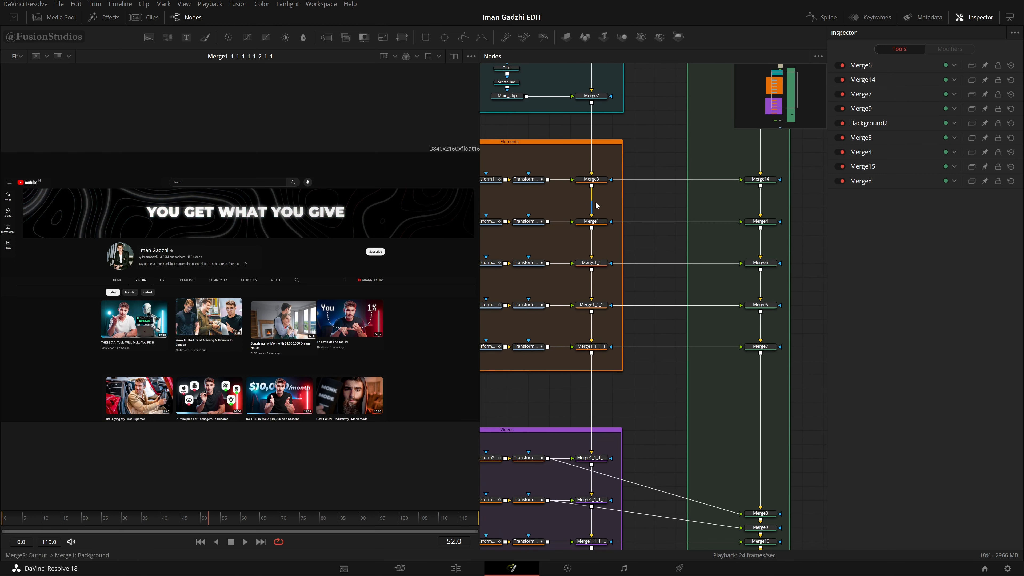
Step: Briefly select the Transform nodes across the Elements and Videos underlays, and play the animation they produce from the start
drag(649, 209, 679, 218)
drag(570, 208, 604, 215)
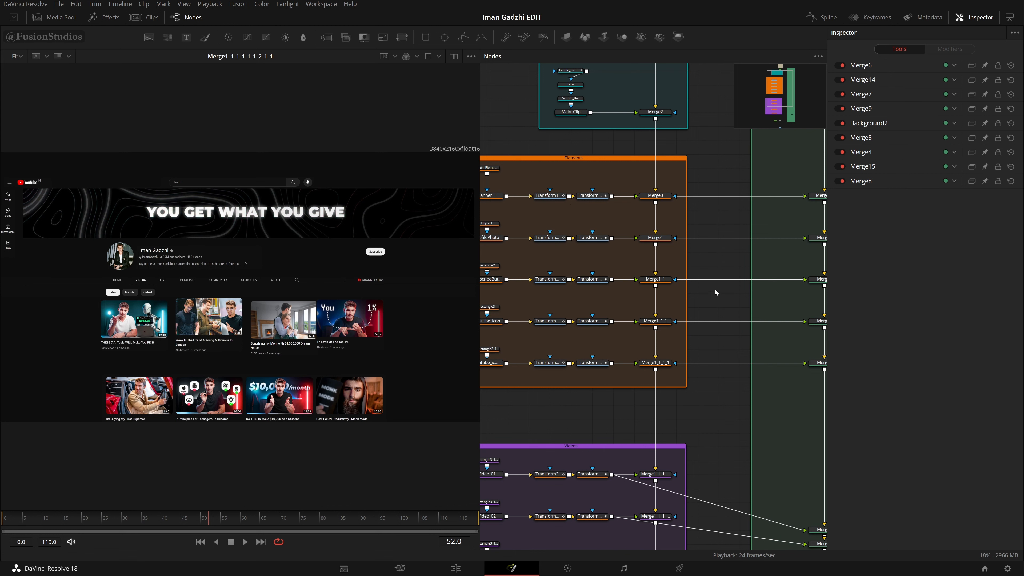
drag(704, 297, 657, 239)
drag(564, 117, 602, 497)
scroll(632, 372, up, 3)
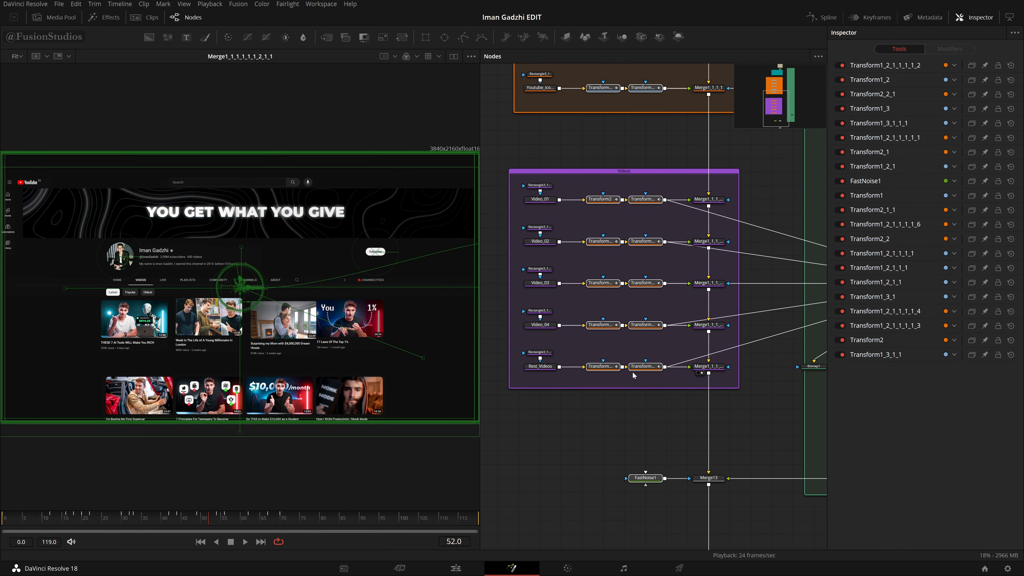
drag(658, 402, 585, 48)
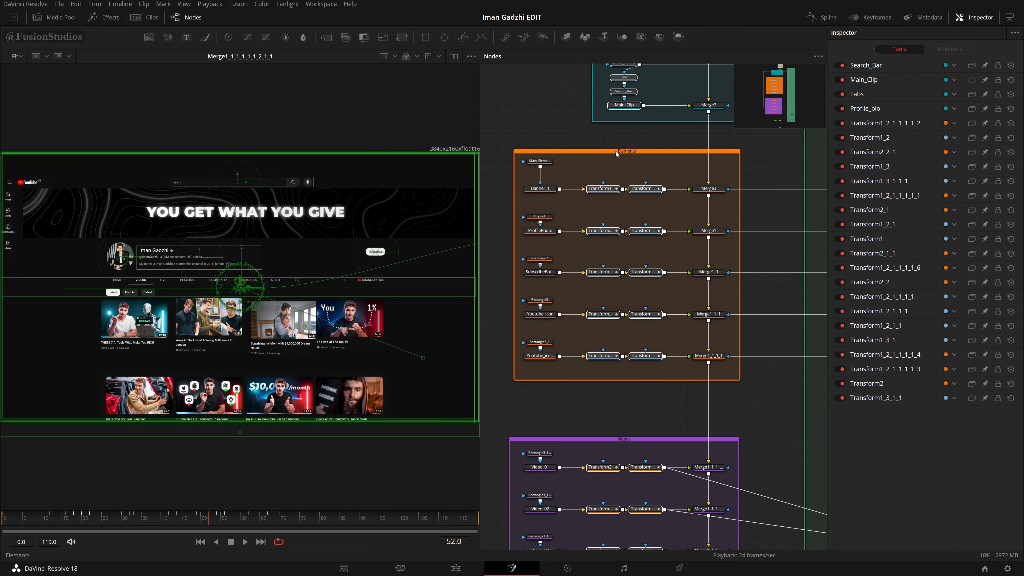
click(568, 133)
click(200, 542)
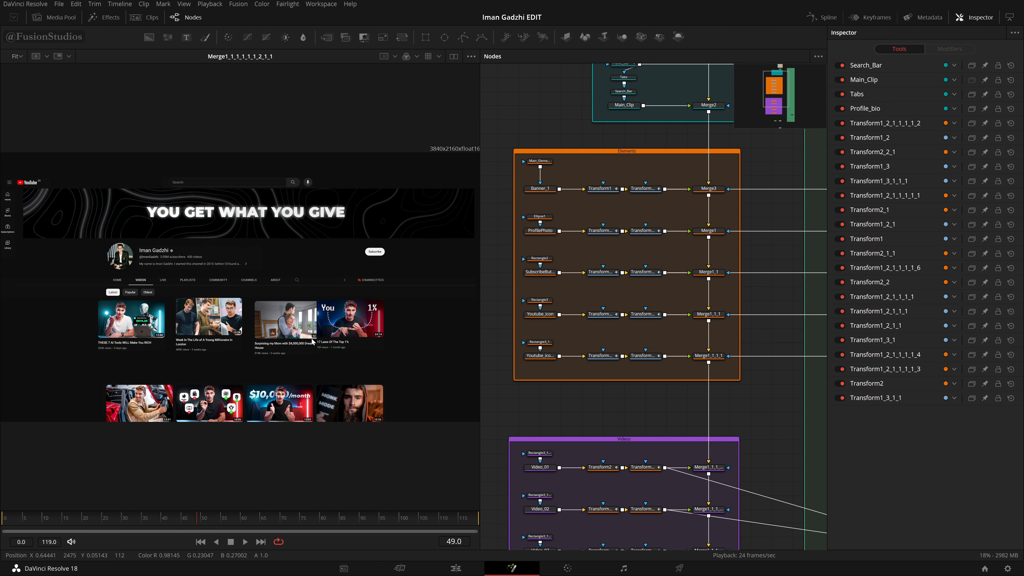
drag(643, 165, 597, 518)
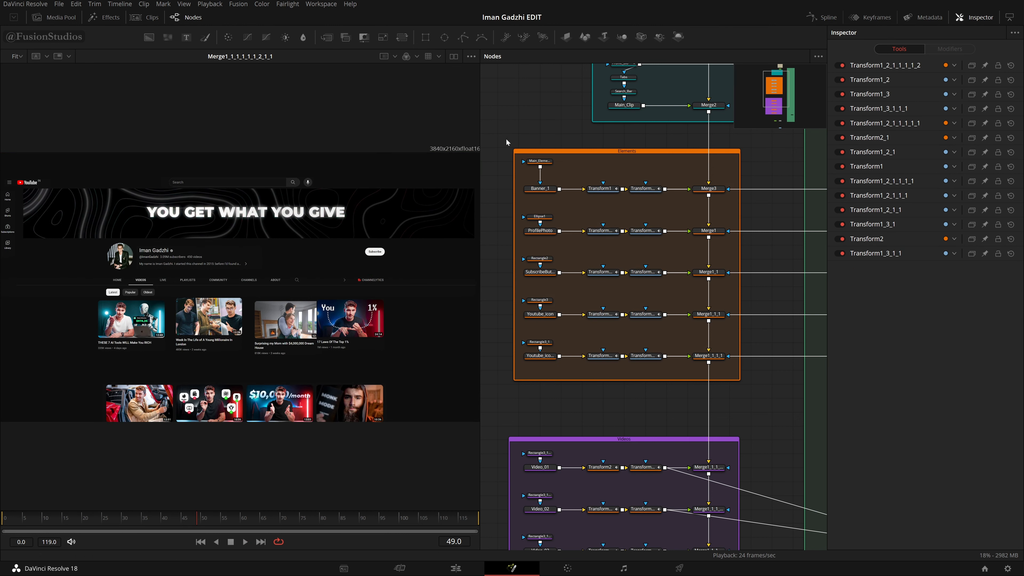
Step: Show Transform1 of Banner_1 in the viewer and play its keyframed slide-in animation from the first frame
drag(498, 140, 720, 215)
click(591, 170)
drag(601, 188, 428, 212)
click(603, 189)
key(space)
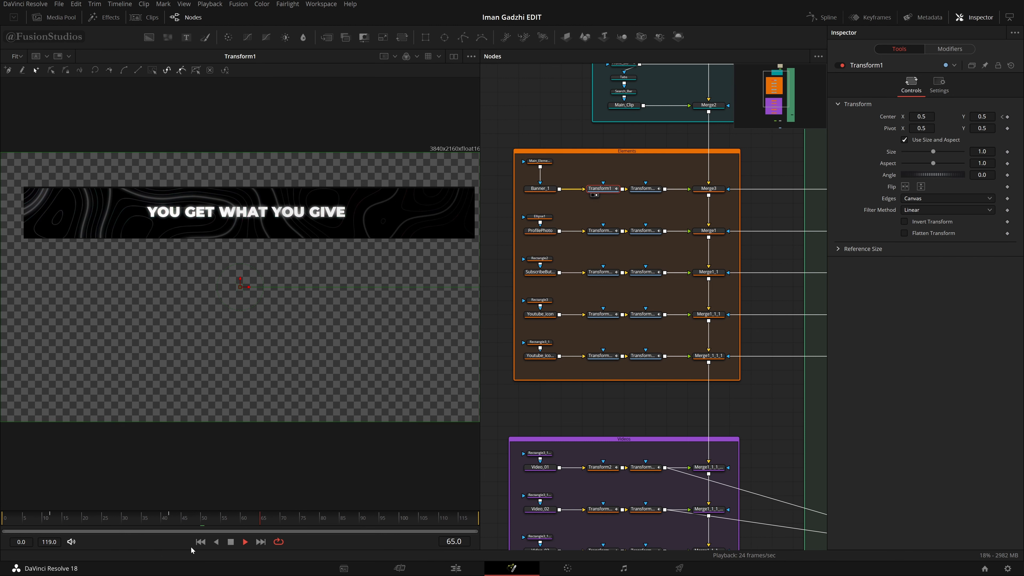
click(201, 542)
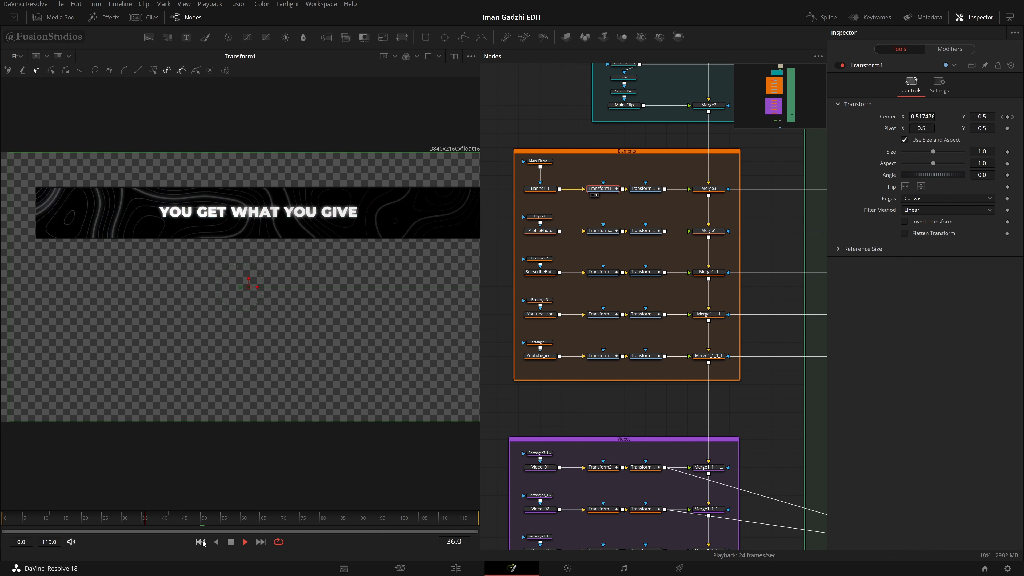
Step: Inspect the Perturb modifier on the second Transform node of Banner_1, and return to the node's own controls
click(645, 188)
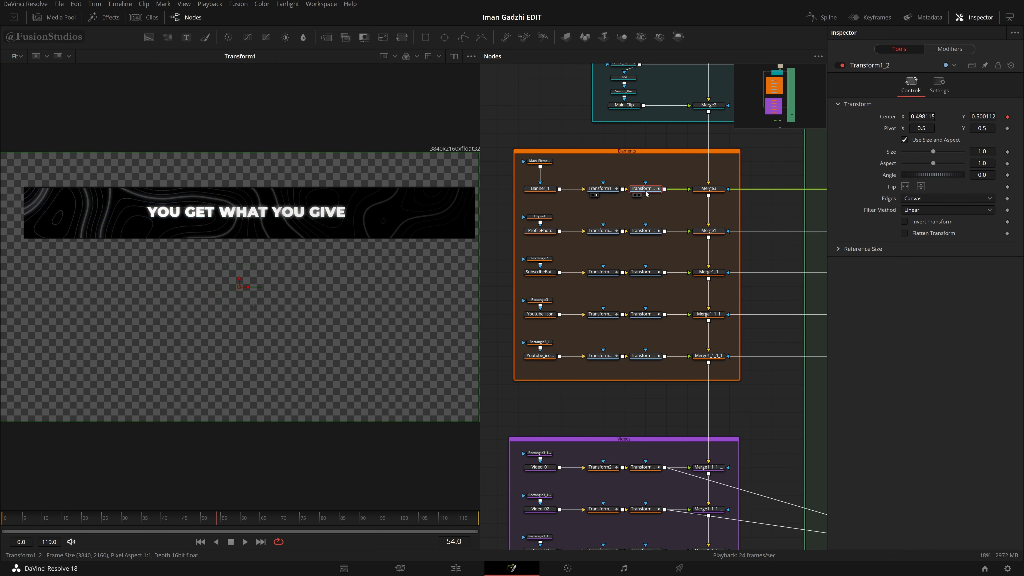
click(948, 51)
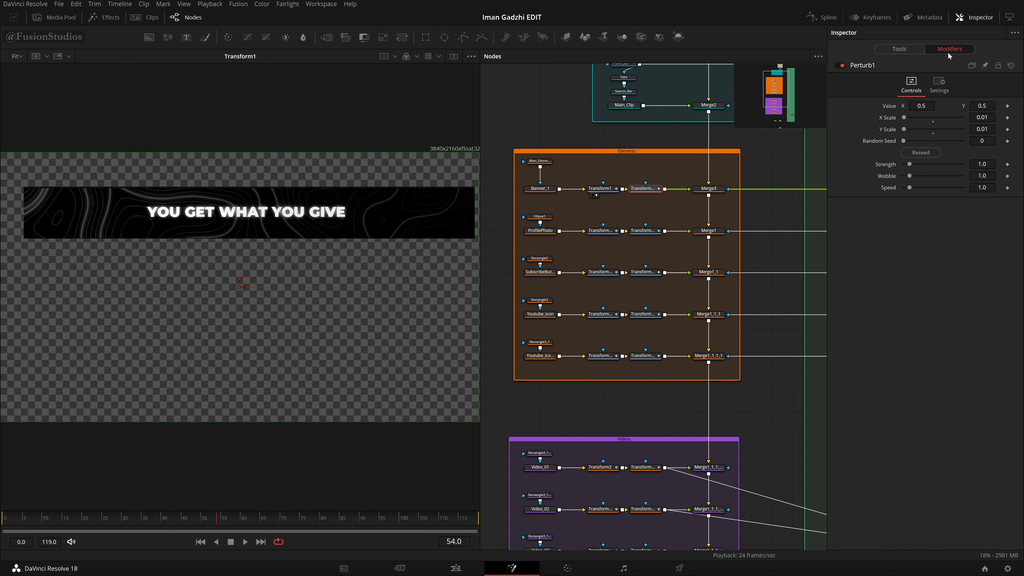
click(900, 49)
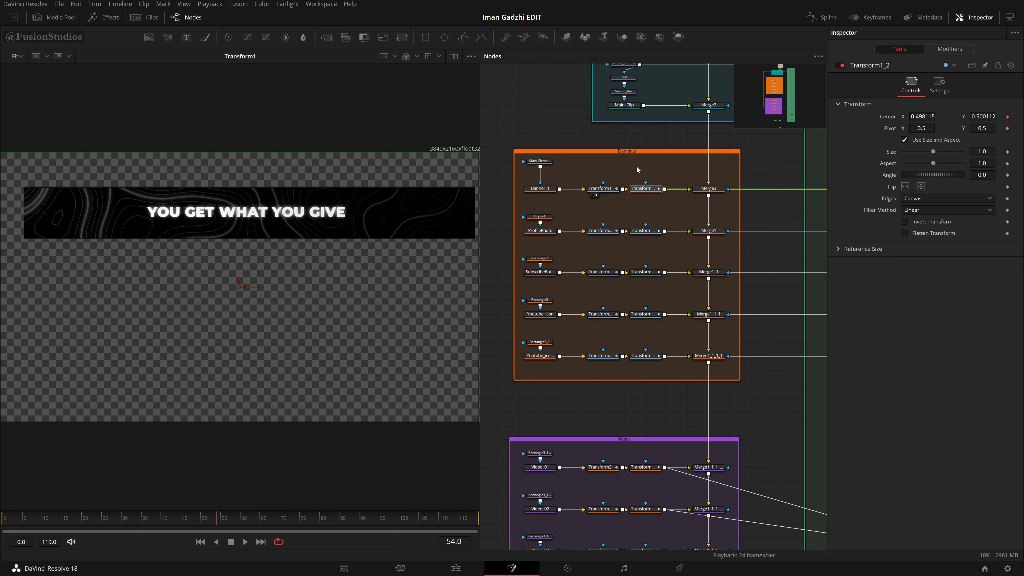
Step: Show Background1, Merge2 and each merge of the Elements underlay one after another in the viewer, following the main chain down
scroll(682, 160, up, 5)
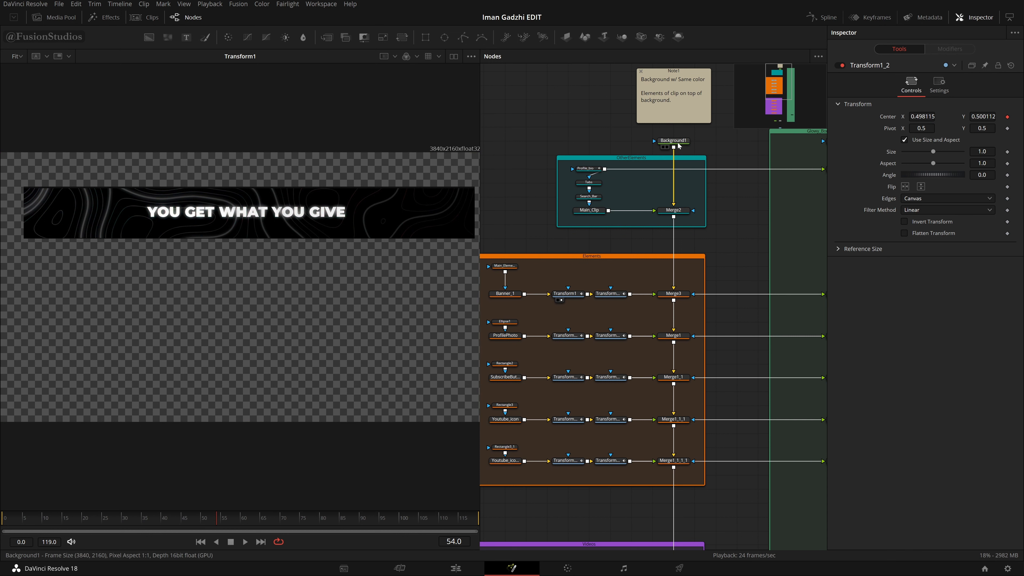
drag(677, 142, 363, 162)
key(1)
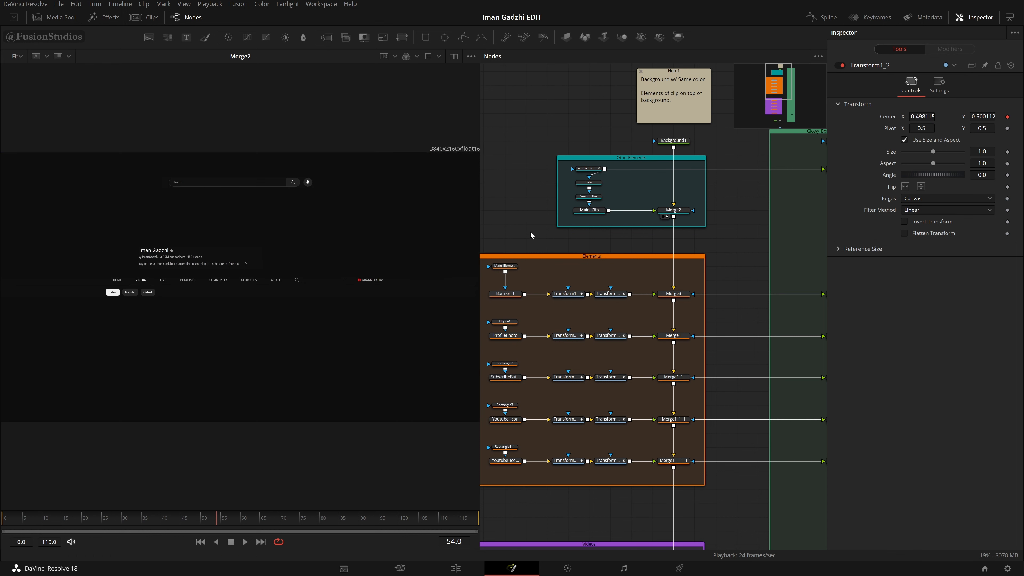
key(1)
key(1)
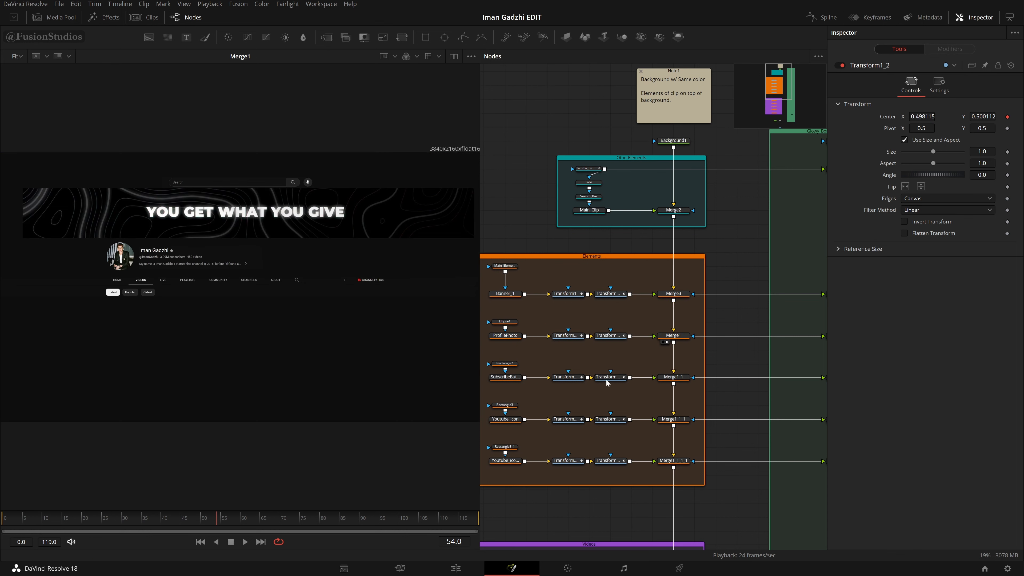
key(1)
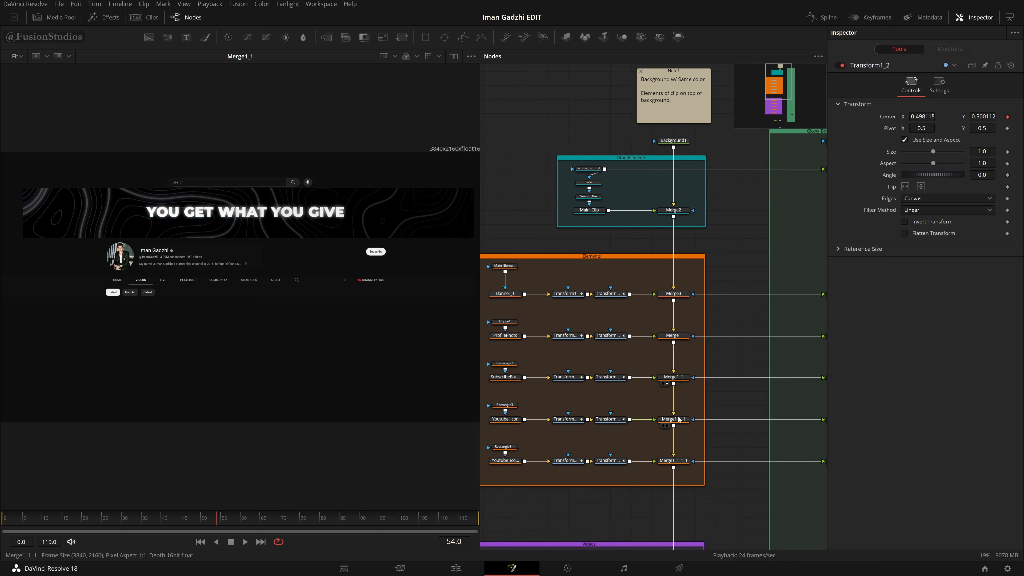
key(1)
scroll(685, 424, down, 4)
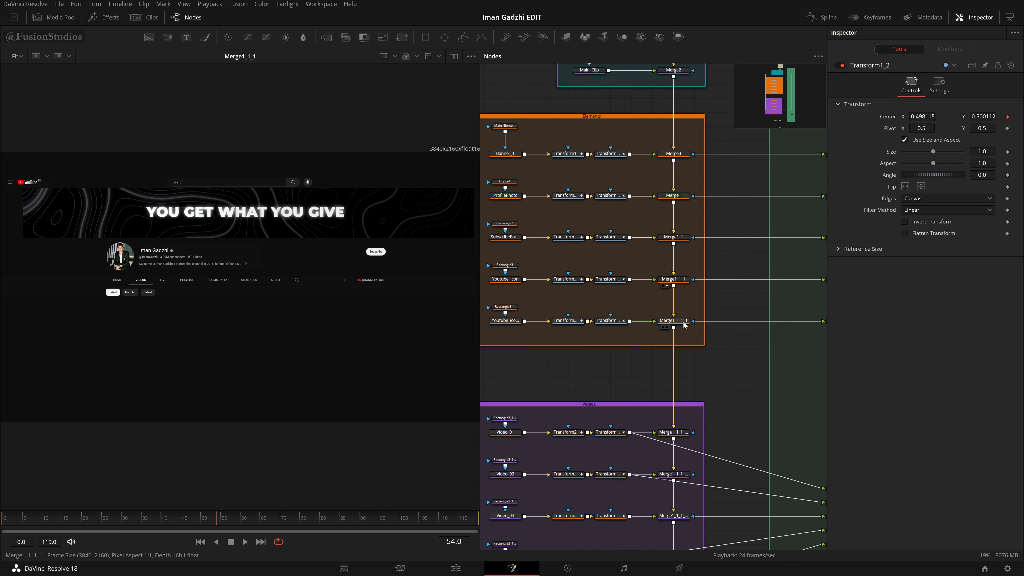
key(1)
Step: Continue down the main chain, showing each merge of the Videos underlay in the viewer until Rest_Videos is added
scroll(727, 393, down, 3)
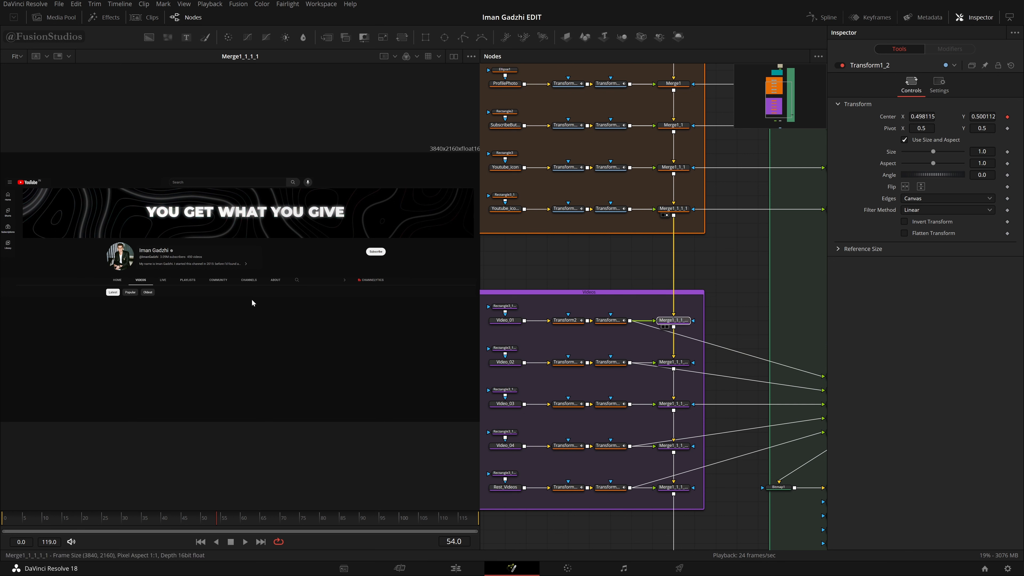
key(1)
key(1)
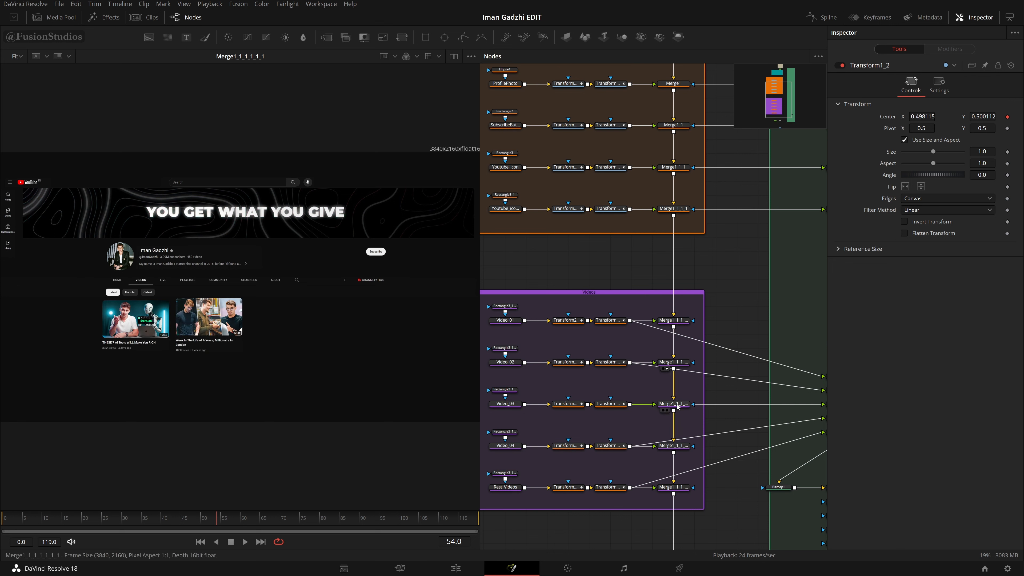
key(1)
scroll(678, 399, down, 3)
key(1)
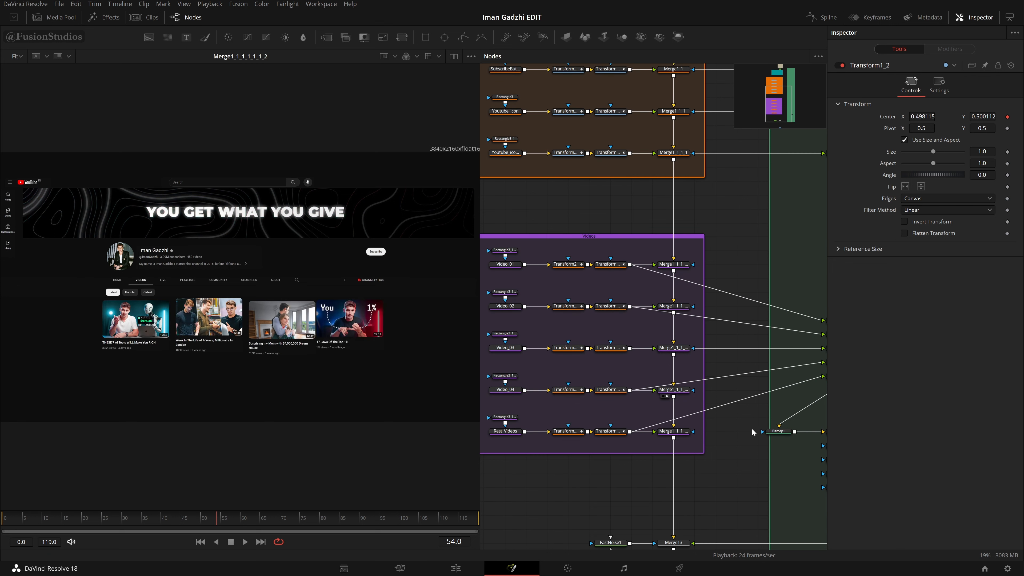
key(1)
Step: Show Merge13 in the viewer, examine the outlines around the page elements up close, and locate the green branch feeding it
scroll(643, 347, up, 10)
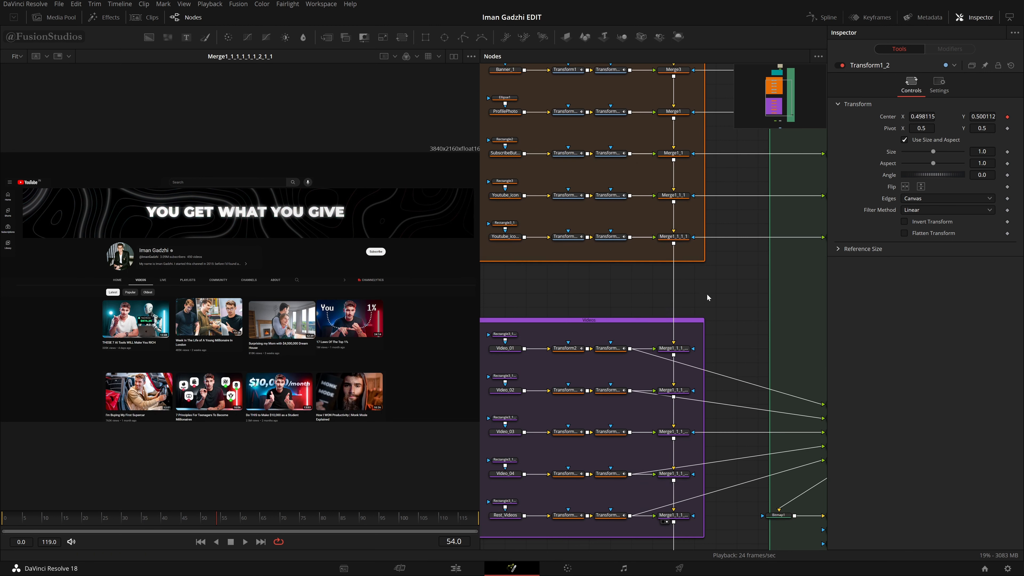
scroll(752, 378, up, 7)
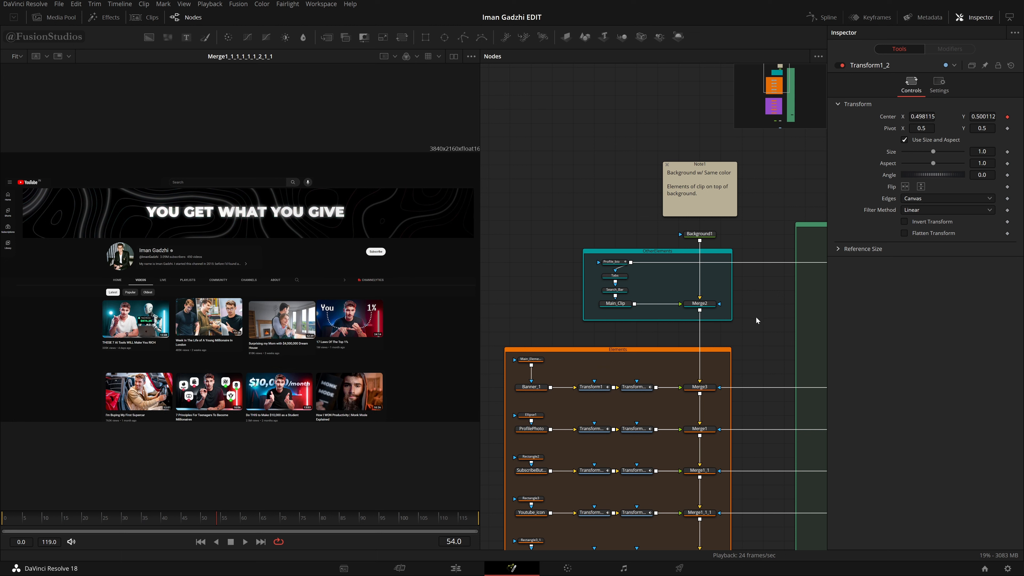
scroll(757, 318, down, 3)
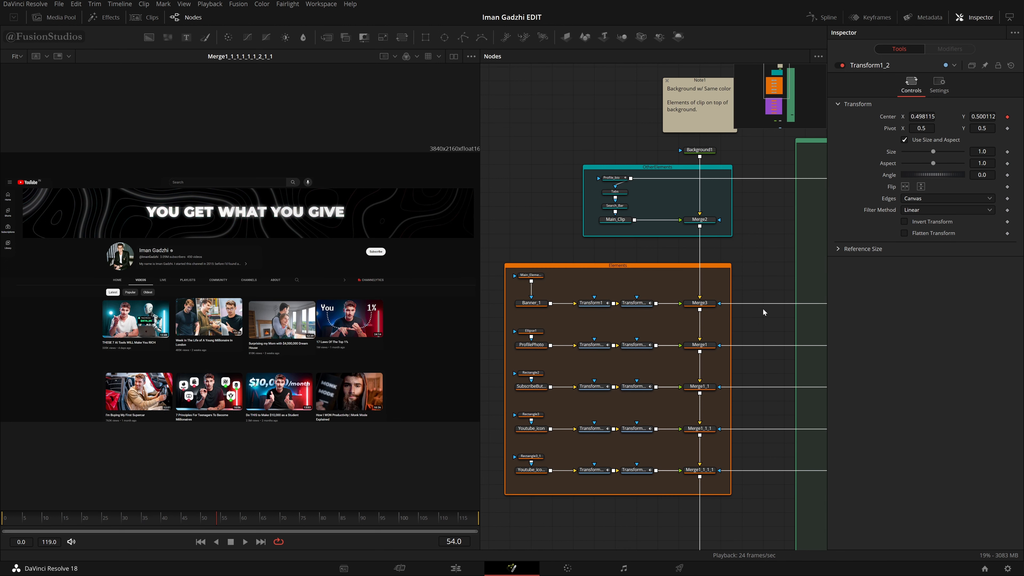
ctrl+scroll(766, 300, down, 3)
scroll(767, 300, down, 9)
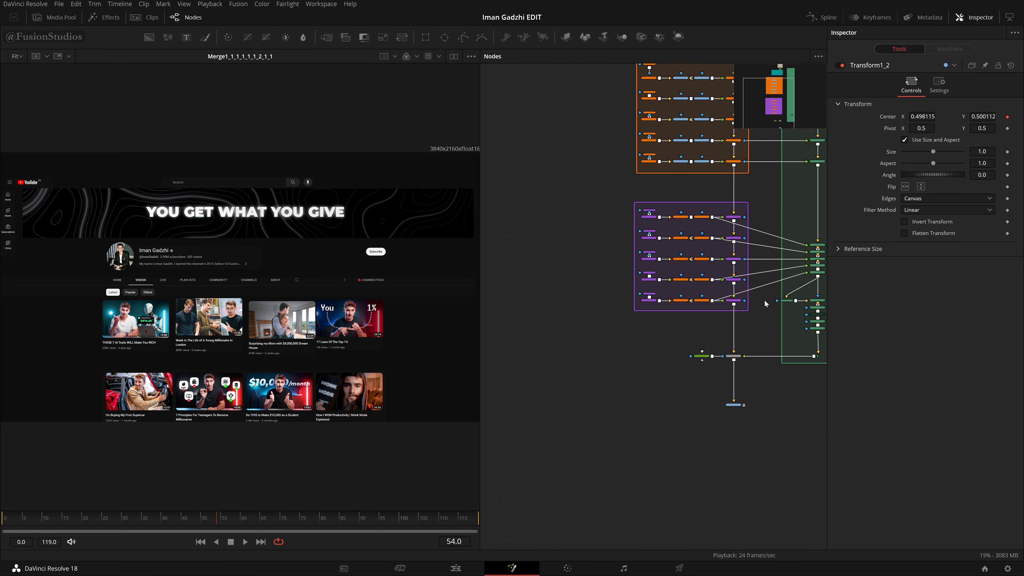
ctrl+scroll(764, 299, up, 3)
click(692, 362)
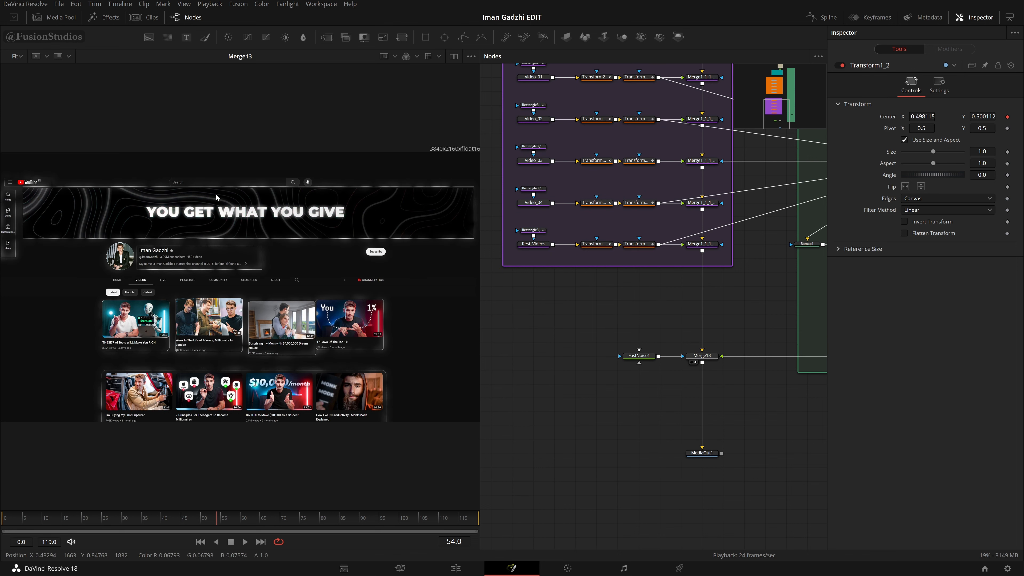
ctrl+scroll(218, 193, up, 2)
ctrl+scroll(244, 251, down, 1)
drag(705, 282, 475, 412)
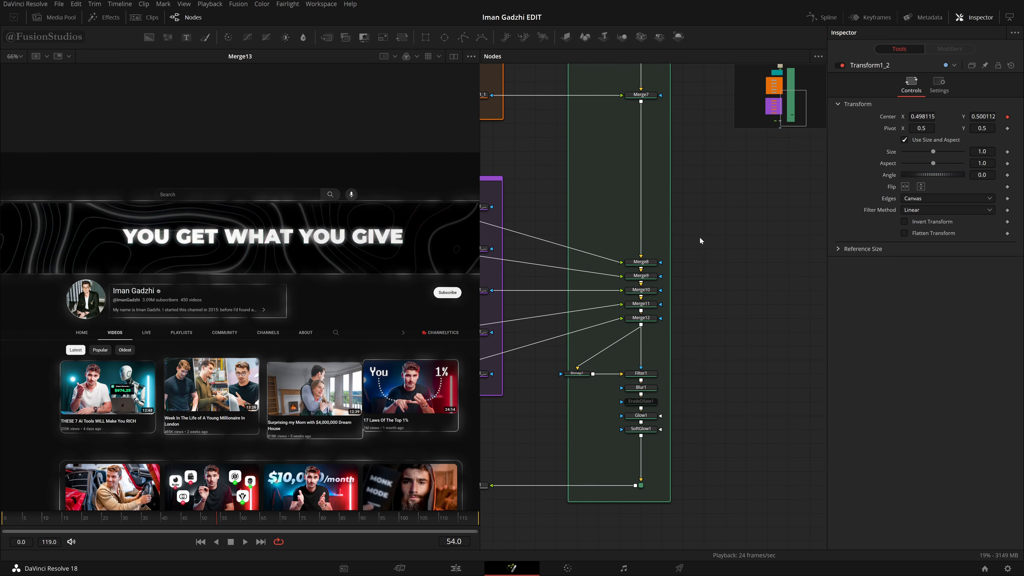
Step: Show Filter1 of the green outline branch in the viewer and examine the whole frame of extracted edges
drag(701, 241, 753, 143)
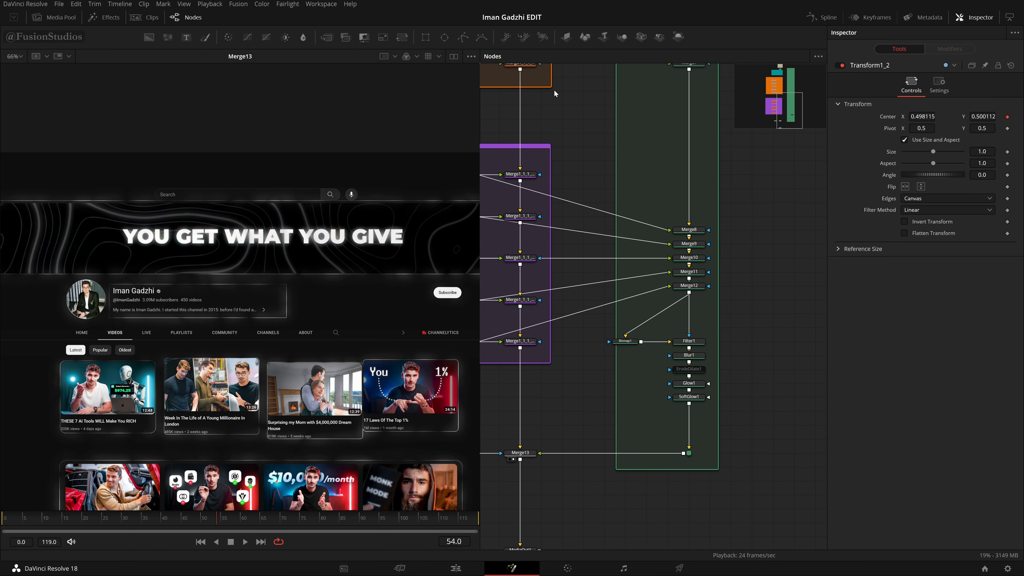
ctrl+scroll(739, 312, up, 2)
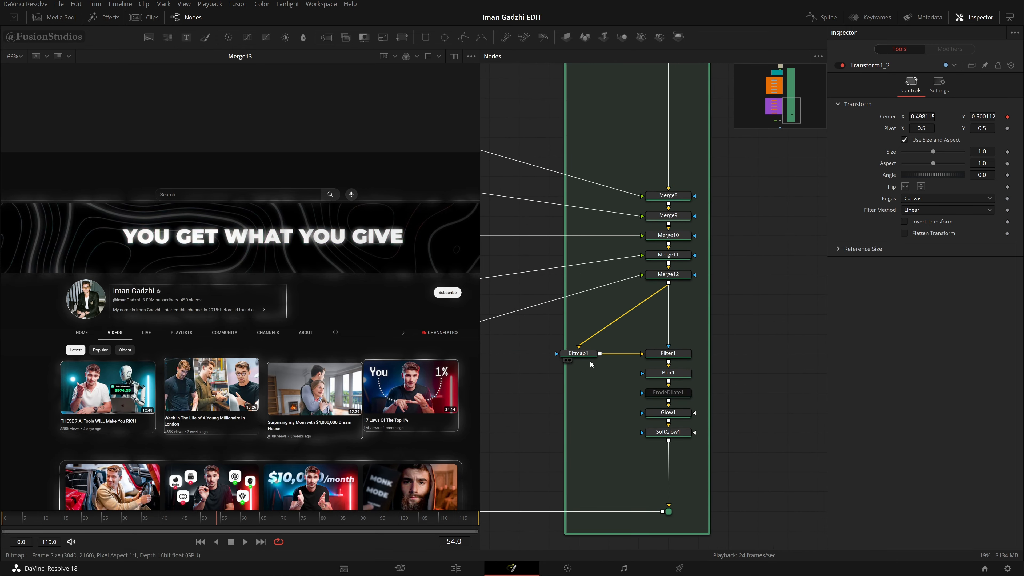
key(2)
key(2)
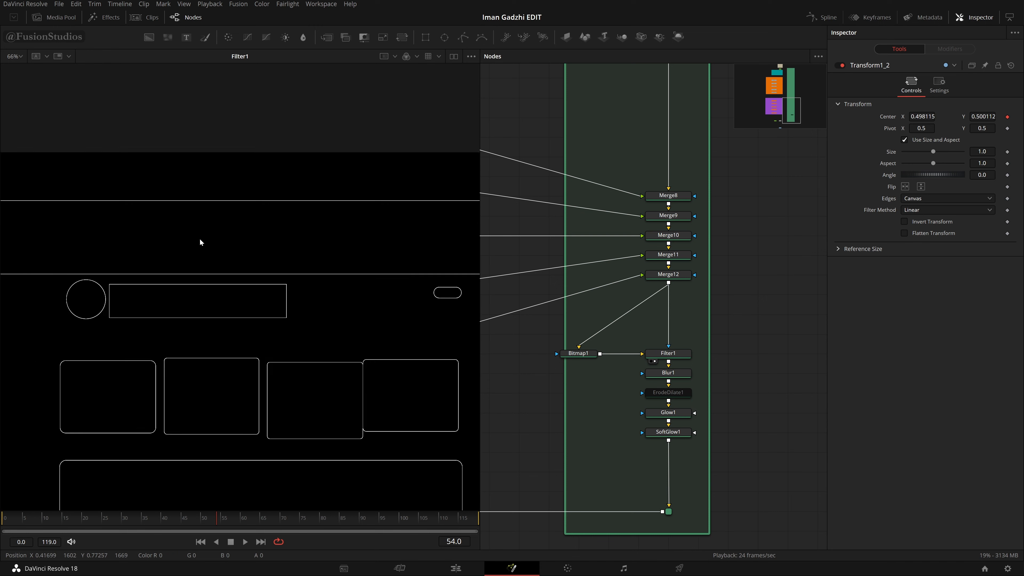
scroll(265, 233, down, 2)
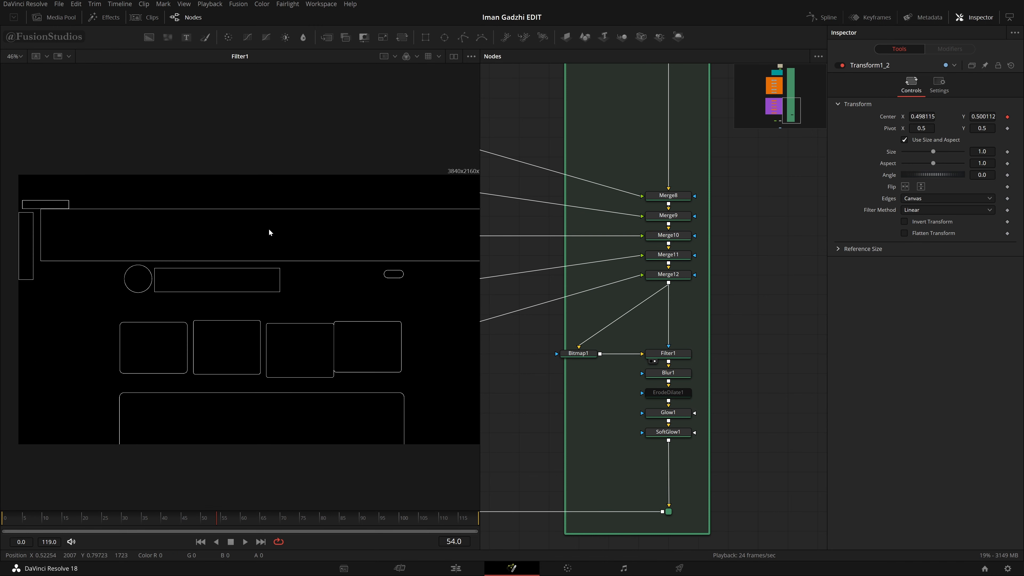
key(ctrl+f)
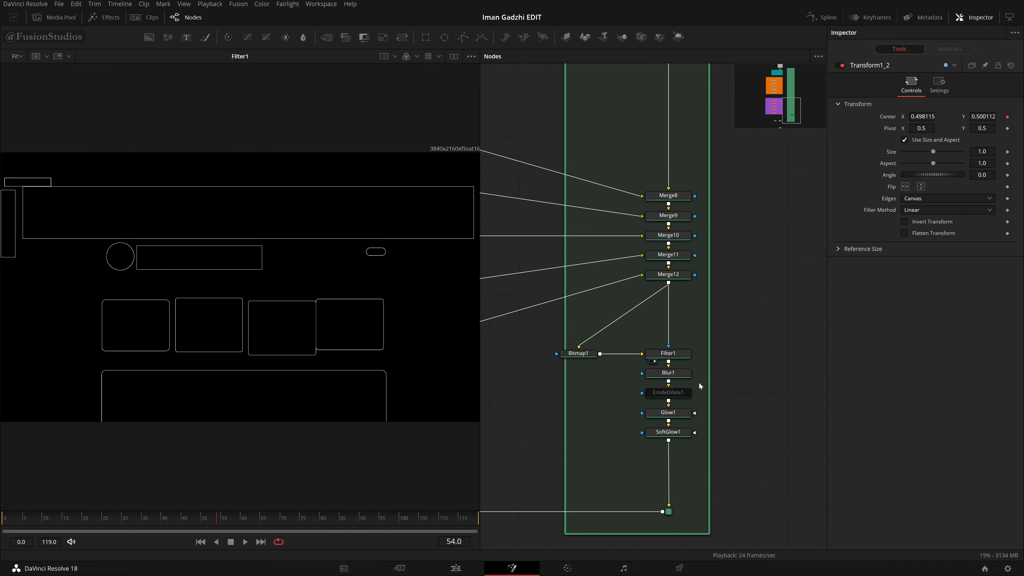
Step: Follow the outline branch down, showing Blur1, Glow1 and SoftGlow1 in the viewer and inspecting Blur1's settings
key(2)
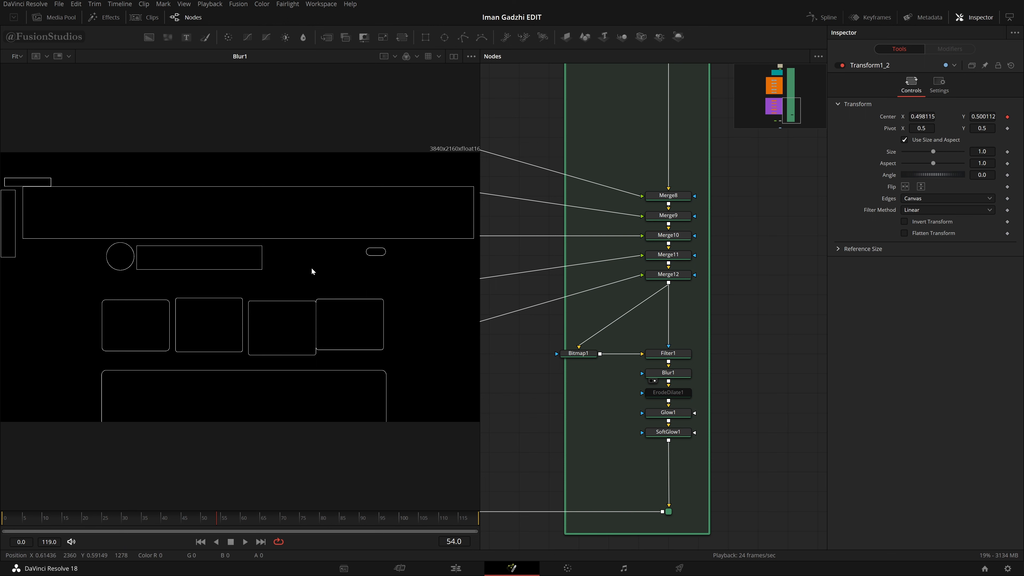
click(668, 373)
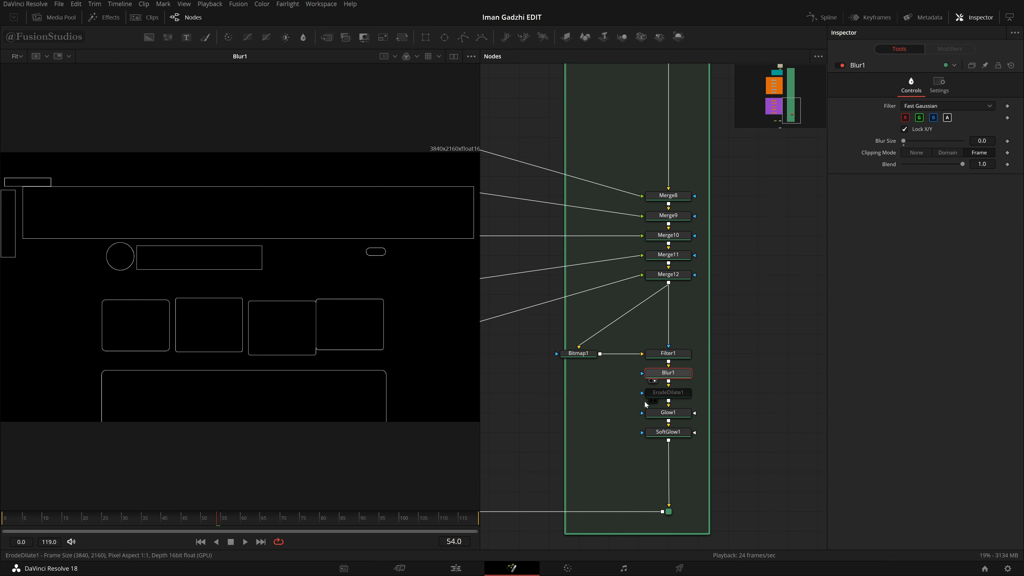
scroll(699, 425, down, 1)
click(655, 392)
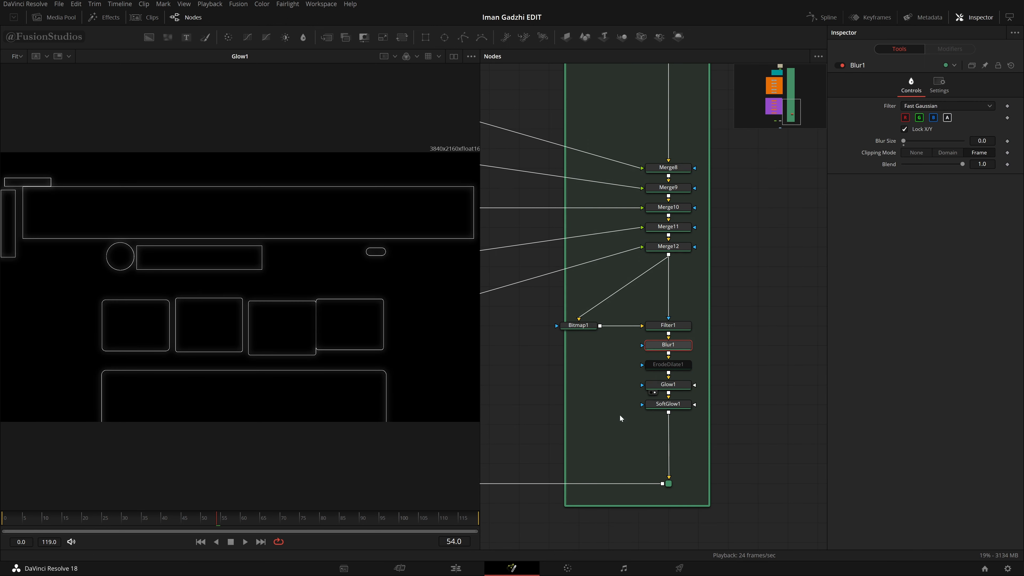
click(654, 412)
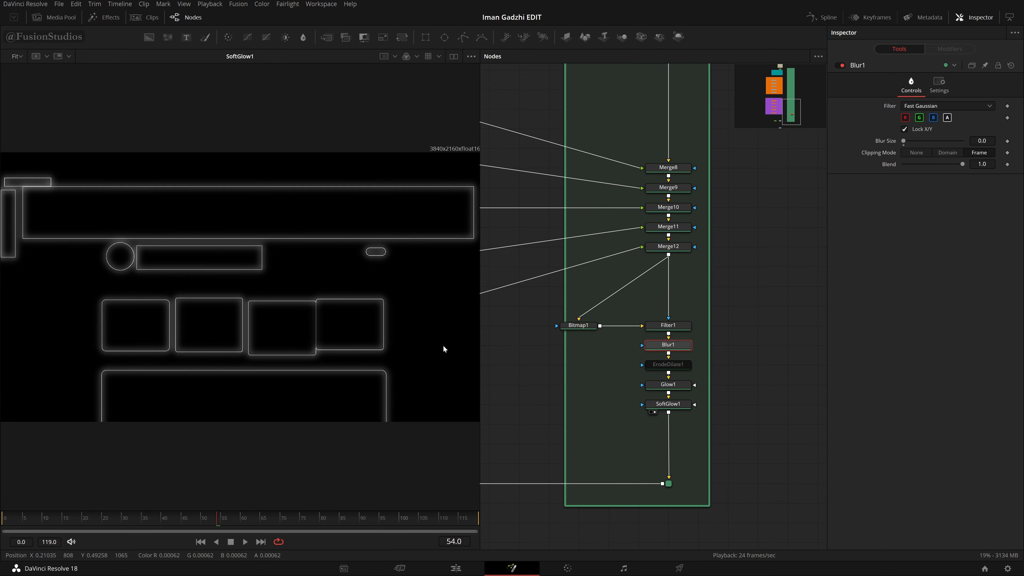
Step: Show Merge13 with FastNoise1 disconnected from its mask input, reconnect the noise, and view FastNoise1 and Merge13 for comparison
drag(689, 371, 864, 252)
click(591, 371)
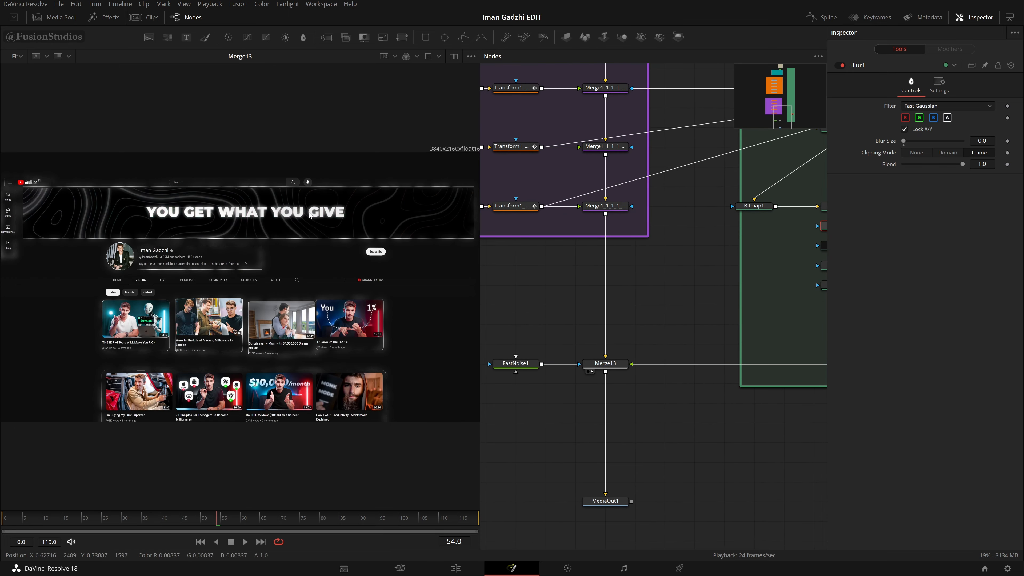
drag(573, 363, 510, 434)
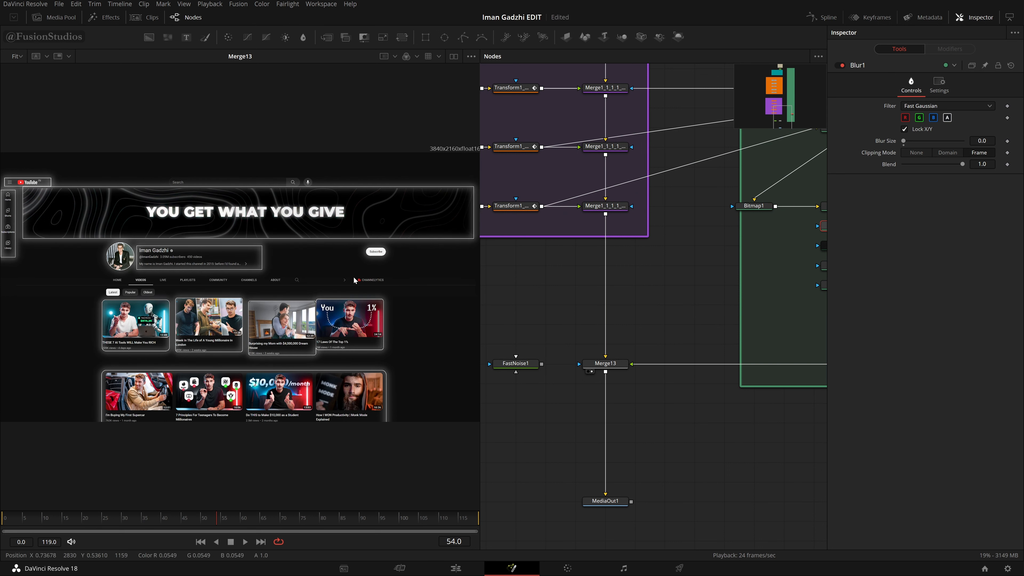
key(ctrl+s)
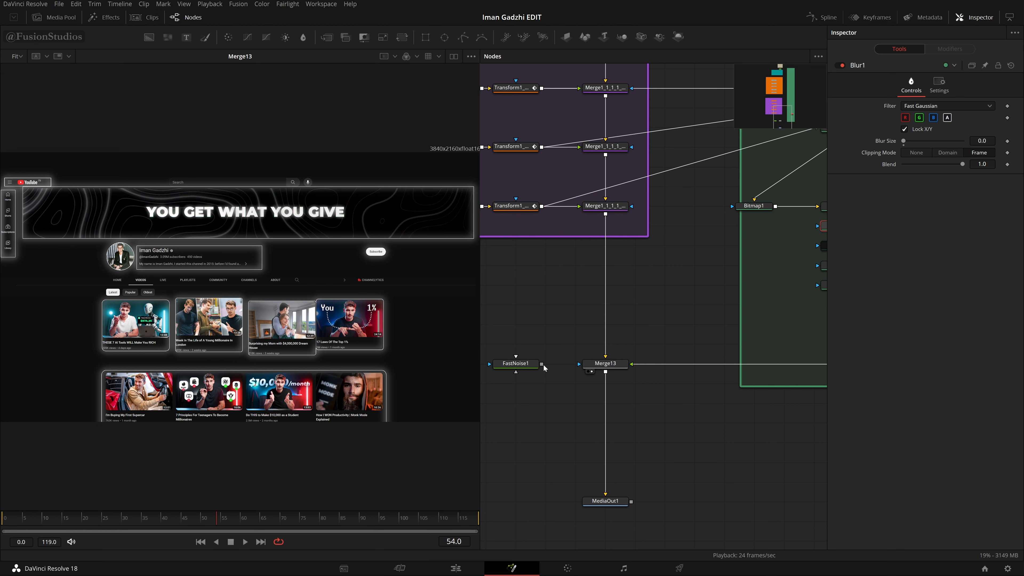
drag(543, 364, 258, 238)
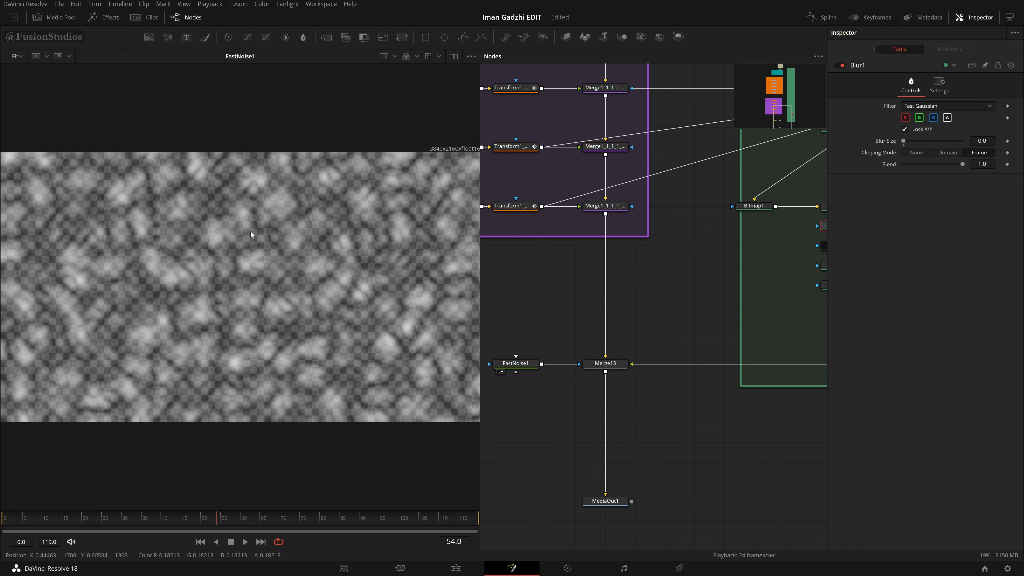
drag(605, 362, 208, 327)
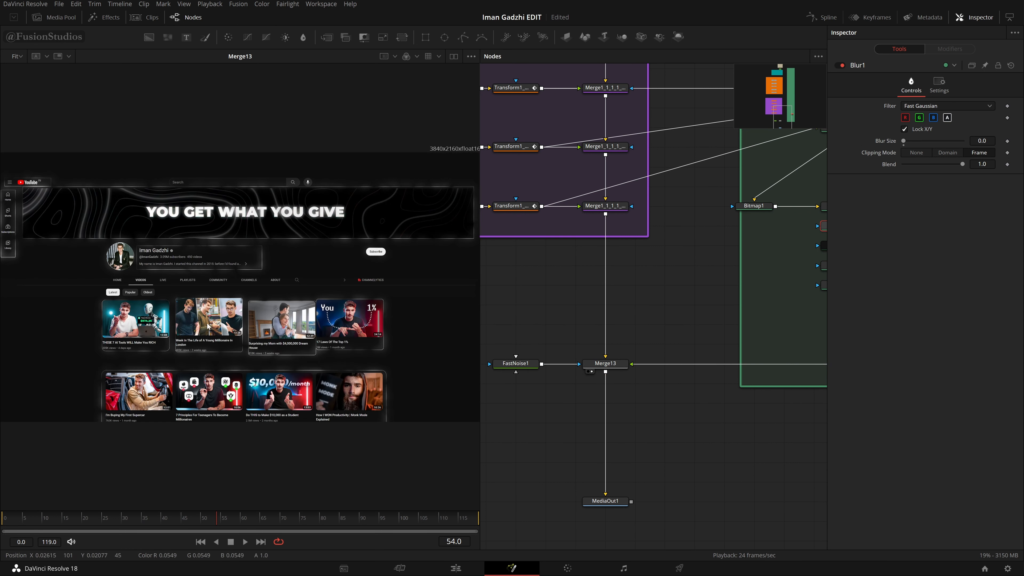
Step: Show MediaOut1 in the viewer and review the Videos and Elements underlays in a wider node graph
drag(605, 500, 337, 282)
scroll(534, 330, down, 5)
drag(615, 326, 664, 377)
scroll(664, 377, up, 2)
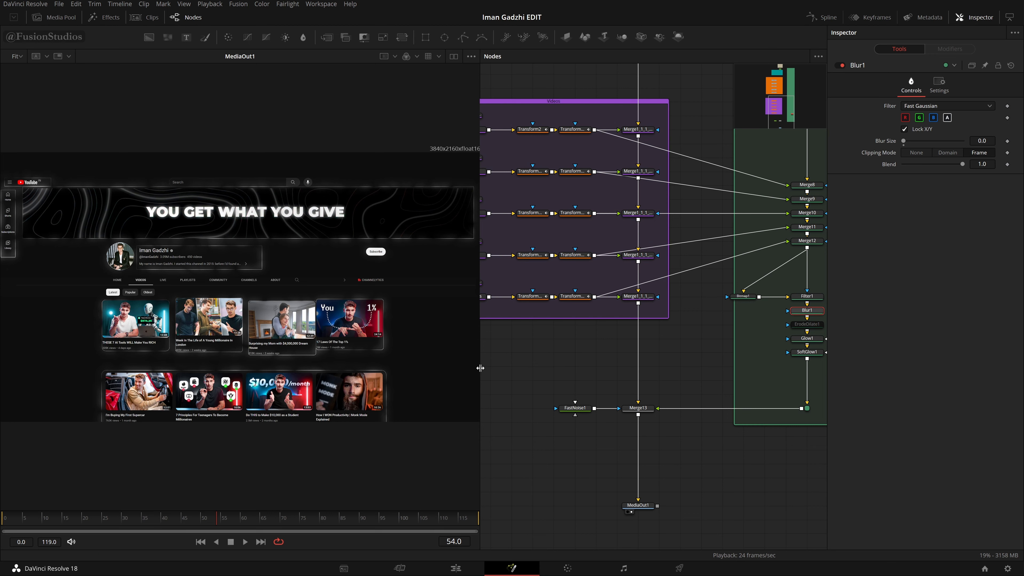
drag(480, 368, 426, 370)
drag(512, 377, 555, 422)
scroll(564, 425, up, 5)
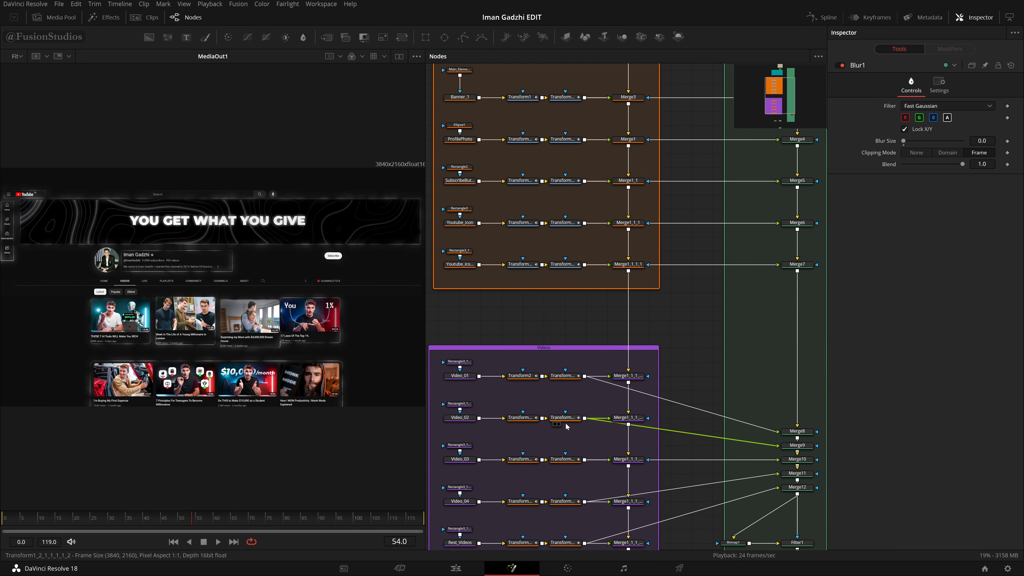
scroll(567, 426, up, 3)
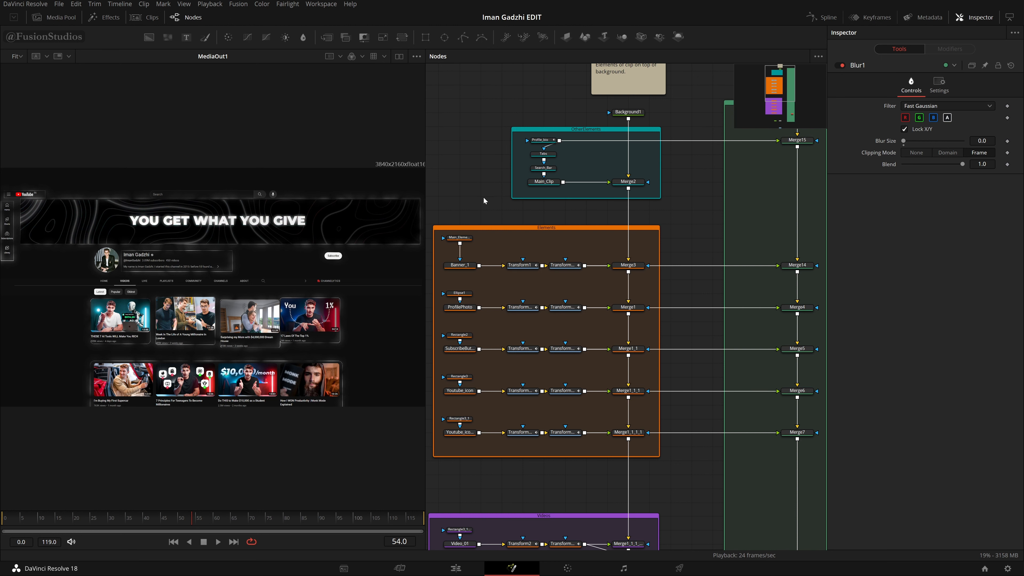
scroll(648, 261, down, 3)
scroll(648, 262, up, 1)
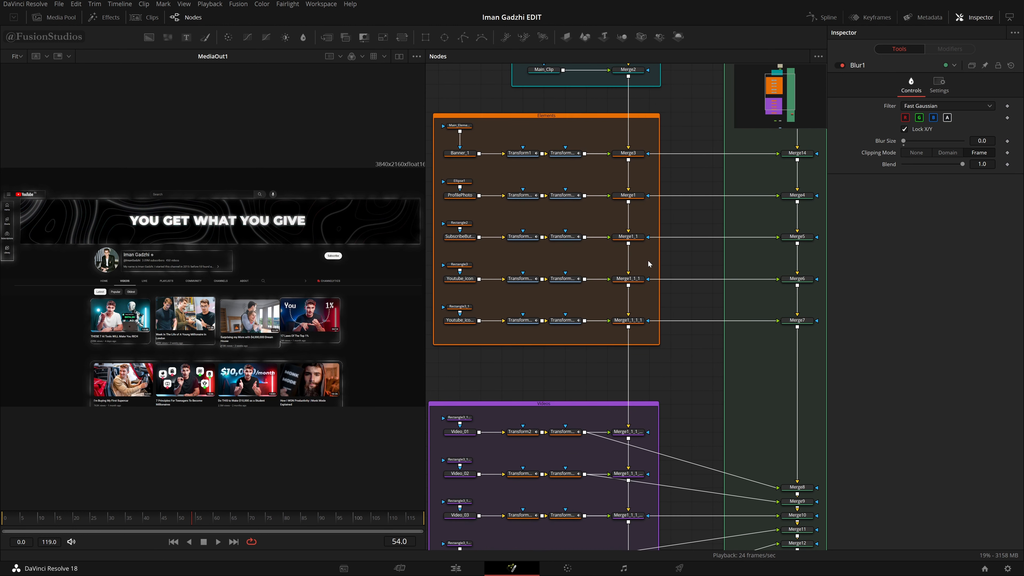
Step: Select all Transform nodes of the Elements underlay and inspect Transform1 of Banner_1, clearing the selection at the end
drag(513, 128, 565, 383)
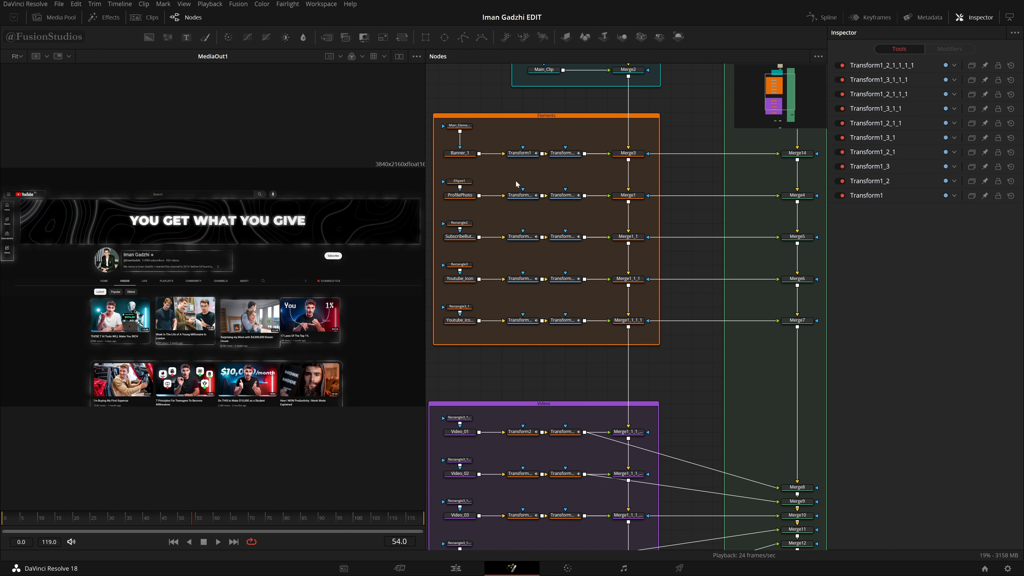
click(520, 153)
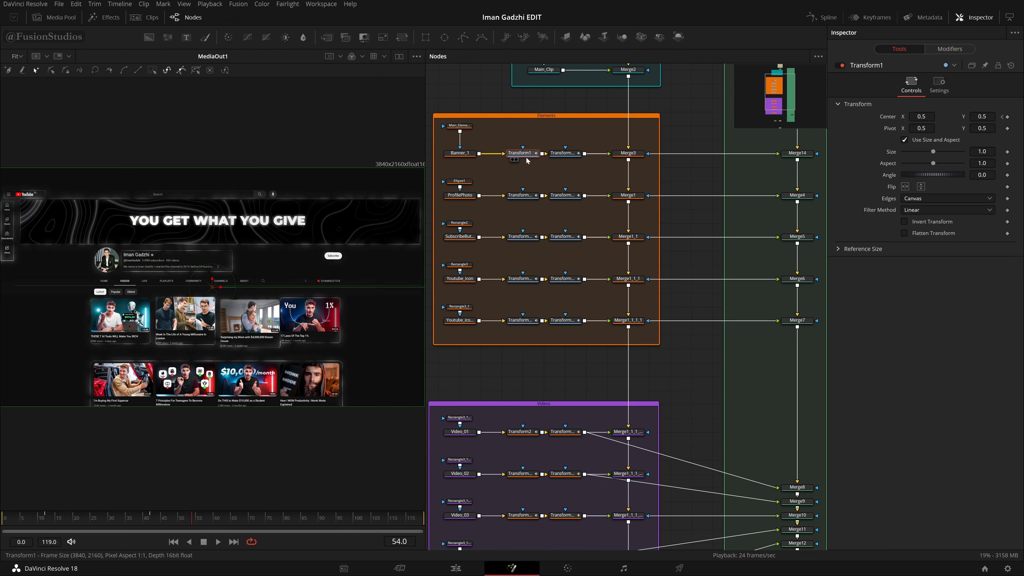
click(697, 364)
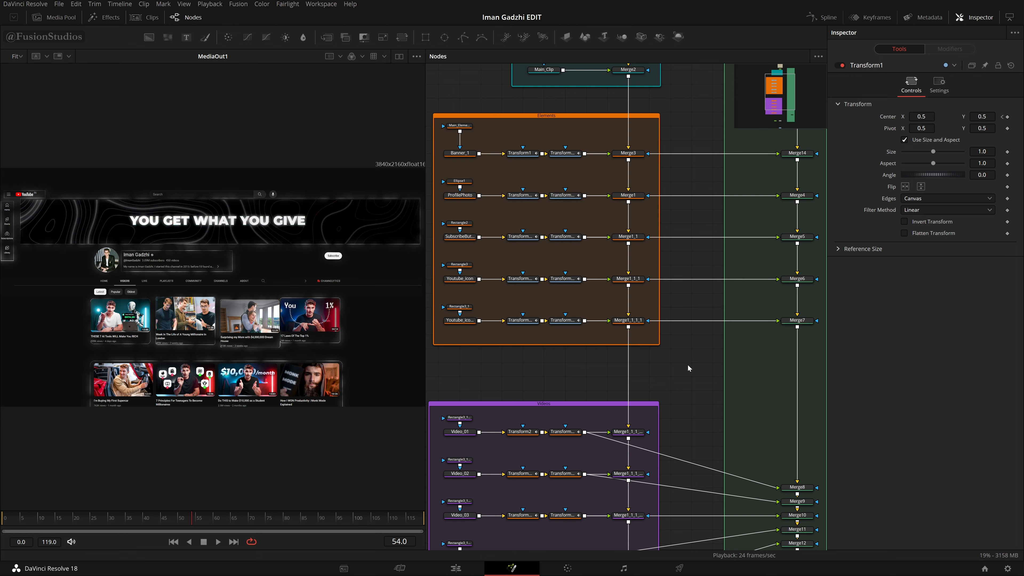
Step: Show Main_Clip in the viewer and turn its Profile_bio, Tabs and Search_Bar masks off and on again
scroll(687, 366, down, 2)
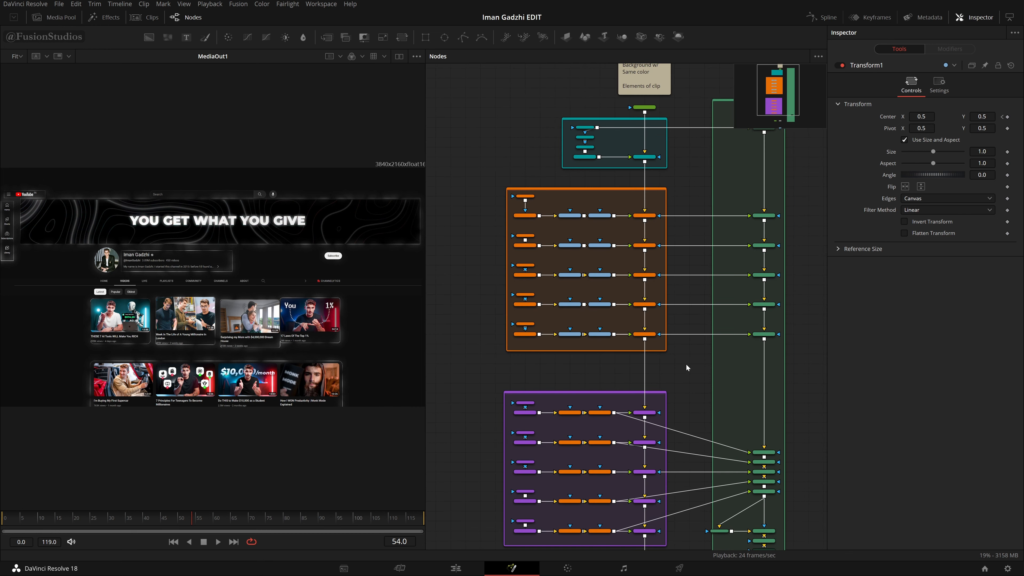
scroll(621, 296, up, 3)
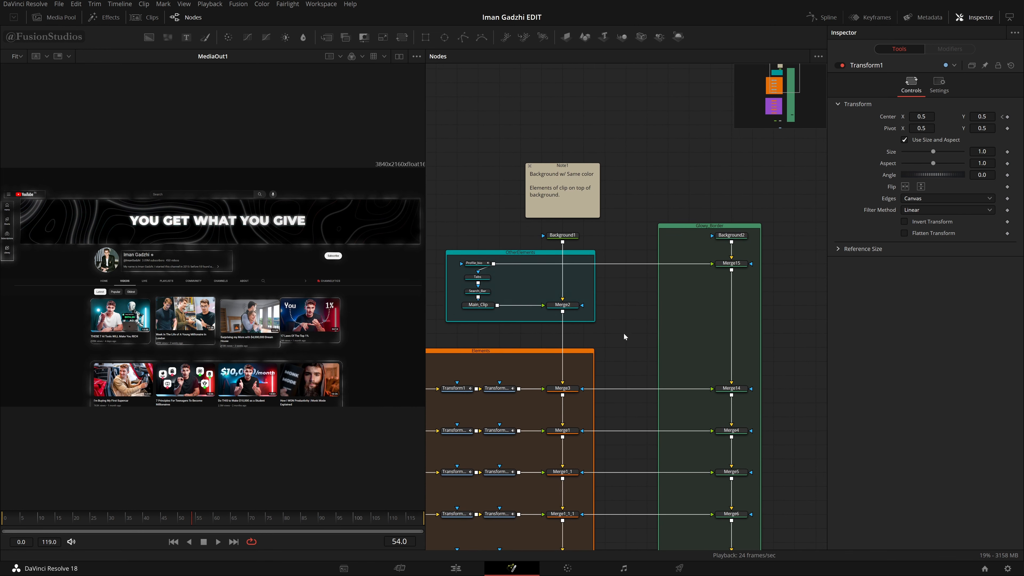
drag(478, 304, 214, 273)
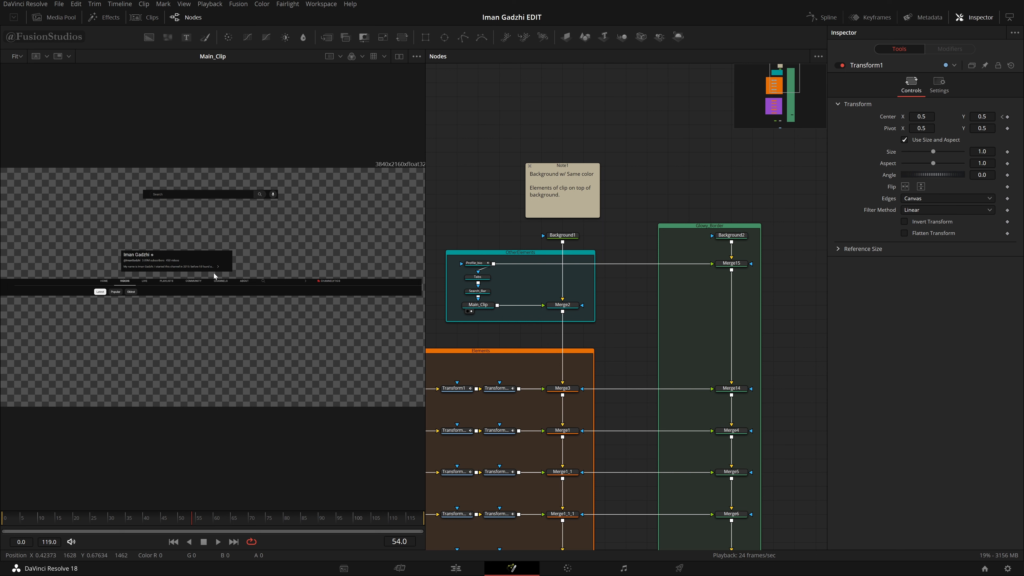
drag(457, 260, 489, 300)
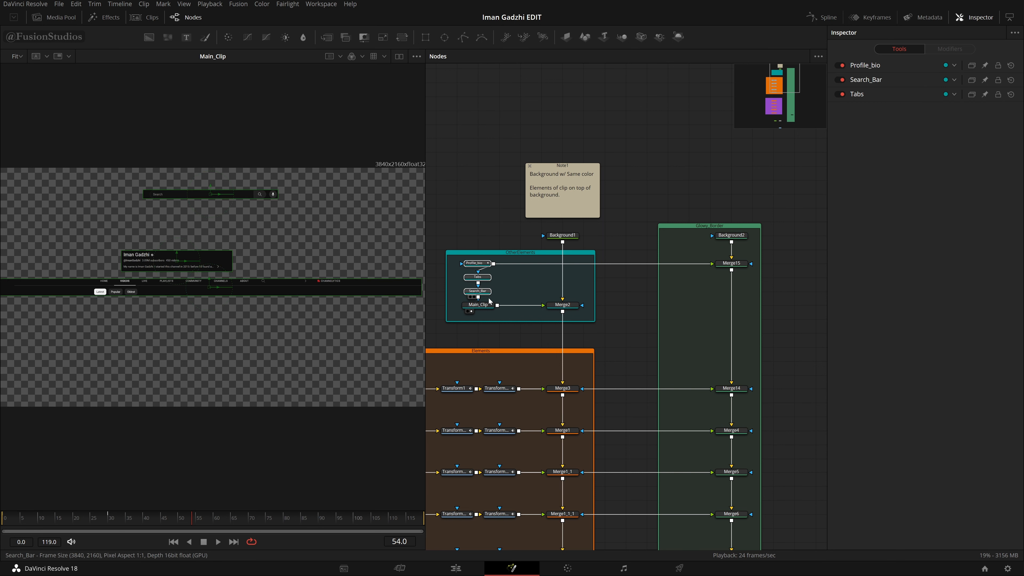
key(ctrl+p)
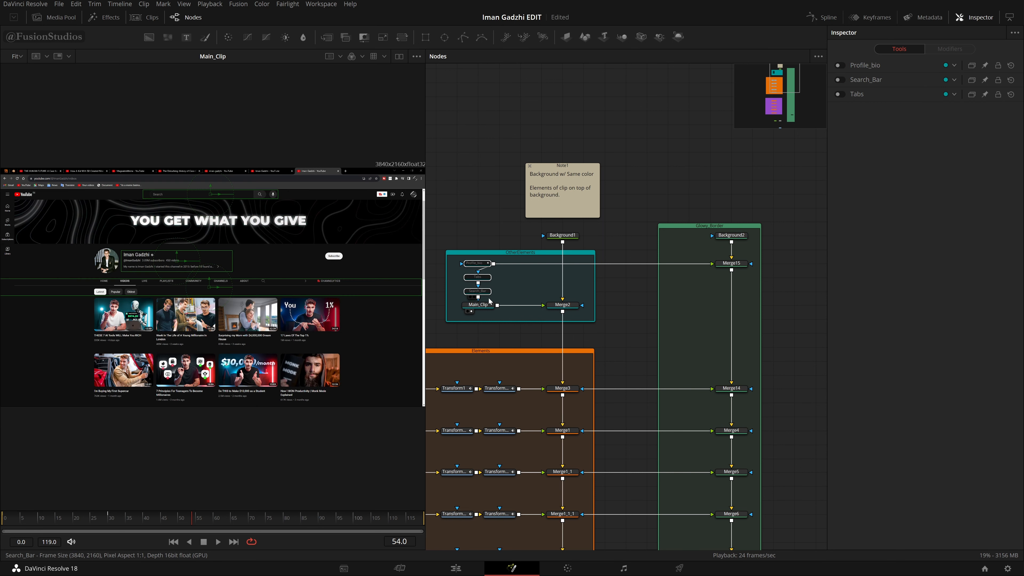
key(ctrl+p)
Step: Go to an empty area of the node graph and open the media pool
drag(664, 304, 637, 254)
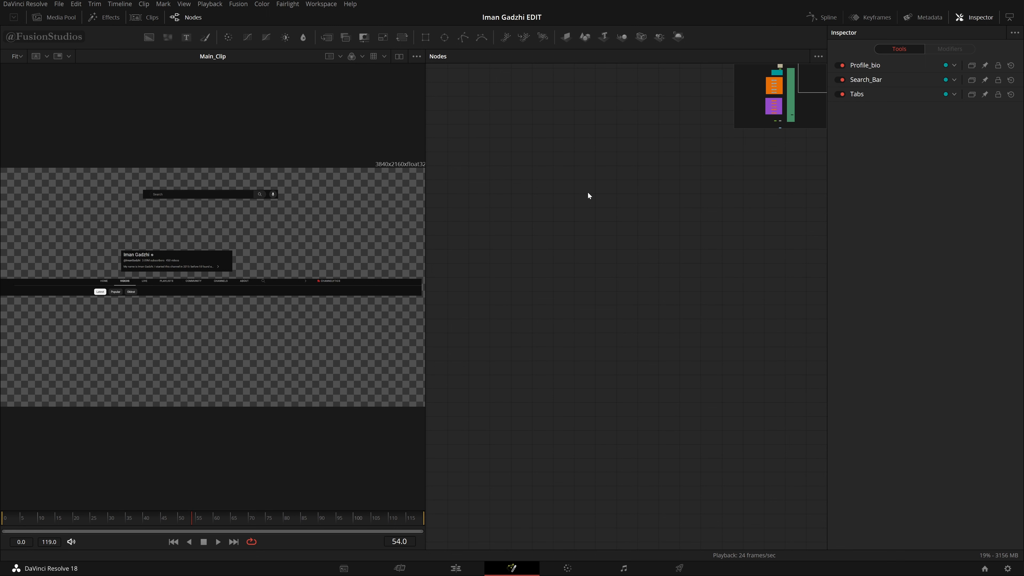
click(69, 17)
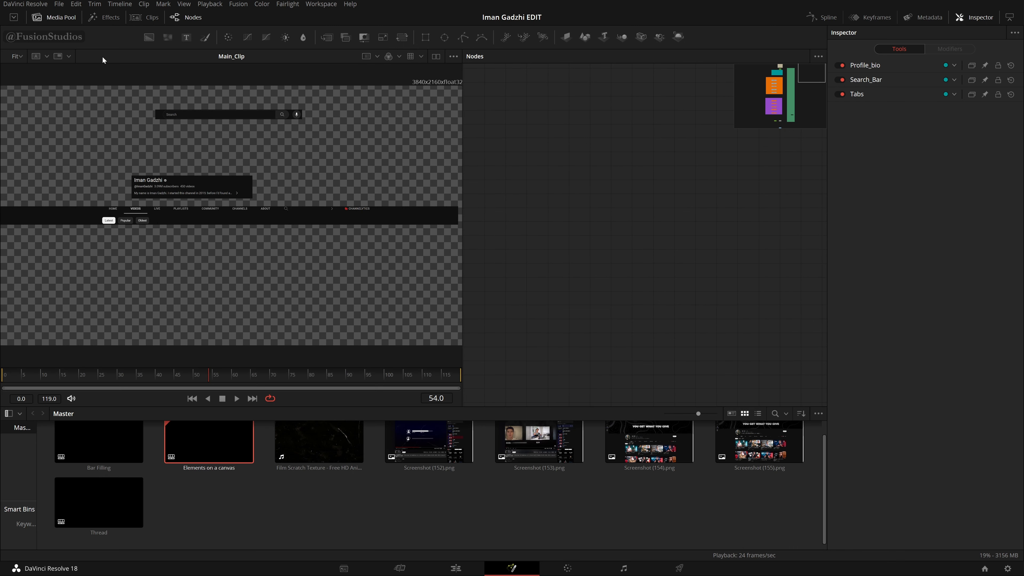
scroll(531, 468, up, 1)
click(508, 530)
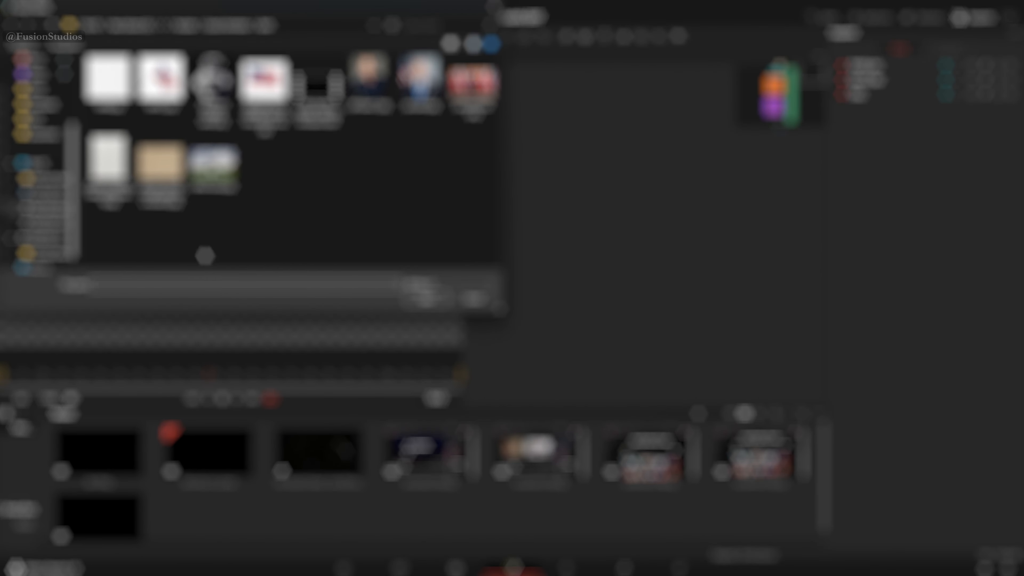
click(36, 208)
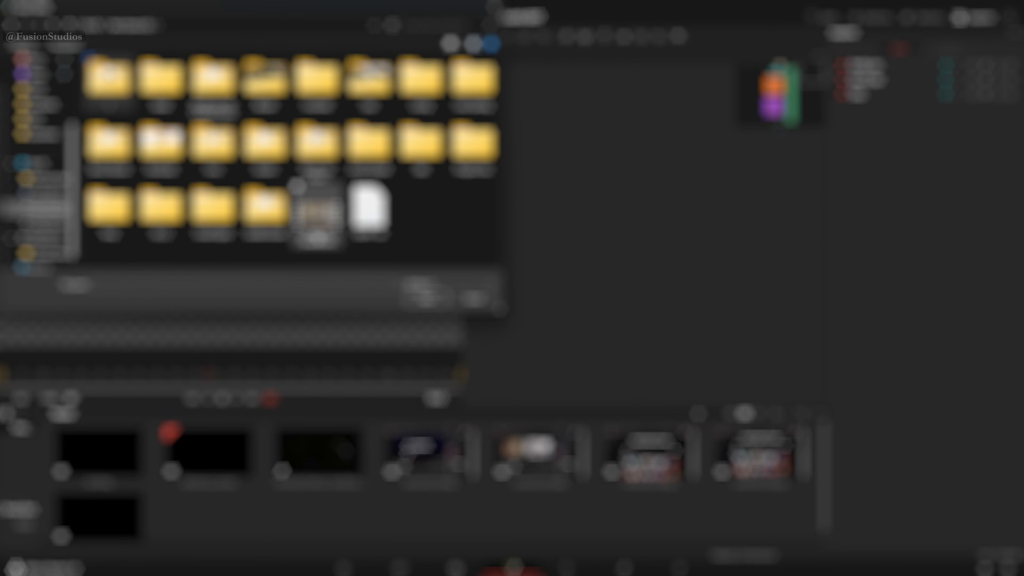
click(470, 299)
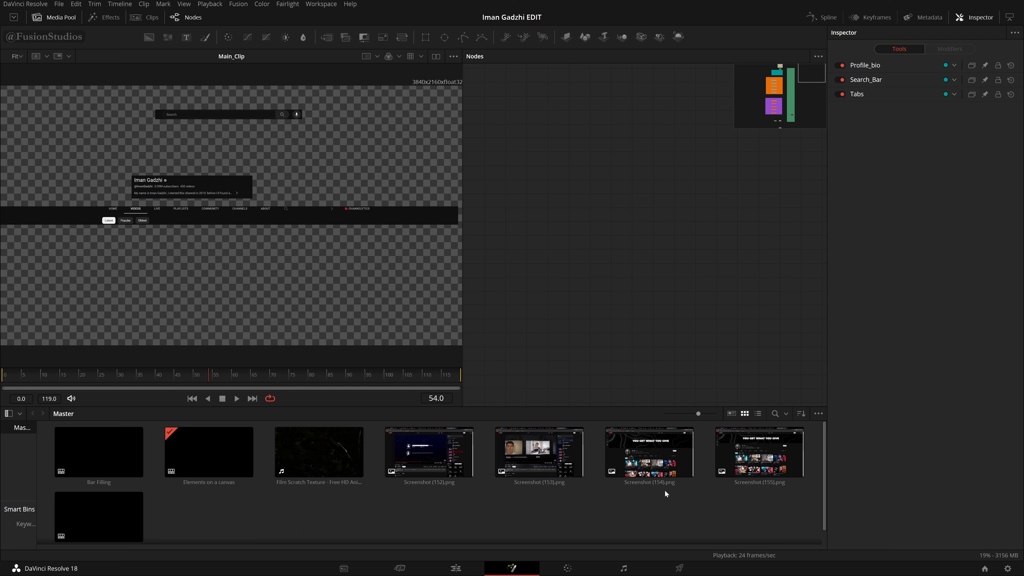
Step: Add Screenshot (154).png and Screenshot (155).png from the media pool to the empty area of the node graph
click(656, 471)
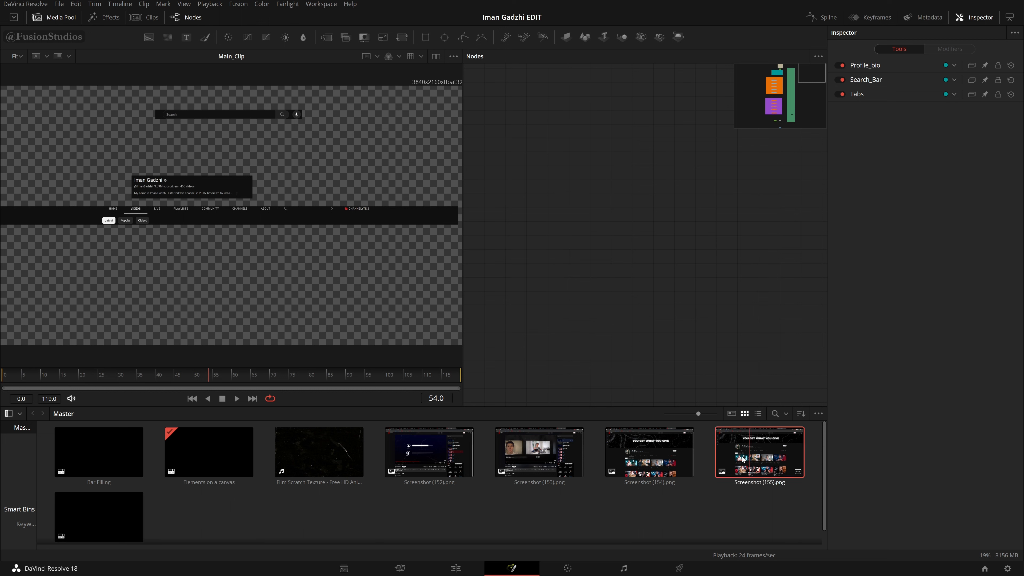
drag(649, 451, 608, 301)
drag(598, 201, 590, 137)
drag(759, 452, 674, 110)
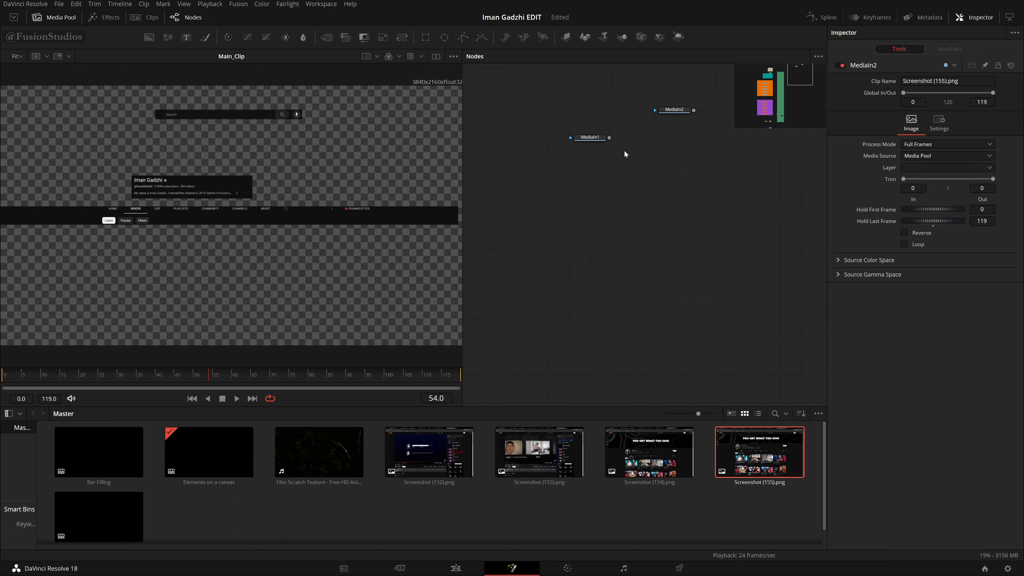
Step: Show MediaIn1 and MediaIn2 alternately in the viewer to compare the scroll position of the two screenshots
drag(590, 138, 351, 118)
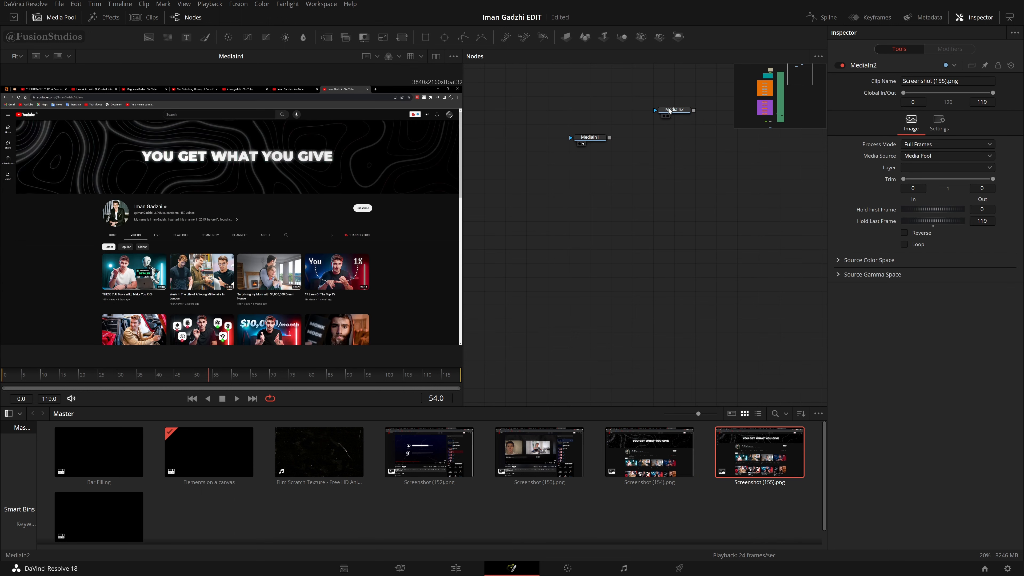
drag(670, 111, 170, 128)
drag(578, 139, 292, 146)
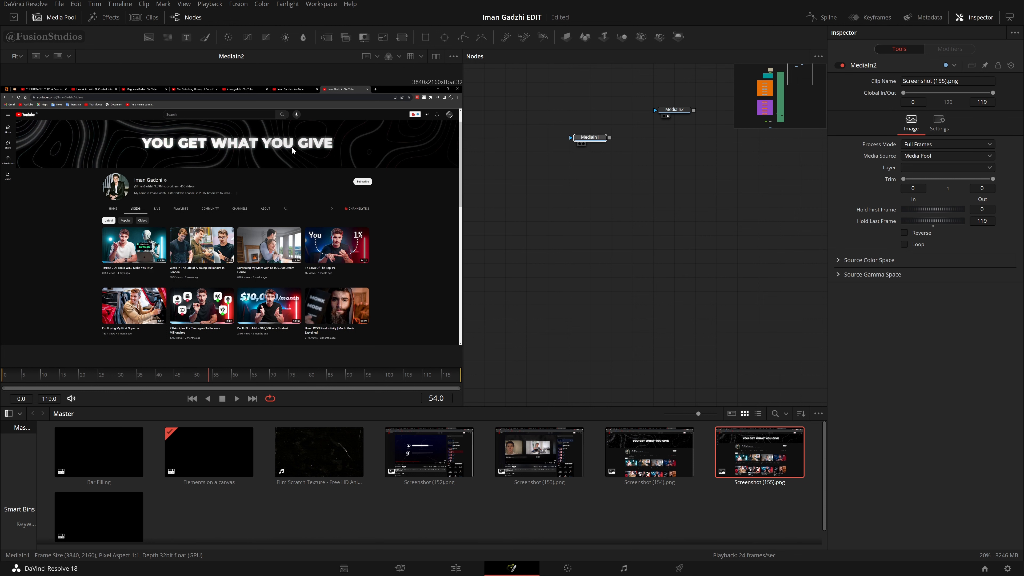
Step: Delete MediaIn1 from the node graph and close the media pool, keeping only MediaIn2 in the empty area
click(592, 139)
key(Delete)
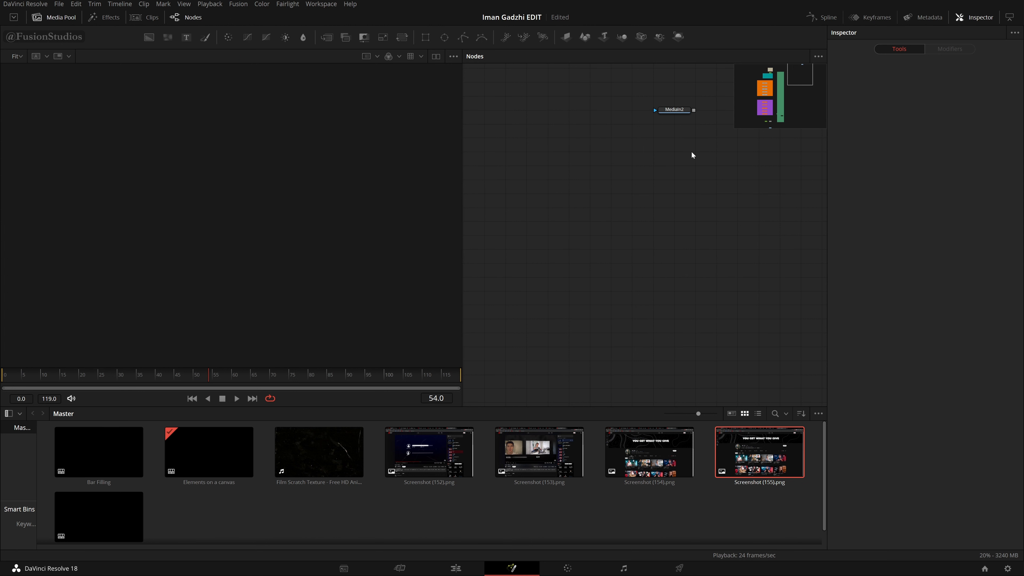
drag(687, 138, 620, 226)
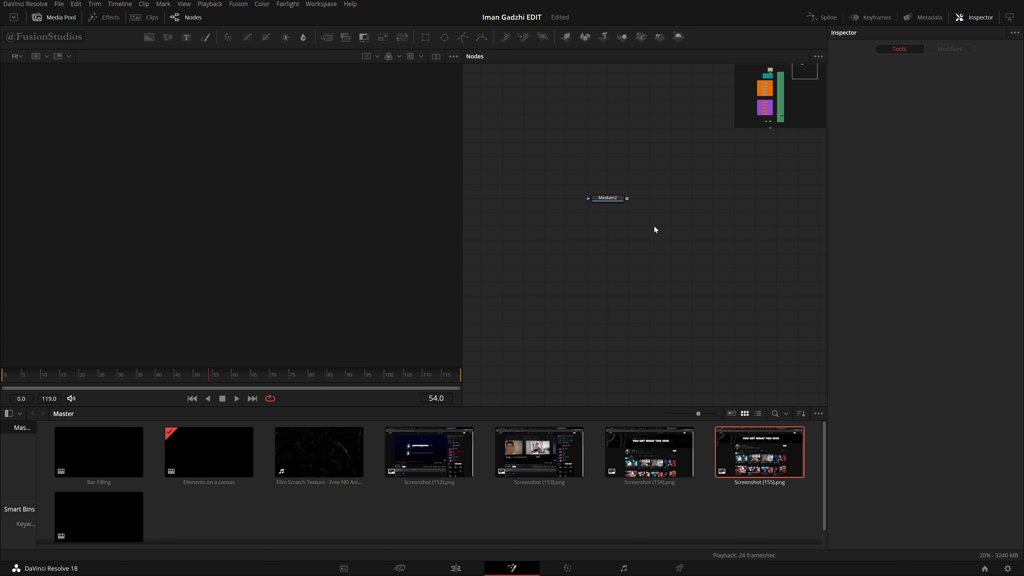
click(54, 17)
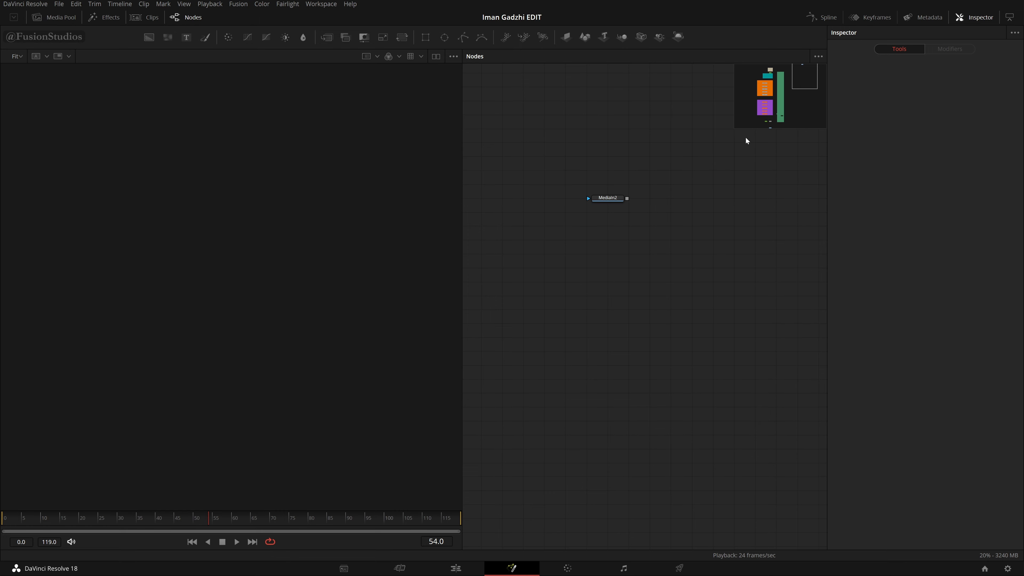
drag(733, 125, 800, 74)
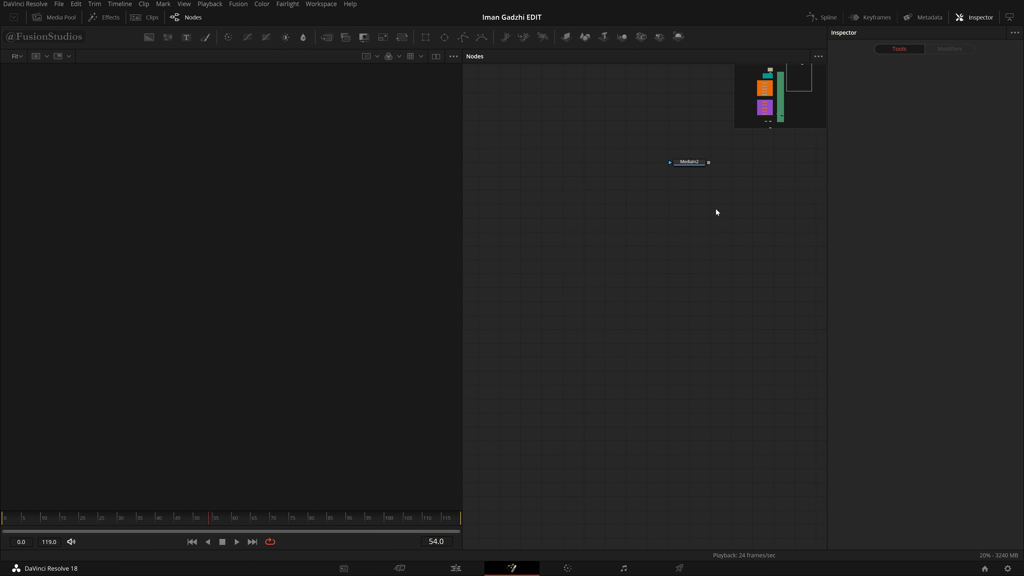
Step: Turn the node graph's navigator off and on again in the graph options
right_click(655, 217)
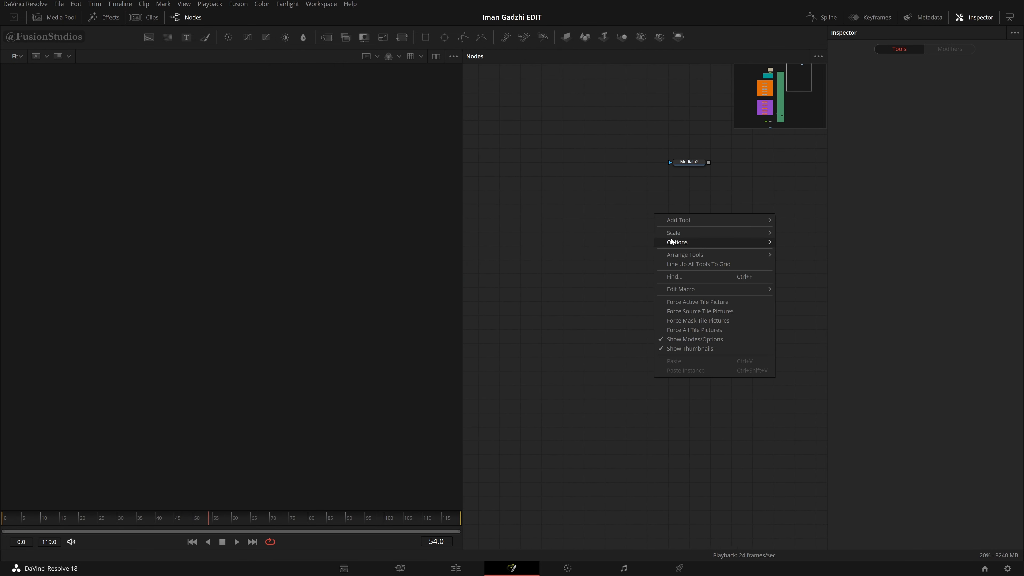
mouse_move(679, 241)
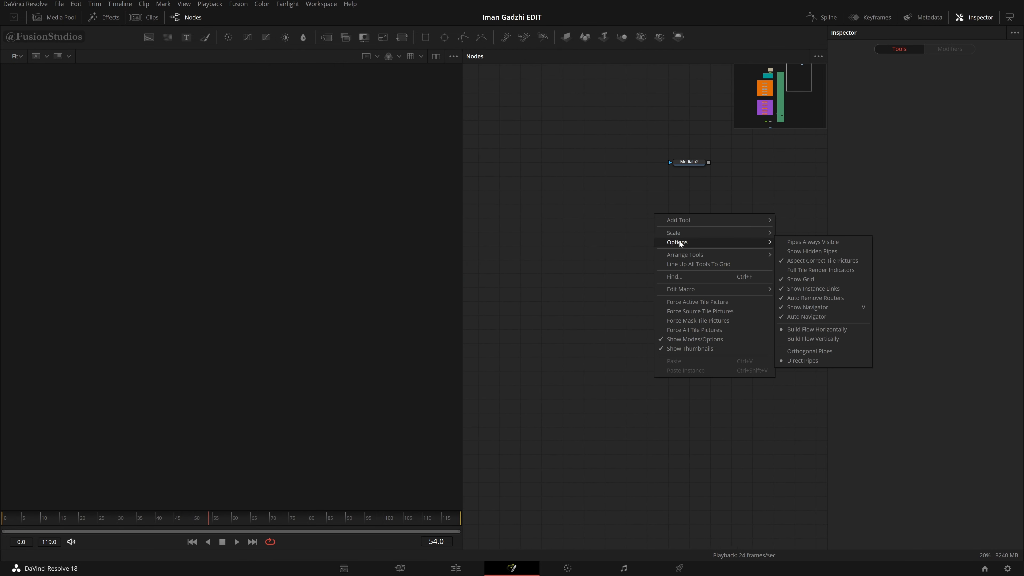
click(836, 307)
right_click(575, 217)
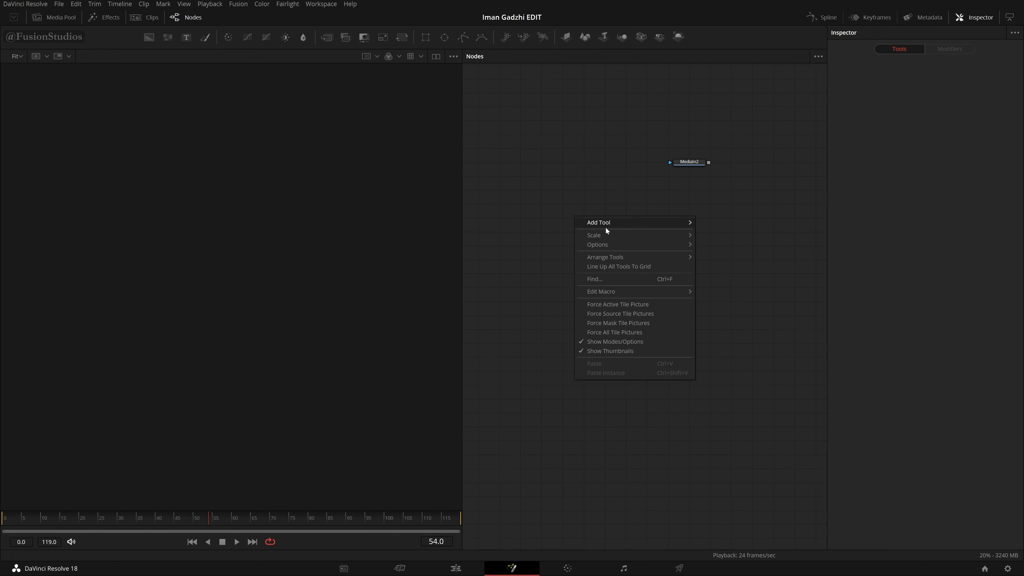
mouse_move(641, 247)
click(718, 310)
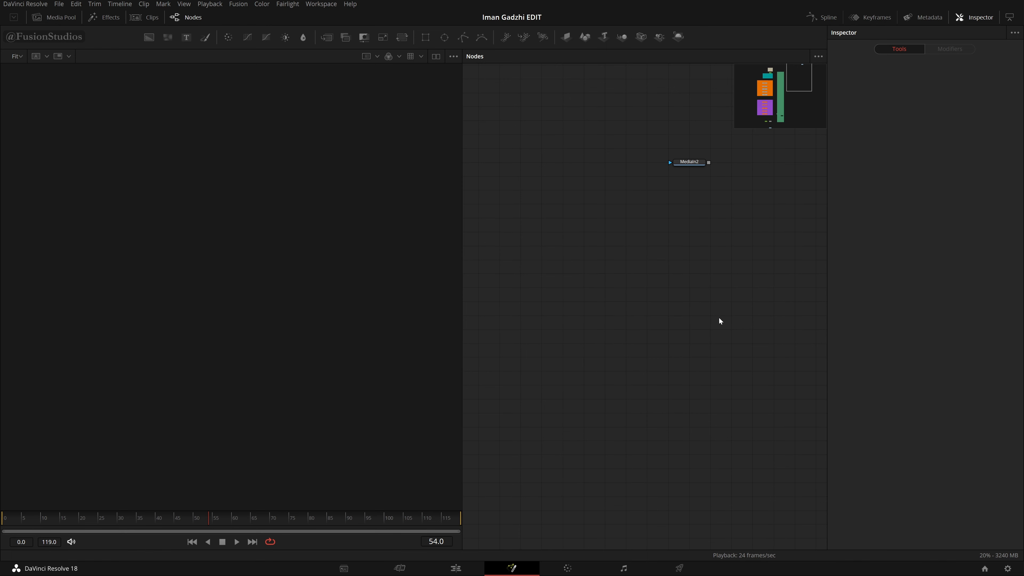
Step: Look over the whole node tree, return to the empty area and show MediaIn2 in the viewer
drag(718, 274, 683, 284)
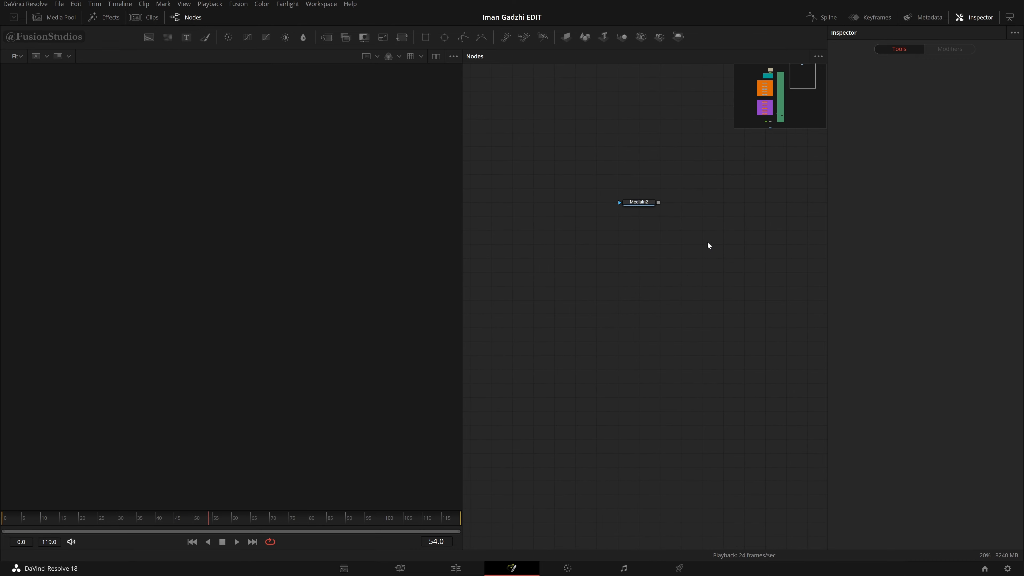
scroll(674, 274, down, 5)
drag(651, 338, 737, 237)
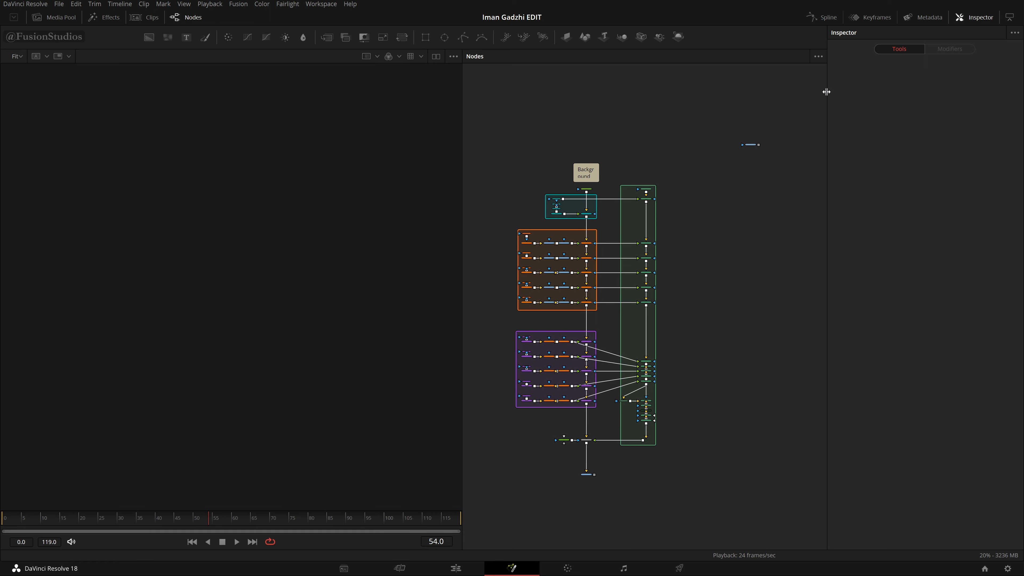
scroll(773, 142, up, 4)
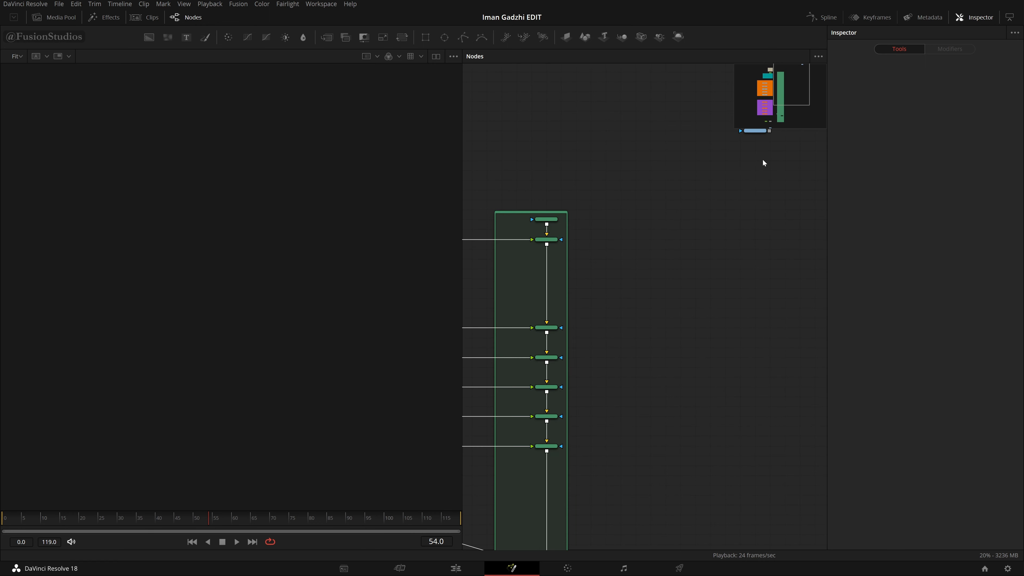
drag(762, 159, 662, 242)
scroll(662, 240, up, 2)
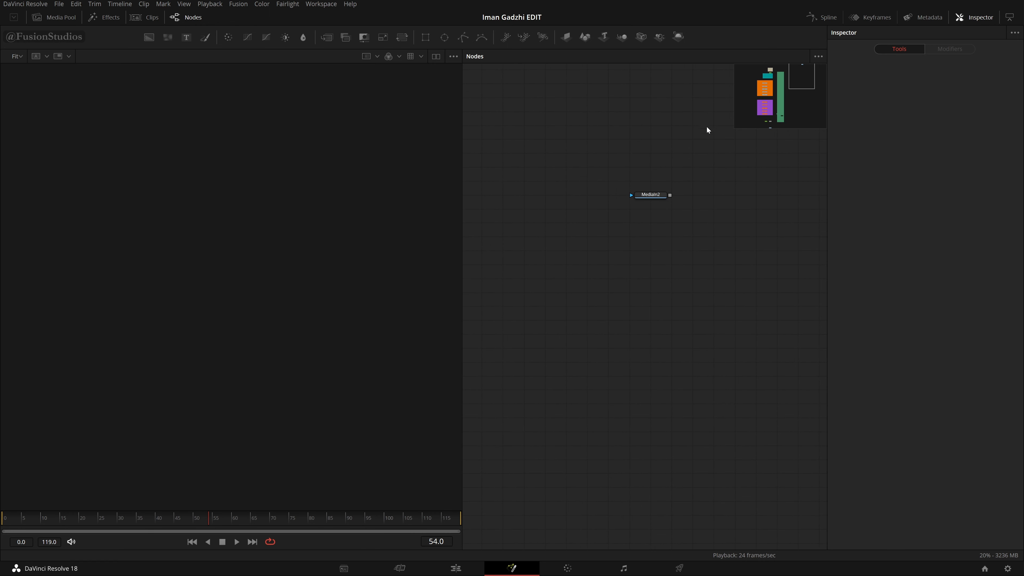
drag(738, 127, 863, 43)
drag(651, 194, 420, 204)
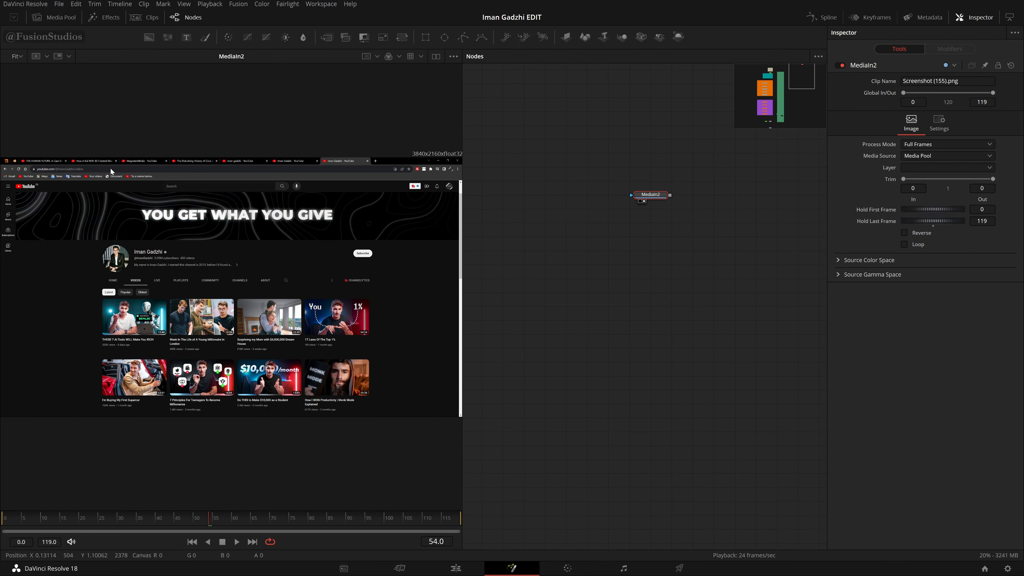
drag(670, 281, 614, 324)
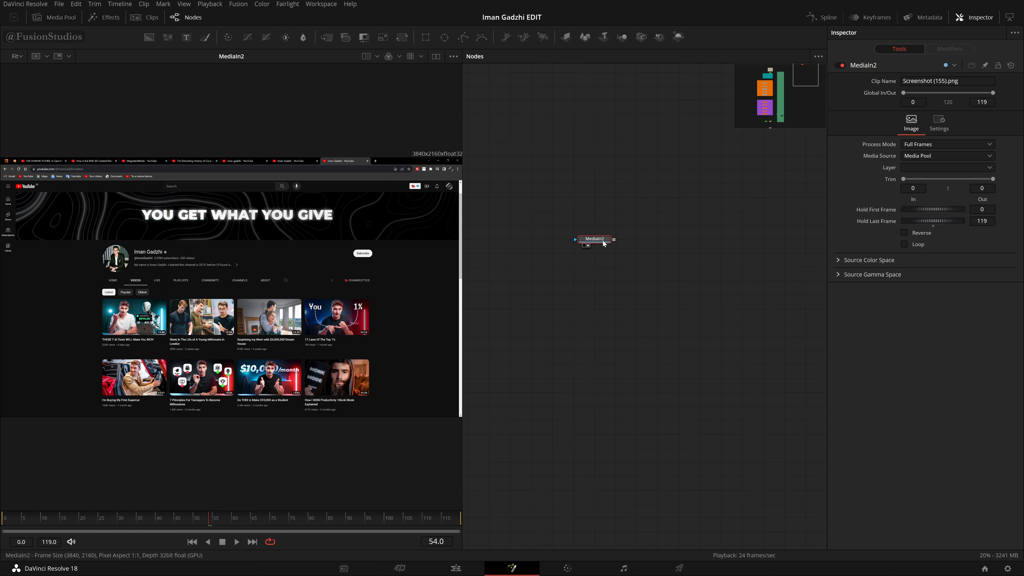
Step: Add a Background node merged with MediaIn2 and delete the two added nodes again
click(148, 37)
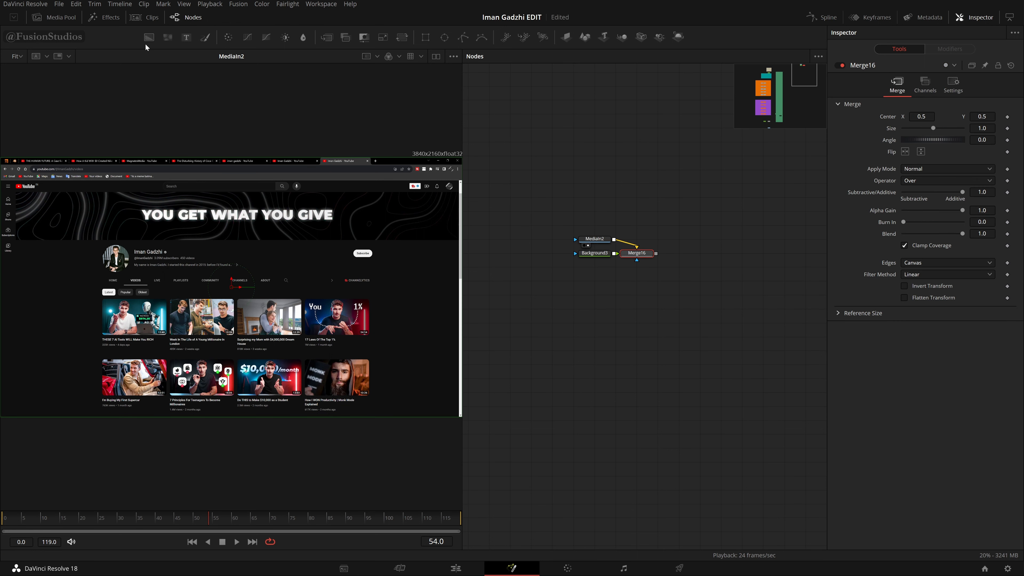
drag(690, 275, 587, 250)
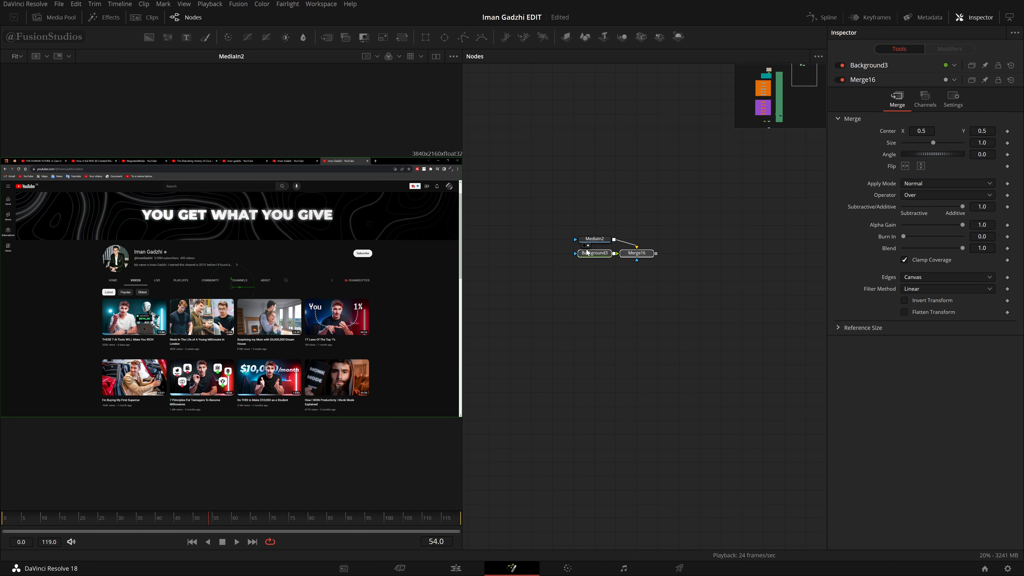
key(Delete)
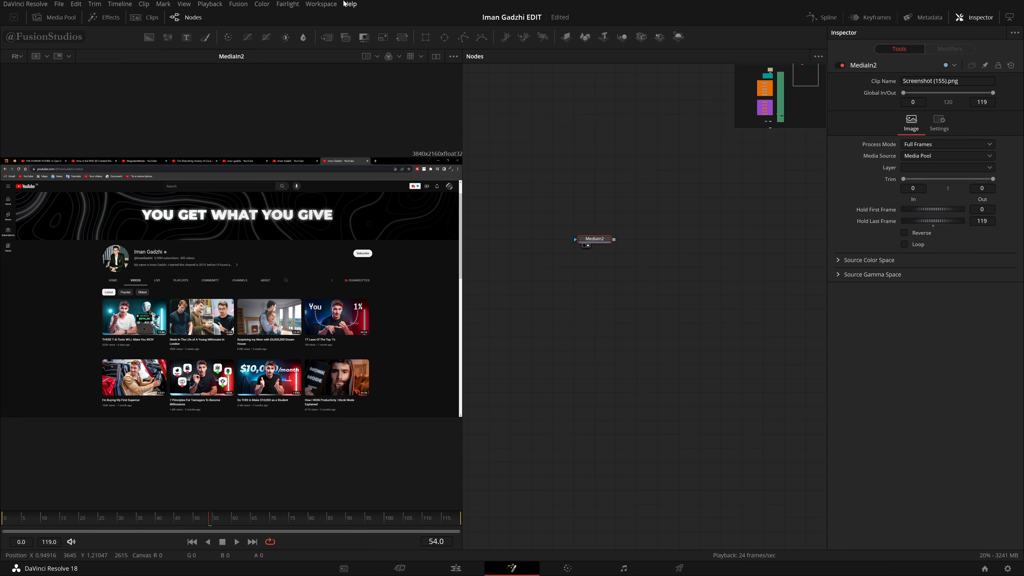
Step: Hide the Fusion toolbar and save the project
click(243, 4)
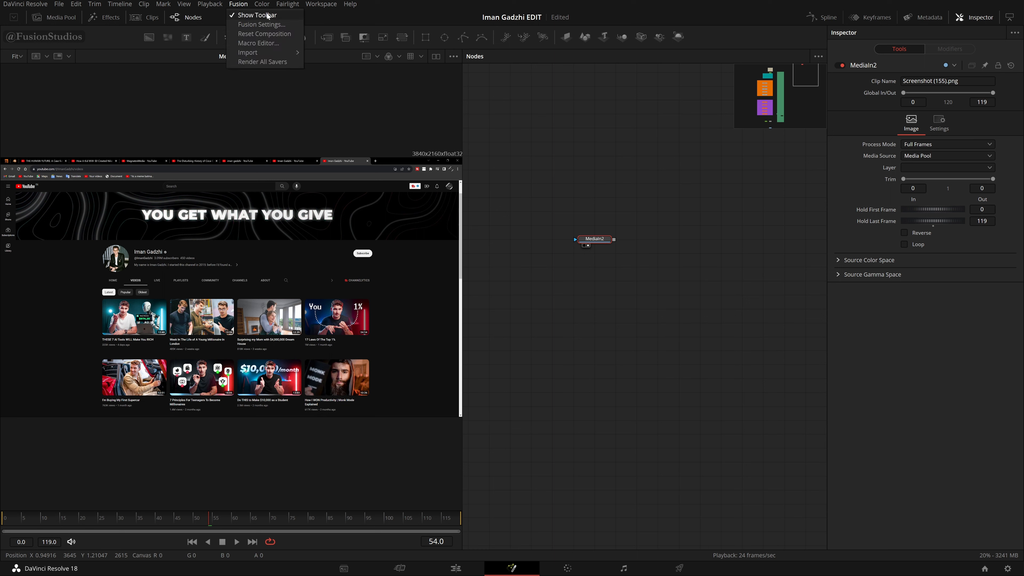
click(258, 18)
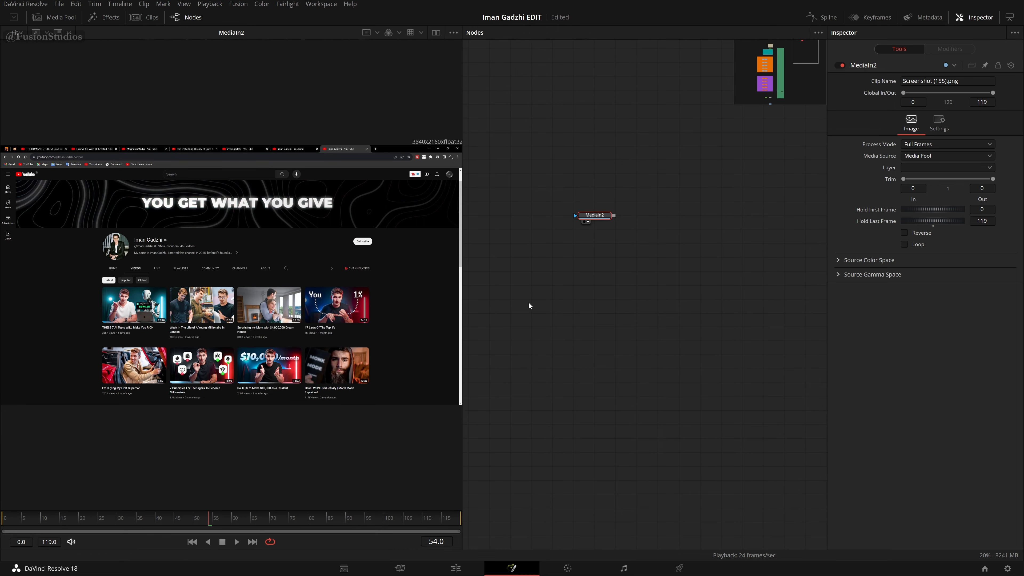
click(328, 4)
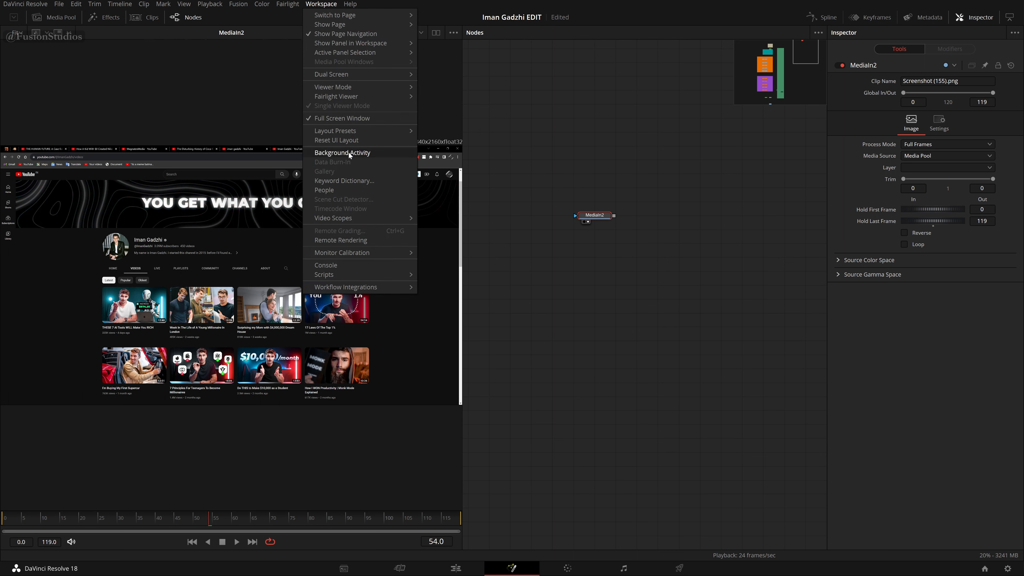
click(365, 122)
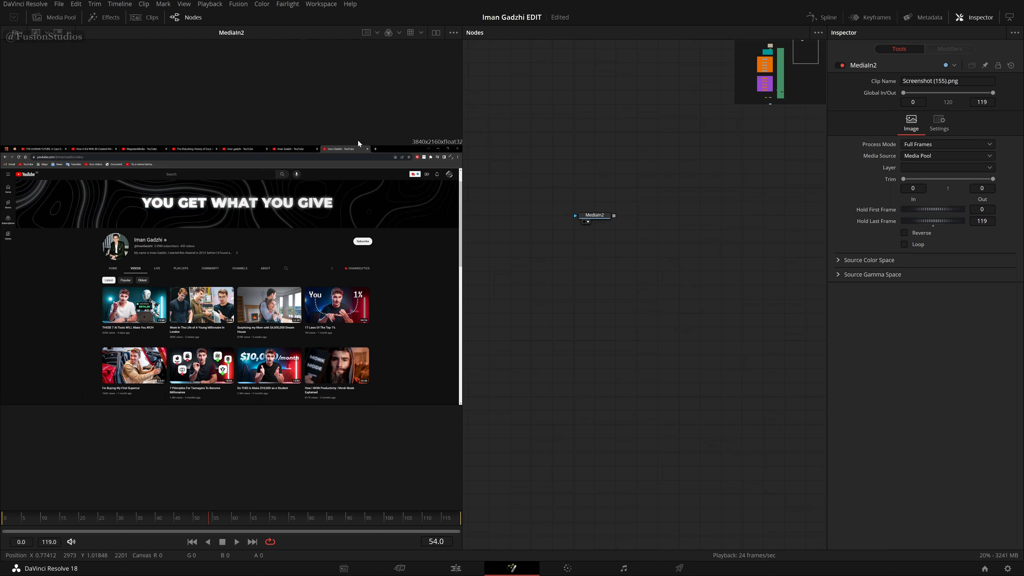
key(ctrl+s)
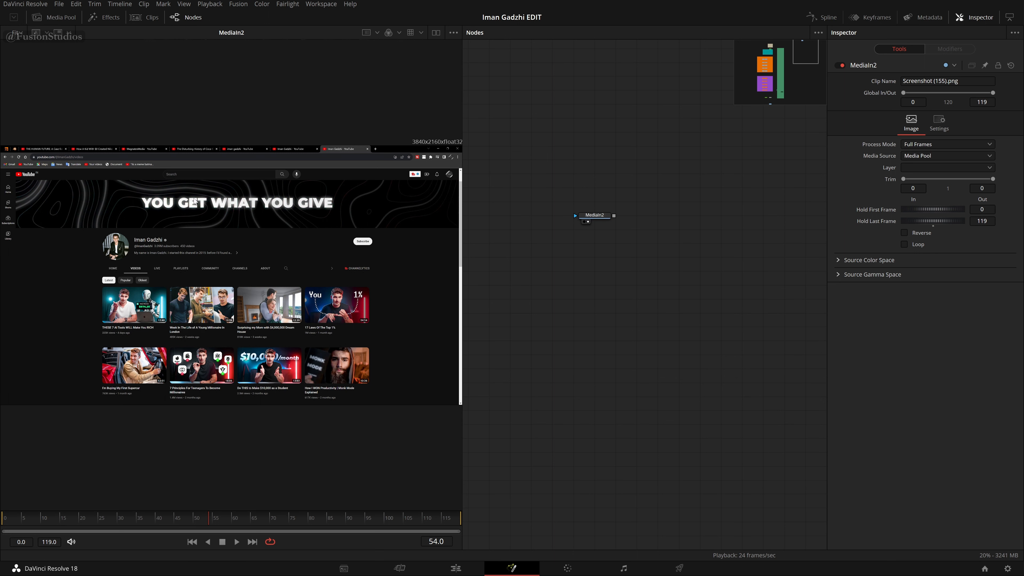
Step: Rename the MediaIn2 node as Clip
click(601, 218)
key(F2)
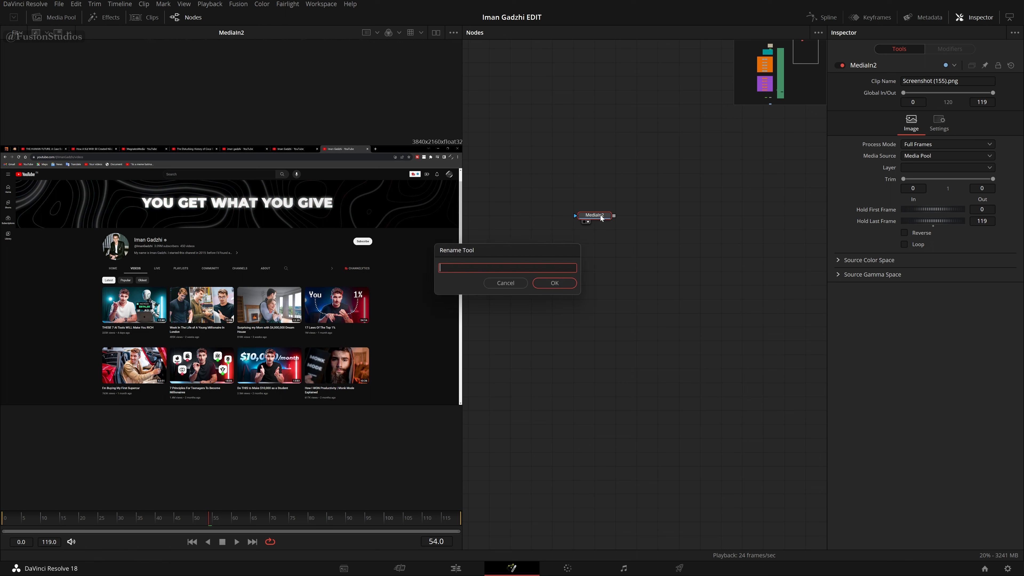
text(Clip)
key(Return)
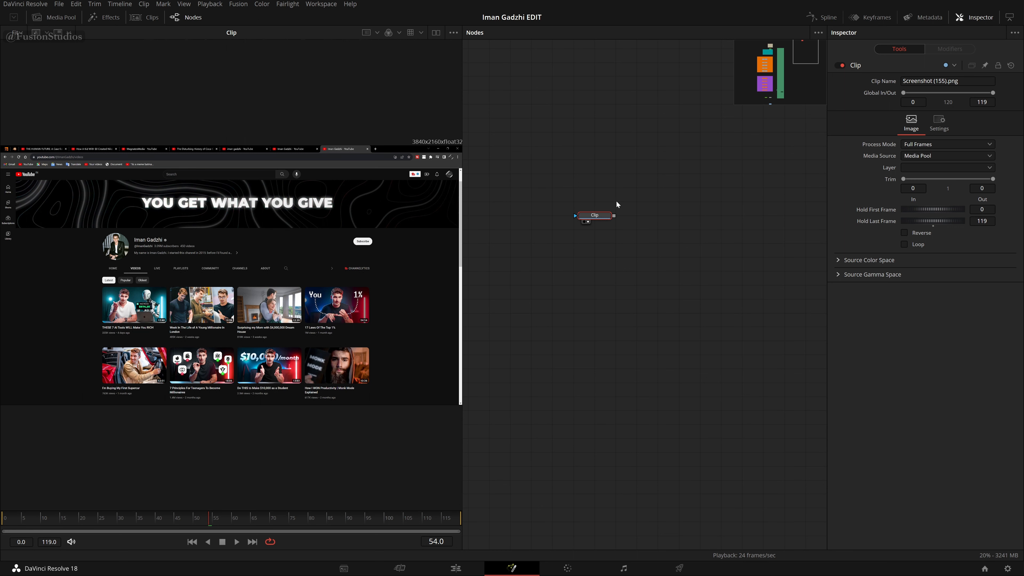
Step: Add a Merge node after Clip and move it farther away from Clip
scroll(383, 238, down, 4)
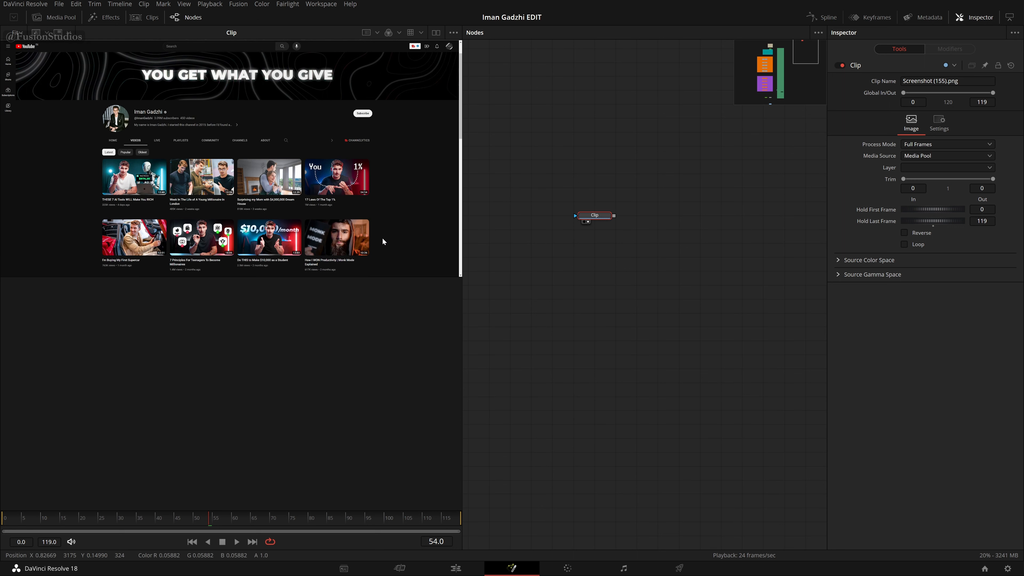
click(623, 291)
scroll(377, 270, up, 4)
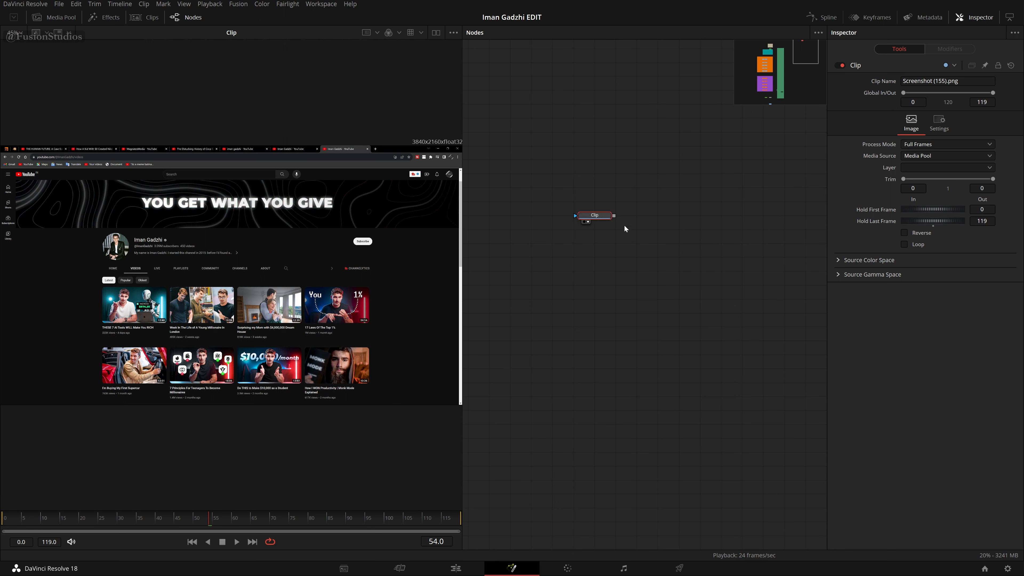
key(shift+space)
text(under)
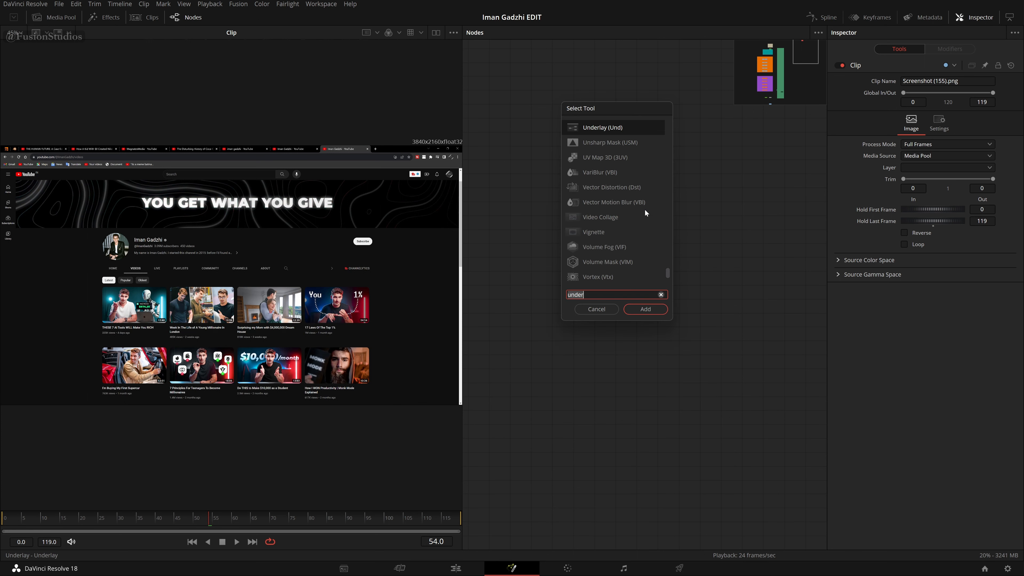
key(BackSpace)
key(BackSpace)
key(BackSpace)
key(BackSpace)
key(BackSpace)
text(merge)
key(Return)
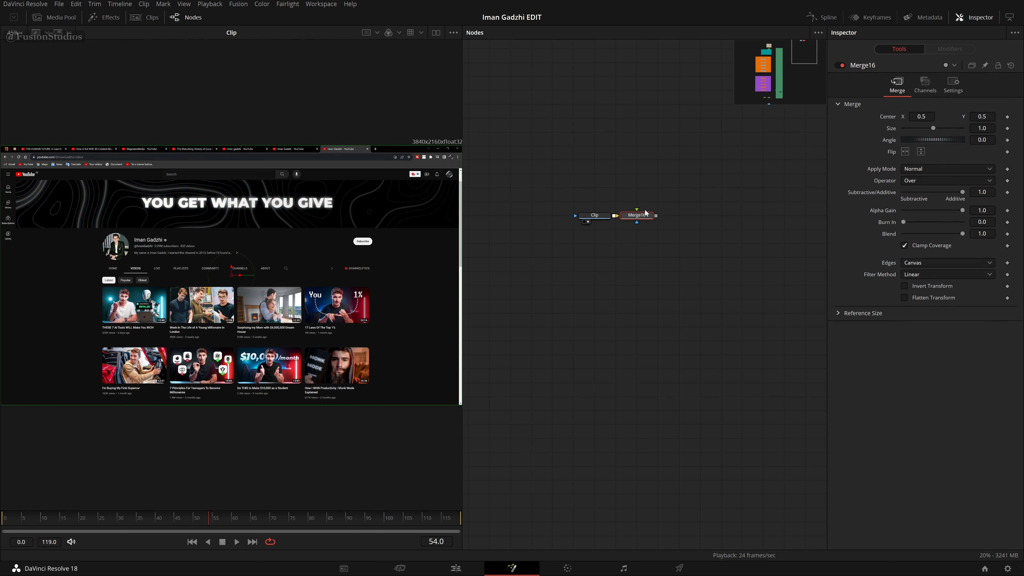
drag(640, 216, 672, 222)
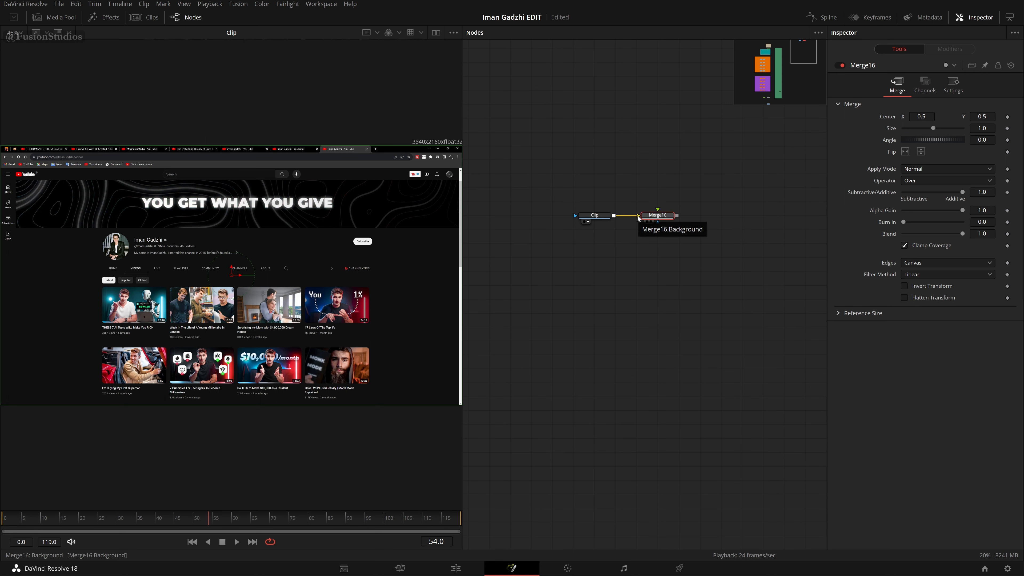
Step: Examine how Main_Clip connects to Merge2 in the OtherElements group, and return to the Clip node
drag(549, 332, 864, 268)
drag(636, 282, 836, 238)
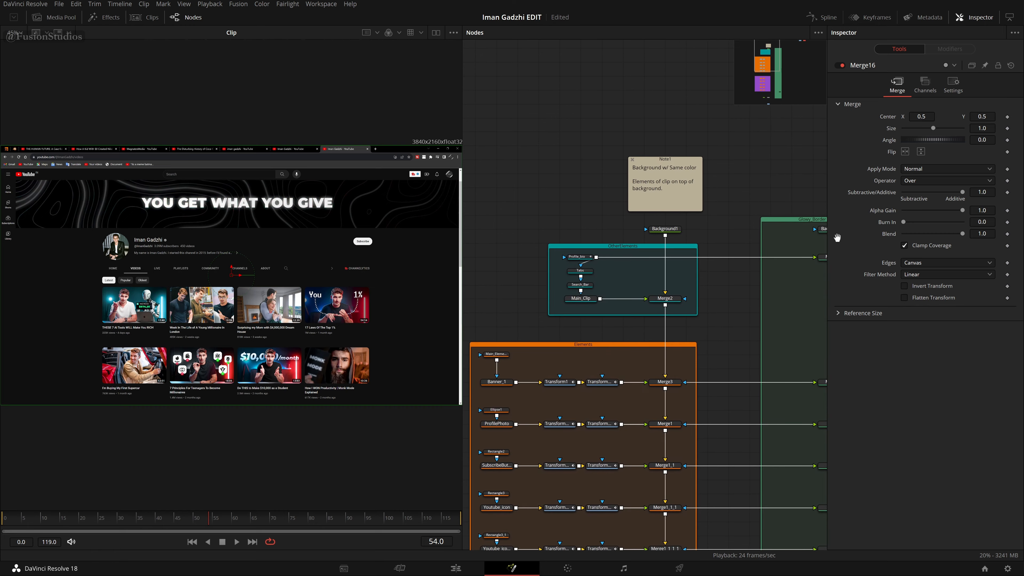
click(582, 301)
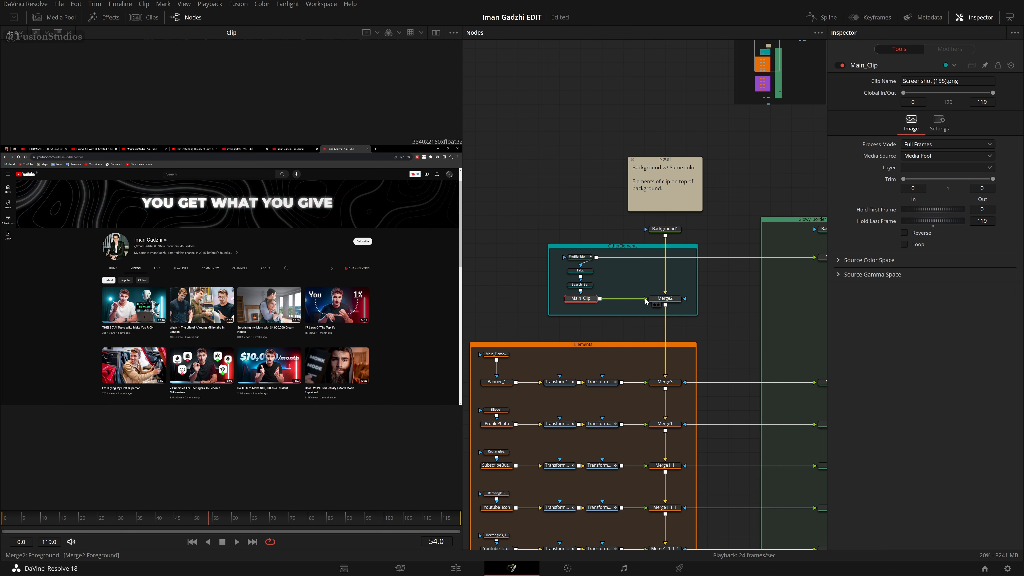
drag(794, 295, 420, 348)
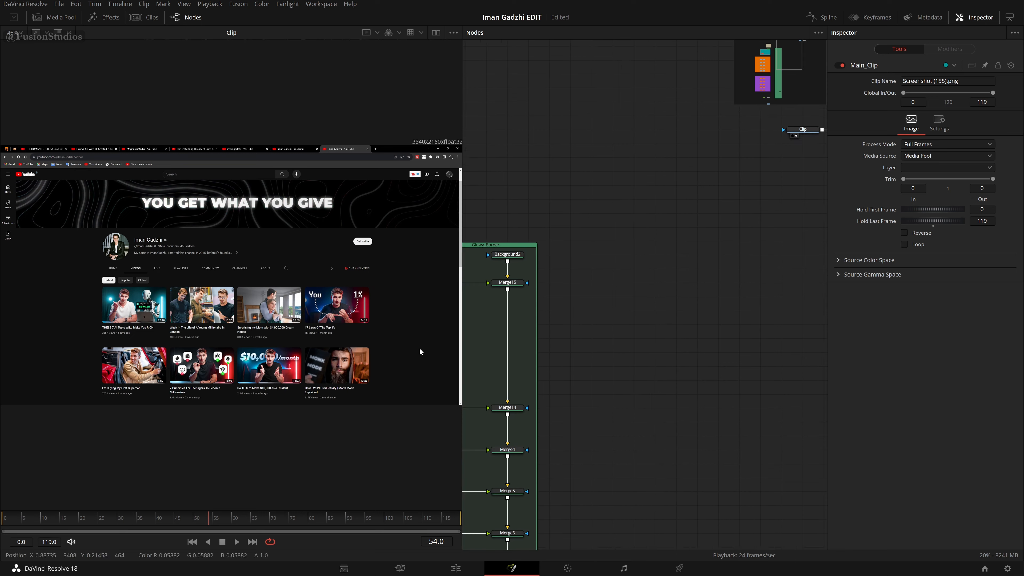
drag(684, 289, 520, 333)
drag(637, 254, 564, 303)
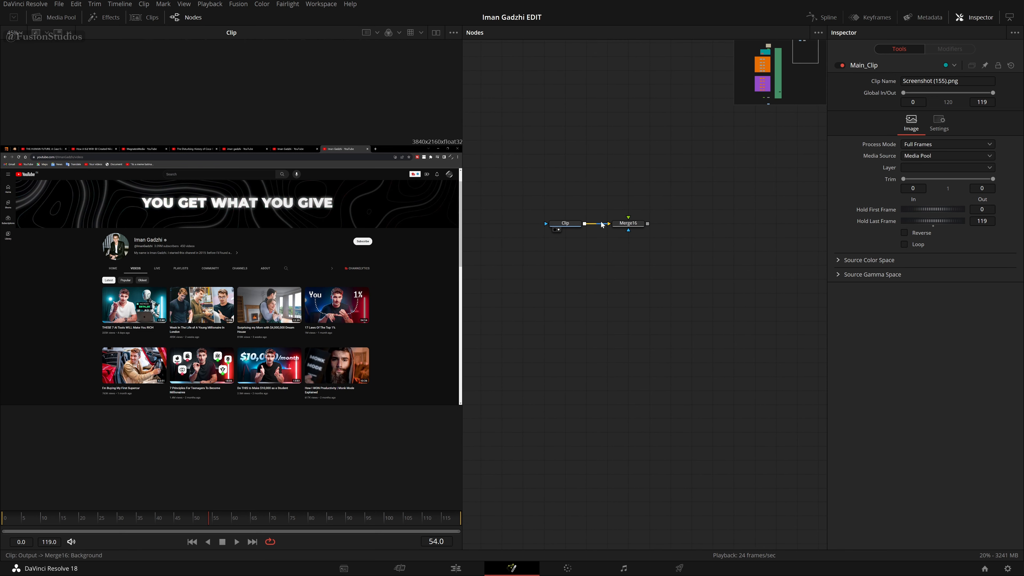
Step: Add a Background node and delete the extra Merge node created with it
click(634, 224)
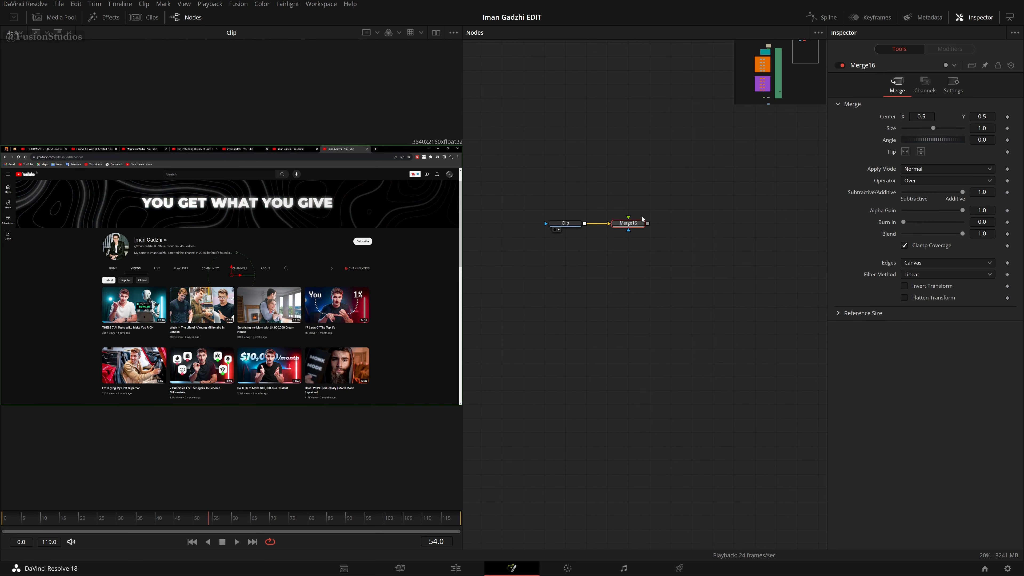
key(shift+space)
text(bg)
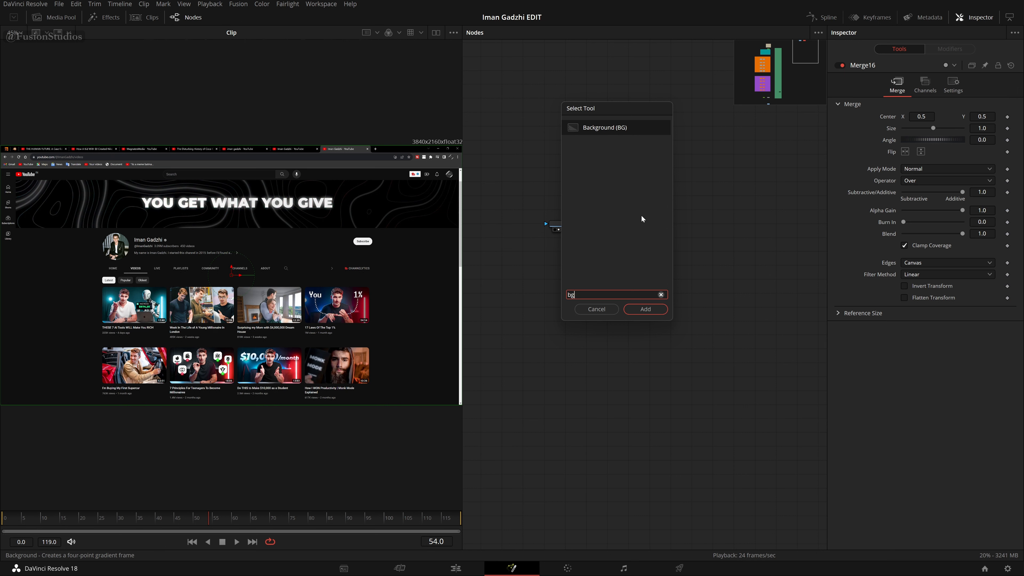
key(Return)
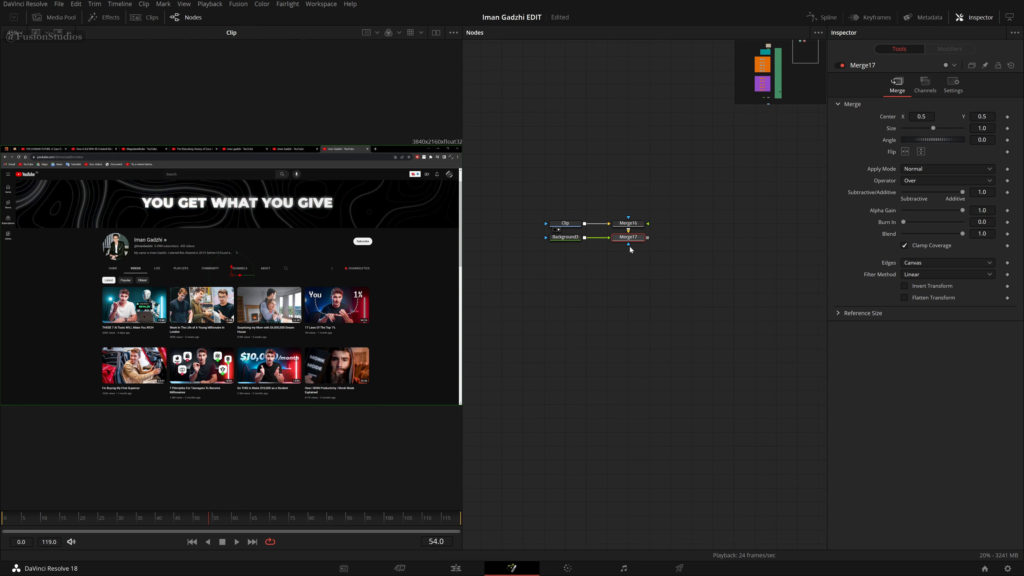
drag(630, 240, 635, 261)
key(Delete)
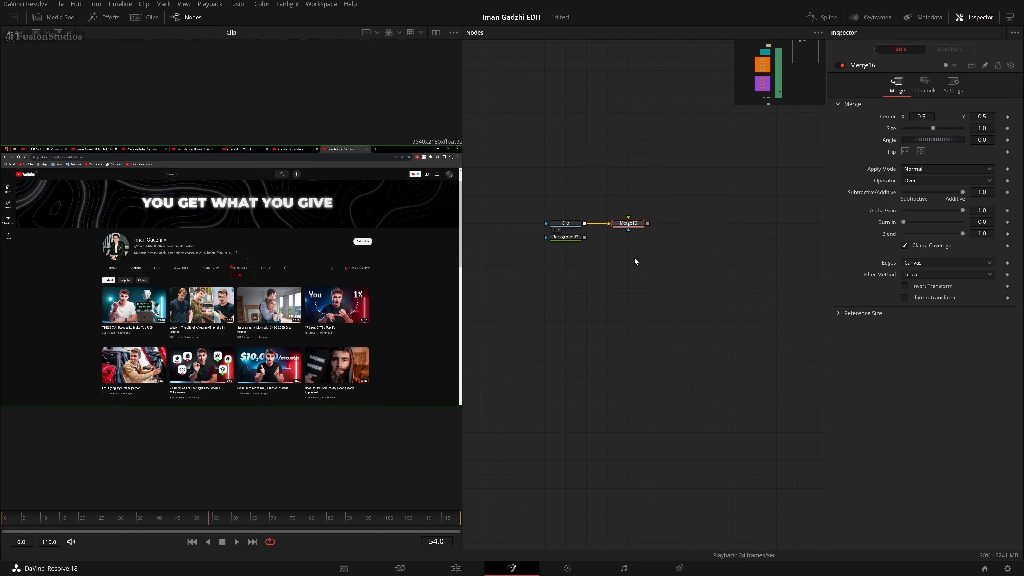
Step: Connect the Background node to the Merge's foreground, align it above the Merge, view the Merge's output and save the project
drag(579, 240, 635, 225)
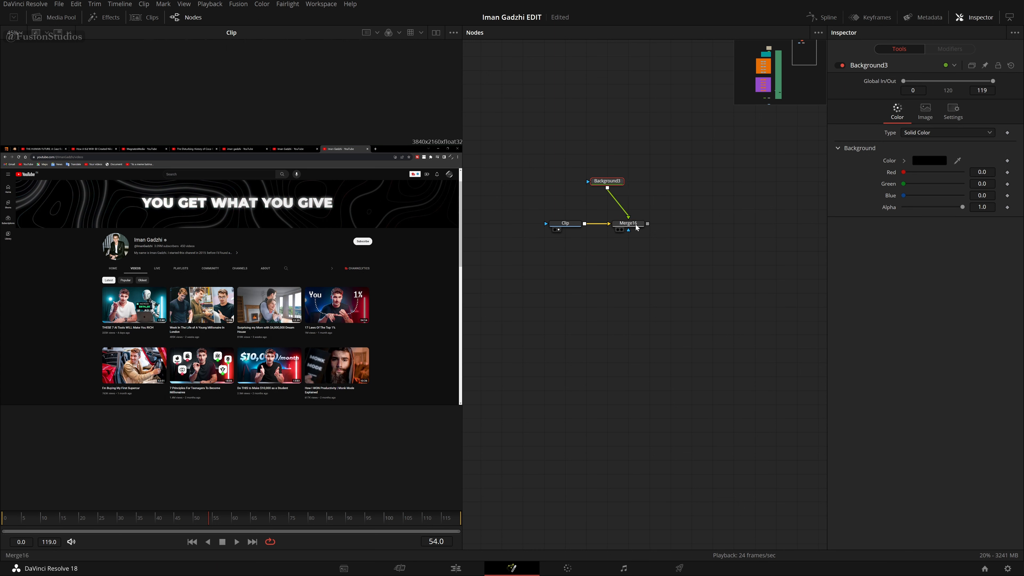
click(633, 225)
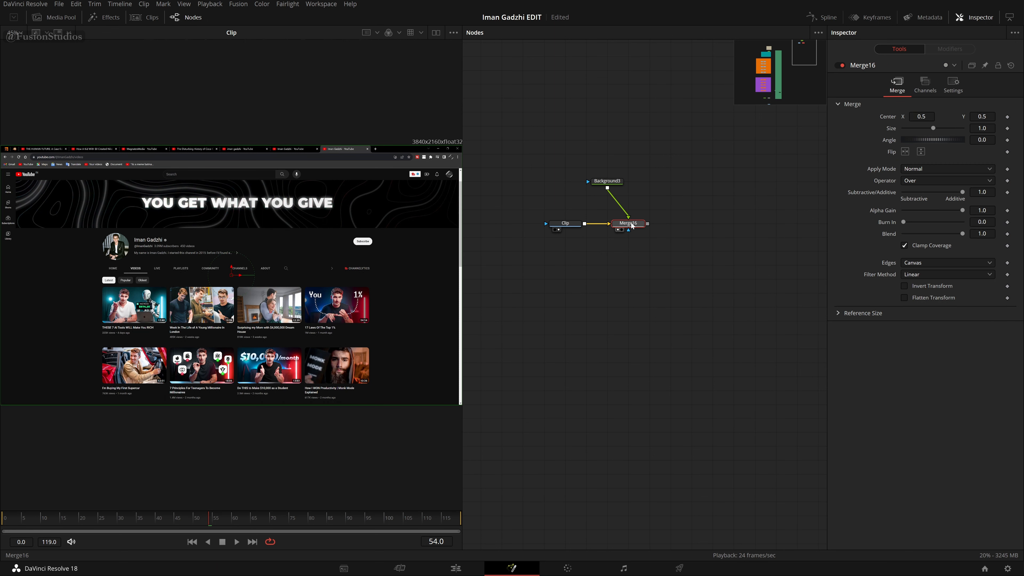
key(1)
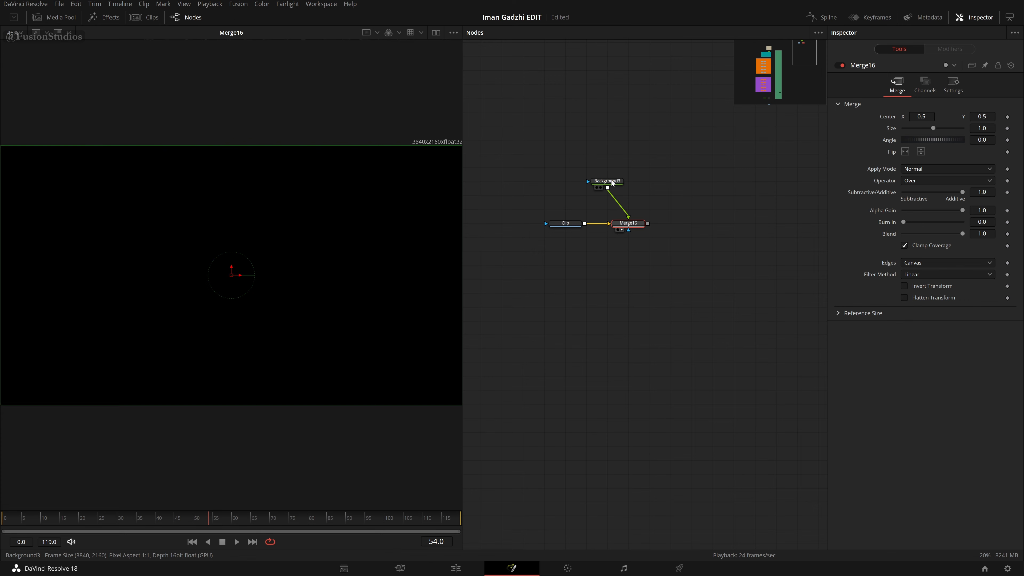
drag(598, 180, 620, 180)
click(671, 206)
key(ctrl+s)
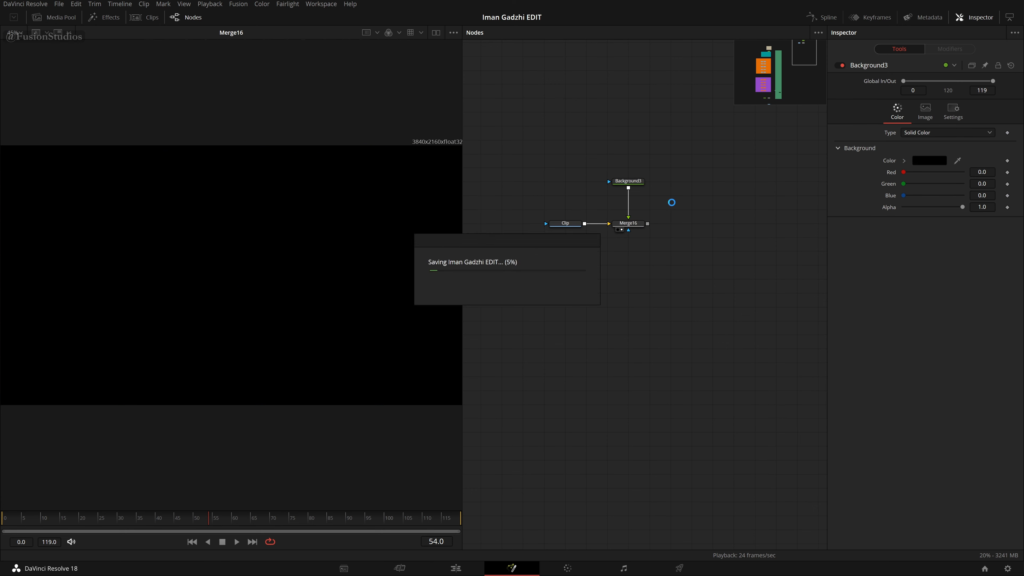
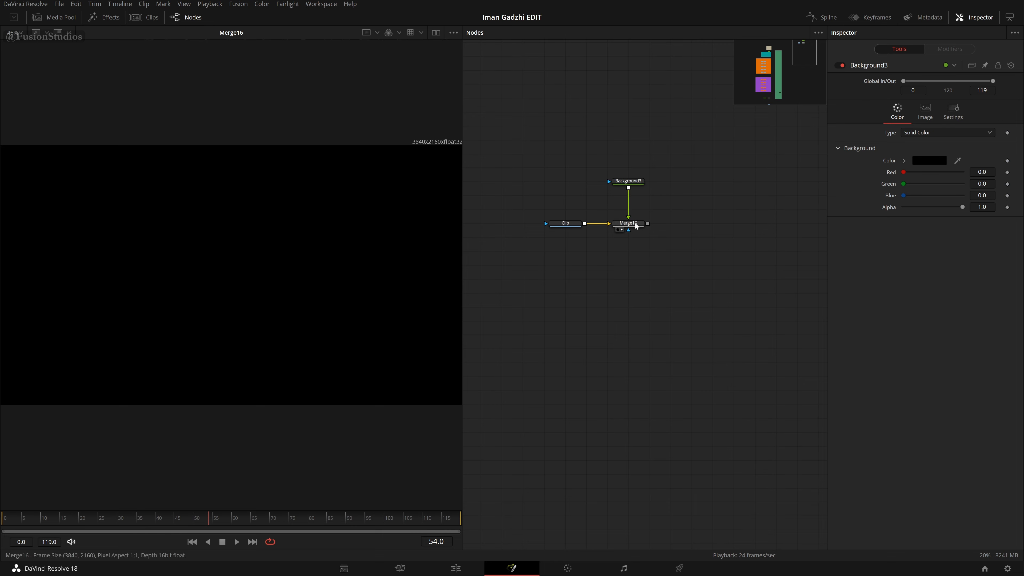
Step: Swap the Merge node's inputs so Background3 feeds its background and Clip feeds its foreground
mouse_move(629, 208)
mouse_down()
mouse_move(646, 213)
mouse_move(605, 227)
mouse_move(592, 276)
mouse_move(585, 225)
mouse_move(621, 213)
mouse_up()
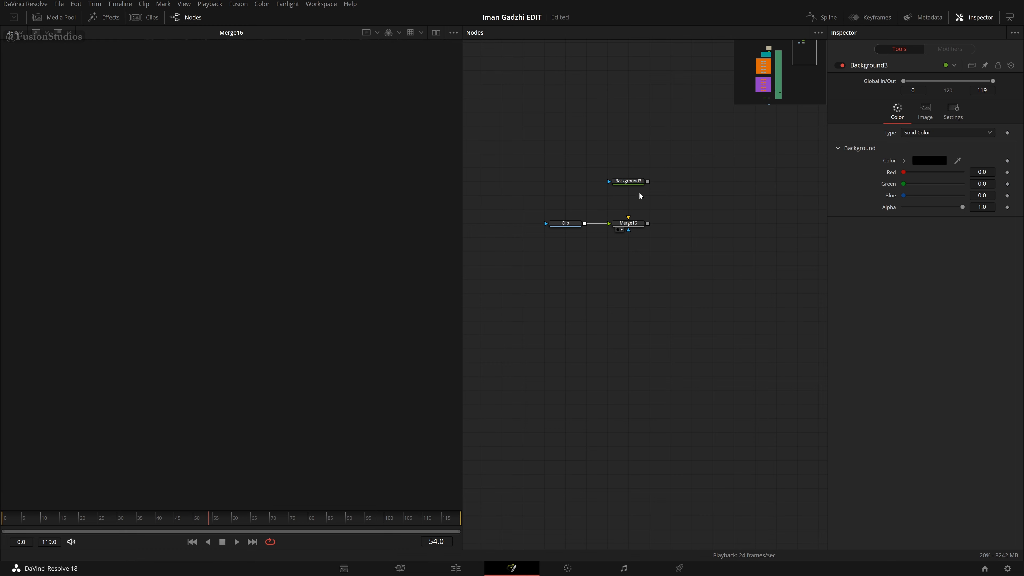
drag(647, 181, 609, 224)
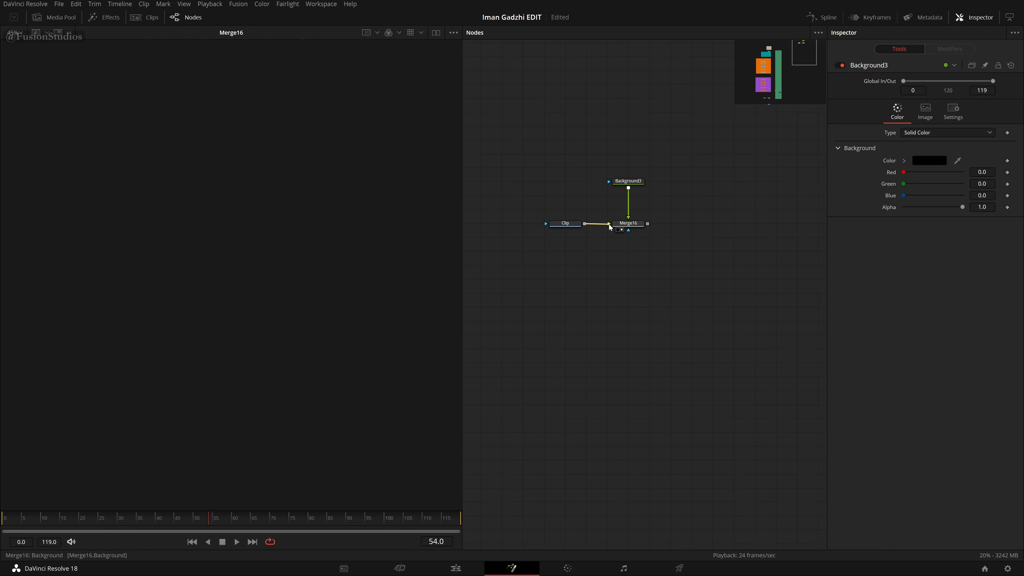
click(634, 229)
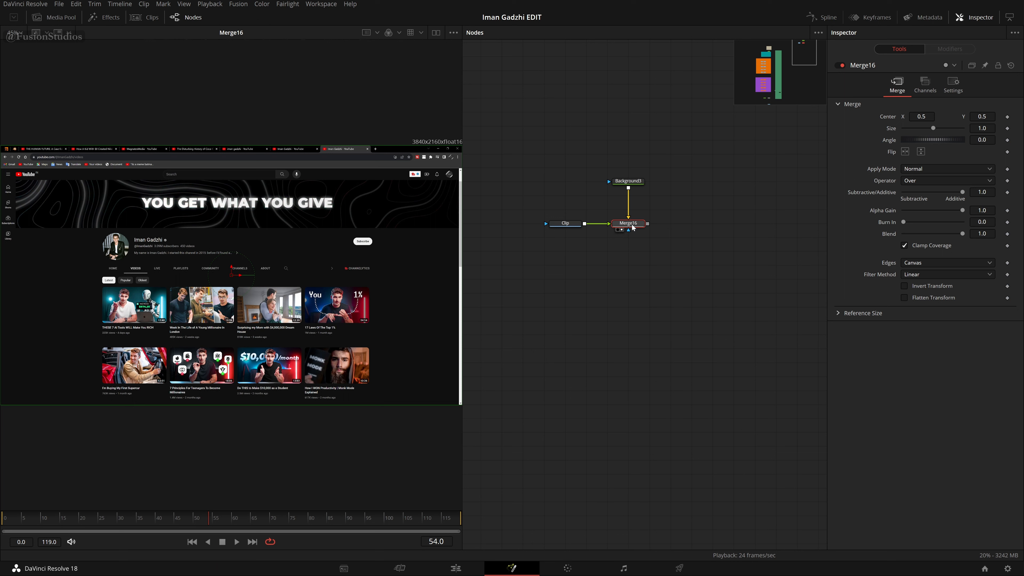
click(606, 194)
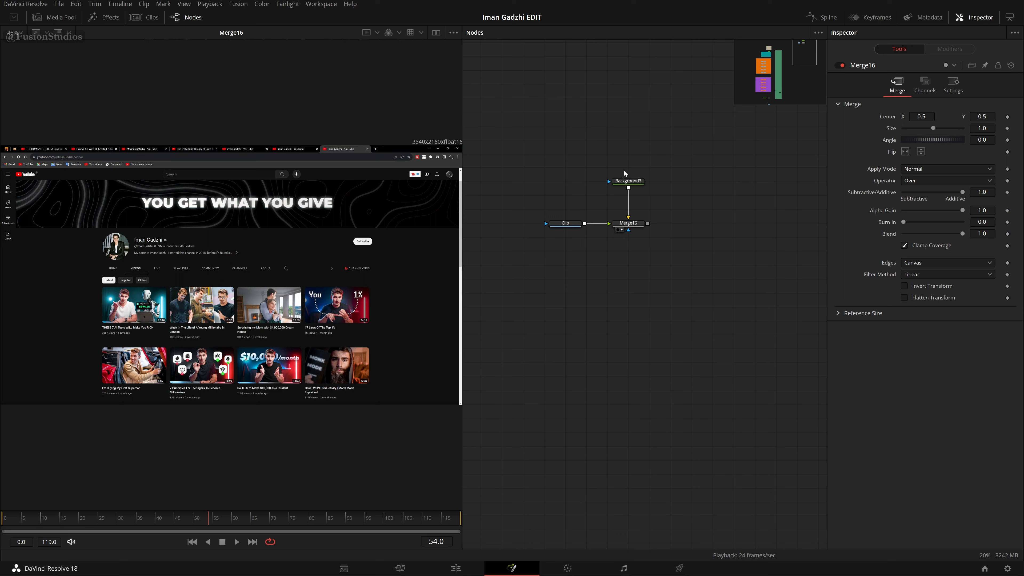
Step: Set the Background node's colour to the page's dark grey #0f0f0f, sampled from the YouTube screenshot
click(637, 183)
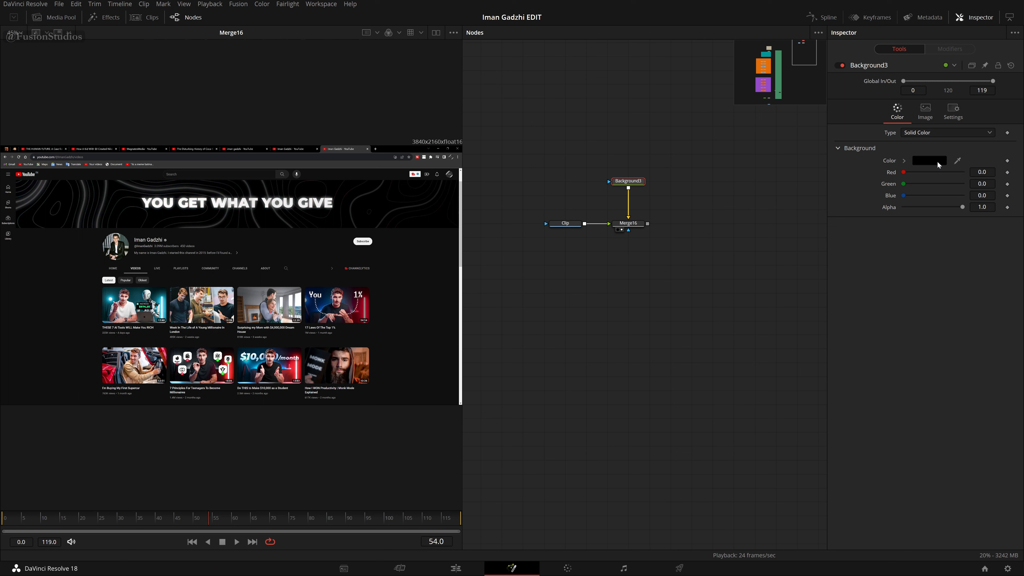
click(936, 161)
drag(546, 190, 732, 167)
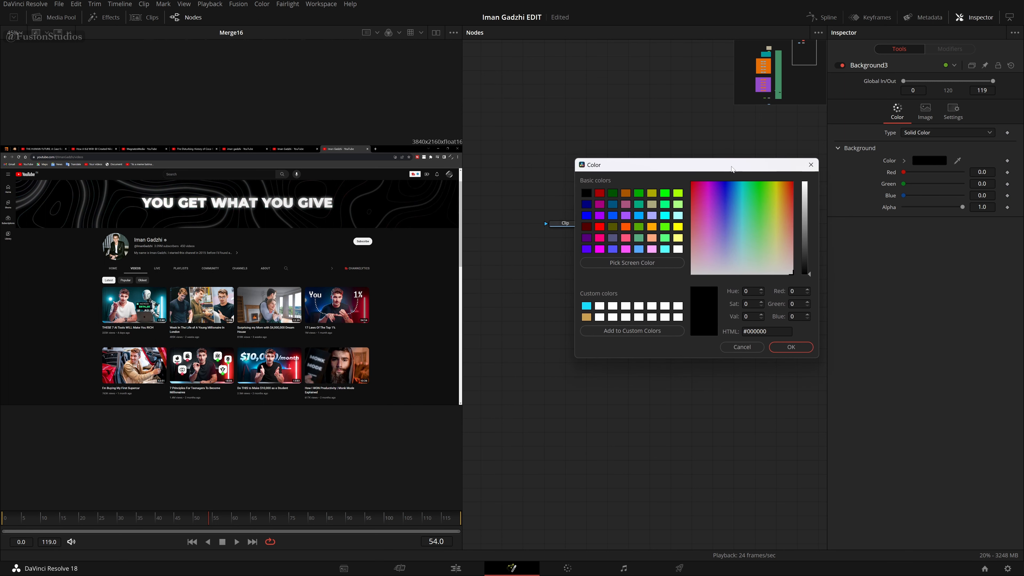
click(642, 265)
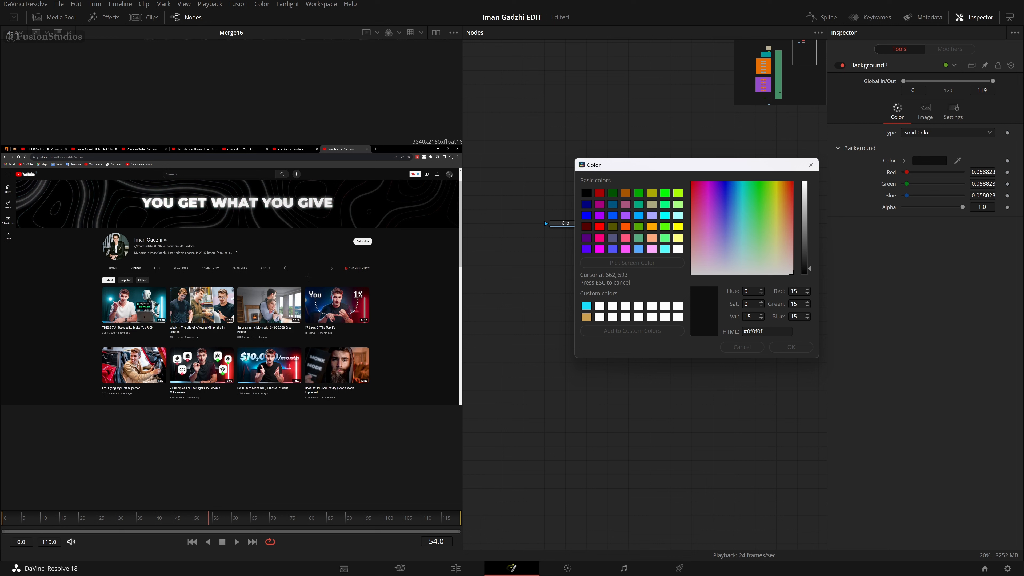
click(309, 277)
click(790, 348)
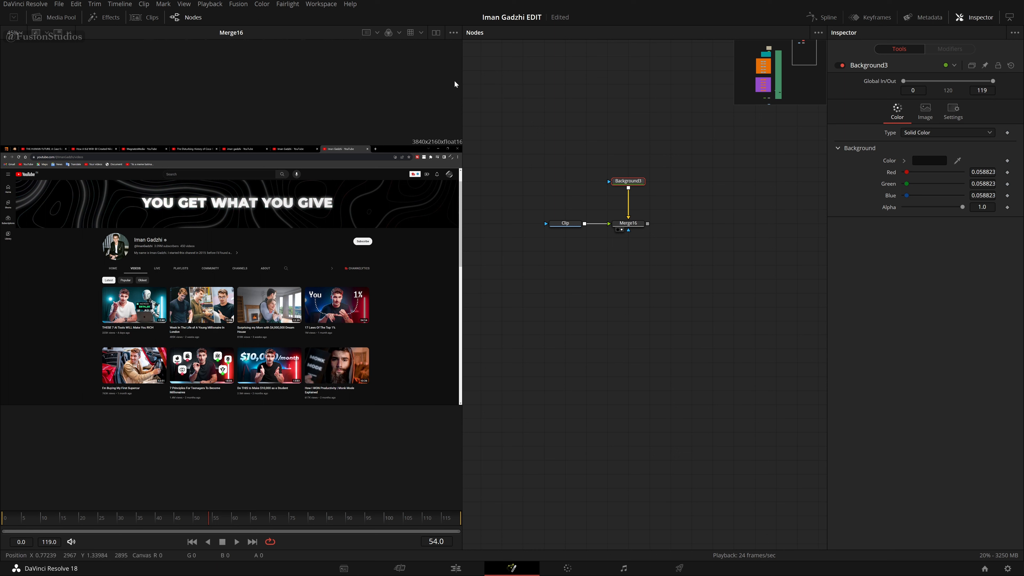
Step: Add a Rectangle effect mask to the Clip node
click(563, 227)
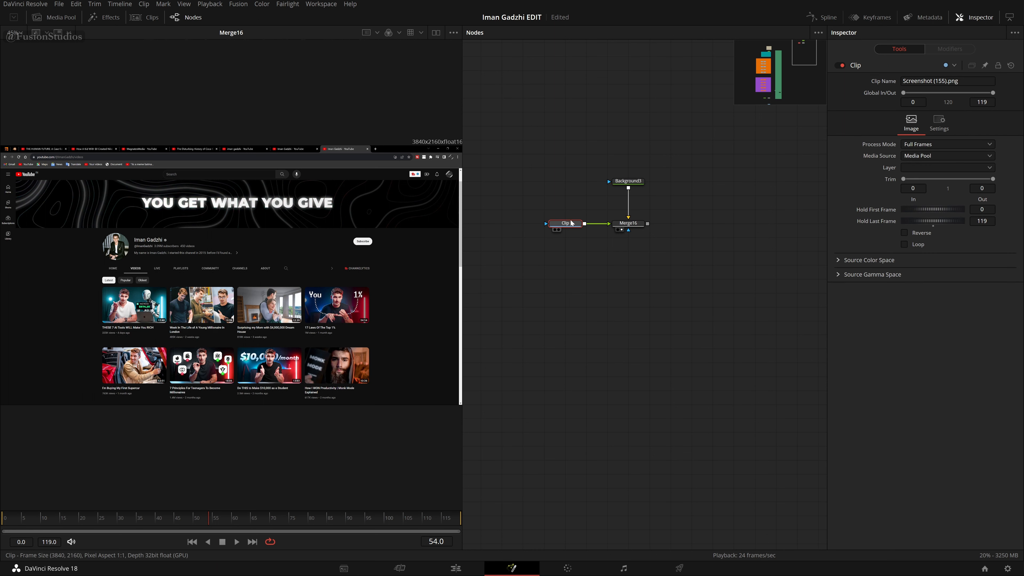
right_click(199, 256)
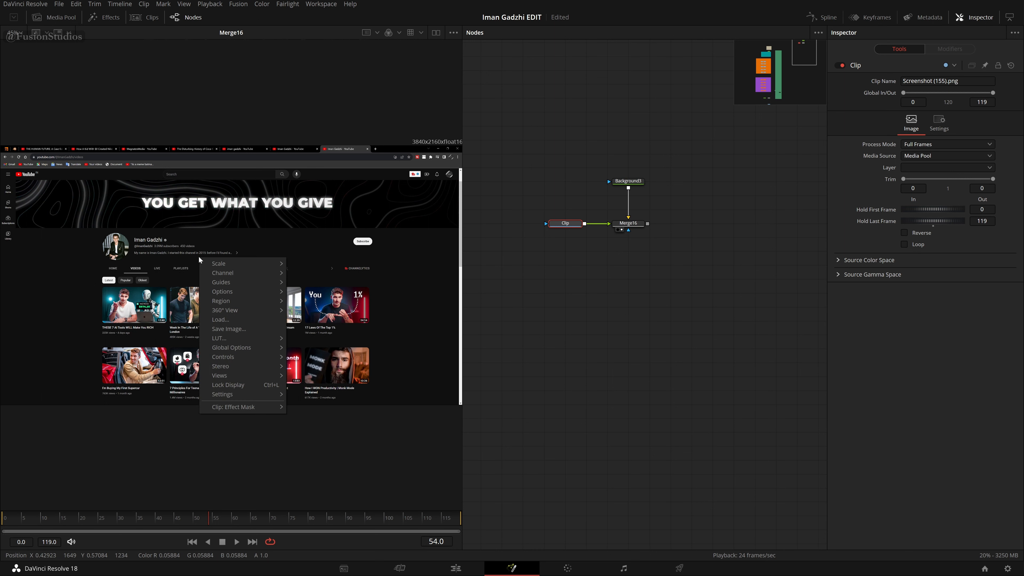
mouse_move(241, 409)
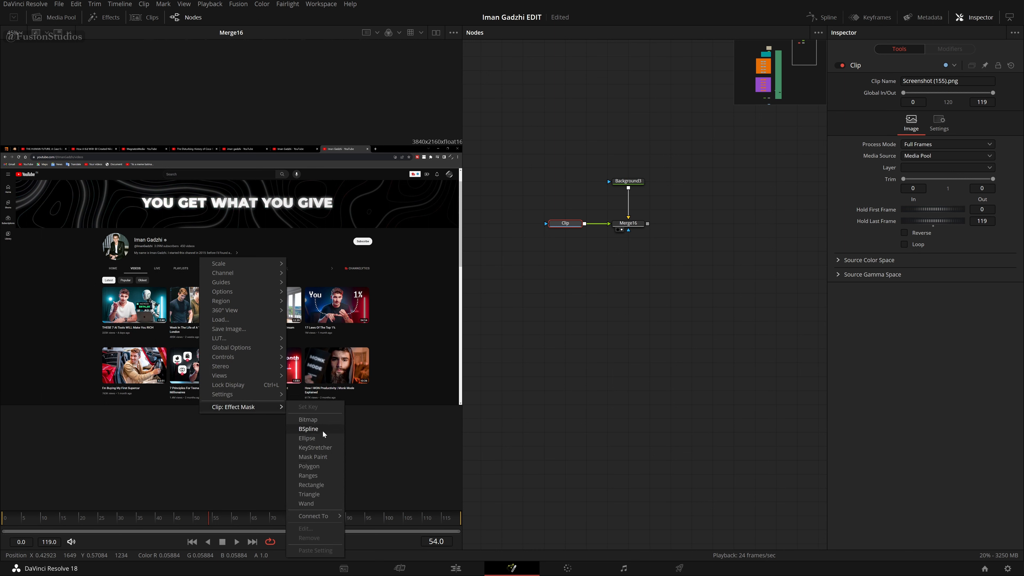
click(317, 486)
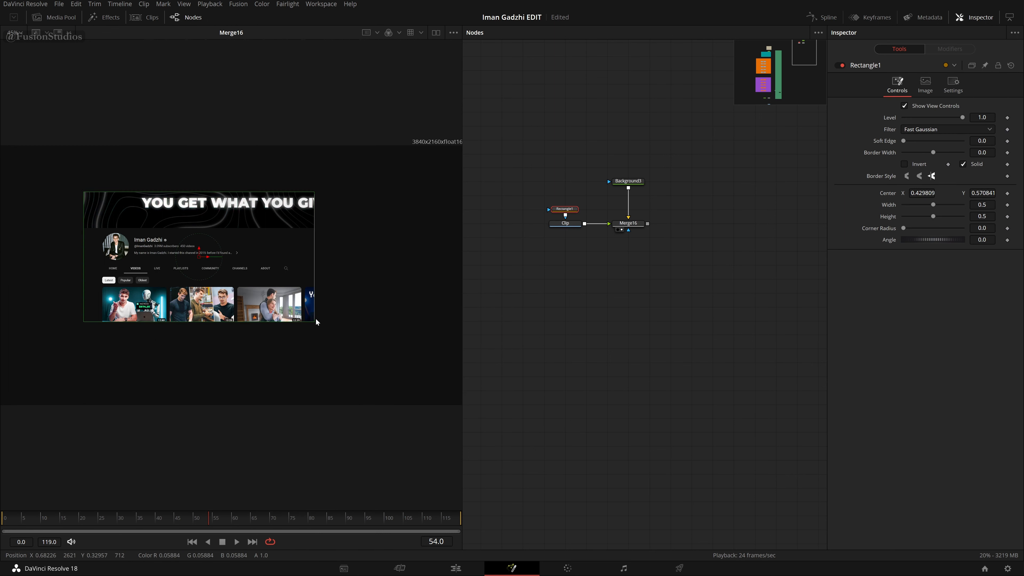
Step: Try bright green and red on the Background node, and sample the page's dark grey #0f0f0f from the screenshot again
click(632, 184)
click(924, 161)
drag(622, 267, 619, 337)
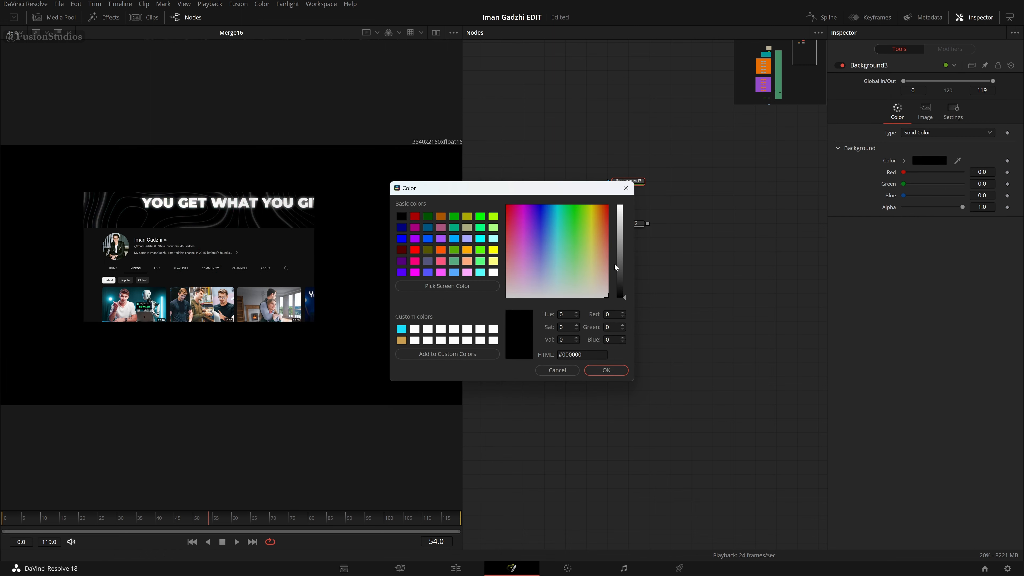
drag(616, 266, 623, 193)
click(583, 244)
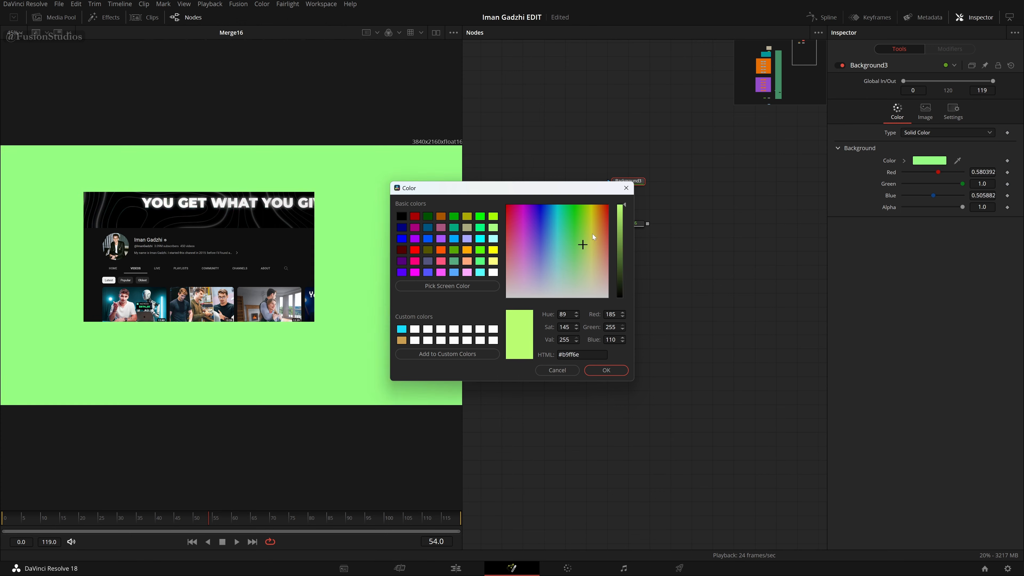
drag(592, 234, 621, 182)
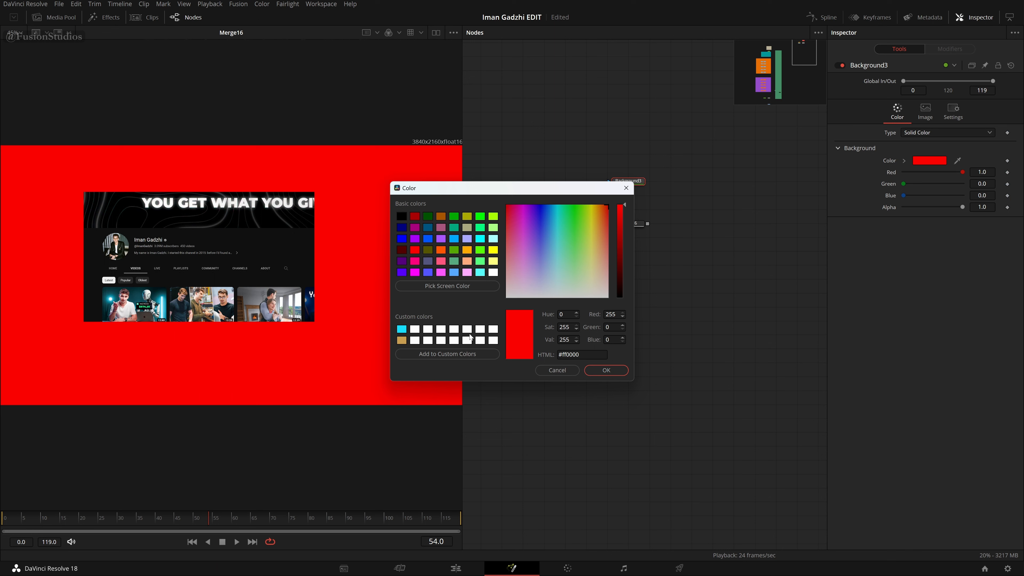
click(484, 288)
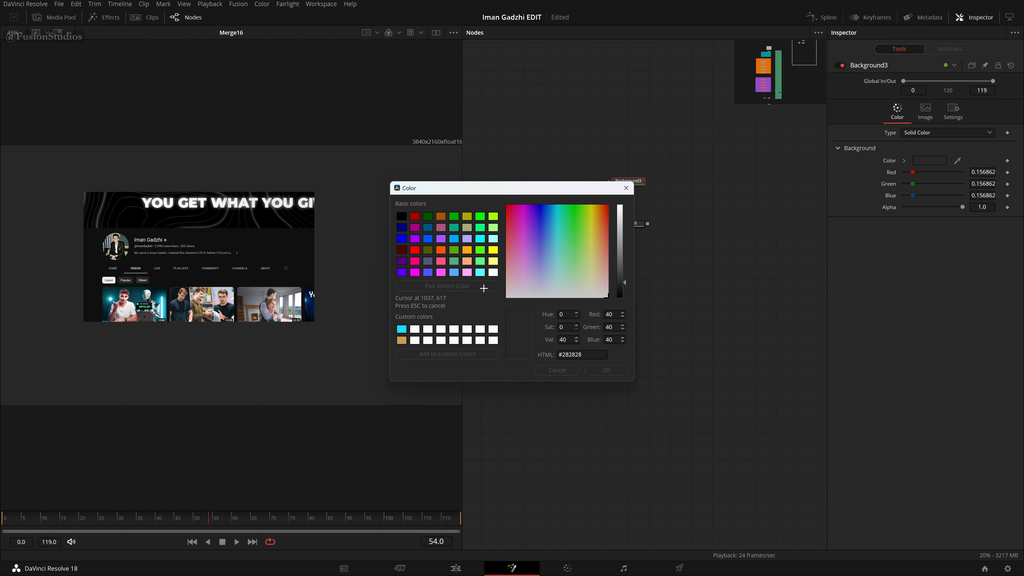
click(268, 248)
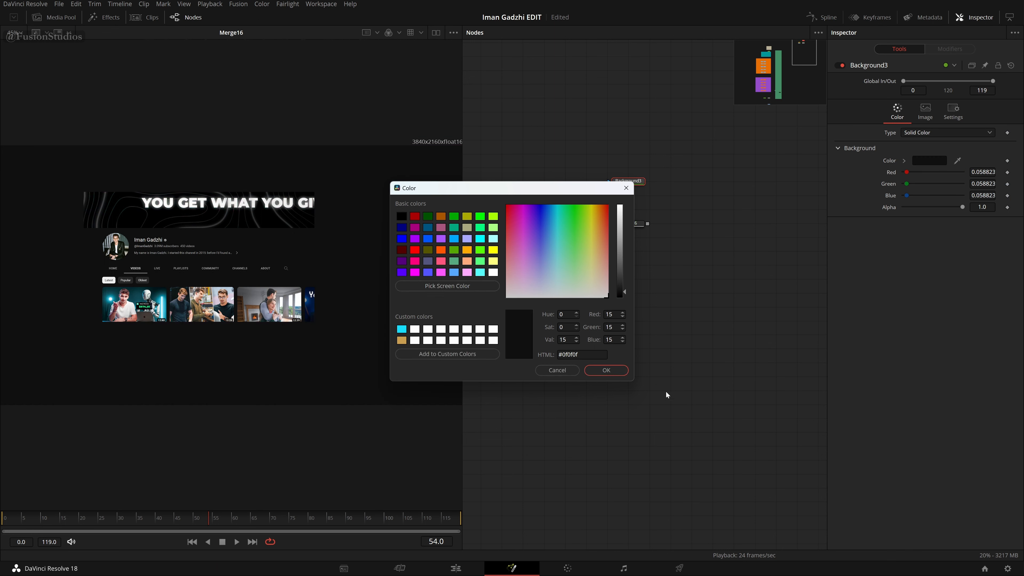
Step: Set the Background3 node's color to #0F0F0F
click(615, 373)
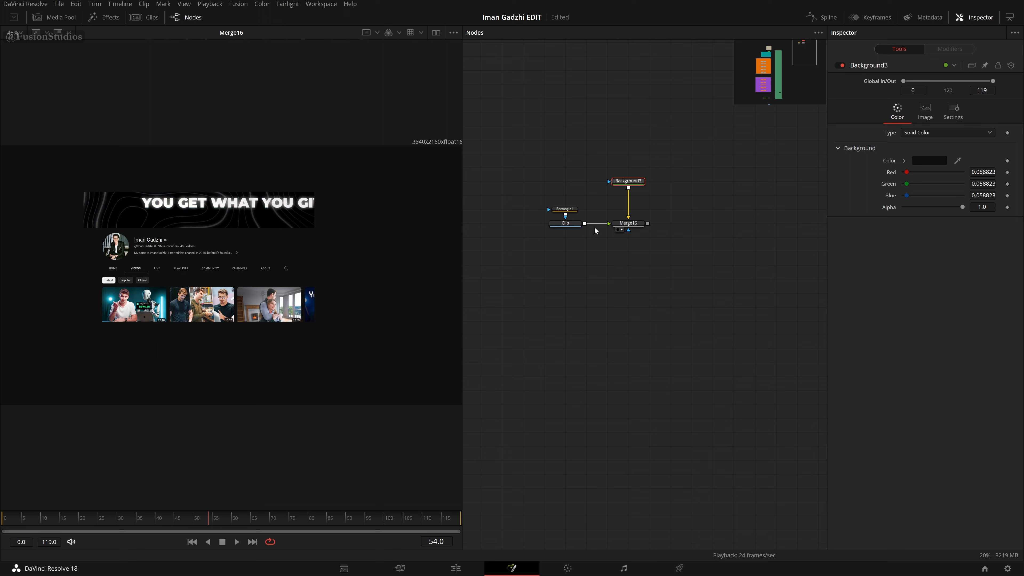
Step: Select the Clip and Rectangle1 nodes and resize the rectangle mask around the channel page by its edges and corner
drag(545, 232, 580, 204)
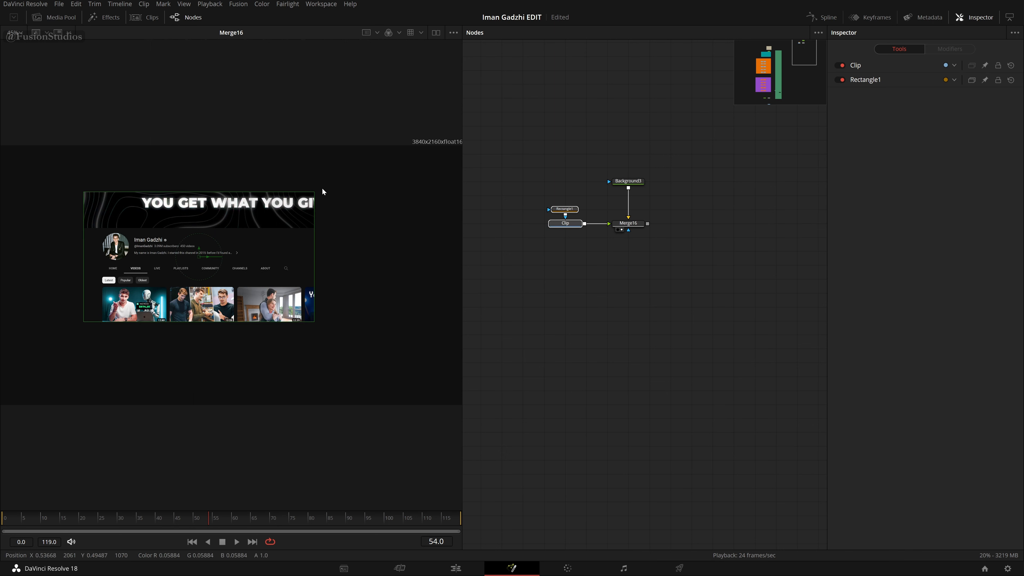
drag(348, 169, 1, 397)
scroll(199, 239, up, 3)
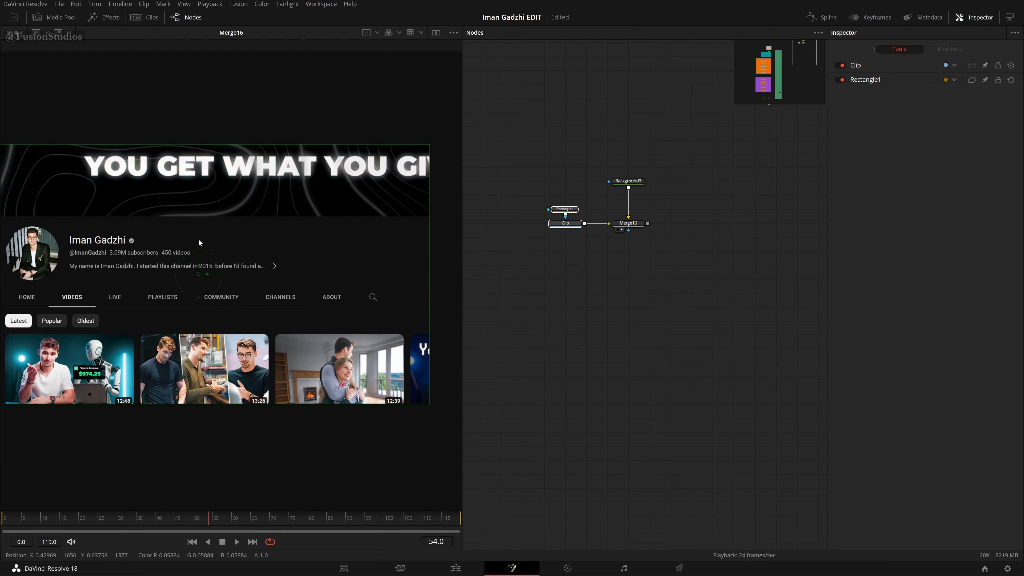
drag(242, 403, 242, 393)
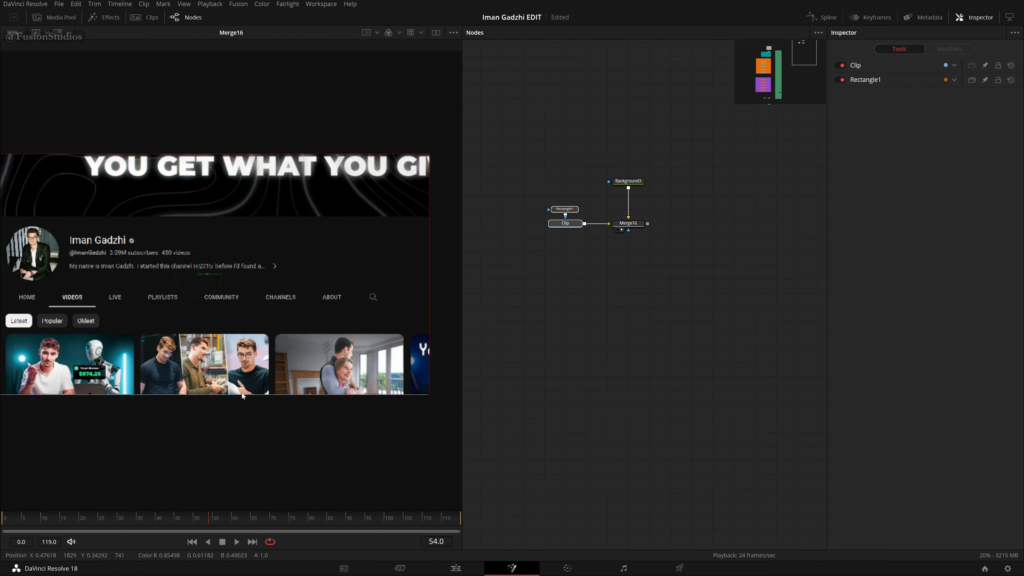
scroll(282, 341, down, 2)
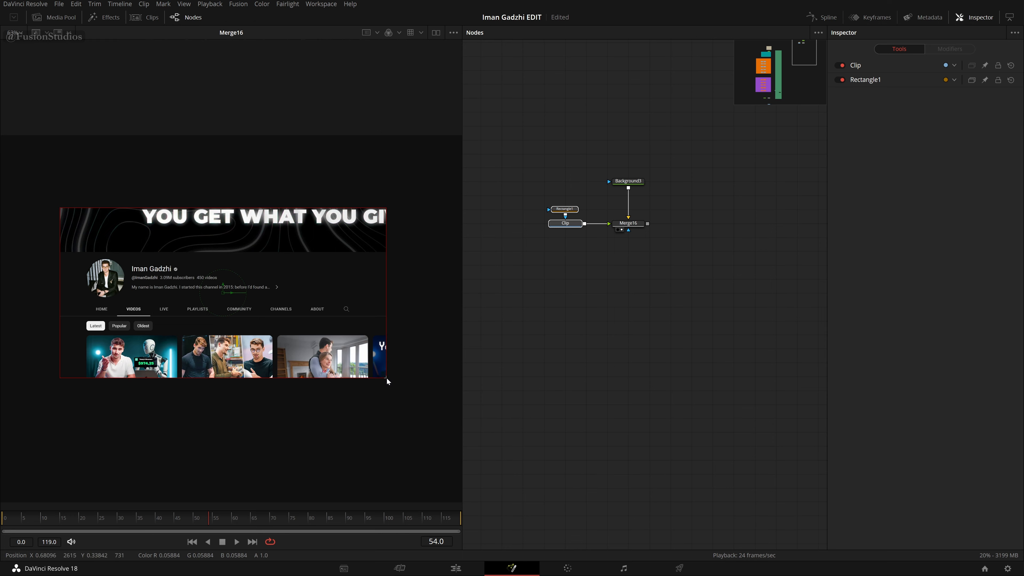
drag(387, 378, 347, 406)
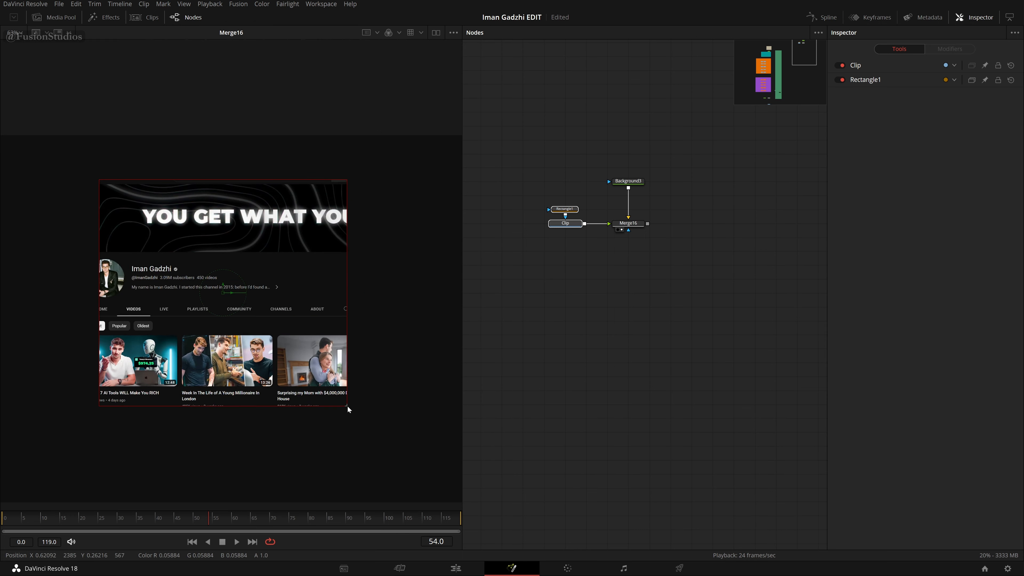
scroll(188, 221, down, 2)
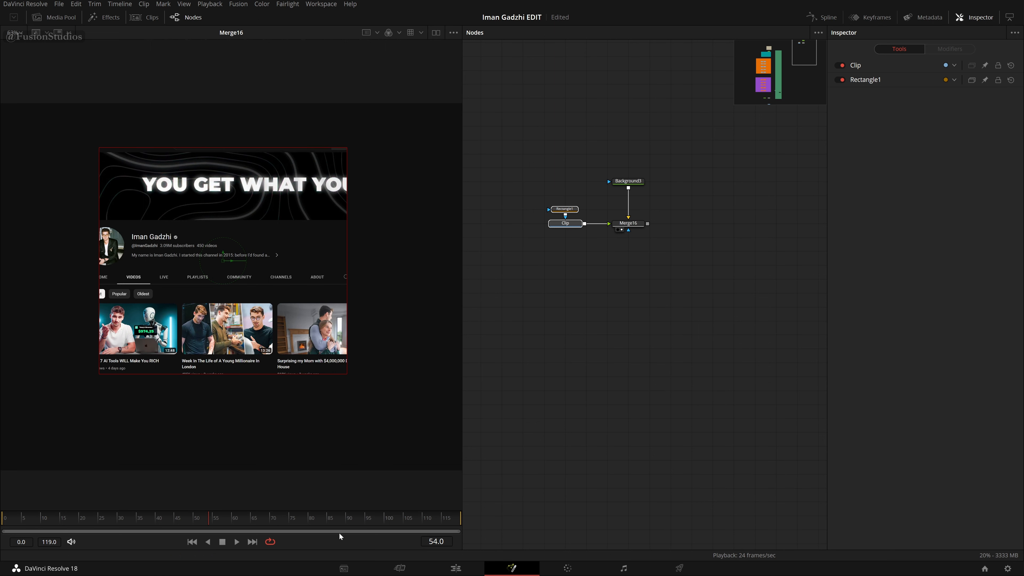
Step: Check the viewer's playback quality and proxy options
right_click(327, 536)
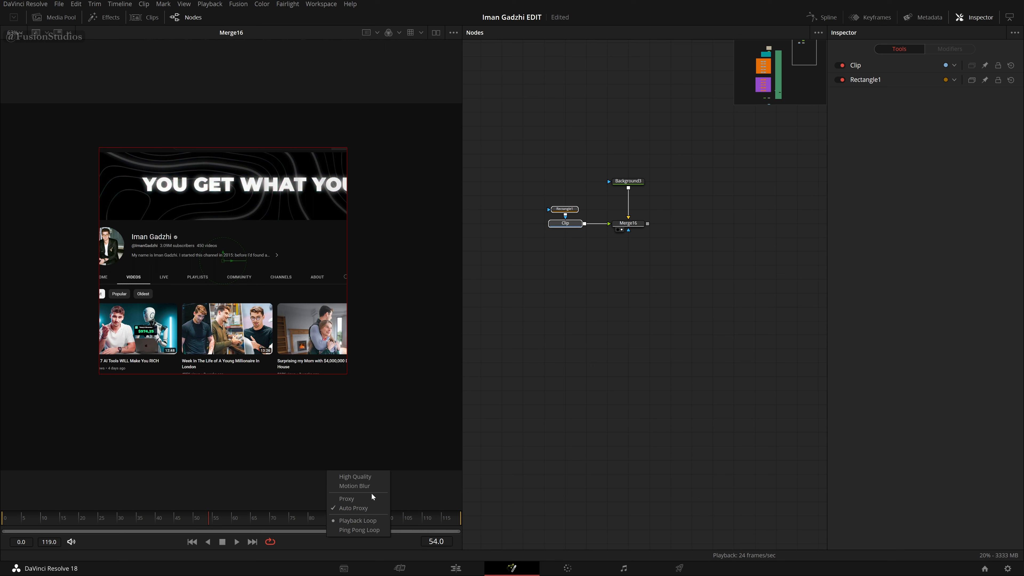
click(618, 498)
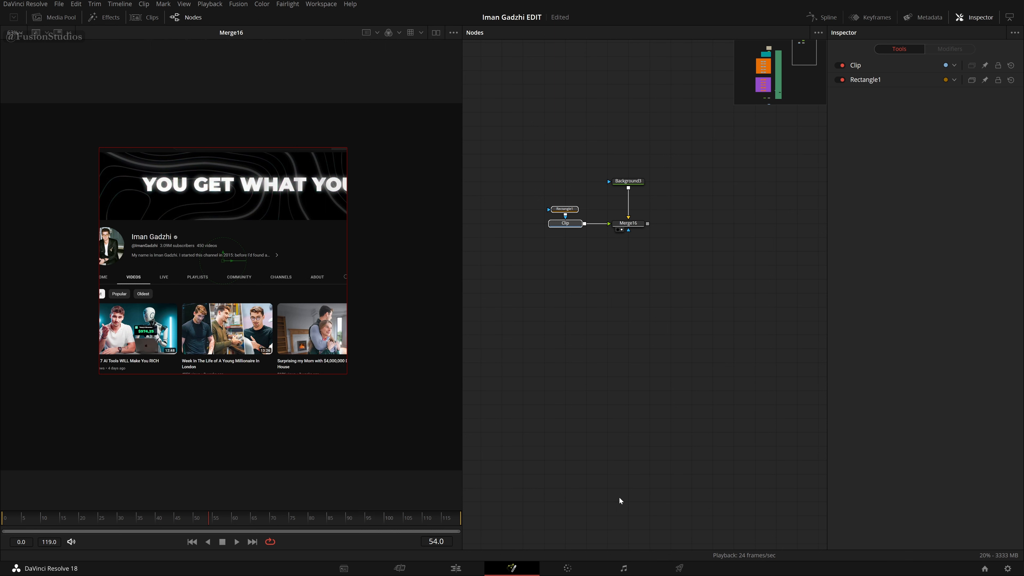
drag(386, 215, 215, 265)
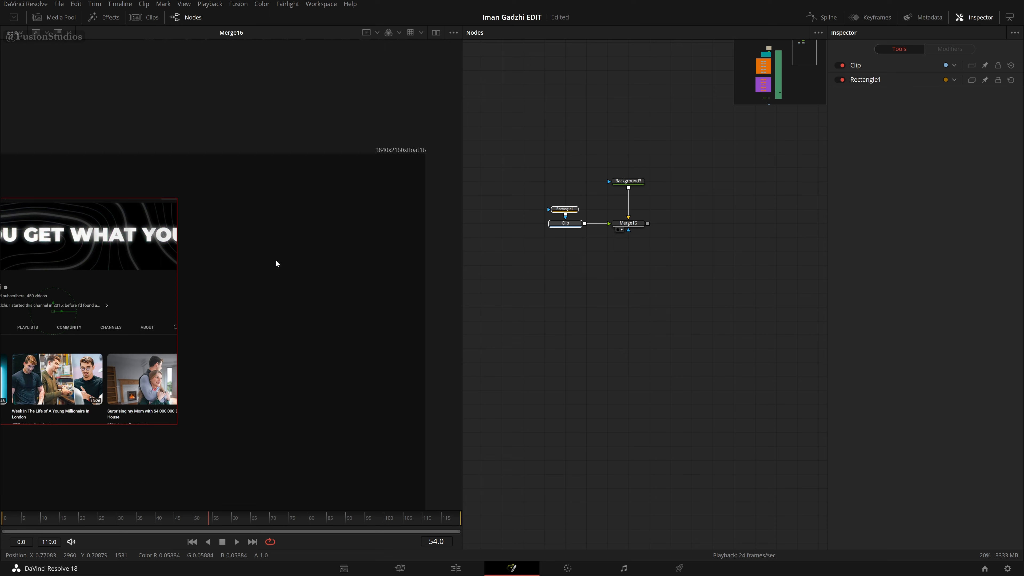
key(ctrl+f)
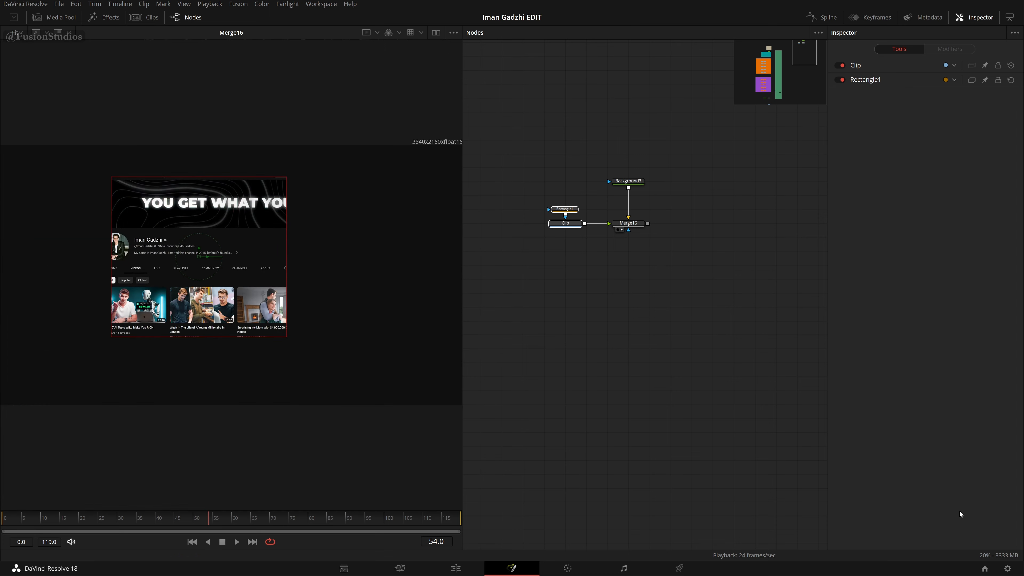
Step: Check the available timeline resolutions in the project settings
click(1009, 569)
click(553, 113)
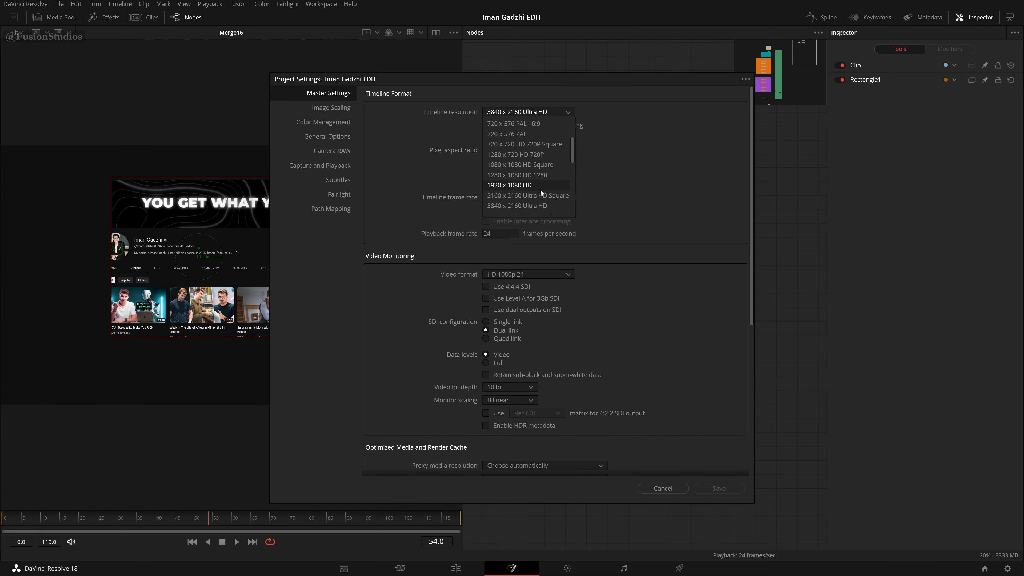
click(656, 199)
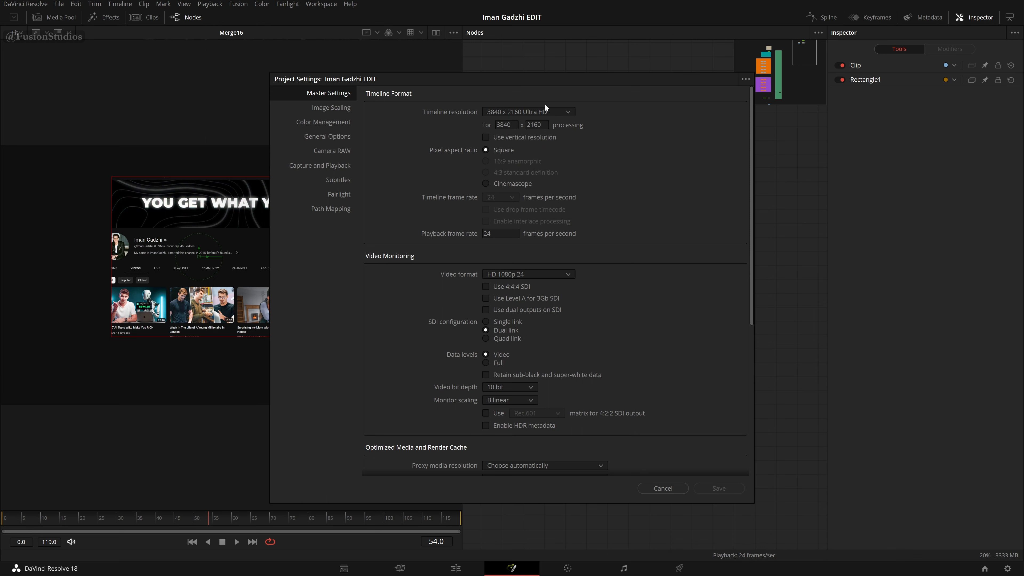
click(547, 111)
click(551, 112)
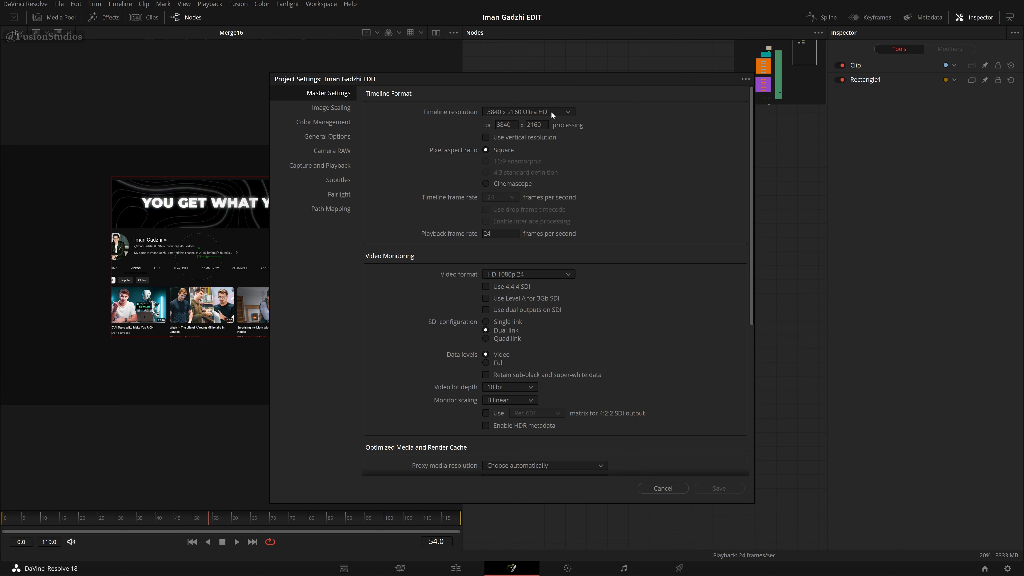
click(662, 488)
Step: Resize the rectangle mask to about 0.515 wide and 0.484 high, and show only the Rectangle1 node's controls
drag(604, 311, 640, 328)
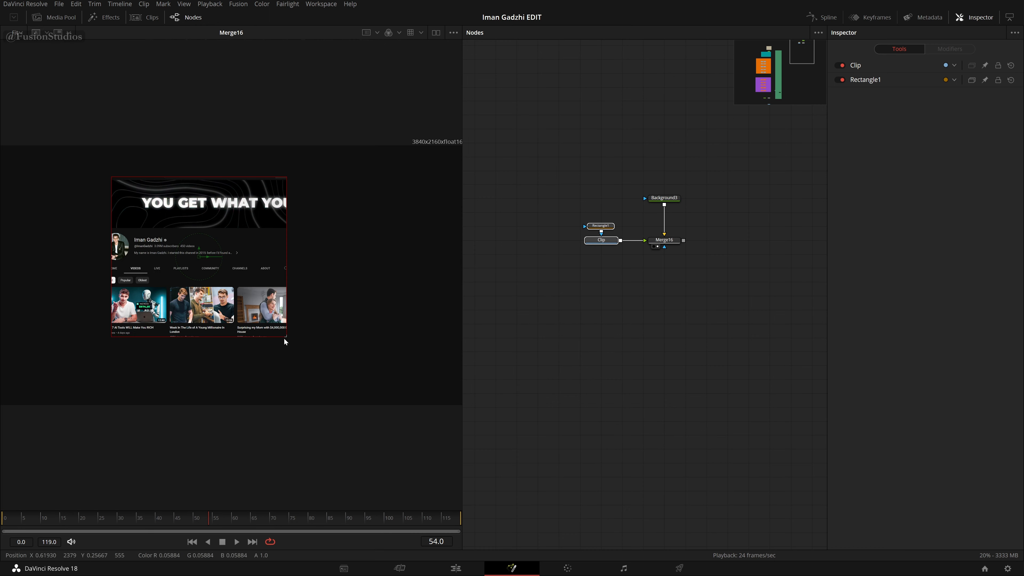
drag(286, 337, 318, 320)
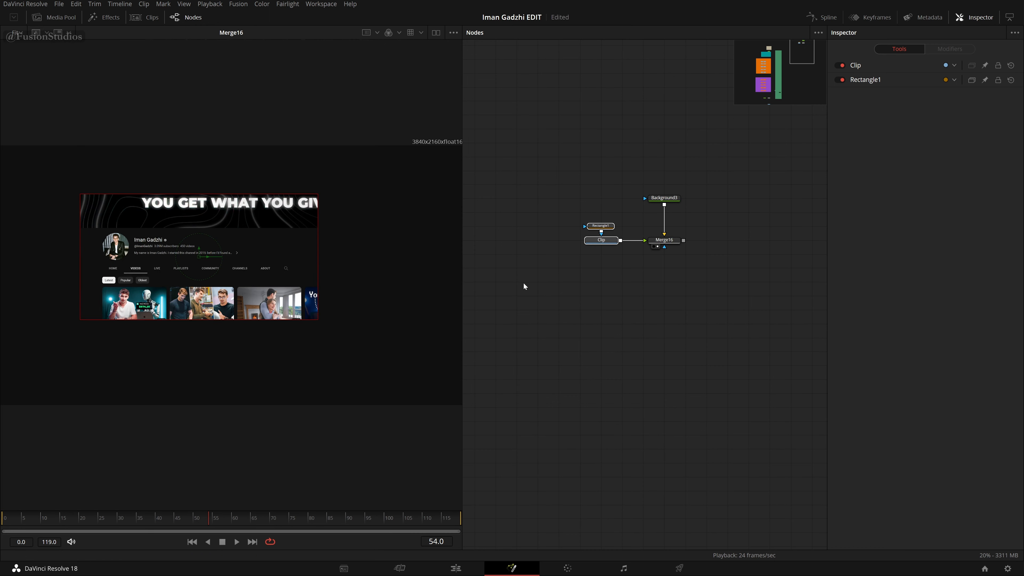
click(607, 229)
click(608, 228)
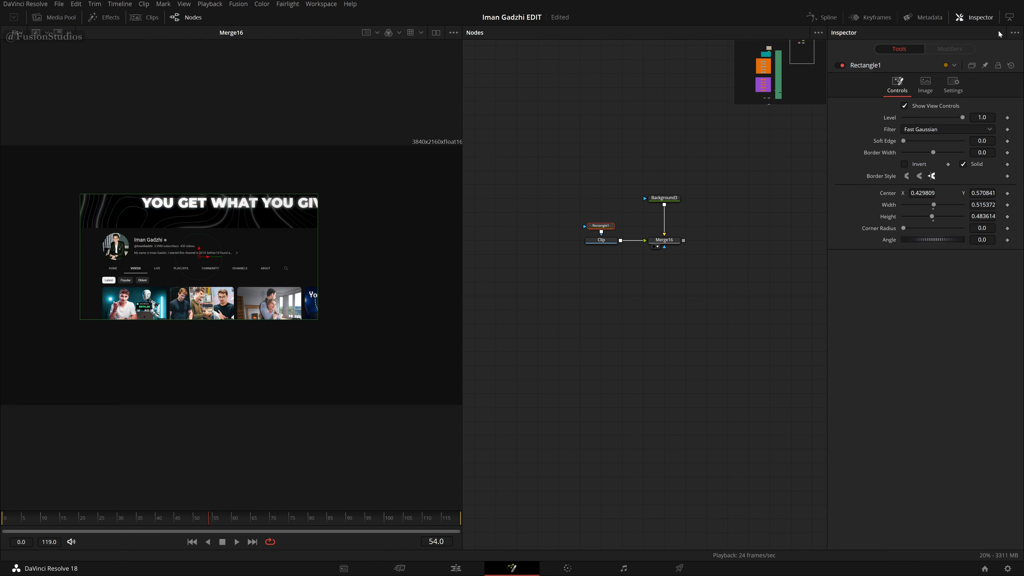
click(979, 17)
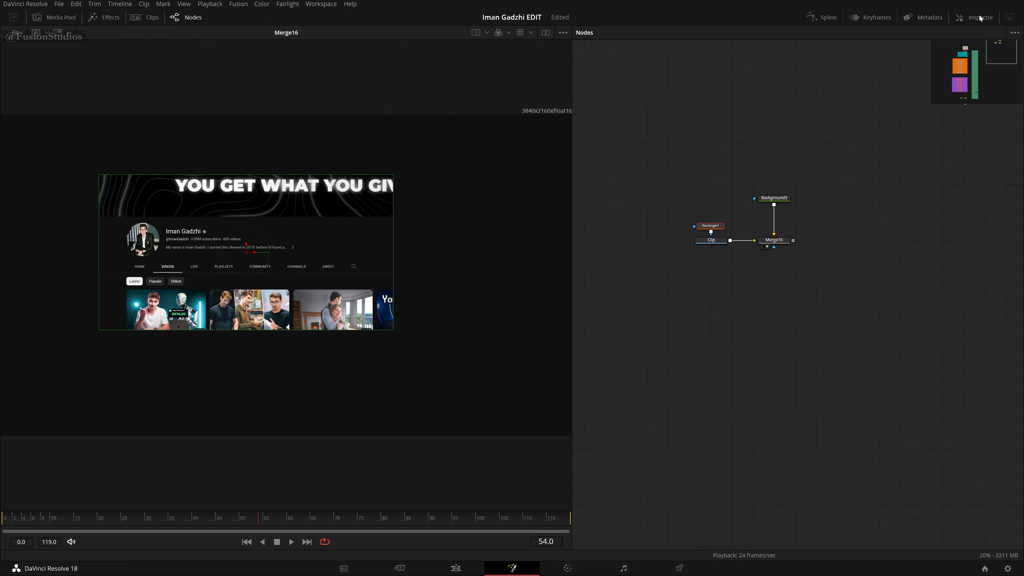
click(980, 18)
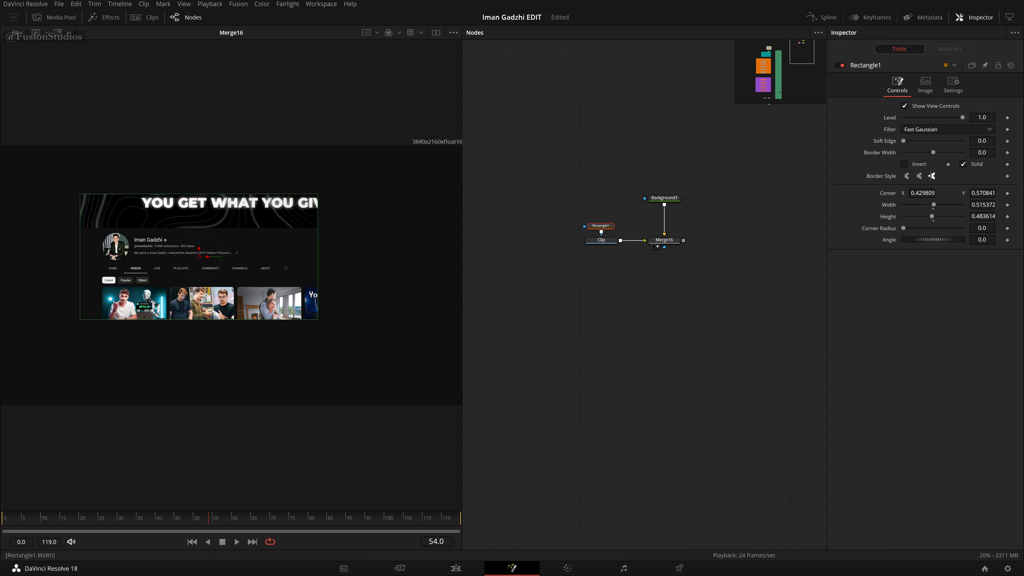
Step: Reduce Rectangle1's width to about 0.347 and its height to about 0.444
drag(982, 205, 915, 205)
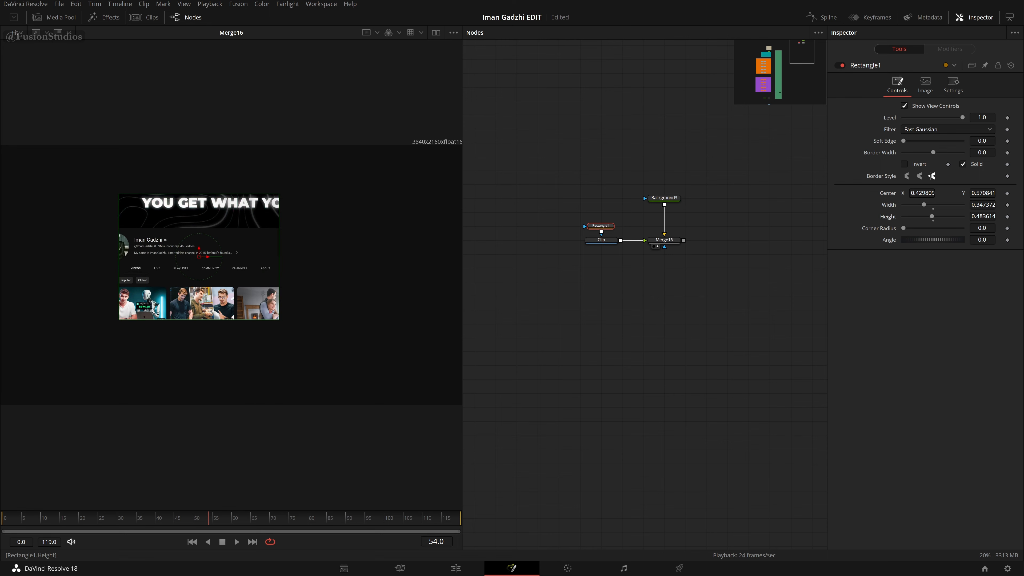
drag(983, 217, 967, 217)
Step: Try moving, resizing and rotating the rectangle mask directly in the viewer, and reset its angle to 0
scroll(158, 307, up, 2)
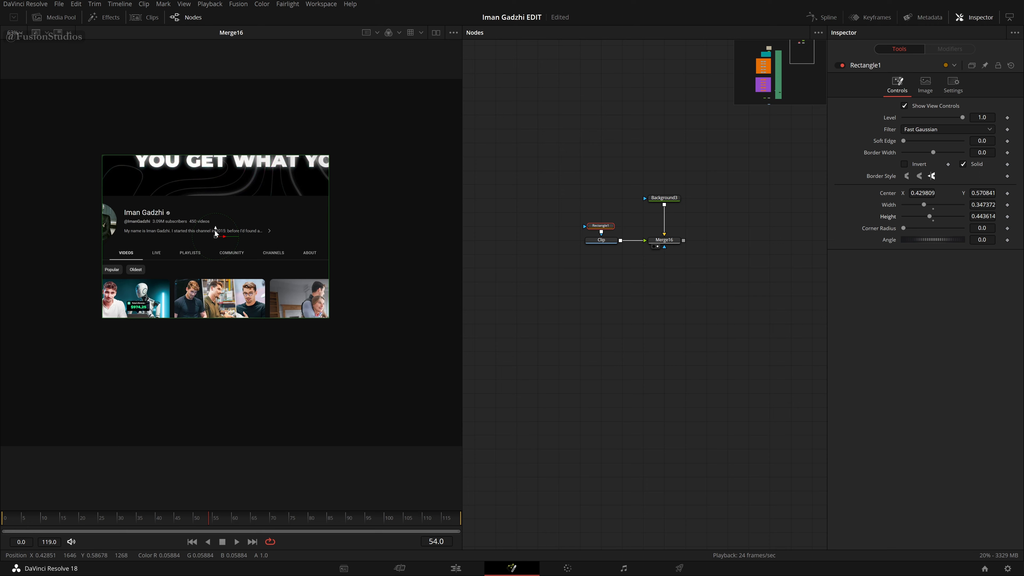
drag(215, 230, 320, 279)
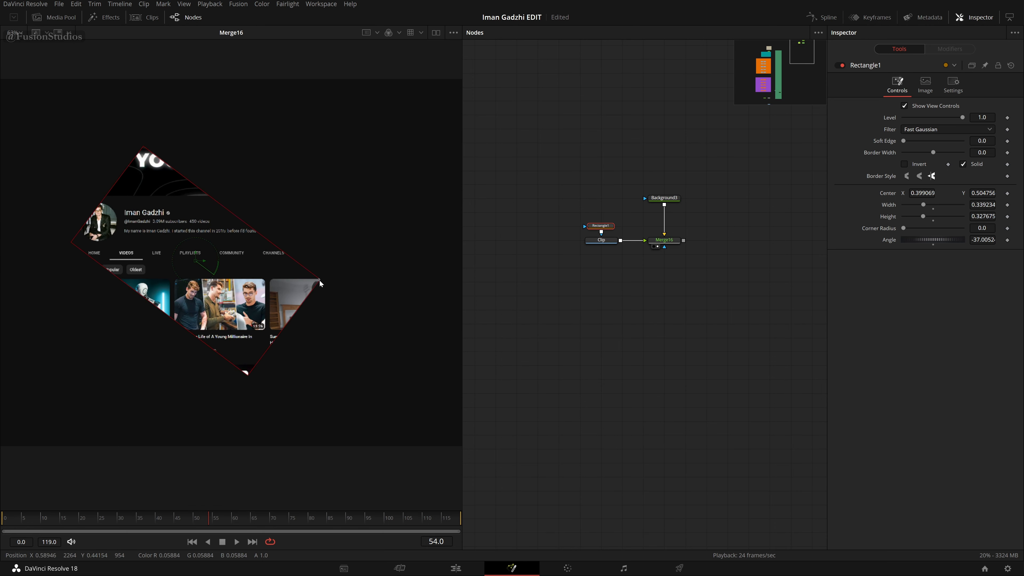
double_click(935, 244)
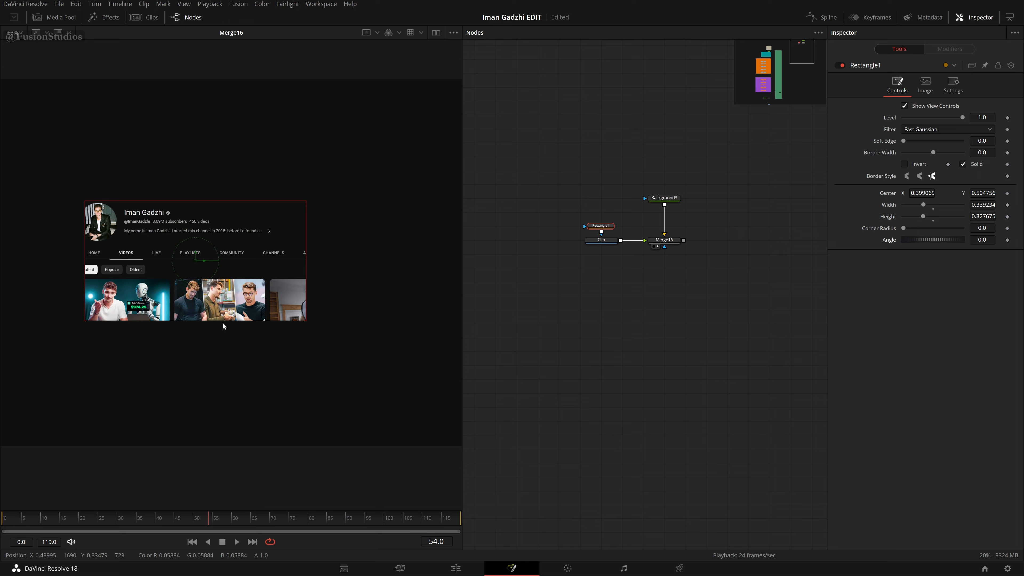
Step: Resize the rectangle mask in the viewer to about 0.302 wide and 0.211 high
drag(223, 324, 214, 352)
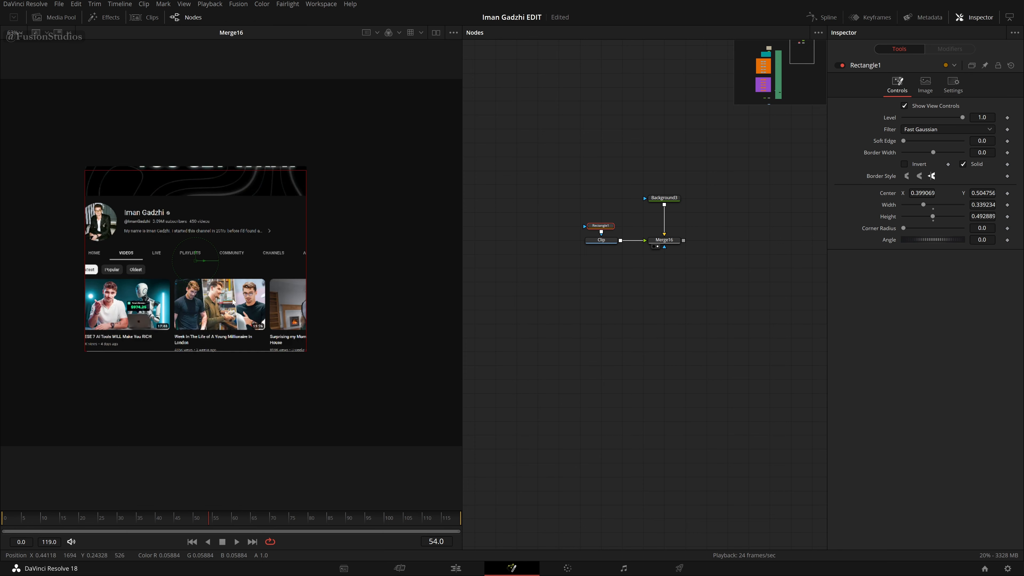
drag(234, 302, 231, 300)
drag(305, 262, 263, 273)
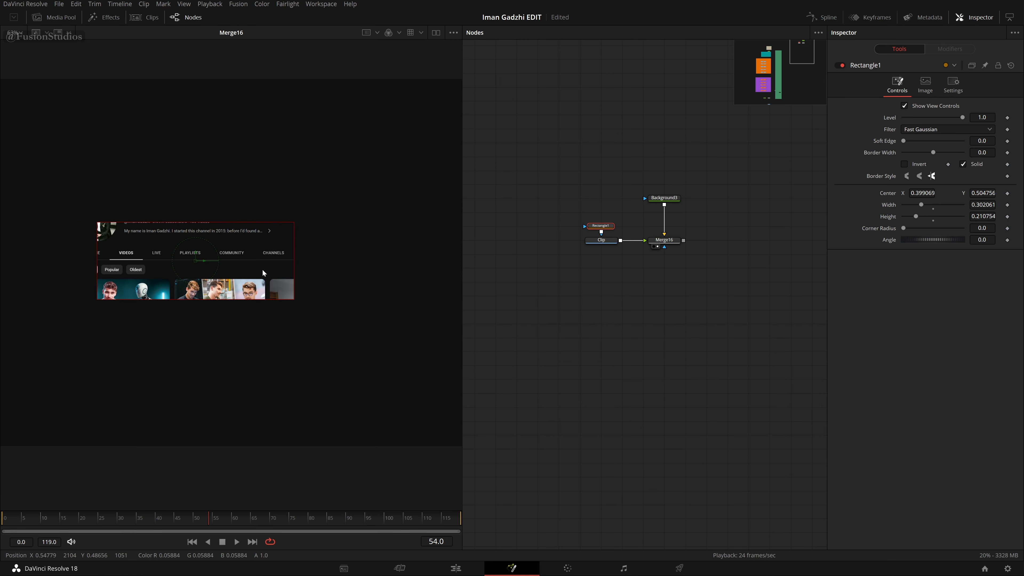
Step: Fit the rectangle mask around the channel name and description, centered at about 0.399, 0.616, about 0.235 wide and 0.101 high
scroll(233, 254, up, 2)
drag(180, 266, 154, 260)
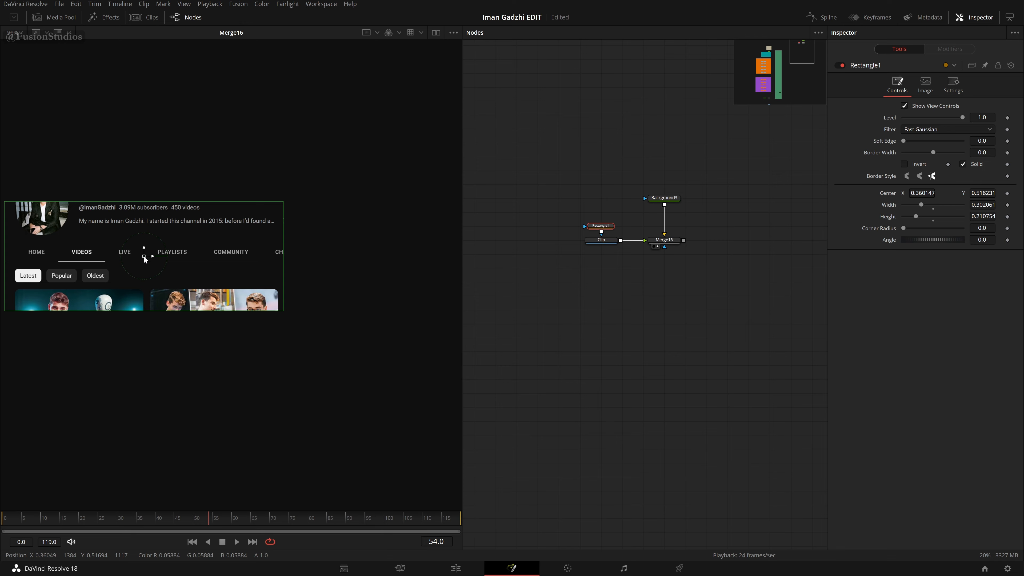
scroll(143, 257, up, 3)
scroll(142, 256, down, 5)
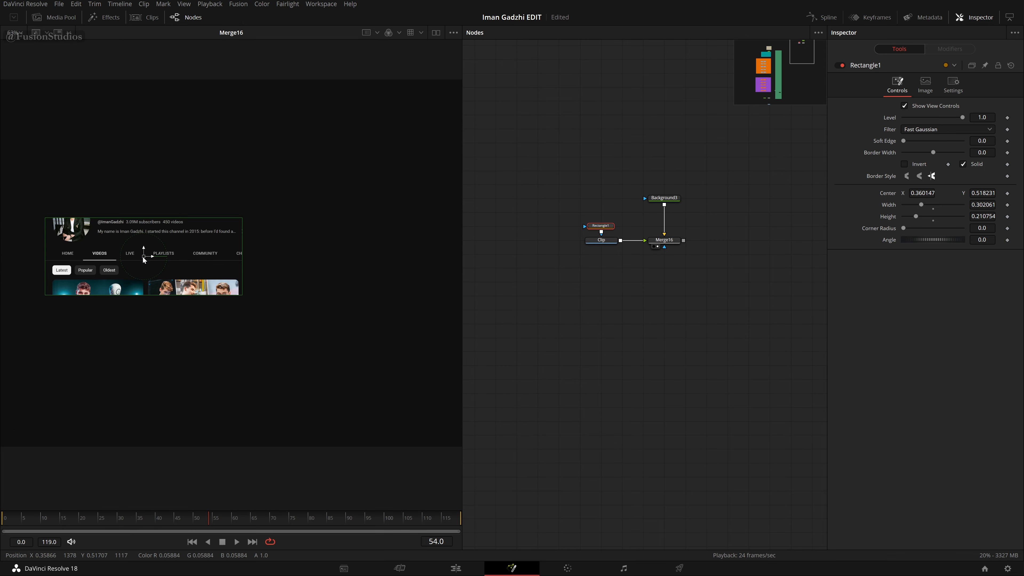
drag(143, 256, 169, 221)
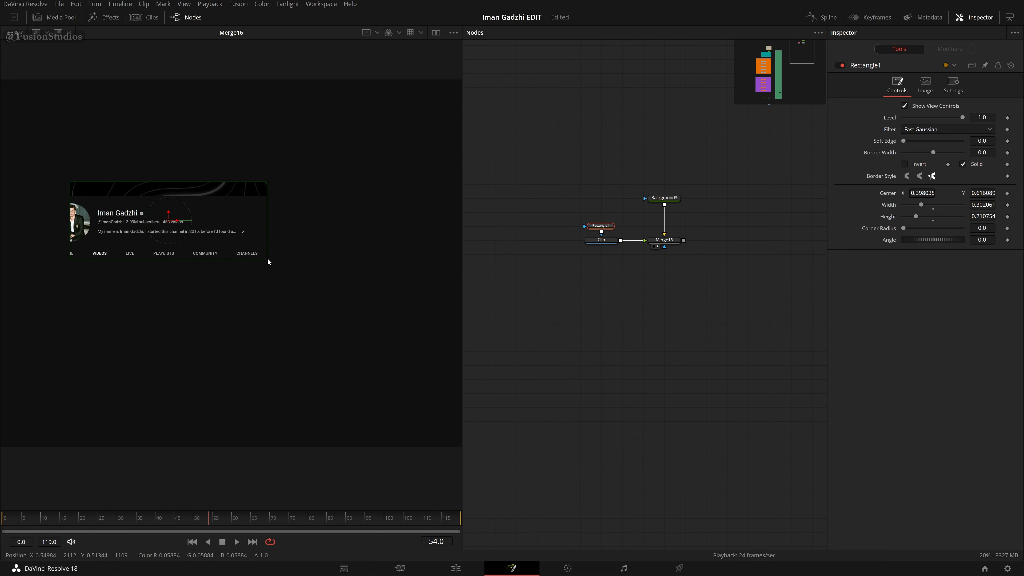
drag(268, 259, 246, 239)
drag(175, 219, 183, 220)
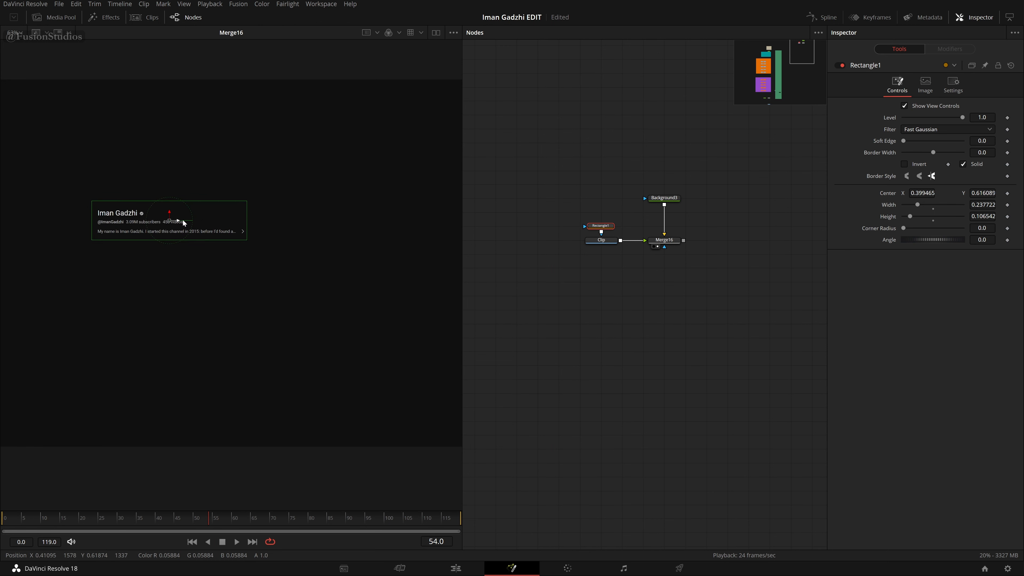
drag(245, 239, 244, 239)
Step: Deselect the Rectangle1 node and save the project
click(508, 273)
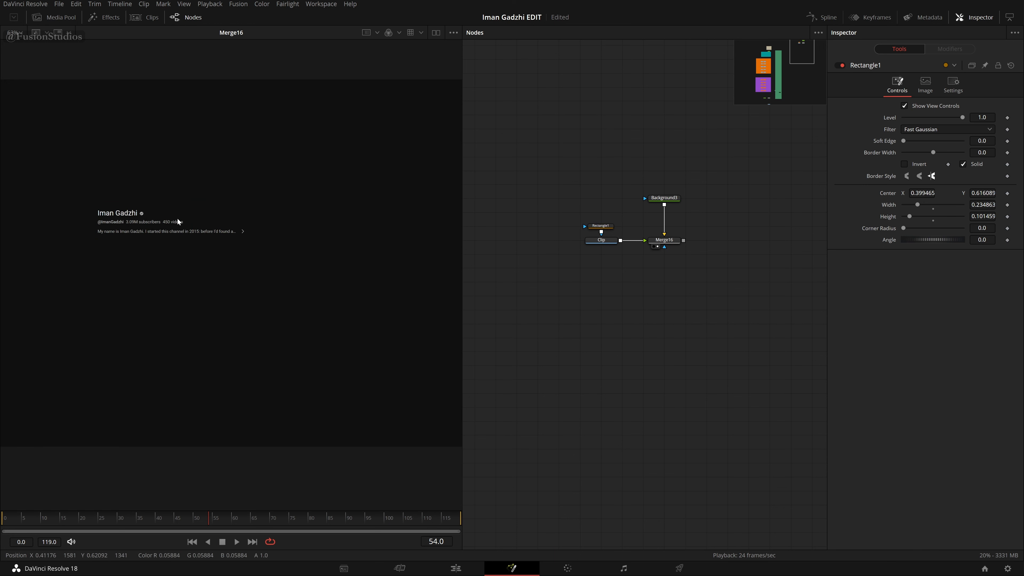
key(shift+z)
key(ctrl+s)
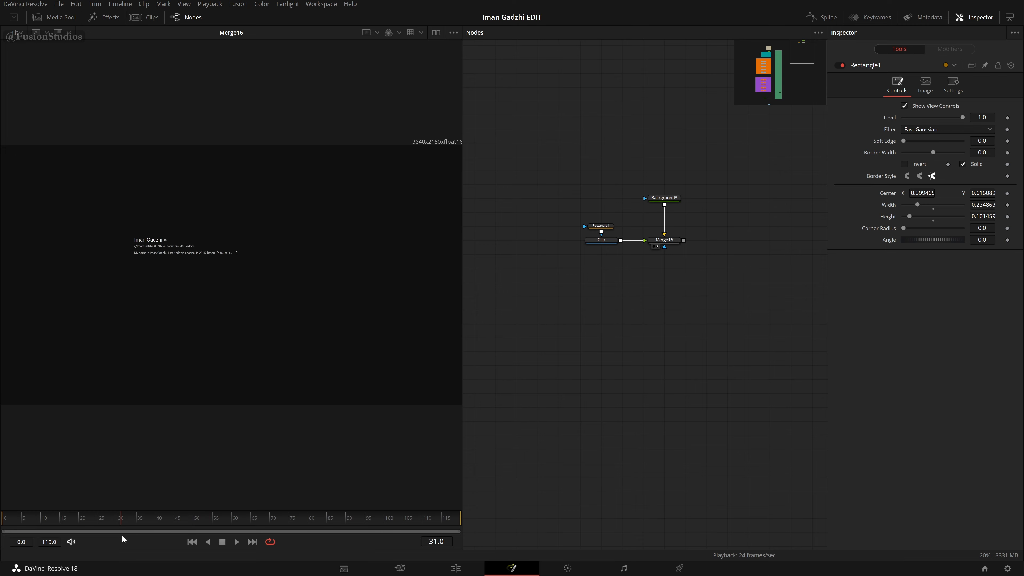
drag(658, 396, 937, 307)
drag(591, 358, 884, 305)
drag(765, 280, 476, 345)
drag(634, 270, 464, 335)
drag(641, 303, 546, 334)
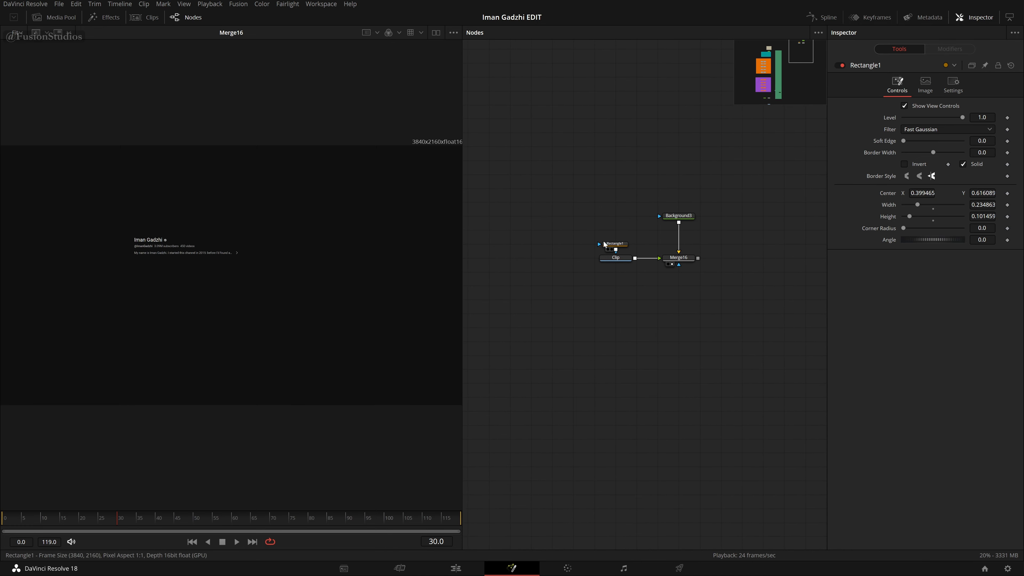
Step: Add a keyframe for Rectangle1's width at frame 30 and move the playhead to frame 0
click(615, 245)
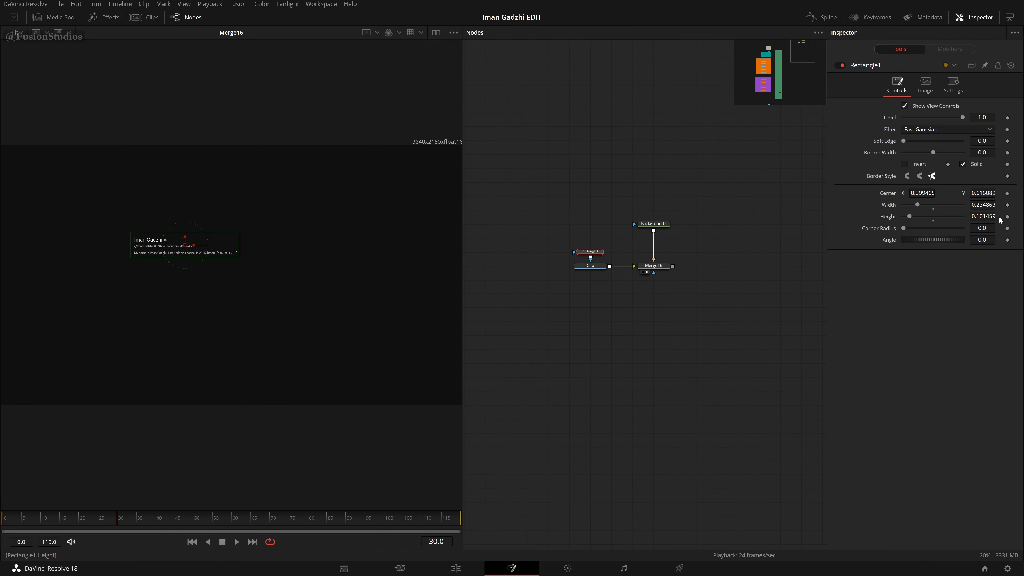
click(1007, 204)
scroll(187, 247, up, 2)
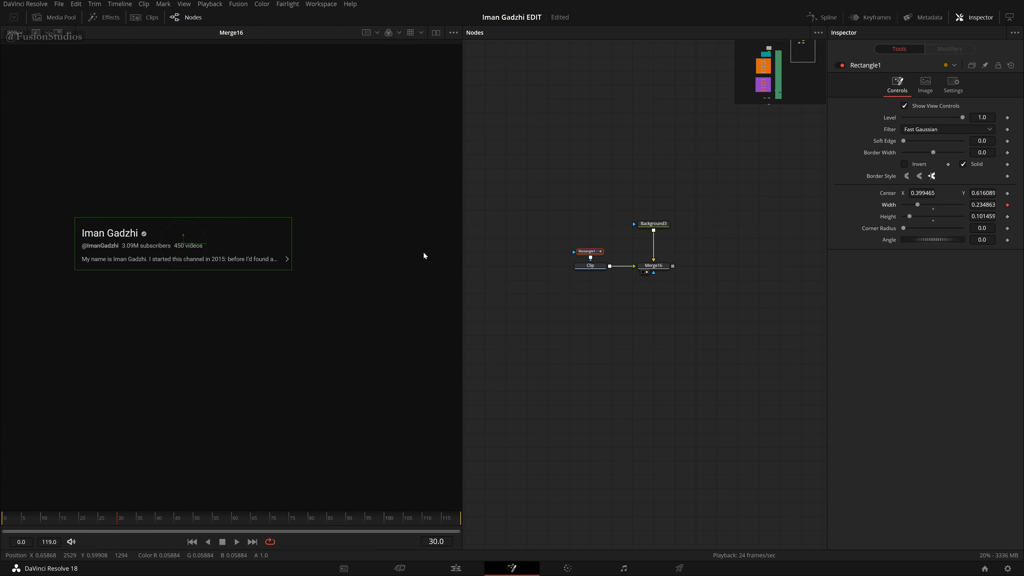
key(Home)
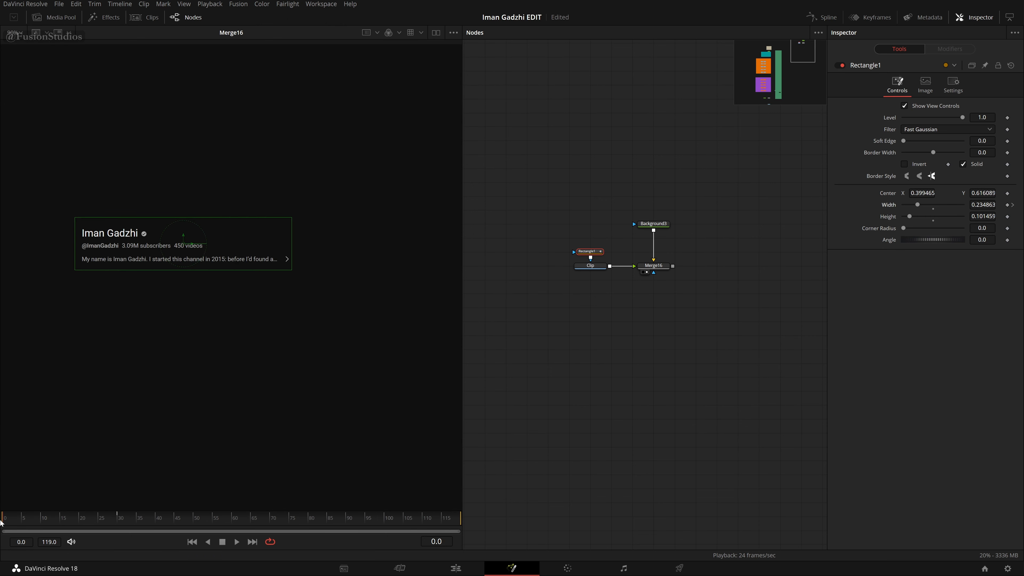
Step: Set Rectangle1's width to 0 at frame 0 and save the project
drag(982, 205, 927, 204)
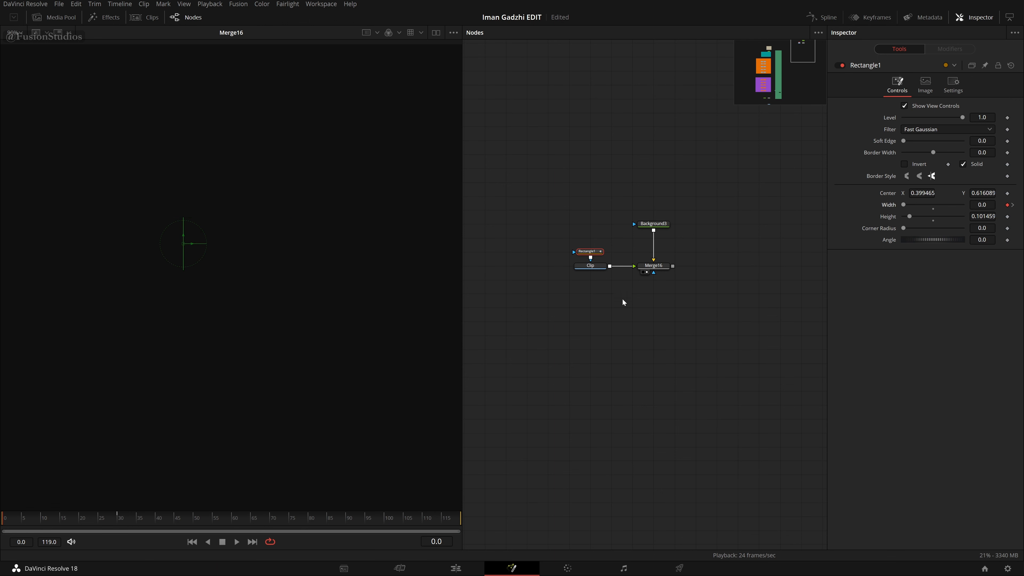
key(ctrl+s)
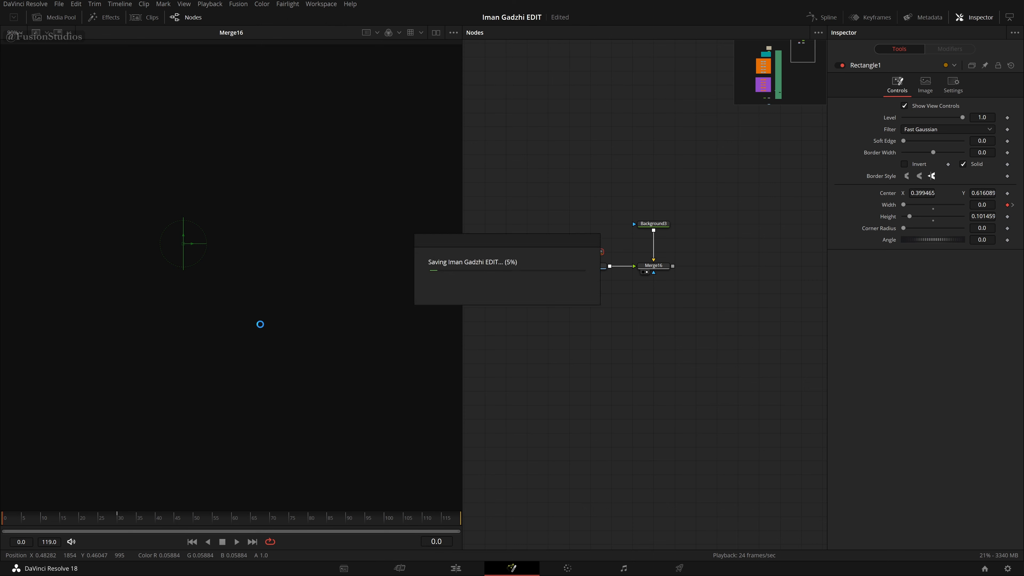
Step: Fit the Merge16 image in the viewer, deselect the mask and play back the width reveal
drag(200, 339, 247, 340)
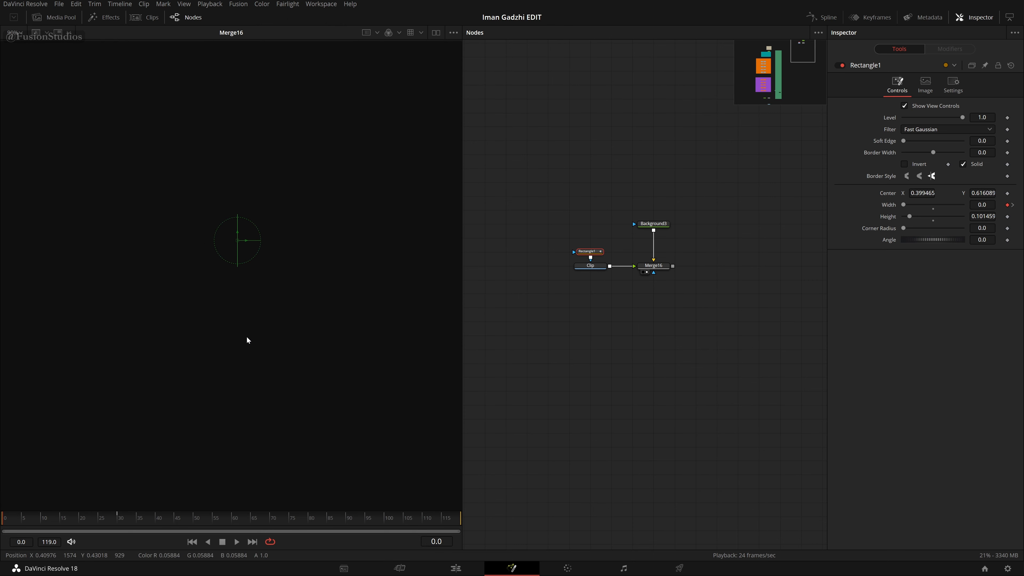
key(ctrl+f)
click(507, 316)
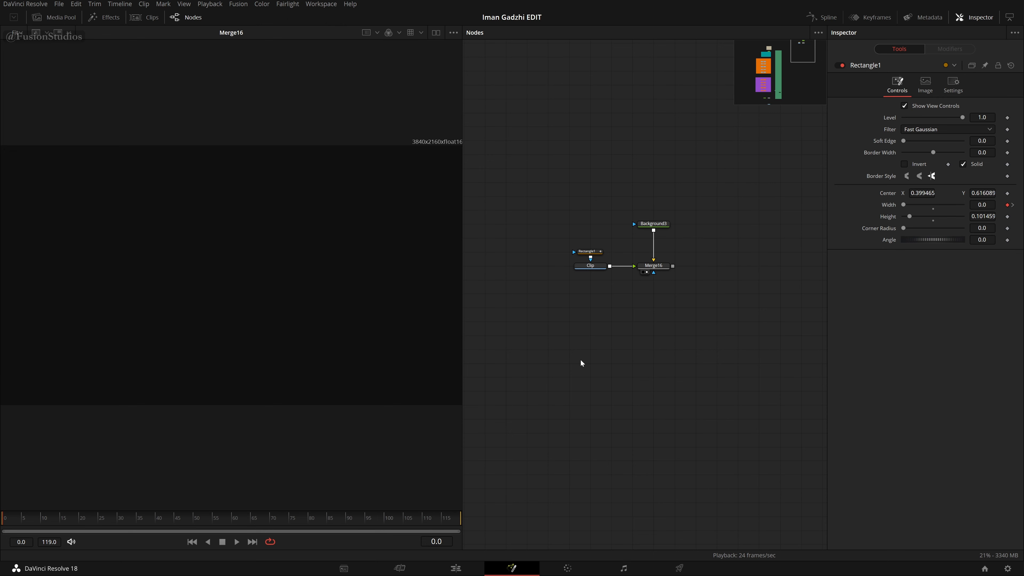
key(space)
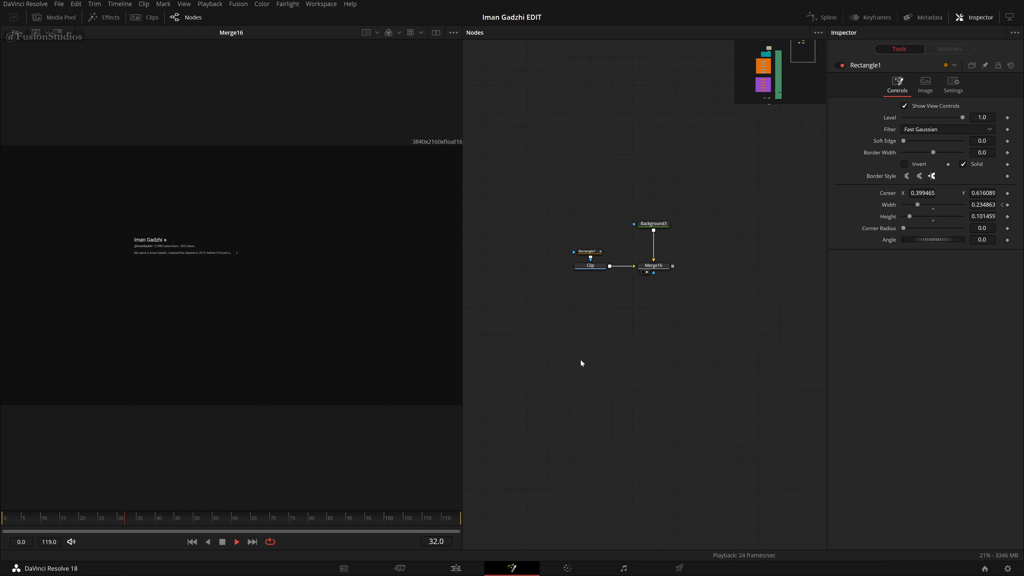
key(space)
Step: View the Profile_bio mask, Main_Clip and Merge2 outputs for comparison, and return the viewer to Merge16 for playback
drag(573, 365, 862, 359)
drag(636, 316, 834, 291)
drag(533, 384, 295, 386)
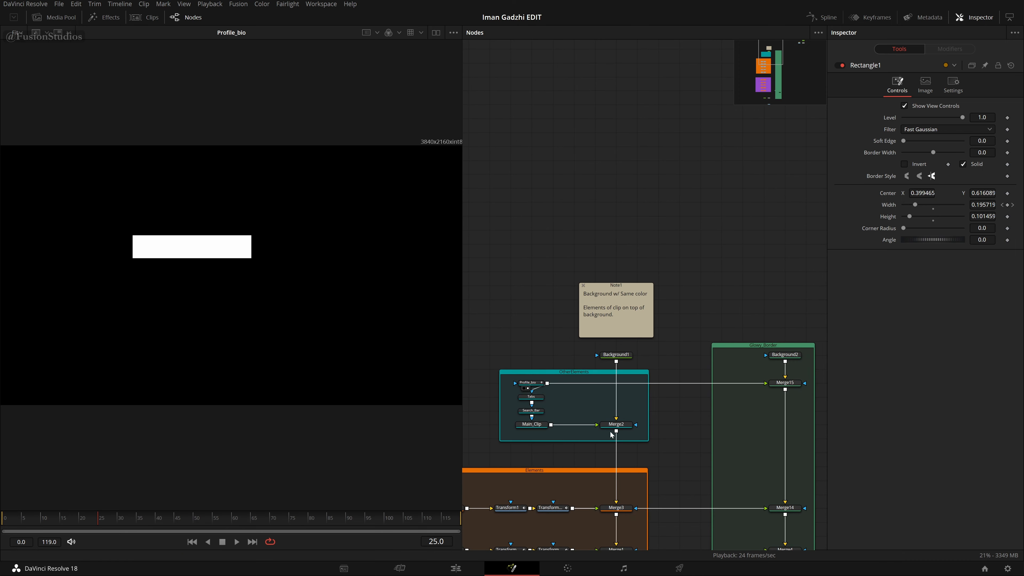
drag(532, 424, 334, 394)
drag(616, 425, 322, 355)
key(space)
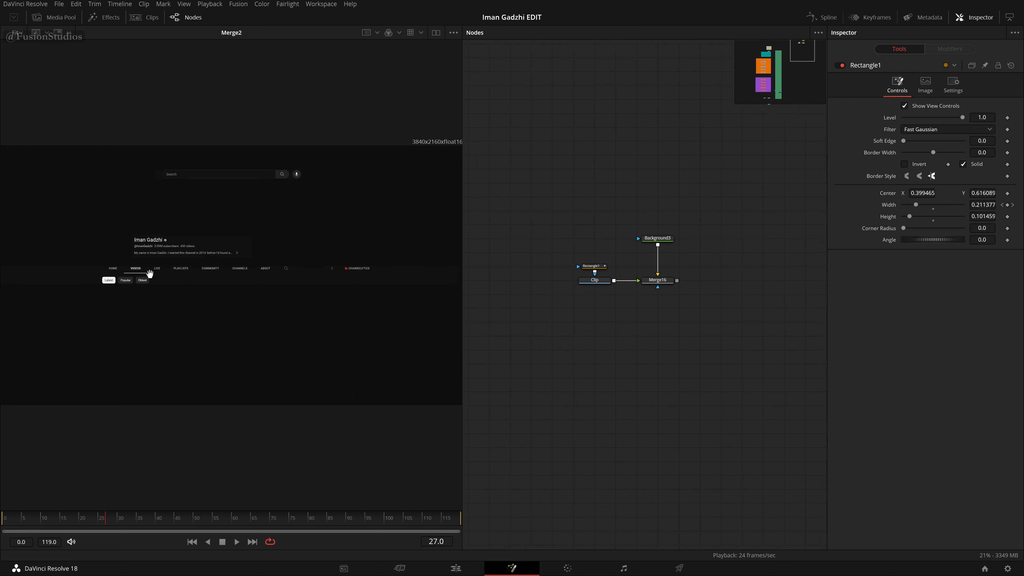
click(635, 290)
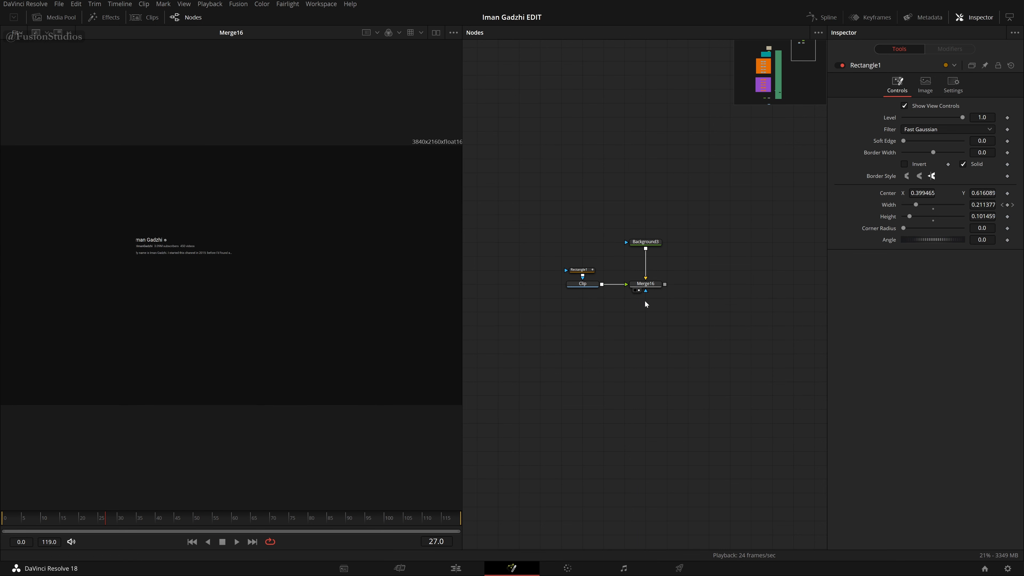
key(space)
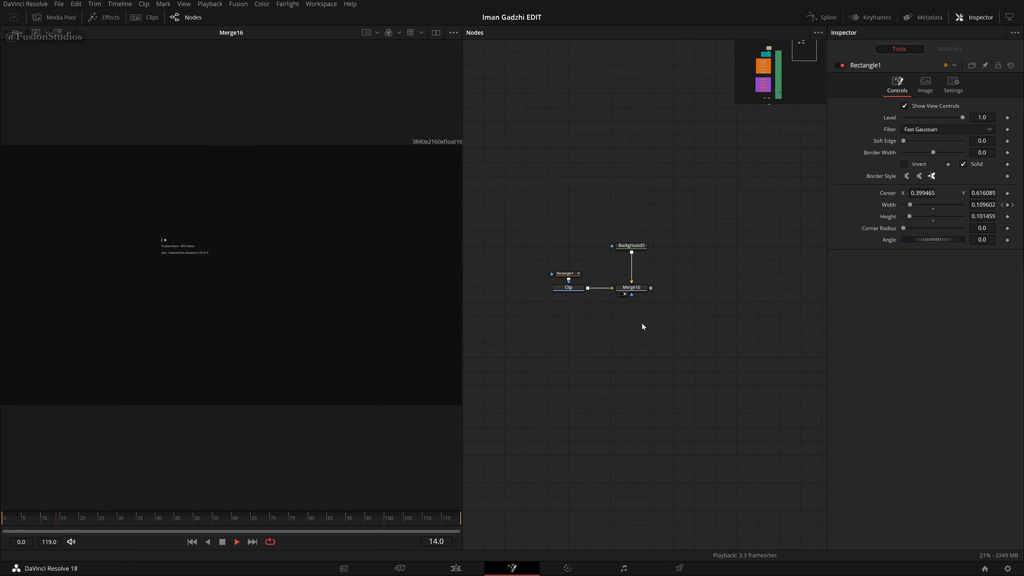
key(shift+space)
text(bg)
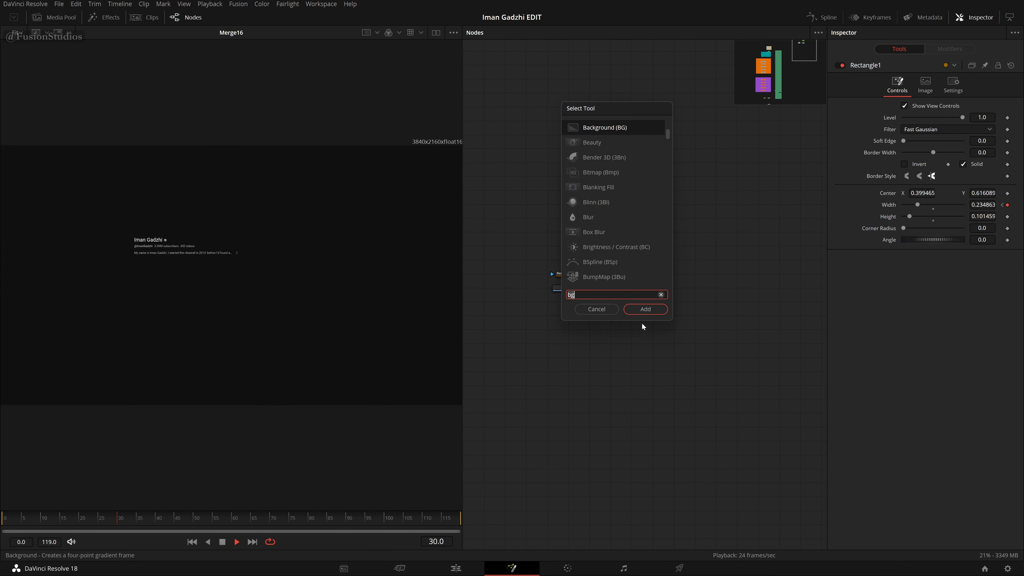
key(Return)
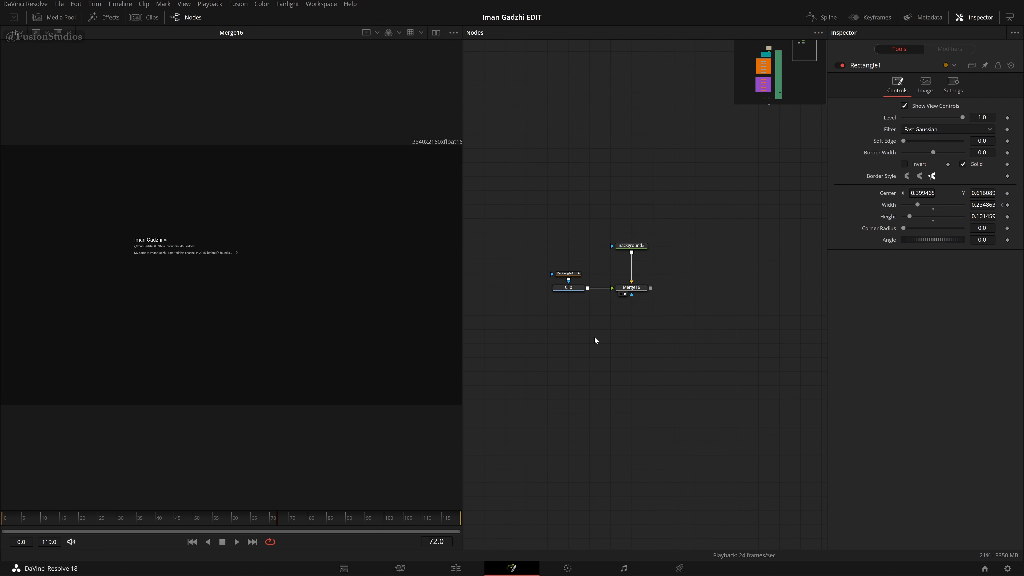
Step: Return to frame 0 and show Rectangle1's width curve in an enlarged Spline editor
key(Home)
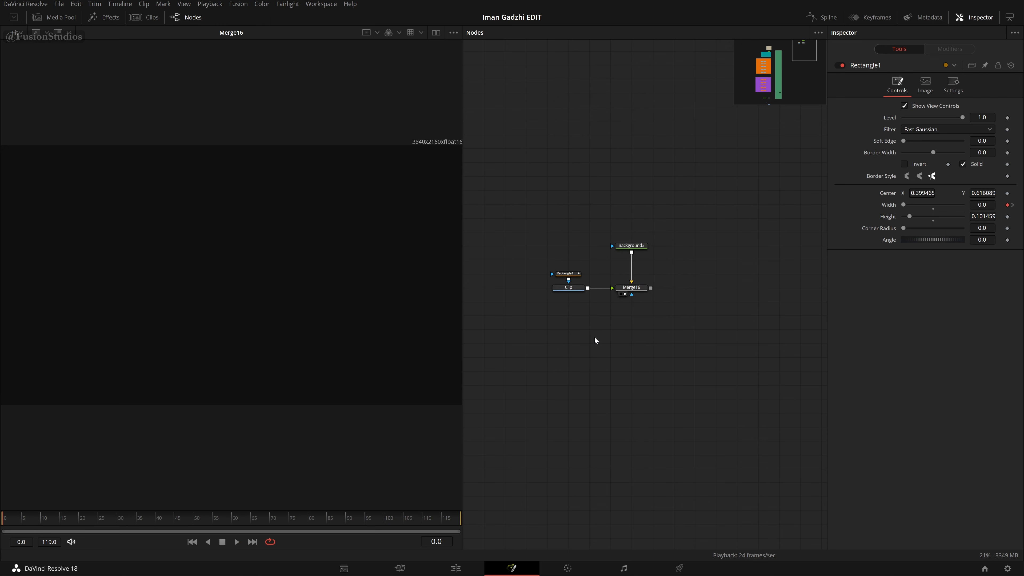
drag(718, 196, 822, 170)
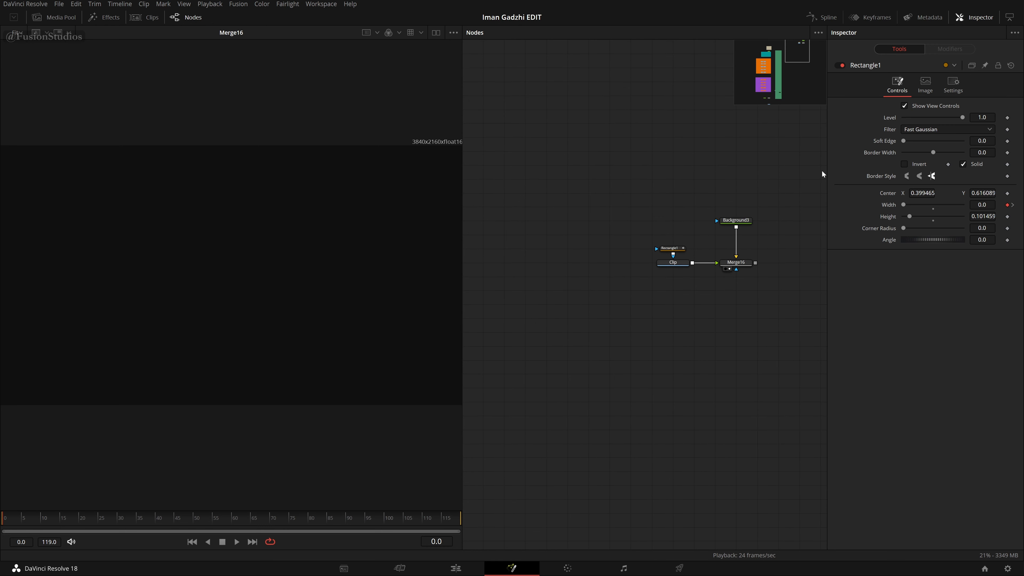
drag(698, 288, 613, 311)
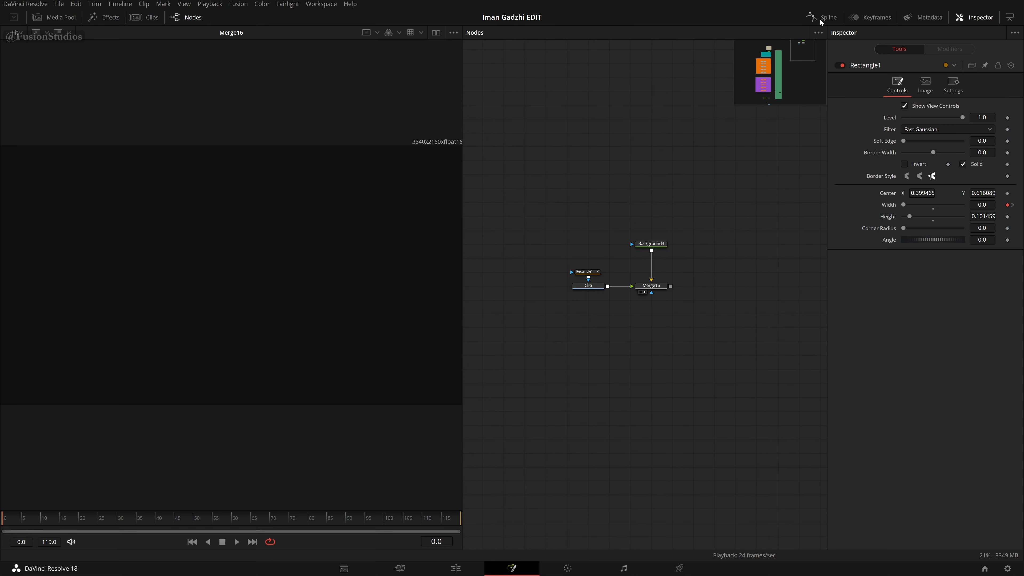
click(588, 272)
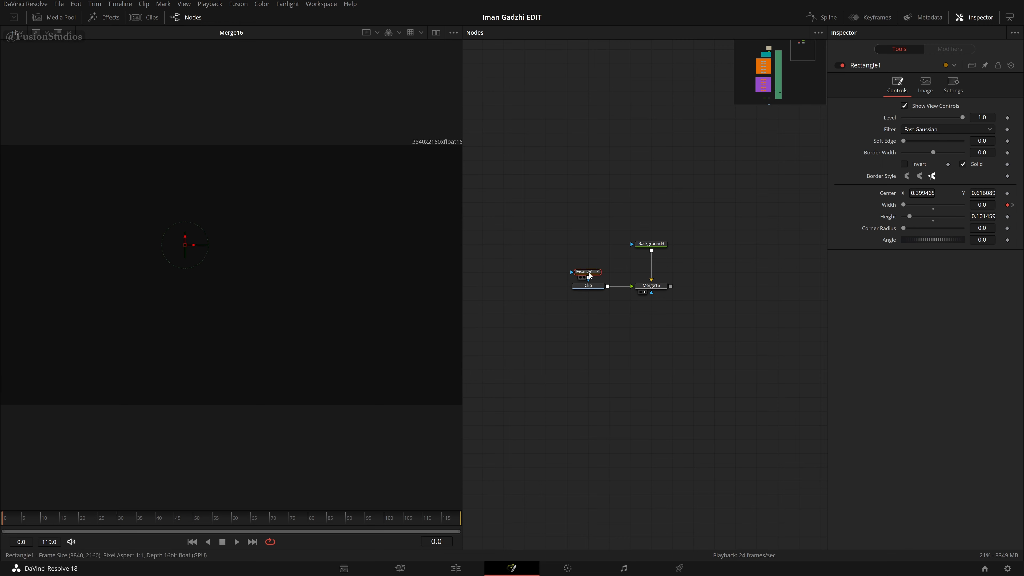
right_click(589, 273)
click(634, 441)
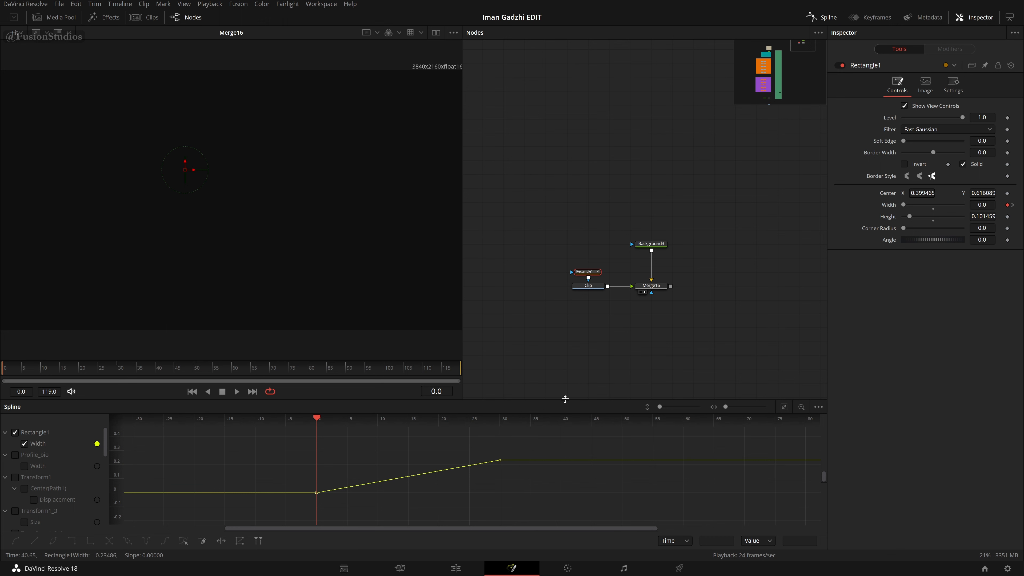
drag(564, 399, 257, 482)
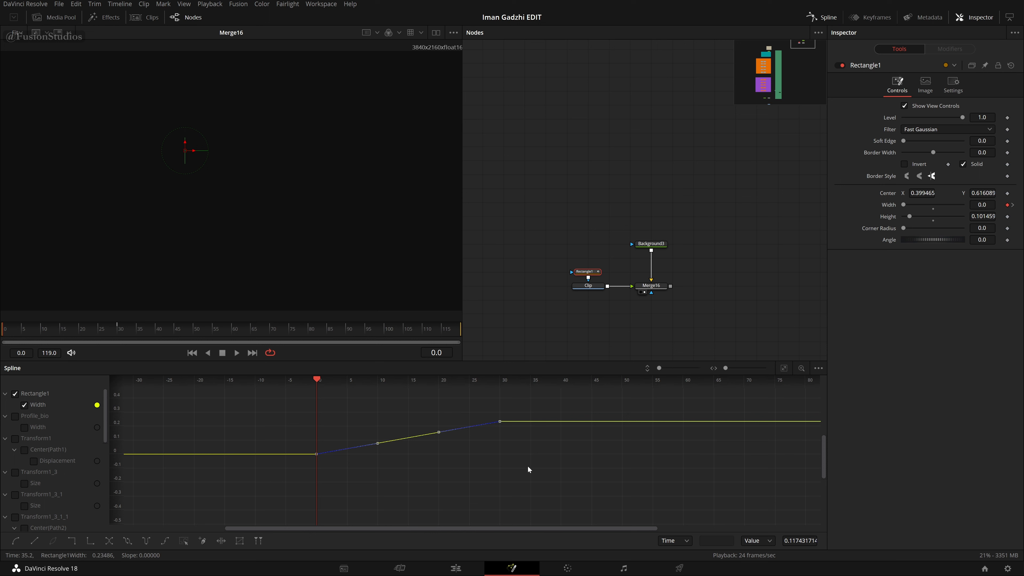
Step: Examine Rectangle1's width keyframes on the curve and scrub the playhead from frame 0 to frame 30
click(512, 458)
drag(525, 394, 190, 491)
drag(282, 418, 335, 468)
drag(27, 339, 120, 346)
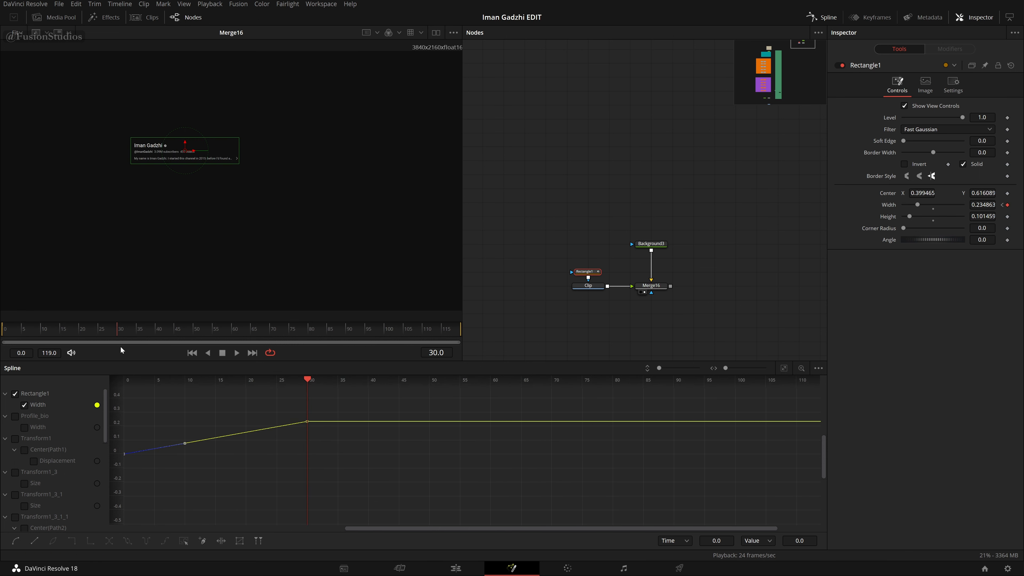
drag(320, 400, 240, 464)
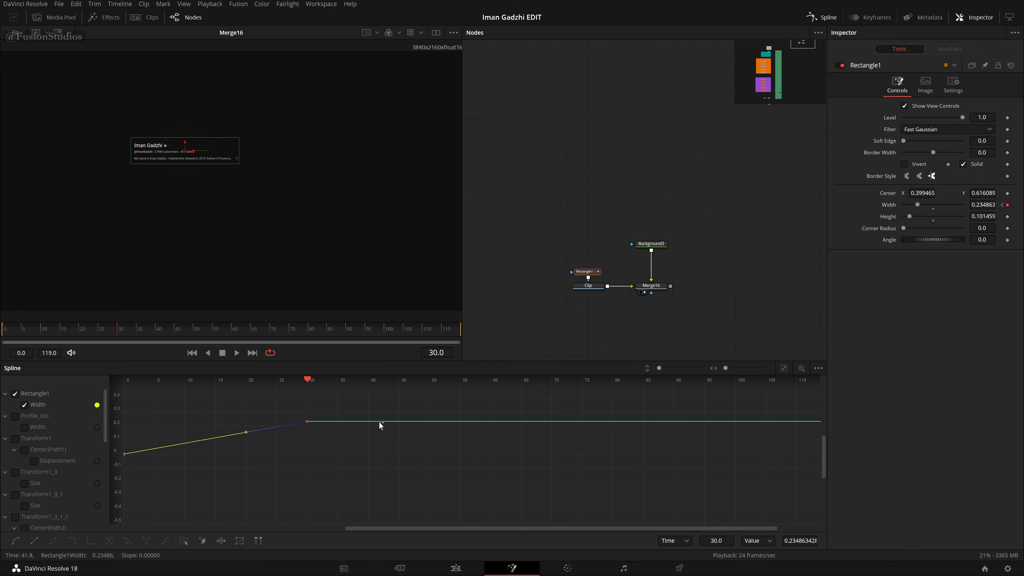
drag(341, 458, 479, 477)
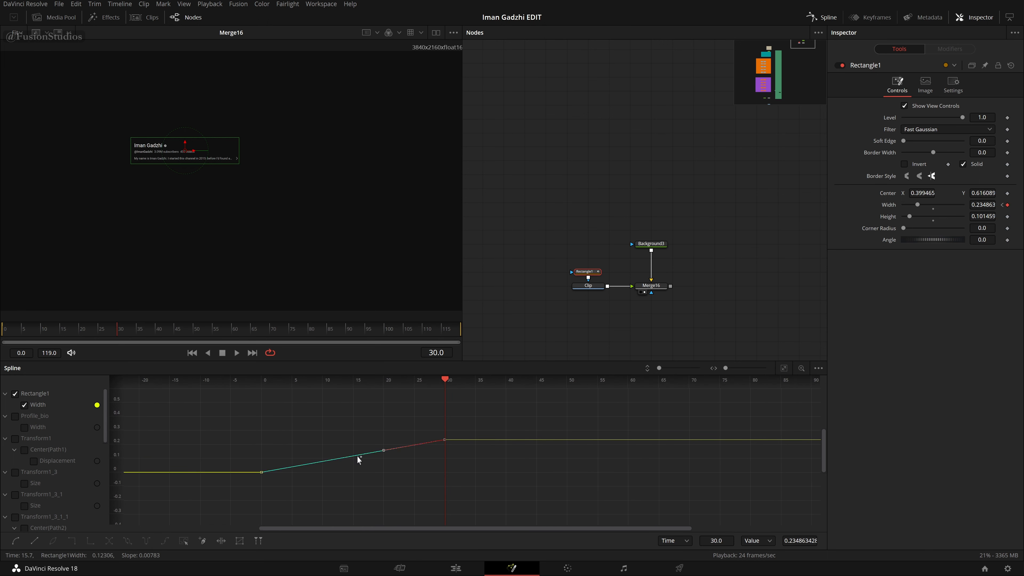
Step: Try an extra width keyframe of 0.42 at frame 17, scrub through the change and delete that keyframe
drag(357, 455, 365, 413)
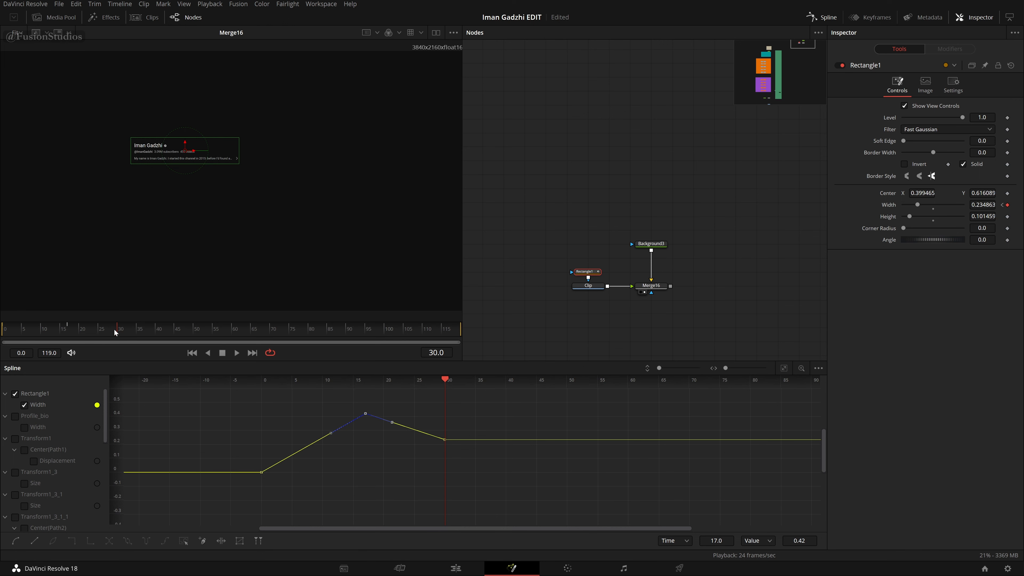
drag(115, 332, 17, 355)
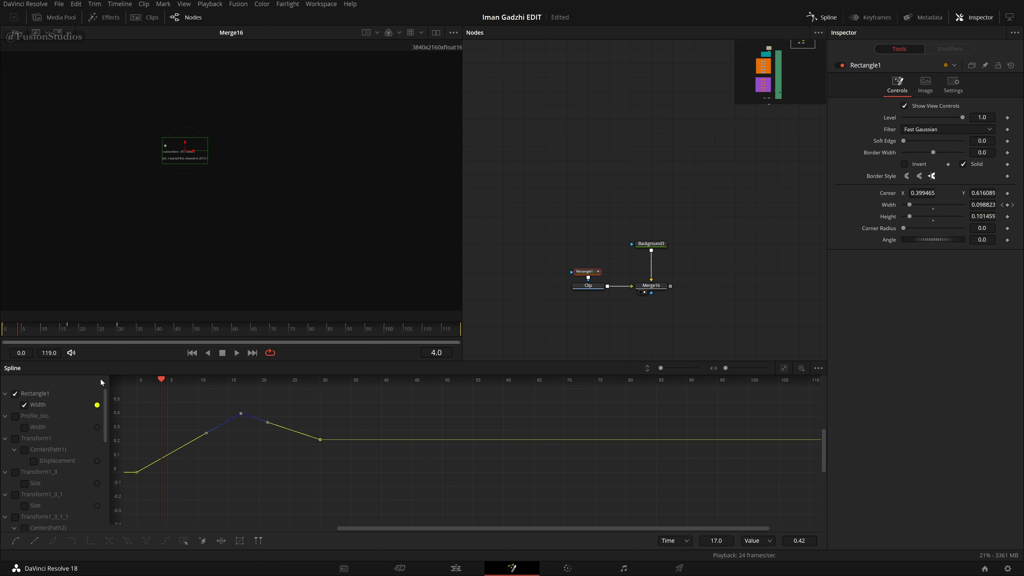
key(Delete)
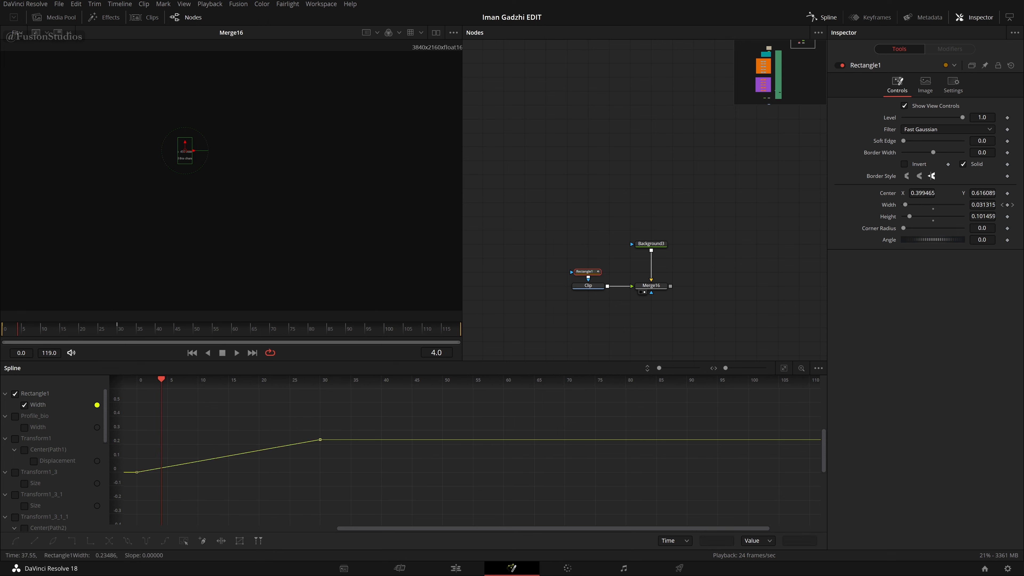
Step: Select both width keyframes, fit the curve in view, try smooth interpolation and set them back to linear
drag(297, 493, 533, 482)
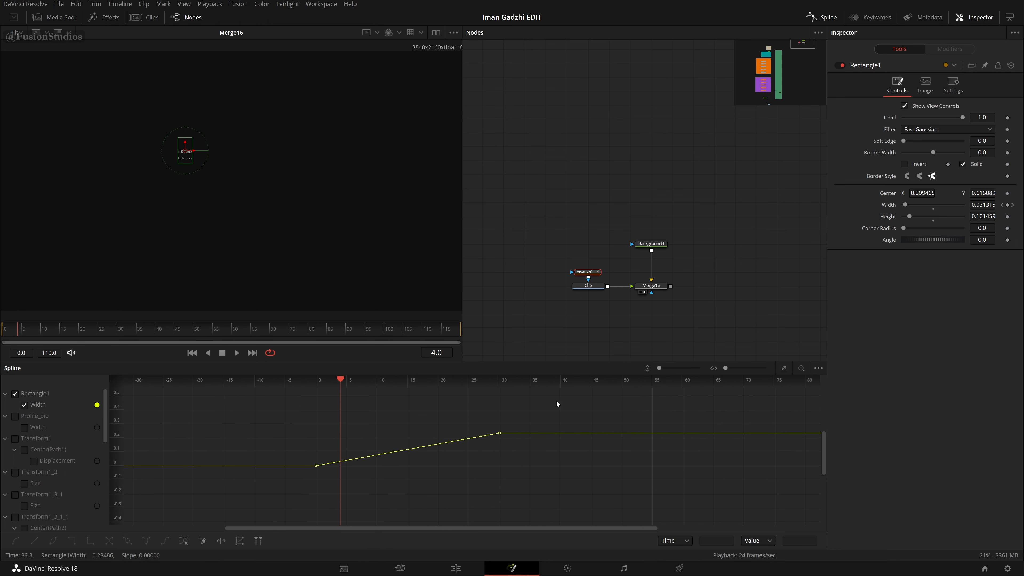
drag(557, 400, 263, 490)
click(784, 368)
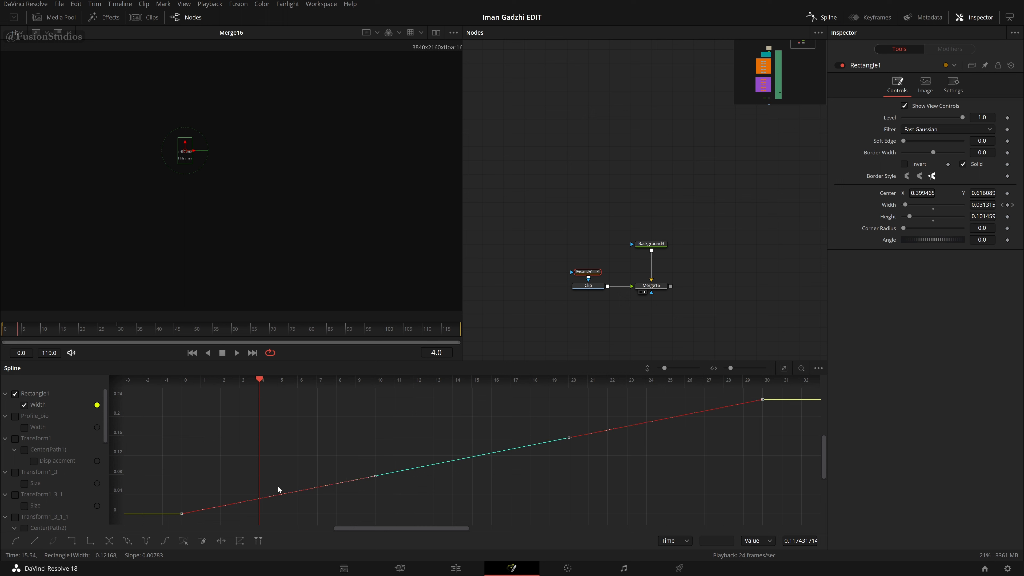
click(35, 543)
click(16, 542)
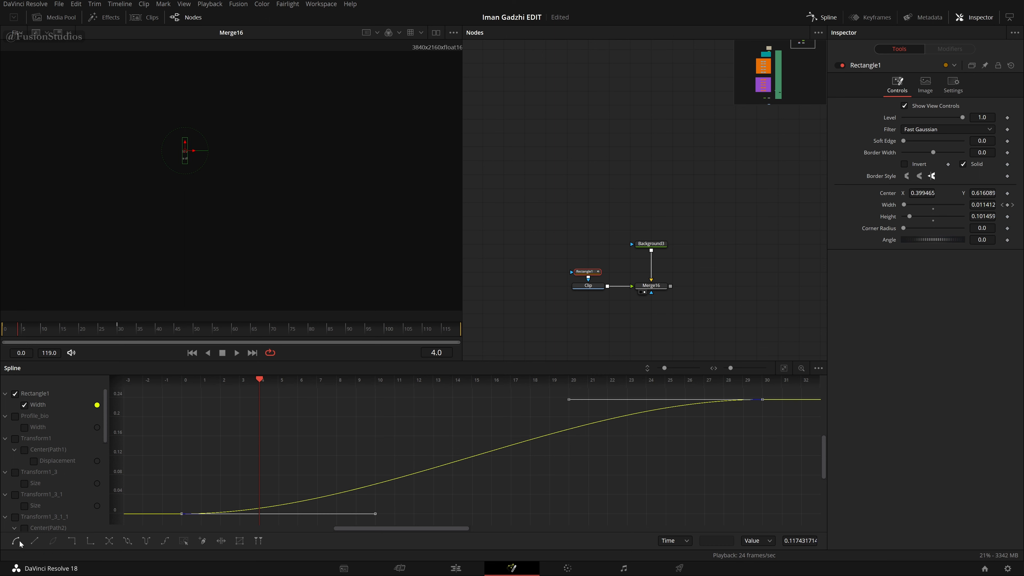
click(34, 541)
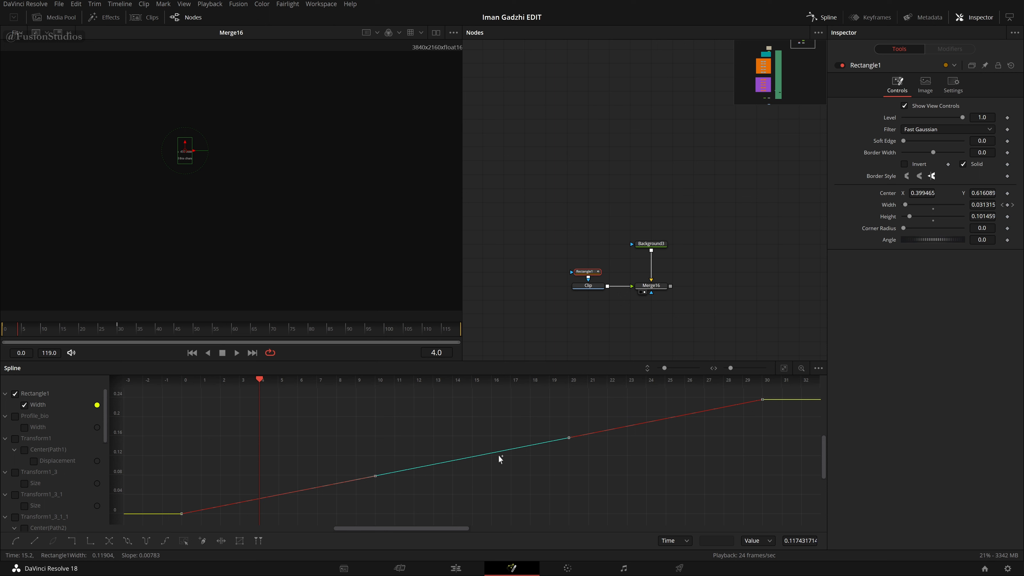
Step: Smooth all of Rectangle1's width keyframes and play the reveal from frame 0
click(434, 428)
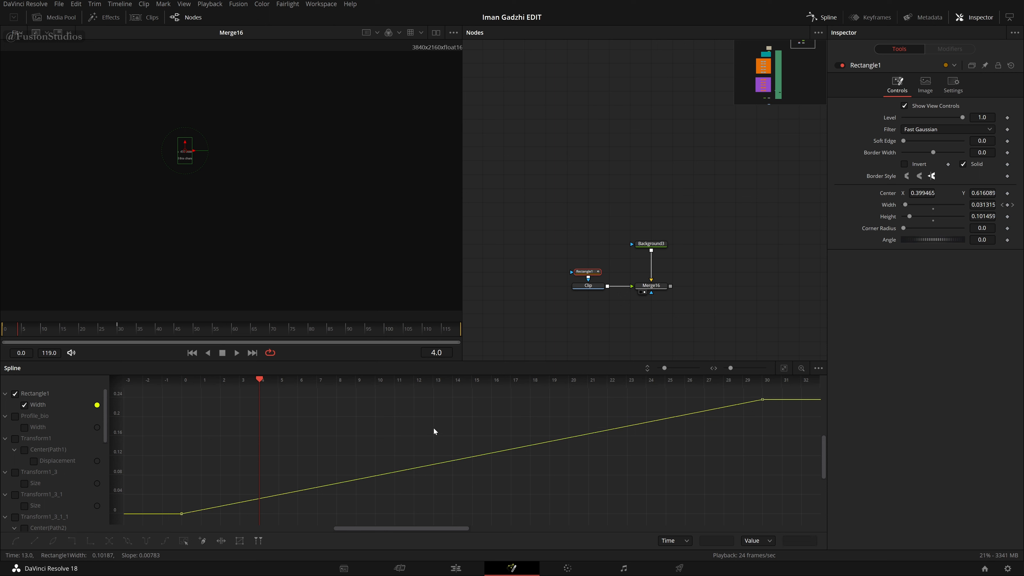
key(ctrl+a)
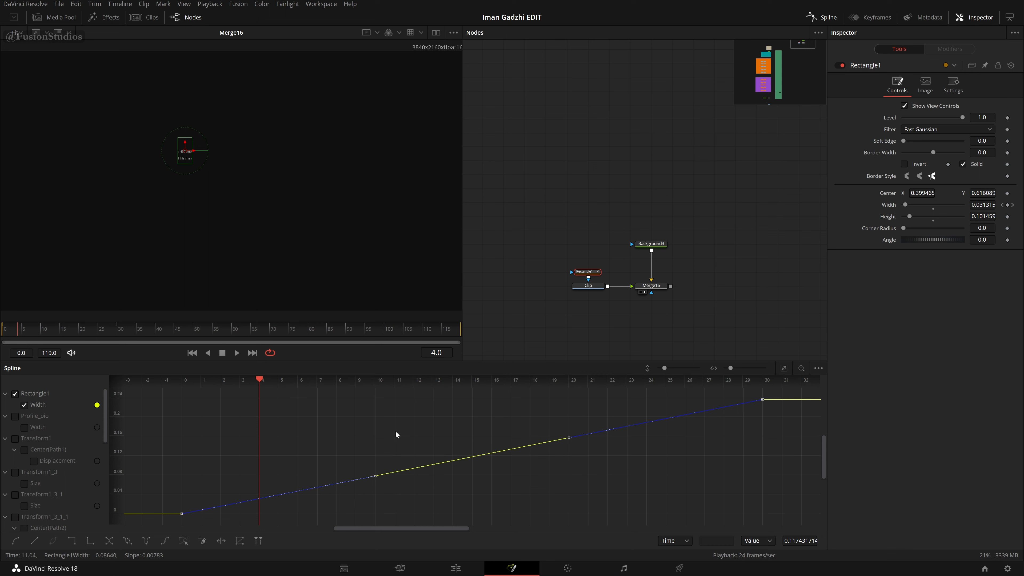
key(s)
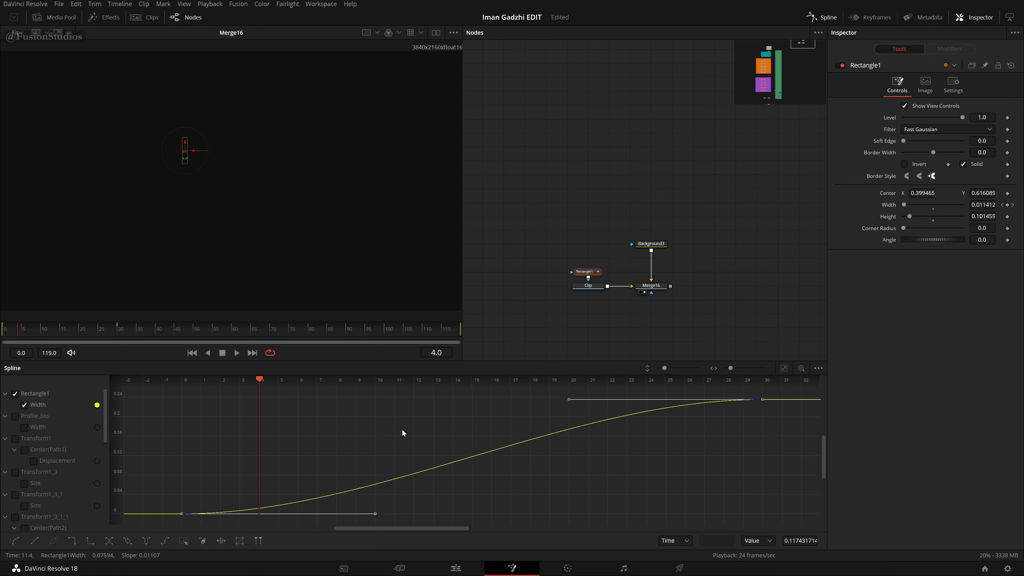
click(188, 356)
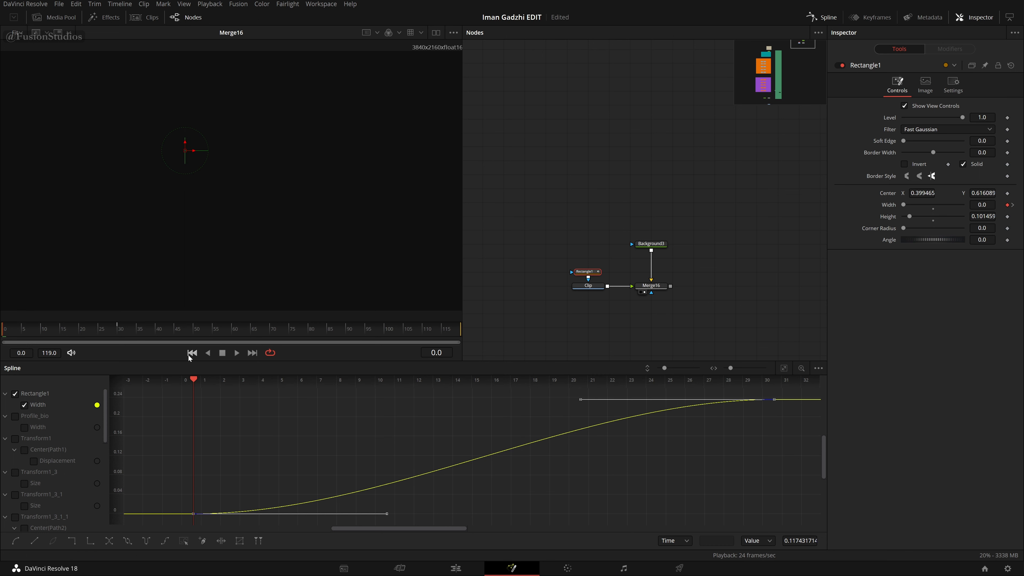
key(space)
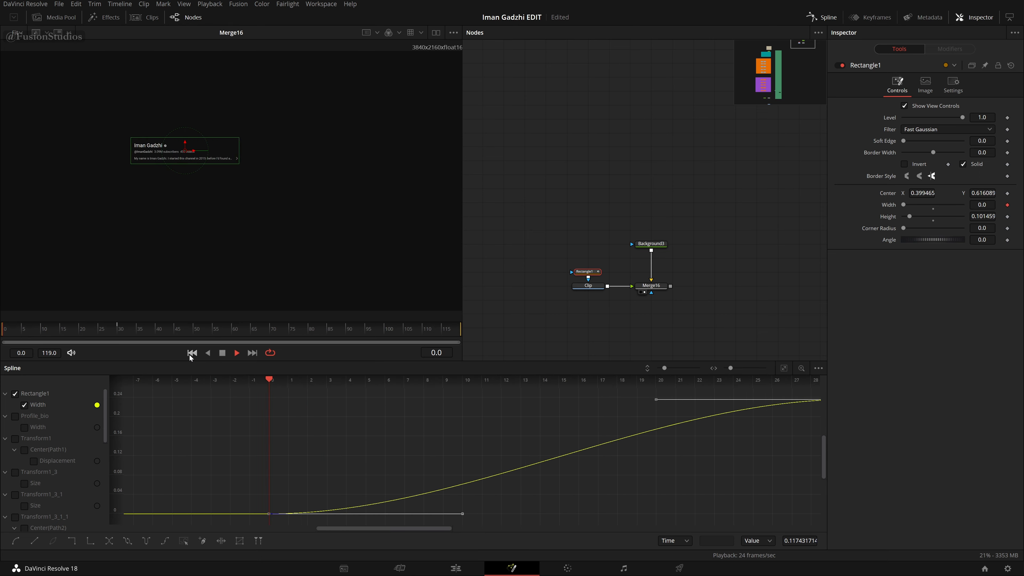
click(189, 354)
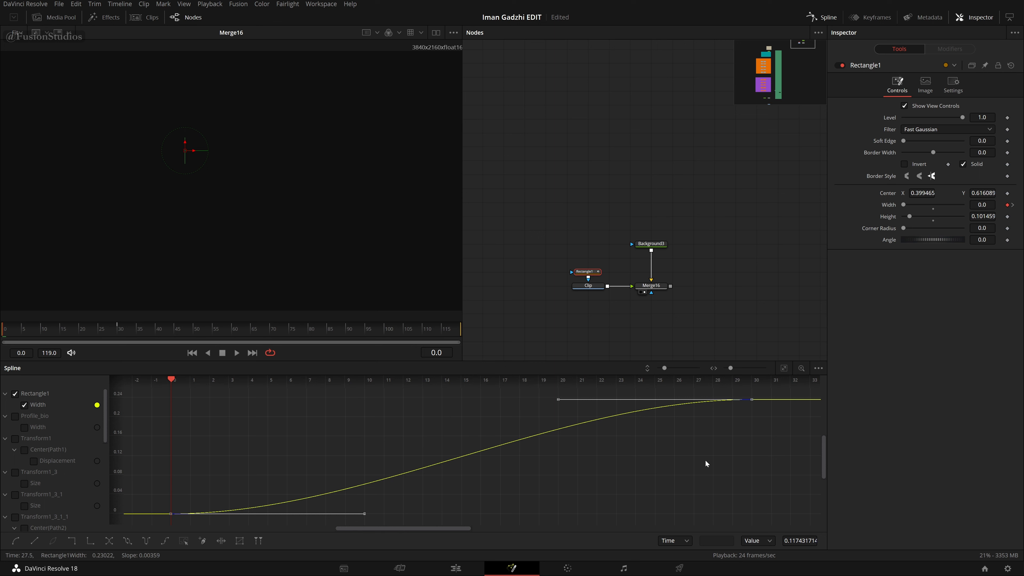
Step: Select Rectangle1's width keyframe at frame 30 and show its Ease In and Ease Out values, keeping the whole curve in view
click(783, 437)
drag(727, 402, 718, 389)
key(t)
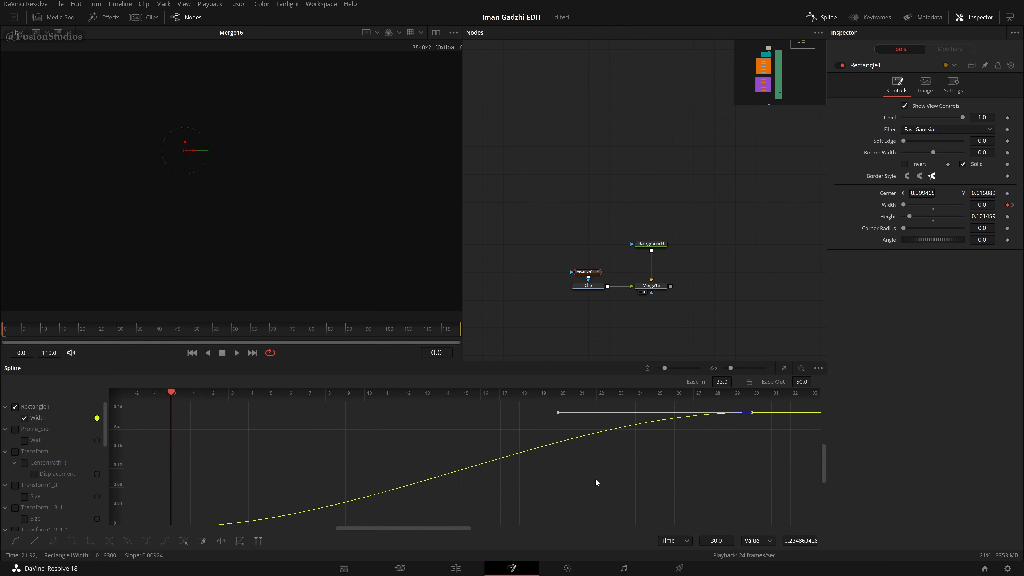
scroll(595, 479, down, 2)
scroll(595, 479, down, 2)
drag(605, 484, 551, 469)
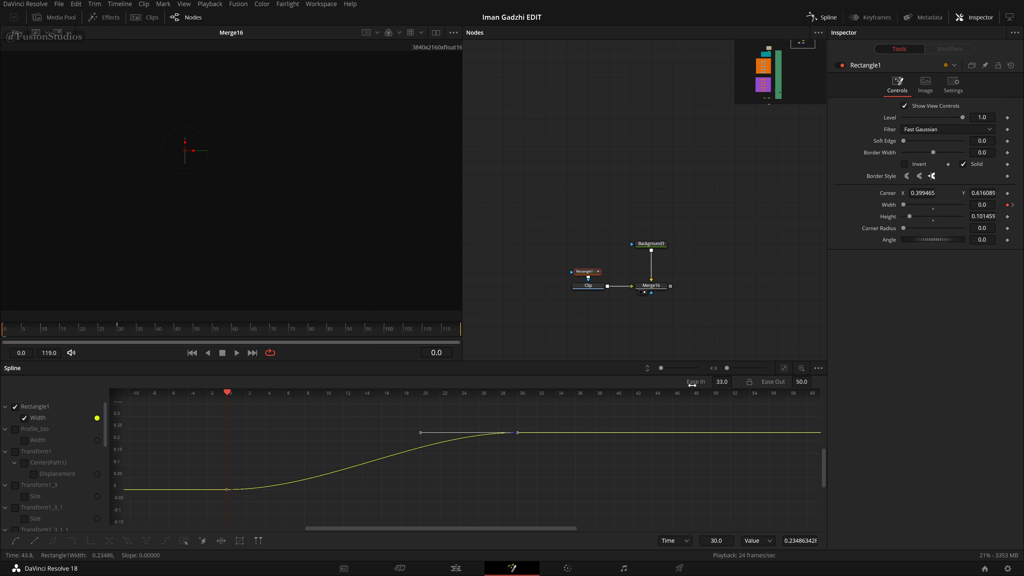
Step: Try different Ease In values, including 50, on the frame 30 width keyframe, and reset both keyframes' easing to 33
drag(696, 381, 722, 382)
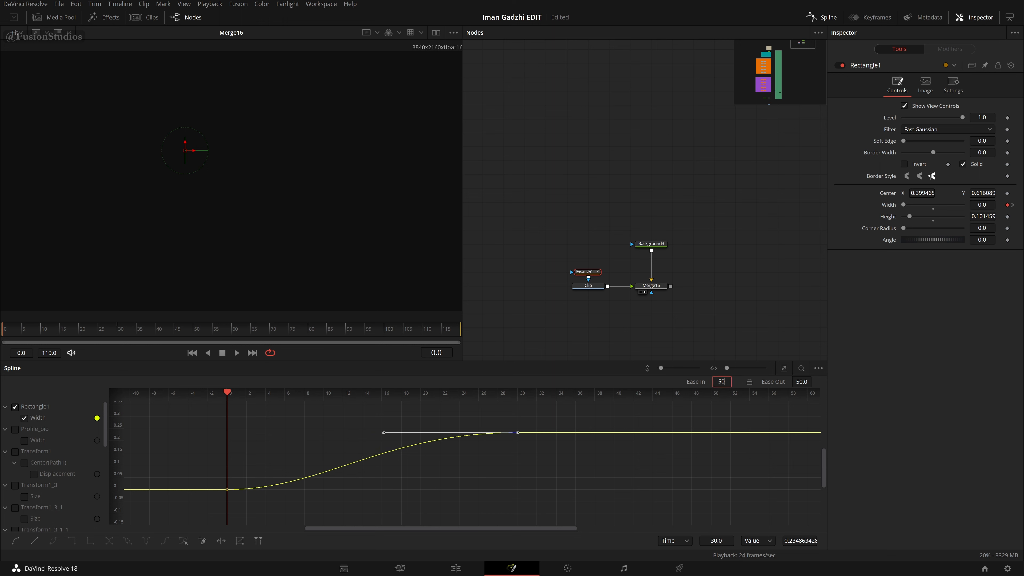
click(630, 452)
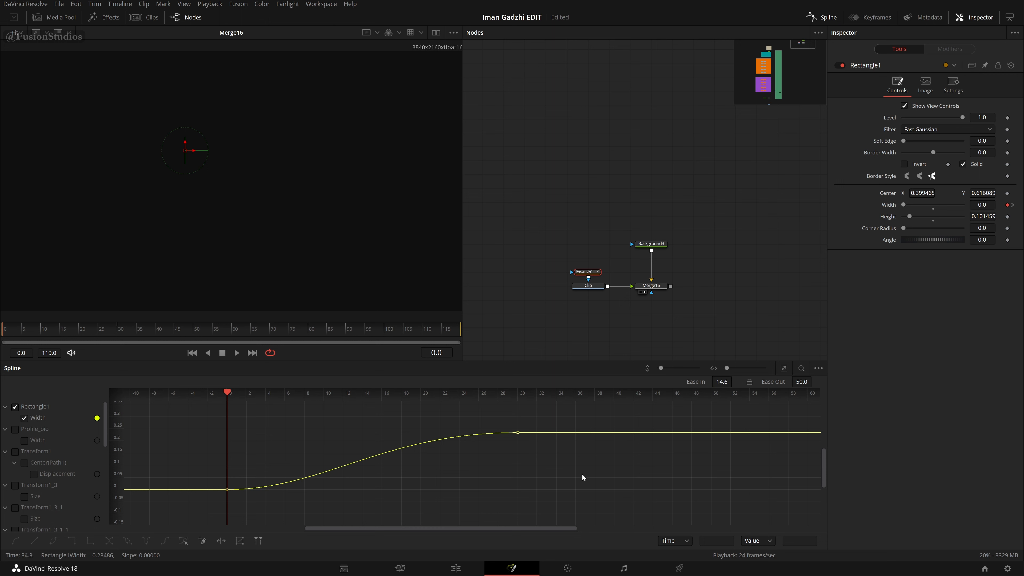
drag(584, 466, 438, 415)
drag(724, 381, 746, 382)
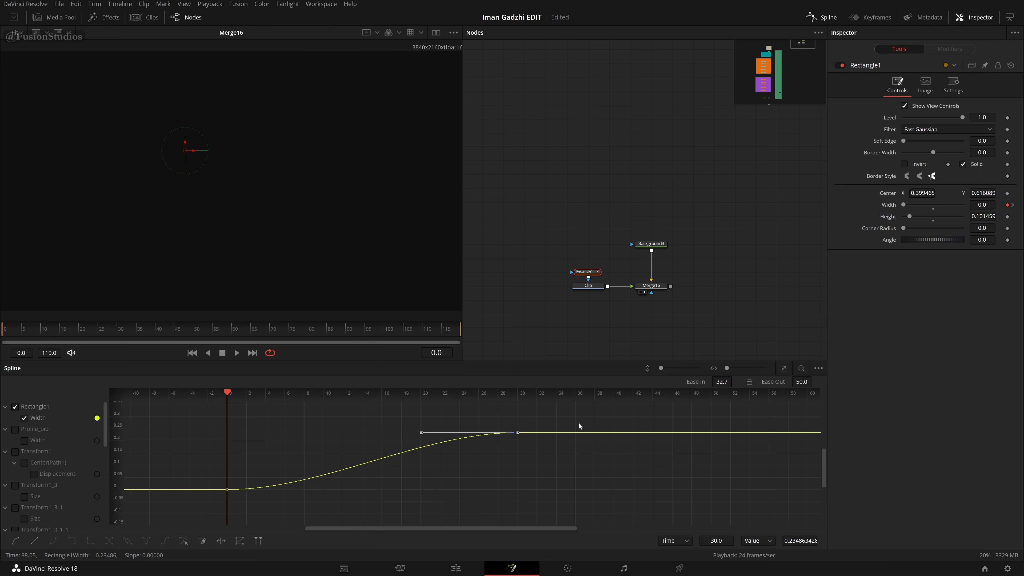
drag(560, 422, 184, 497)
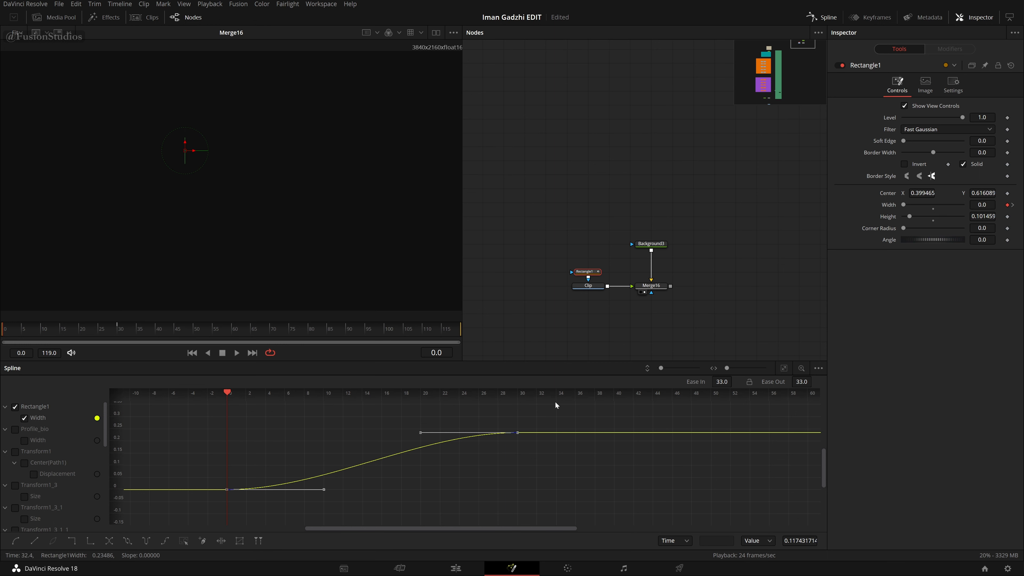
Step: Try lengthening the frame 30 keyframe's ease-in handle past an Ease In of 62 and undo the handle changes
scroll(469, 408, up, 1)
drag(490, 497, 546, 473)
click(515, 482)
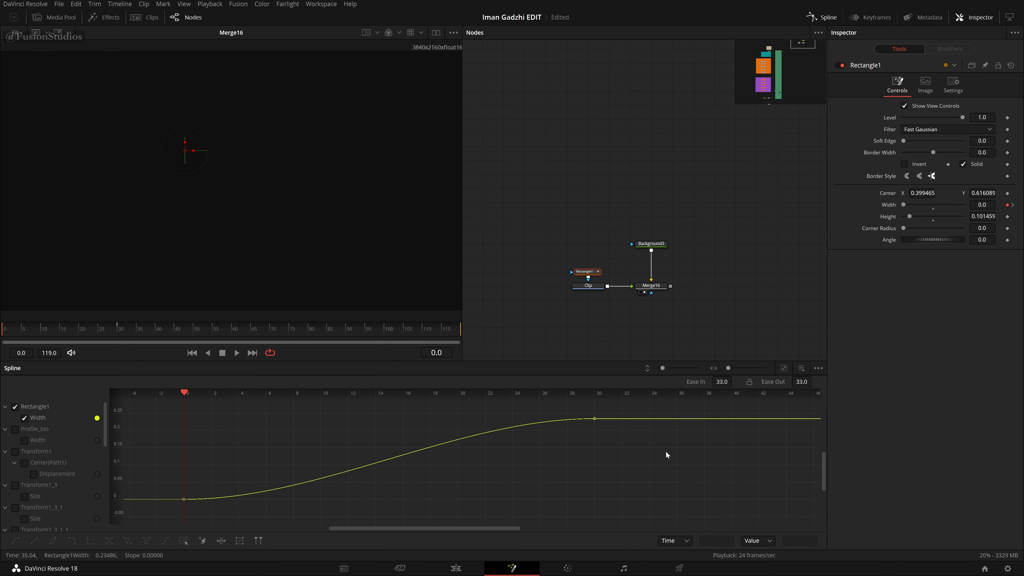
drag(666, 452, 539, 398)
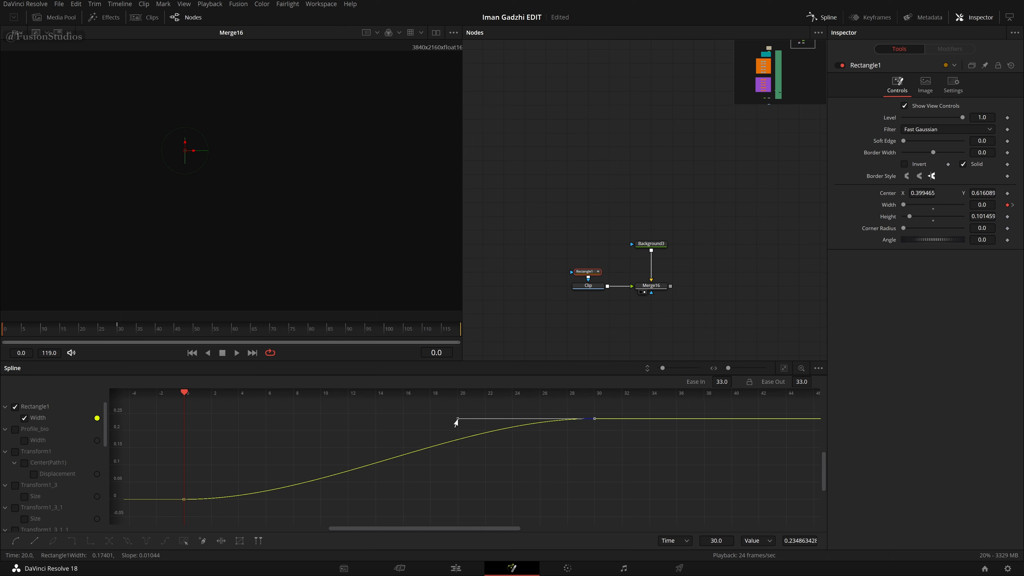
drag(456, 422, 490, 453)
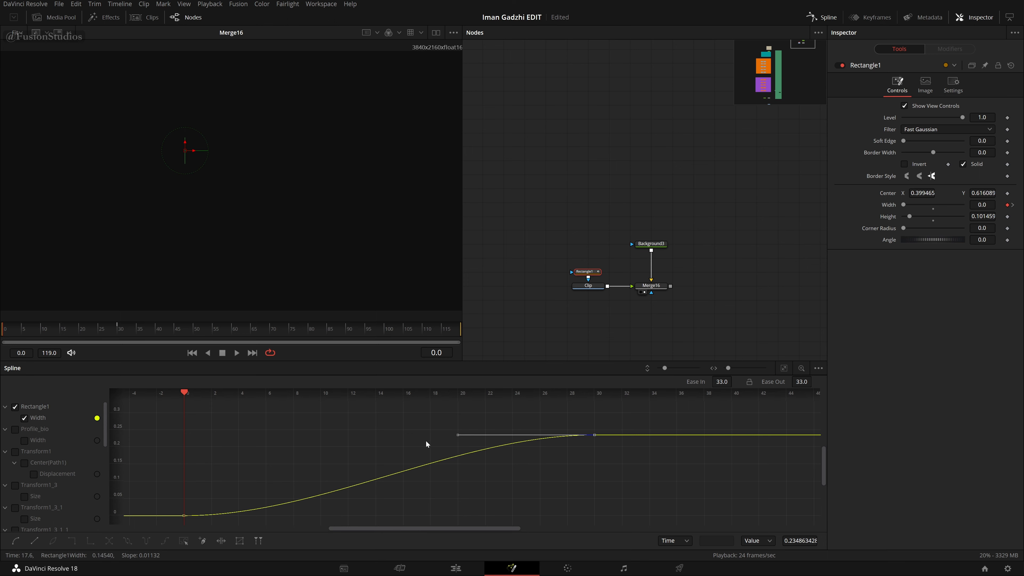
drag(457, 436, 525, 495)
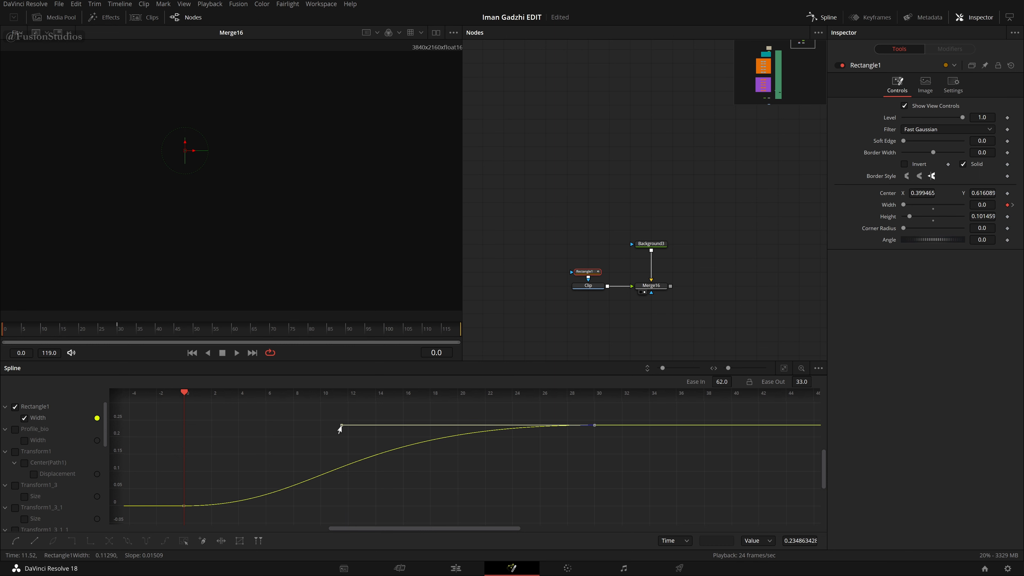
drag(341, 425, 300, 425)
key(ctrl+z)
key(ctrl+z)
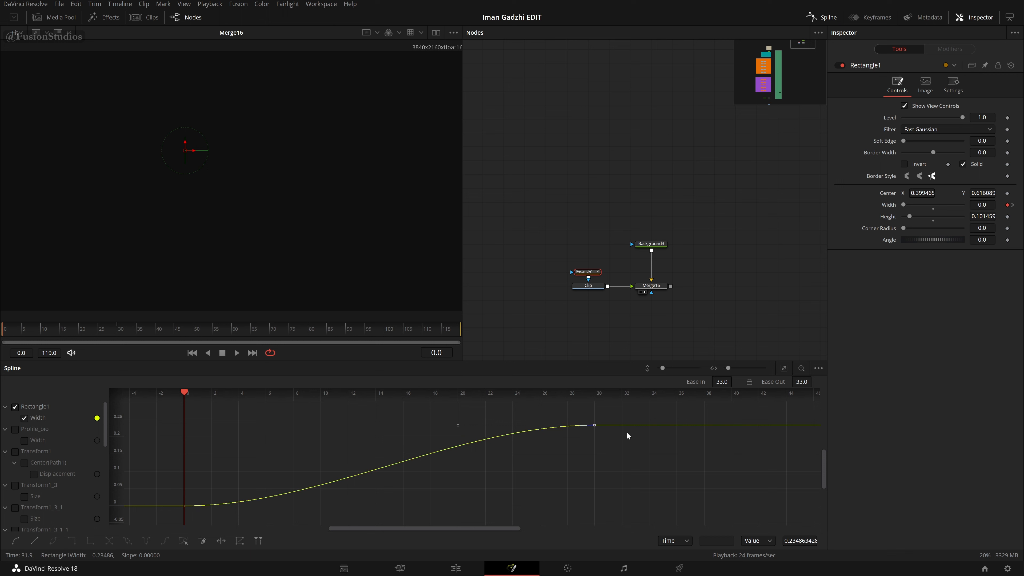
Step: Set Ease In to 86 on the frame 30 width keyframe and Ease Out to about 76.7 on the frame 0 keyframe
click(663, 459)
drag(686, 466, 441, 417)
drag(718, 385, 735, 381)
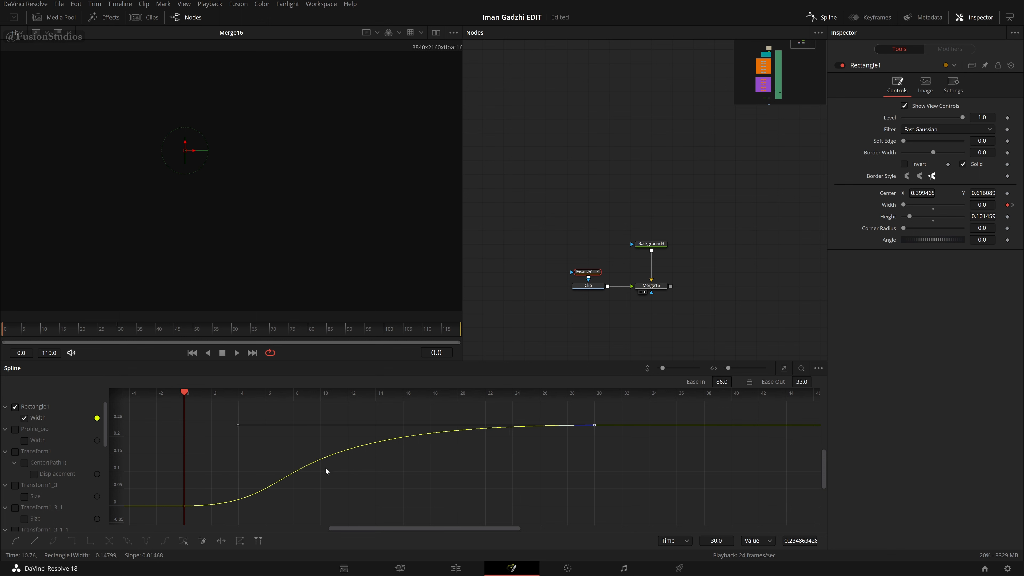
drag(238, 516, 150, 486)
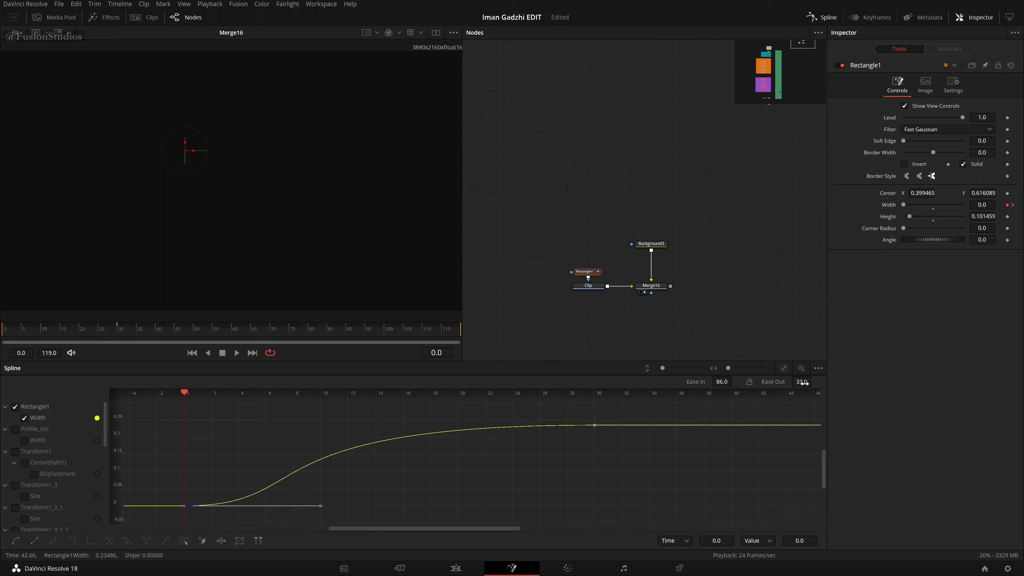
mouse_move(804, 382)
mouse_down()
mouse_move(815, 380)
mouse_move(805, 387)
mouse_up()
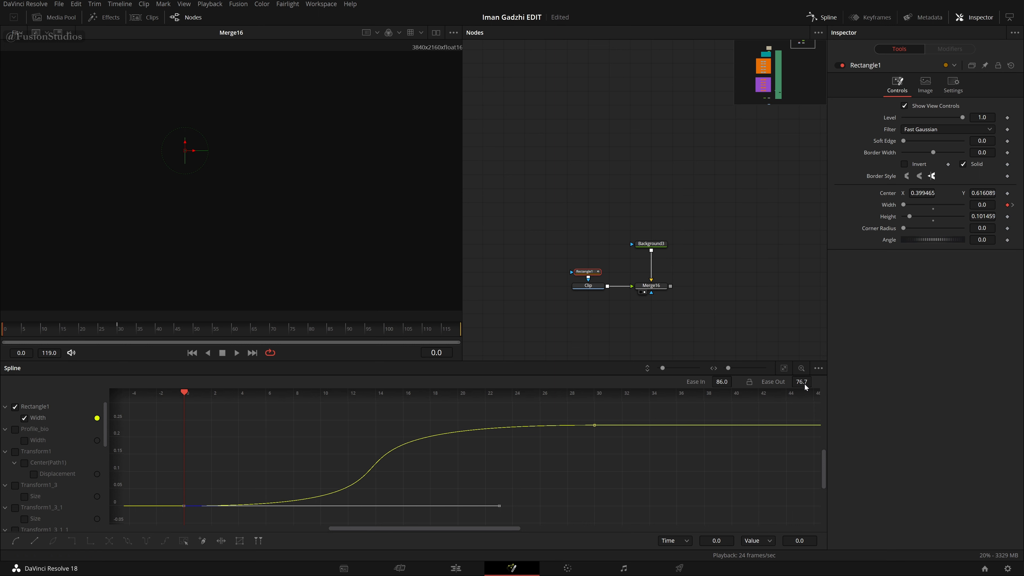
Step: Play the eased width reveal from frame 0 and review the Rectangle1, Clip, Background3 and Merge16 nodes
click(610, 227)
key(space)
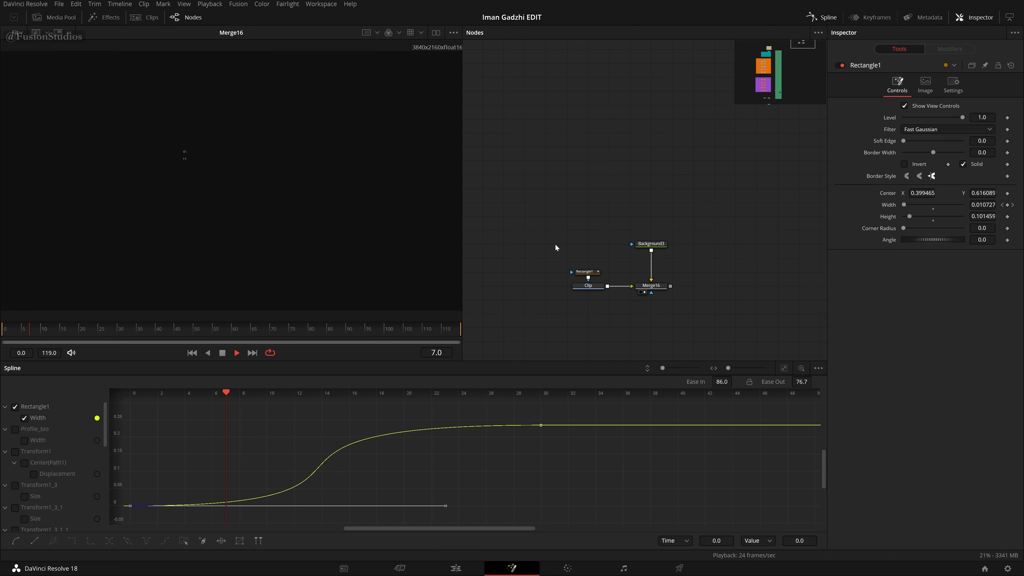
key(shift+space)
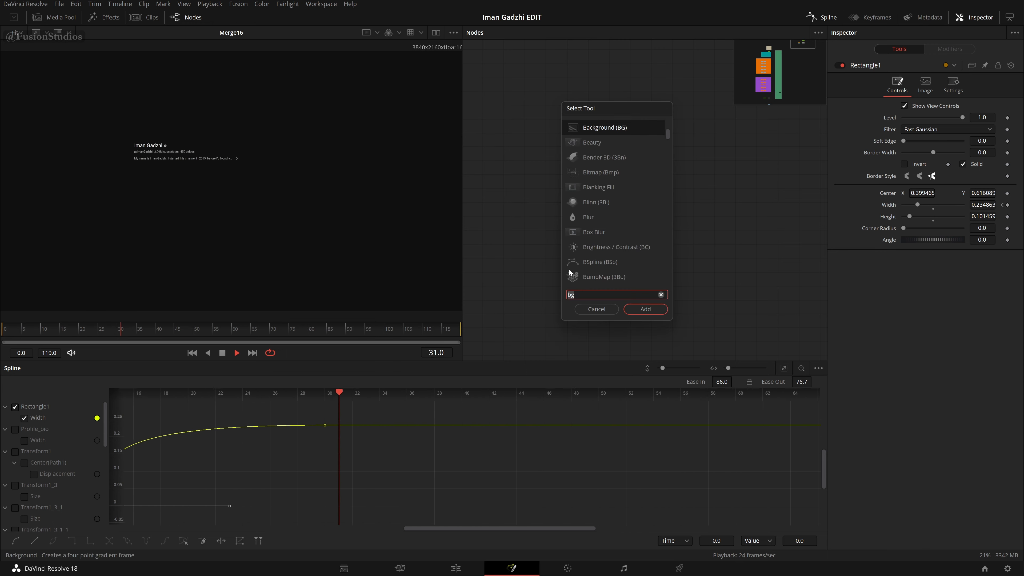
key(Return)
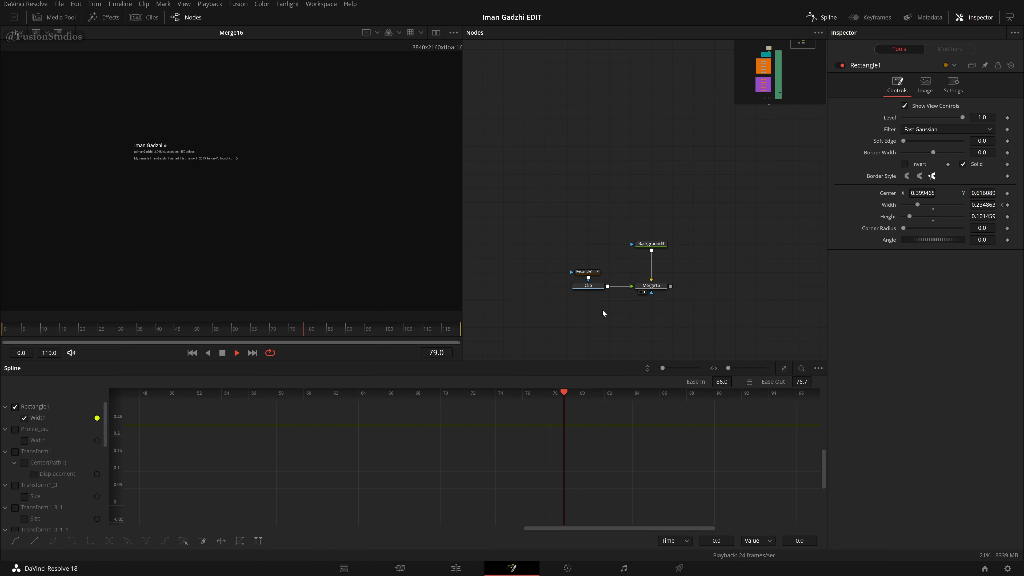
drag(546, 207, 715, 307)
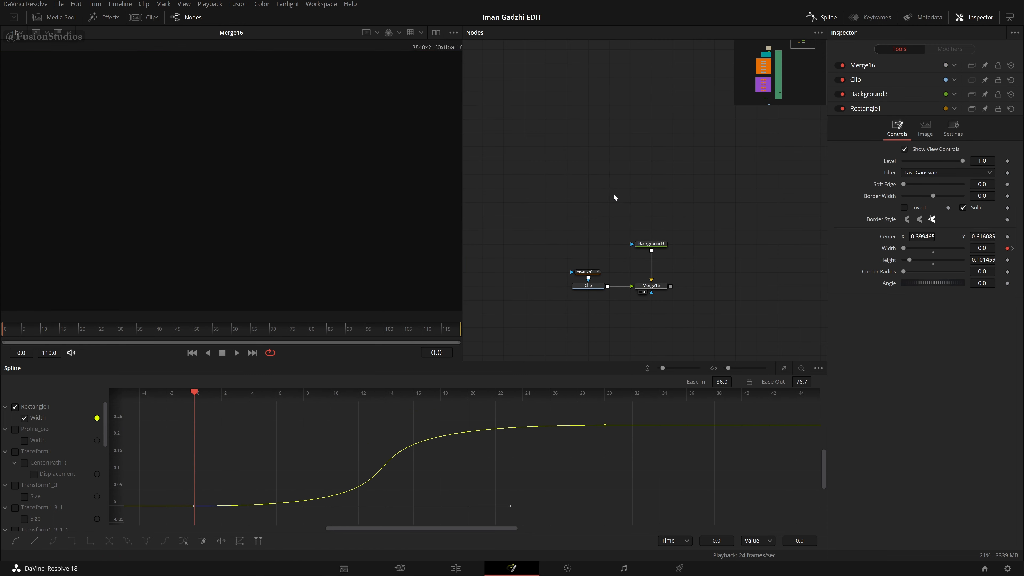
scroll(202, 162, up, 5)
scroll(291, 187, down, 3)
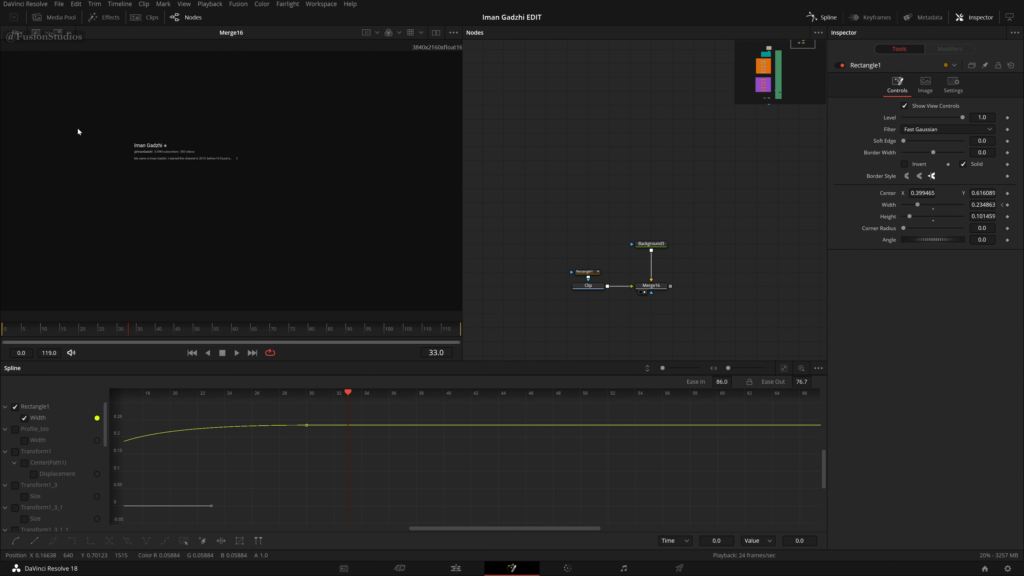
Step: Examine the outputs of Merge3, Merge1 and Merge1_1 in the Elements group of the main composition
drag(631, 286, 867, 161)
scroll(710, 221, down, 3)
drag(560, 285, 767, 202)
scroll(726, 214, up, 3)
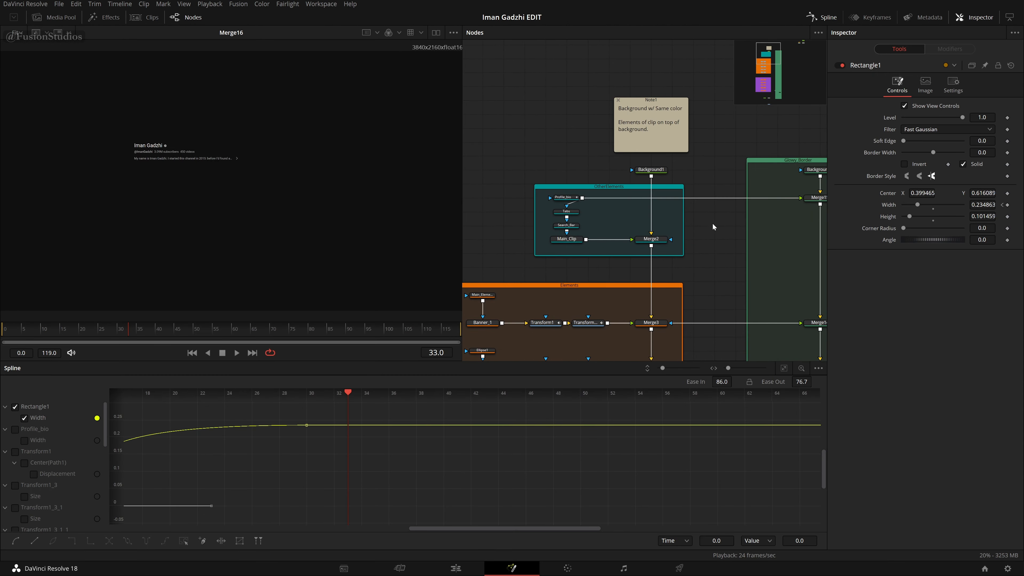
drag(673, 265, 805, 169)
drag(783, 229, 341, 168)
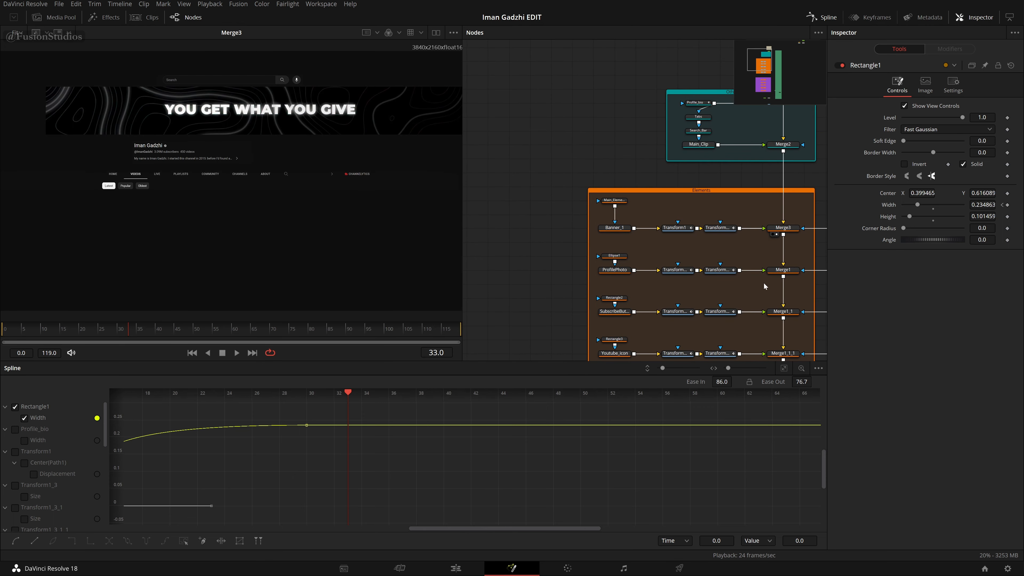
click(772, 276)
click(773, 318)
drag(605, 157, 524, 169)
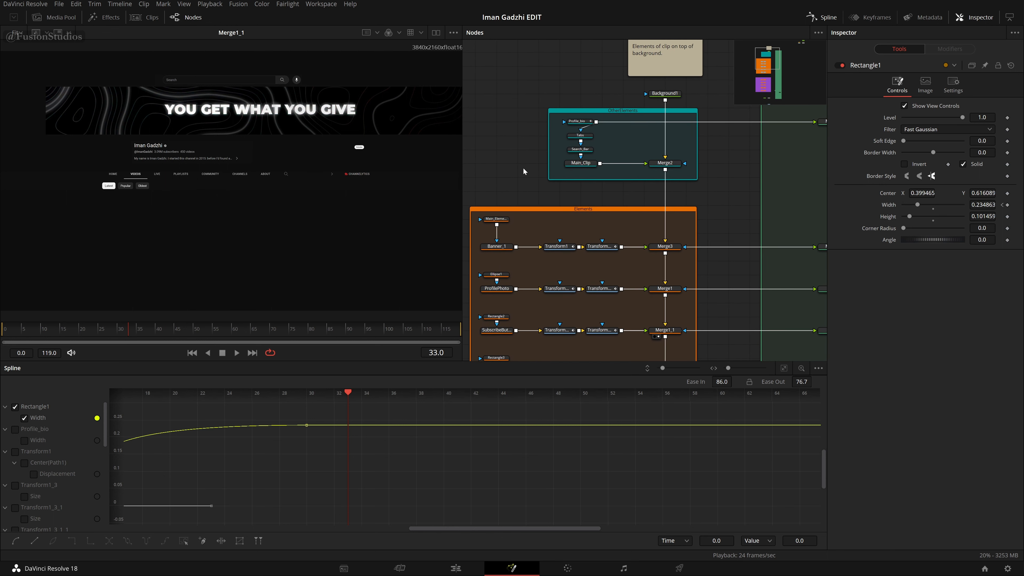
Step: View the full composition from MediaOut1 and inspect the Tabs and Search_Bar masks feeding Main_Clip
scroll(523, 167, down, 3)
scroll(523, 168, up, 2)
scroll(526, 167, up, 2)
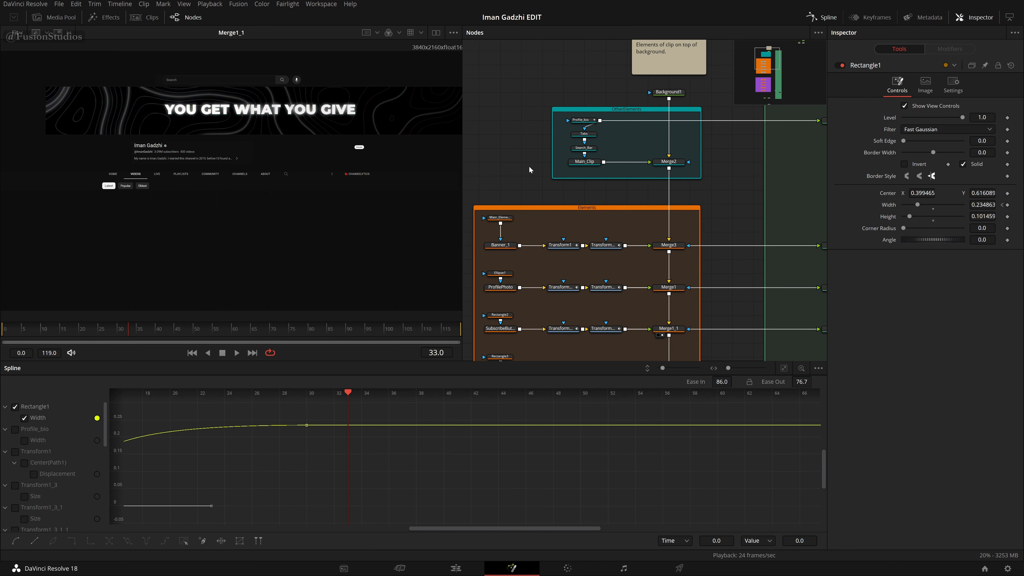
scroll(528, 166, down, 10)
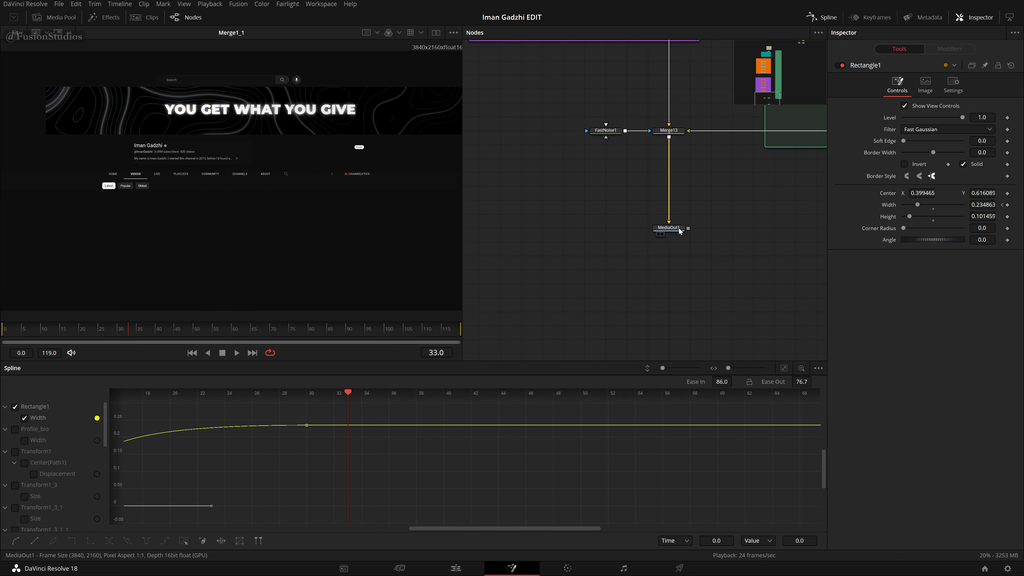
key(1)
scroll(563, 229, up, 6)
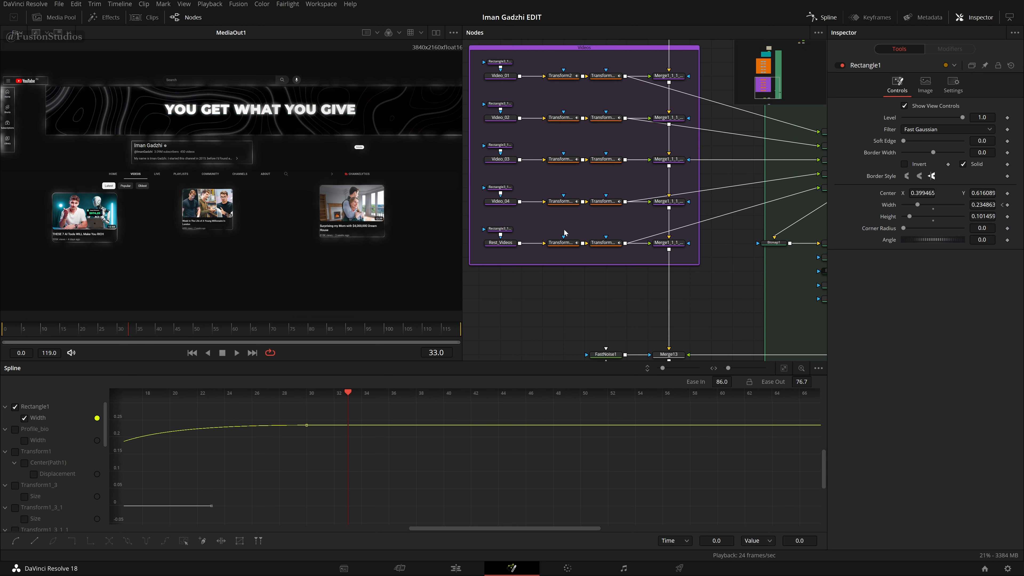
scroll(564, 230, up, 8)
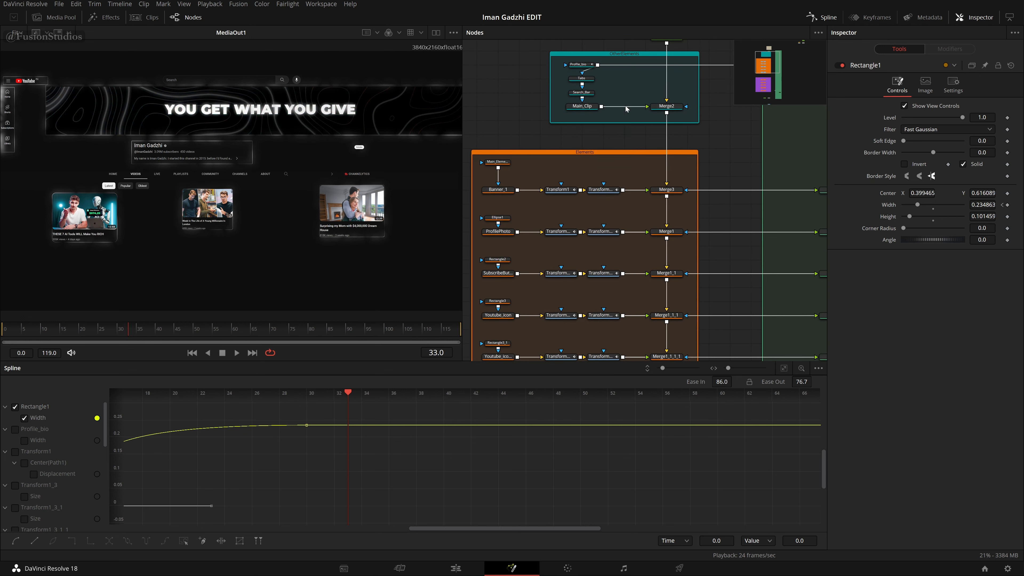
scroll(626, 109, up, 2)
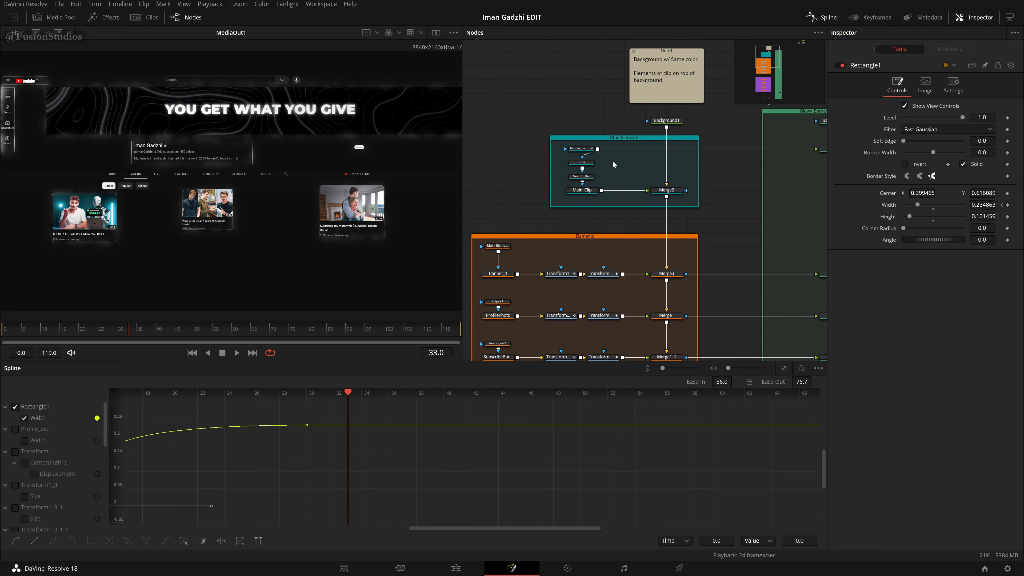
drag(613, 165, 575, 180)
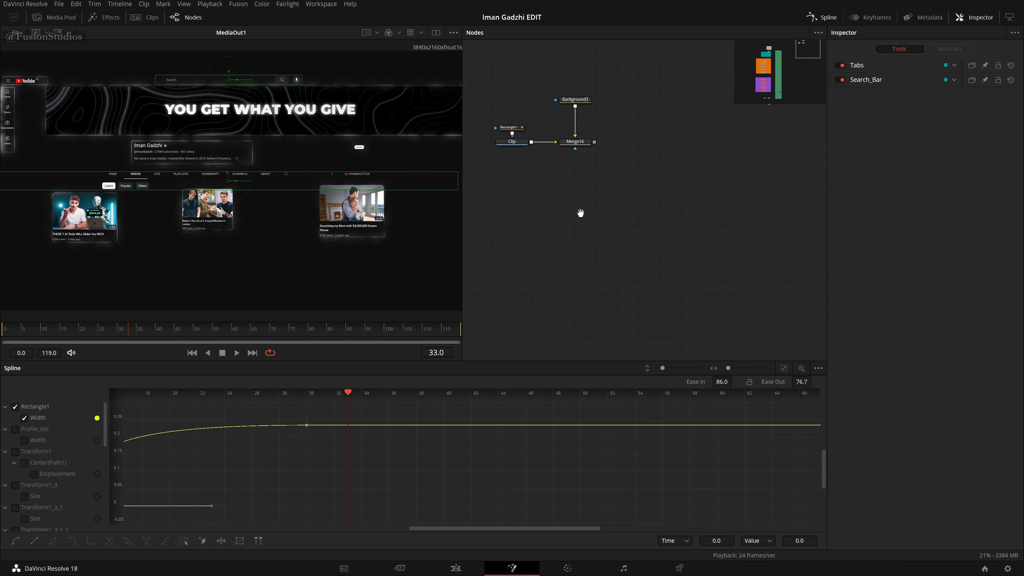
Step: Move Rectangle1 up to make room and add a second Rectangle mask between it and Clip
drag(580, 213, 613, 288)
drag(550, 202, 549, 176)
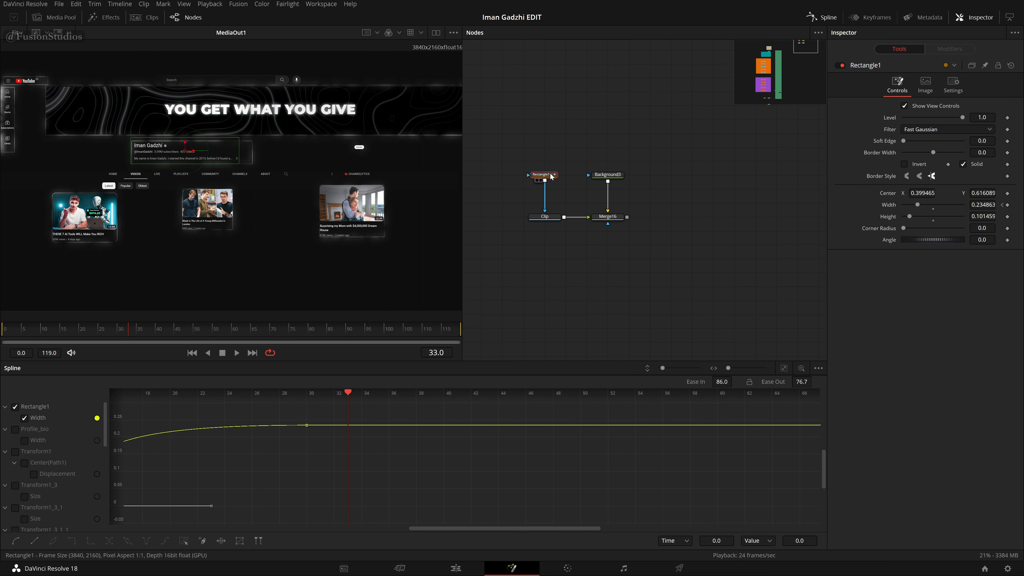
key(shift+space)
text(bg)
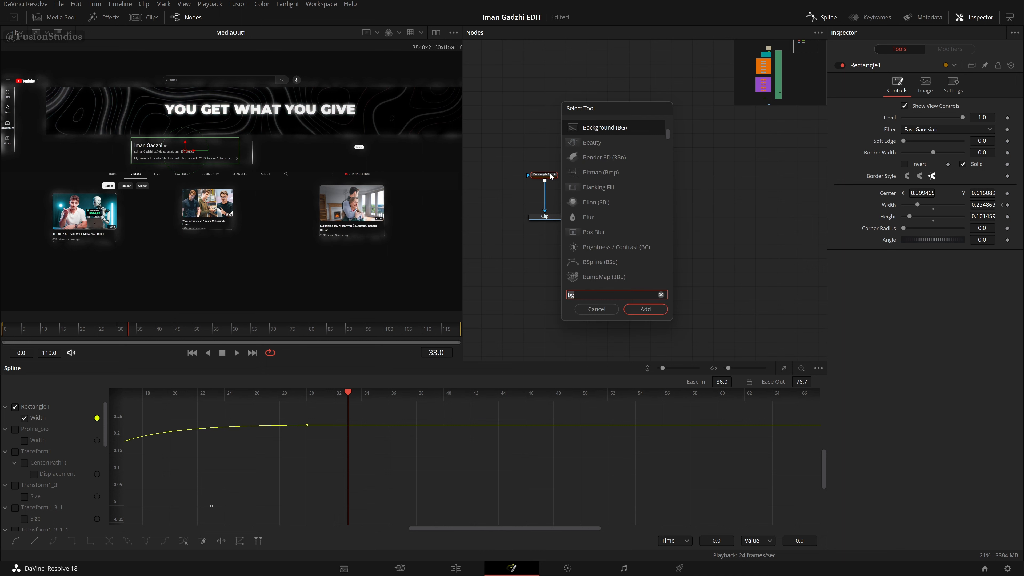
key(BackSpace)
key(BackSpace)
text(re)
key(Return)
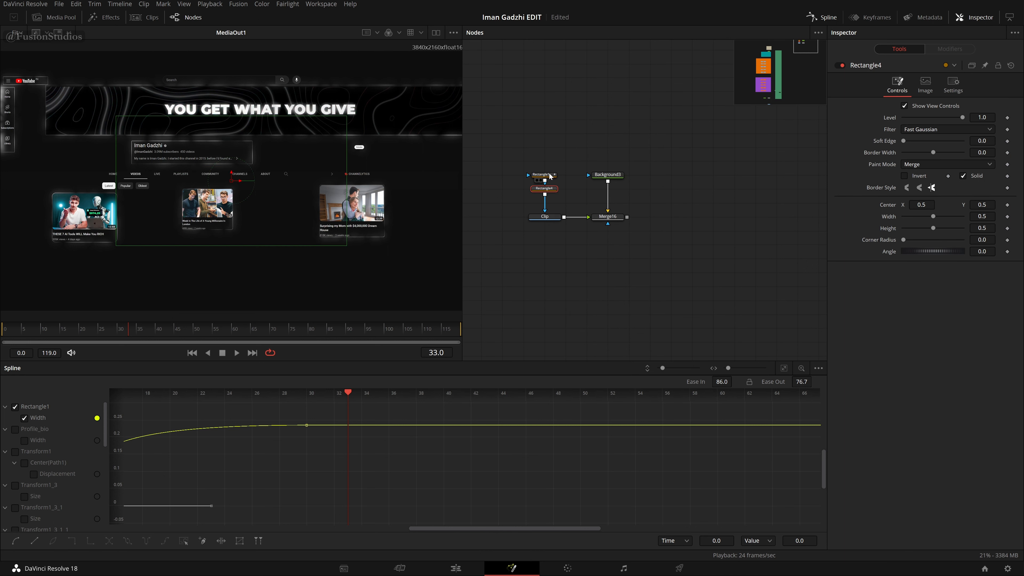
Step: View Merge16 and fit Rectangle4 around the channel tabs row, with centre X about 0.433 and height about 0.083
mouse_move(552, 190)
mouse_down()
mouse_move(575, 192)
mouse_move(551, 201)
mouse_move(556, 190)
mouse_up()
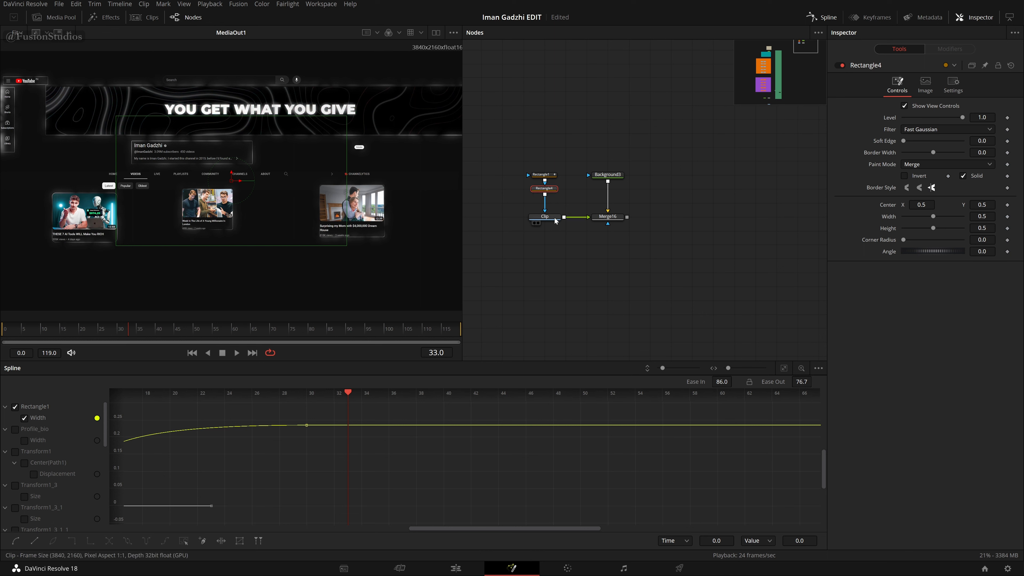
click(550, 222)
click(553, 191)
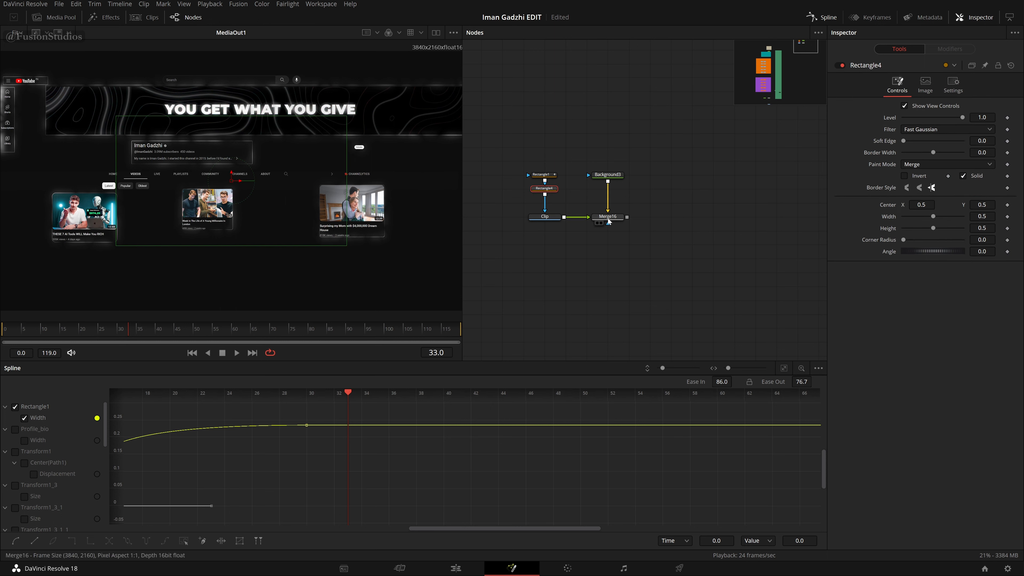
click(597, 223)
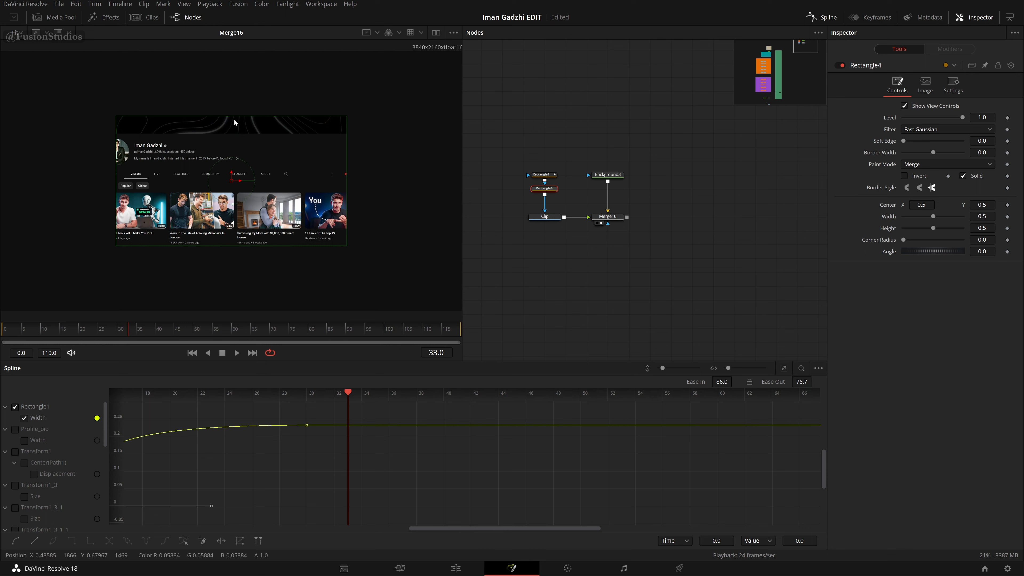
drag(233, 118, 204, 172)
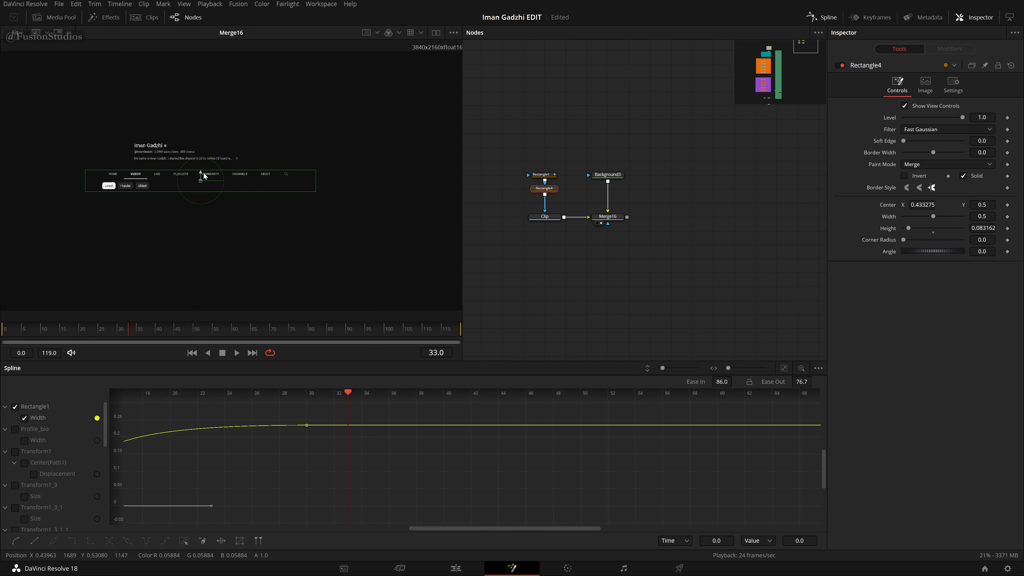
Step: Widen Rectangle4 across the channel tabs row to a width of about 1.08
drag(317, 188, 767, 226)
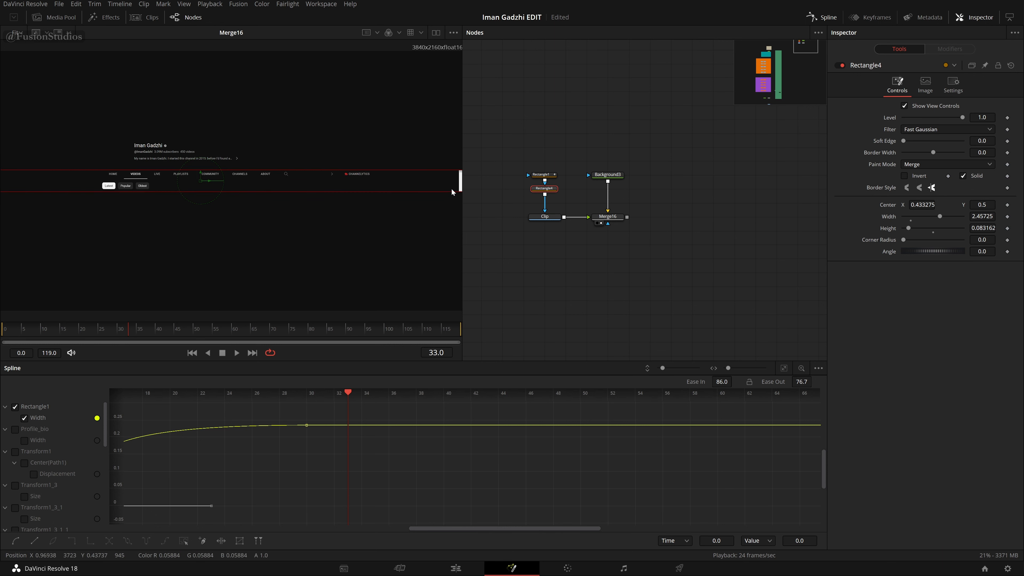
scroll(433, 197, down, 1)
scroll(447, 191, down, 1)
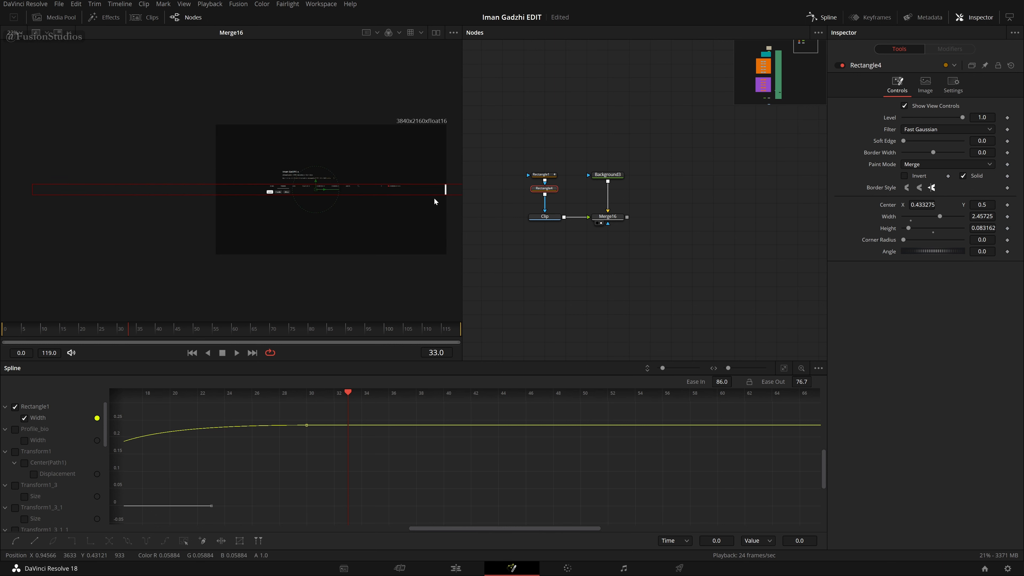
drag(984, 218, 494, 201)
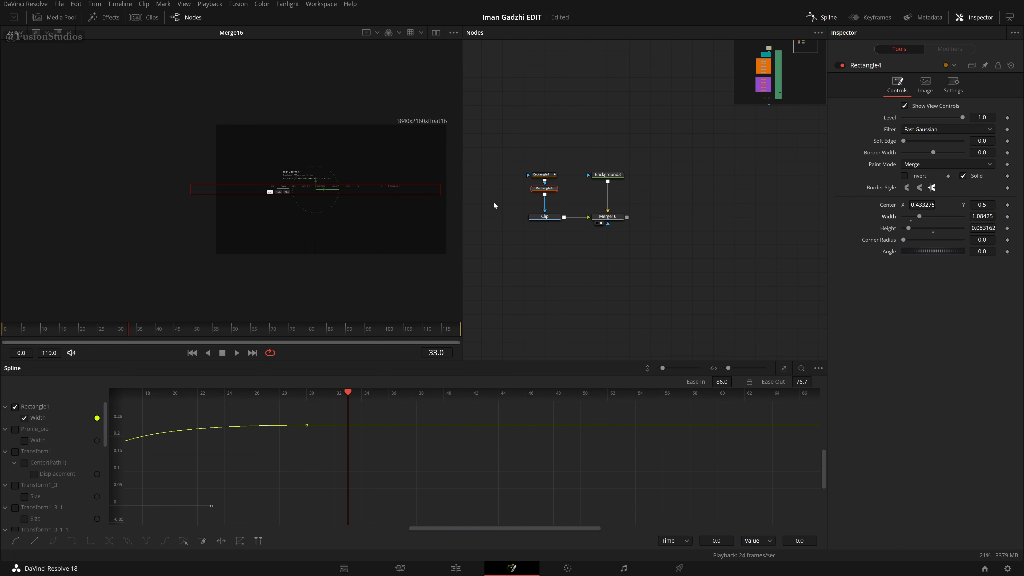
scroll(353, 244, up, 3)
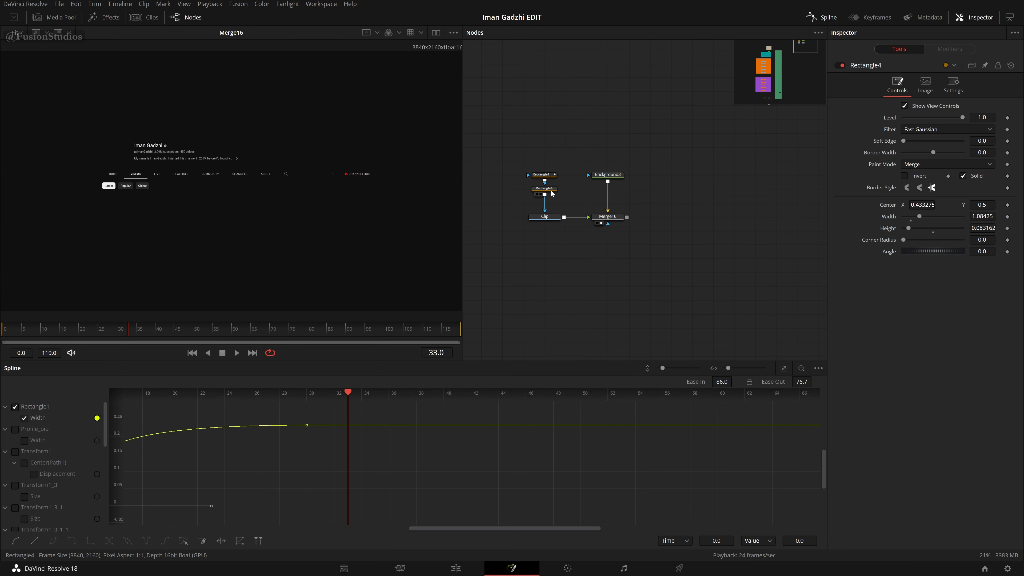
click(549, 190)
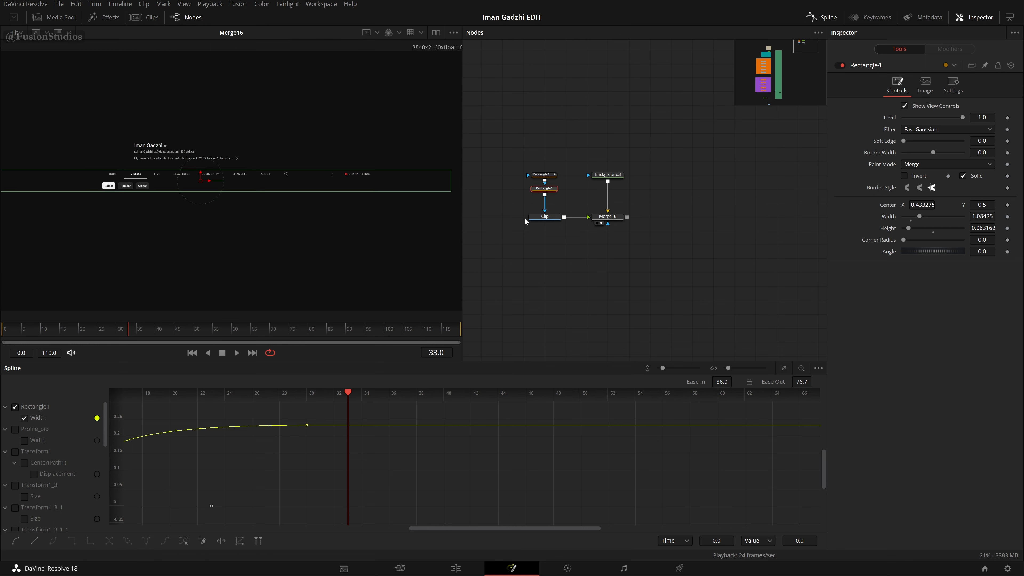
click(507, 272)
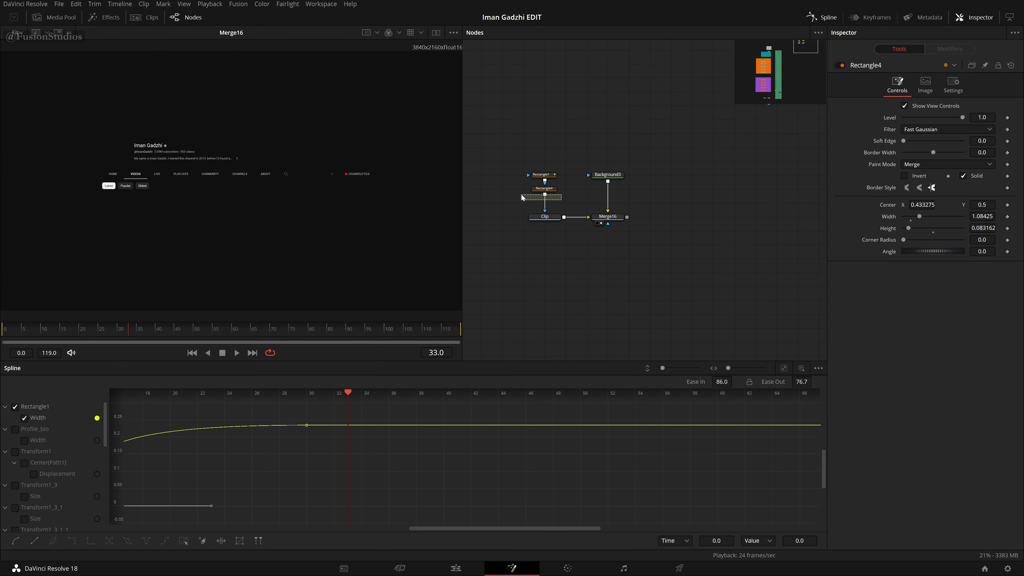
Step: Delete Rectangle4 and paste copies of the Tabs and Search_Bar masks in the chain between Rectangle1 and Clip
drag(522, 195, 523, 190)
key(Delete)
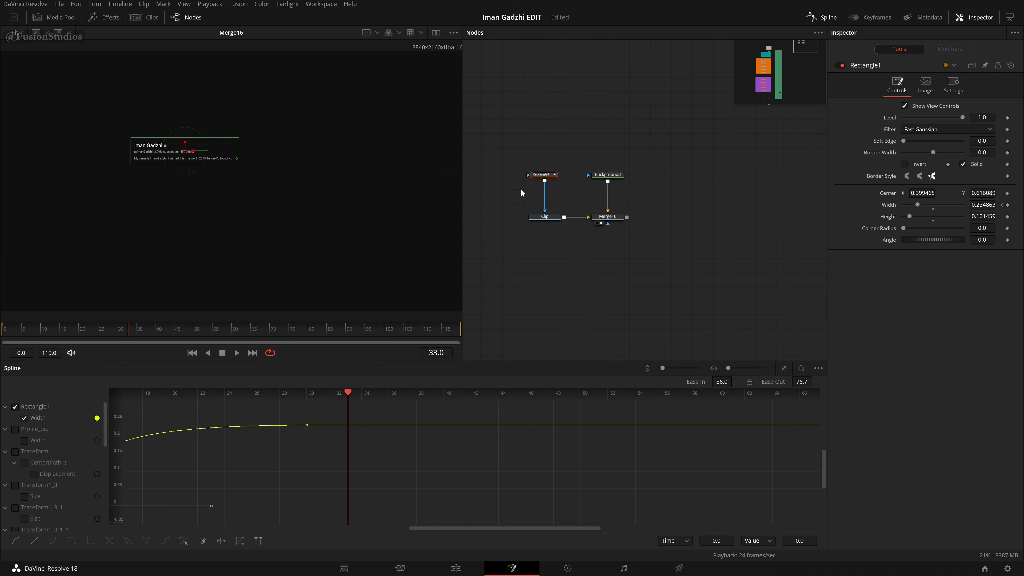
click(509, 194)
key(ctrl+v)
drag(499, 203, 542, 204)
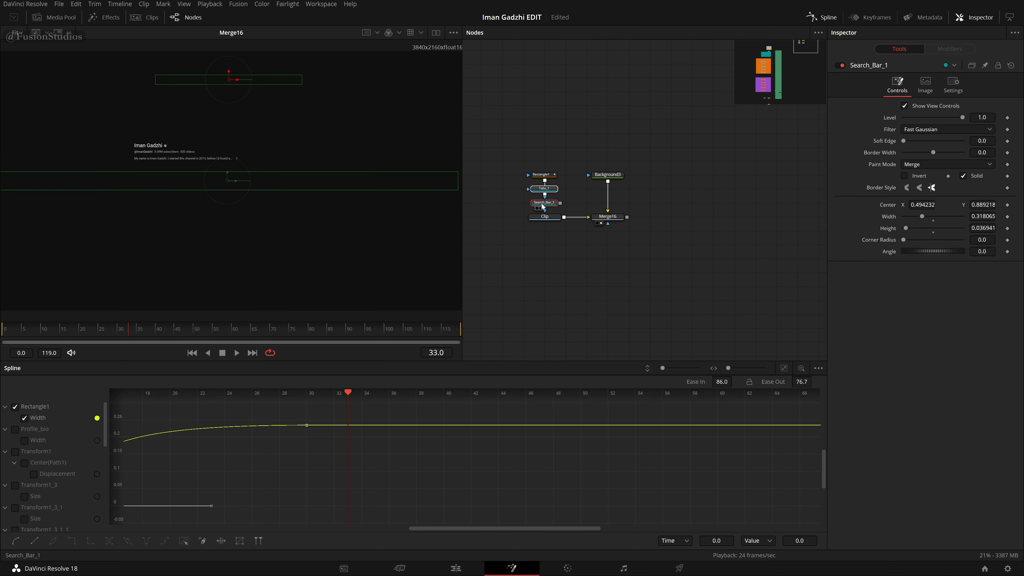
key(ctrl+s)
click(548, 190)
Step: Play the Merge16 result from the start to check the bio reveal alongside the tabs and search bar
drag(578, 270, 919, 167)
drag(729, 221, 436, 274)
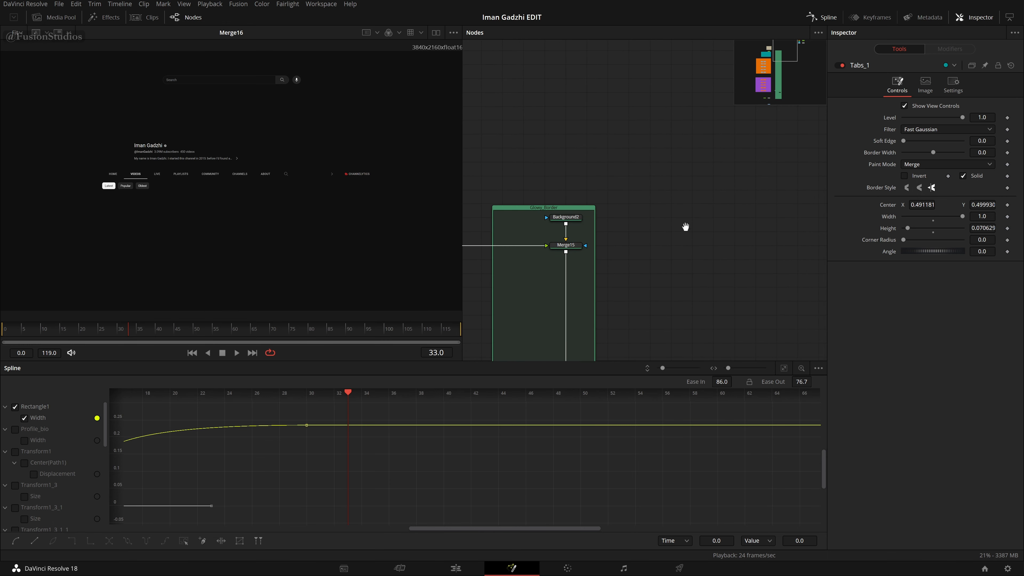
drag(686, 227, 457, 314)
drag(632, 221, 595, 241)
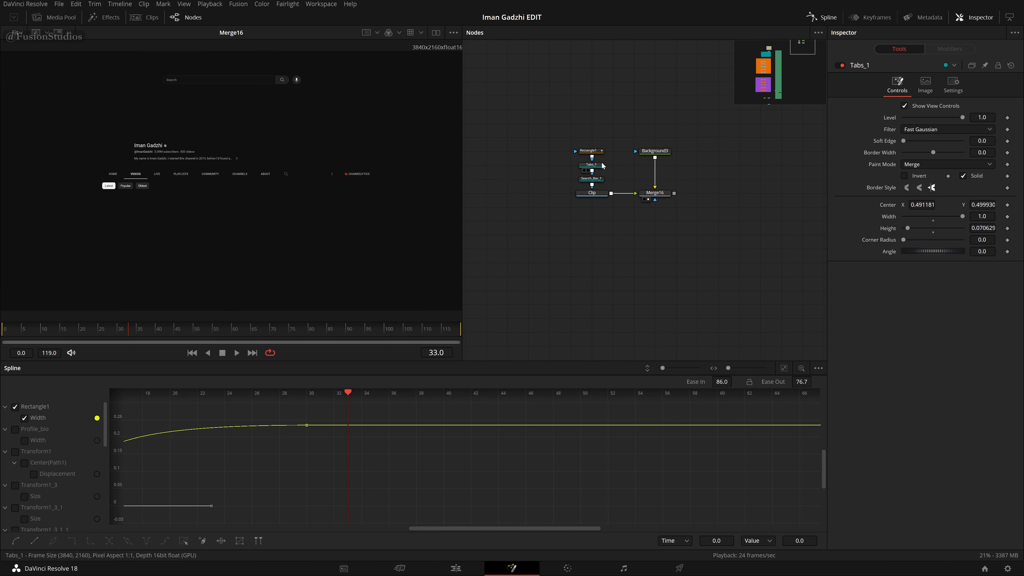
drag(653, 194, 521, 193)
key(ctrl+z)
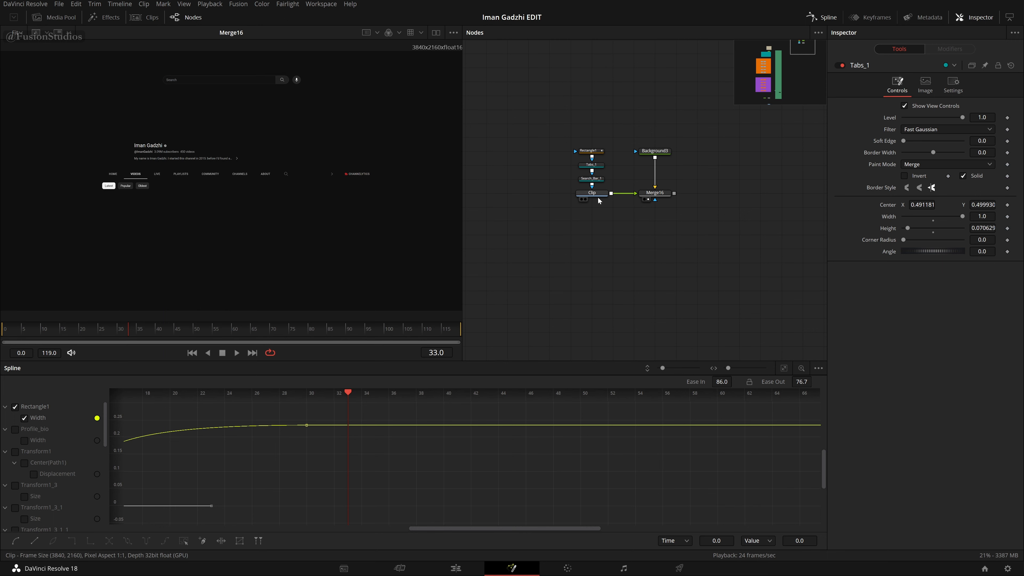
key(ctrl+Left)
key(space)
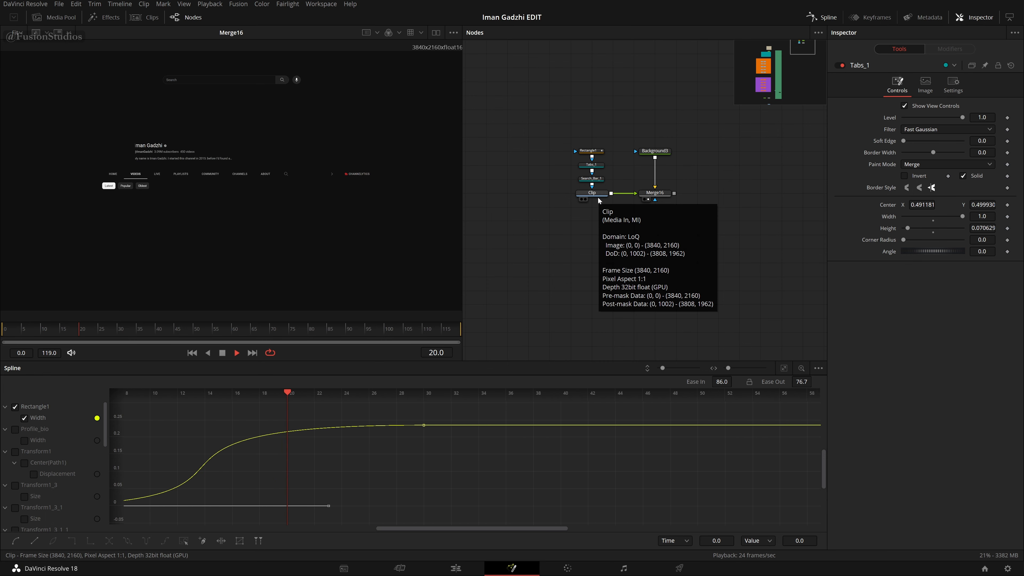
key(space)
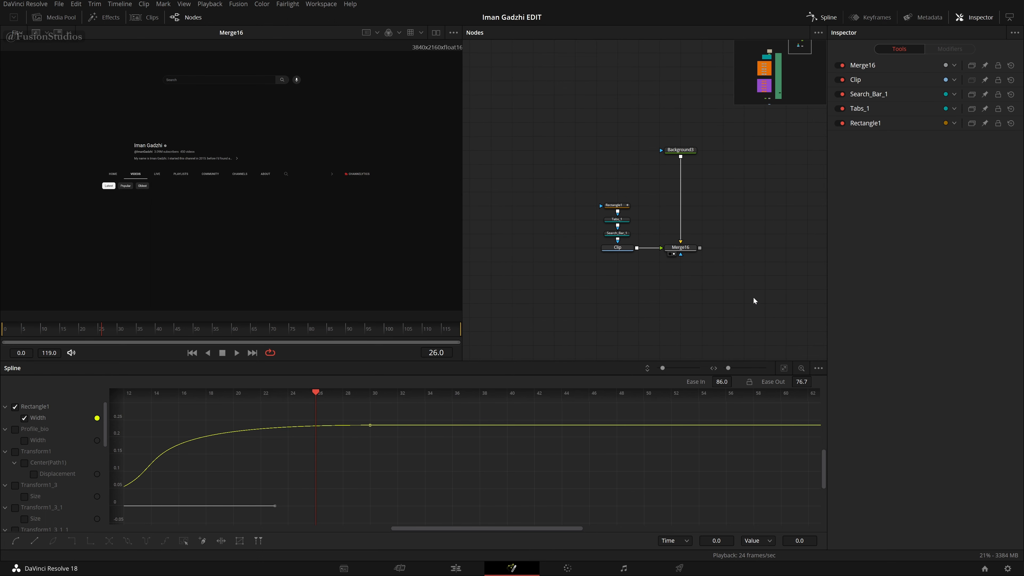
Step: Add an Underlay behind Rectangle1, Tabs_1, Search_Bar_1, Clip and Merge16
drag(770, 305, 591, 192)
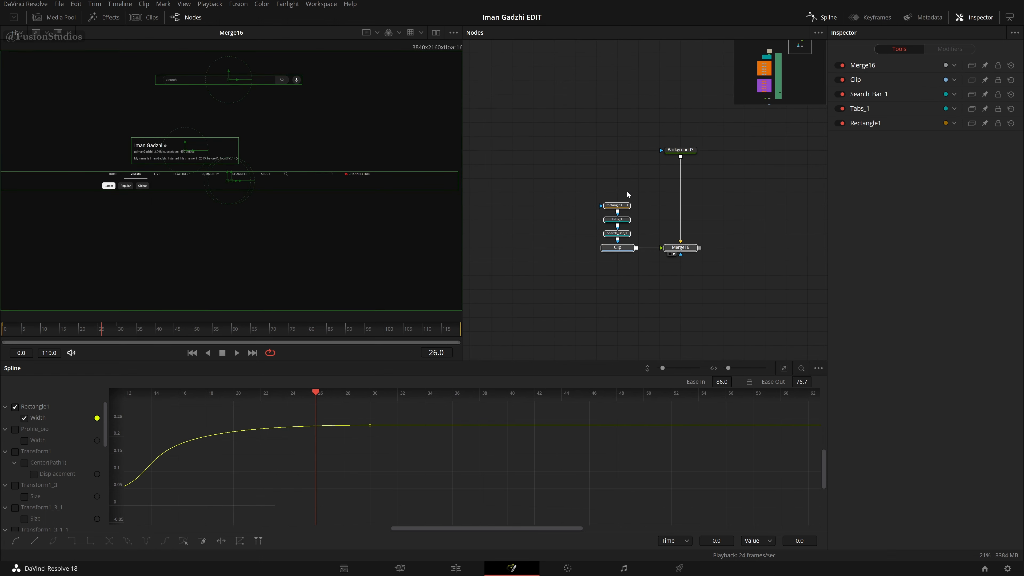
key(shift+space)
text(reudn)
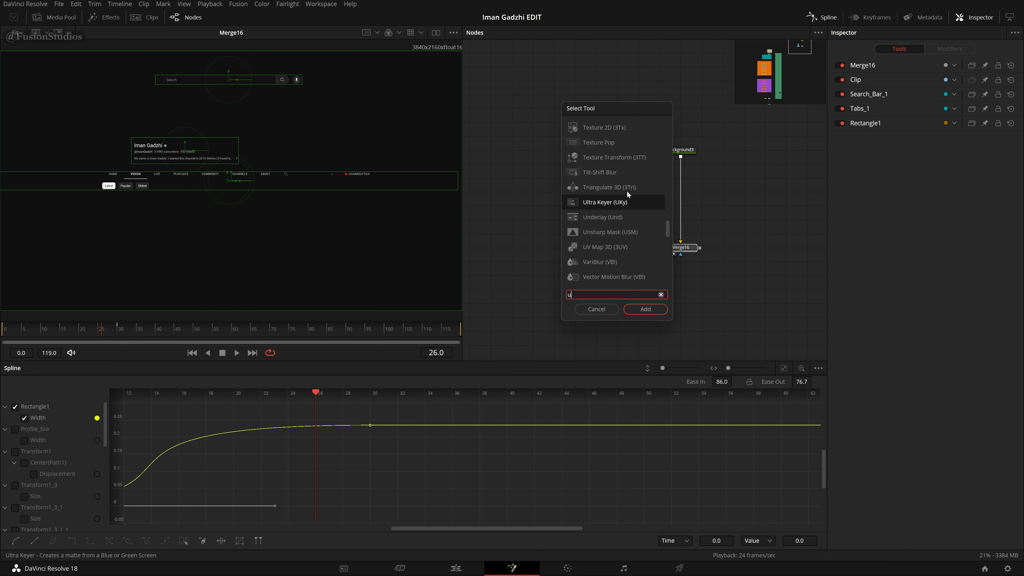
key(BackSpace)
key(BackSpace)
text(nd)
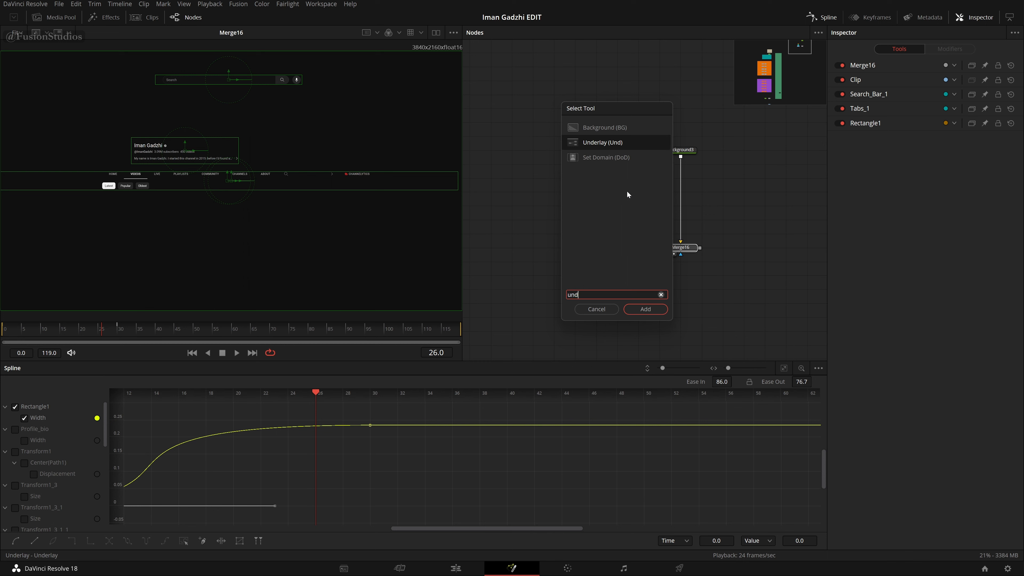
key(Return)
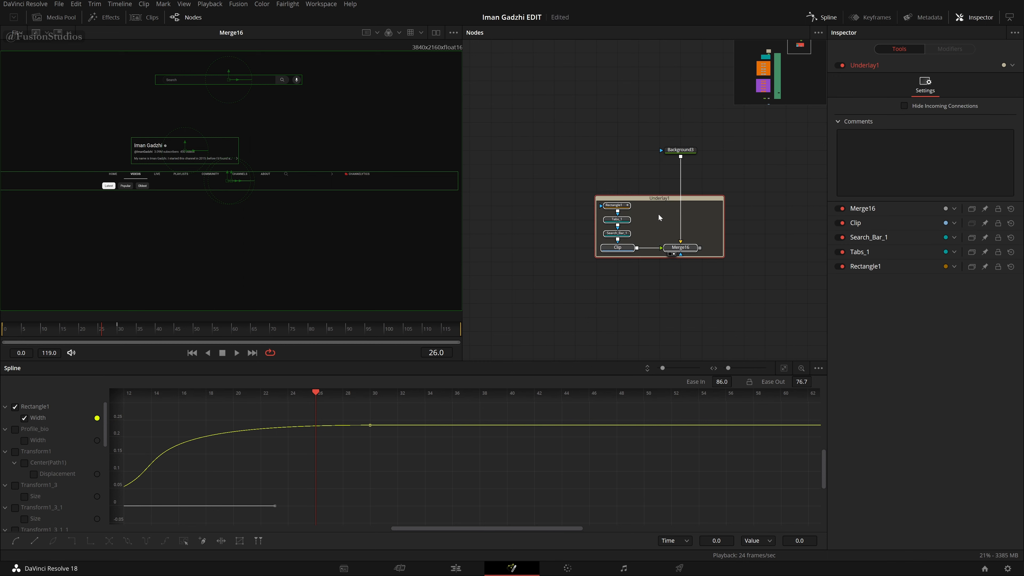
Step: Rename the new underlay as Otheer_Elemets
key(F2)
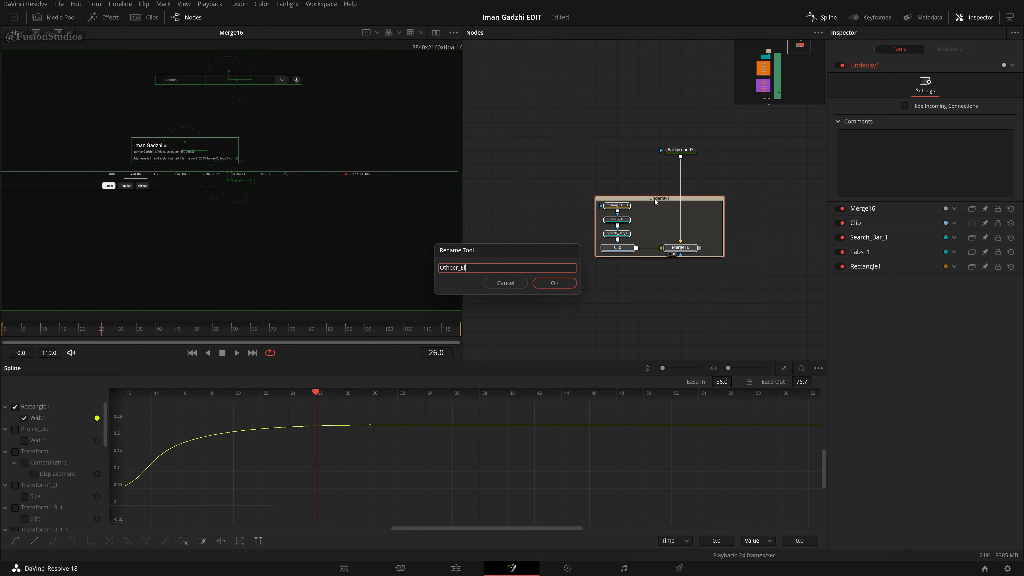
key(Return)
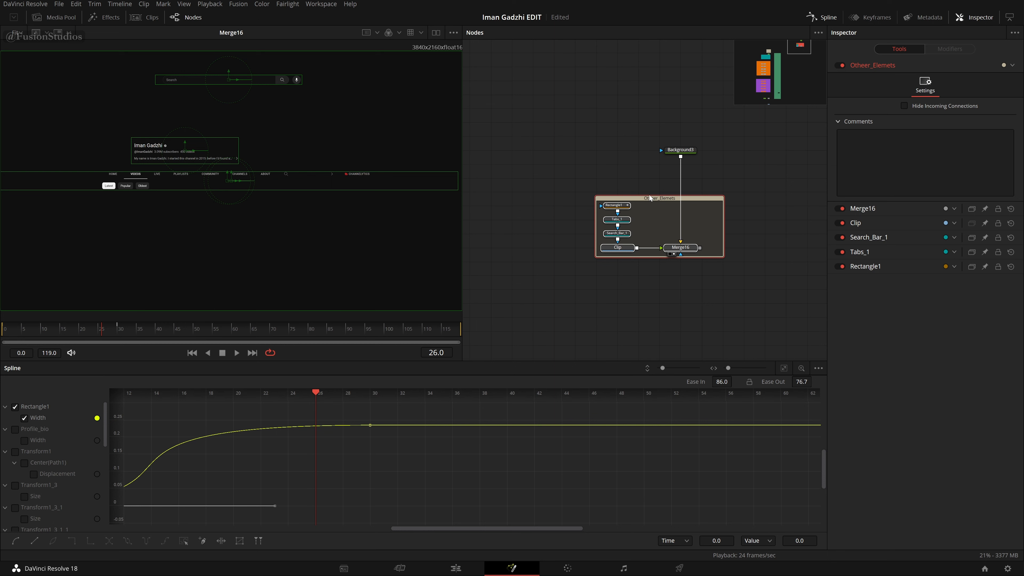
click(648, 291)
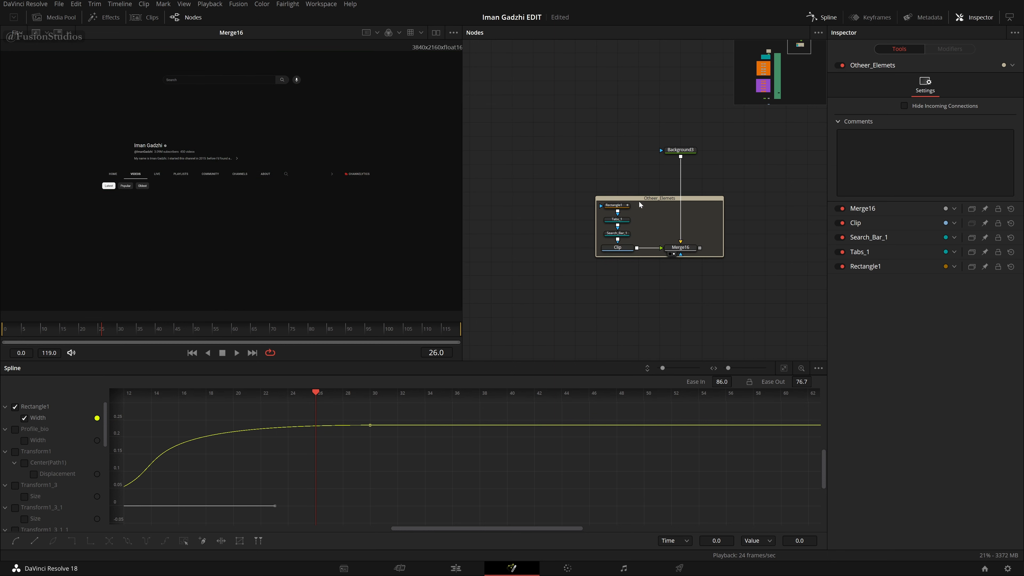
Step: Set the color of the Otheer_Elemets underlay and its nodes to Orange
scroll(639, 204, right, 2)
right_click(607, 191)
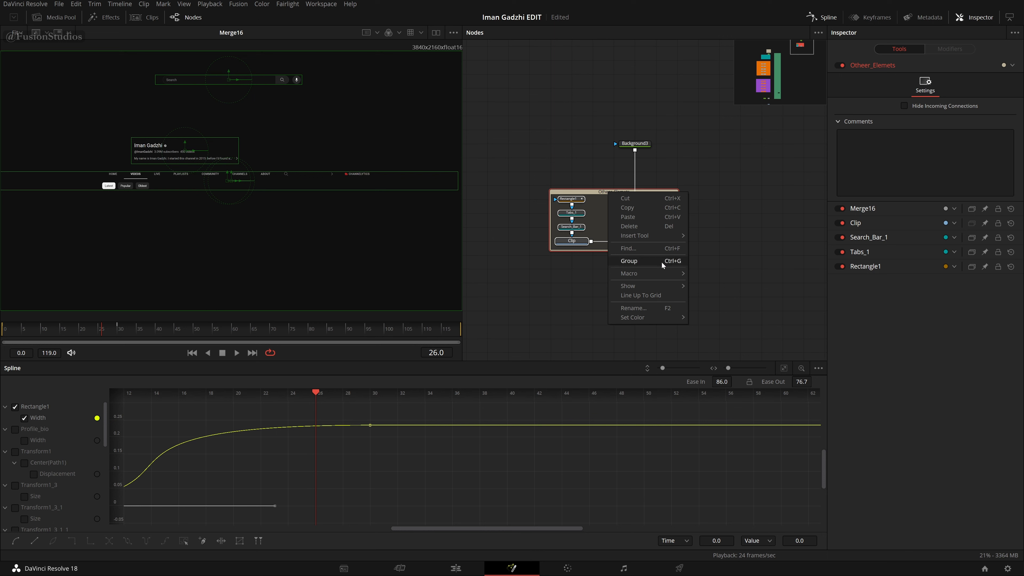
click(654, 211)
right_click(574, 140)
click(542, 128)
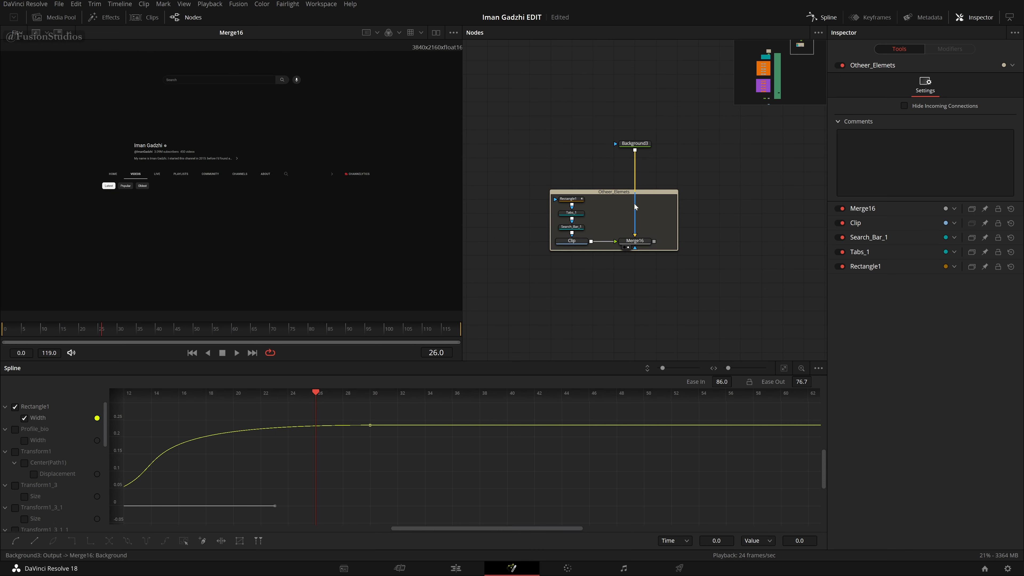
right_click(615, 191)
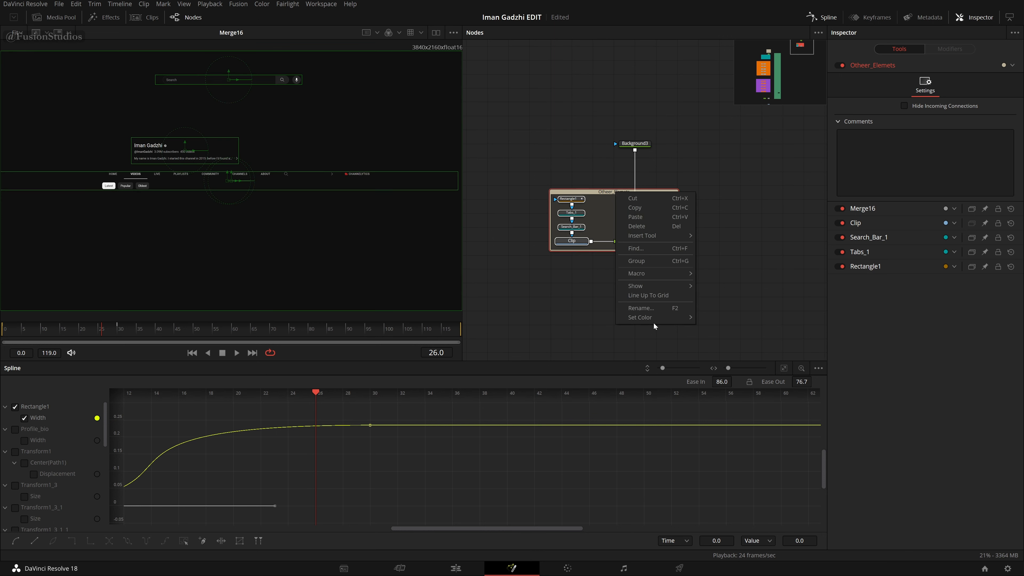
mouse_move(662, 320)
click(740, 328)
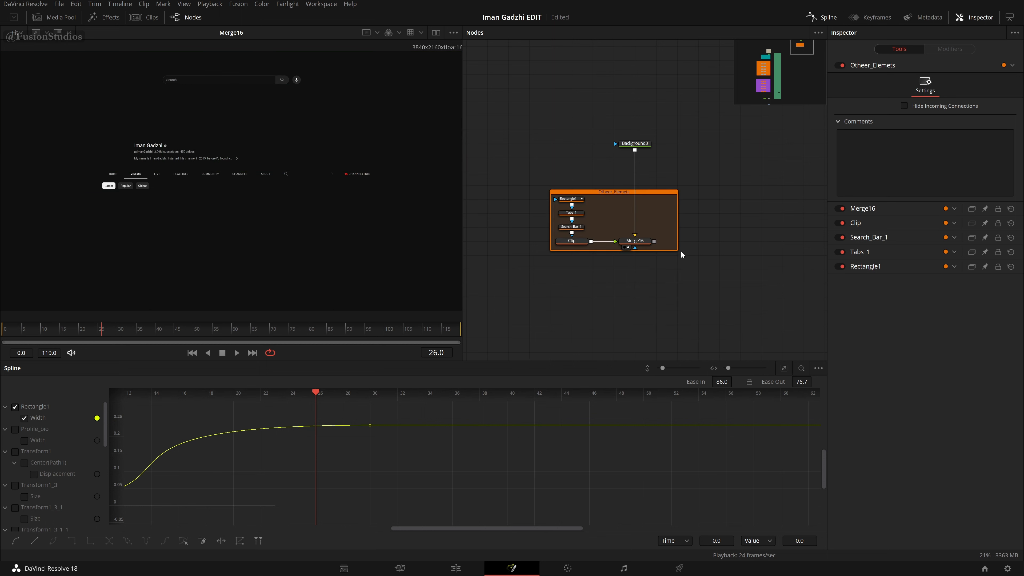
Step: Set the color of the Otheer_Elemets underlay and its nodes to Teal
scroll(670, 309, down, 4)
drag(621, 308, 636, 227)
scroll(637, 227, up, 2)
scroll(688, 204, up, 2)
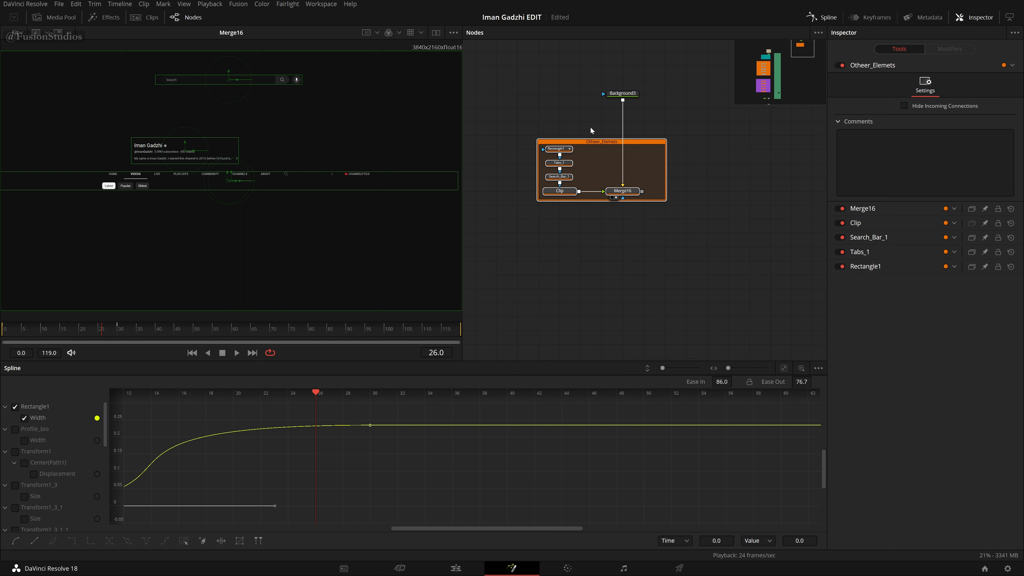
right_click(606, 142)
mouse_move(642, 270)
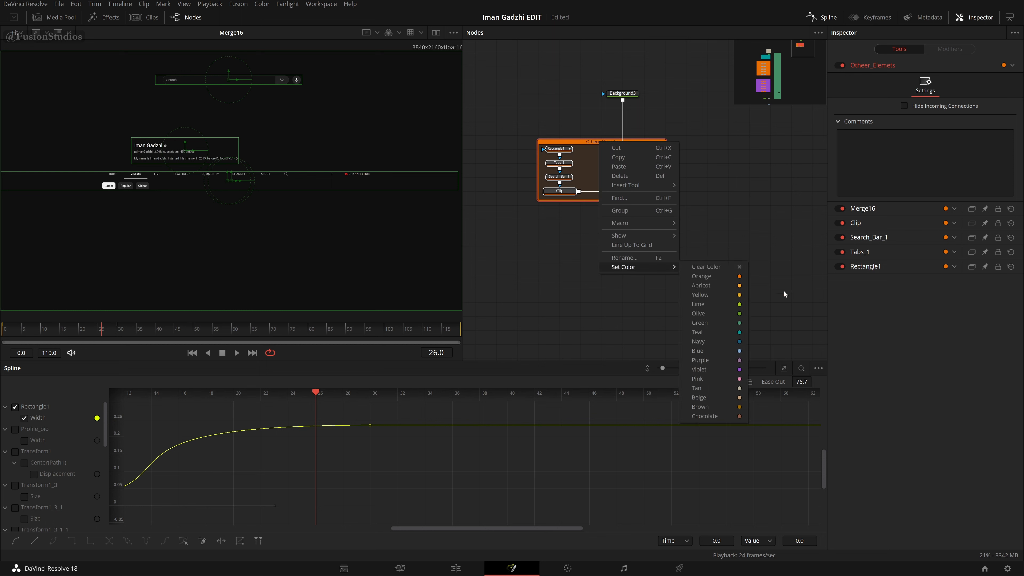
click(723, 333)
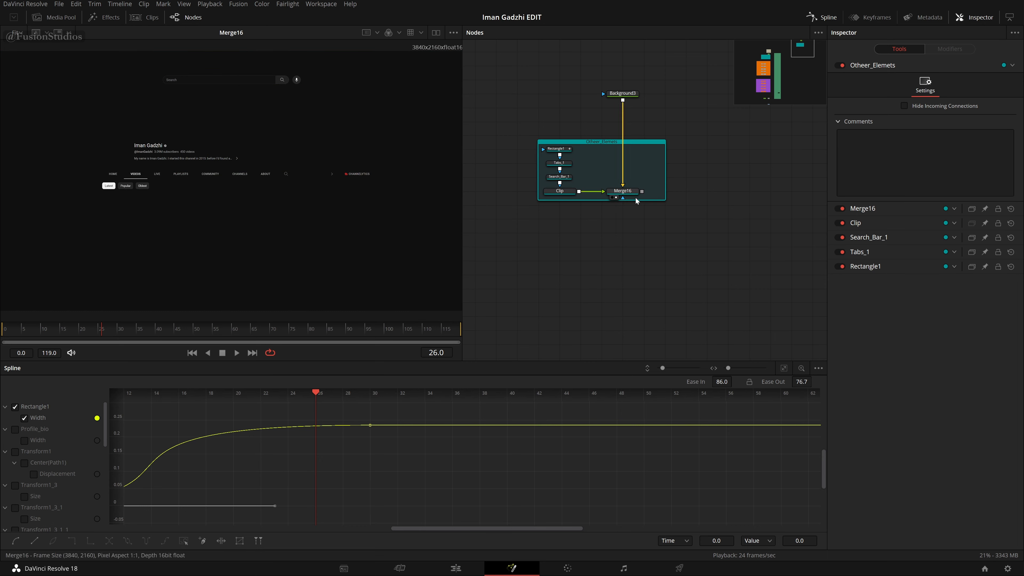
Step: Copy the banner row from Main_Elements and Banner_1 through Merge3 in the Elements group and paste it below the Otheer_Elemets underlay
drag(616, 304, 977, 178)
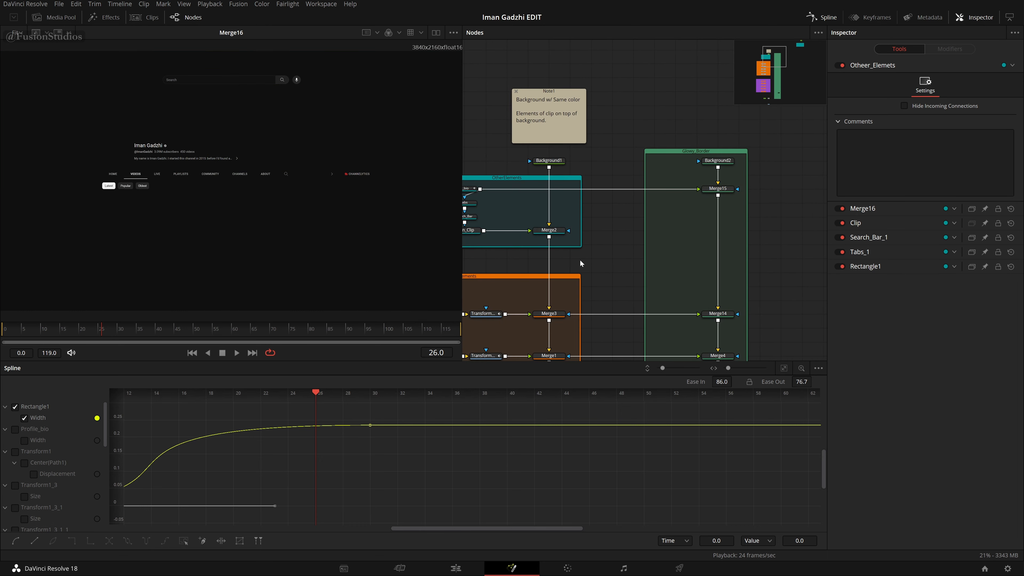
drag(581, 263, 671, 205)
drag(635, 250, 699, 201)
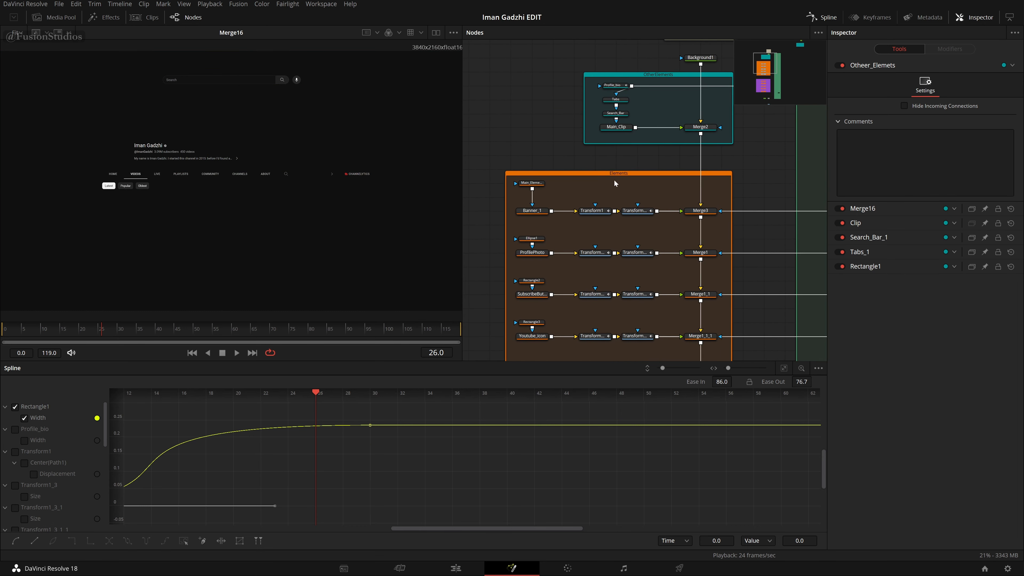
scroll(615, 181, down, 3)
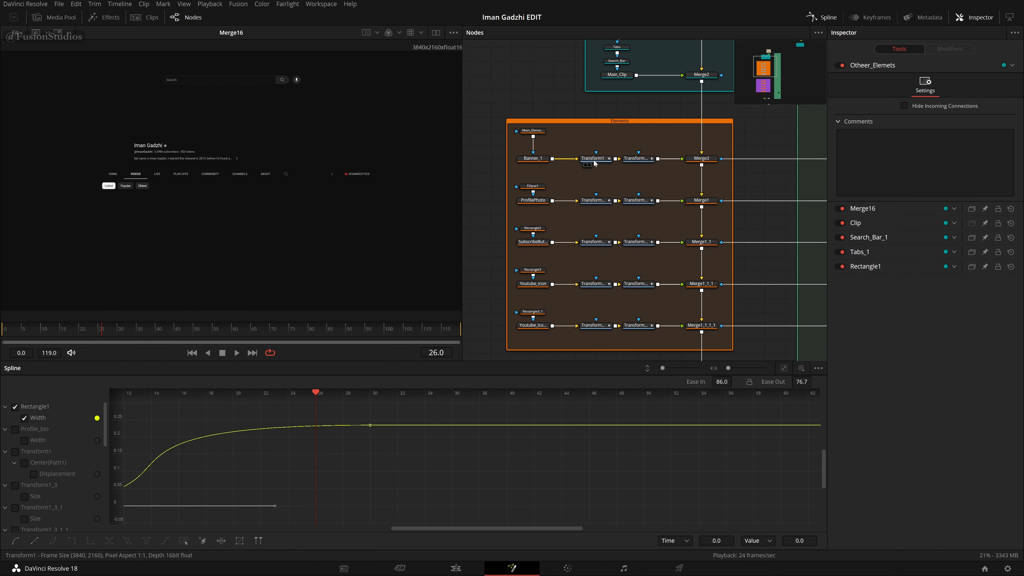
drag(516, 124, 516, 242)
drag(766, 165, 534, 266)
drag(701, 231, 535, 276)
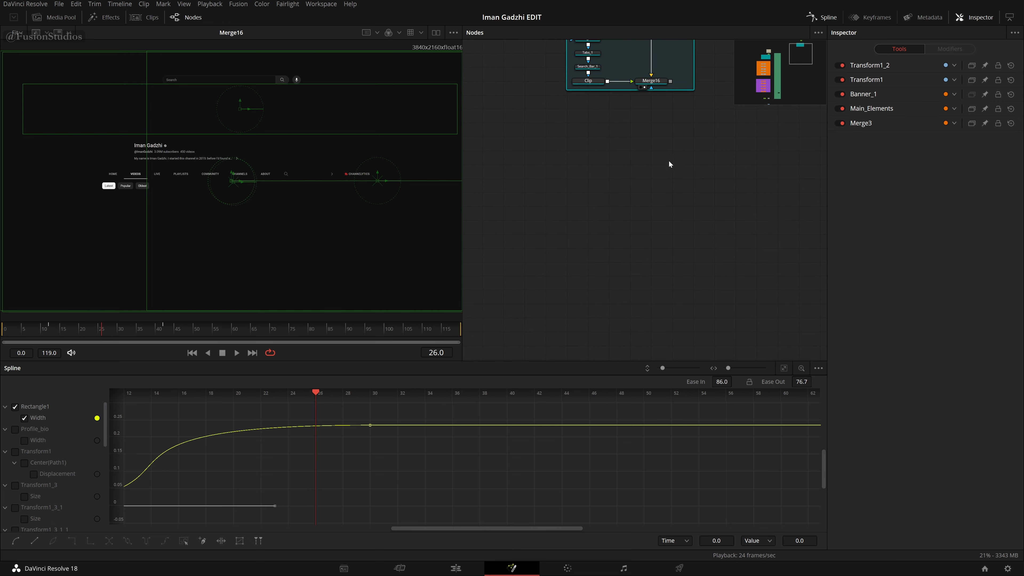
click(669, 127)
key(ctrl+v)
drag(799, 160, 795, 267)
click(735, 234)
scroll(717, 253, up, 2)
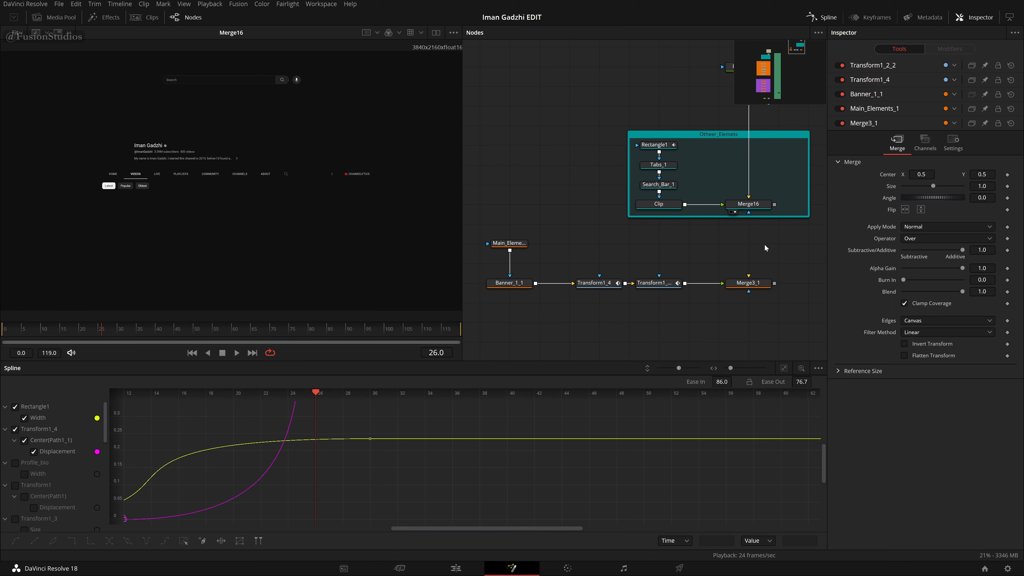
Step: View Banner_1_1 and its Main_Elements_1 rectangle mask to examine how the banner is isolated
drag(505, 284, 407, 275)
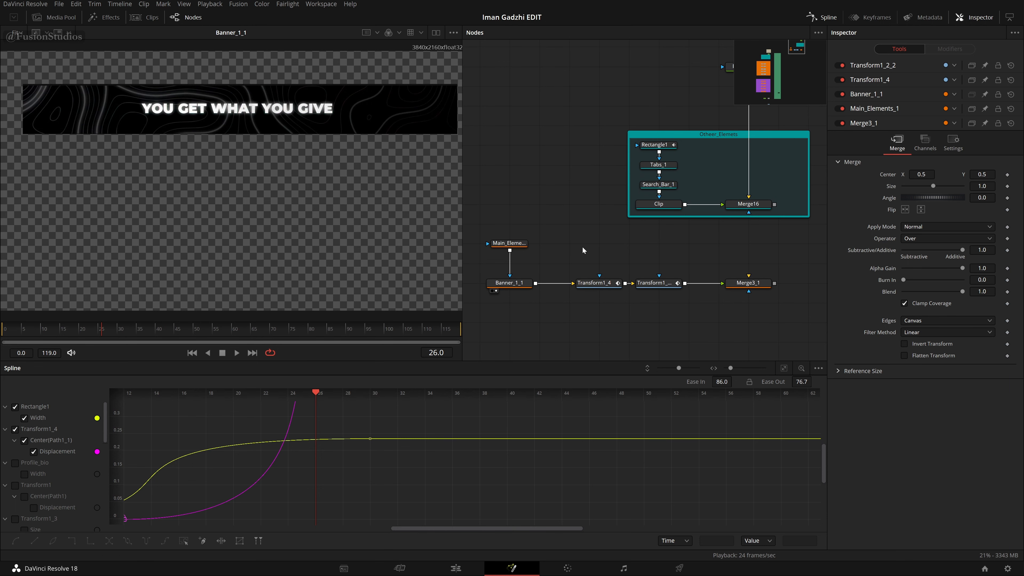
click(520, 244)
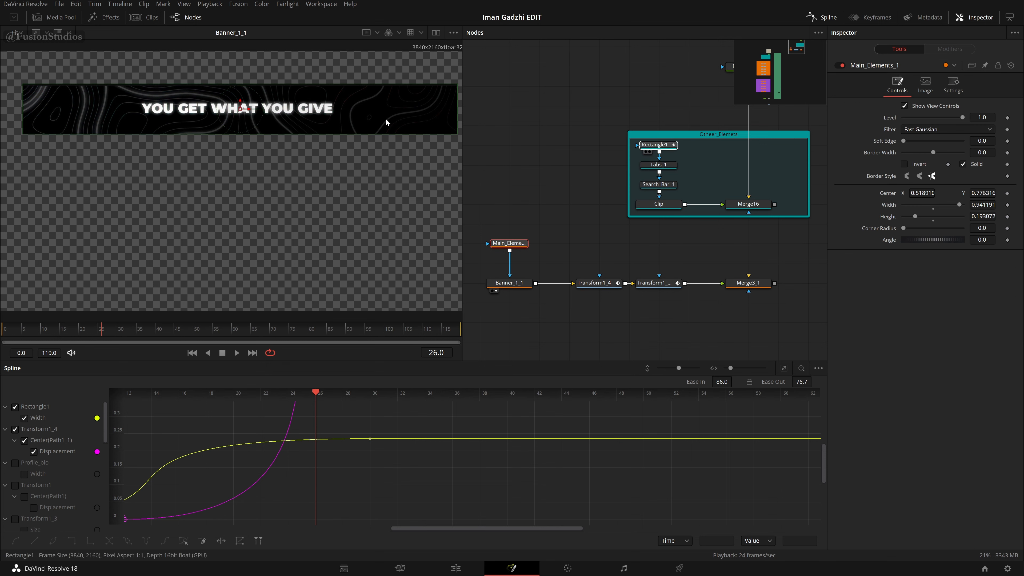
key(1)
drag(198, 199, 177, 169)
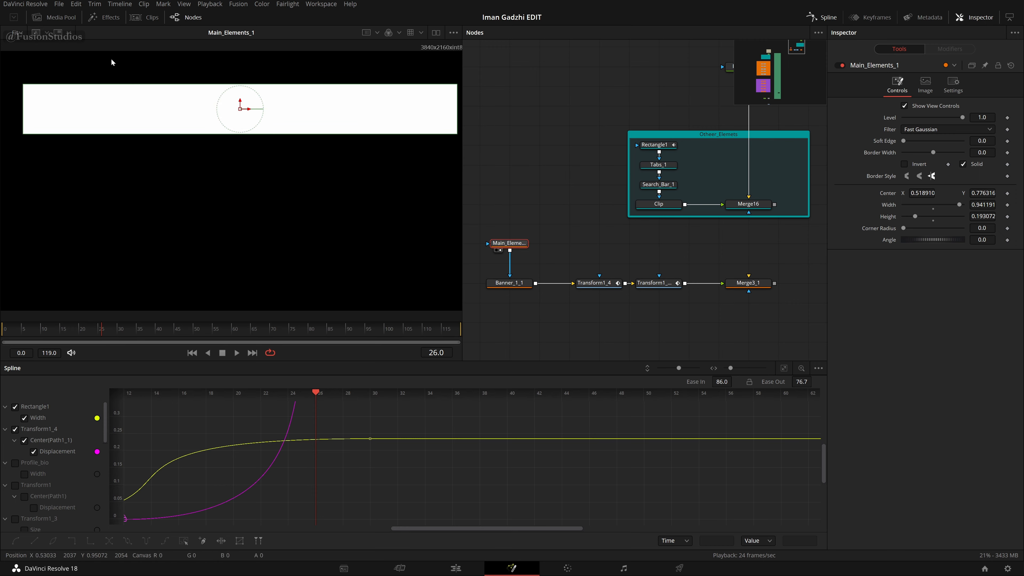
Step: View the Transform1_4 node and go to its start keyframe at frame 12 to examine the banner's off-screen position
drag(500, 283, 251, 239)
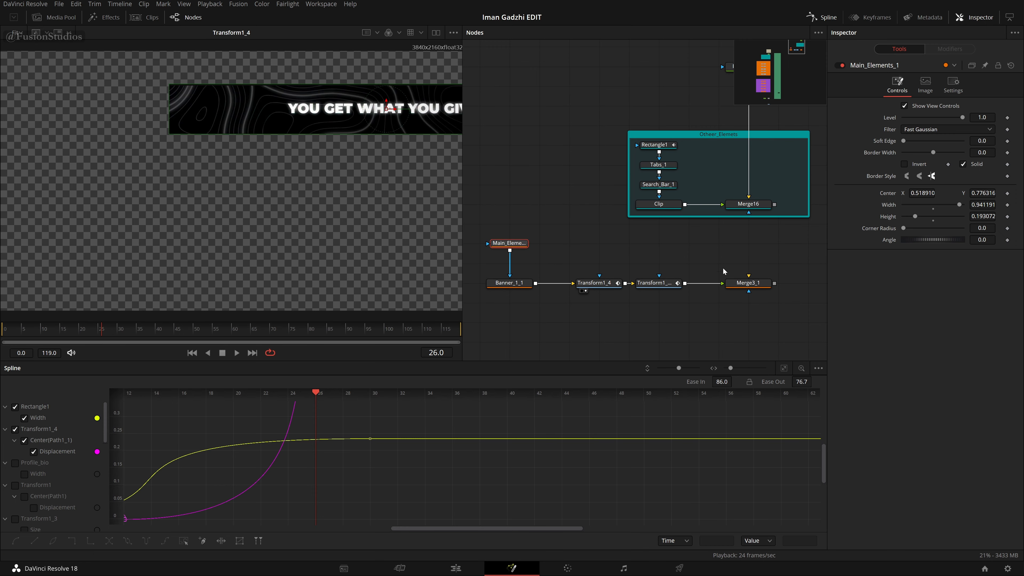
click(598, 286)
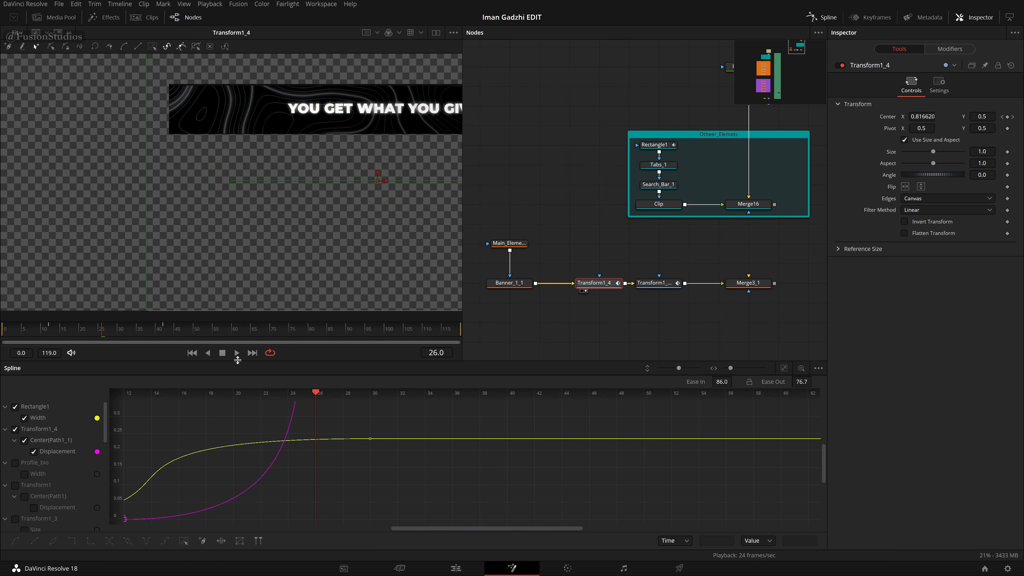
click(196, 354)
drag(46, 337, 51, 336)
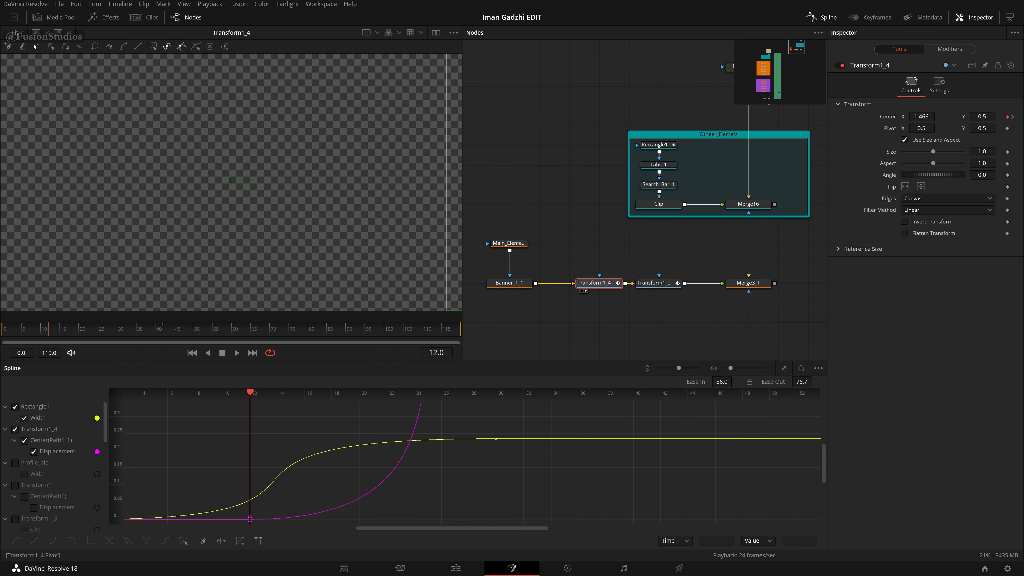
scroll(327, 188, down, 2)
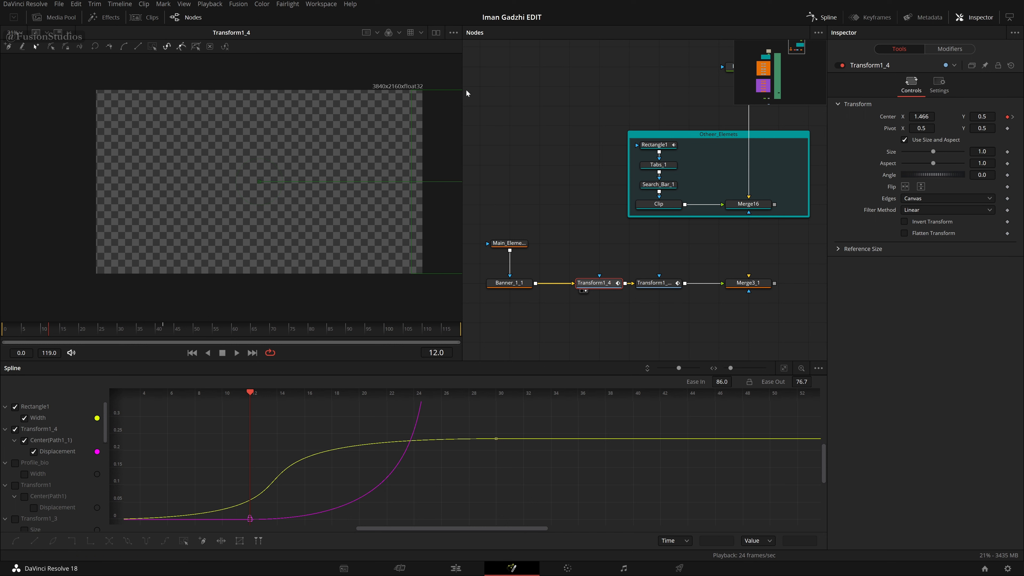
Step: Extract Transform1_4 and Transform1_2_2 from the banner row and place them below it, leaving Banner_1_1 connected to Merge3_1
drag(647, 250, 546, 306)
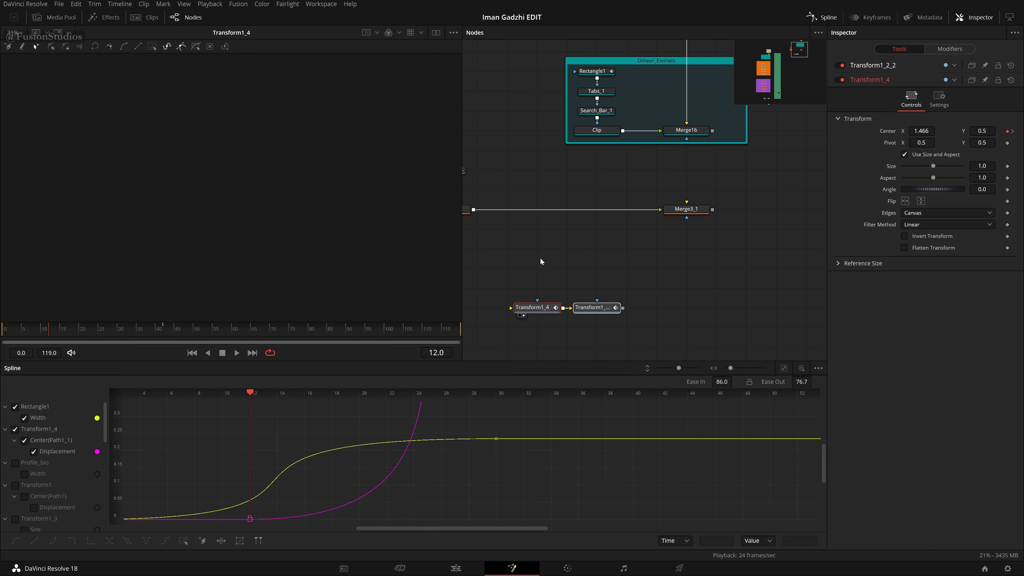
click(540, 259)
drag(552, 256, 595, 259)
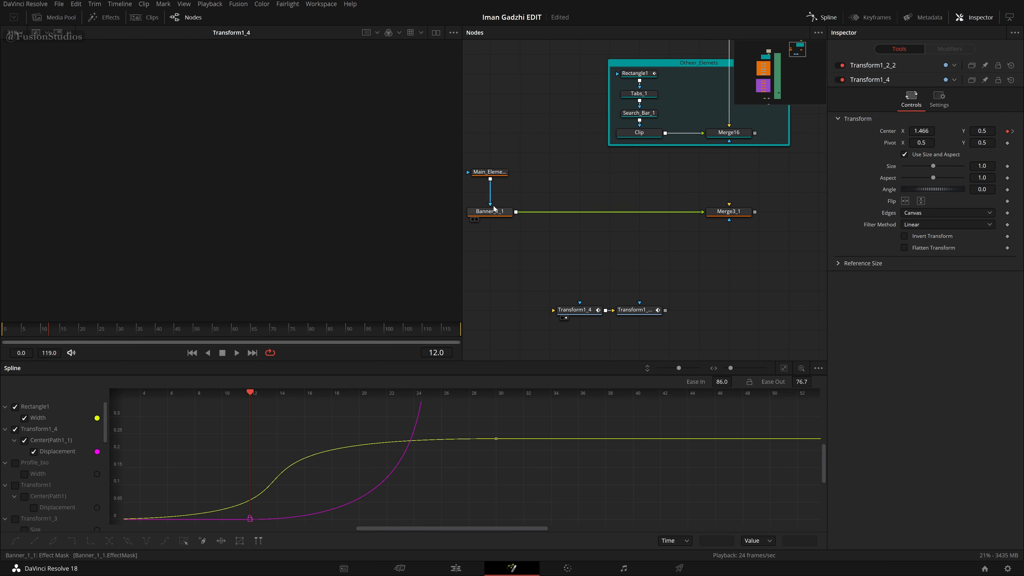
Step: Disconnect the Main_Elements_1 mask from Banner_1_1, view the unmasked image, and reconnect the mask
drag(491, 204, 537, 188)
click(476, 219)
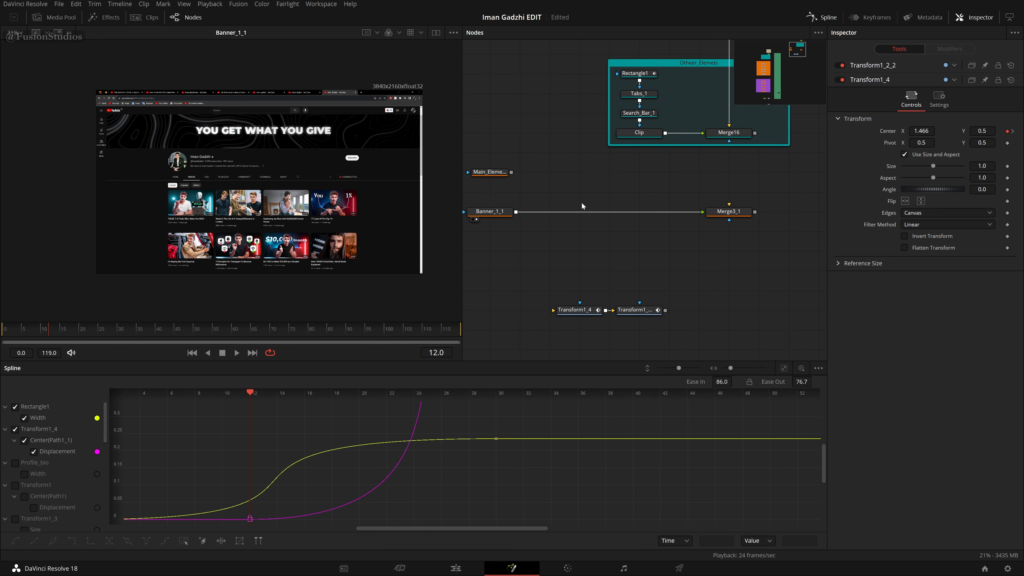
drag(511, 172, 503, 205)
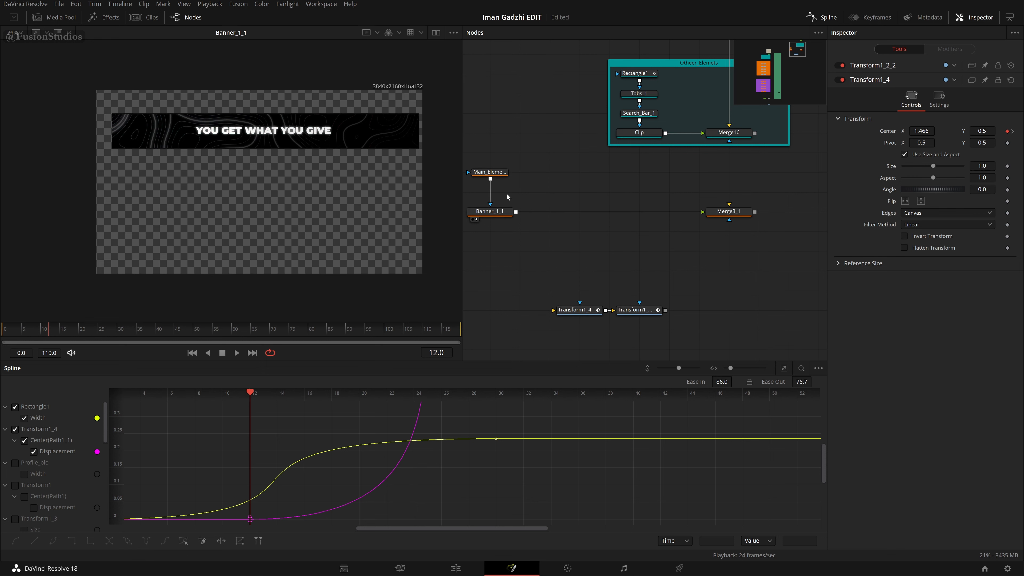
click(14, 33)
click(19, 47)
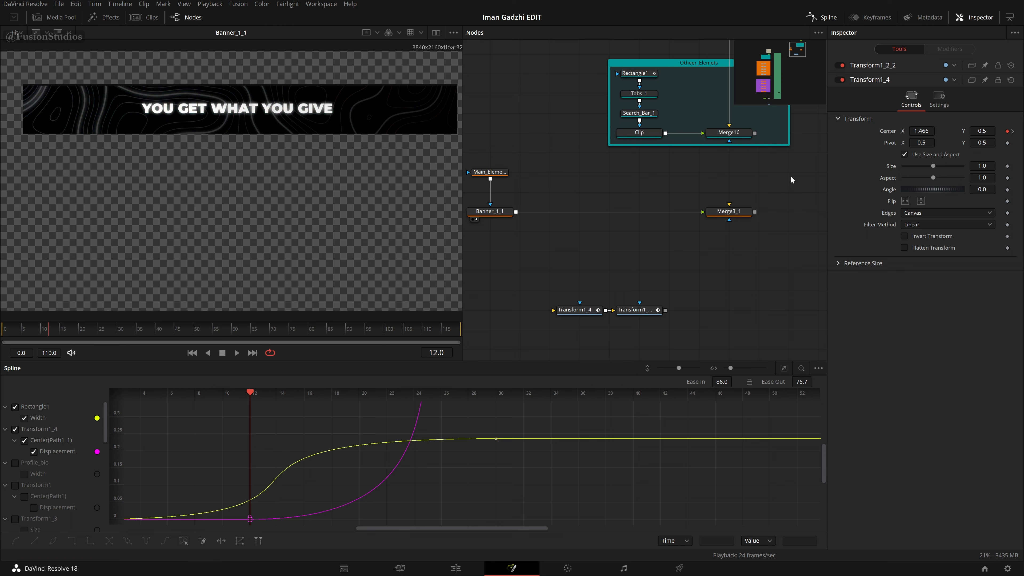
Step: Add a Transform (Xf) node after Banner_1_1, between it and Merge3_1
click(502, 211)
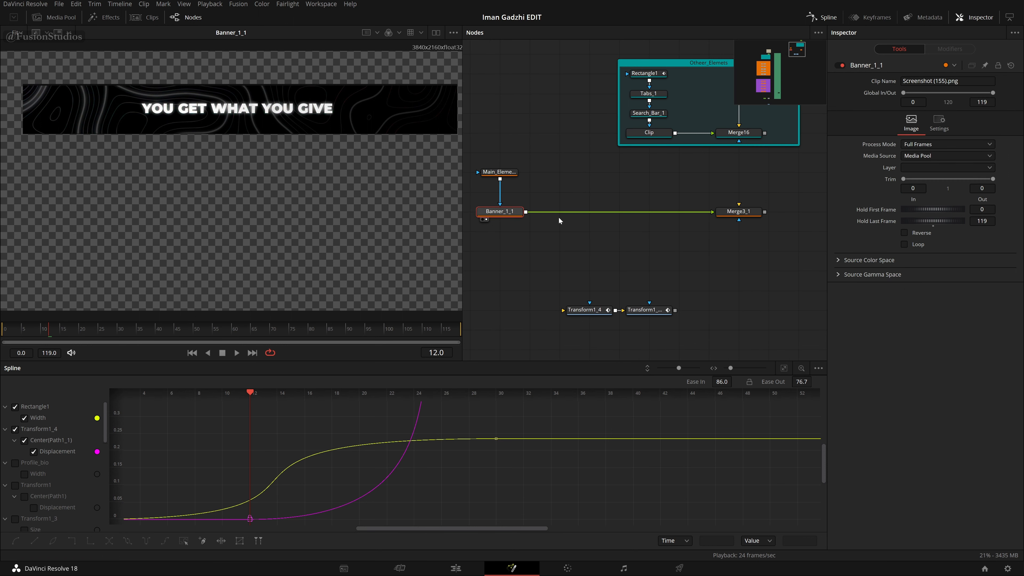
key(shift+space)
text(und)
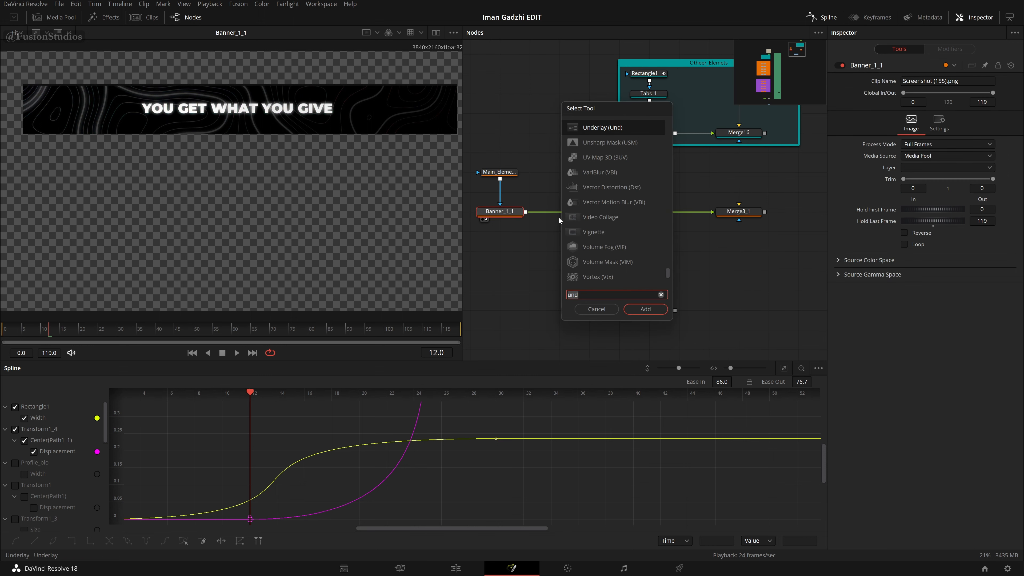
key(BackSpace)
key(BackSpace)
key(BackSpace)
text(xf)
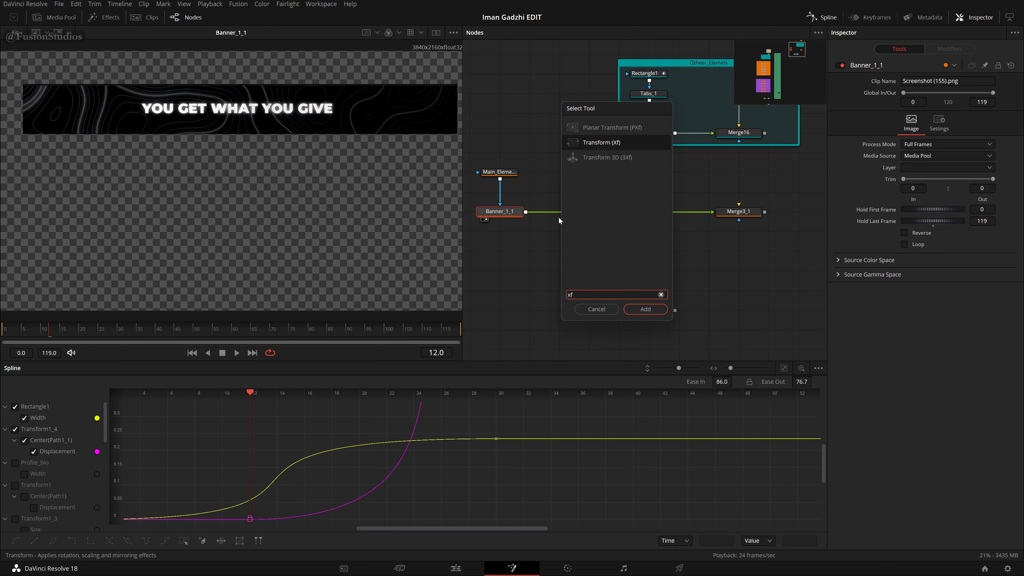
key(Return)
drag(558, 216, 583, 218)
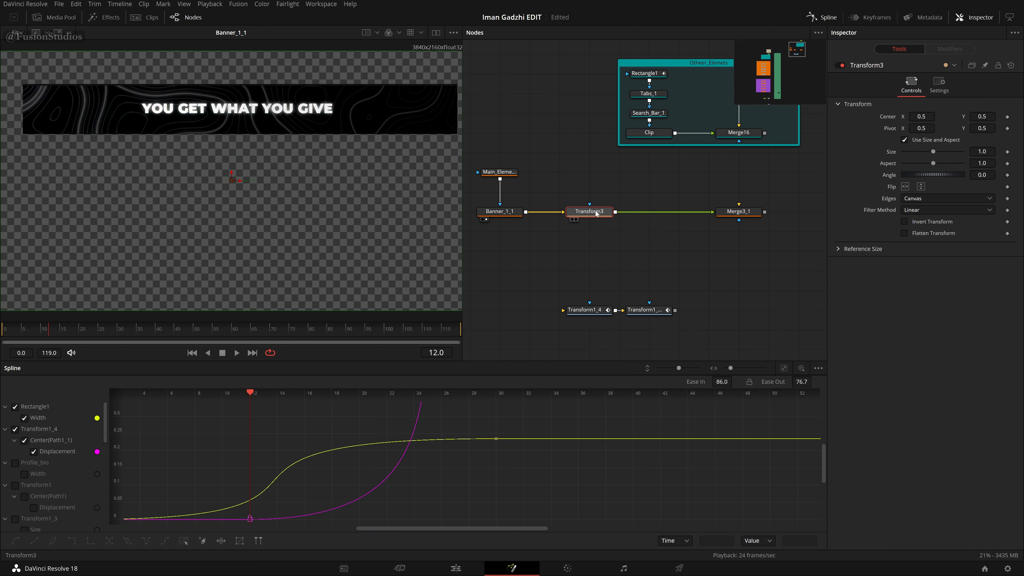
mouse_move(593, 218)
mouse_down()
mouse_move(589, 197)
mouse_move(621, 235)
mouse_move(593, 178)
mouse_move(584, 210)
mouse_up()
click(594, 180)
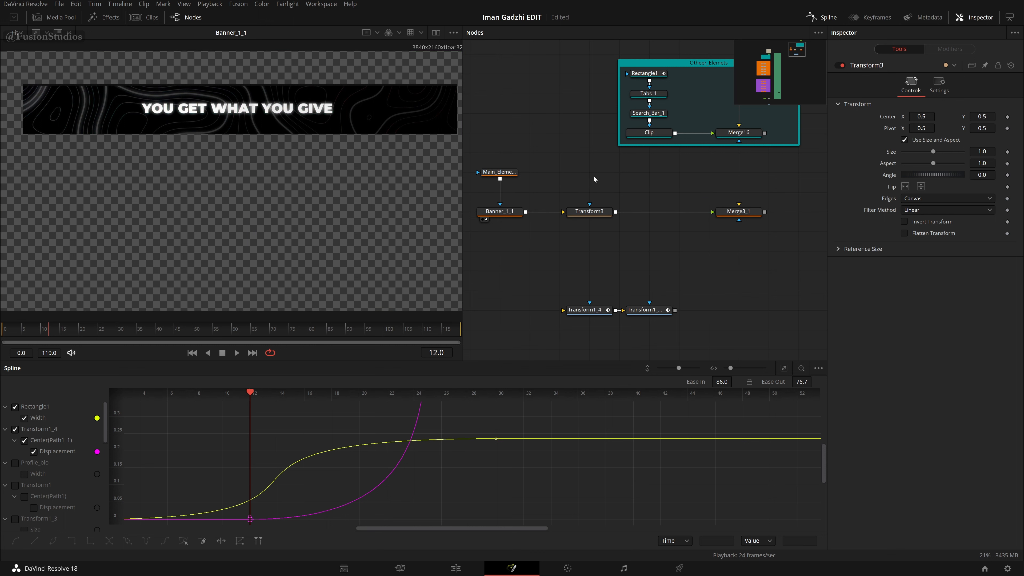
Step: Check the Arrange Tools to Grid option and test node snapping by moving Transform3
right_click(587, 166)
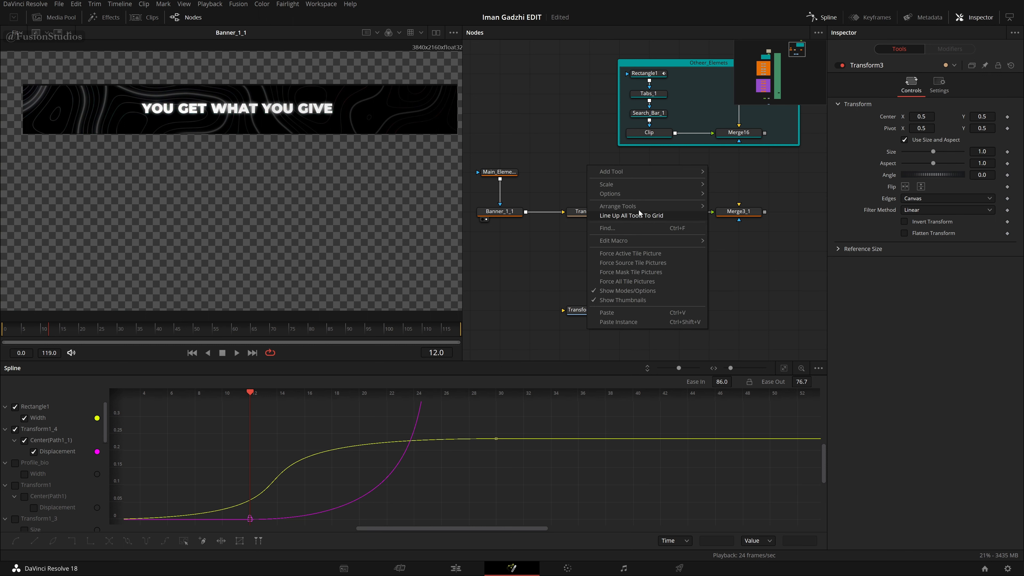
mouse_move(652, 189)
mouse_move(683, 209)
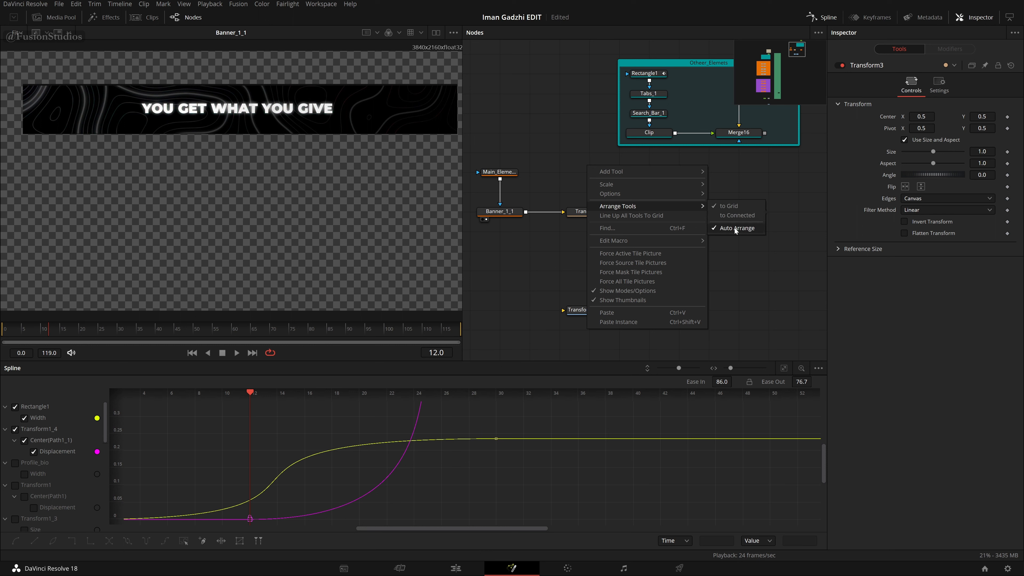
click(729, 207)
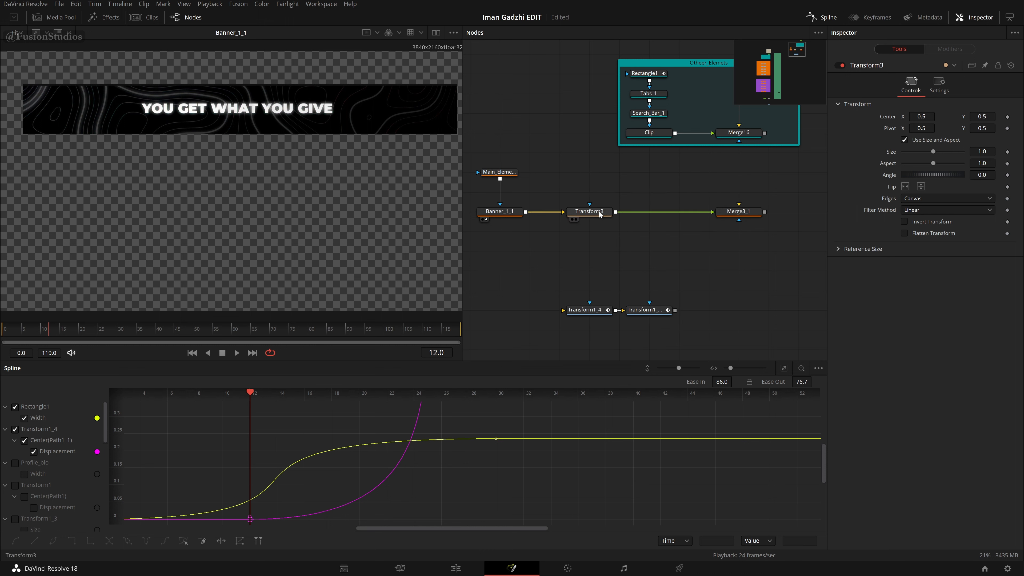
mouse_move(598, 195)
mouse_down()
mouse_move(622, 171)
mouse_move(598, 215)
mouse_up()
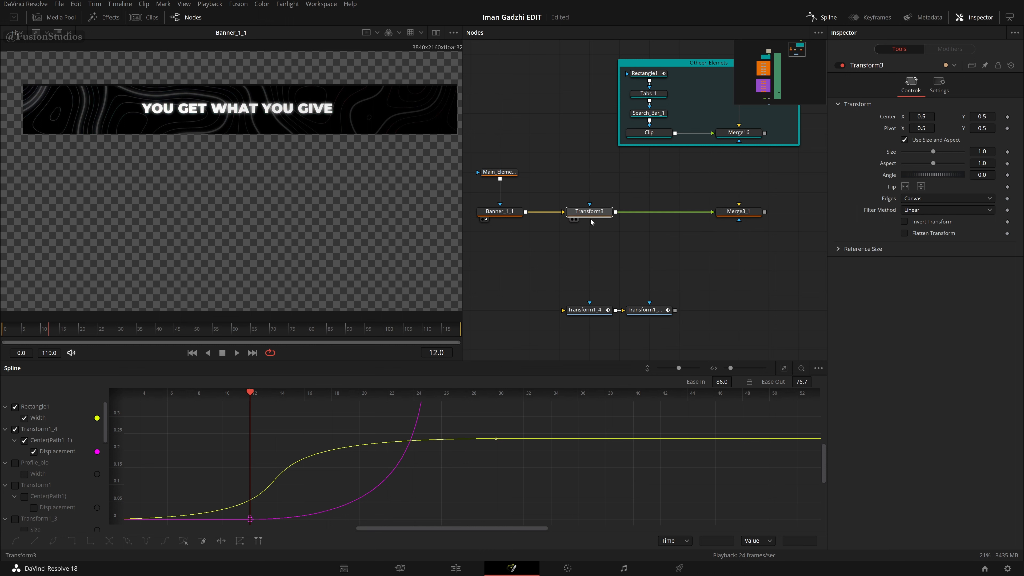
click(602, 175)
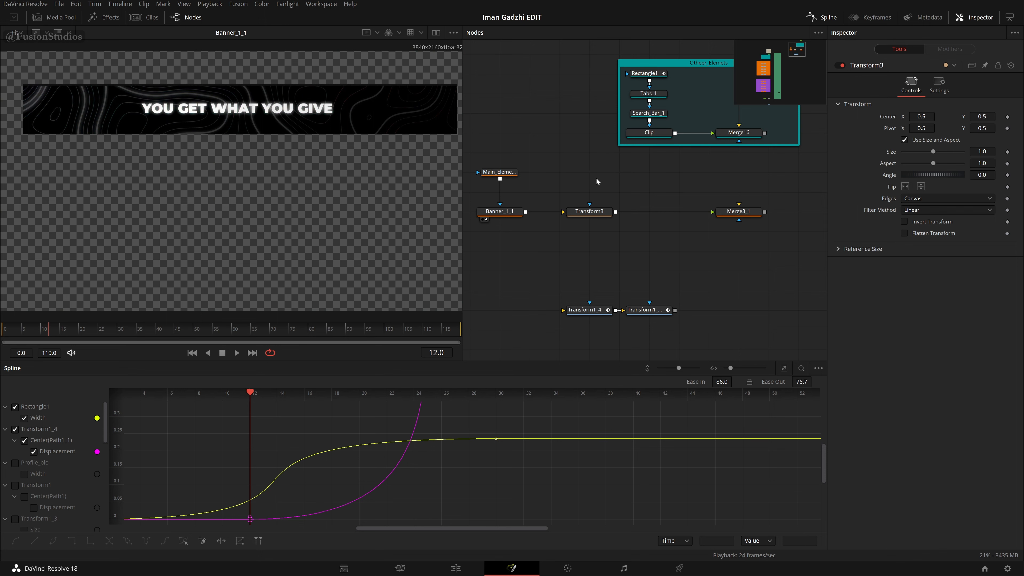
Step: Keyframe the Center of Transform3 at frames 12 and 42 with X and Y at 0.5
click(597, 212)
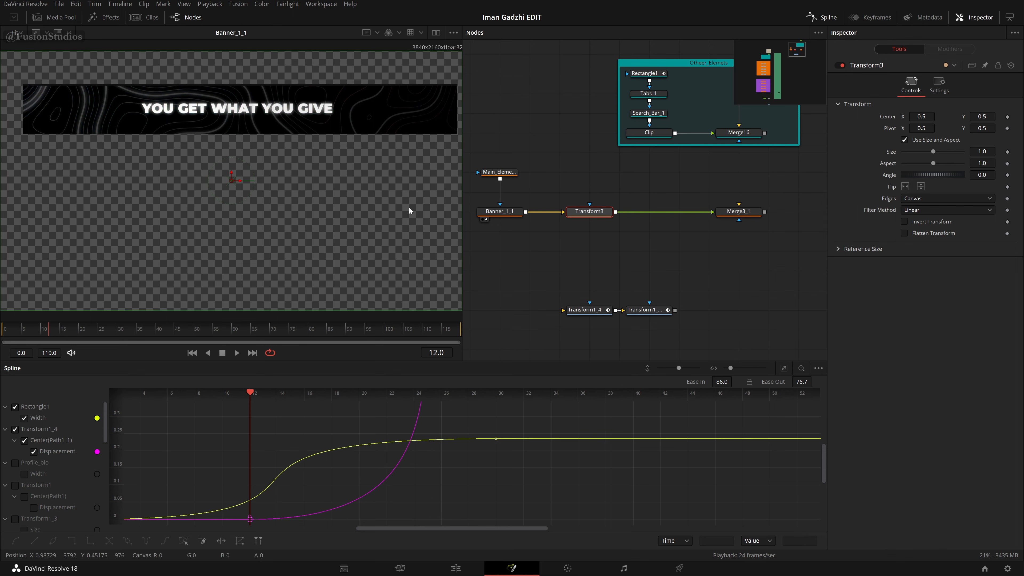
scroll(385, 220, down, 1)
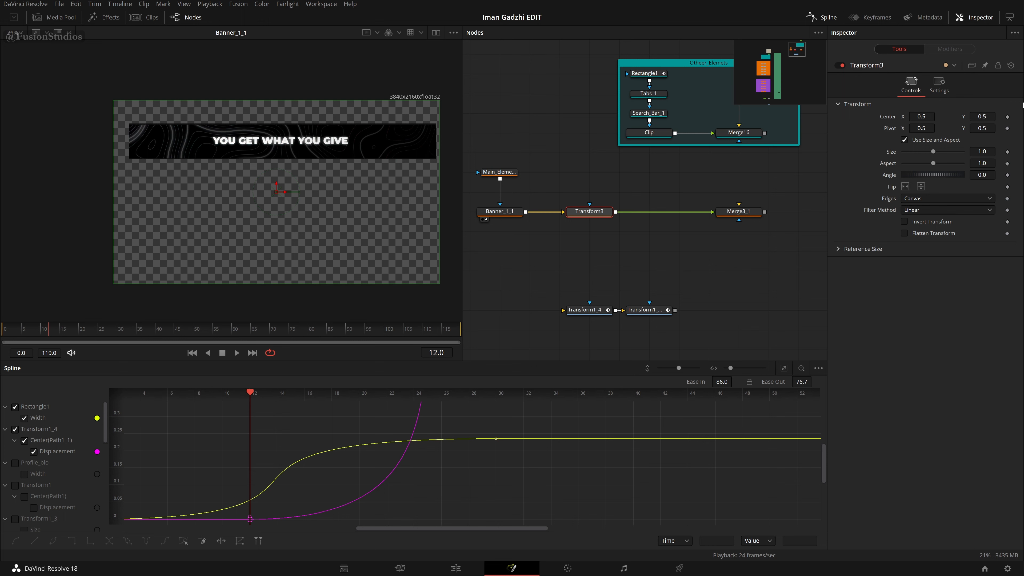
click(1007, 117)
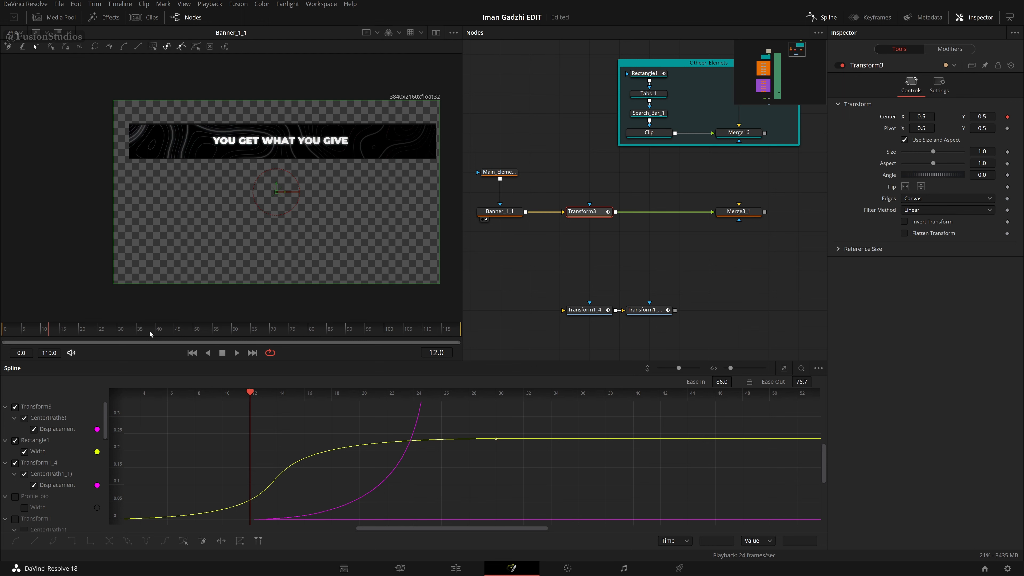
click(162, 329)
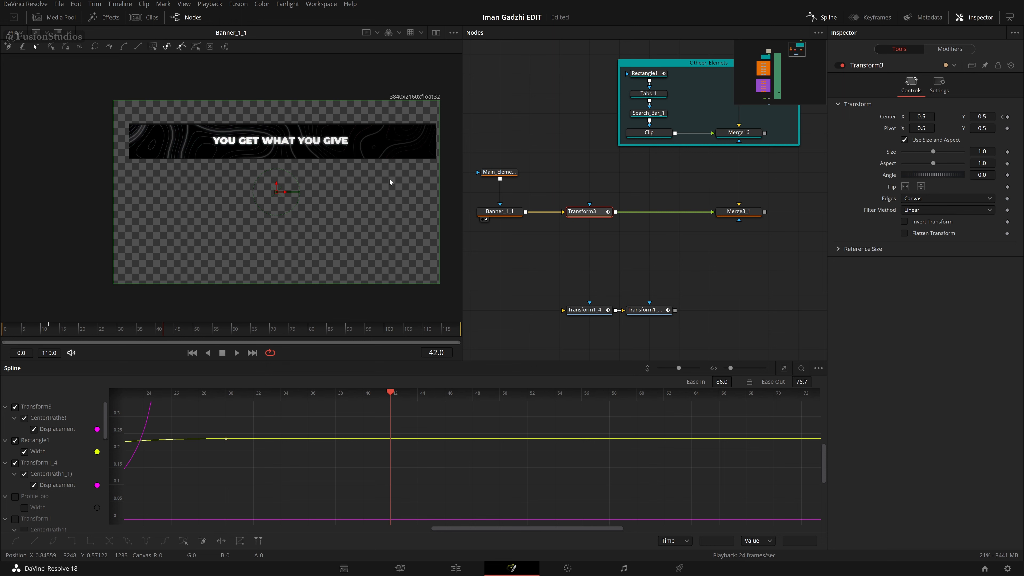
drag(389, 179, 373, 188)
click(1007, 117)
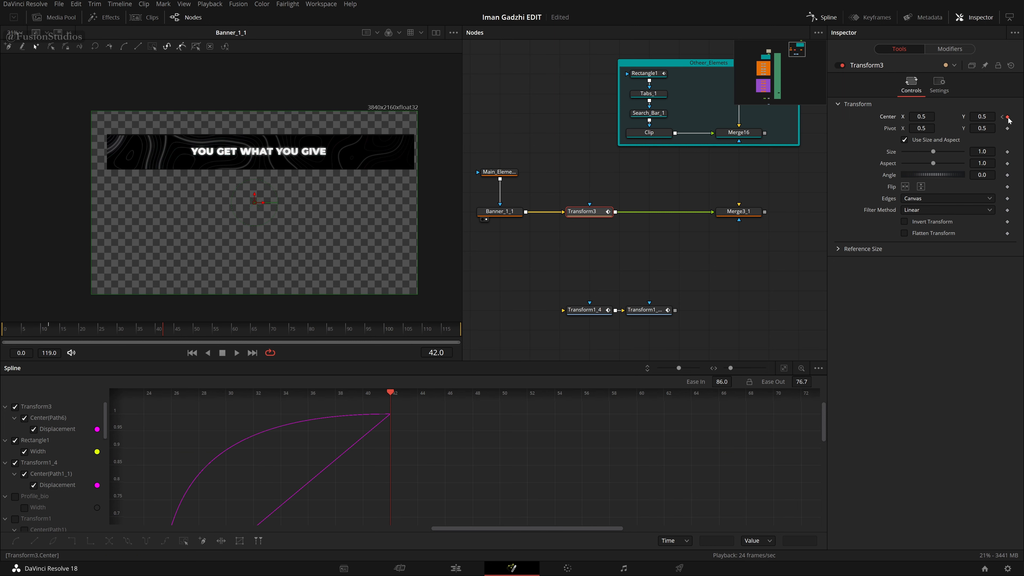
Step: At frame 12, view Transform3 and set its Center X to 1.472 so the banner starts outside the frame
mouse_move(163, 333)
mouse_down()
mouse_move(47, 336)
mouse_move(164, 337)
mouse_up()
click(136, 334)
drag(135, 334, 52, 335)
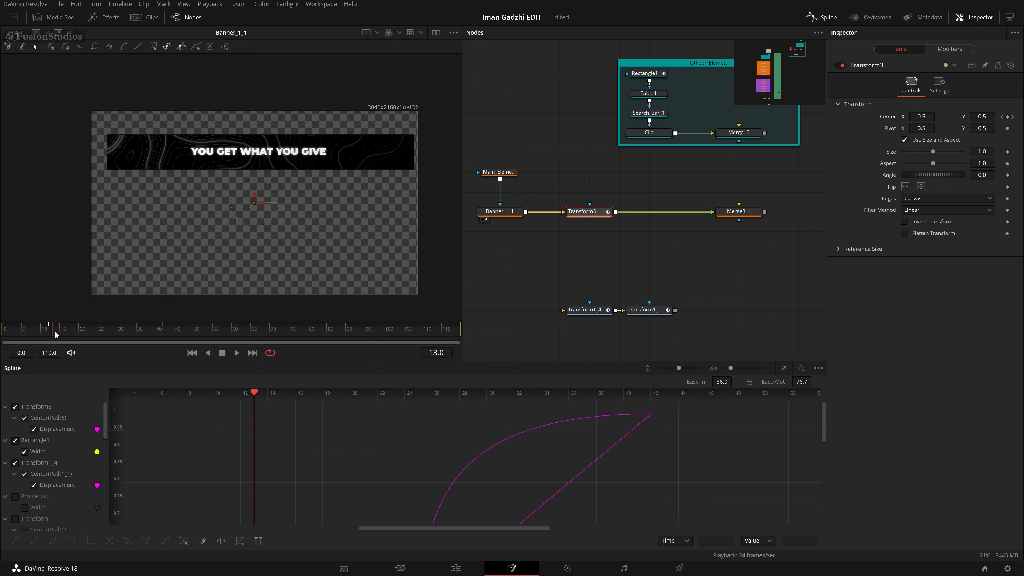
drag(431, 175, 398, 182)
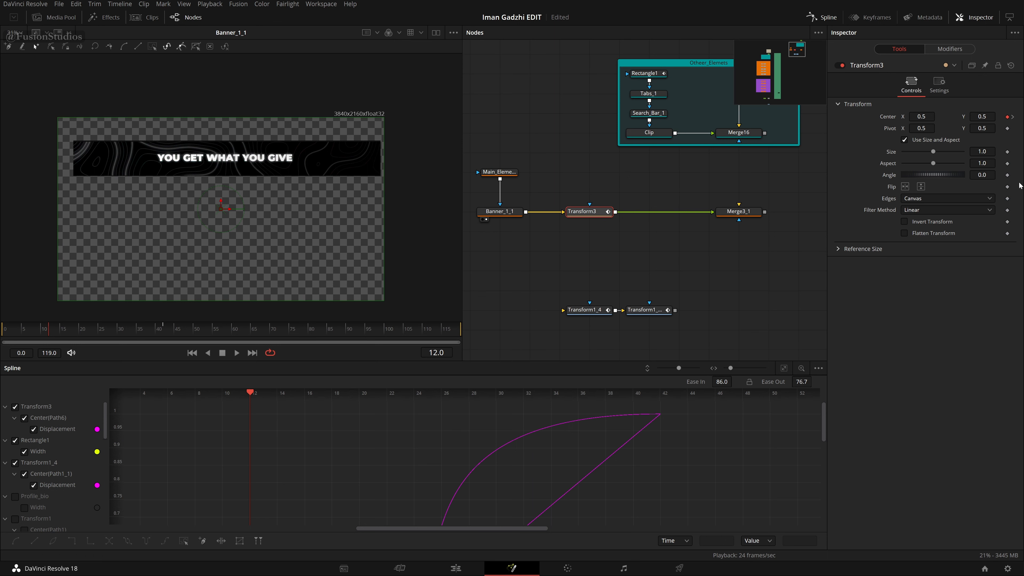
drag(918, 117, 1023, 116)
click(576, 219)
click(483, 219)
mouse_move(599, 217)
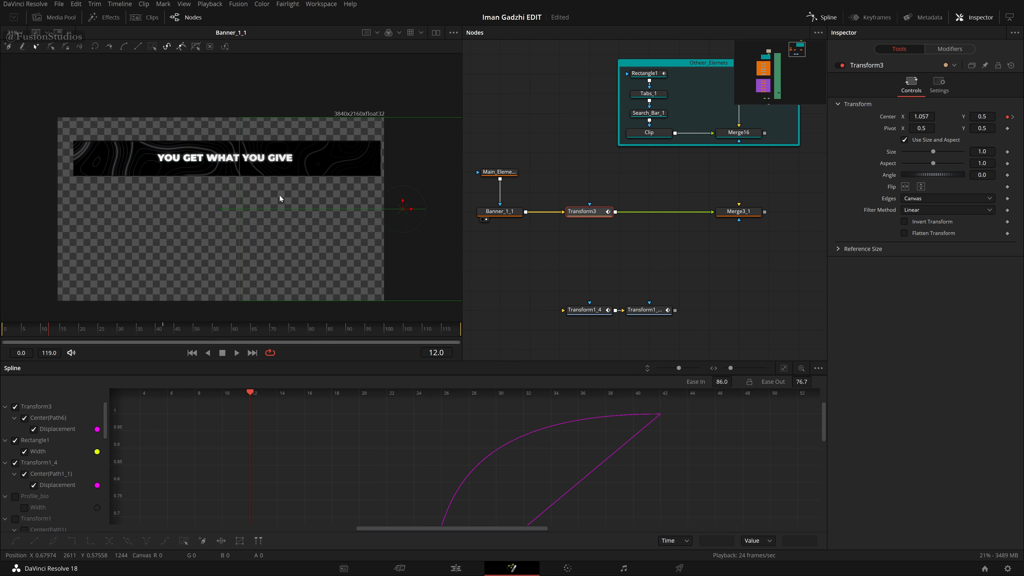
drag(582, 211, 243, 192)
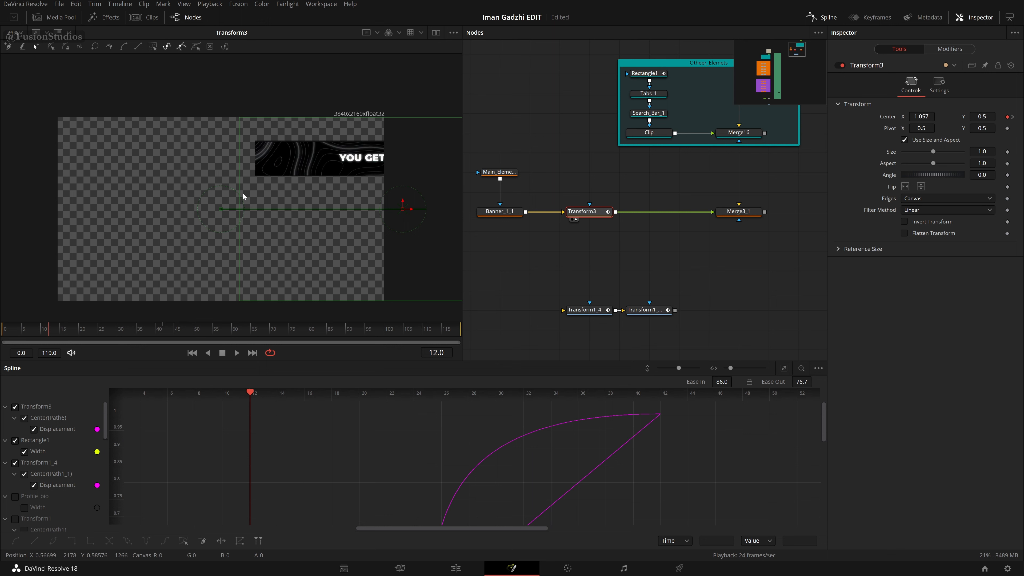
drag(294, 159, 270, 131)
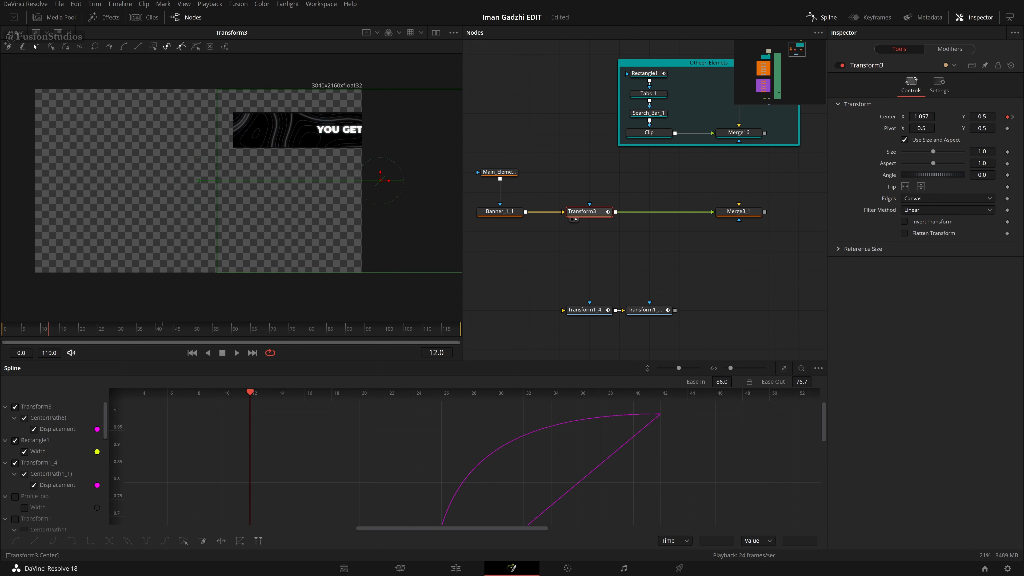
mouse_move(921, 117)
mouse_down()
mouse_move(881, 121)
mouse_move(933, 117)
mouse_move(918, 116)
mouse_up()
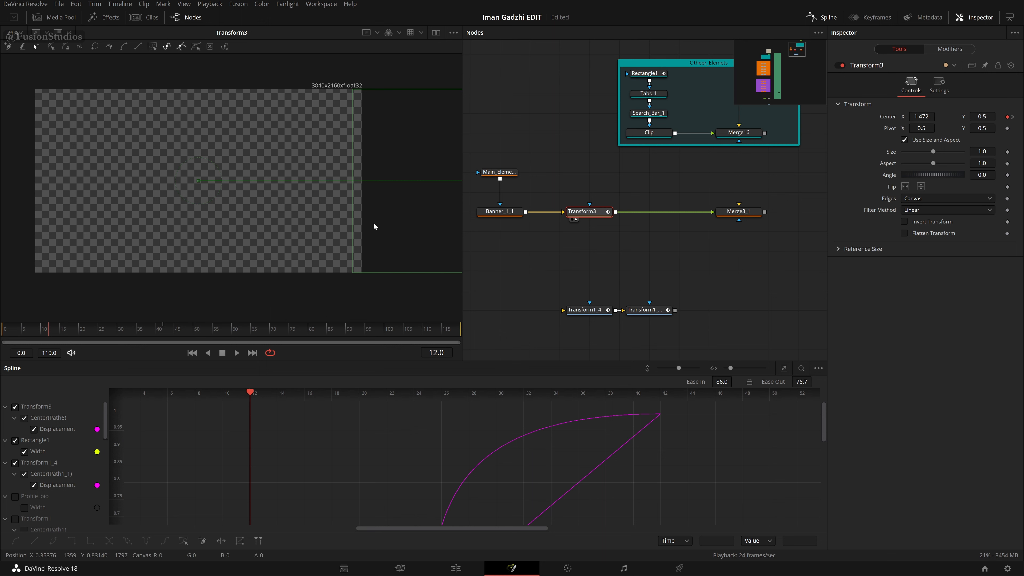
Step: Play back the Transform3 animation from its start to check how the banner slides in
drag(578, 189, 632, 238)
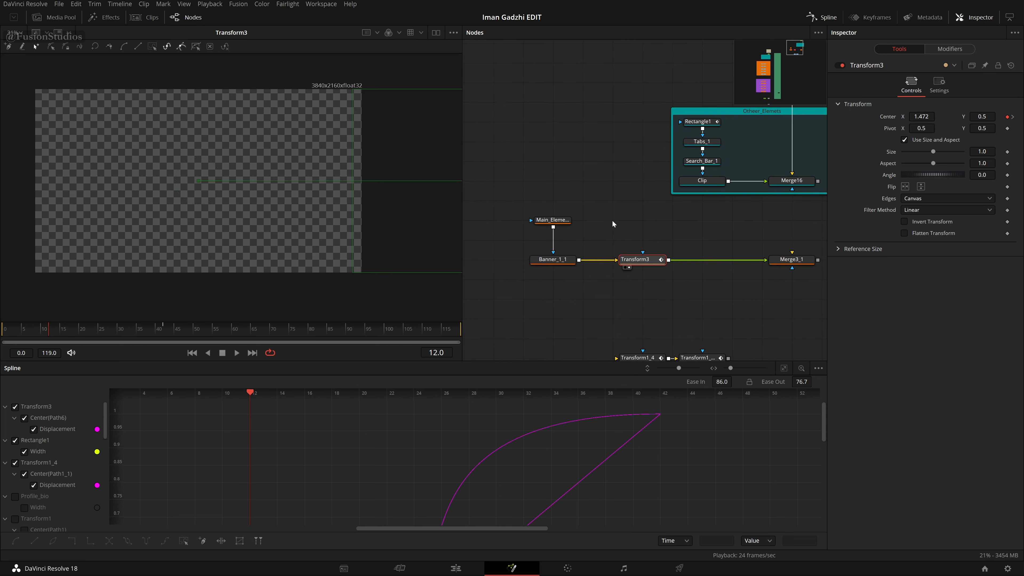
key(ctrl+Left)
key(space)
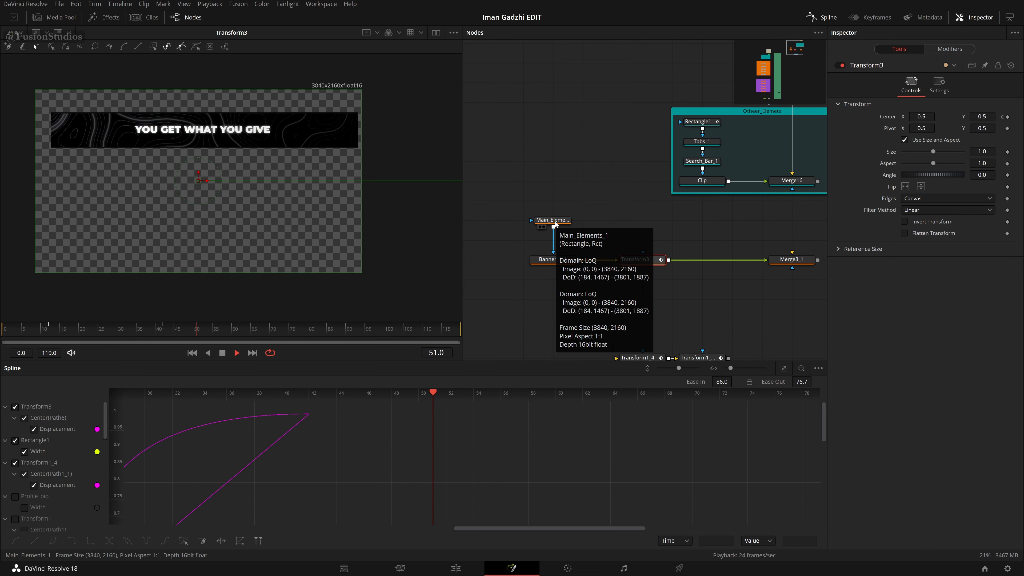
key(ctrl+Left)
key(ctrl+Left)
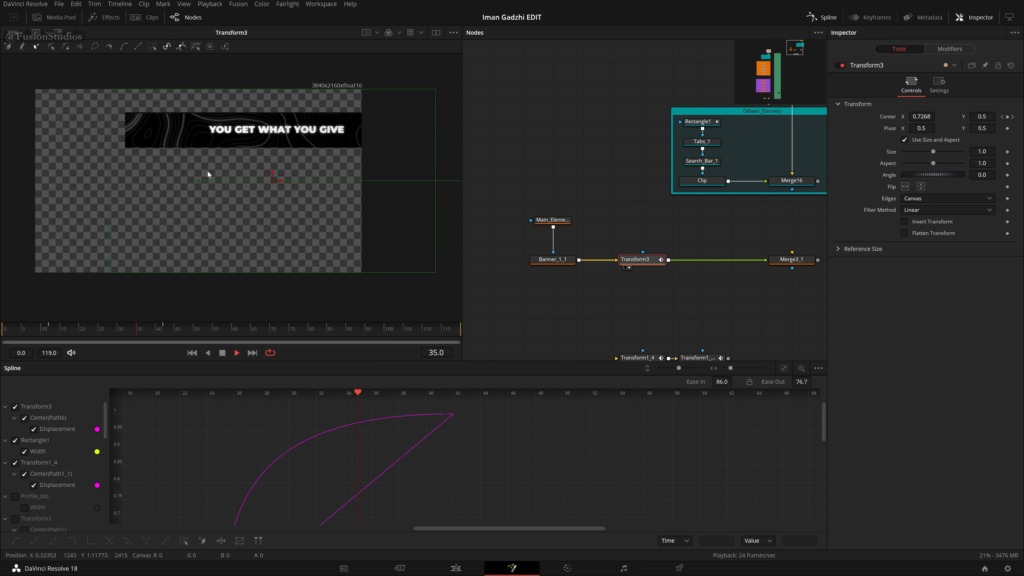
key(space)
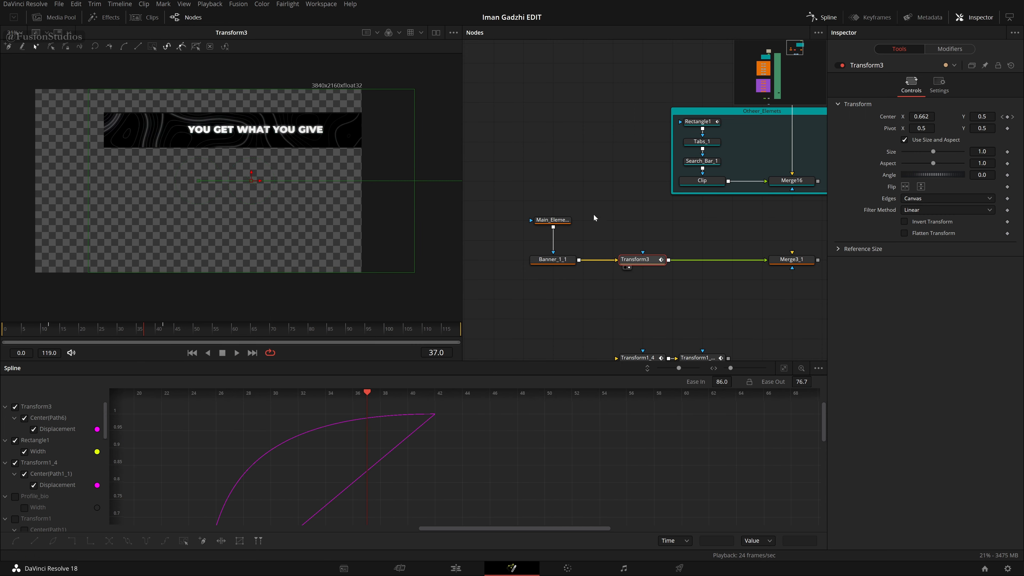
Step: Open Transform3's animation splines for editing
right_click(650, 263)
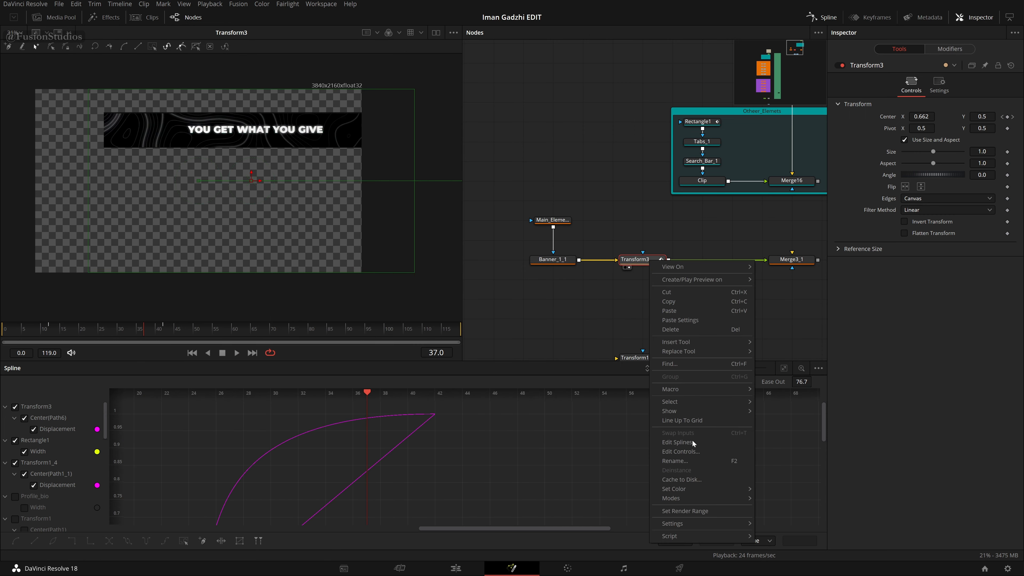
click(686, 442)
click(805, 17)
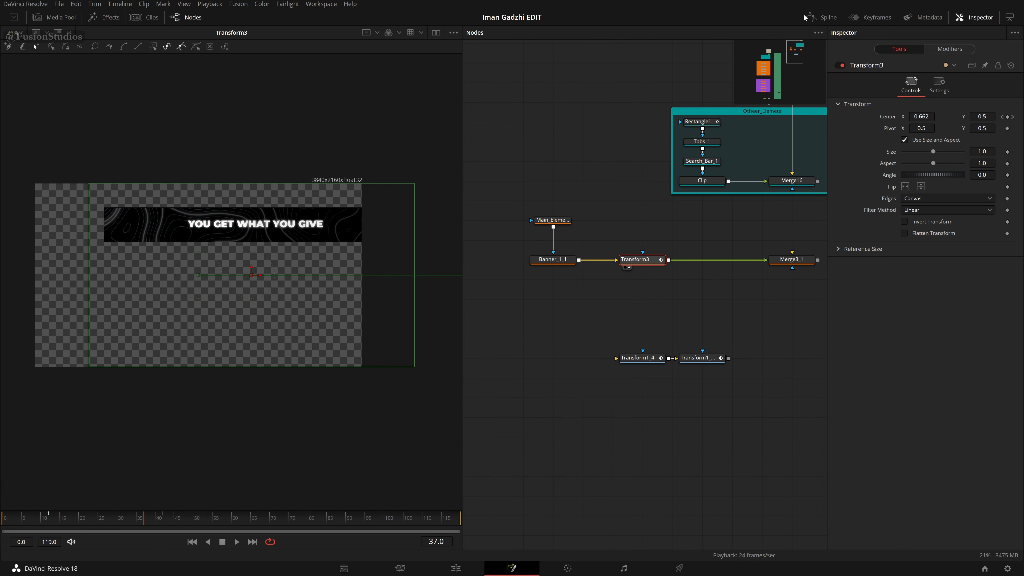
right_click(641, 262)
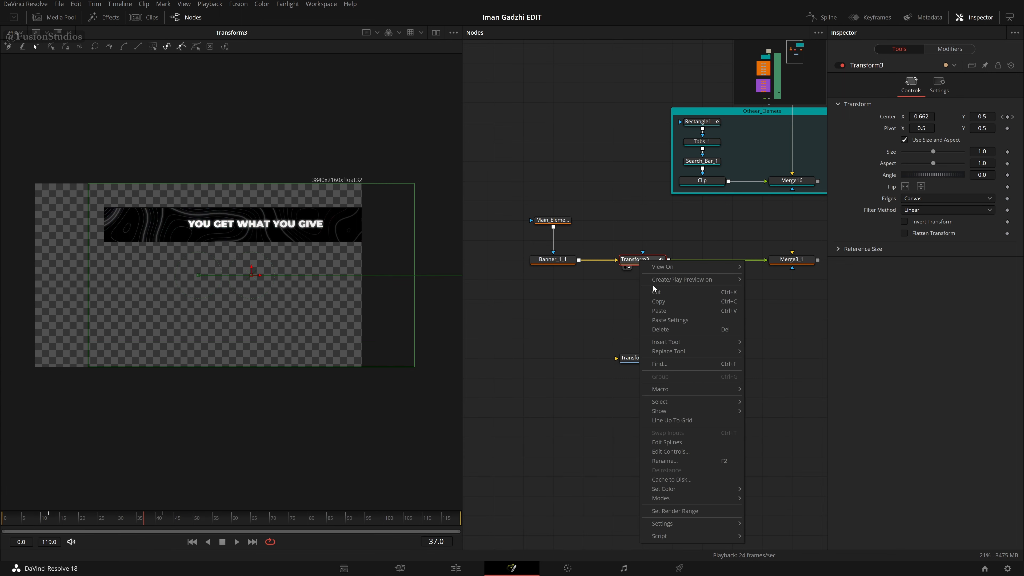
click(669, 441)
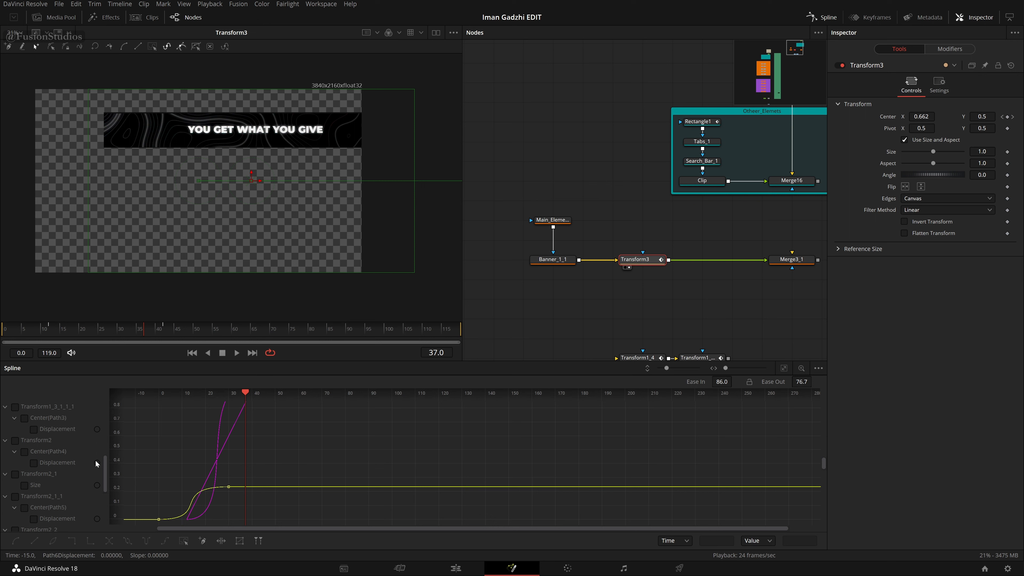
Step: Hide the Rectangle1 and Transform1_4 splines and fit Transform3's displacement curve to the graph
scroll(96, 463, up, 10)
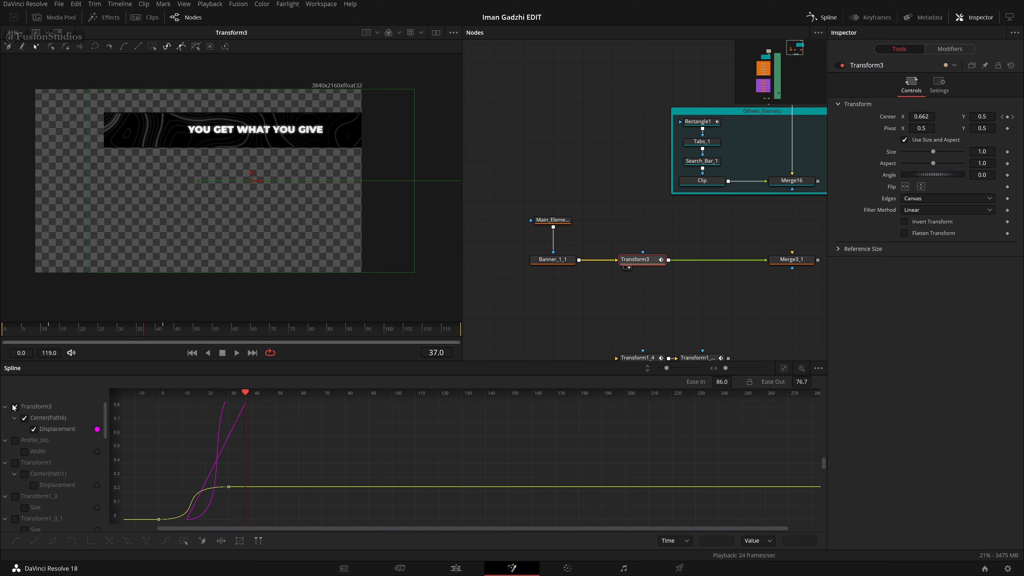
scroll(24, 436, down, 10)
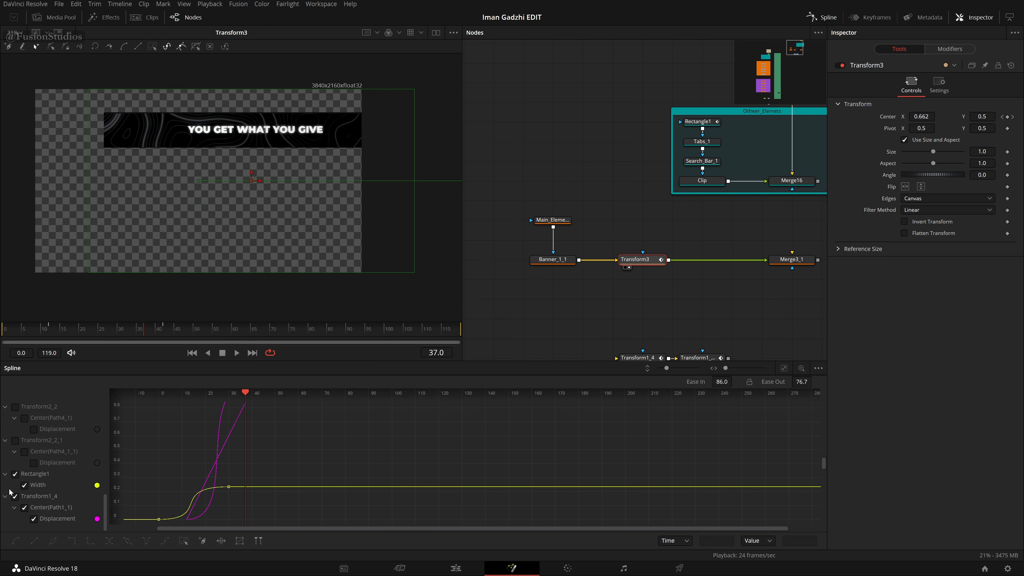
click(15, 475)
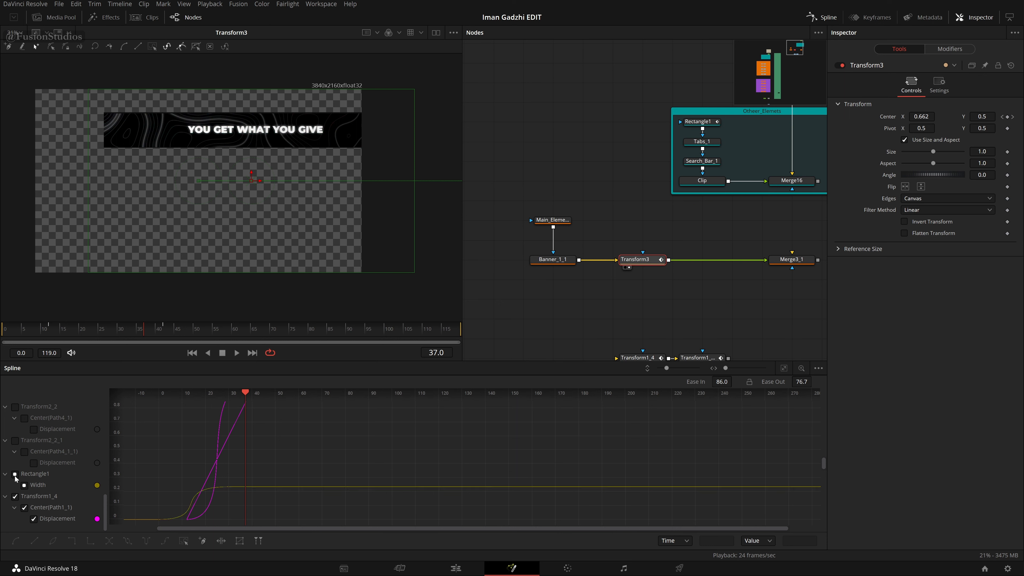
click(15, 499)
scroll(39, 484, up, 10)
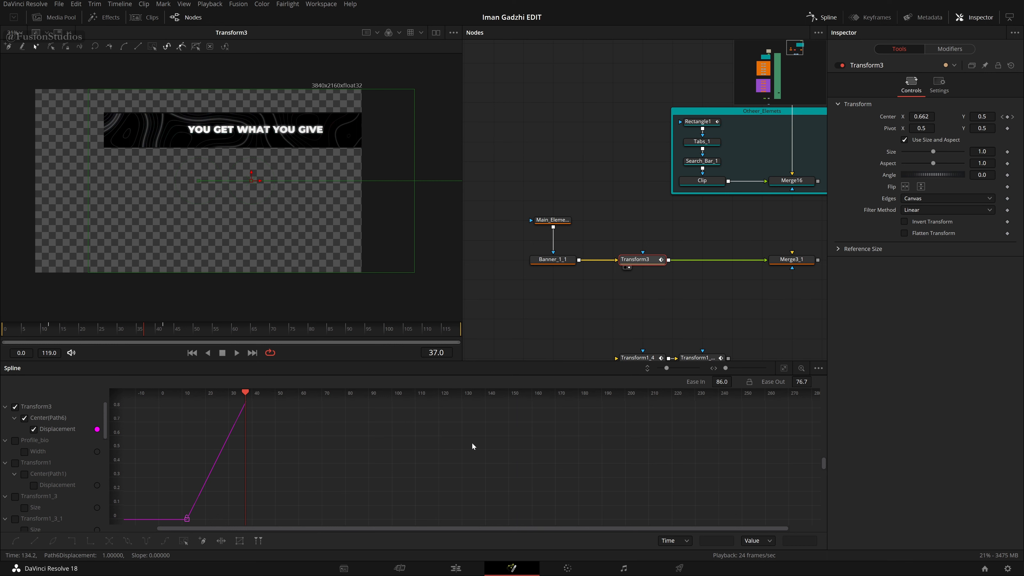
scroll(437, 475, up, 1)
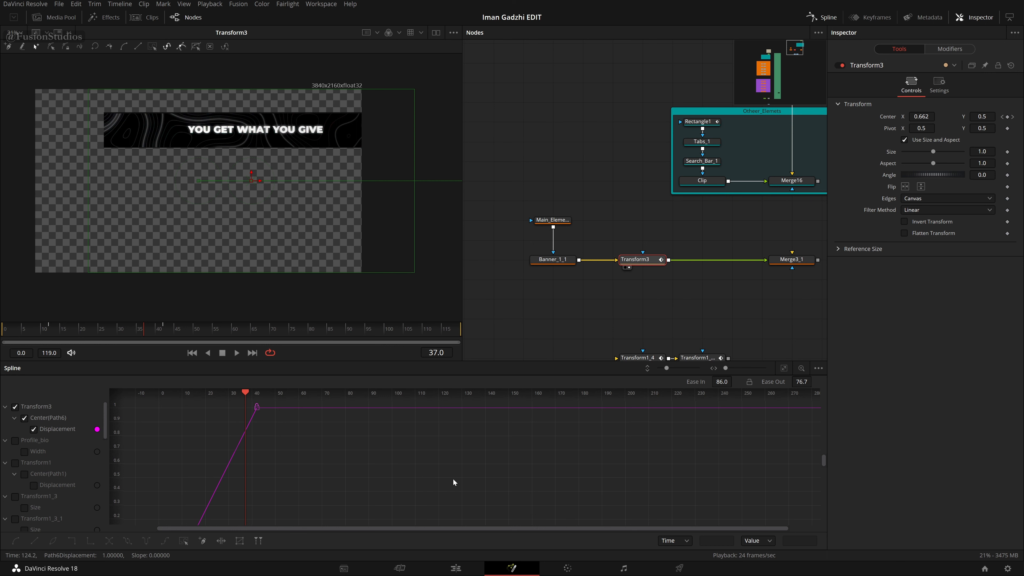
click(784, 368)
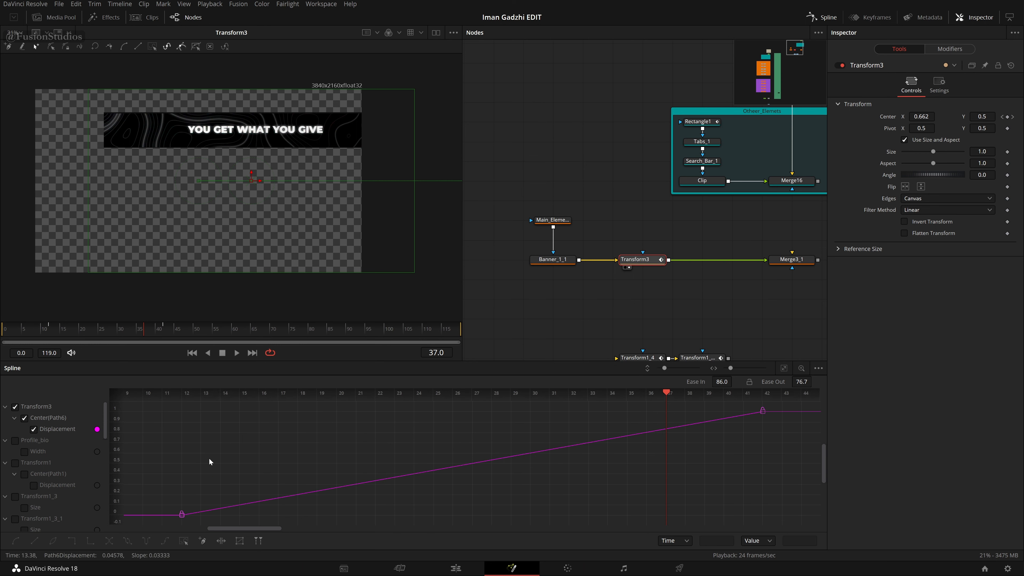
Step: Smooth Transform3's displacement keyframes and set the frame 42 keyframe's Ease In to about 90
key(ctrl+a)
key(s)
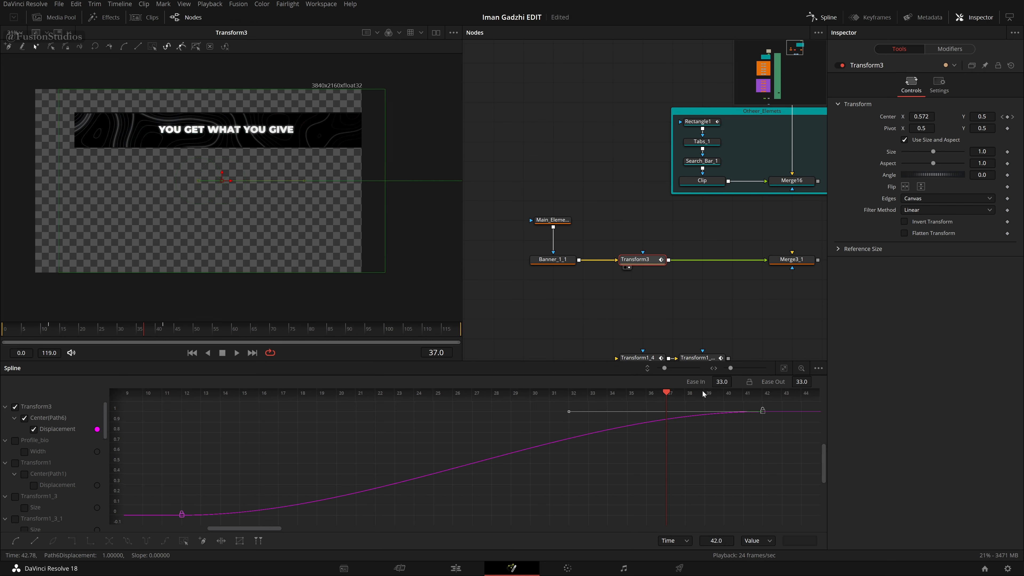
key(t)
key(t)
key(t)
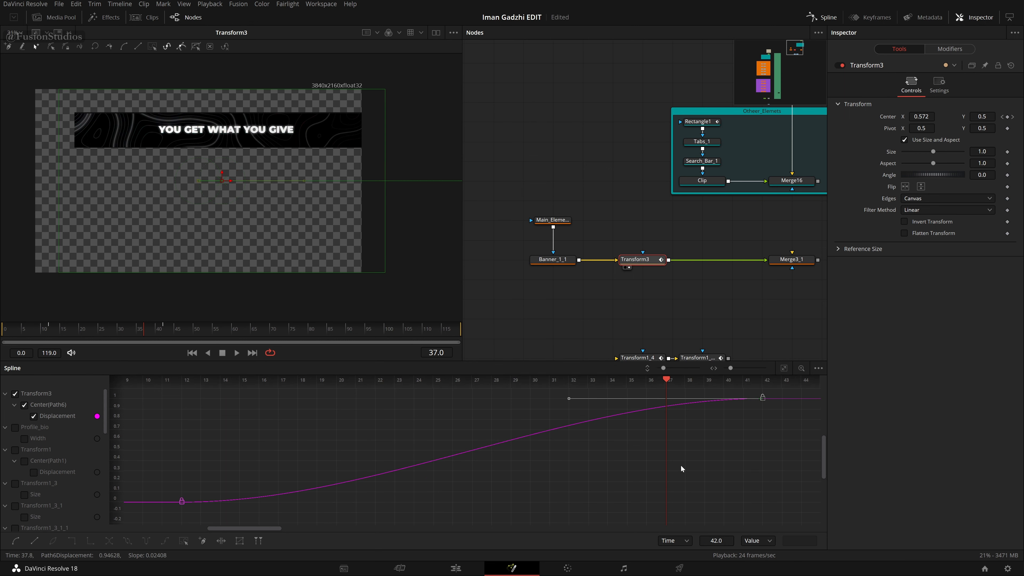
key(t)
key(t)
key(t)
mouse_move(728, 382)
mouse_down()
mouse_move(707, 382)
mouse_move(734, 383)
mouse_move(732, 397)
mouse_up()
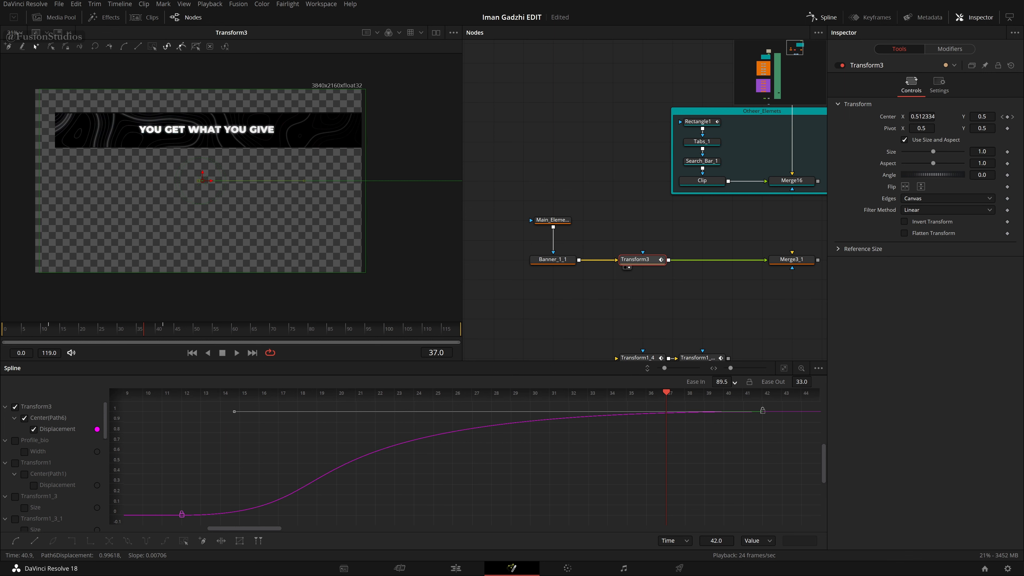
Step: Set the frame 12 keyframe's Ease Out to 80.6 and play the banner animation from the start
drag(133, 488, 347, 525)
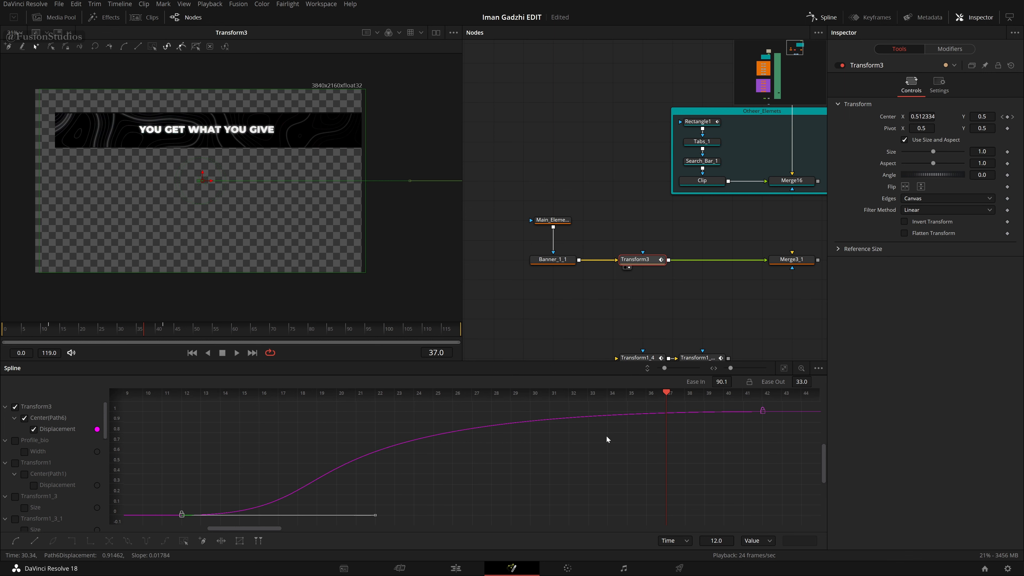
drag(815, 381, 815, 382)
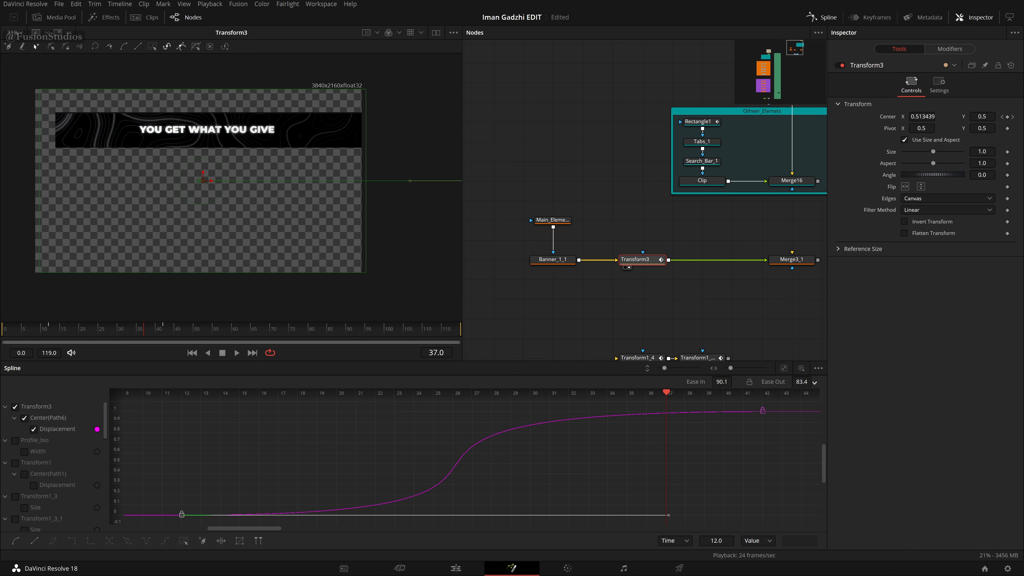
click(618, 307)
key(Home)
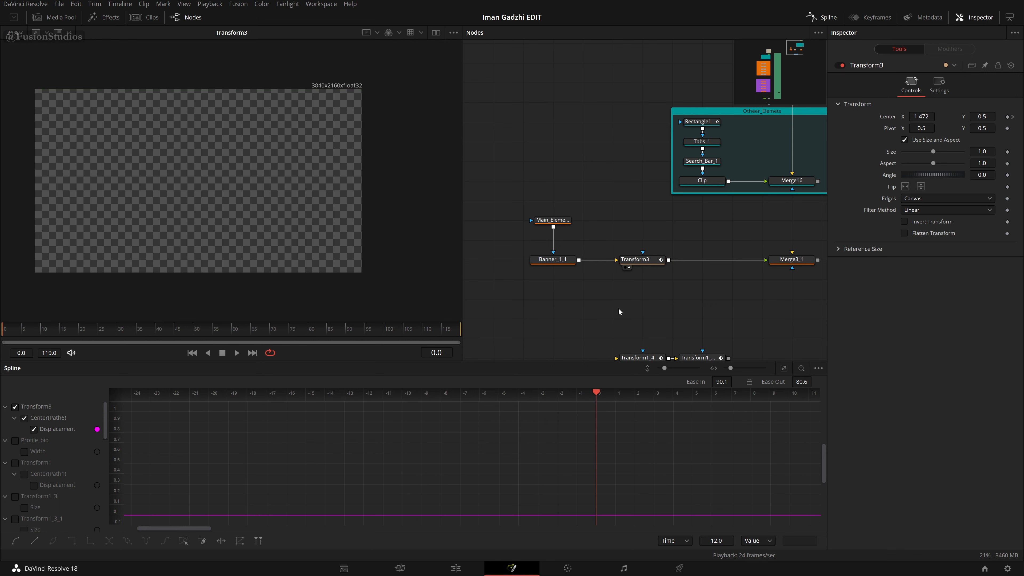
key(space)
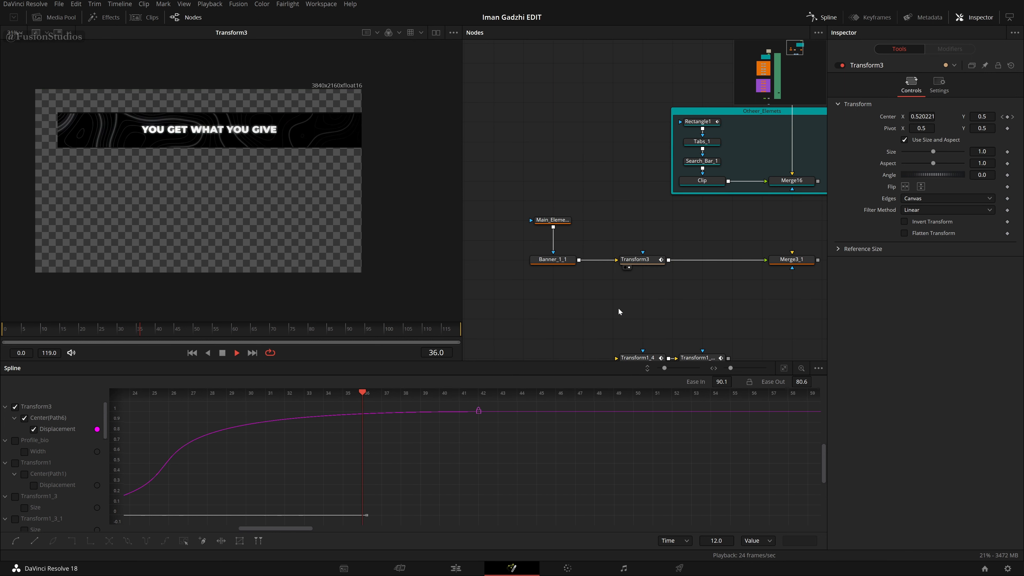
key(Home)
key(space)
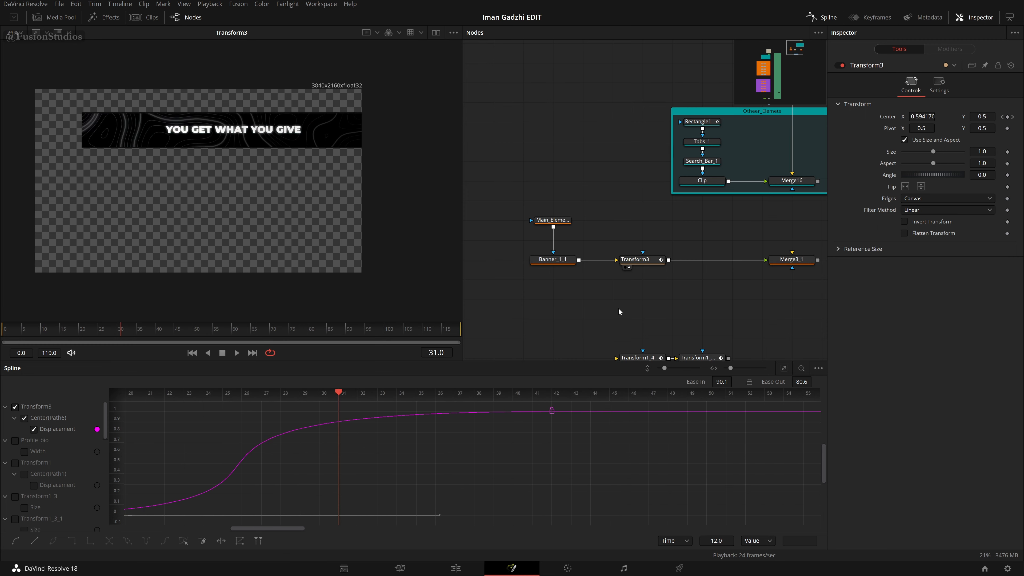
Step: Set the Ease In of Transform3's frame 42 keyframe to 97.5
drag(633, 452, 491, 407)
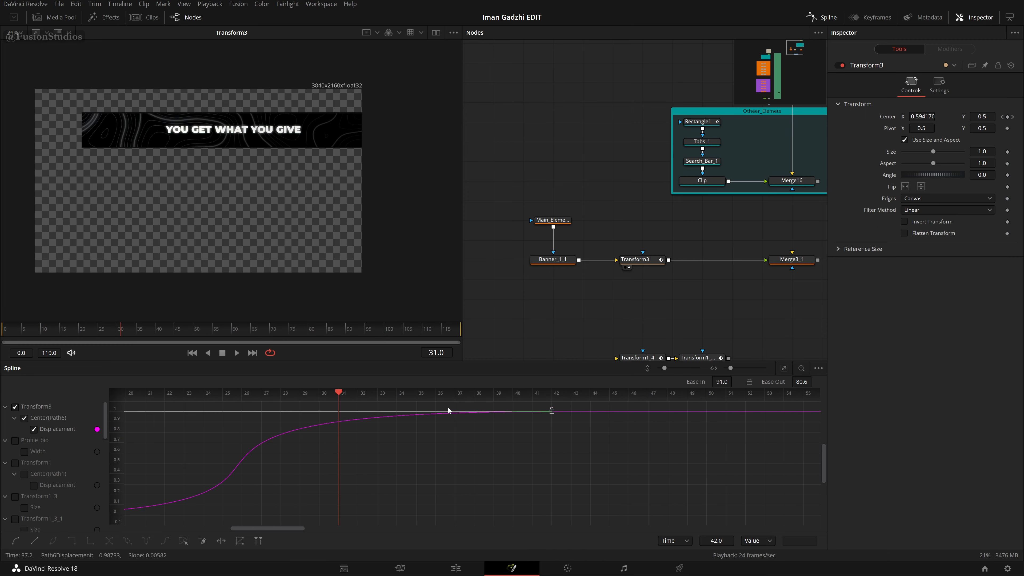
drag(437, 423, 543, 452)
scroll(608, 455, down, 2)
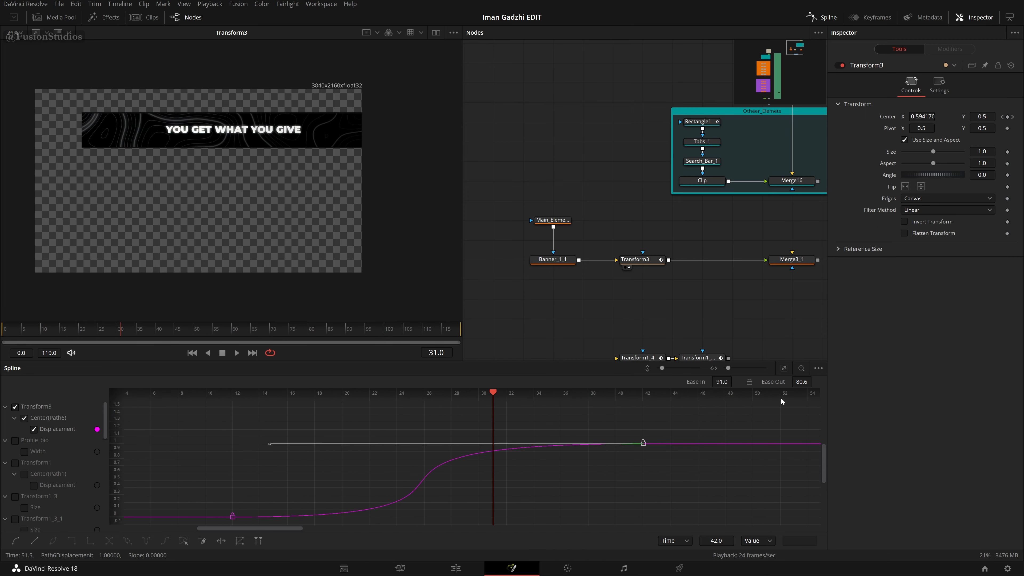
drag(722, 380, 730, 380)
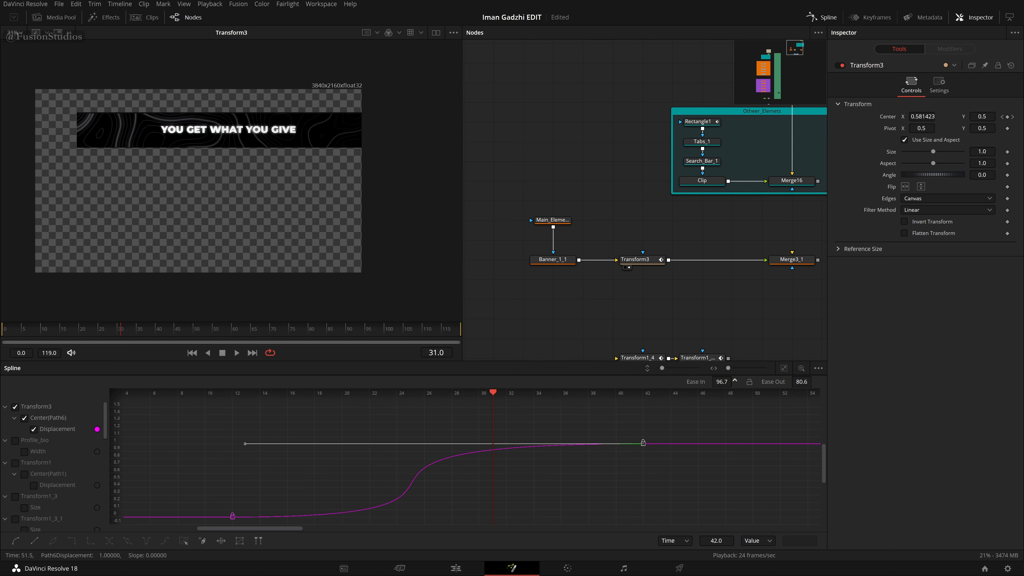
Step: Test an Ease Out of 95.8 on the frame 12 keyframe, settle on 64.2, and play back each setting
drag(292, 466, 208, 527)
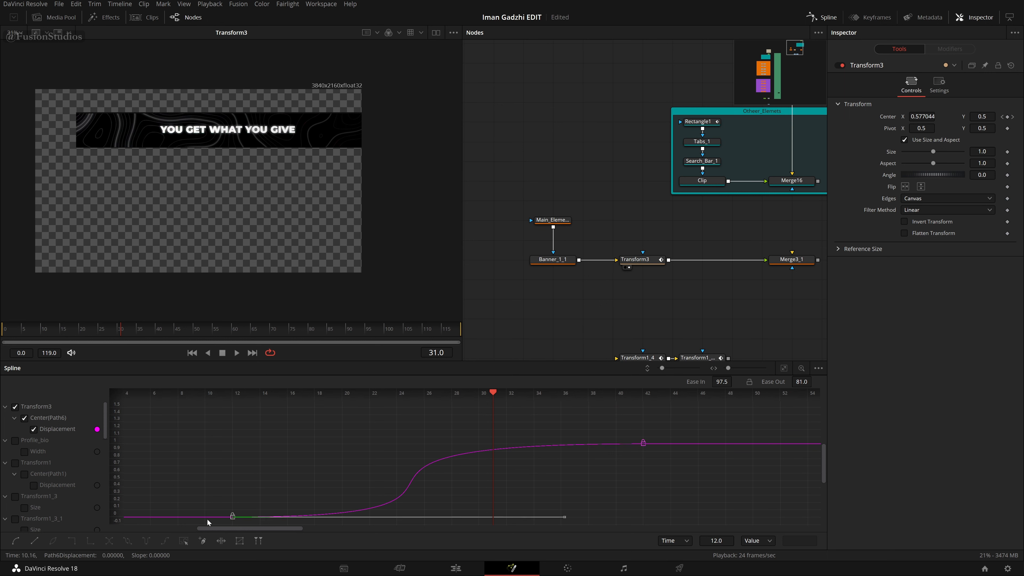
drag(802, 382, 817, 382)
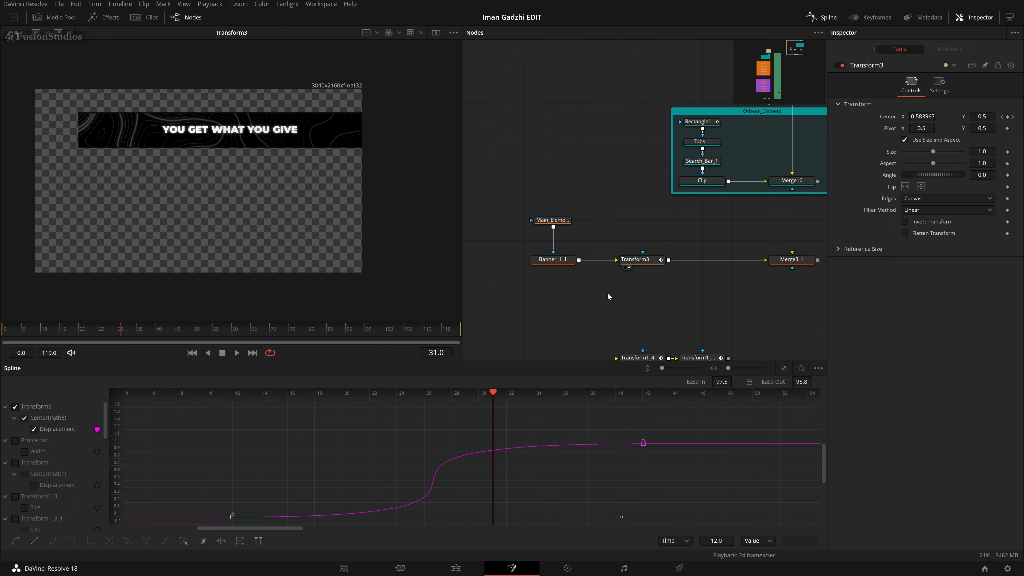
key(space)
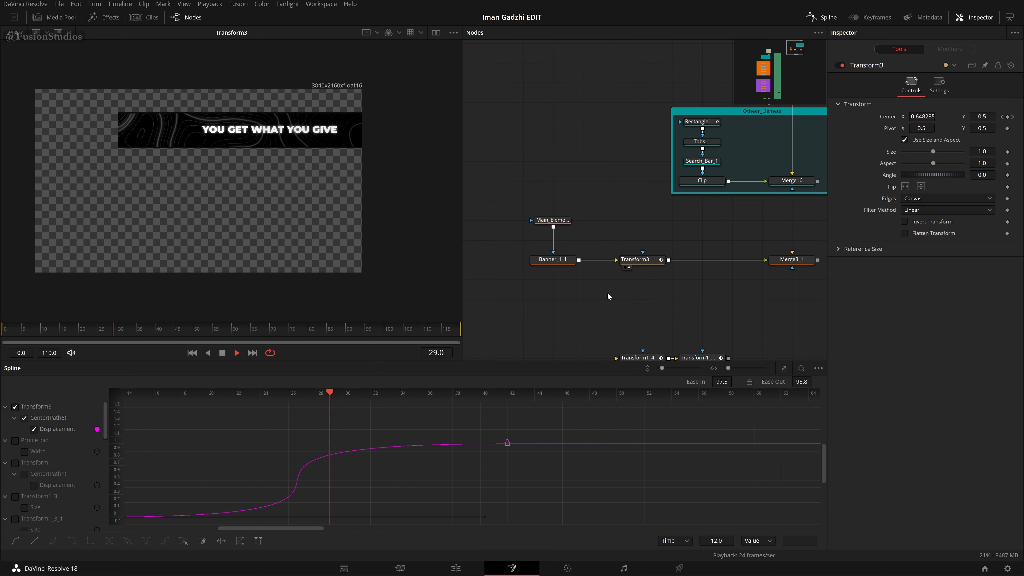
key(space)
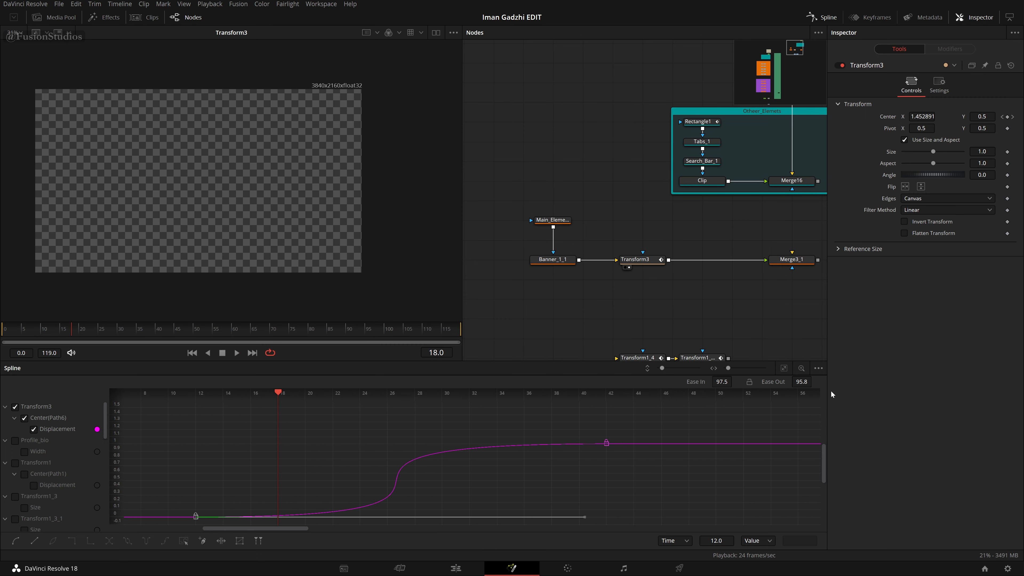
mouse_move(804, 381)
mouse_down()
mouse_move(766, 381)
mouse_move(815, 380)
mouse_up()
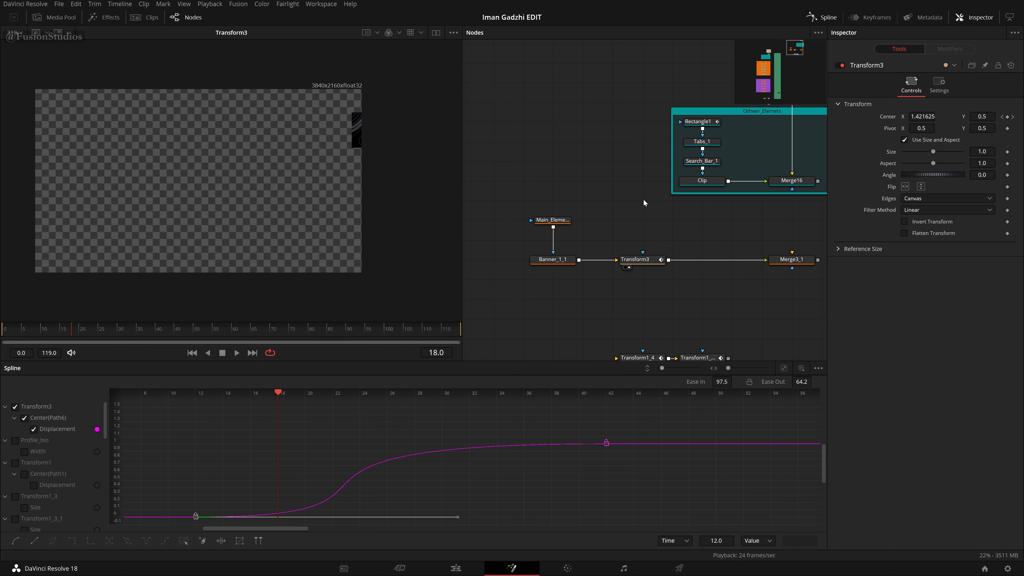
key(space)
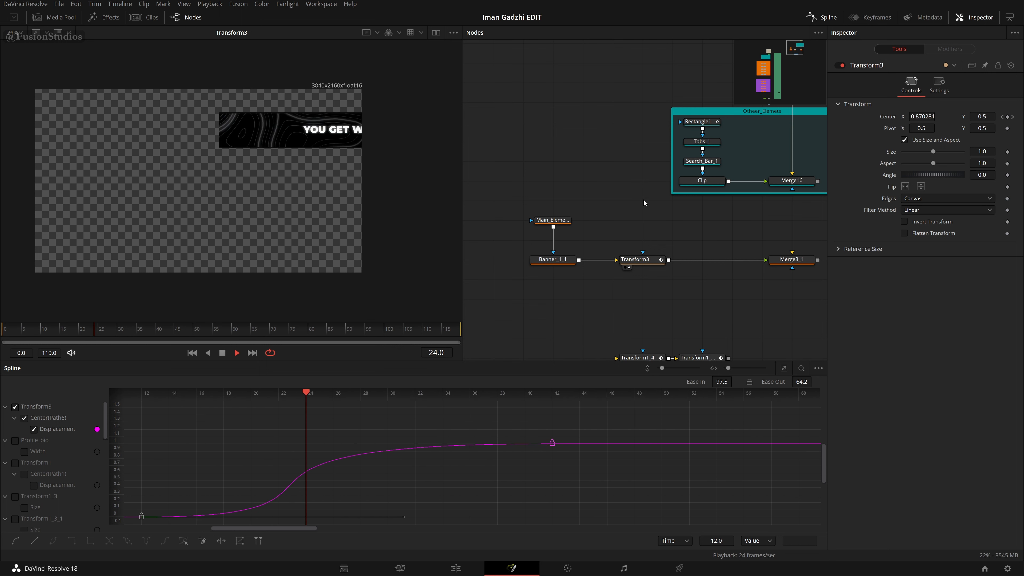
key(space)
Step: Delete the Merge3_1 node at the end of the banner branch
mouse_move(714, 227)
mouse_down()
mouse_move(613, 239)
mouse_move(722, 236)
mouse_up()
drag(753, 305, 505, 226)
click(754, 267)
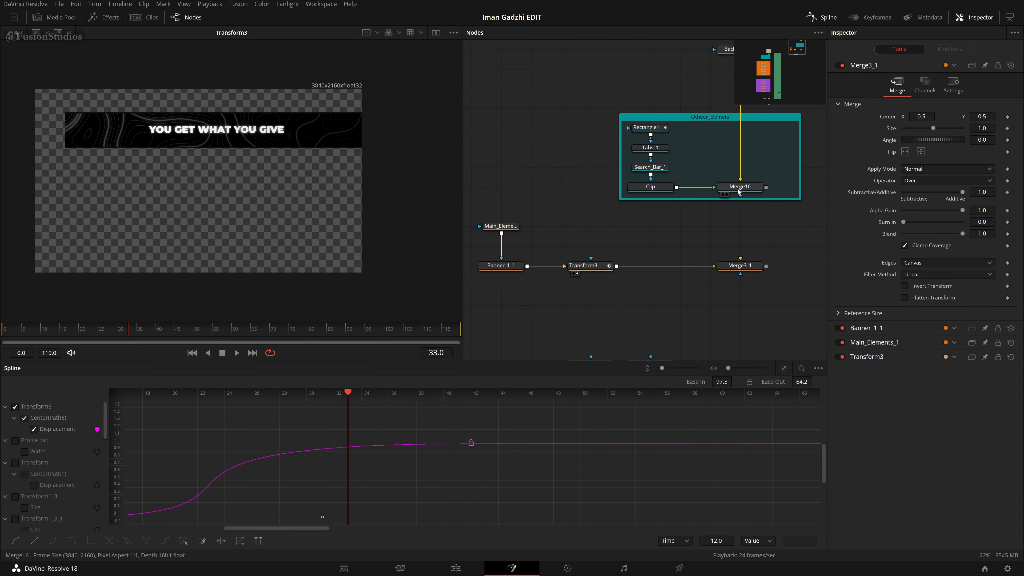
key(Delete)
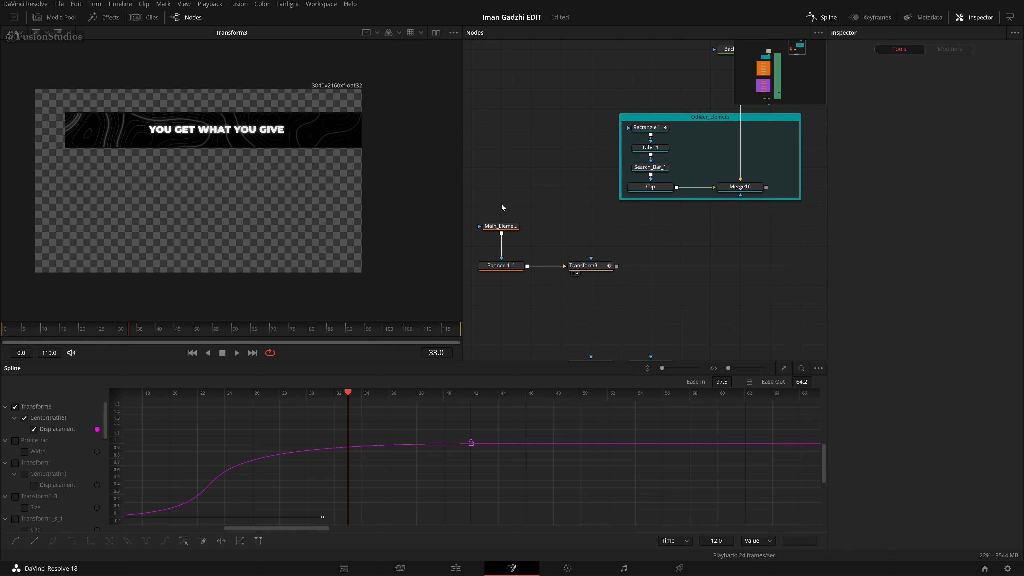
Step: Add a Merge node after Transform3 and place it directly below Merge16
drag(502, 205, 618, 290)
click(606, 268)
key(shift+space)
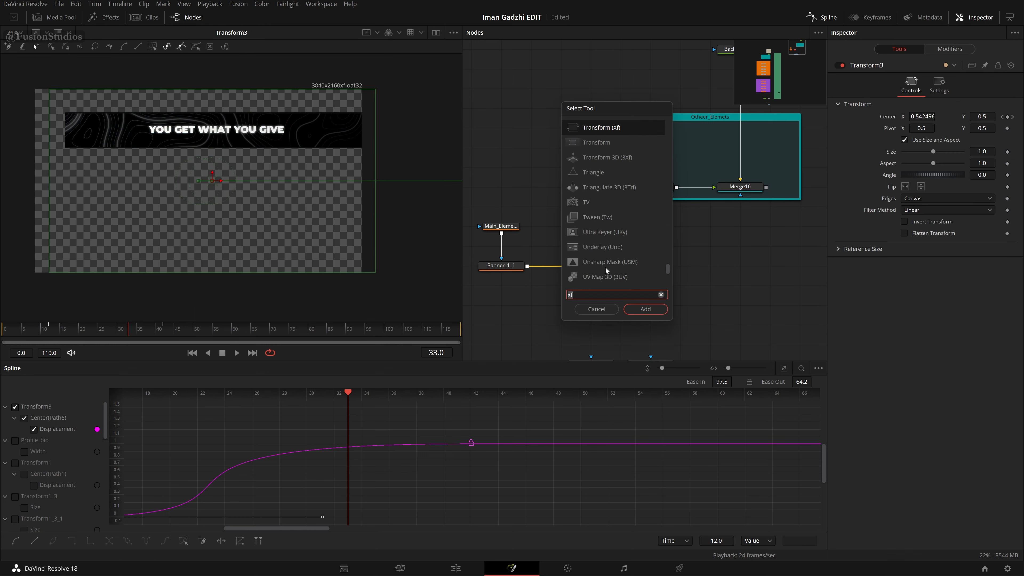
text(merge)
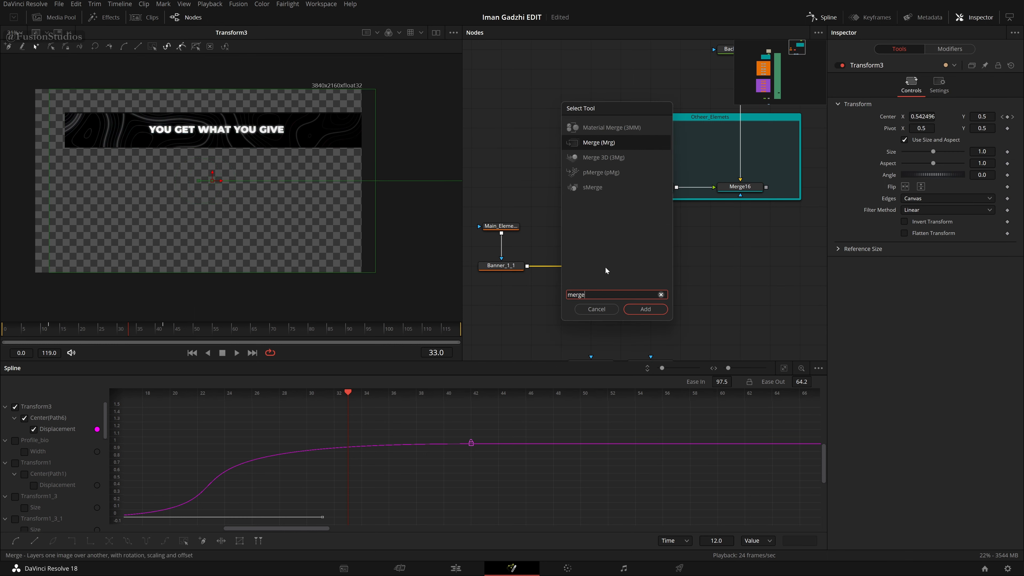
key(Return)
drag(650, 265, 741, 266)
click(768, 240)
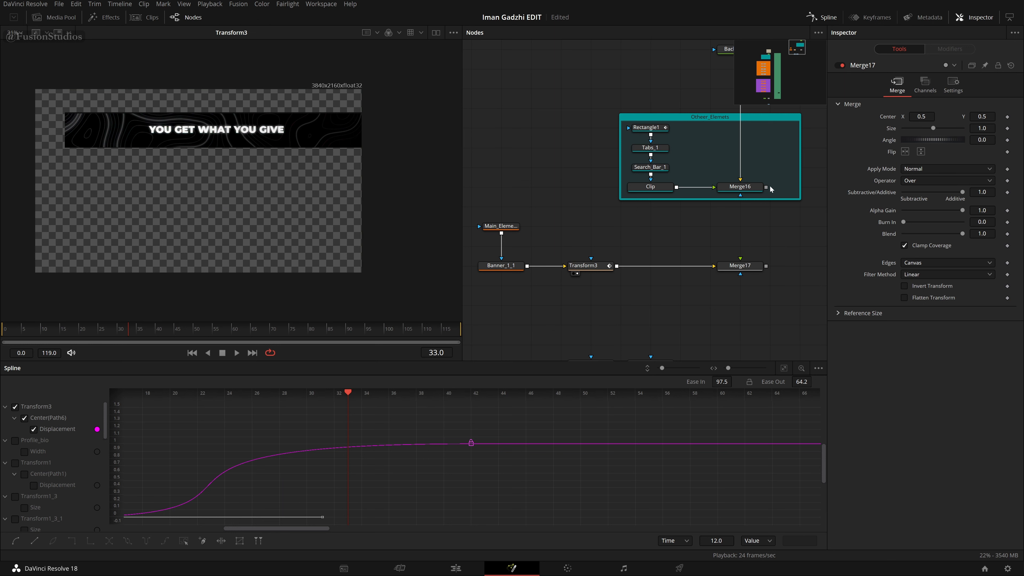
Step: Connect Merge16 to the background input of Merge17 and Transform3's output to its foreground input
drag(766, 187, 739, 271)
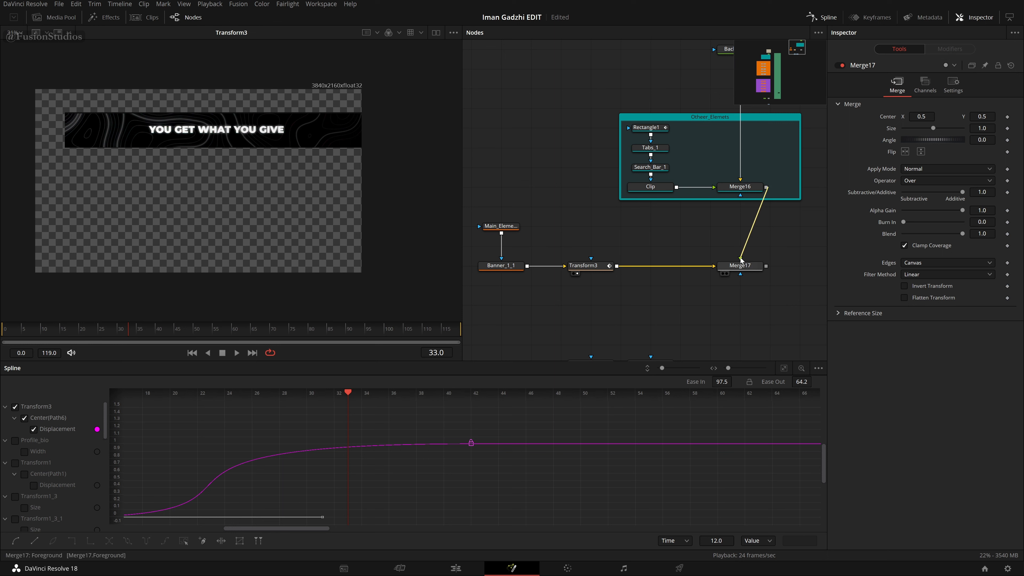
drag(741, 260, 715, 269)
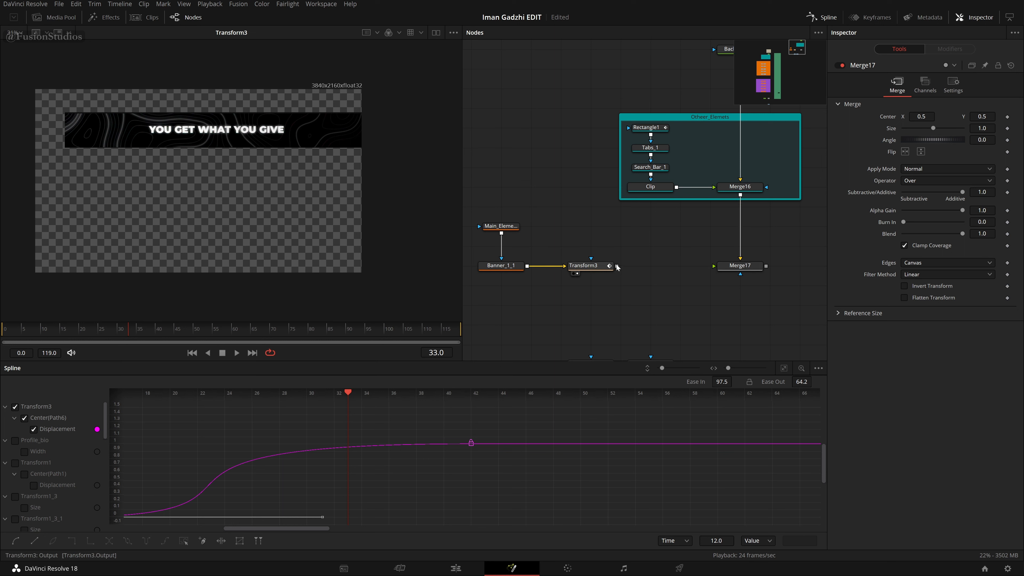
drag(617, 266, 713, 271)
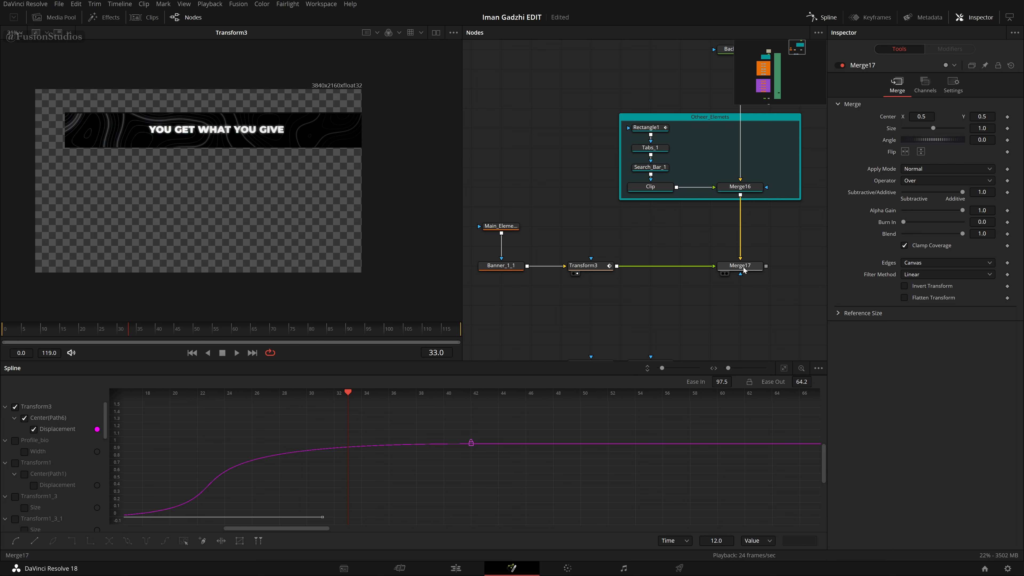
Step: Display the Merge17 node's output in the viewer and fit the image to the viewer
drag(726, 266, 276, 225)
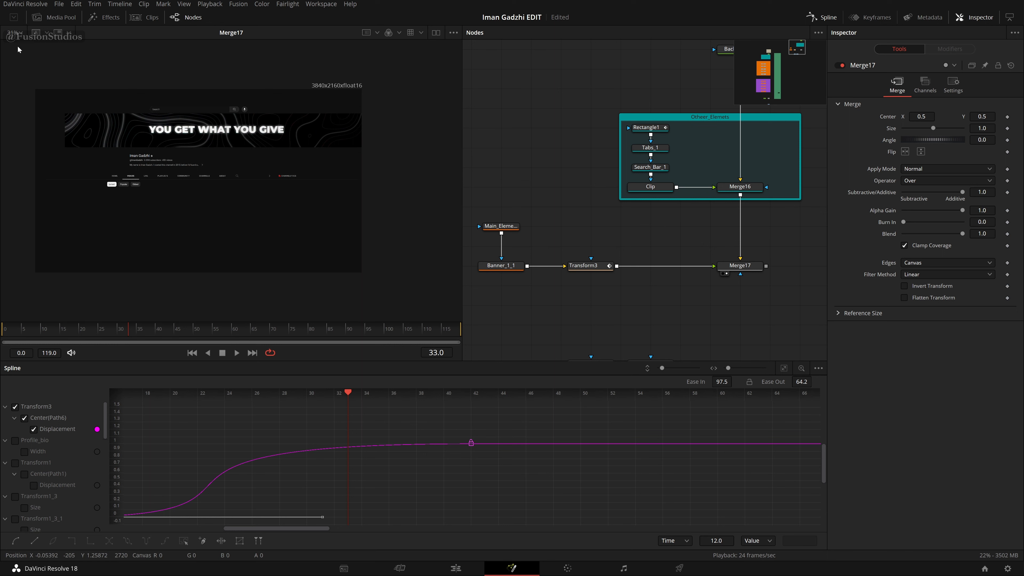
click(21, 36)
click(16, 46)
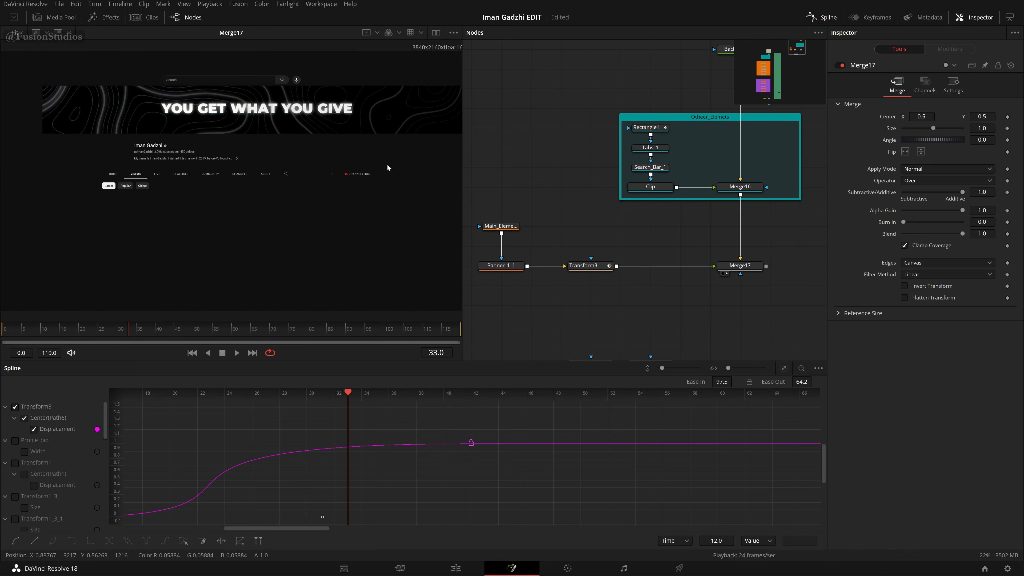
Step: Play the merged banner animation from the first frame and restart it several times to check the slide-in
key(Home)
key(space)
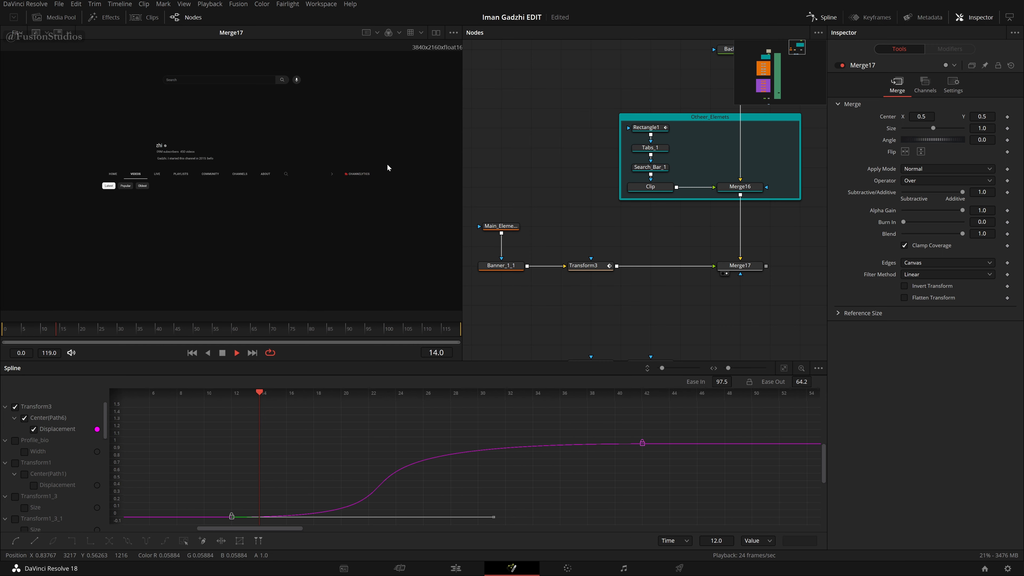
key(Home)
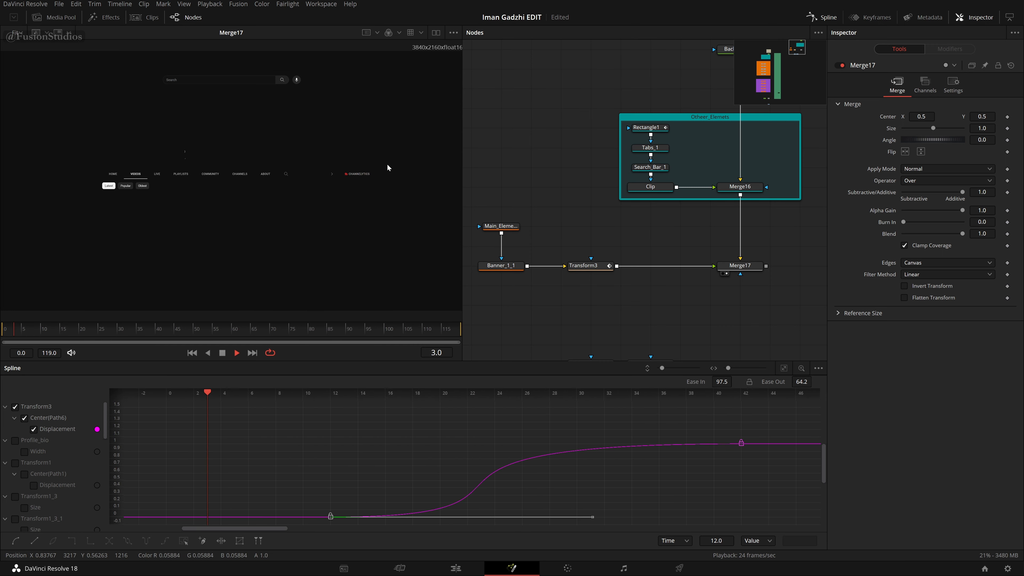
key(Home)
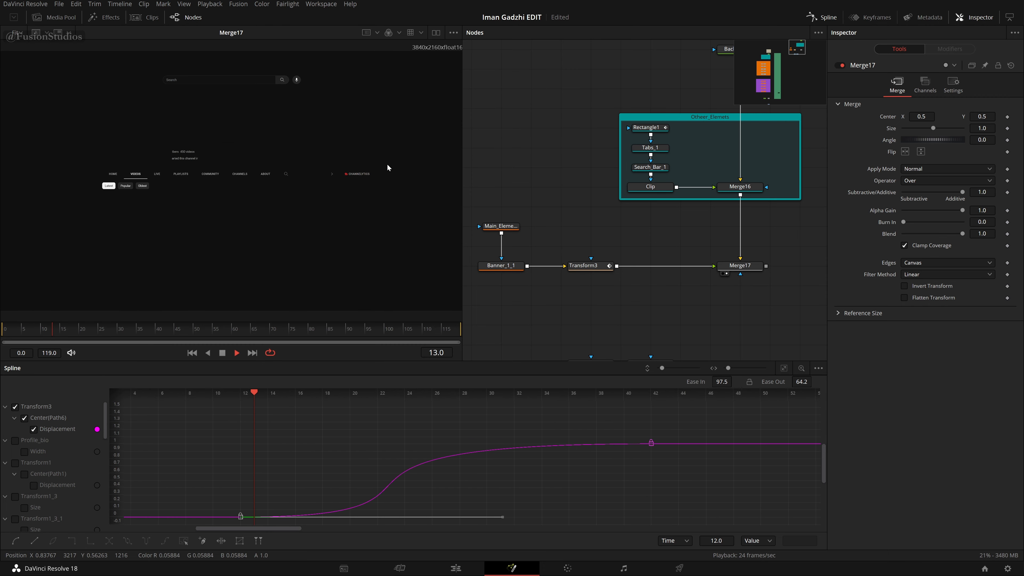
key(Home)
key(space)
Step: Delete the disconnected Transform1_4 and Transform1_2_2 nodes below the banner branch
scroll(663, 307, down, 3)
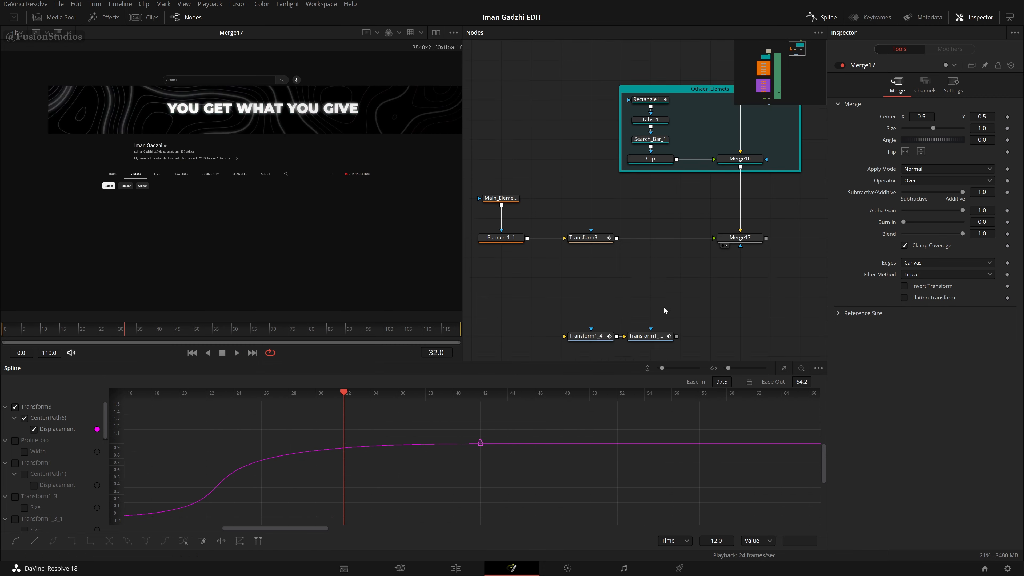
click(647, 310)
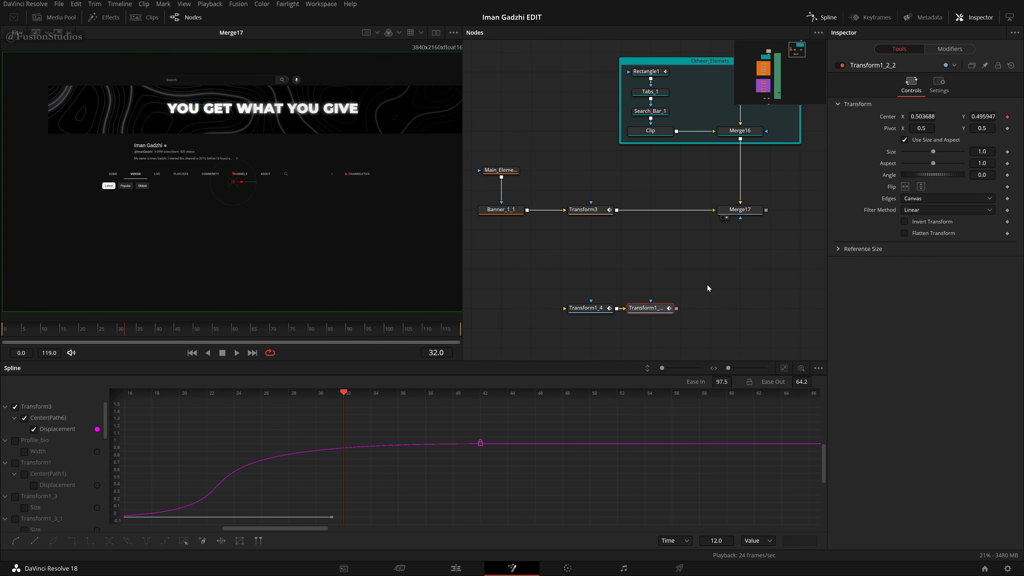
drag(707, 287, 494, 342)
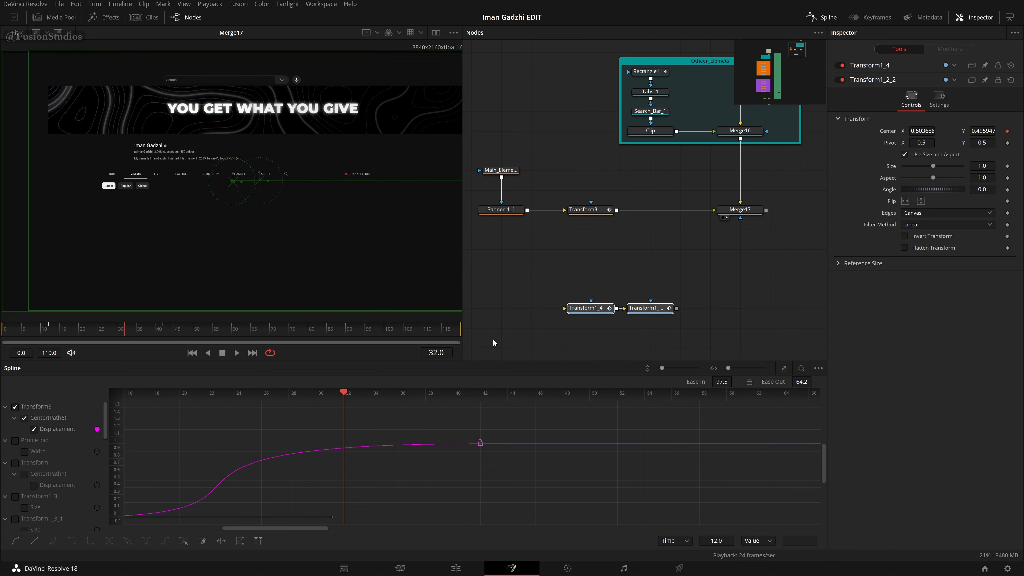
key(Delete)
scroll(661, 263, up, 5)
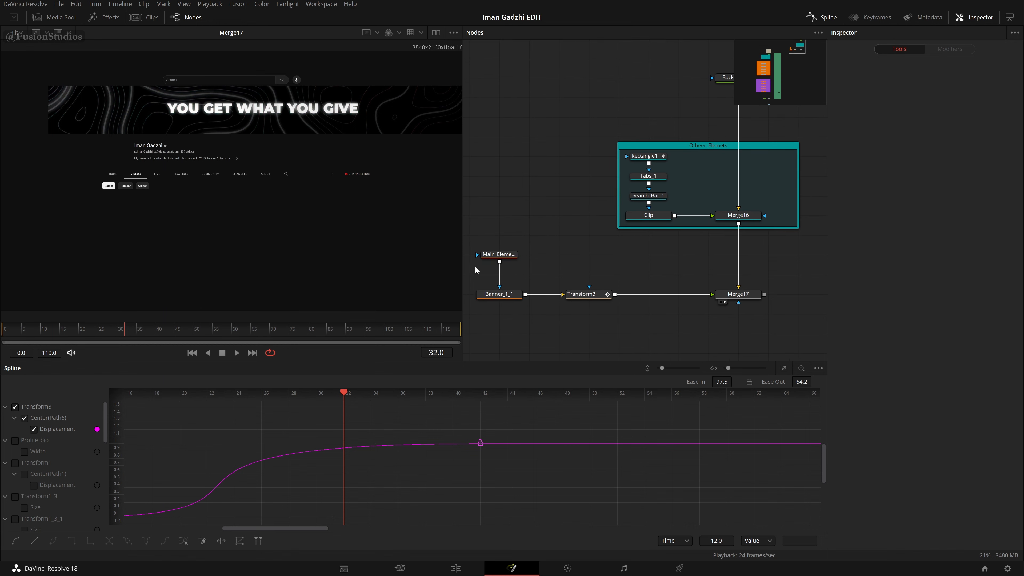
Step: Replay the banner slide-in over the page elements from different points on the timeline
key(space)
click(88, 329)
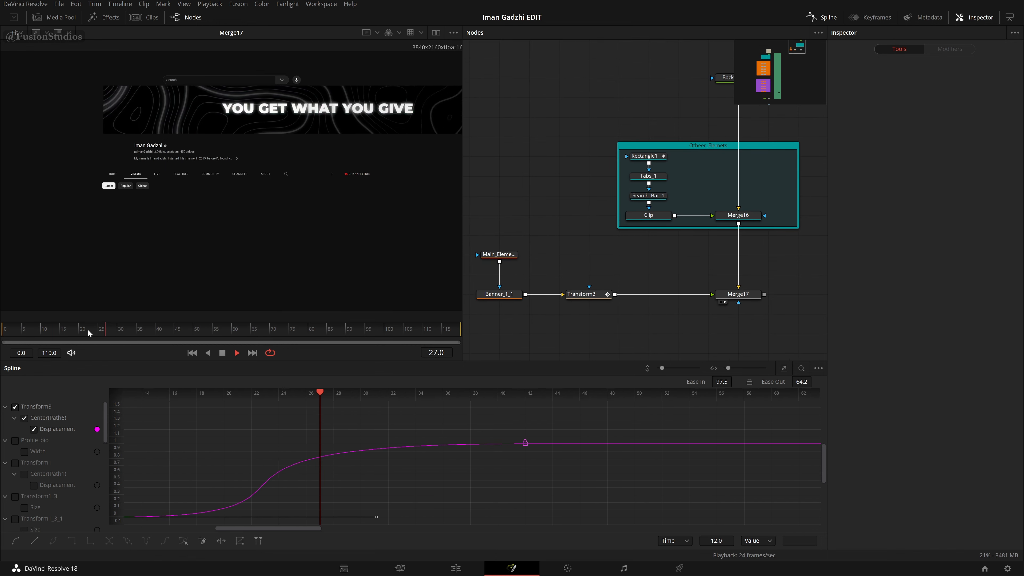
key(space)
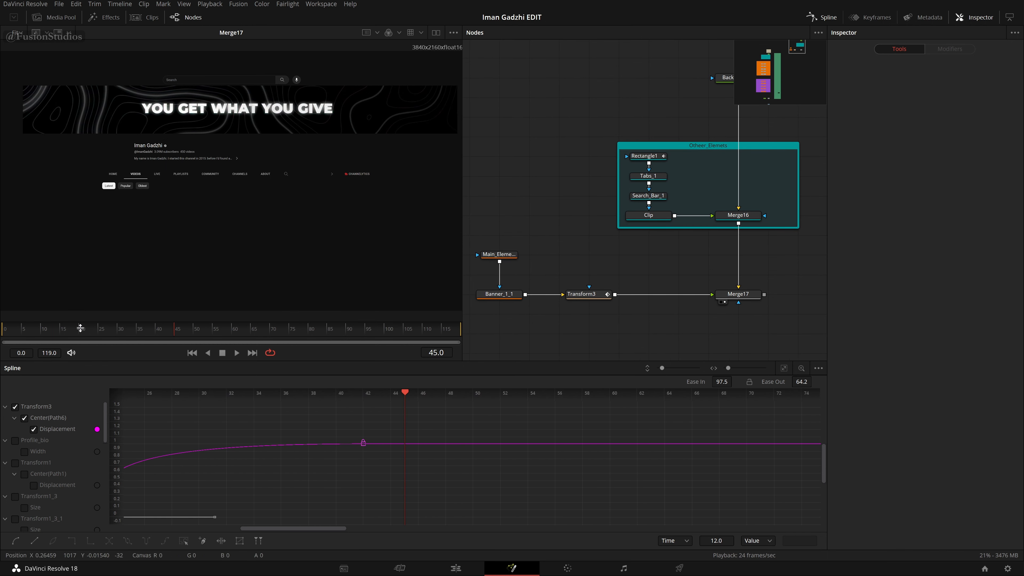
click(8, 341)
key(space)
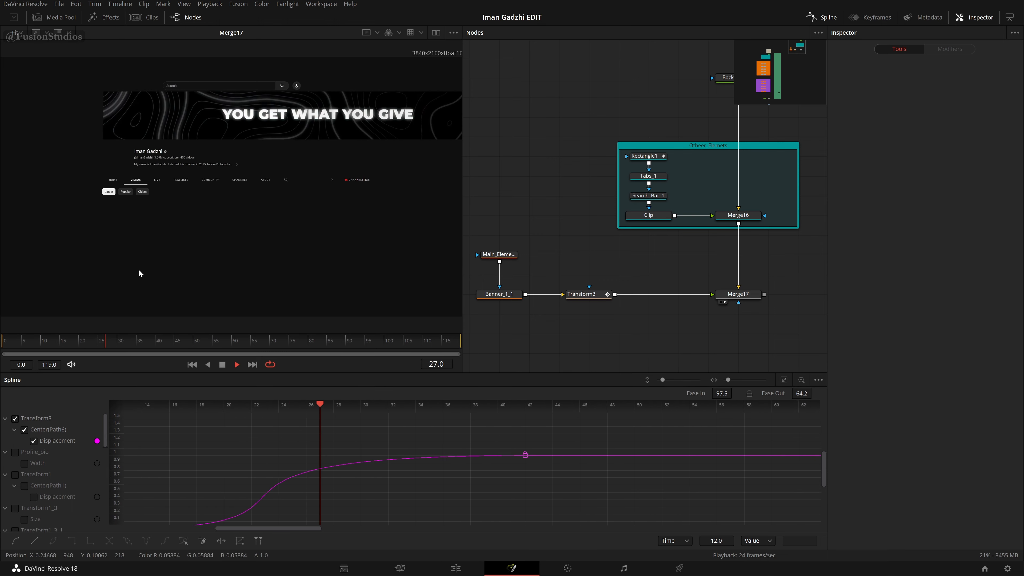
key(space)
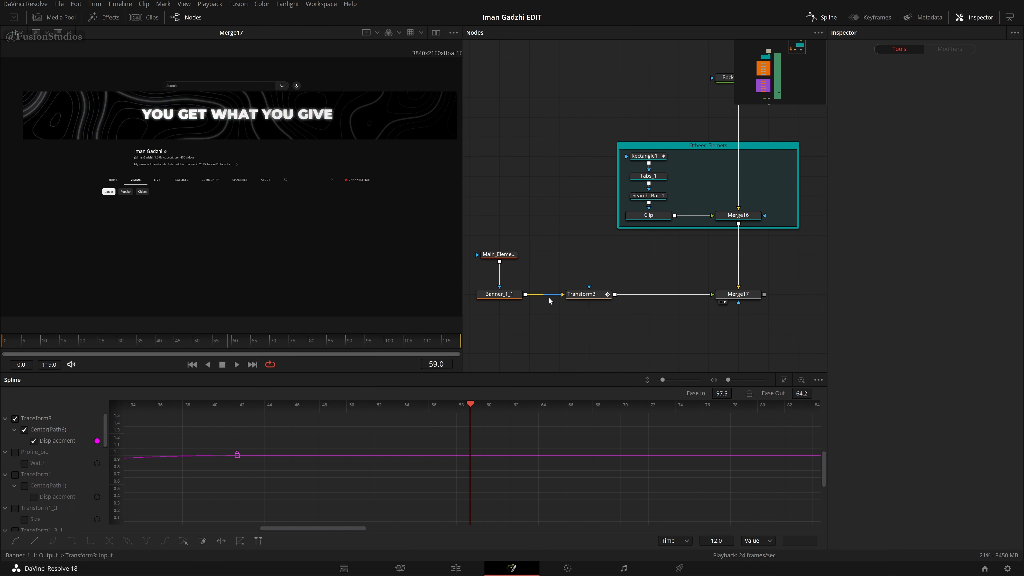
Step: Insert a second Transform node between Transform3 and Merge17
click(588, 295)
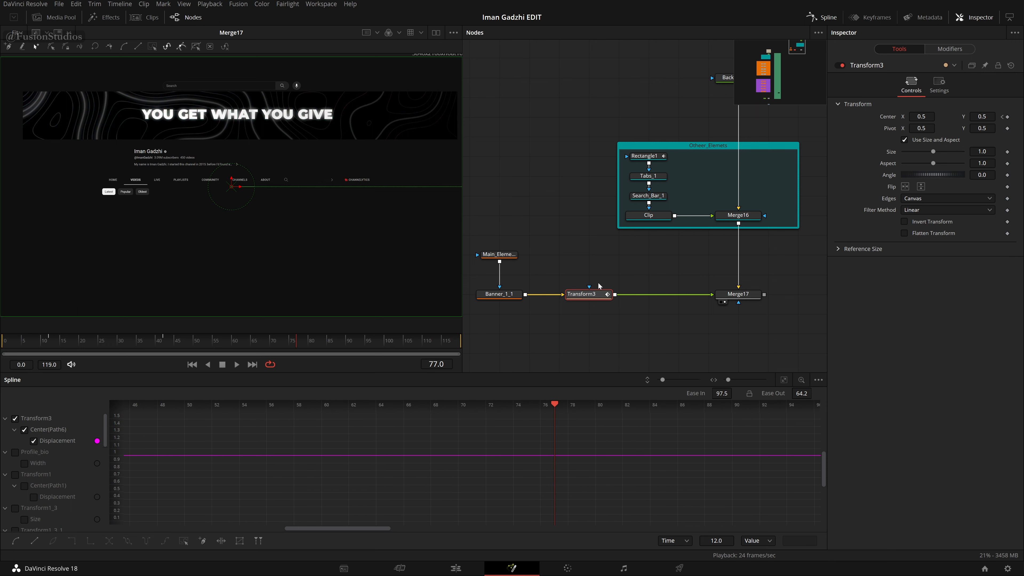
key(shift+space)
text(transform)
key(Return)
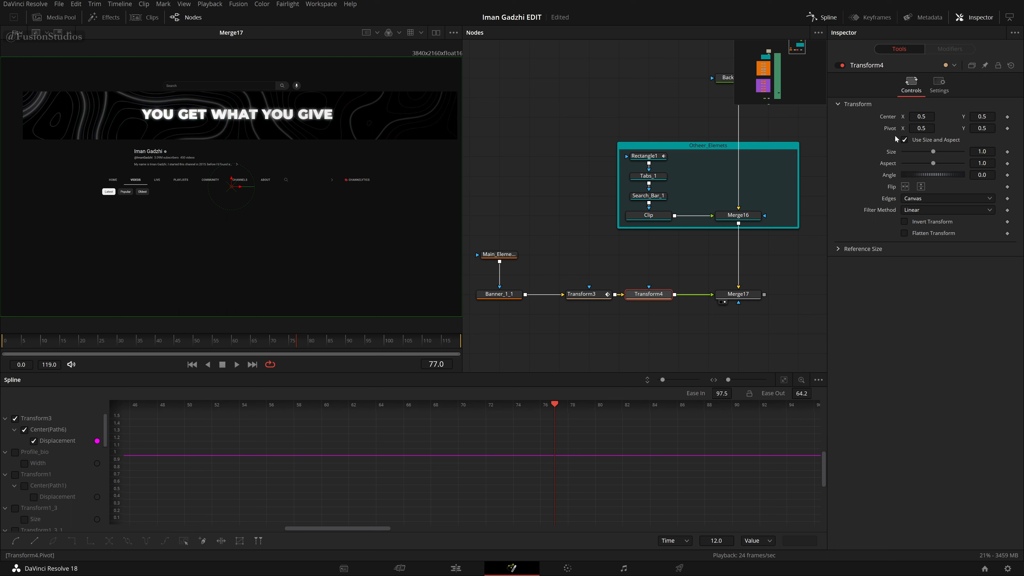
Step: Apply a Perturb modifier to the Center parameter of Transform4
click(603, 294)
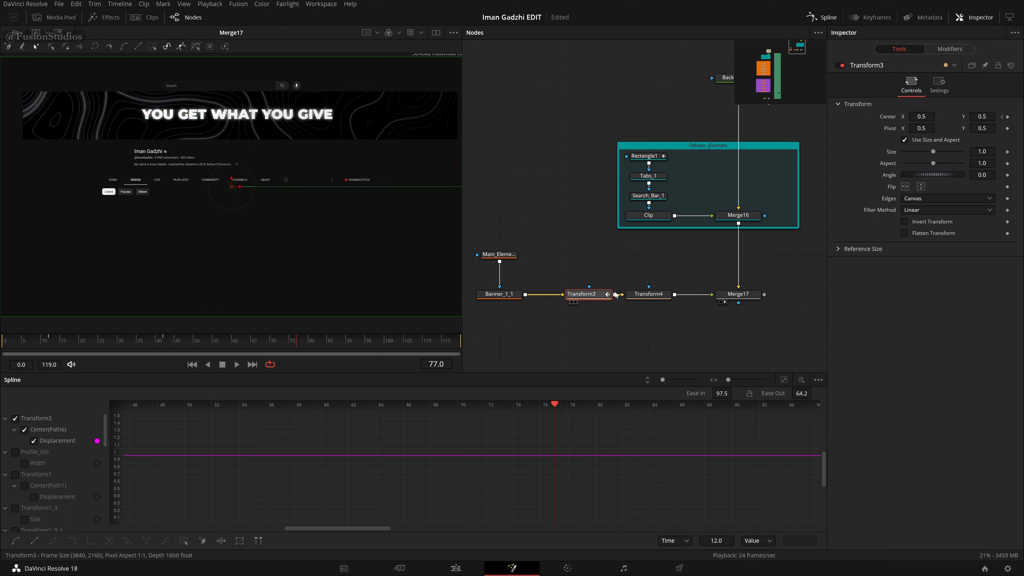
click(658, 299)
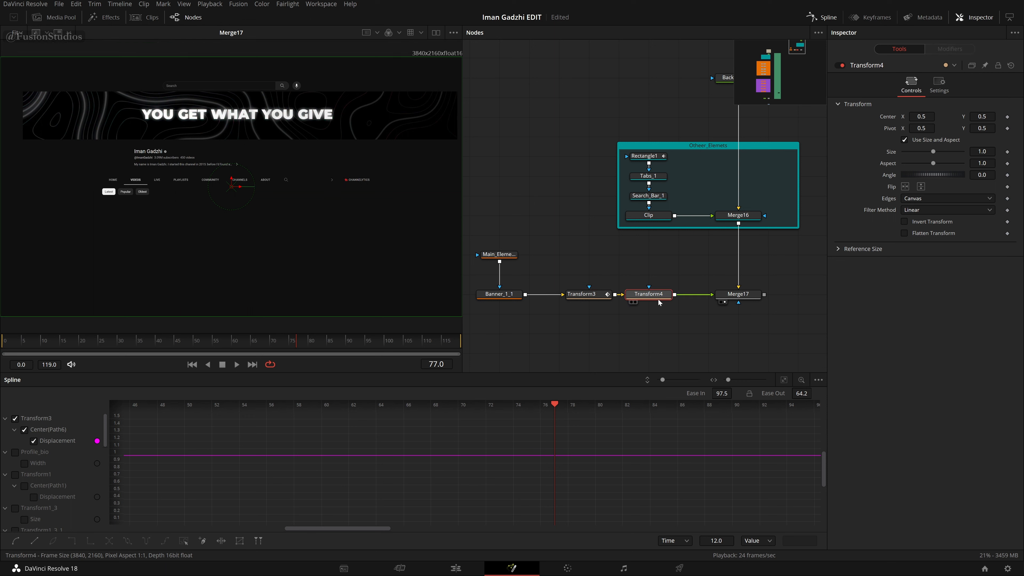
mouse_move(659, 300)
mouse_down()
mouse_move(649, 277)
mouse_move(661, 297)
mouse_move(681, 261)
mouse_move(673, 340)
mouse_move(673, 260)
mouse_move(648, 278)
mouse_move(664, 306)
mouse_move(642, 295)
mouse_up()
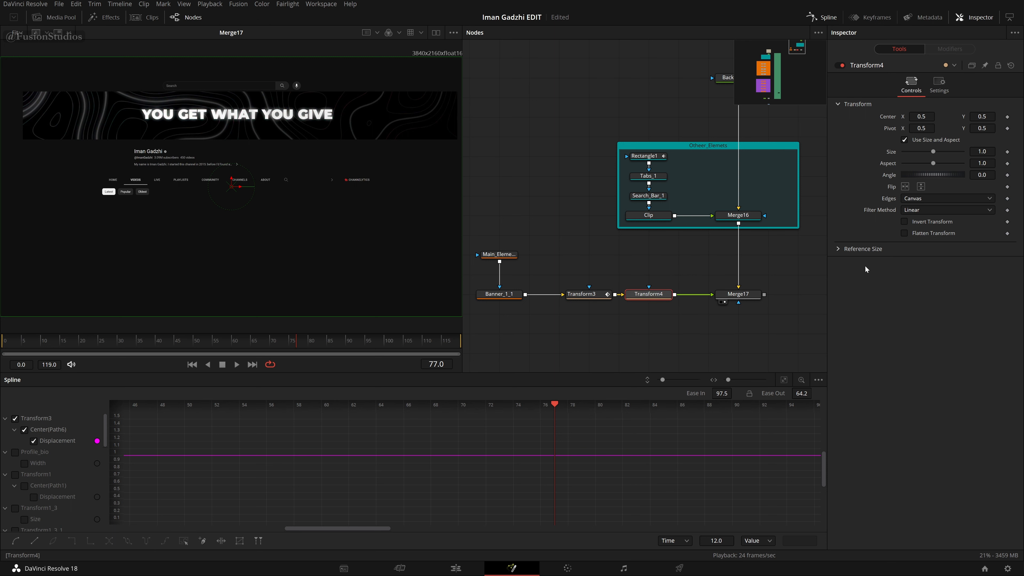
right_click(896, 117)
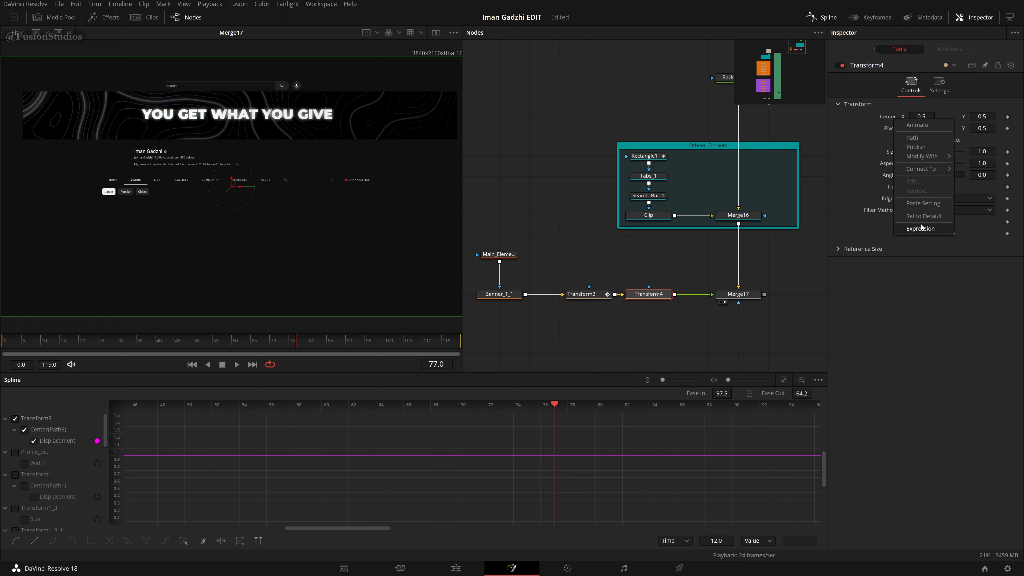
mouse_move(923, 158)
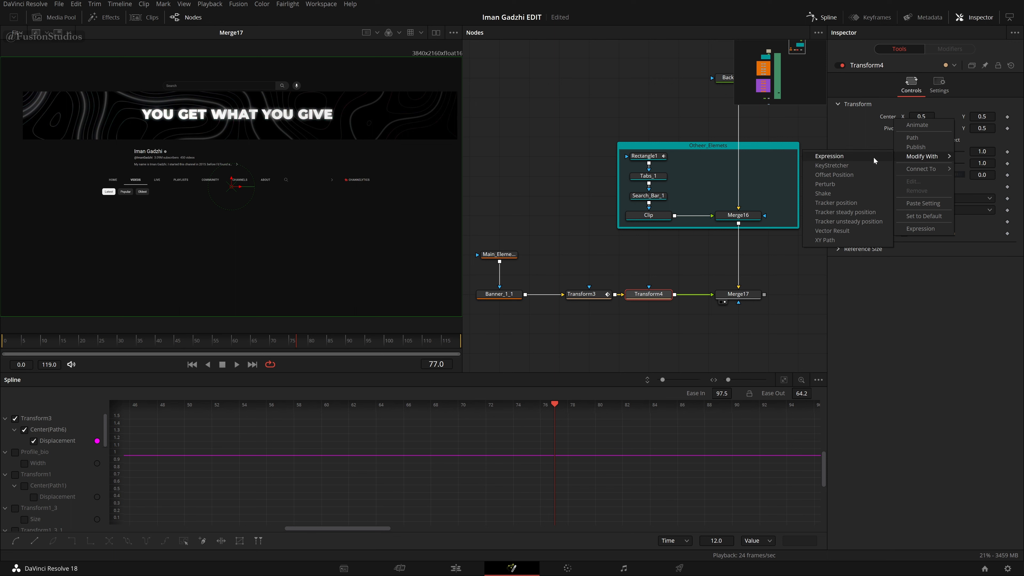
click(844, 185)
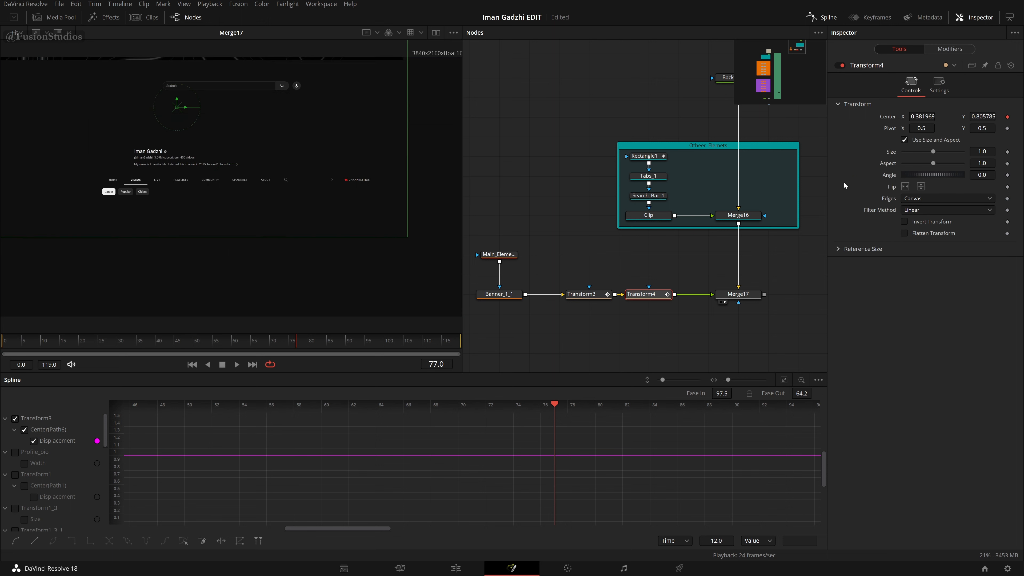
Step: Fit the image to the viewer and play back the perturbed banner movement from the first frame
click(17, 35)
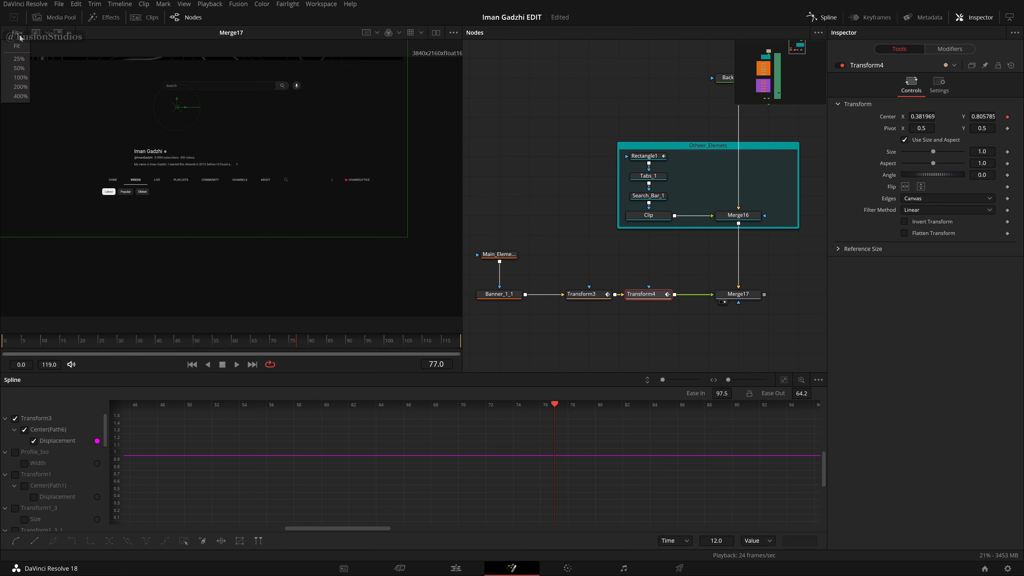
click(16, 47)
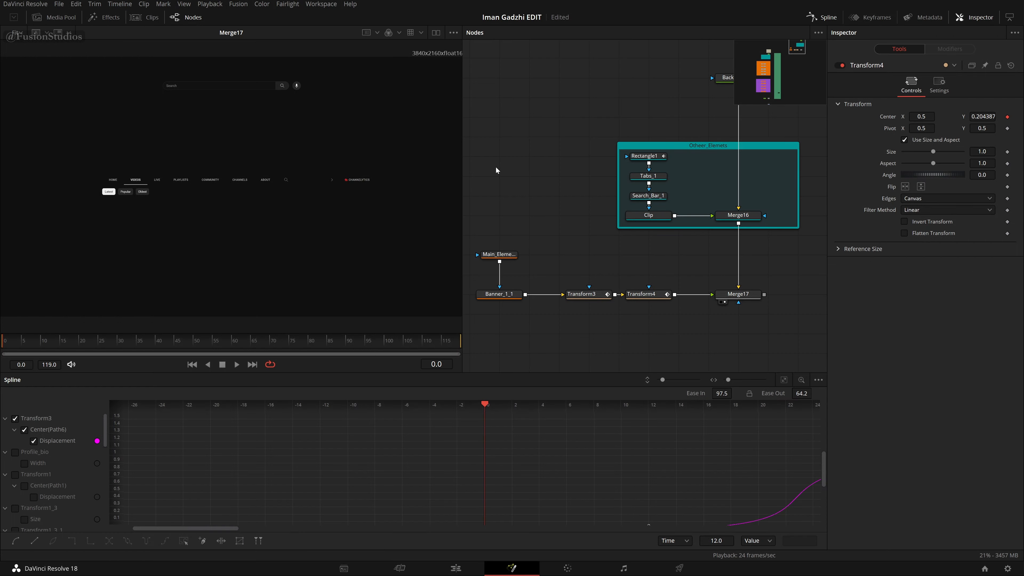
key(space)
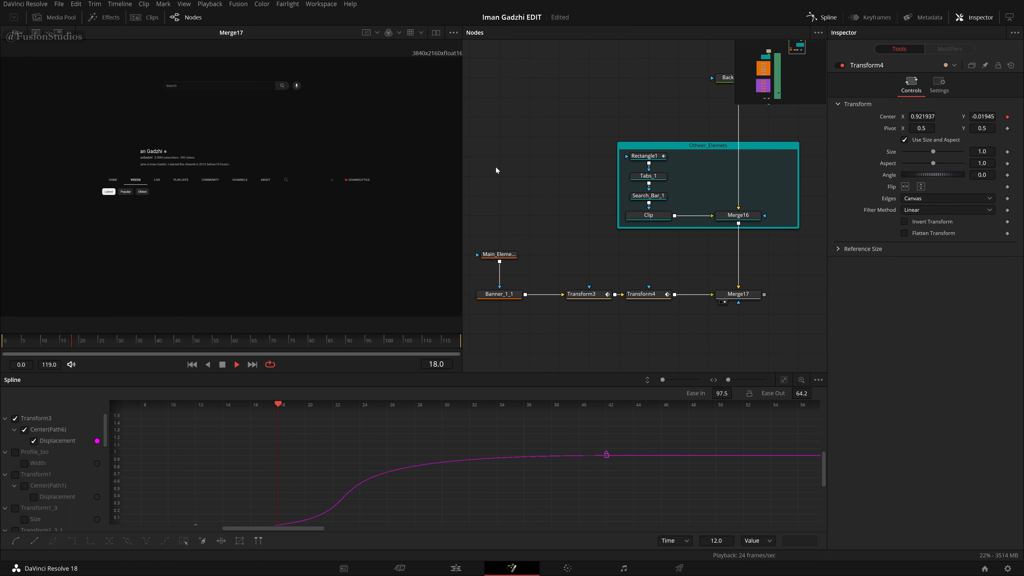
key(space)
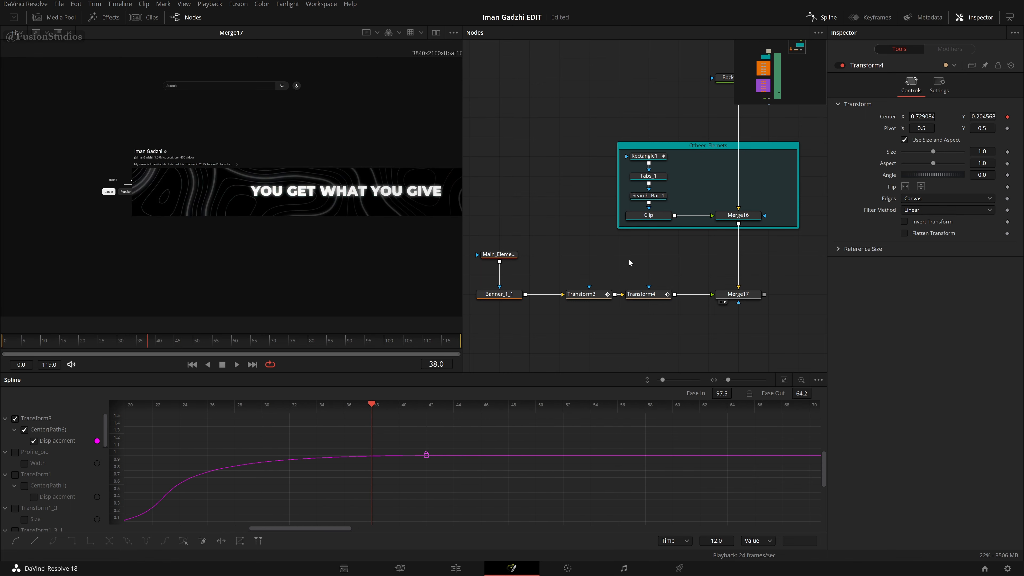
Step: Set the X Scale and Y Scale of Transform4's Perturb modifier to 0.1
click(646, 297)
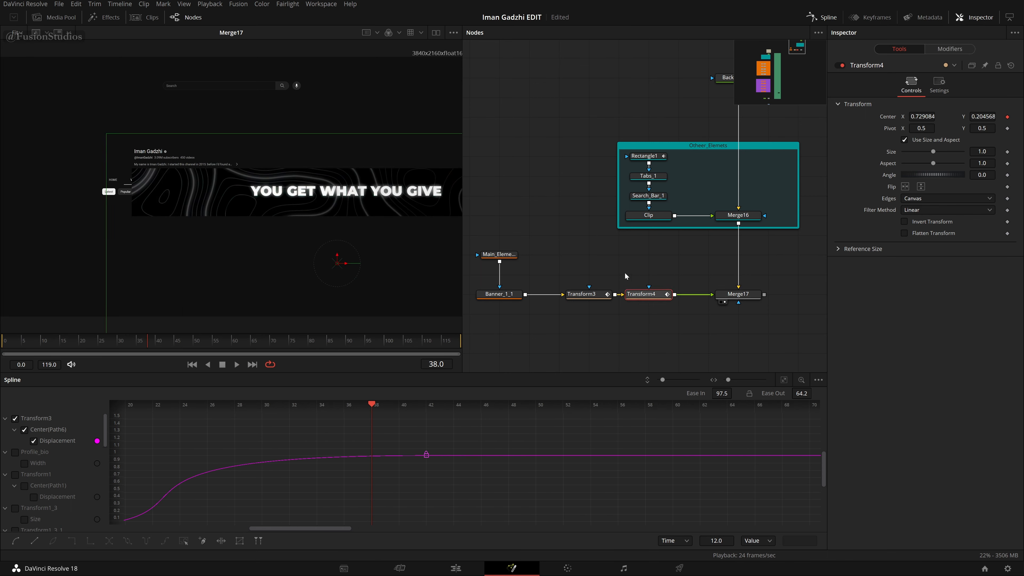
click(961, 50)
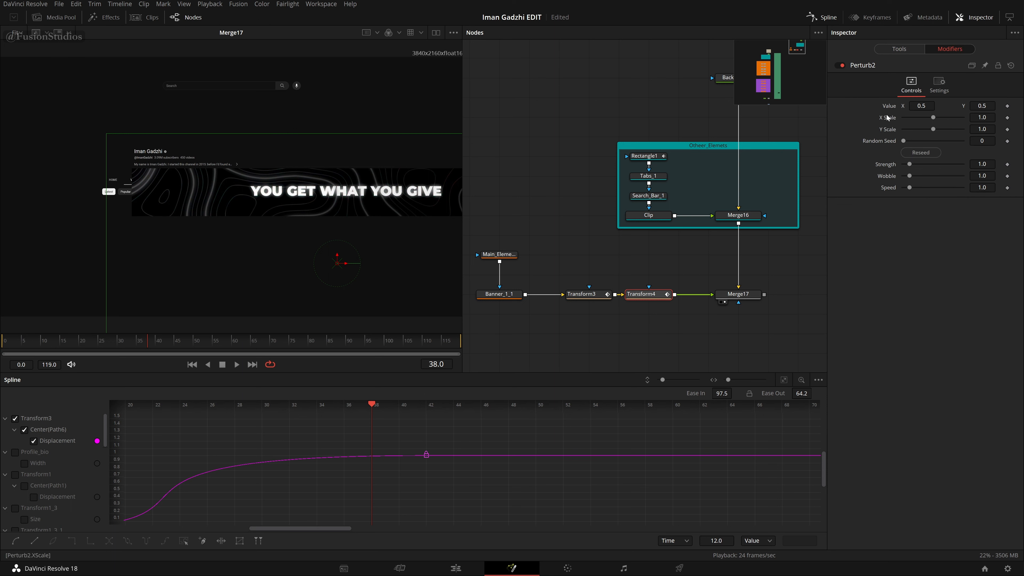
click(983, 117)
text(.1)
key(Tab)
text(.)
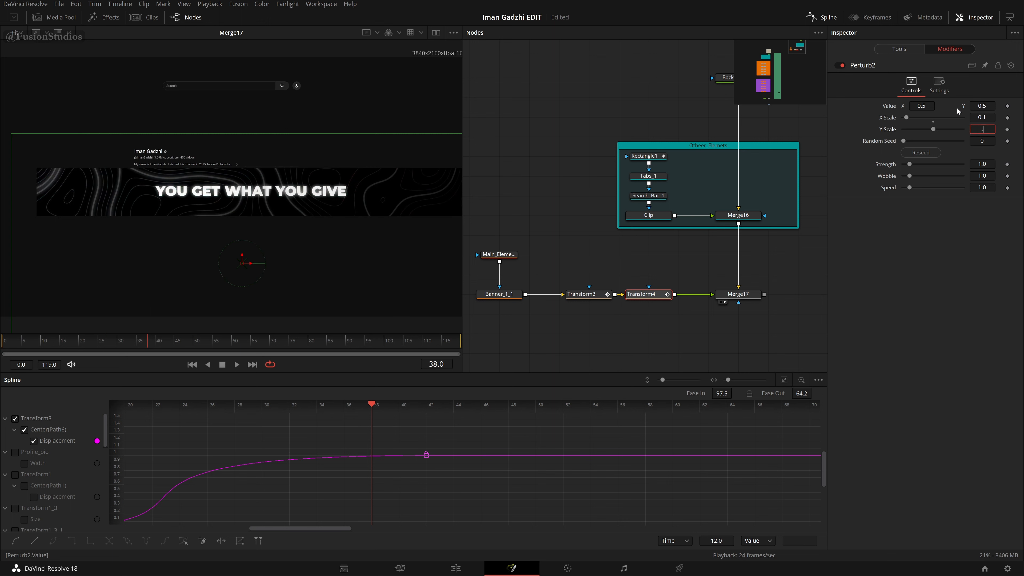
text(1)
key(Tab)
click(551, 168)
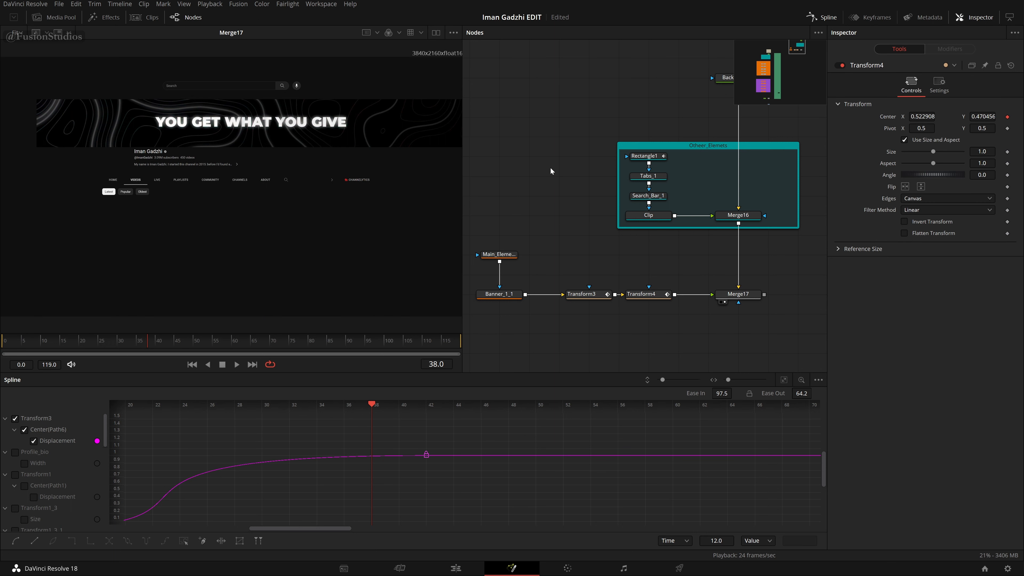
Step: Play the animation from the first frame to check the reduced banner wobble
click(200, 365)
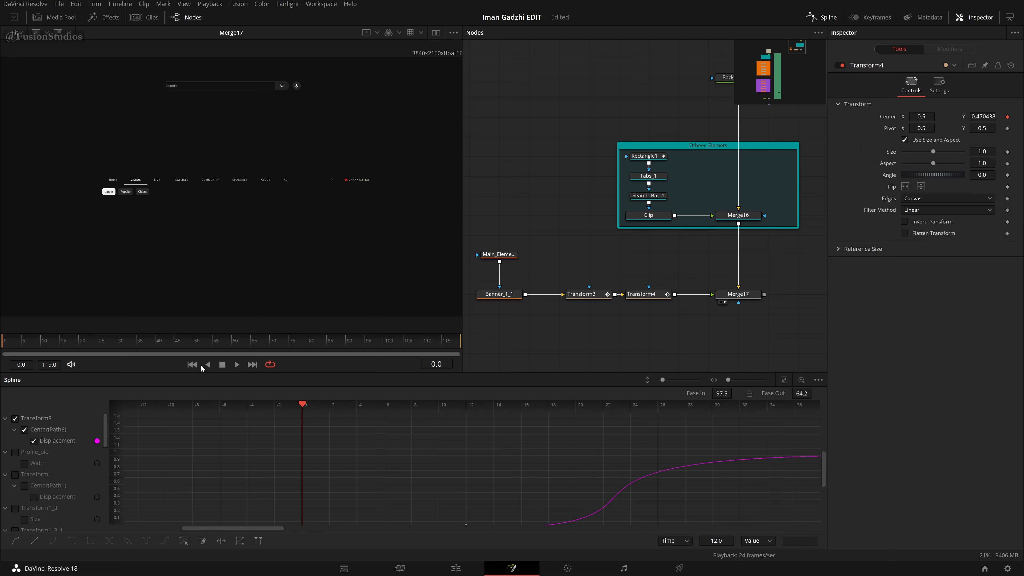
click(236, 365)
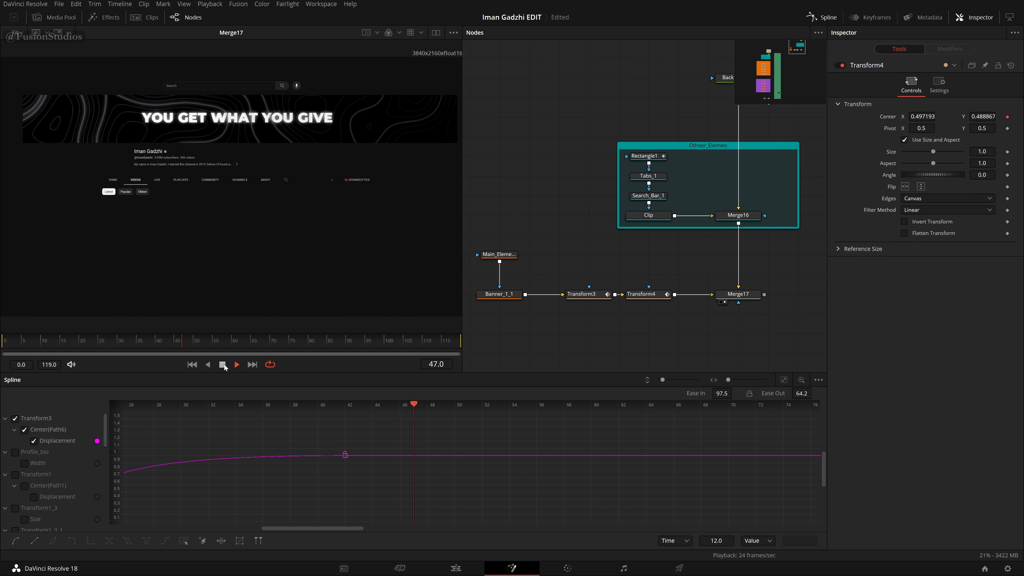
click(222, 365)
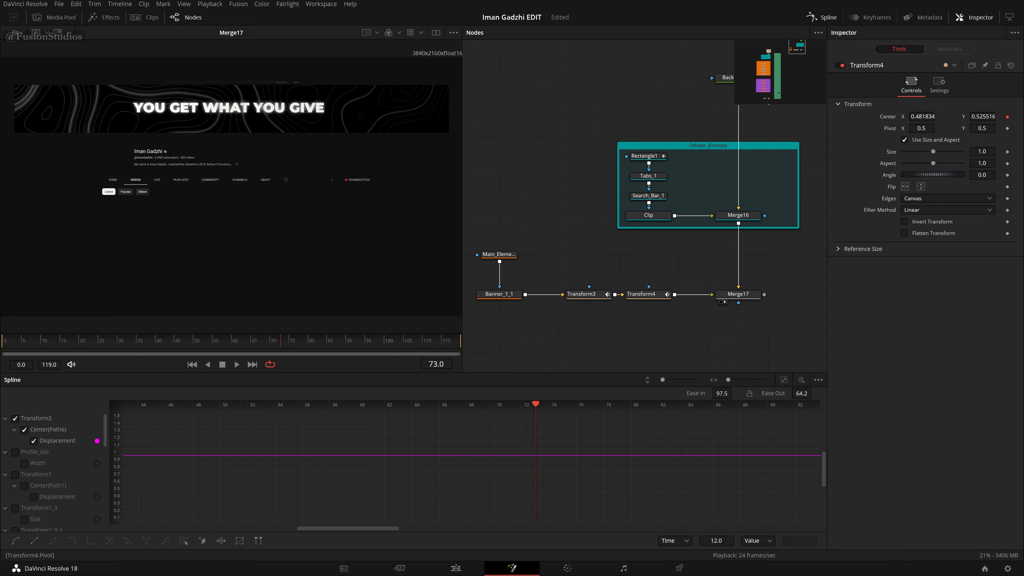
Step: Set the X Scale and Y Scale of Transform4's Perturb modifier to 0.05
click(847, 113)
click(950, 48)
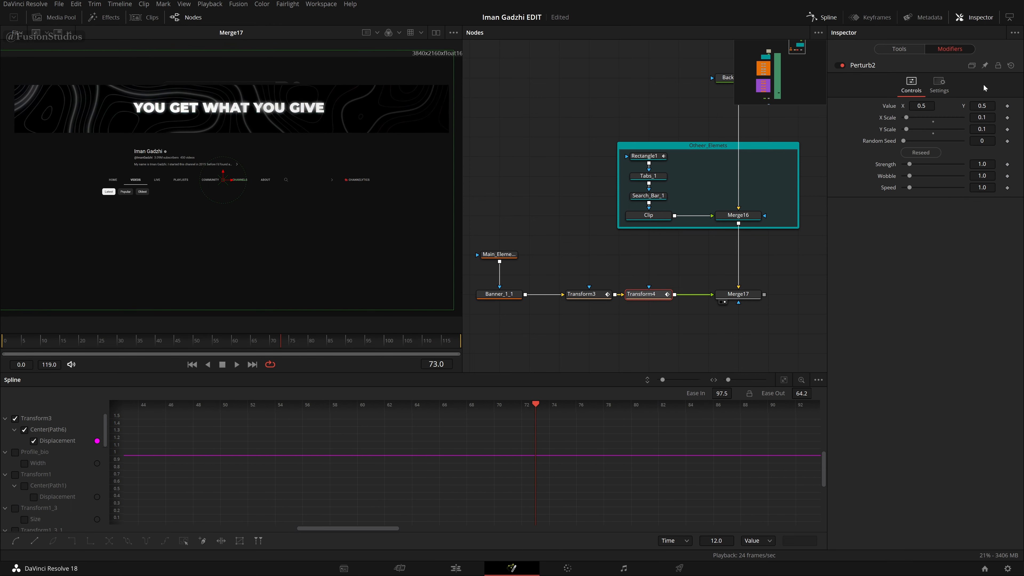
text(.05)
key(Tab)
text(.05)
key(Tab)
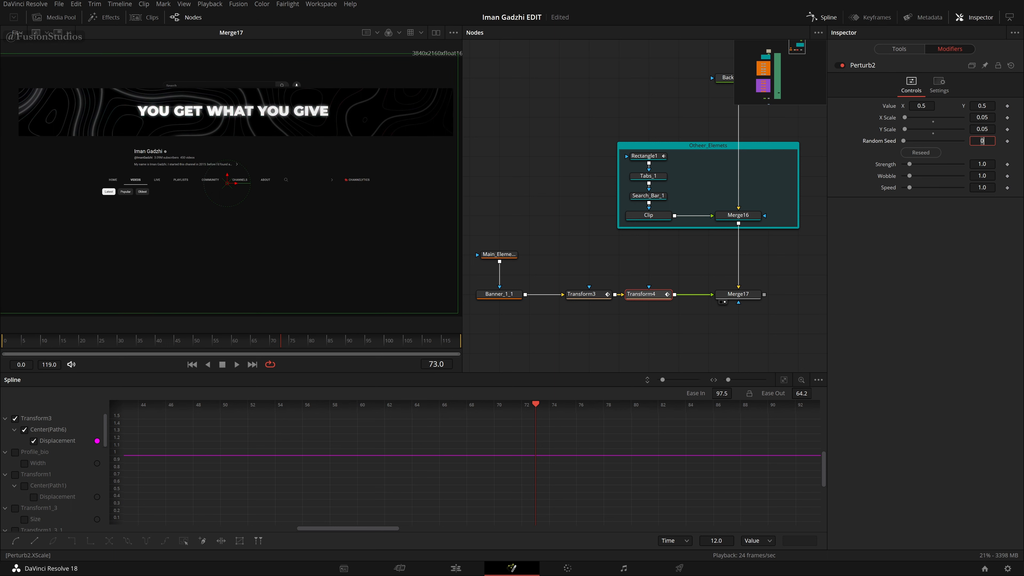
Step: Reseed the Perturb modifier's random motion and start playback from the first frame
click(925, 151)
click(647, 113)
key(space)
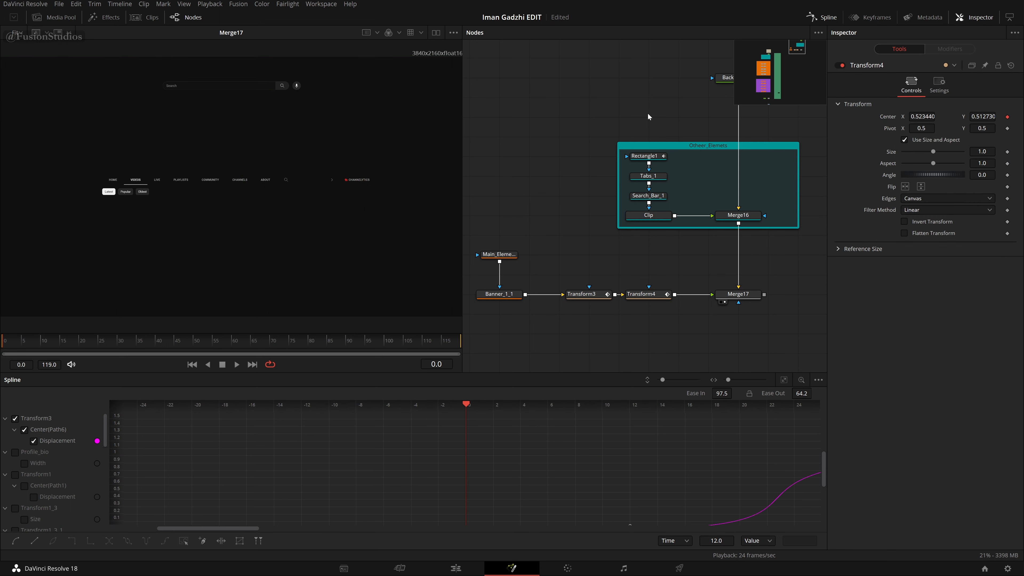
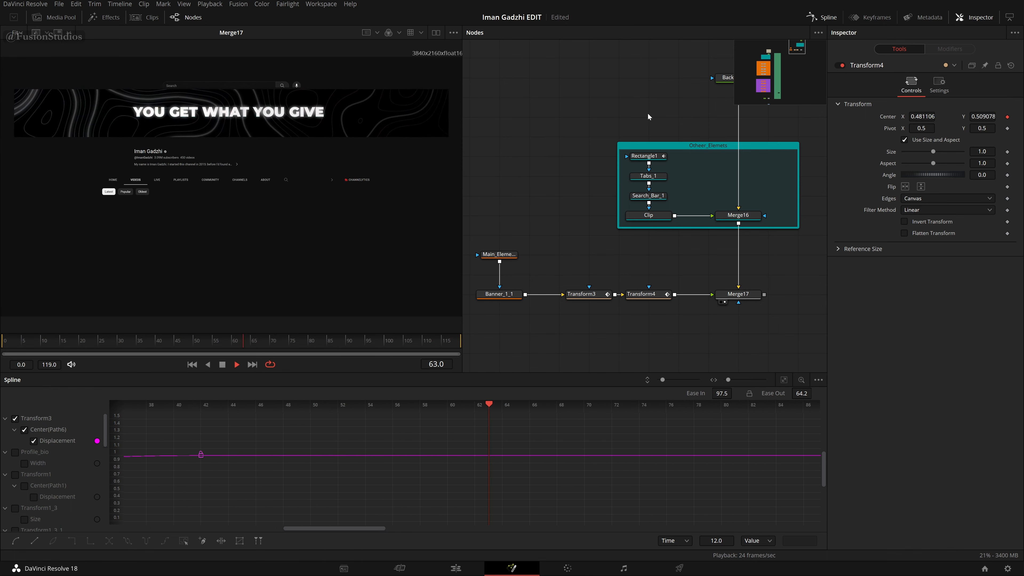
Step: Stop playback and set the X Scale and Y Scale of Transform4's Perturb modifier to 0.02
key(space)
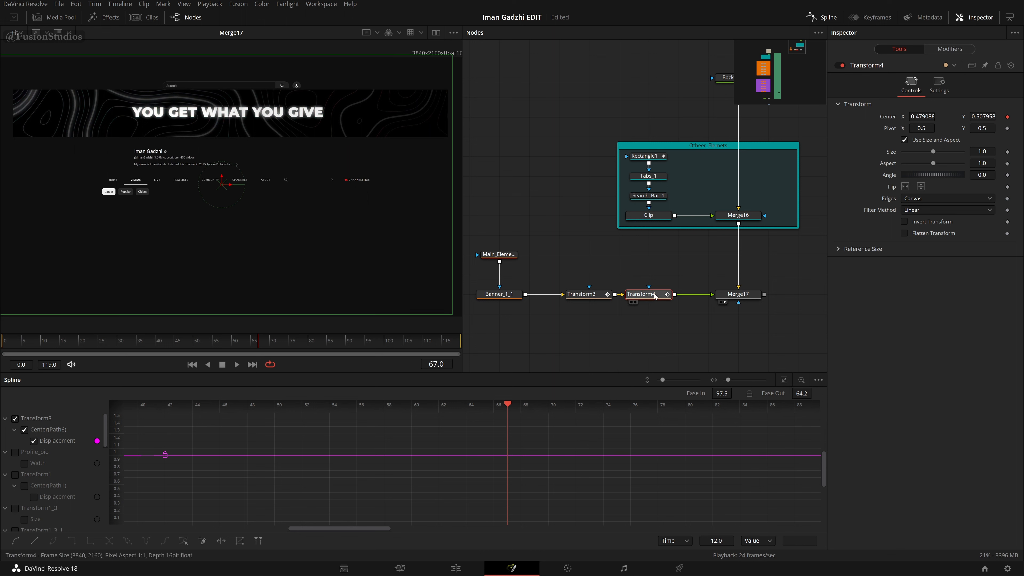
click(642, 295)
click(950, 48)
double_click(981, 117)
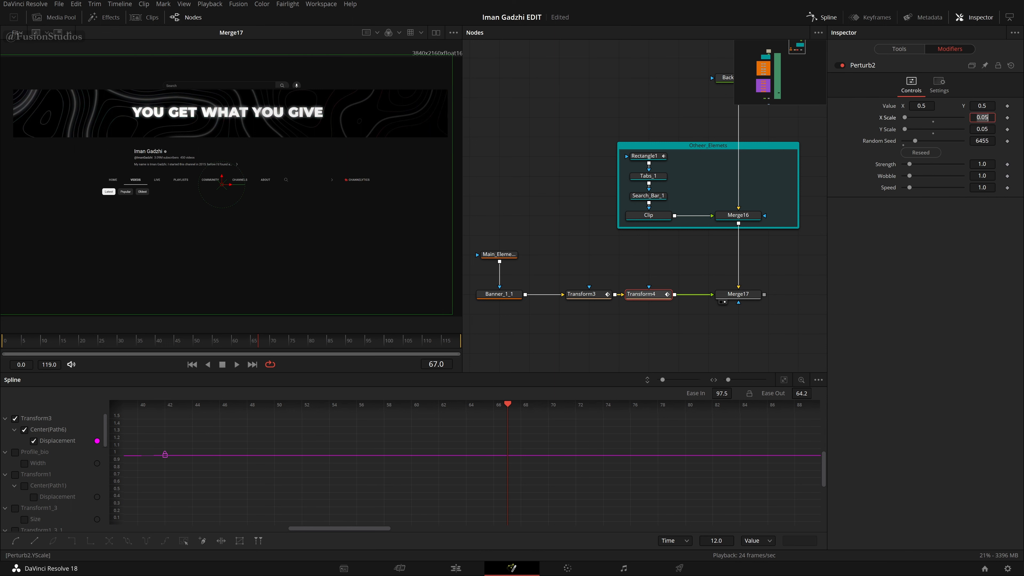
text(.02)
key(Tab)
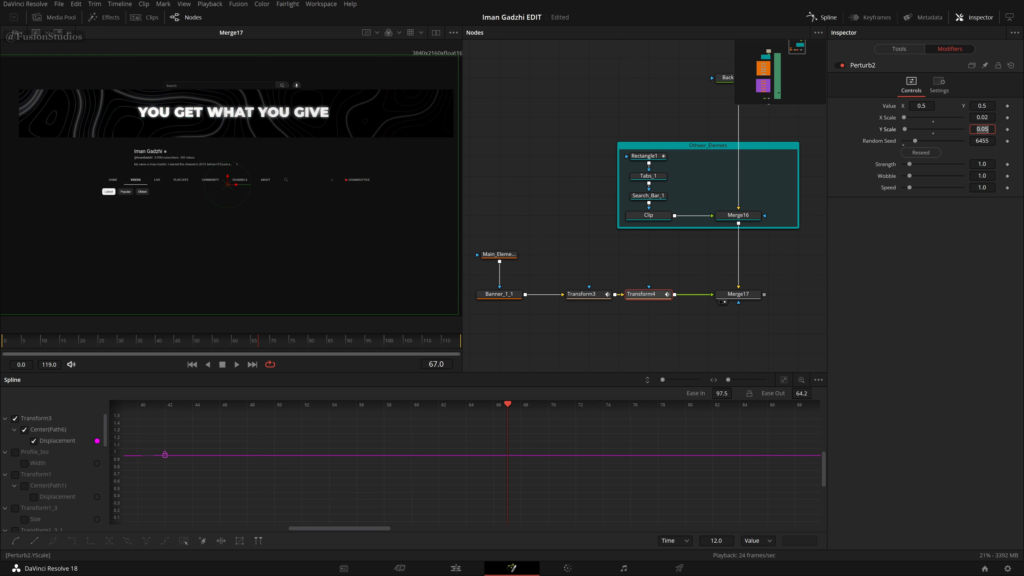
key(Return)
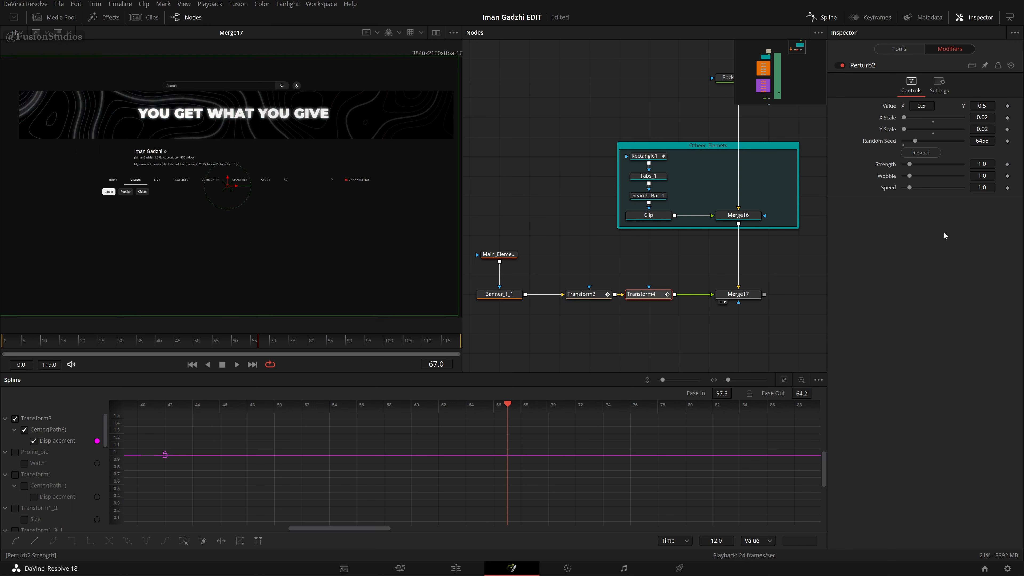
Step: Raise the Perturb modifier's Strength to about 2.83 and Speed to about 5.59, and play the animation from the first frame
drag(910, 189, 921, 167)
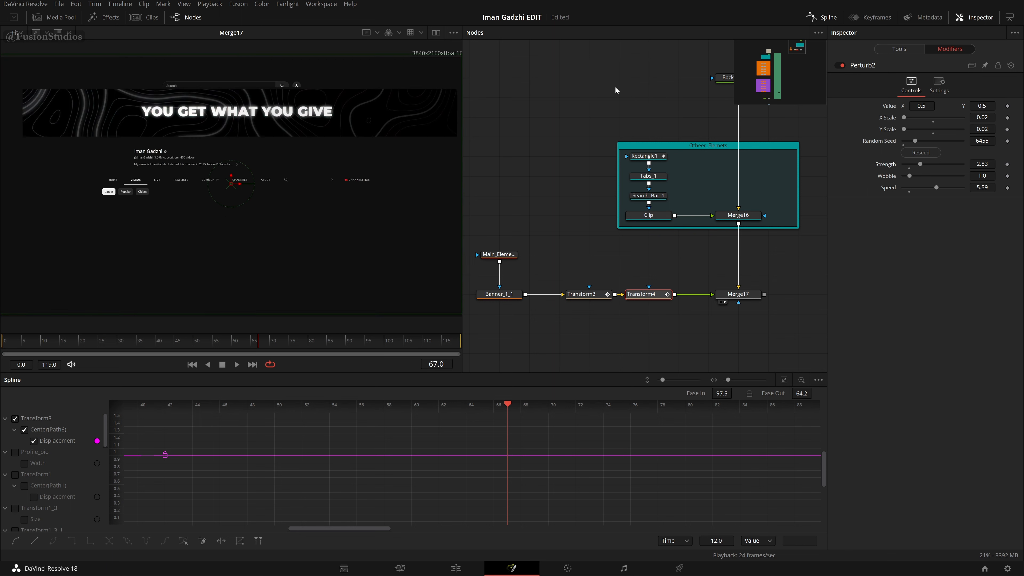
click(594, 87)
key(ctrl+Left)
key(space)
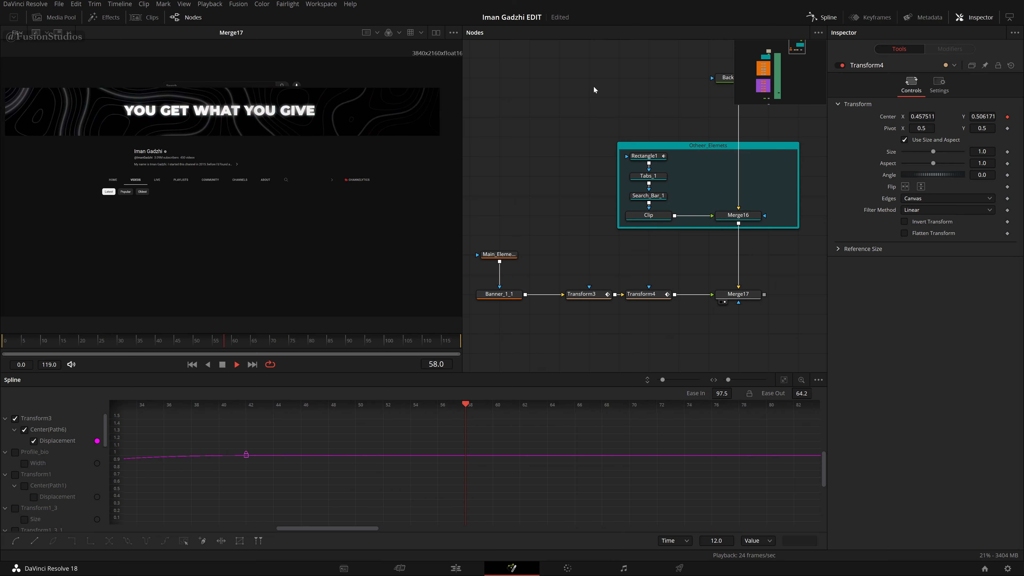
key(space)
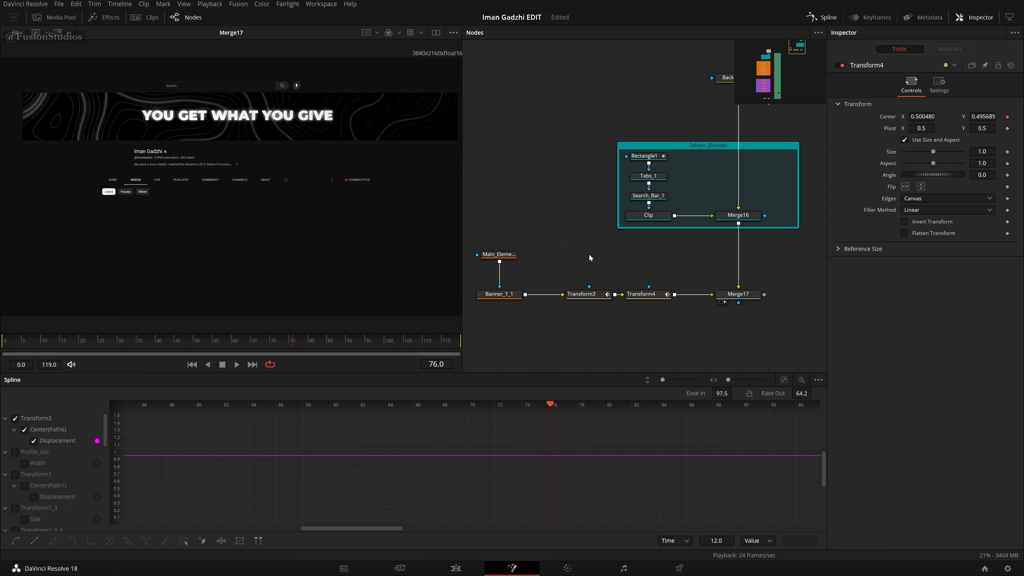
Step: Lower the Strength of Transform4's Perturb modifier to about 1.5 and its Speed to about 2.2
click(643, 295)
click(950, 49)
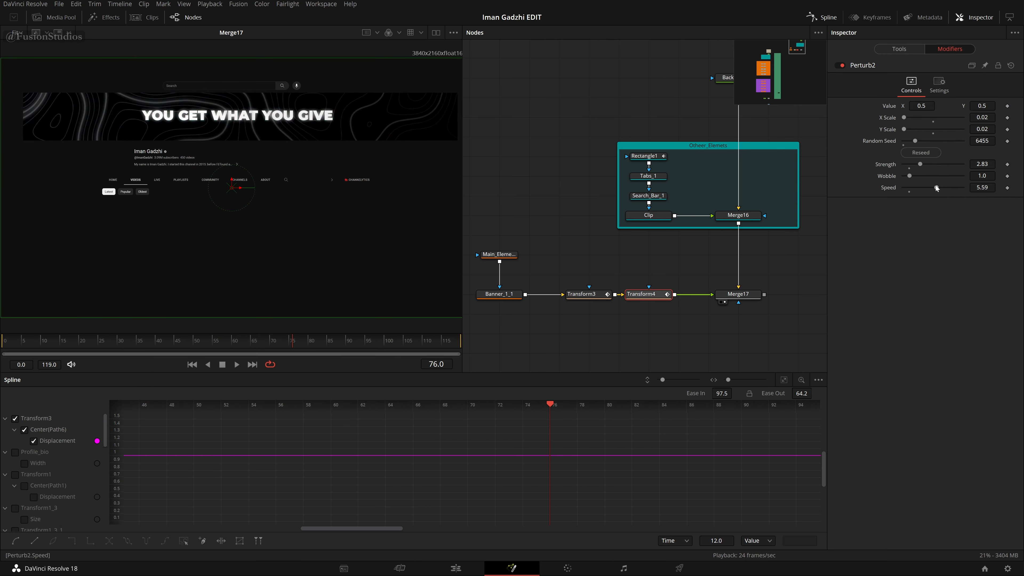
mouse_move(935, 186)
mouse_down()
mouse_move(920, 190)
mouse_move(913, 166)
mouse_move(917, 188)
mouse_up()
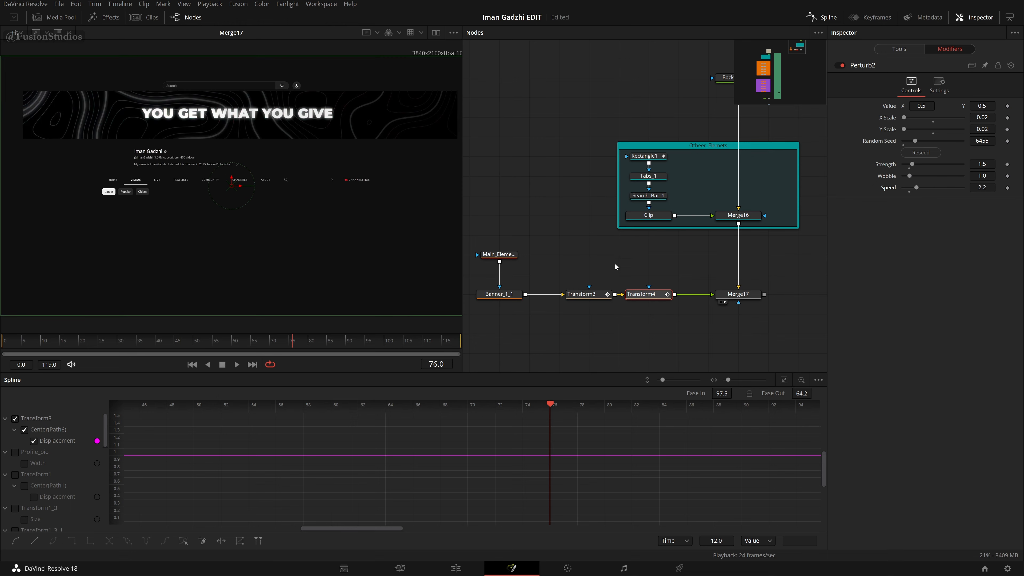
Step: Examine the Perturb modifier values on Transform1_2 in the original Elements group, and return to the new banner branch
scroll(615, 263, down, 3)
scroll(637, 265, left, 10)
scroll(641, 265, down, 4)
scroll(640, 265, left, 6)
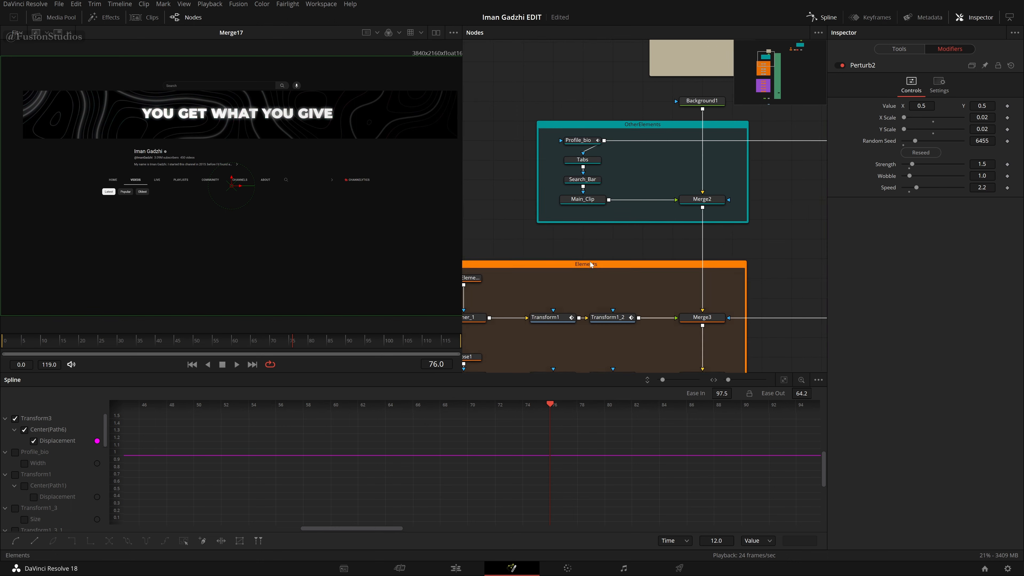
click(663, 279)
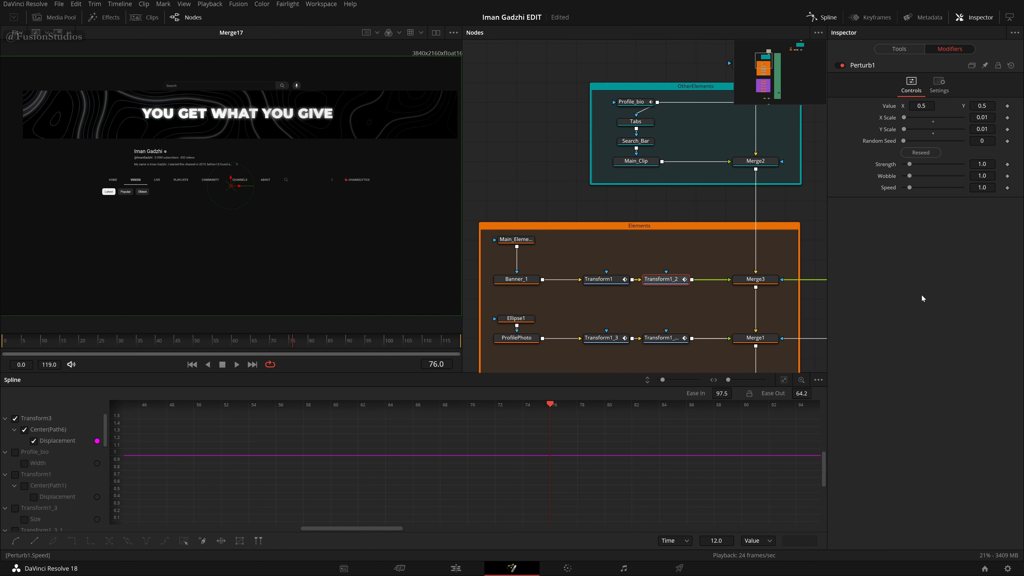
drag(607, 241, 538, 247)
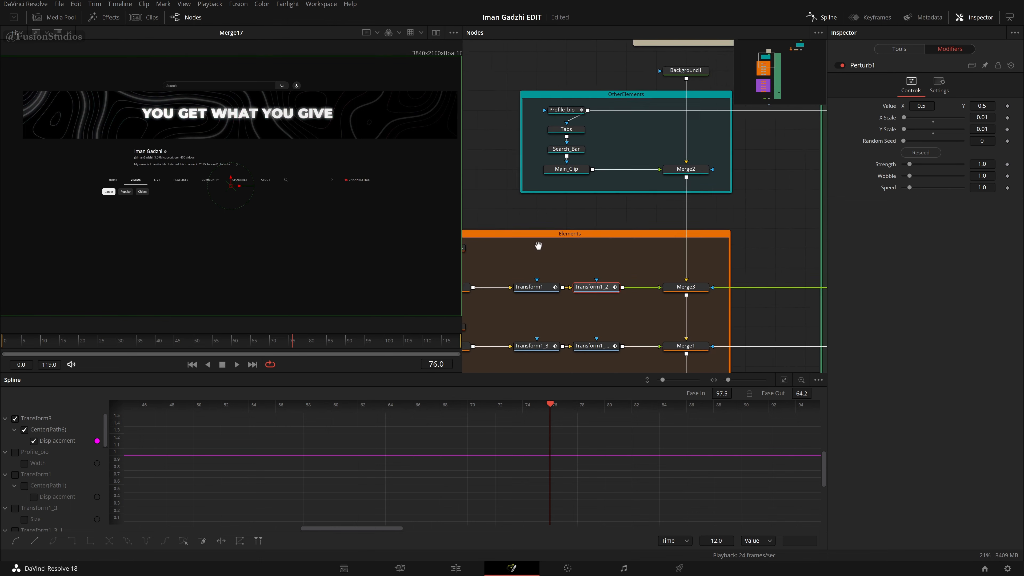
drag(780, 216, 501, 254)
drag(710, 213, 427, 283)
drag(698, 258, 564, 308)
scroll(565, 308, up, 3)
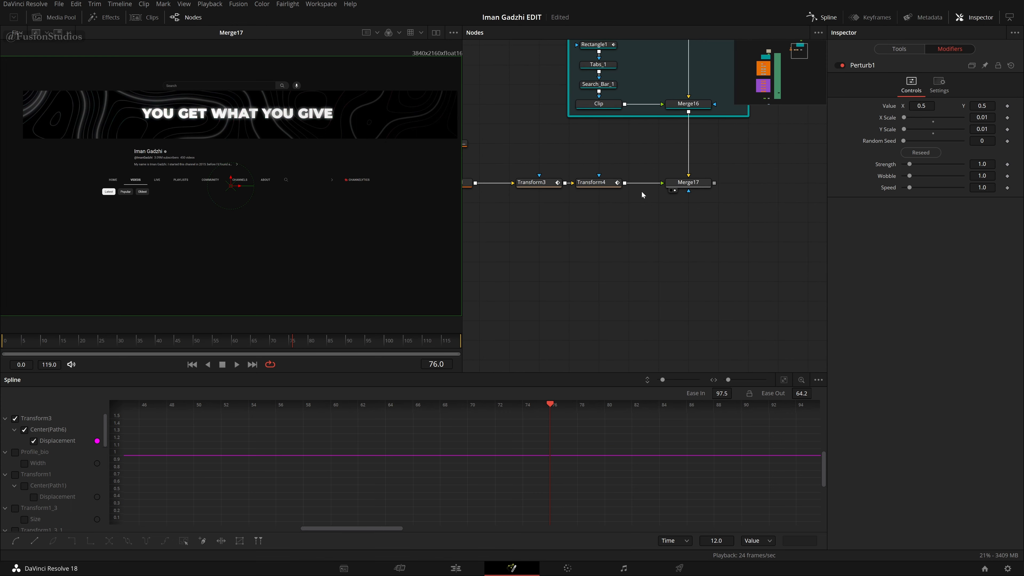
Step: Reset Transform4's Perturb Strength and Speed to 1.0, set its X Scale and Y Scale to 0.01, and play the animation
click(597, 182)
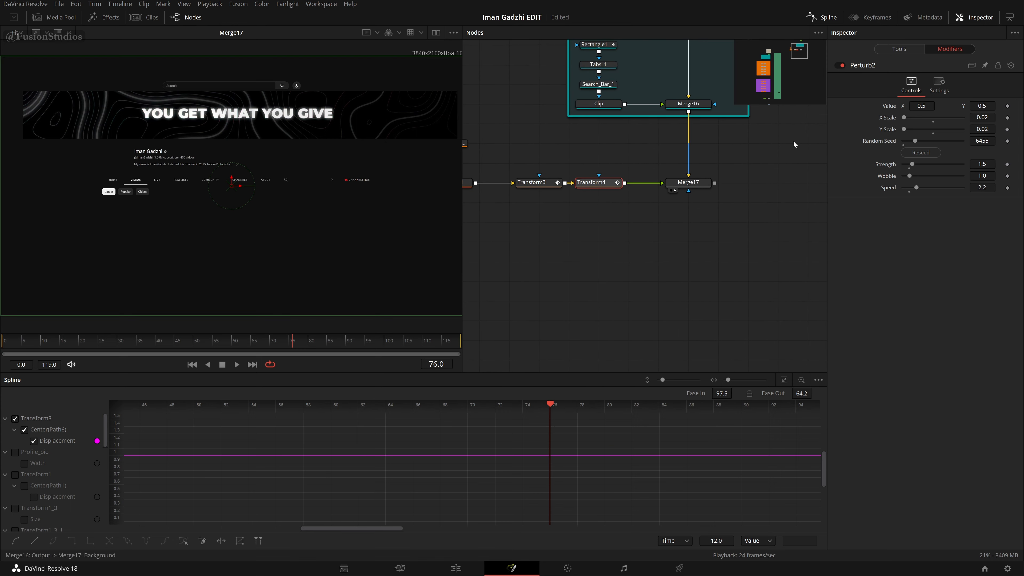
click(910, 168)
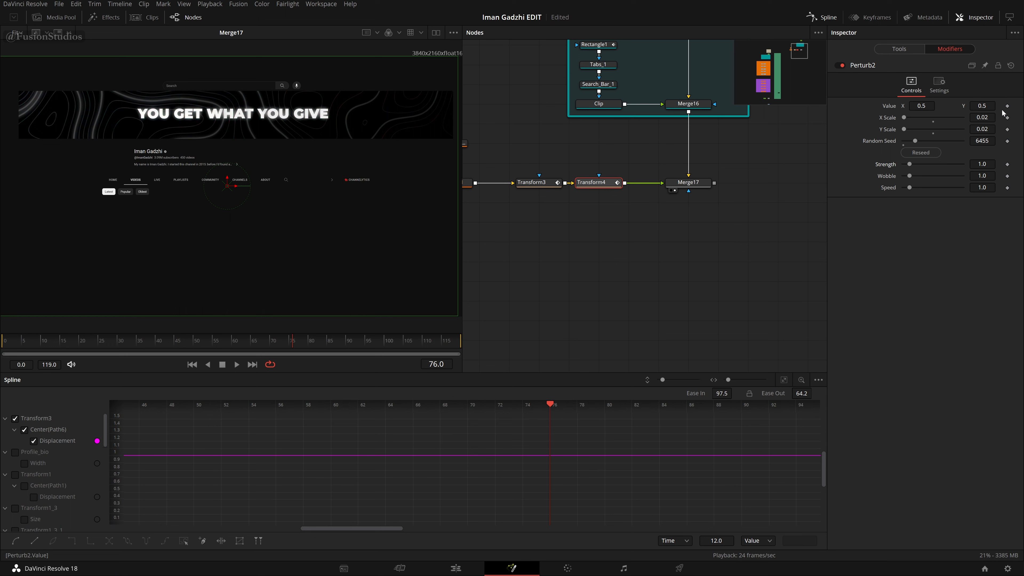
click(988, 117)
key(Tab)
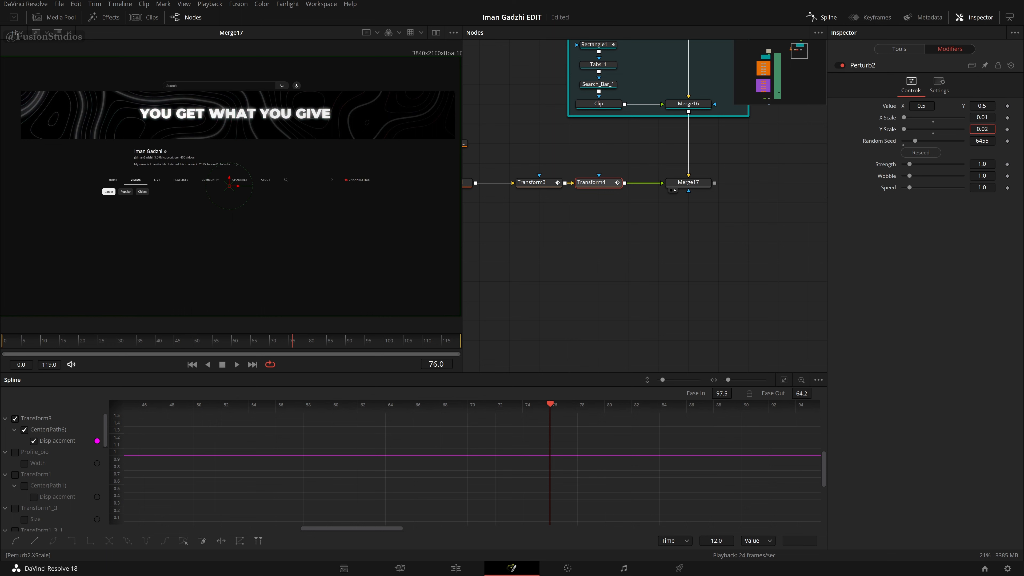
text(1)
key(Tab)
click(986, 129)
key(BackSpace)
key(Tab)
click(697, 288)
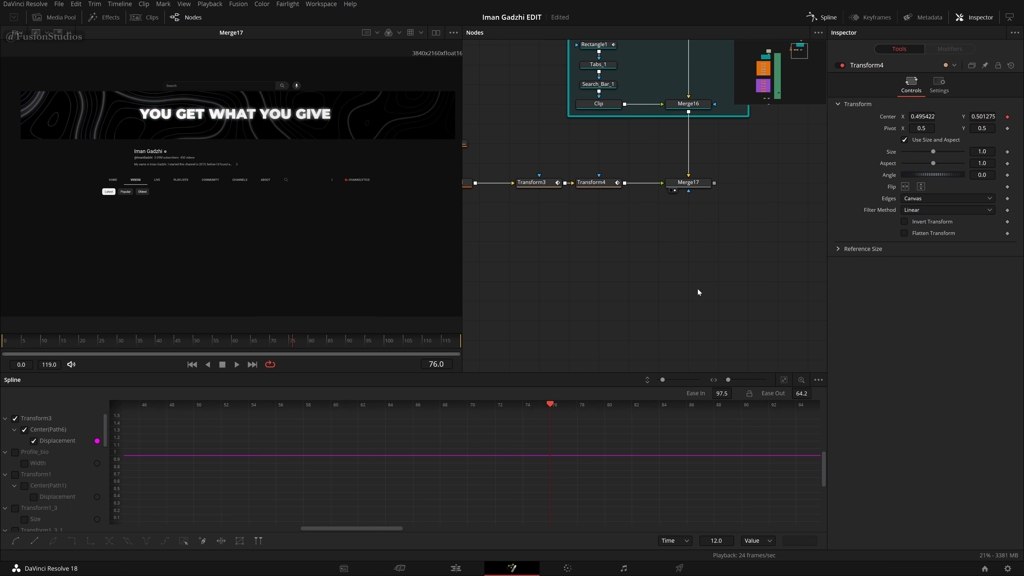
key(space)
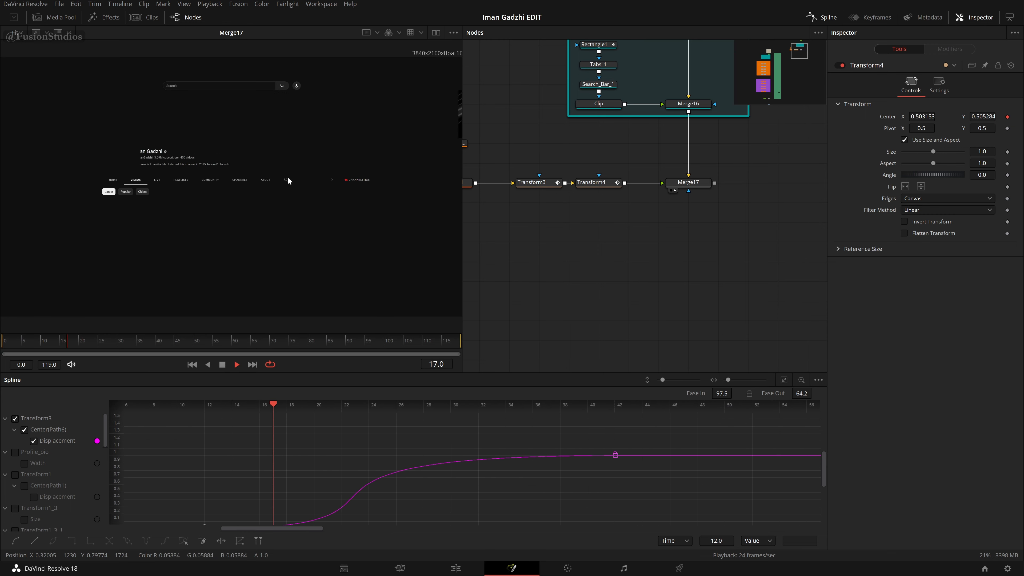
Step: Move the whole banner branch, including Merge17, farther down below the group containing Merge16
scroll(647, 265, down, 3)
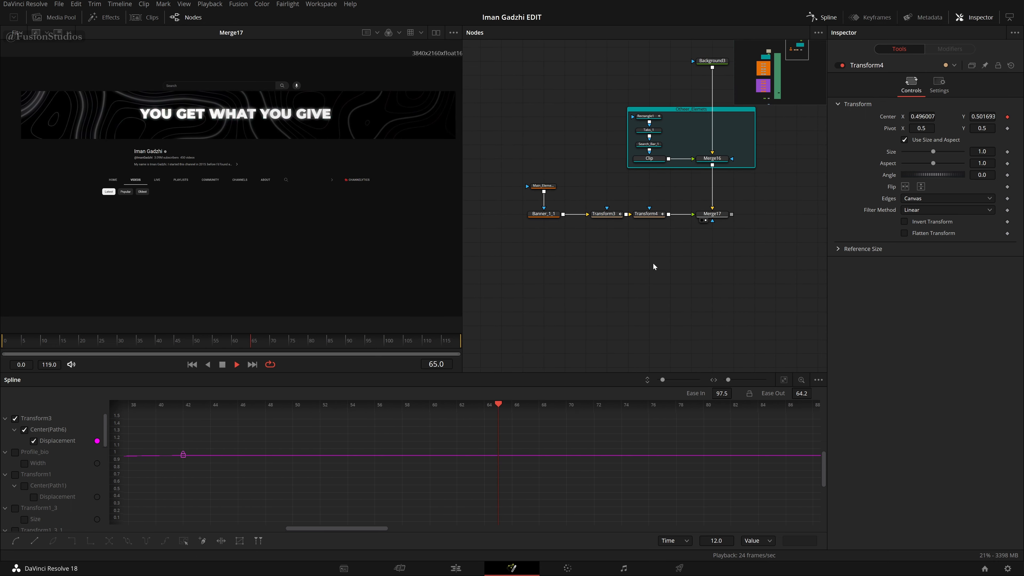
drag(766, 276, 526, 182)
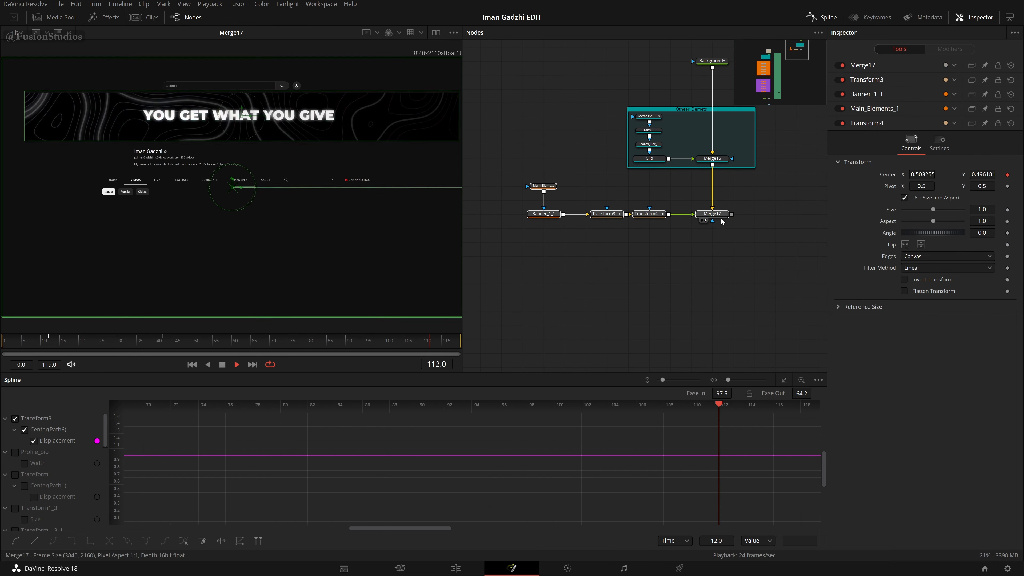
drag(727, 220, 726, 303)
click(645, 231)
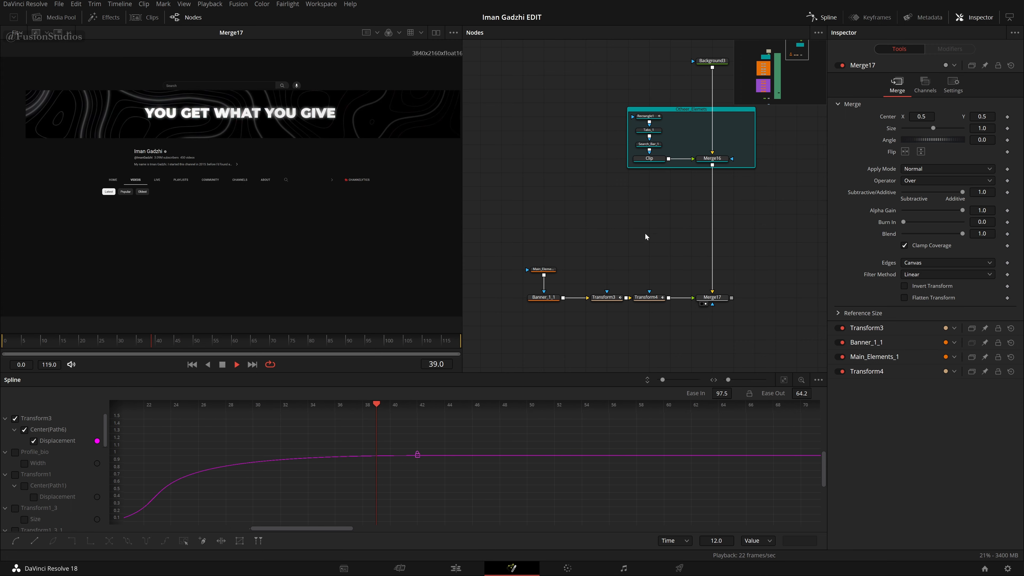
Step: Duplicate the banner branch with its merge, align the copy below the original, and connect Merge17's output to Merge17_1's background
drag(645, 258, 658, 146)
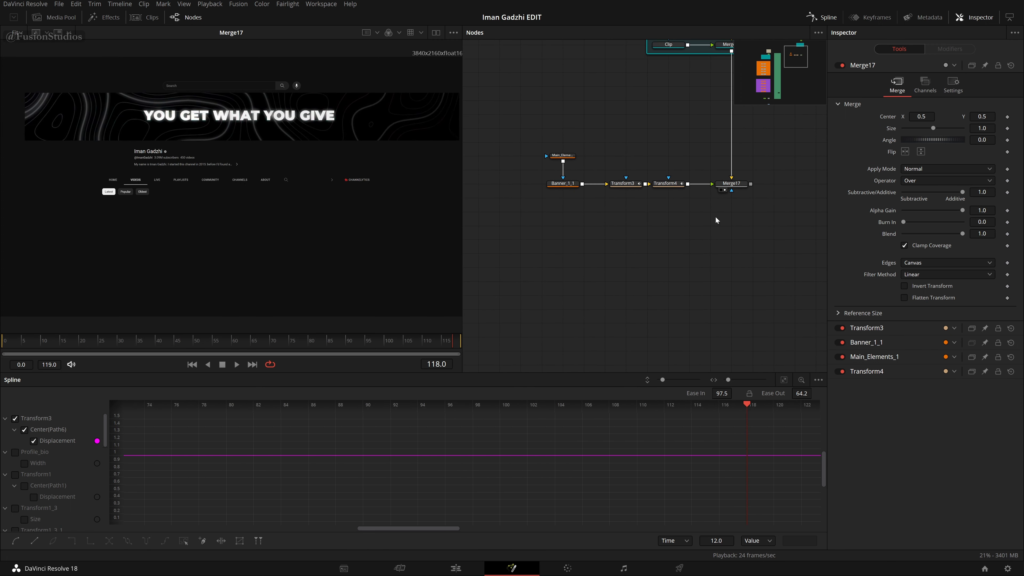
drag(759, 226, 544, 117)
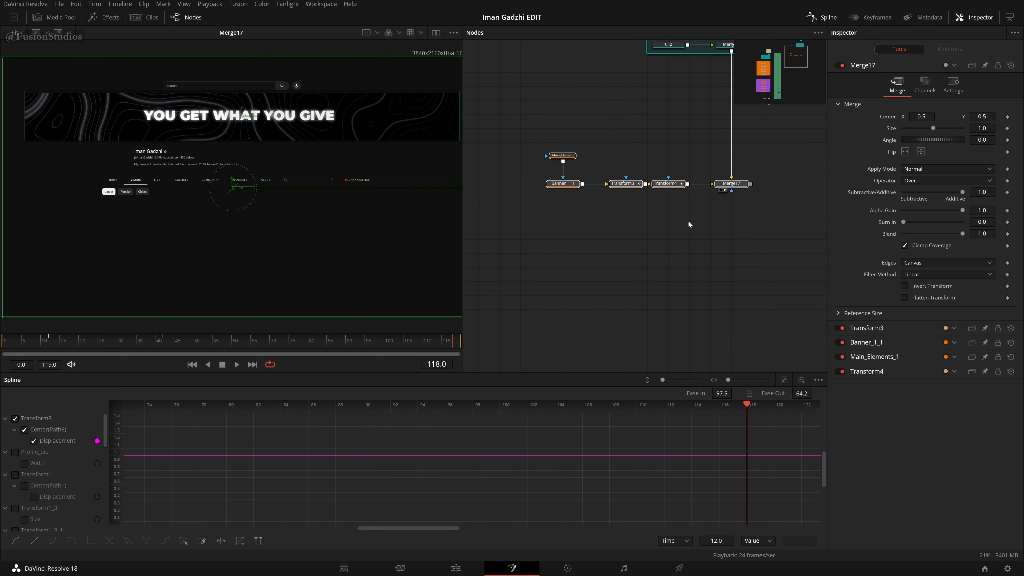
click(652, 252)
key(ctrl+v)
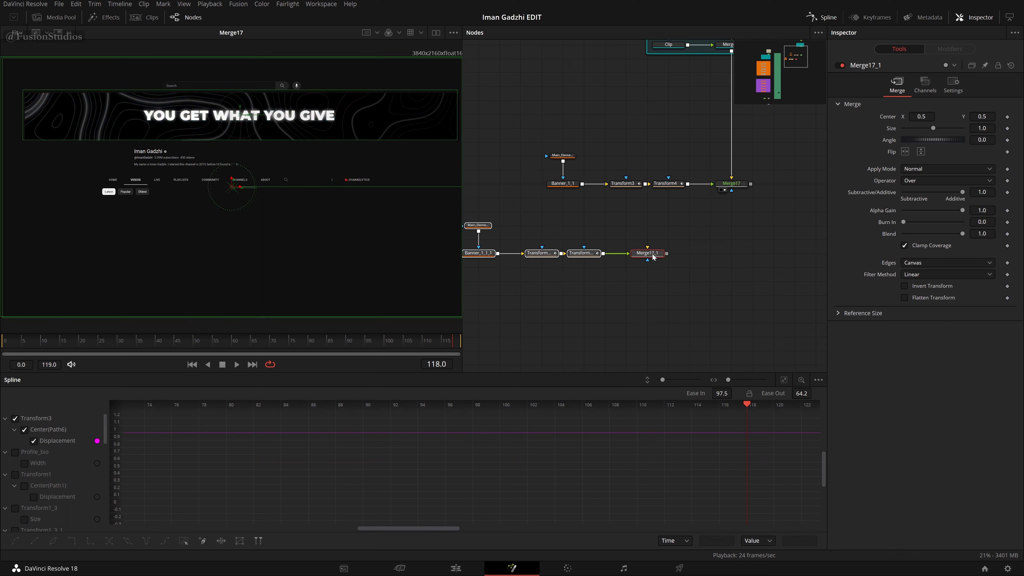
drag(652, 257, 736, 257)
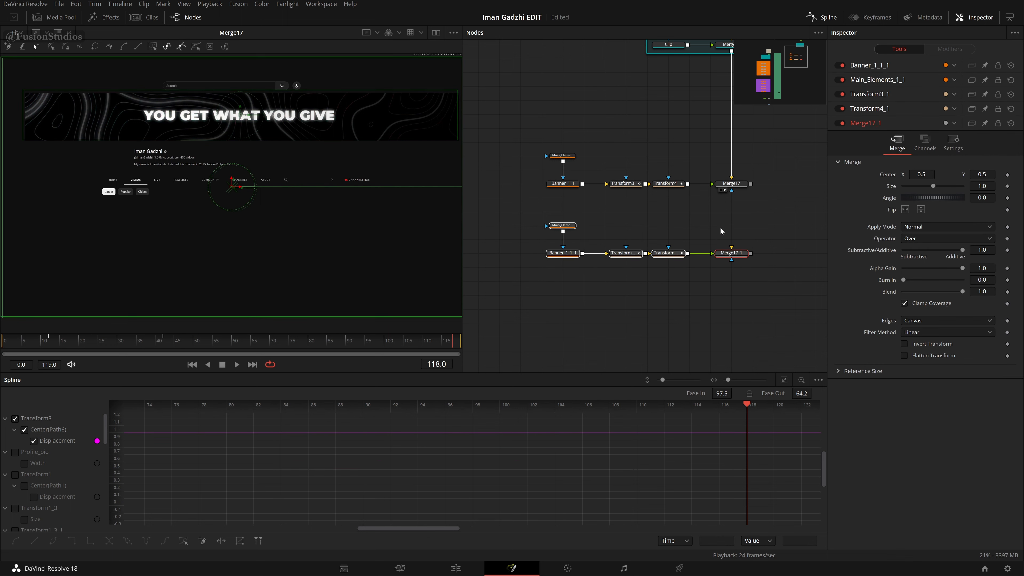
drag(750, 183, 732, 248)
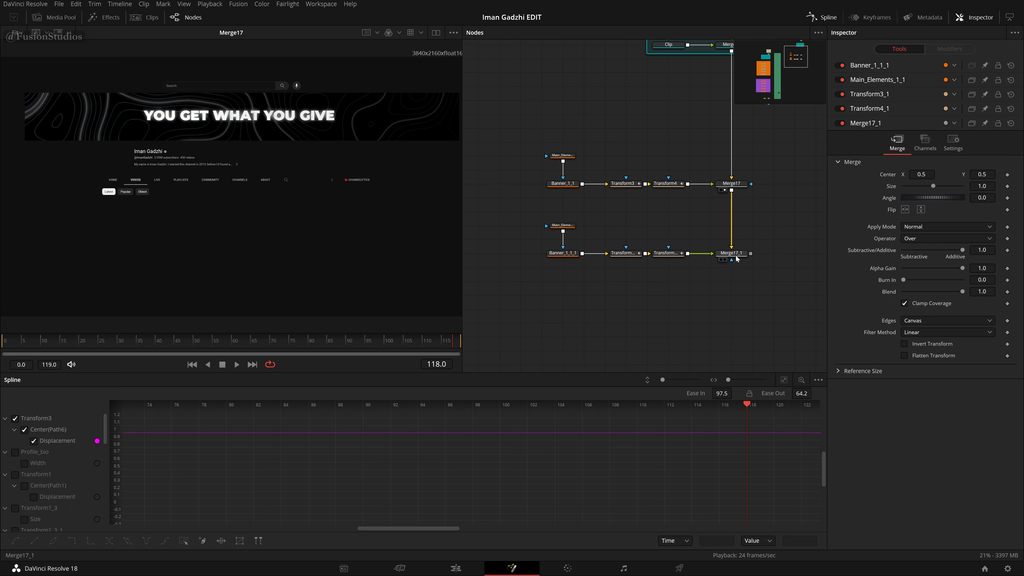
scroll(686, 213, down, 3)
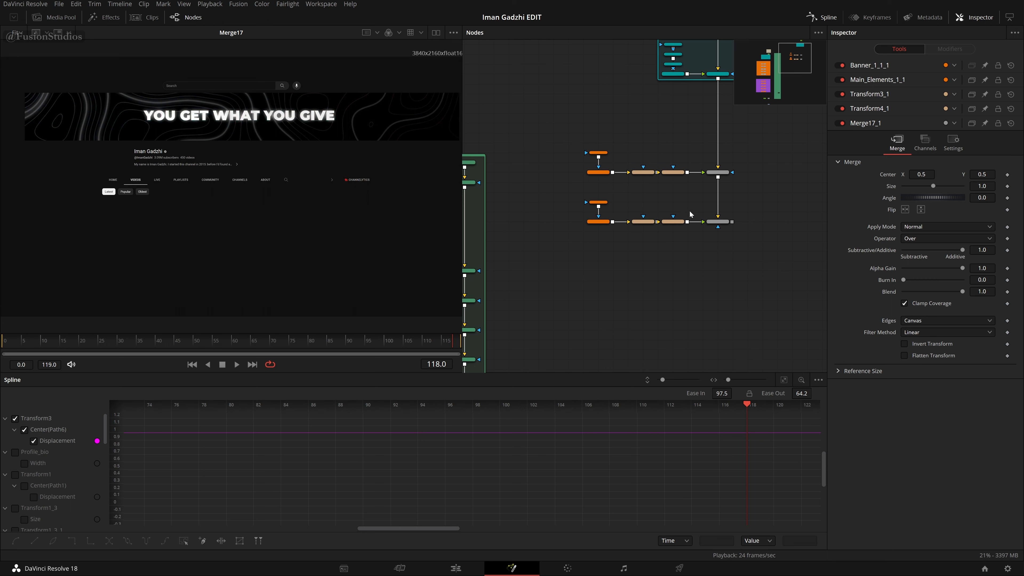
scroll(688, 213, up, 2)
drag(689, 194, 667, 236)
drag(499, 139, 760, 222)
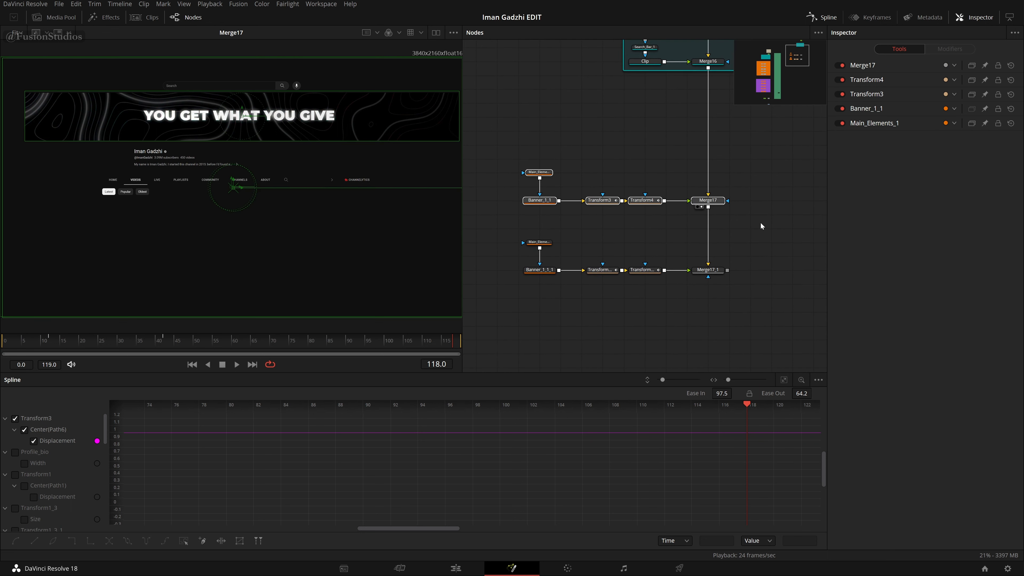
drag(521, 230, 789, 299)
drag(758, 232, 525, 148)
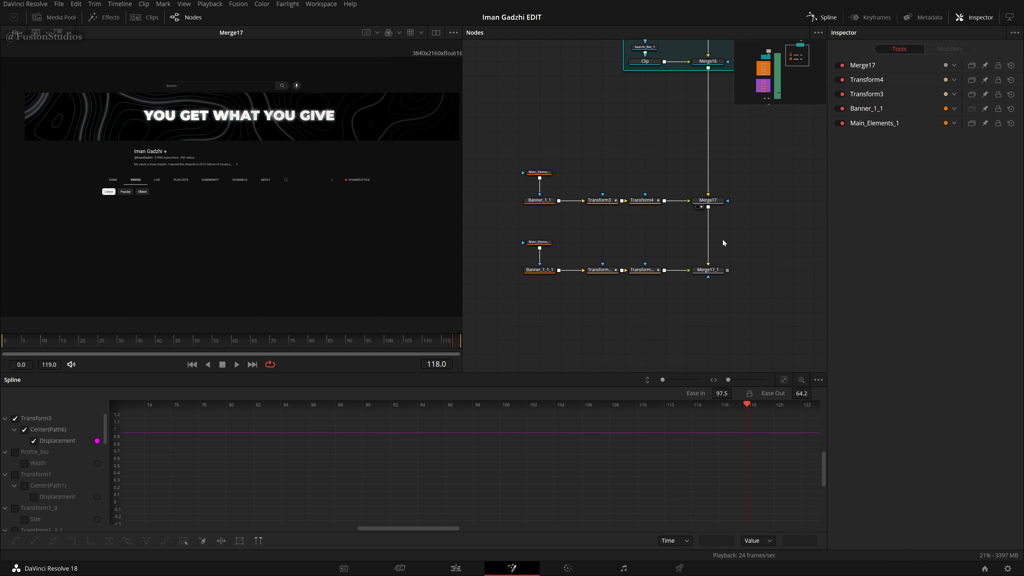
Step: Delete the rectangle mask Main_Elements_1_1 from the duplicated banner branch
click(546, 244)
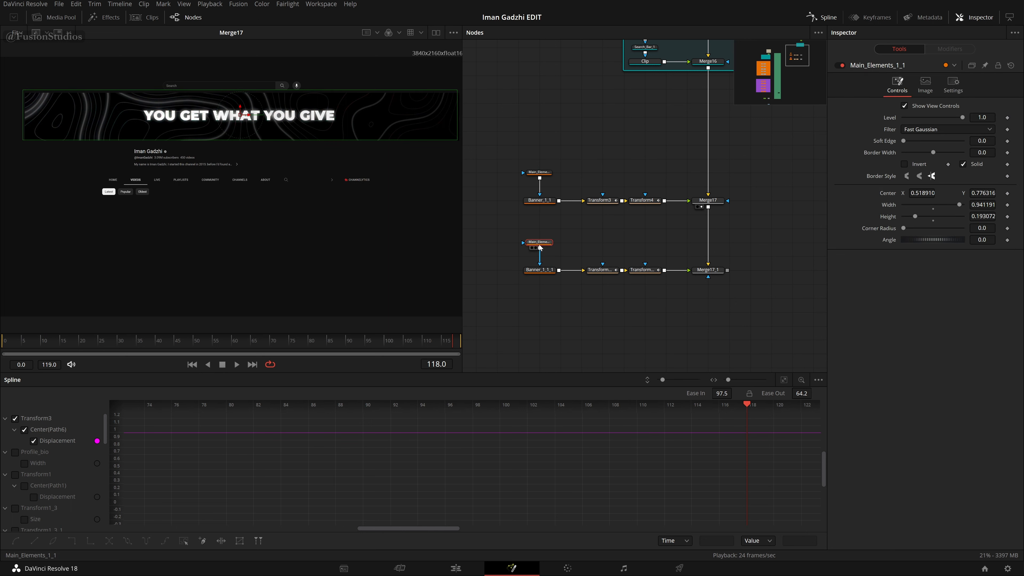
key(Delete)
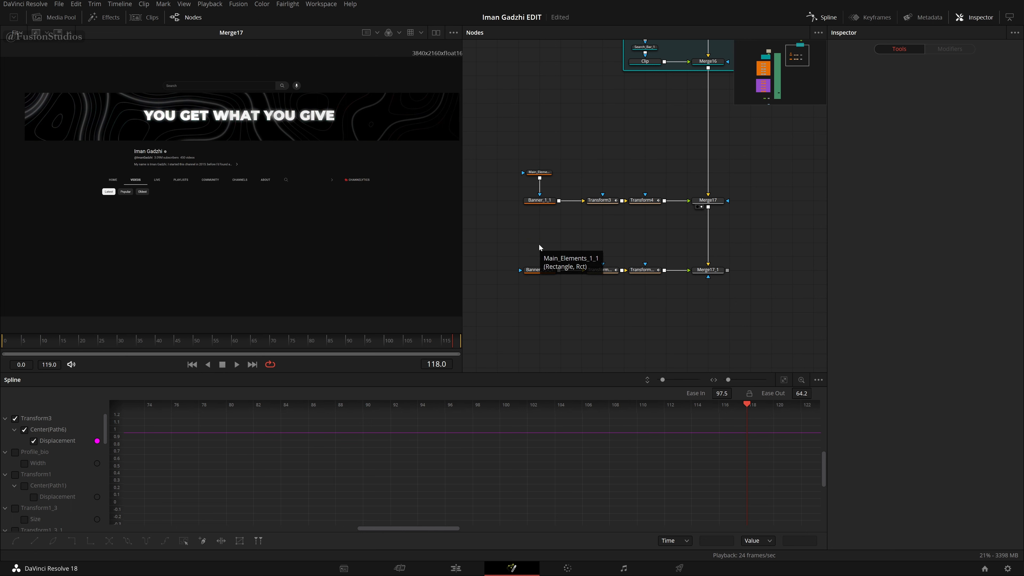
scroll(539, 247, up, 2)
scroll(681, 207, down, 2)
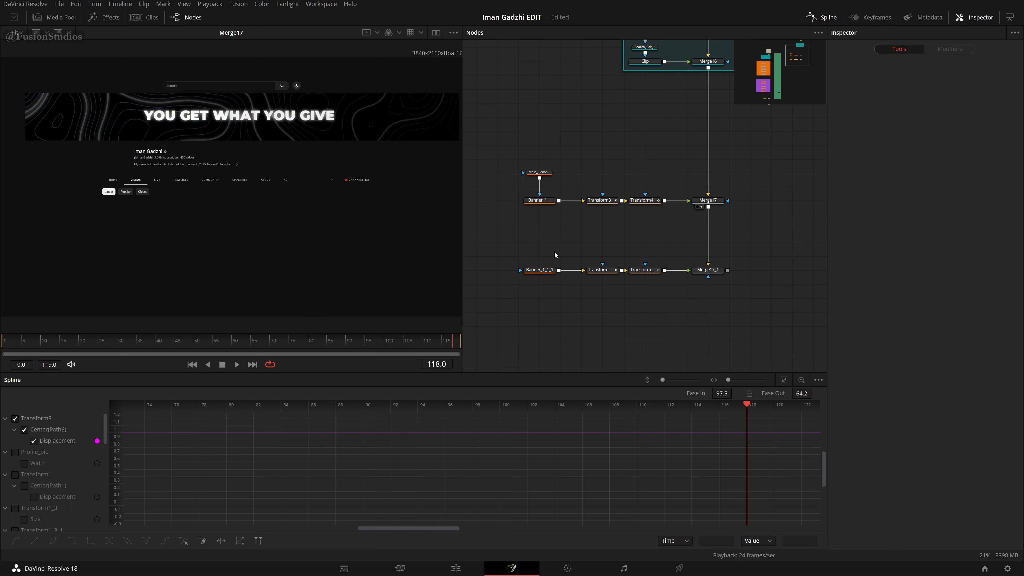
Step: Add an Ellipse mask above the duplicated banner branch and connect it to Banner_1_1_1's effect mask input
key(shift+space)
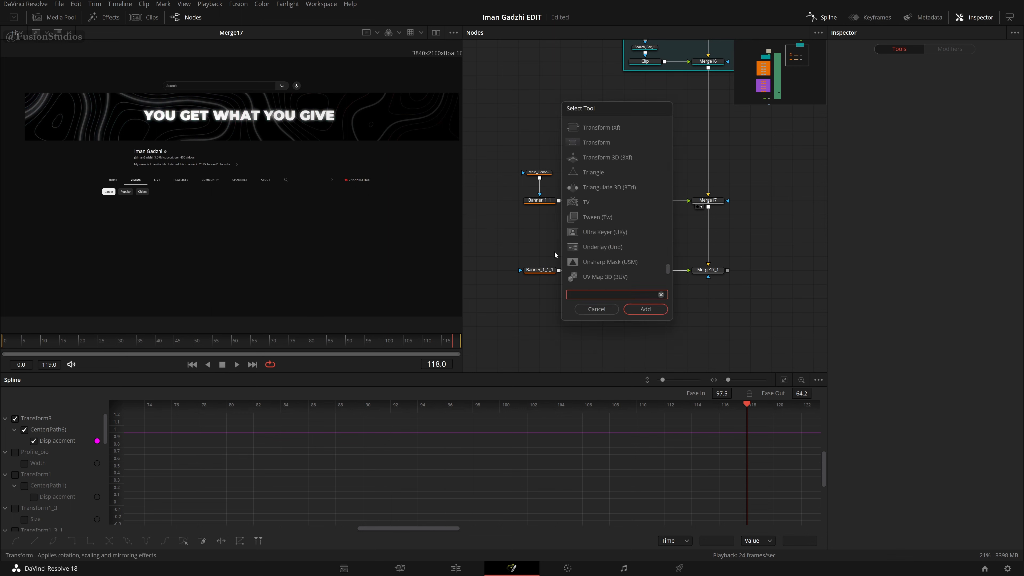
text(ell)
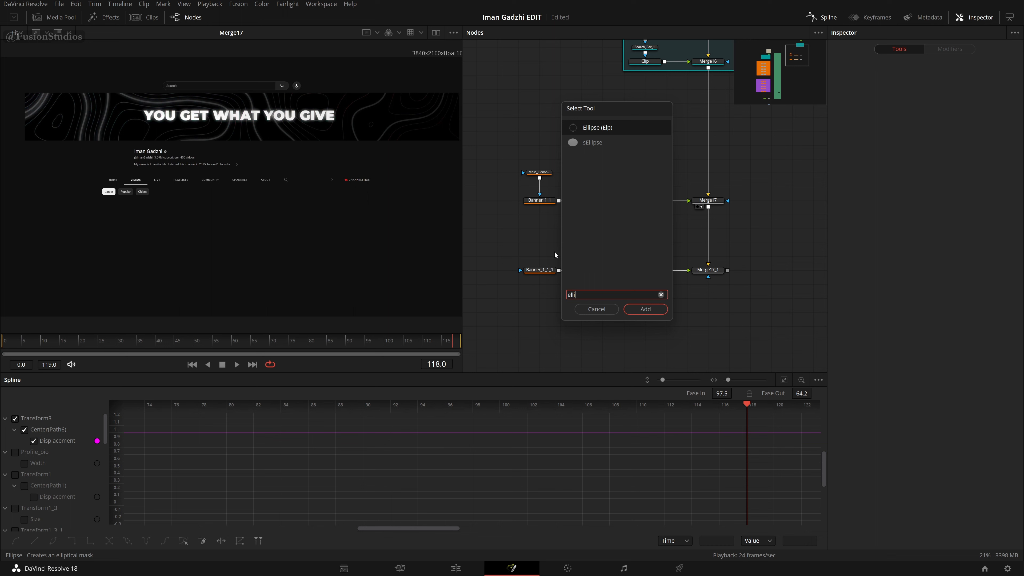
key(BackSpace)
key(Return)
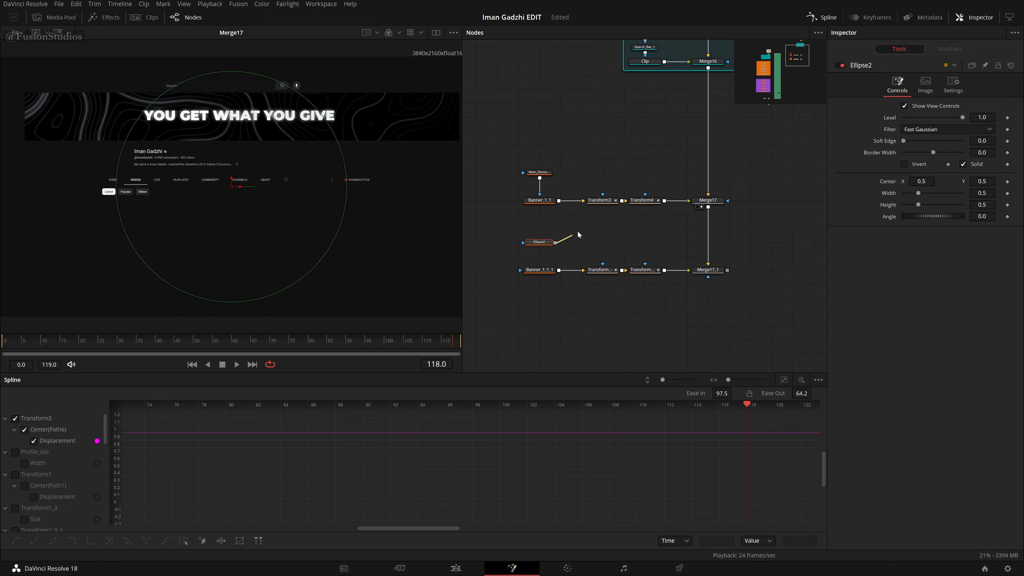
mouse_move(555, 242)
mouse_down()
mouse_move(545, 273)
mouse_move(549, 256)
mouse_up()
Step: Rename the Banner_1_1_1 node as "Profile pic"
scroll(555, 264, up, 2)
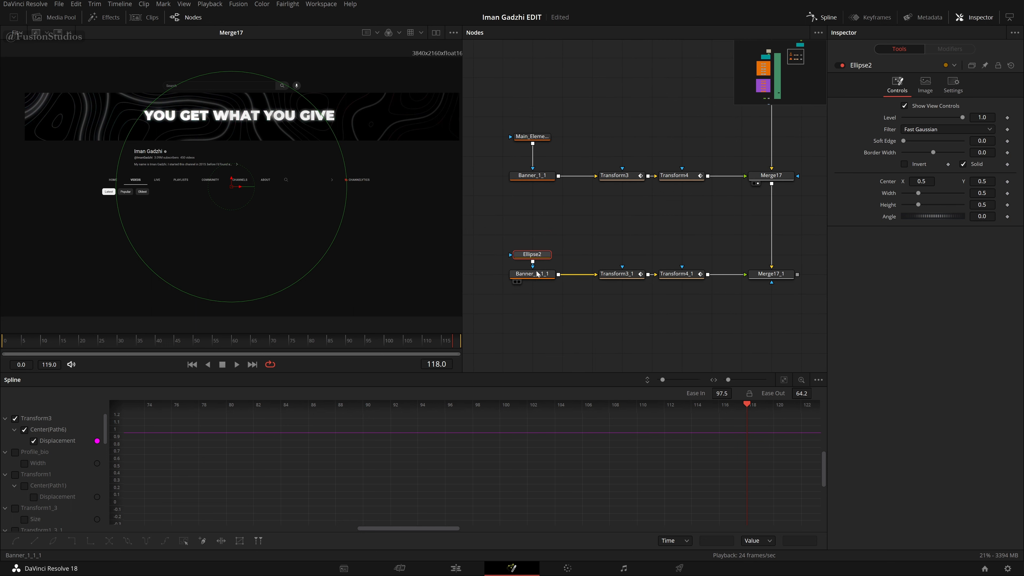
click(545, 271)
key(F2)
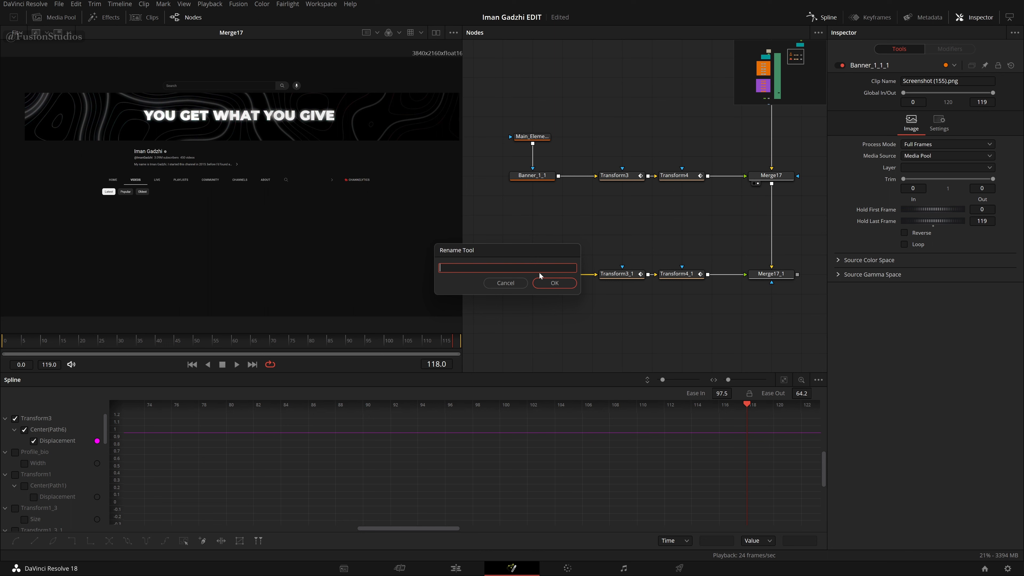
text(Profile pic)
key(Return)
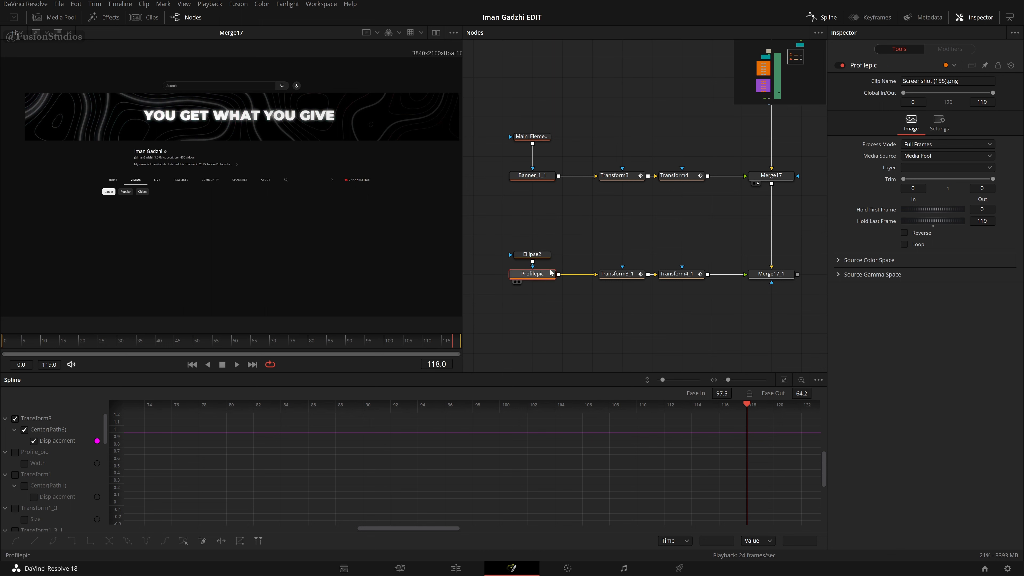
Step: Display Merge17_1 in the viewer and center the Ellipse2 mask on the channel's profile picture, at about X 0.248, Y 0.611
drag(613, 245, 573, 262)
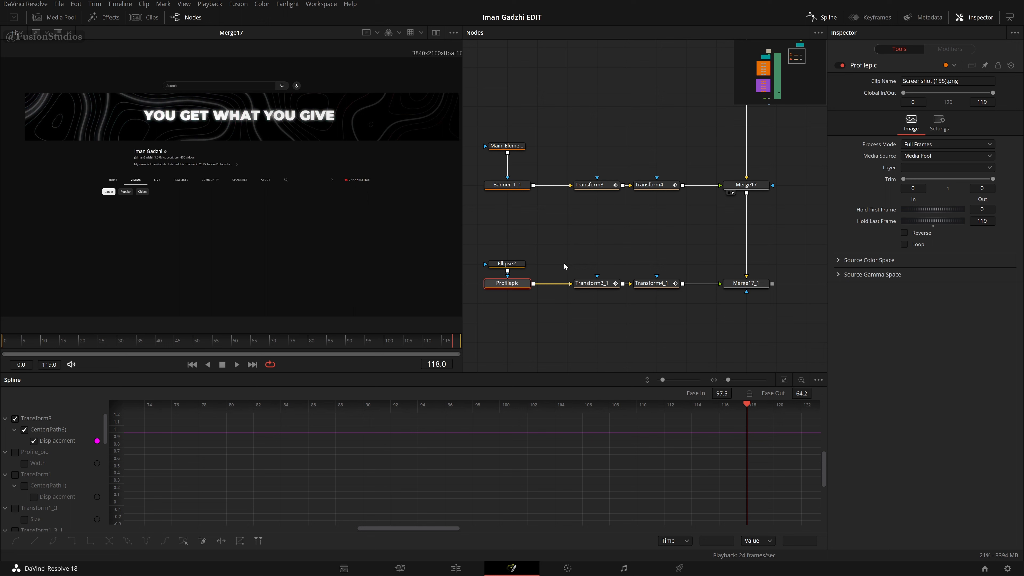
click(517, 266)
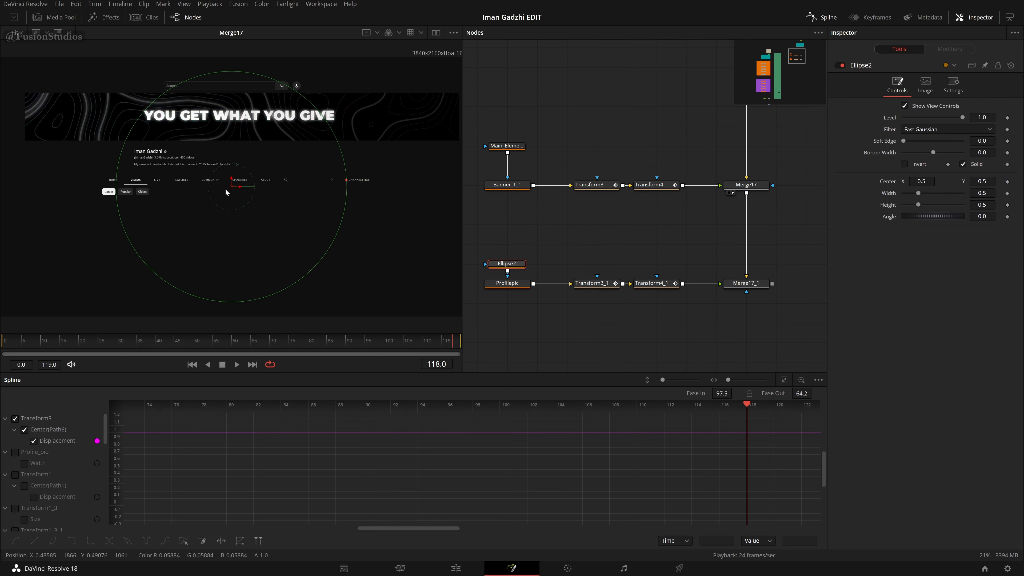
drag(226, 193, 141, 214)
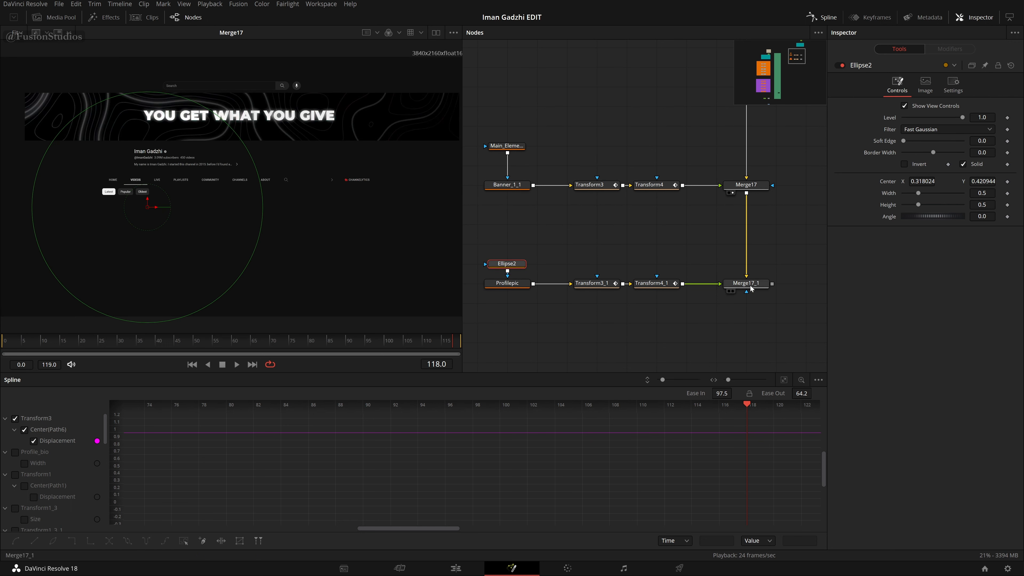
click(731, 291)
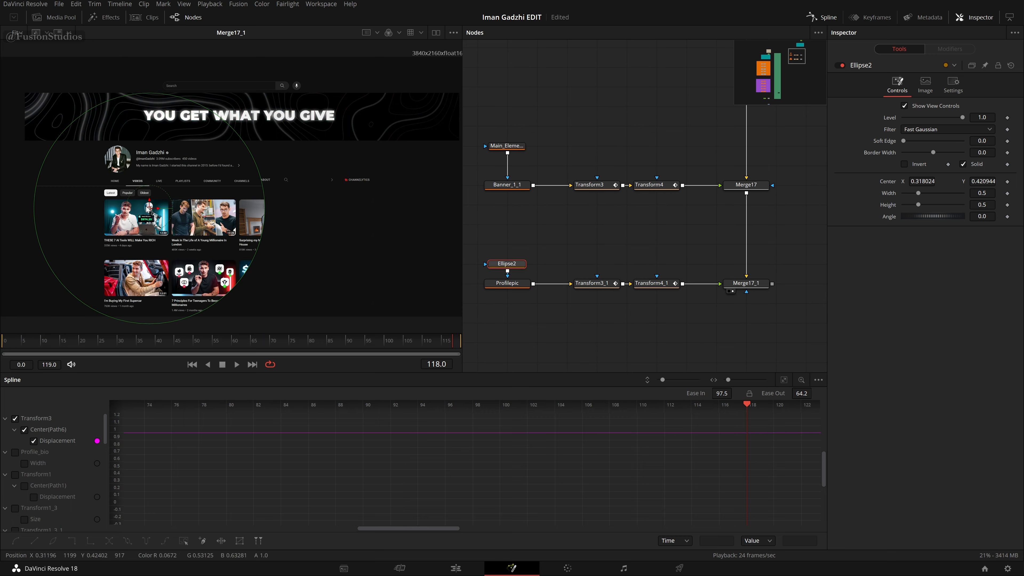
drag(149, 209, 117, 160)
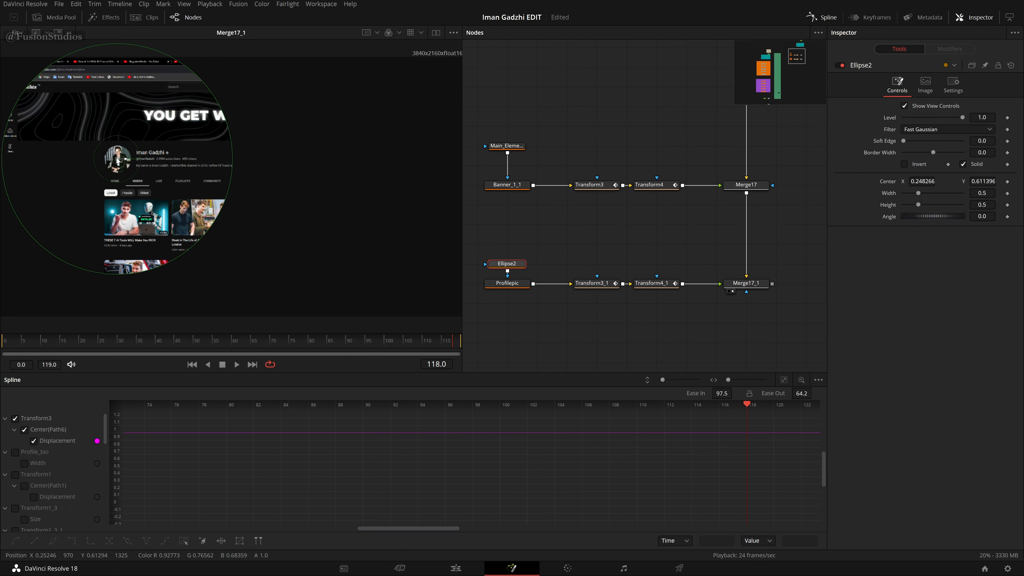
Step: Shrink Ellipse2 to about 0.058 wide and high, and fine-tune its center to about X 0.249, Y 0.611 around the profile picture
drag(190, 252, 126, 166)
scroll(125, 167, up, 5)
scroll(226, 242, up, 2)
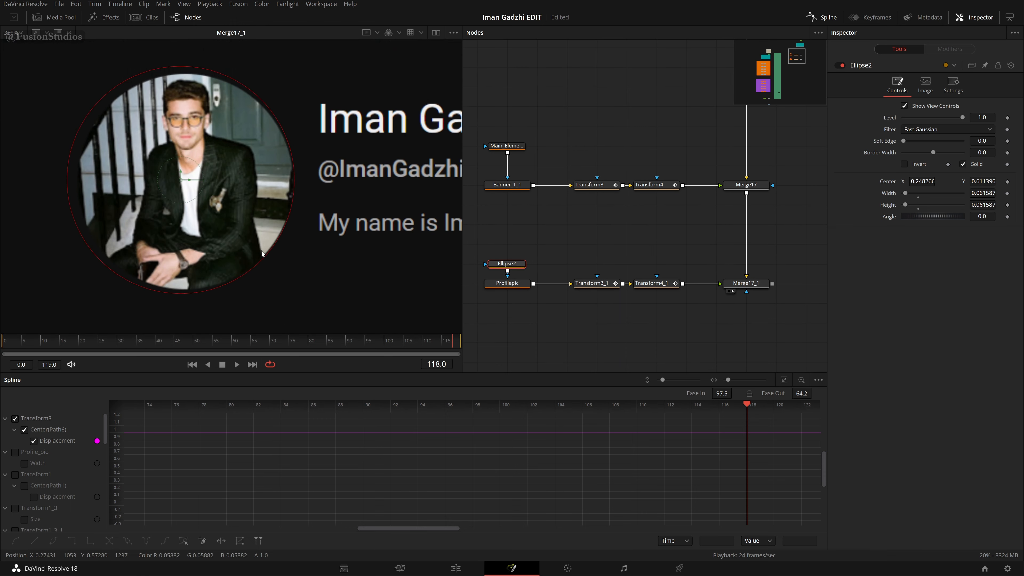
drag(180, 183, 183, 182)
drag(288, 228, 282, 225)
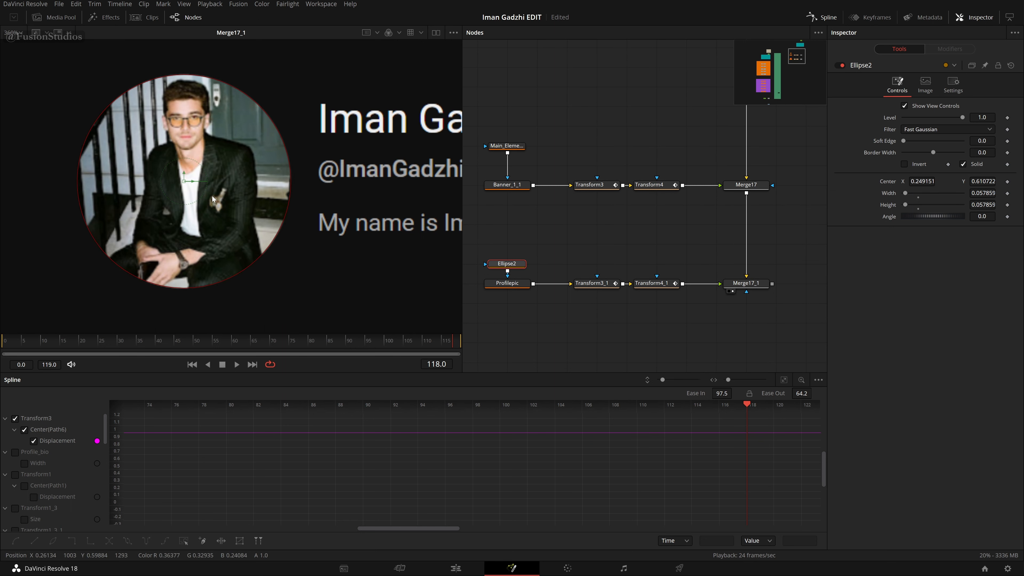
drag(184, 182, 185, 184)
mouse_move(276, 243)
mouse_down()
mouse_move(263, 244)
mouse_move(288, 253)
mouse_move(271, 245)
mouse_up()
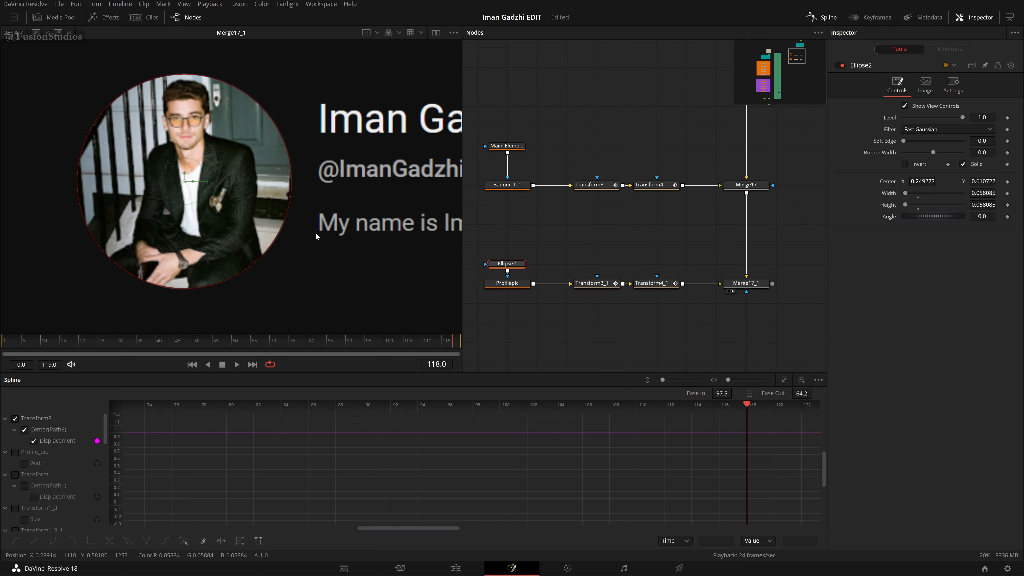
Step: Fit the whole frame in the viewer and play the animation to check the profile picture's motion
key(ctrl+f)
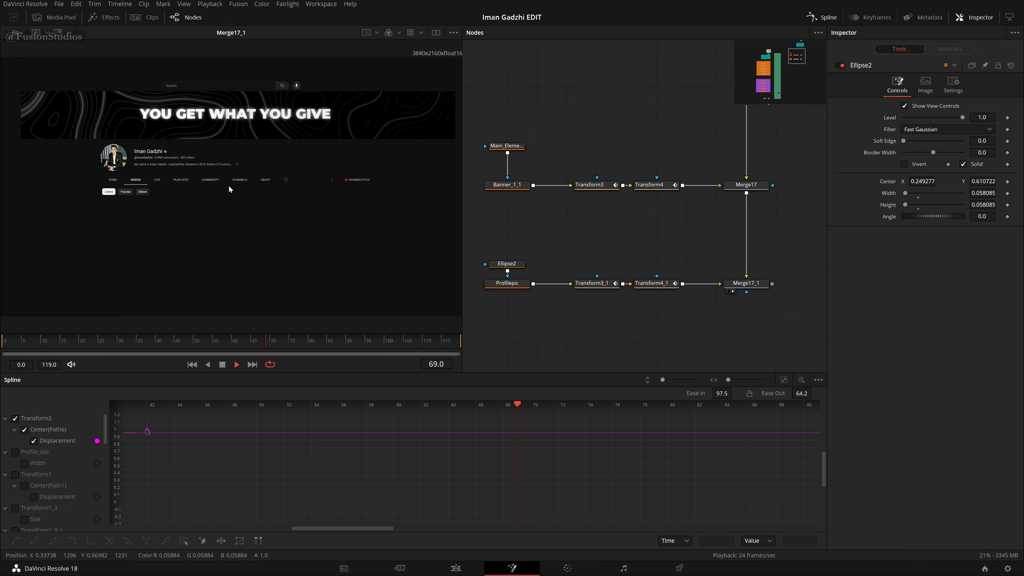
drag(657, 245, 585, 329)
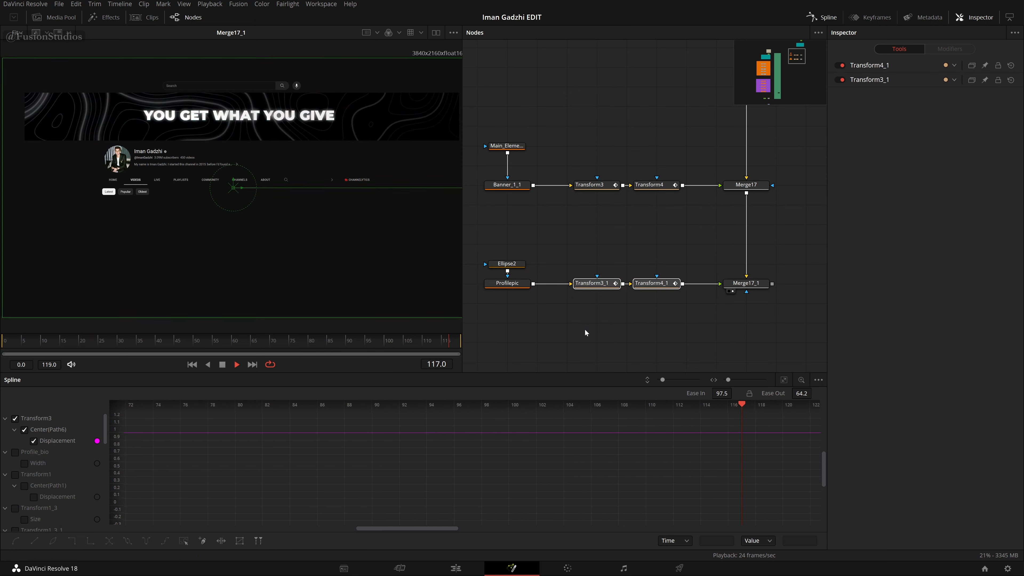
click(631, 246)
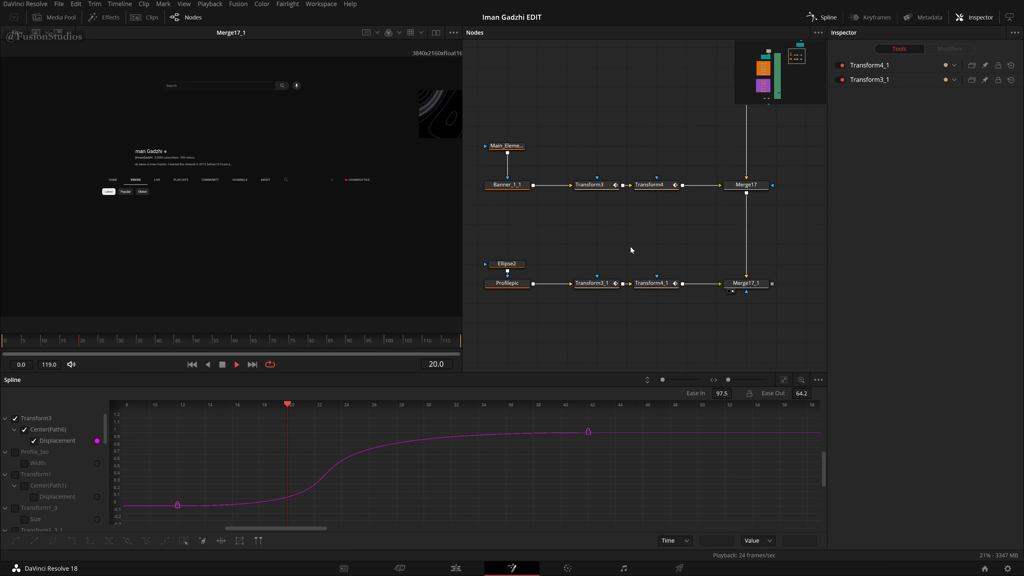
Step: Try deleting the end keyframe while Transform3's displacement curve is still displayed, play the result, and undo the deletion
click(594, 282)
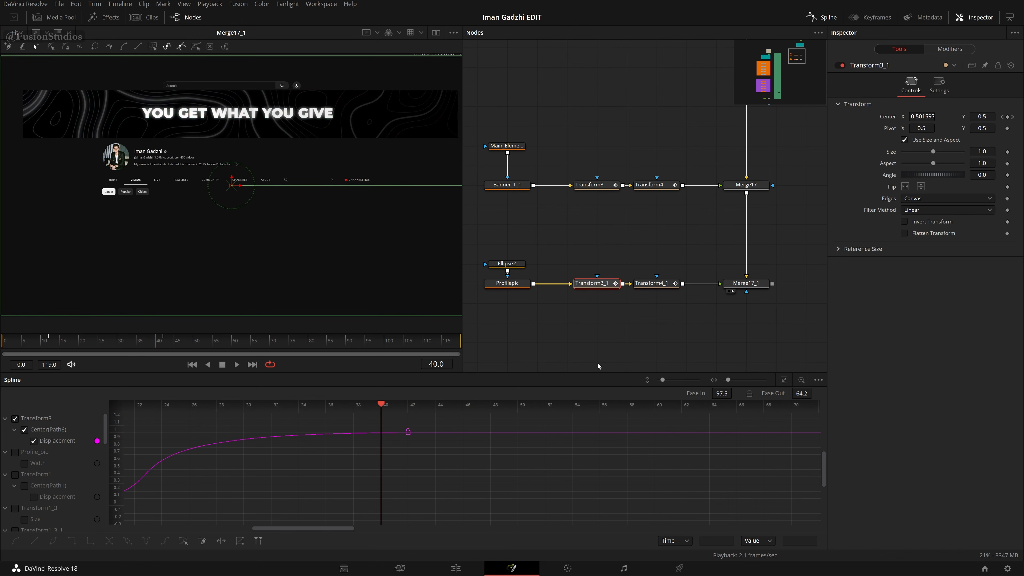
scroll(549, 357, down, 5)
scroll(464, 459, down, 3)
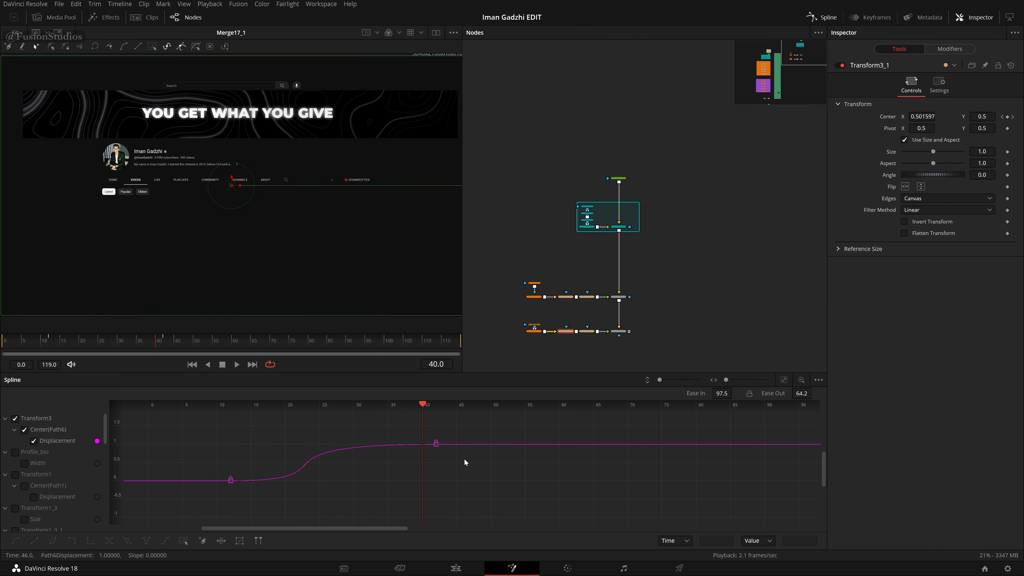
drag(586, 490, 216, 420)
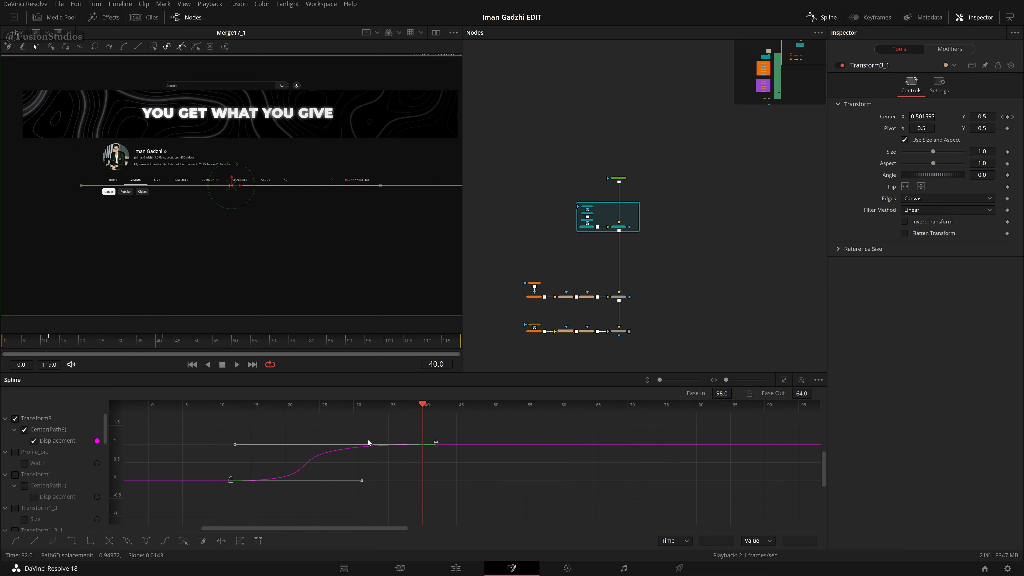
key(Delete)
scroll(434, 443, up, 2)
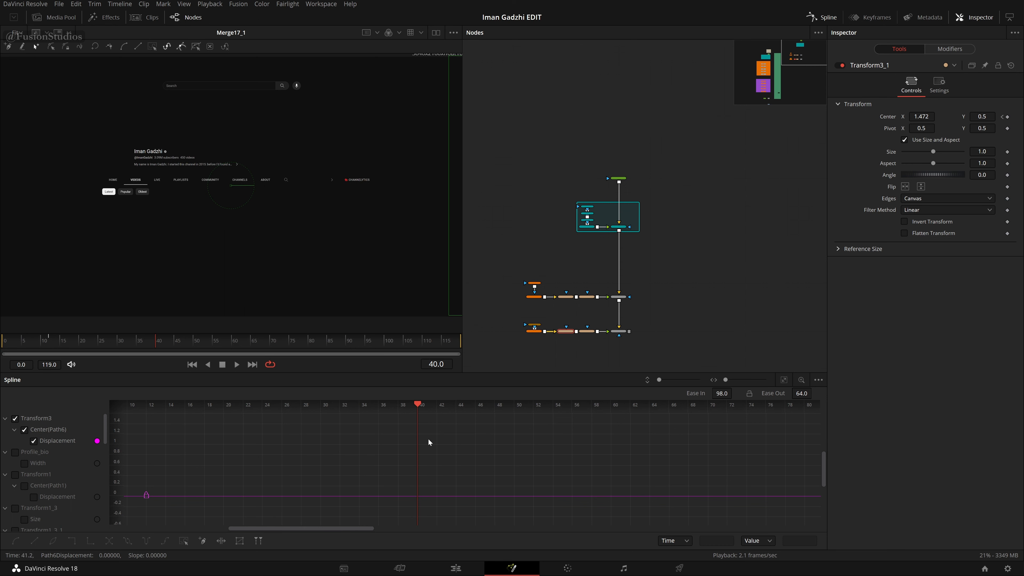
scroll(568, 353, up, 4)
key(space)
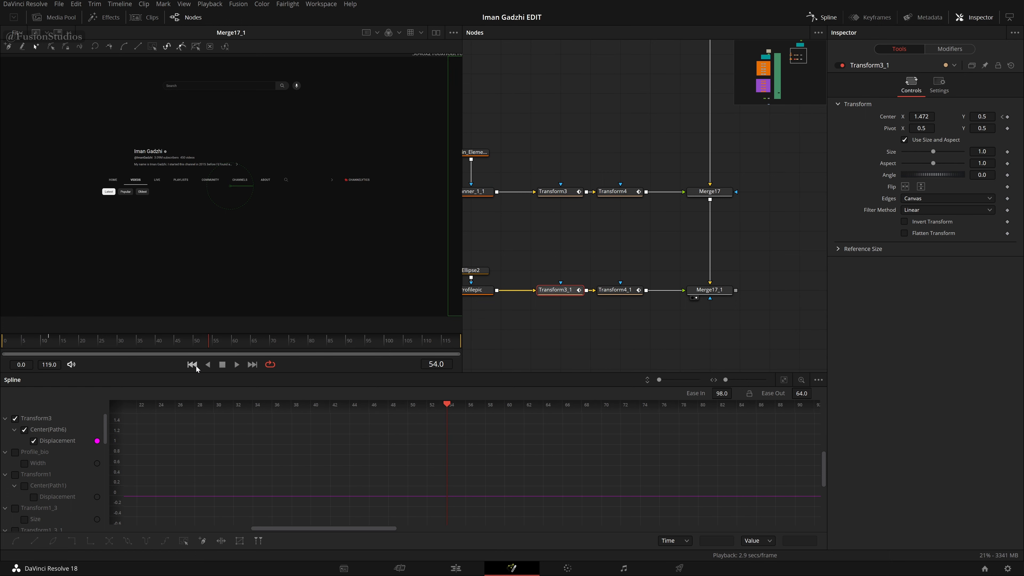
key(space)
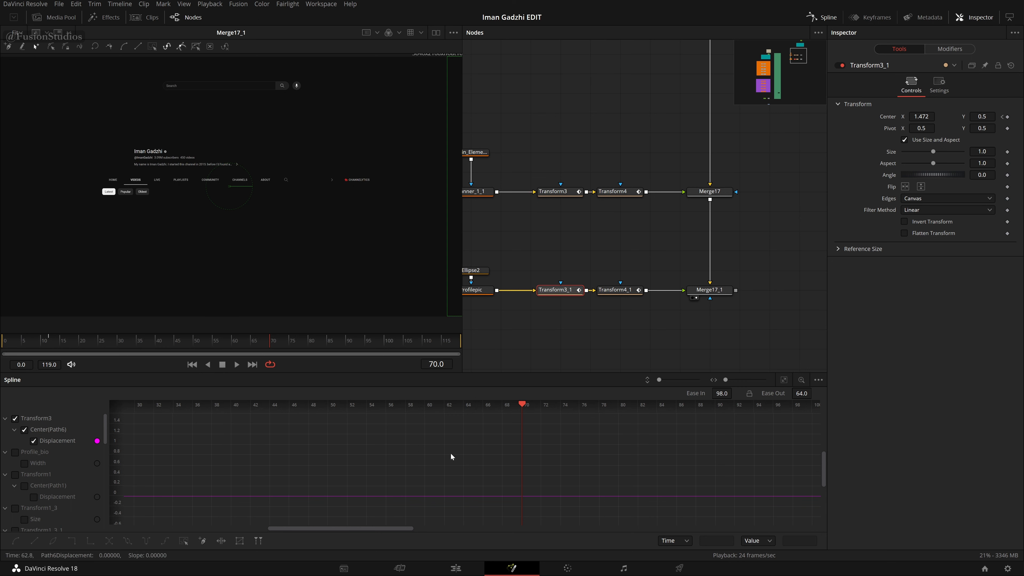
key(ctrl+z)
Step: Hide Transform3's curve in the spline editor and delete the end keyframe of Transform3_1's Center displacement
drag(328, 485, 582, 455)
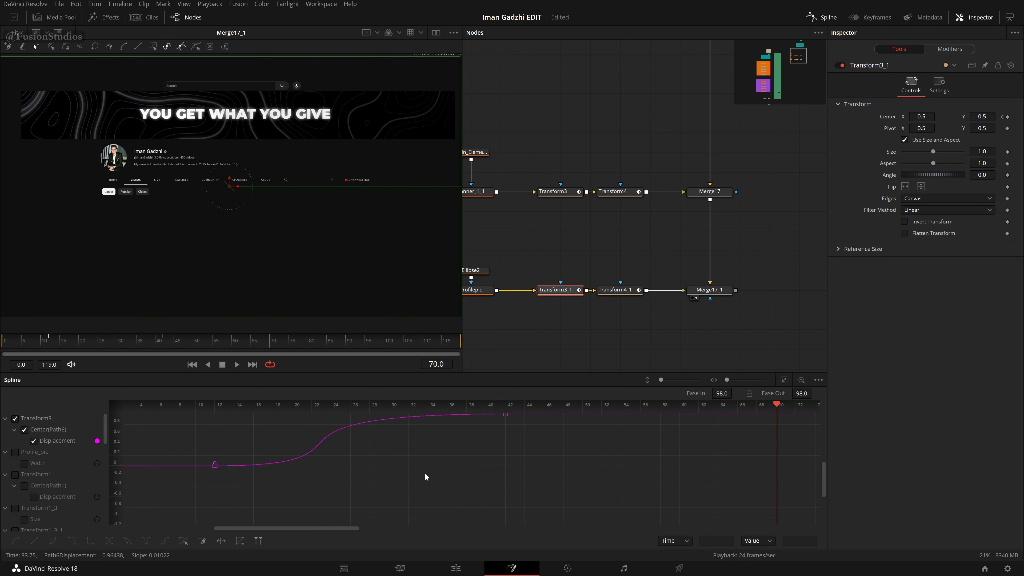
click(14, 419)
scroll(12, 460, down, 5)
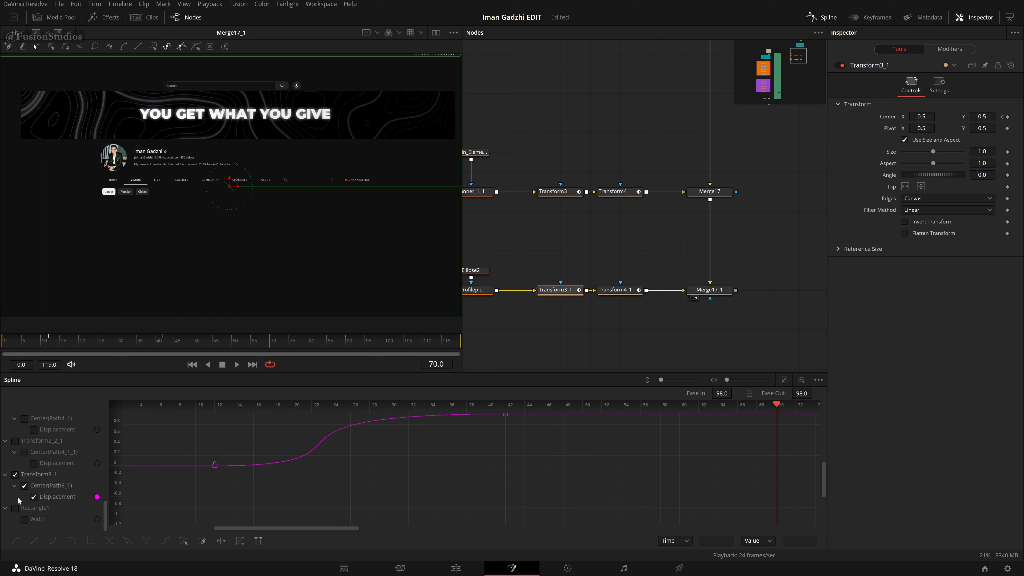
drag(456, 474, 497, 499)
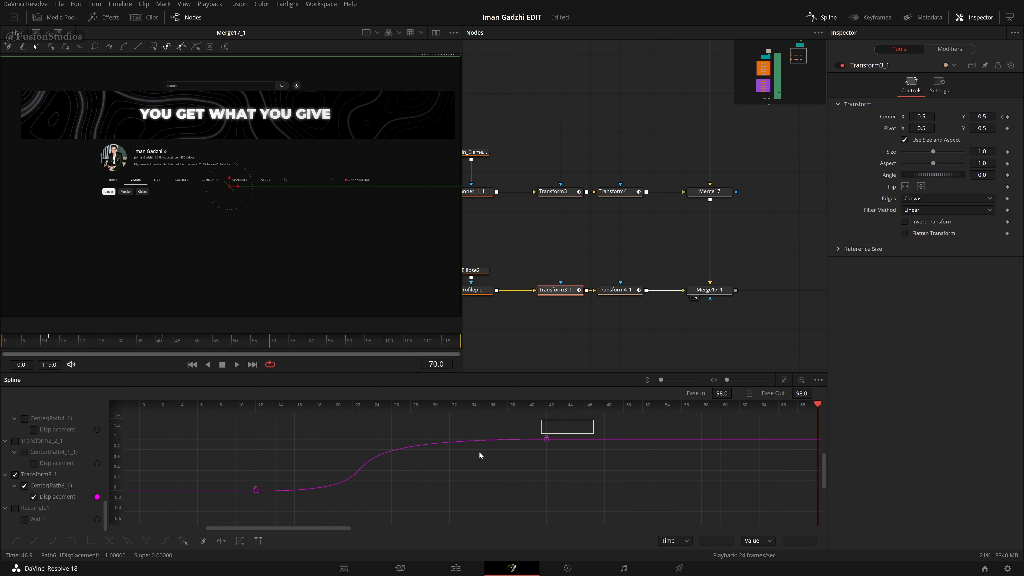
key(Delete)
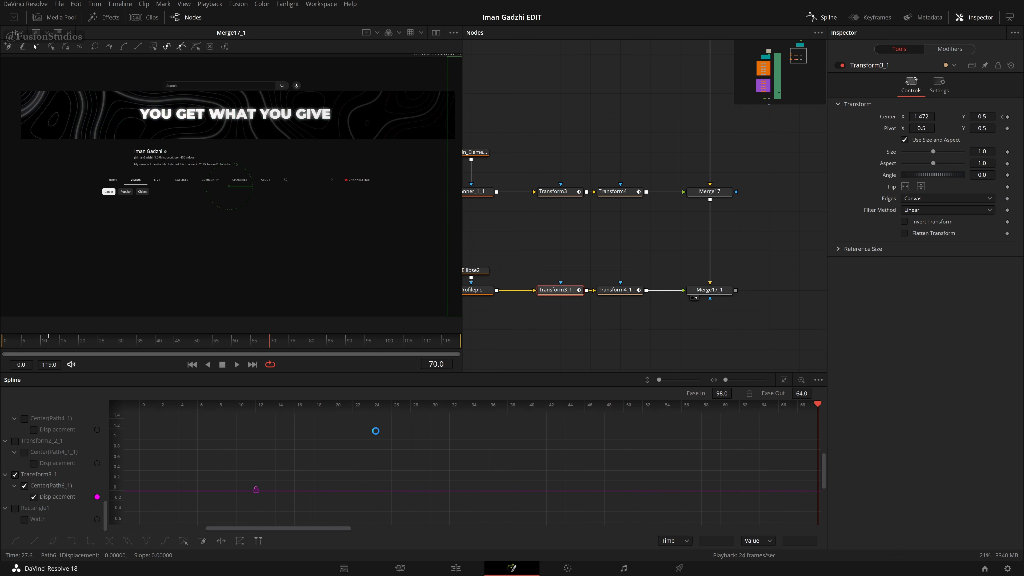
Step: Go to Transform3_1's remaining Center keyframe at frame 12 and set its Center X to 0.5
click(1002, 116)
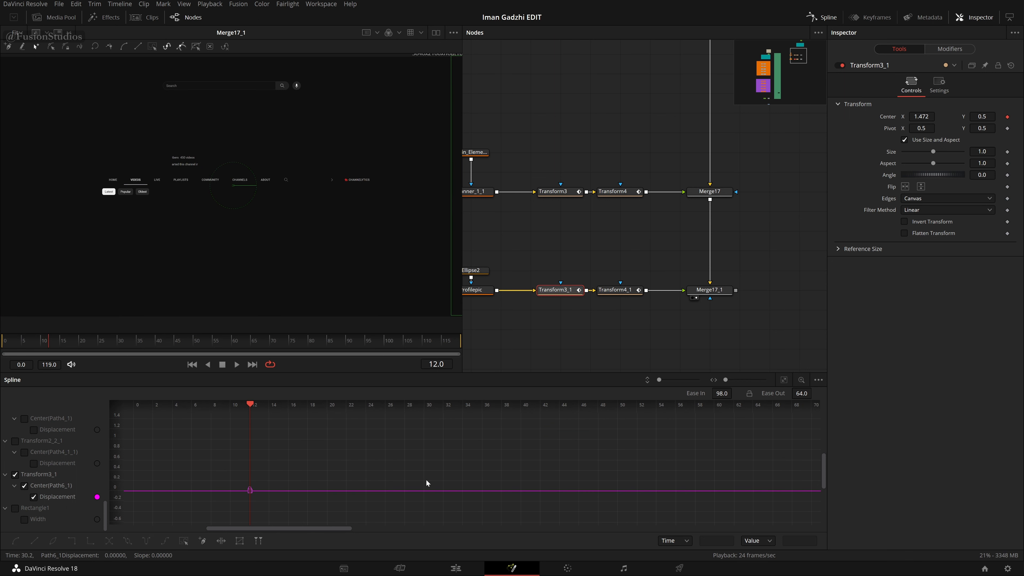
drag(438, 458, 134, 503)
click(228, 489)
double_click(921, 117)
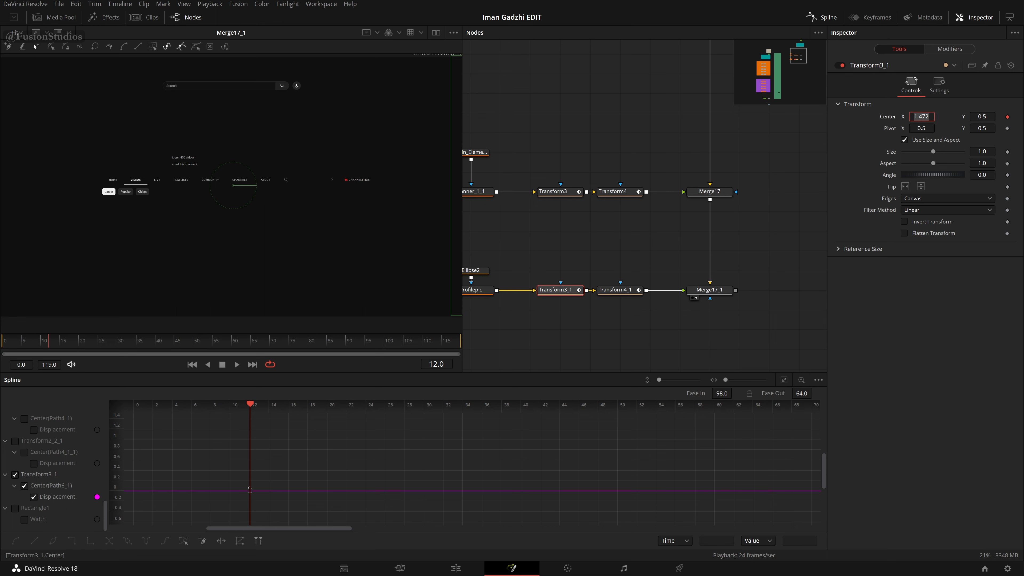
text(.5)
key(Return)
click(464, 206)
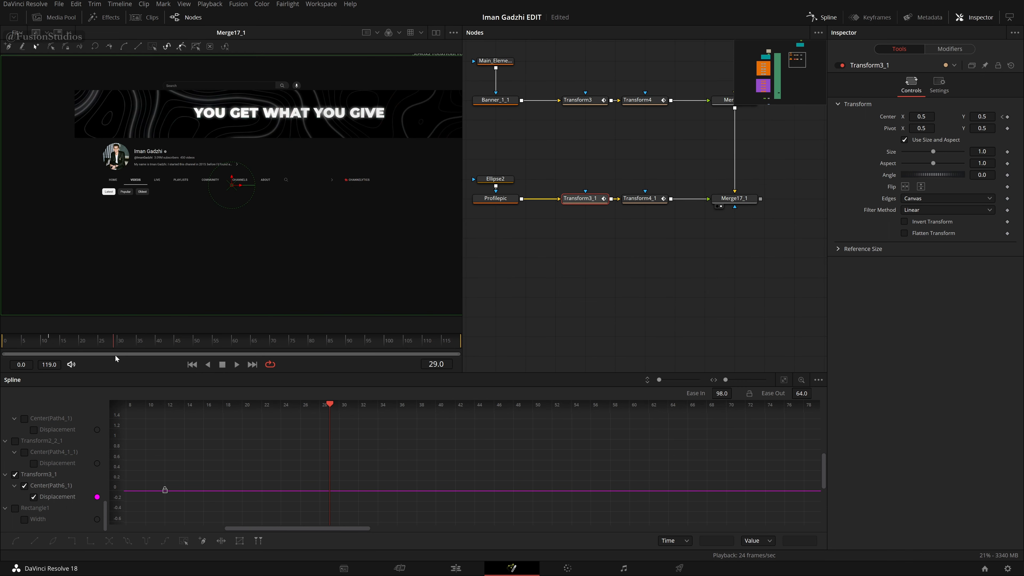
Step: Keyframe Transform3_1's Size at 1.0 on frames 33 and 56, and step between the two keyframes
drag(115, 354, 129, 355)
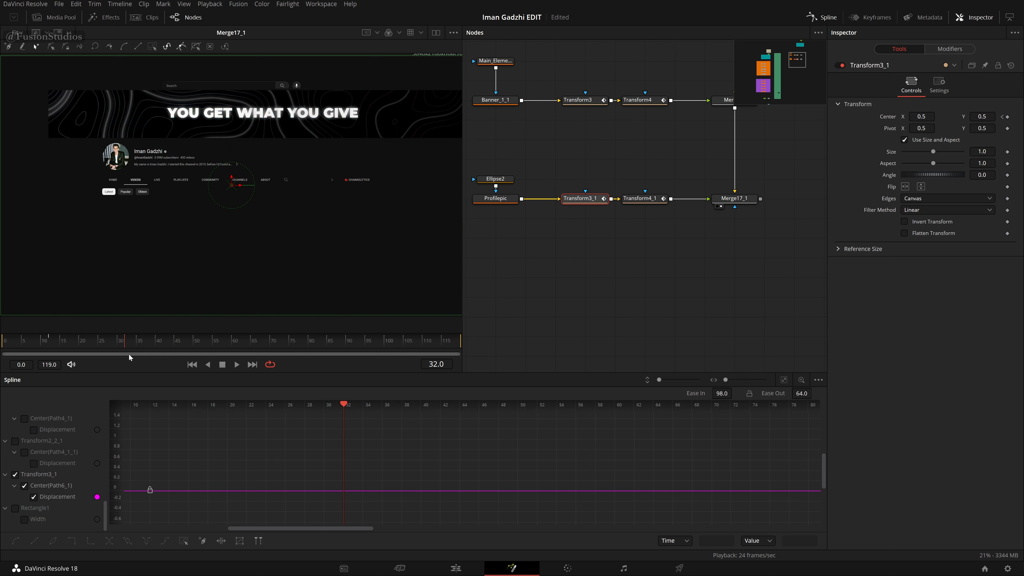
click(1008, 152)
click(161, 347)
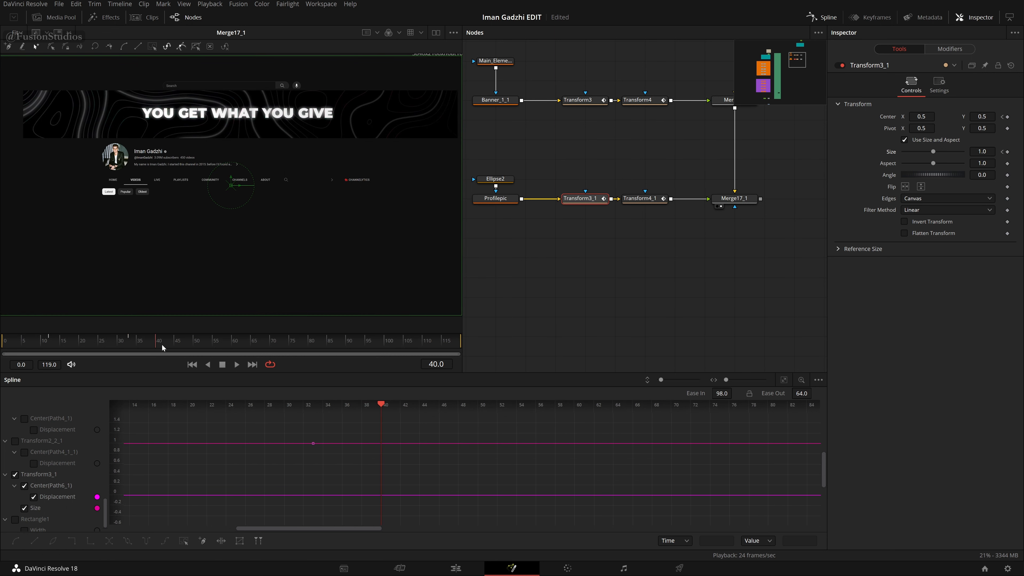
drag(162, 347, 216, 348)
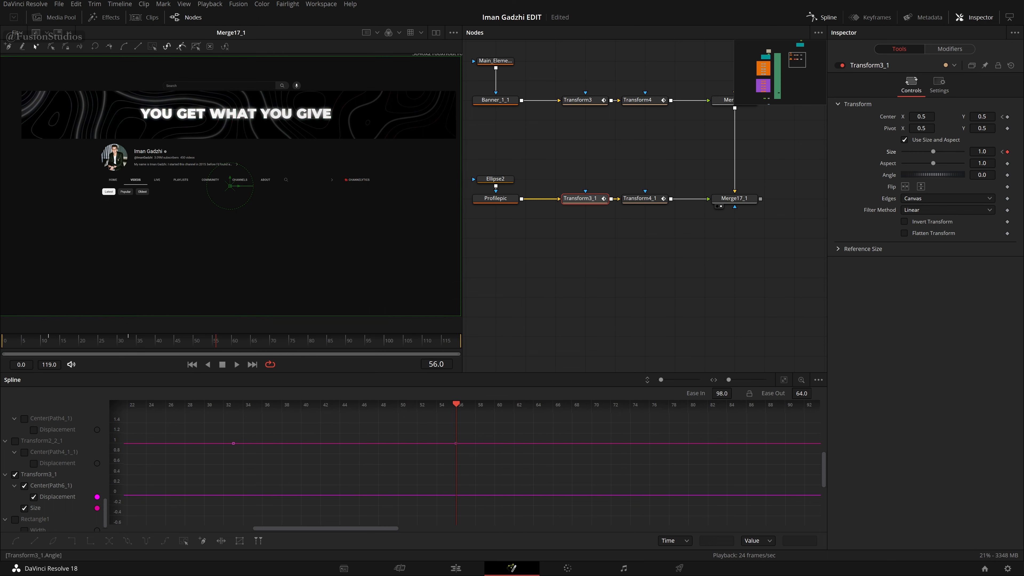
click(1002, 152)
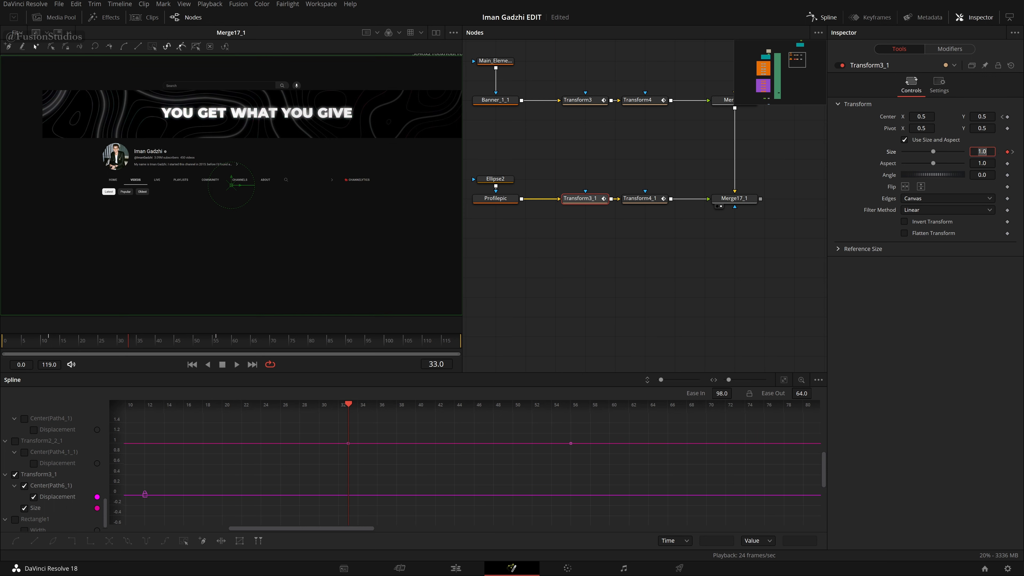
click(1013, 152)
click(1003, 152)
click(1013, 152)
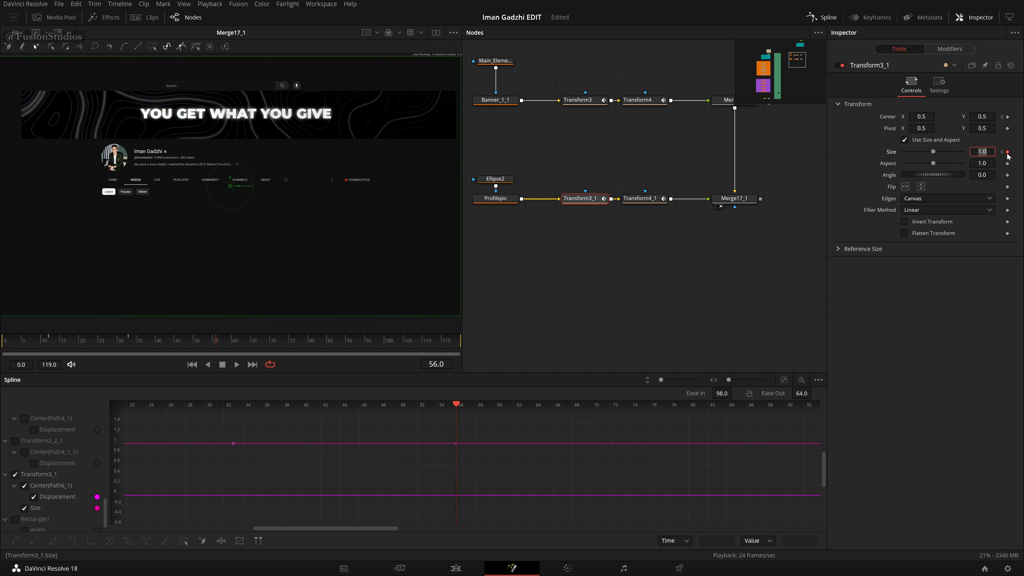
Step: Go to the frame 33 Size keyframe of Transform3_1 and set its Size to 0.001
click(1002, 152)
click(1013, 152)
click(1002, 152)
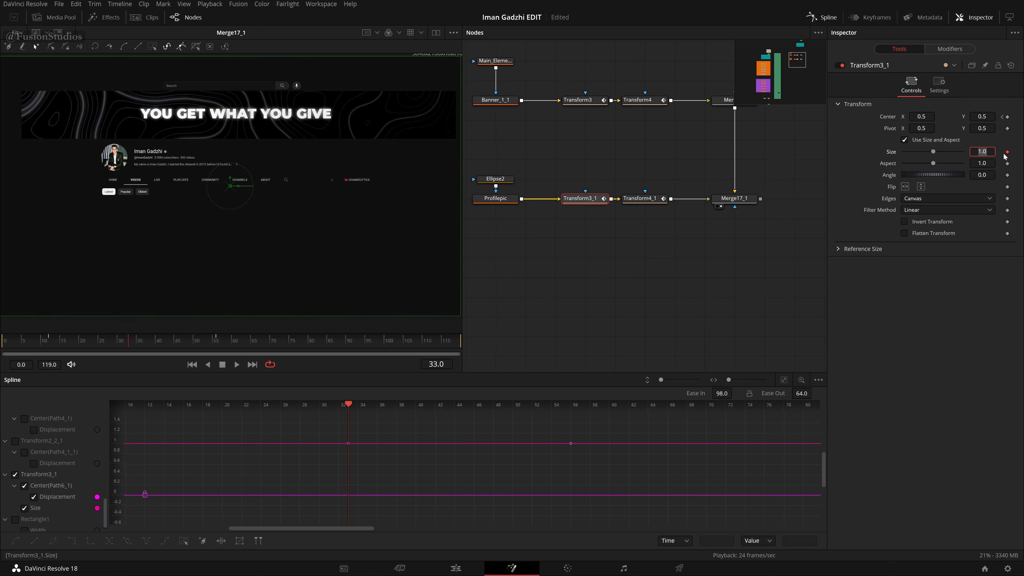
drag(933, 152, 903, 151)
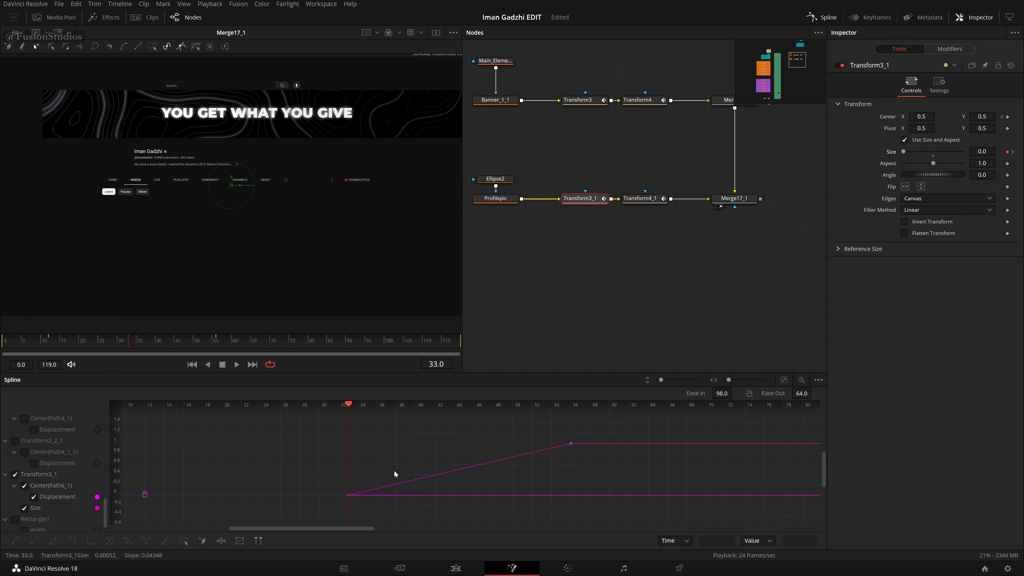
drag(981, 151, 939, 157)
Step: Go to Transform3_1's leftover Center keyframe at frame 12 and remove the Center animation
scroll(49, 494, up, 5)
scroll(49, 494, down, 5)
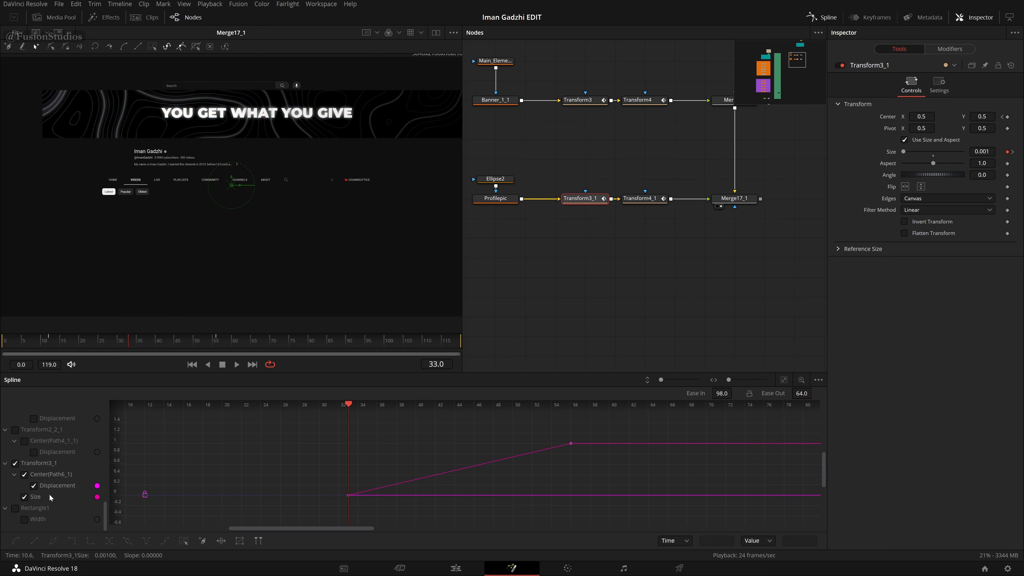
click(24, 475)
click(1002, 118)
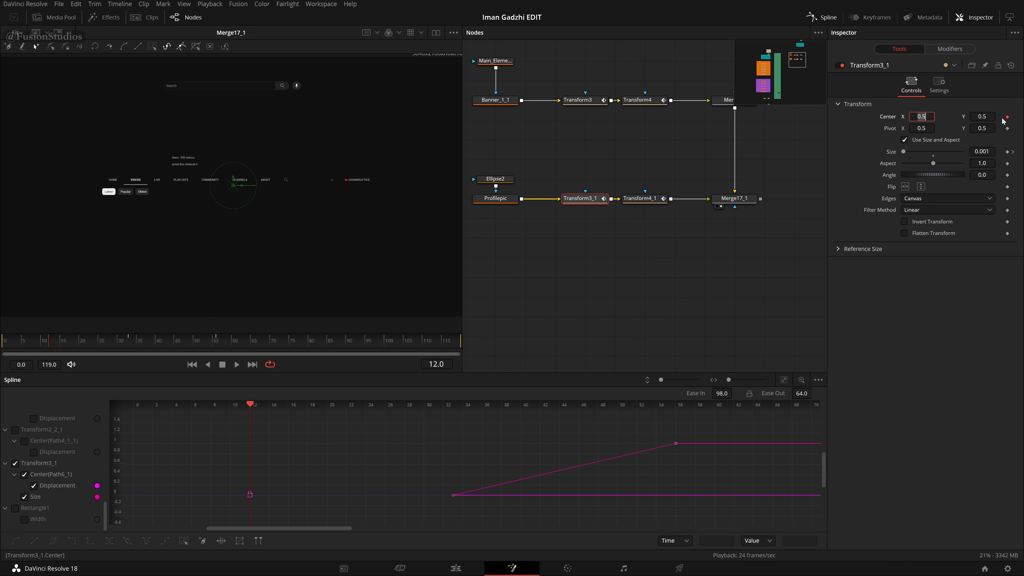
click(1007, 118)
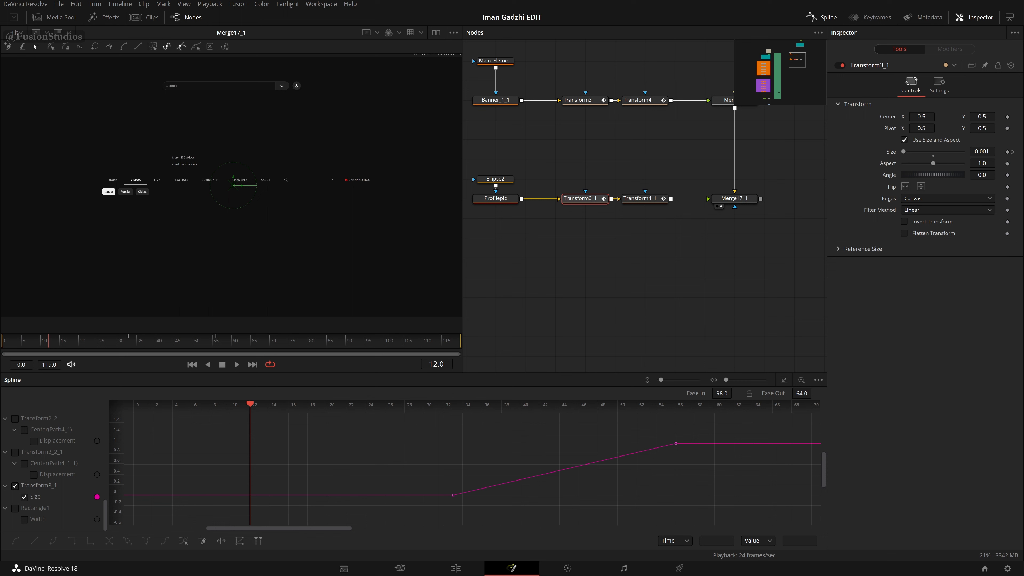
Step: Fit Transform3_1's Size curve in the spline editor, select both of its keyframes and smooth them
drag(754, 490, 529, 479)
scroll(528, 475, down, 5)
scroll(529, 475, up, 5)
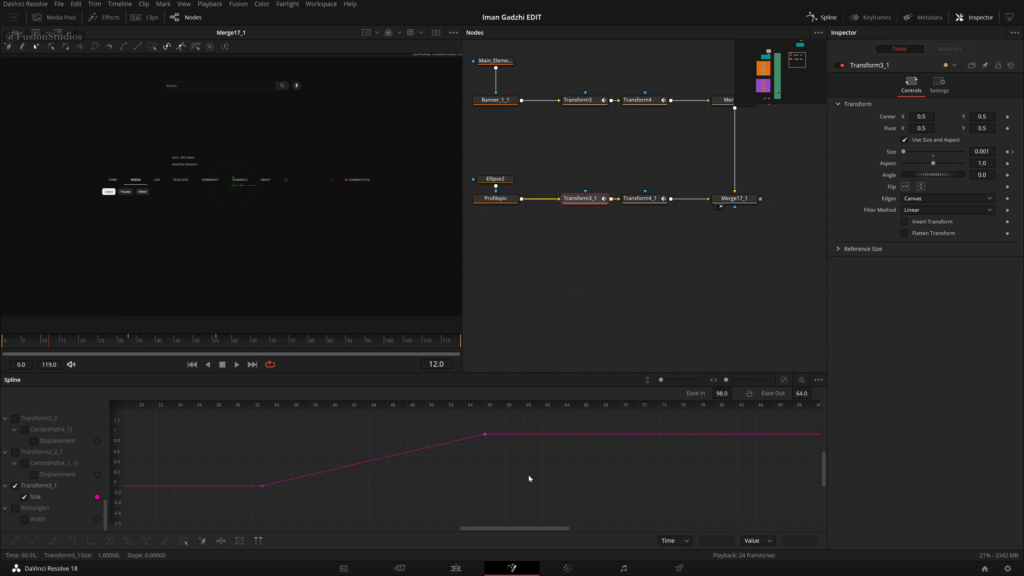
scroll(528, 475, down, 5)
scroll(529, 475, up, 3)
scroll(528, 475, down, 1)
scroll(529, 479, up, 4)
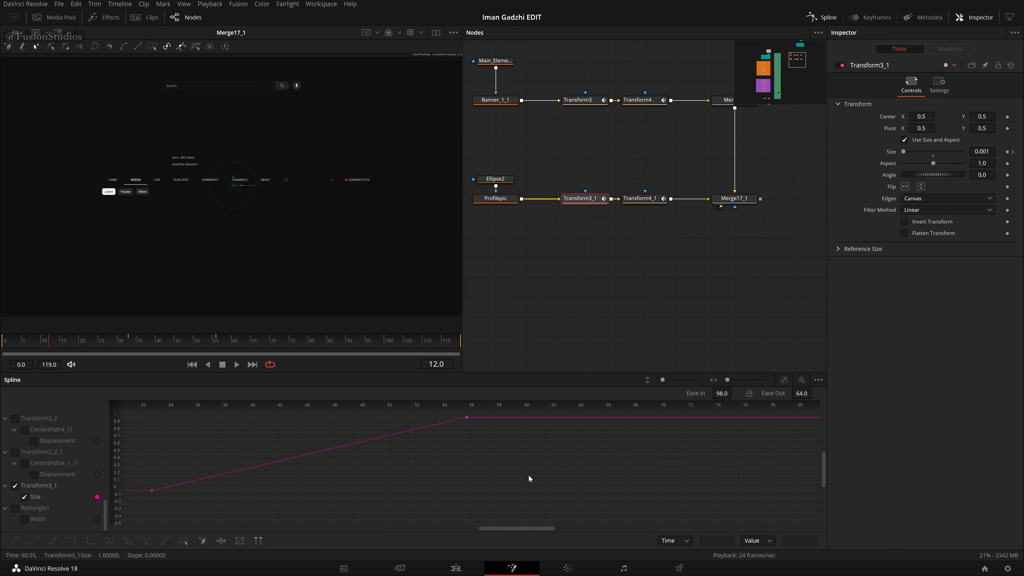
scroll(531, 451, down, 5)
drag(547, 465, 541, 499)
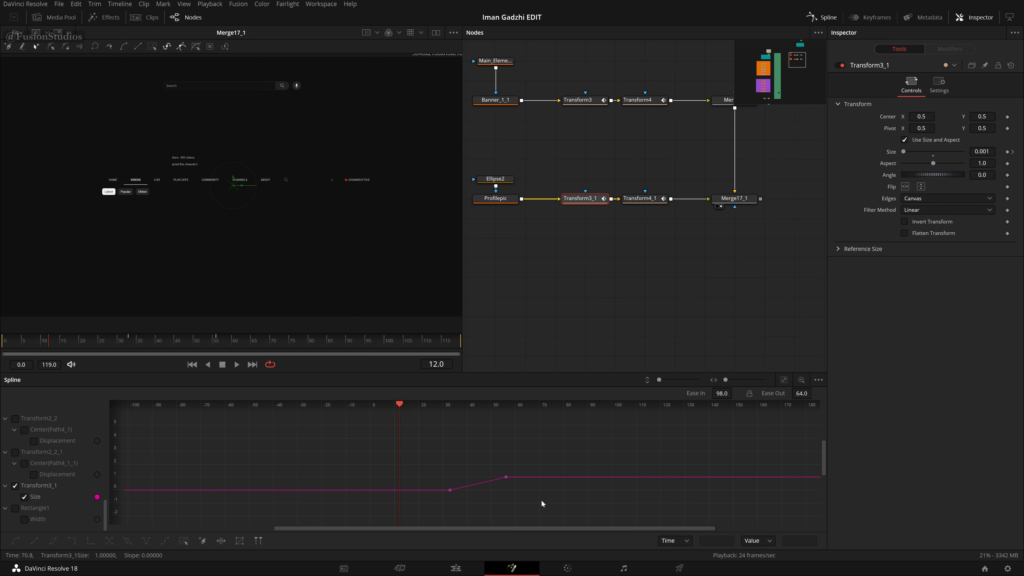
scroll(541, 500, up, 6)
scroll(541, 502, down, 6)
scroll(540, 500, up, 6)
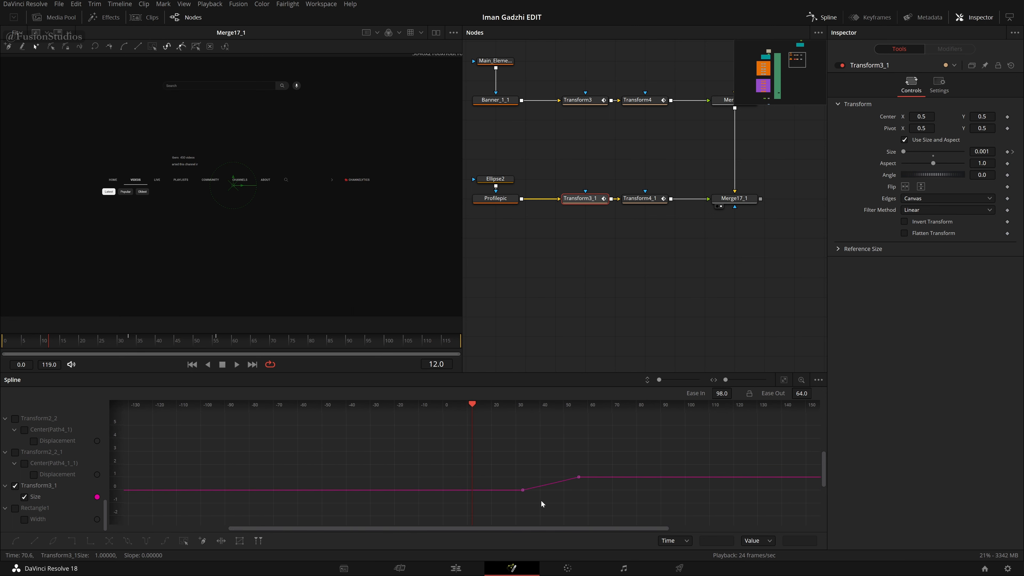
scroll(528, 501, left, 3)
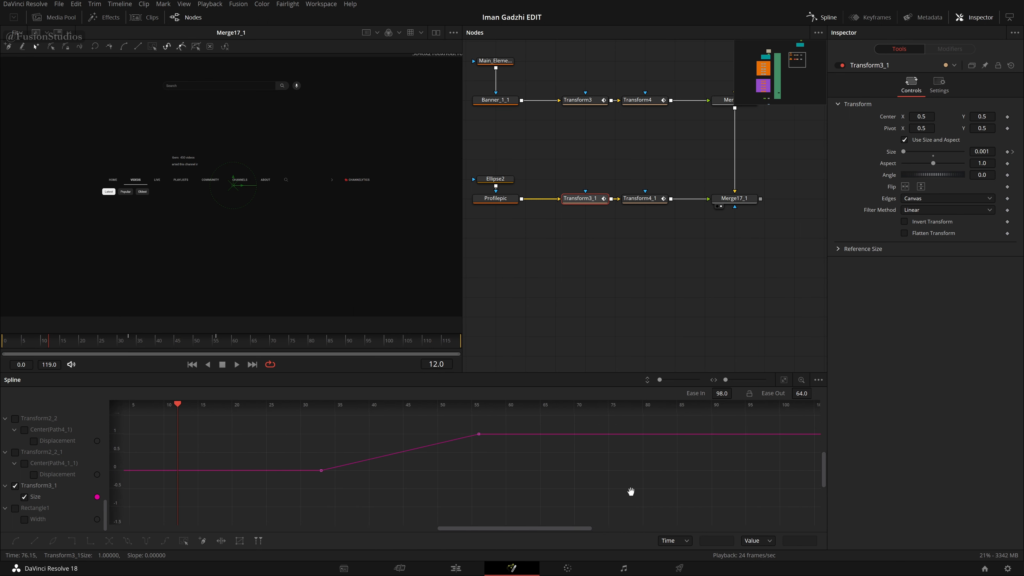
click(785, 379)
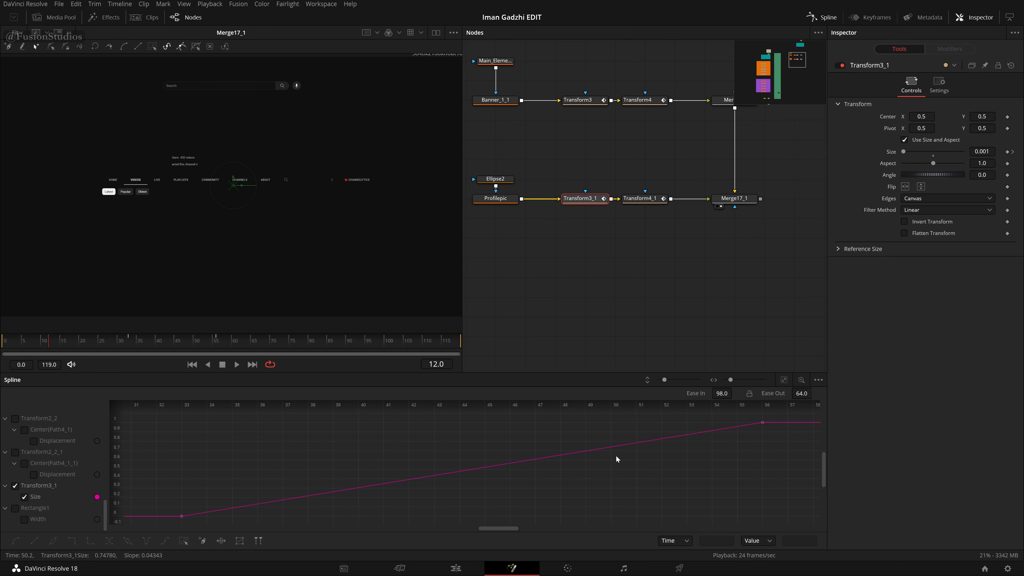
key(ctrl+a)
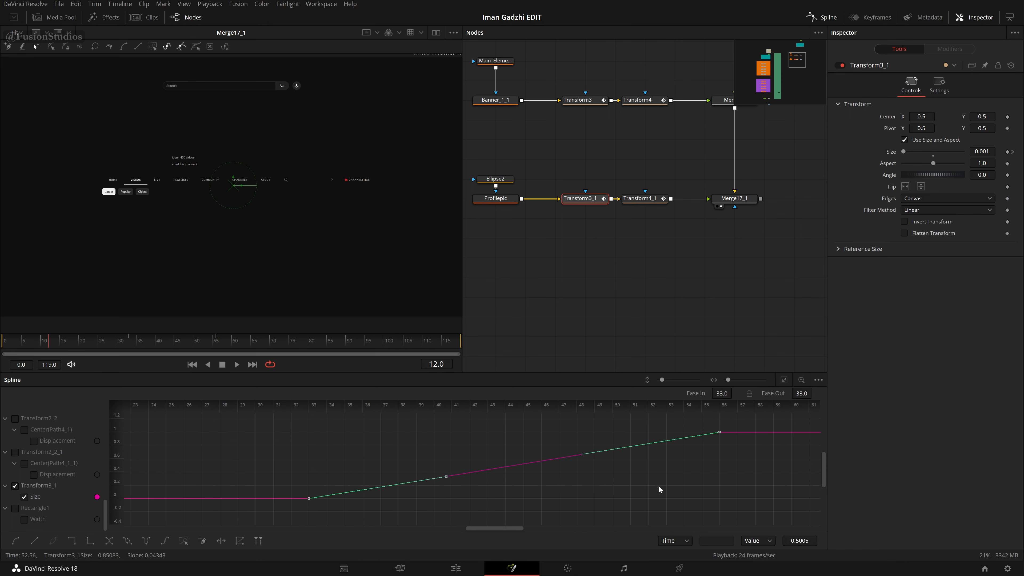
key(shift+s)
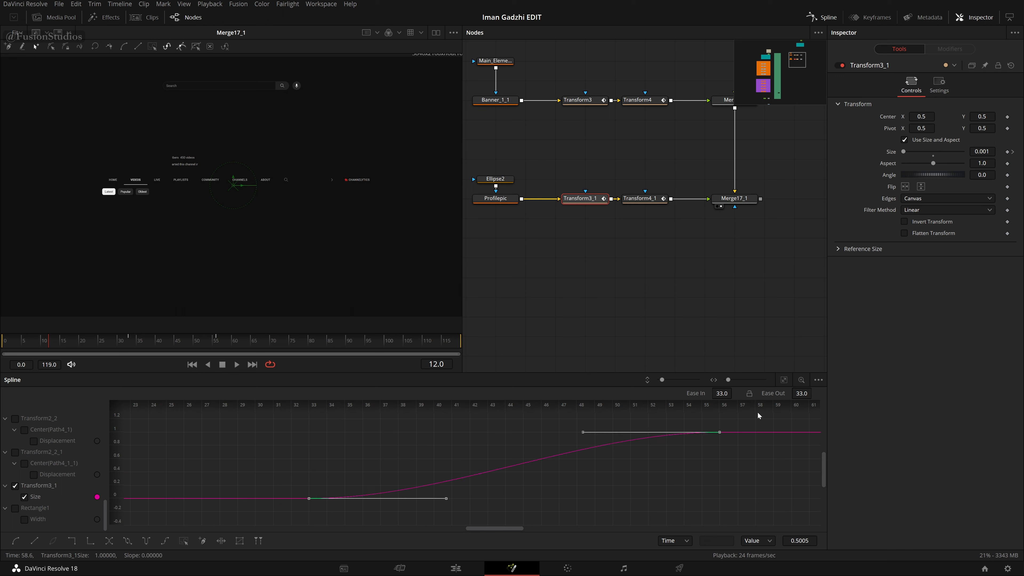
Step: Set Ease In to 90.4 on the frame 56 Size keyframe and Ease Out to 85.4 on the frame 33 one, and save the project
click(719, 432)
key(t)
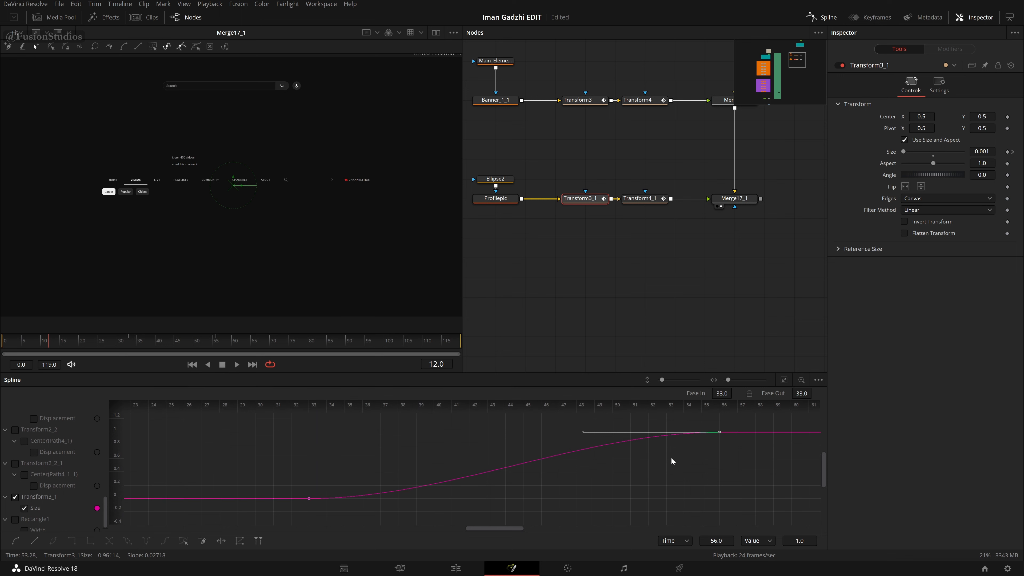
key(t)
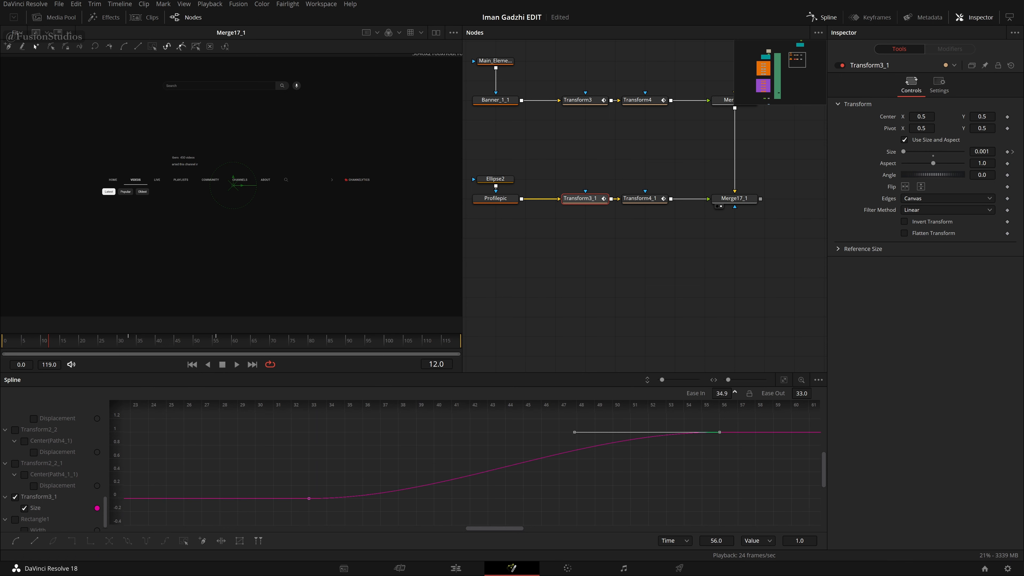
drag(734, 392, 757, 392)
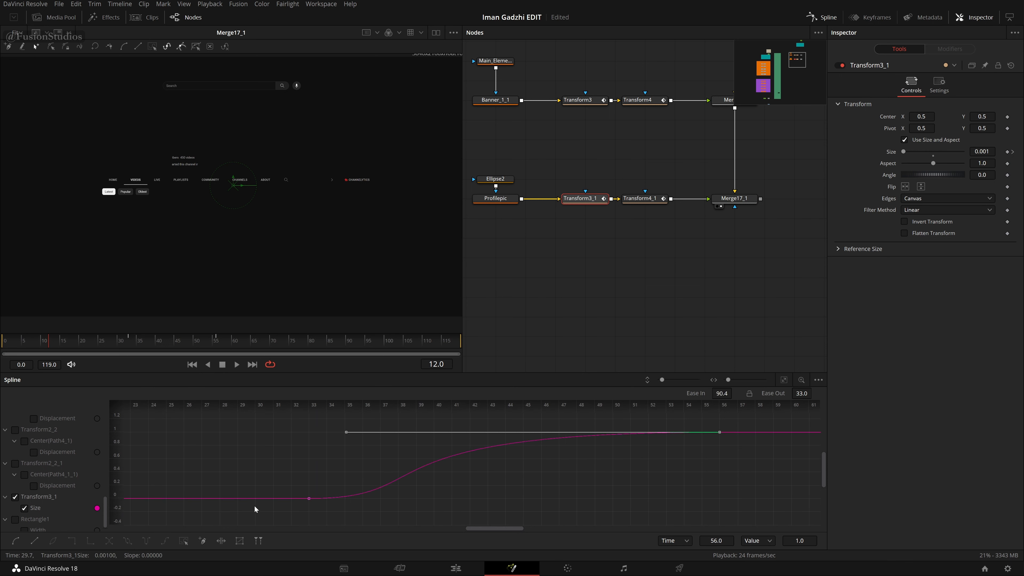
drag(273, 477, 447, 521)
drag(801, 393, 814, 392)
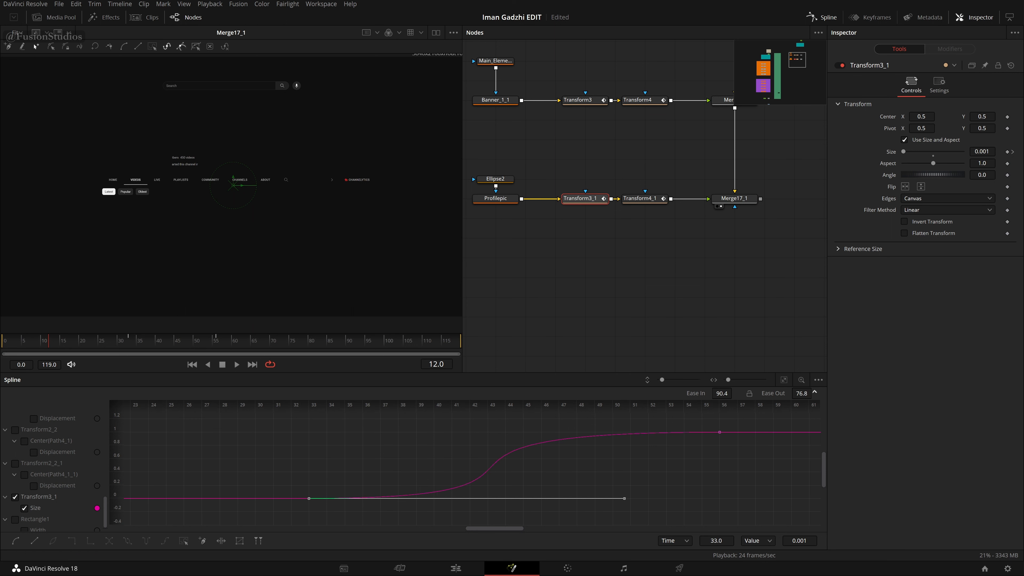
key(ctrl+s)
Step: Play the animation from the start several times and examine the profile picture's scale-in up close
click(549, 296)
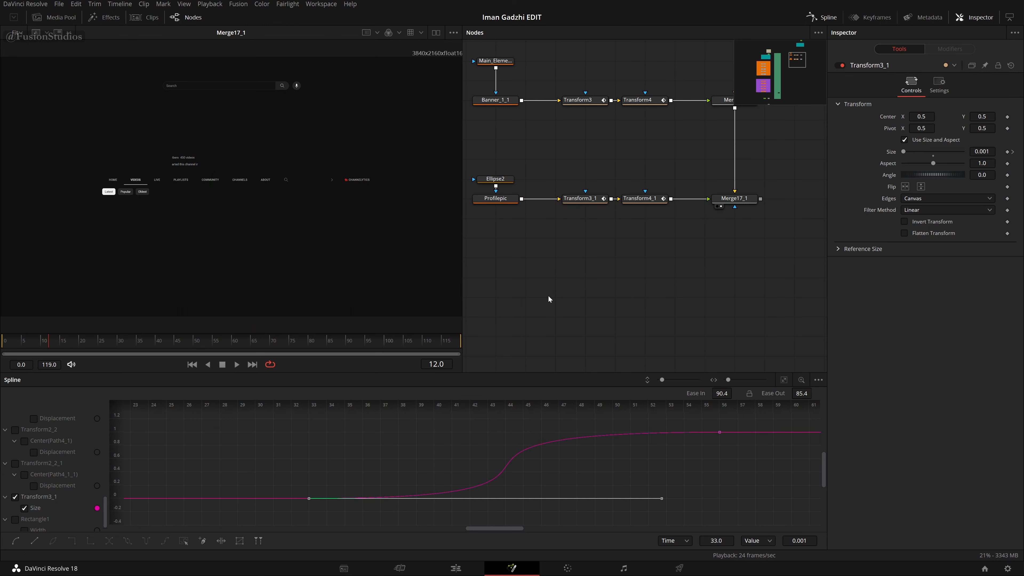
key(ctrl+Left)
key(space)
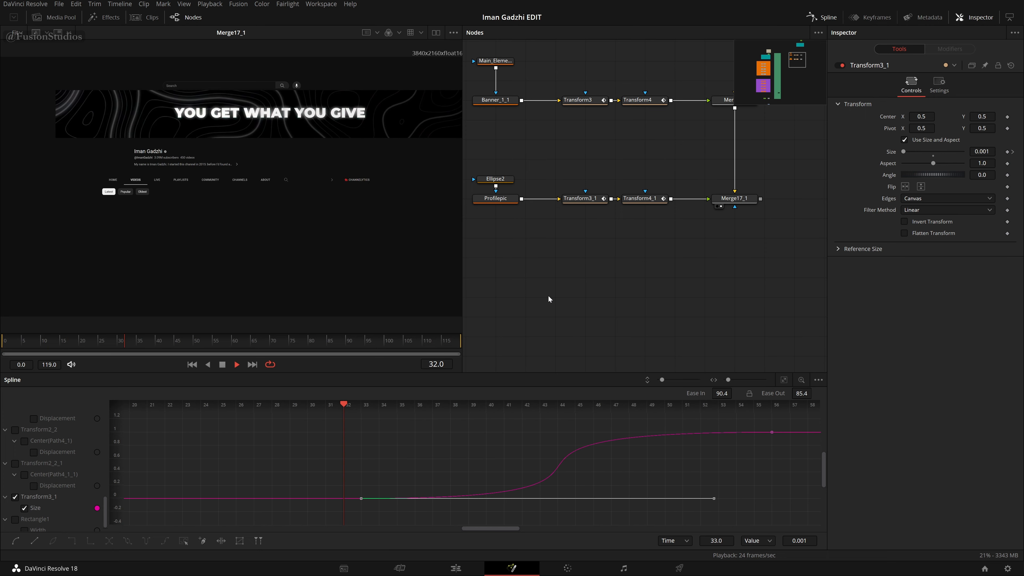
key(ctrl+Left)
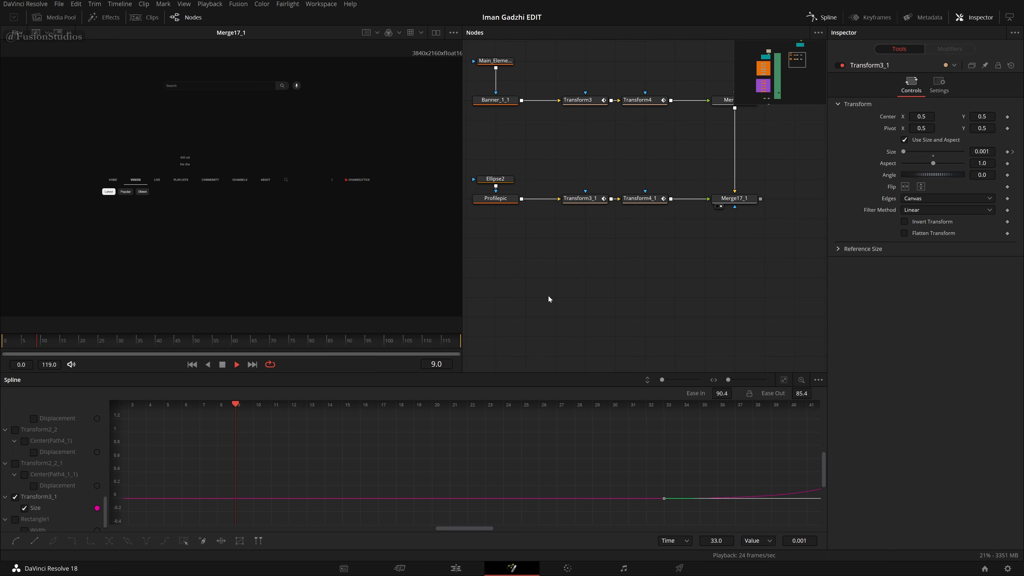
key(space)
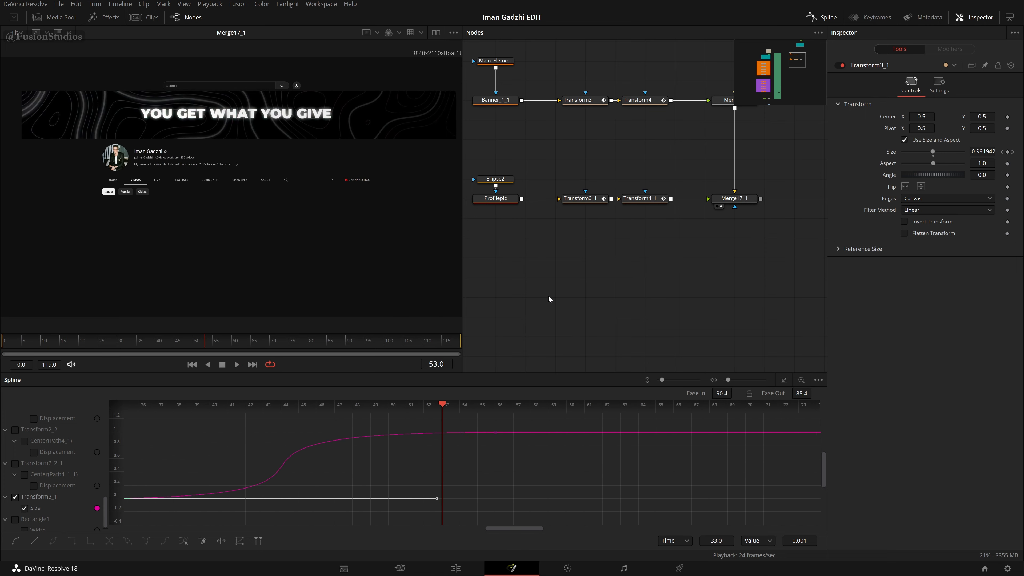
key(ctrl+Left)
key(space)
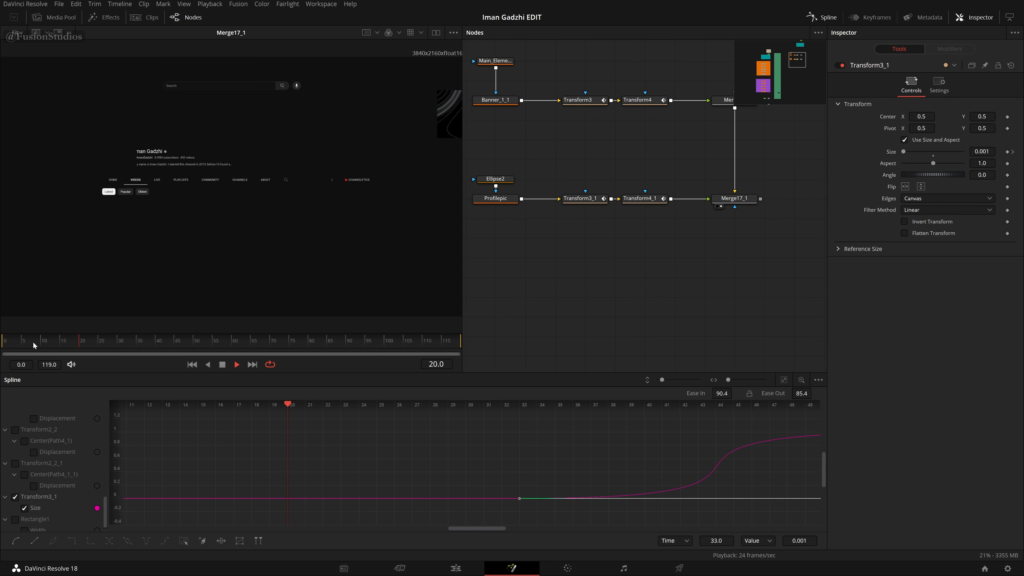
scroll(134, 191, up, 2)
drag(134, 191, 144, 216)
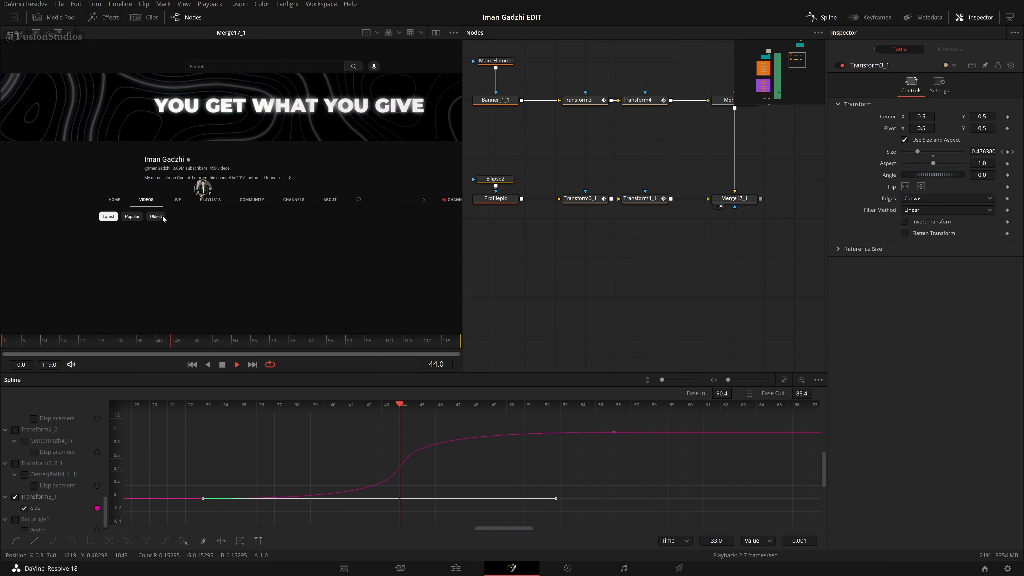
Step: Stop playback and step frame by frame around frames 41 to 46 to examine how the profile picture travels while scaling
key(space)
key(Left)
key(Left)
key(Left)
key(Left)
key(Left)
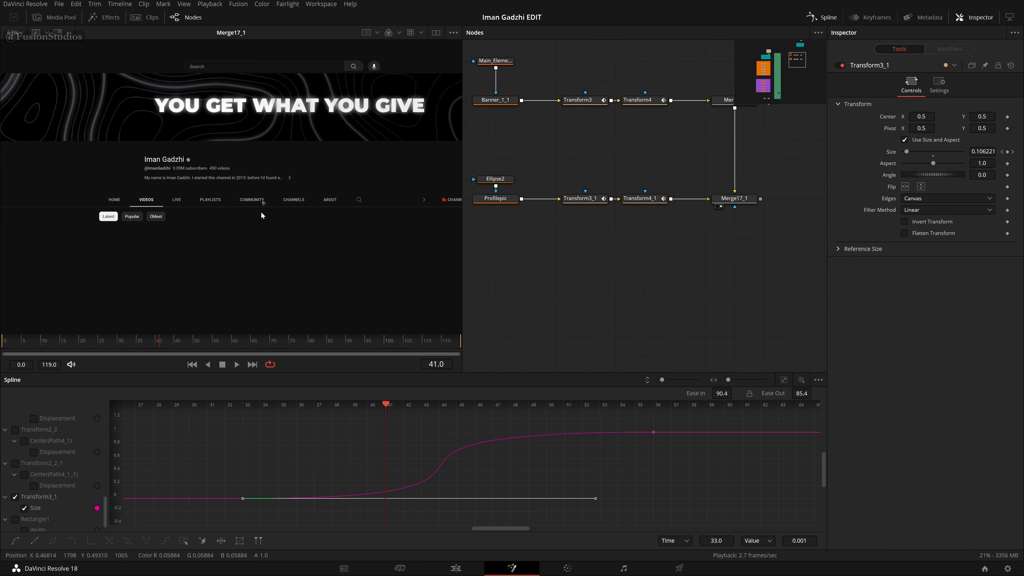
key(Right)
key(Right)
key(Right)
key(Right)
key(Right)
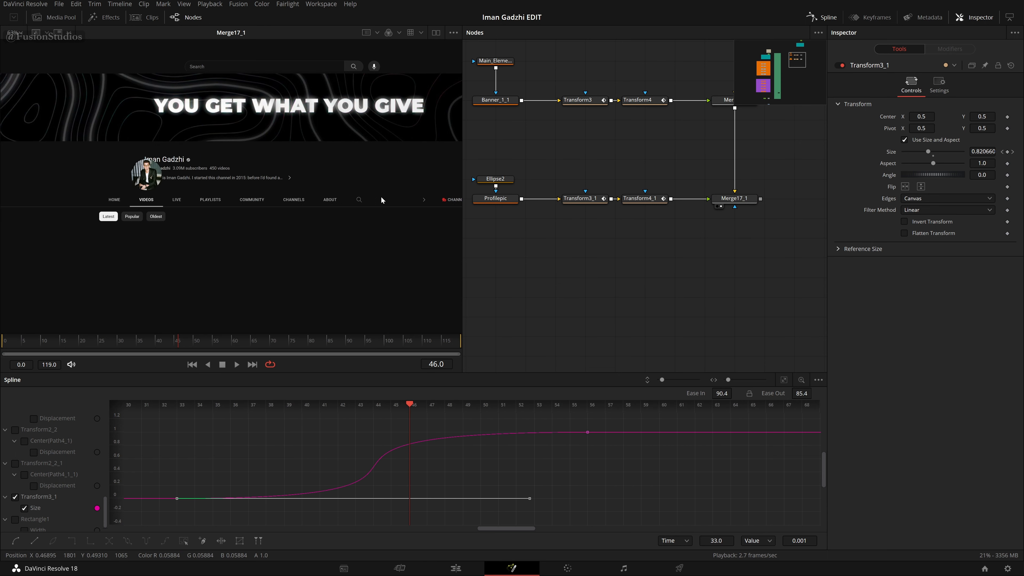
click(159, 180)
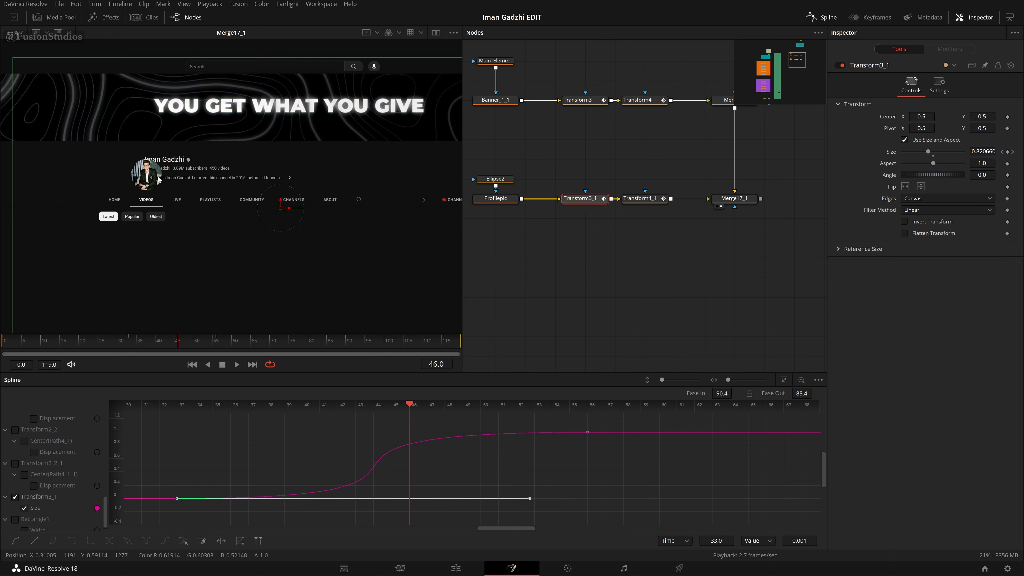
key(Left)
key(Left)
key(Left)
key(Left)
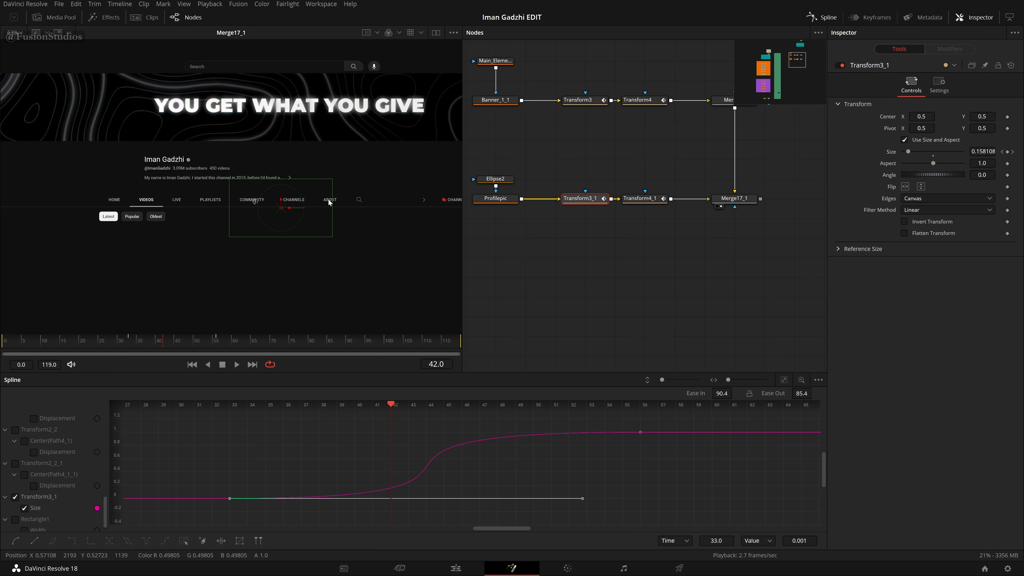
Step: At frame 56, move Transform3_1's Pivot onto the profile picture's center, at about X 0.248 and Y 0.611
key(ctrl+z)
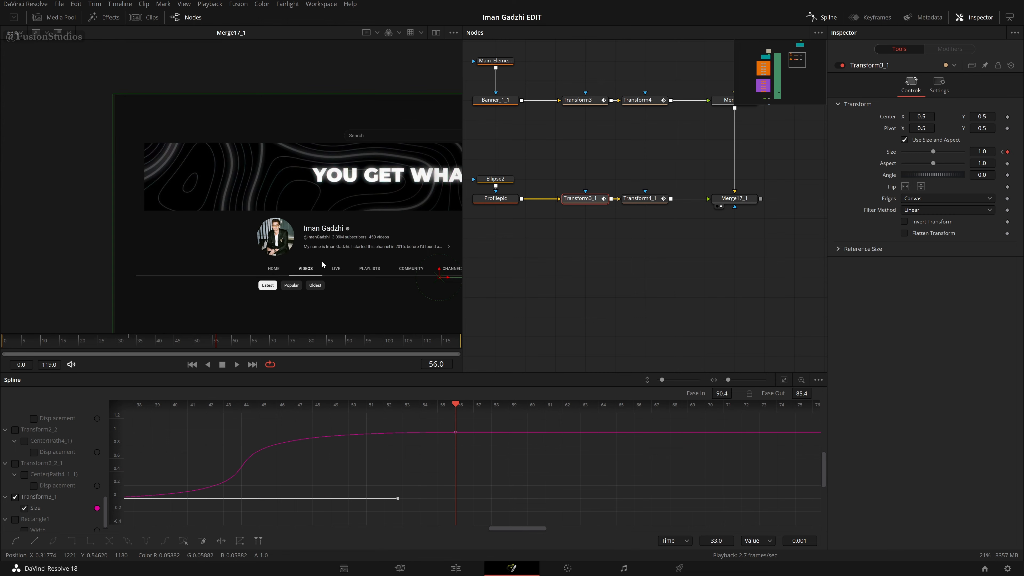
drag(322, 260, 302, 251)
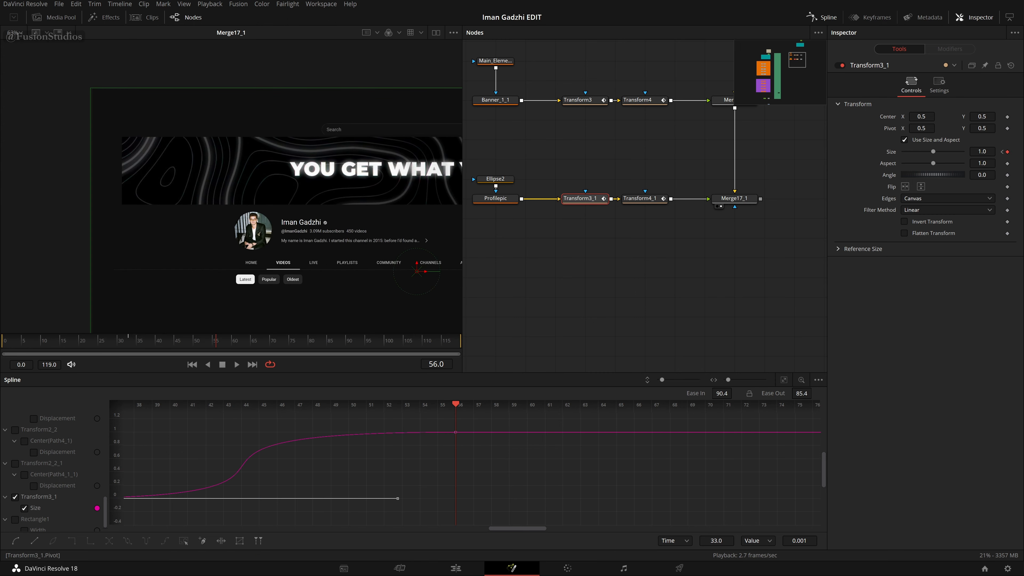
drag(921, 128, 887, 128)
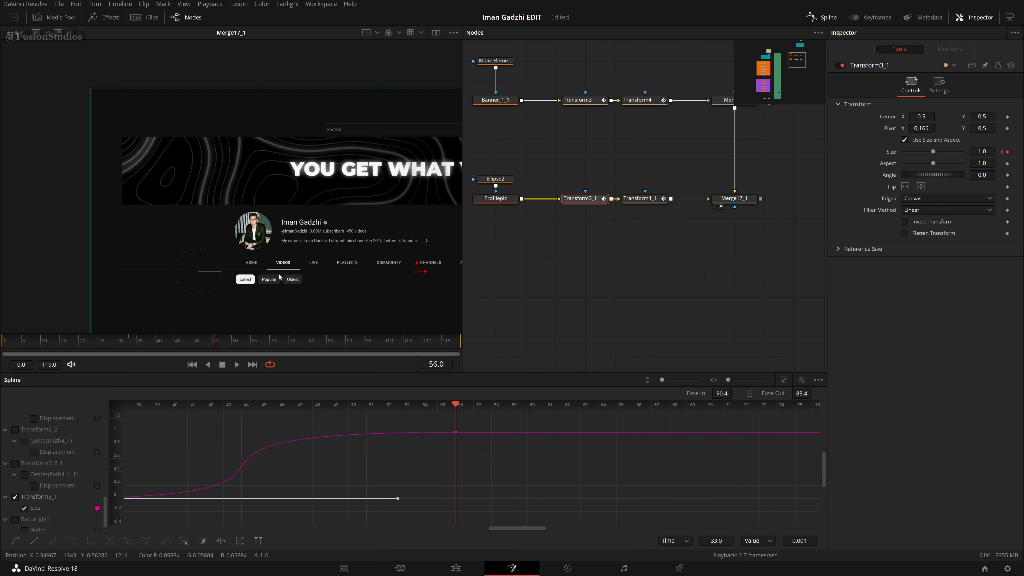
scroll(188, 280, up, 2)
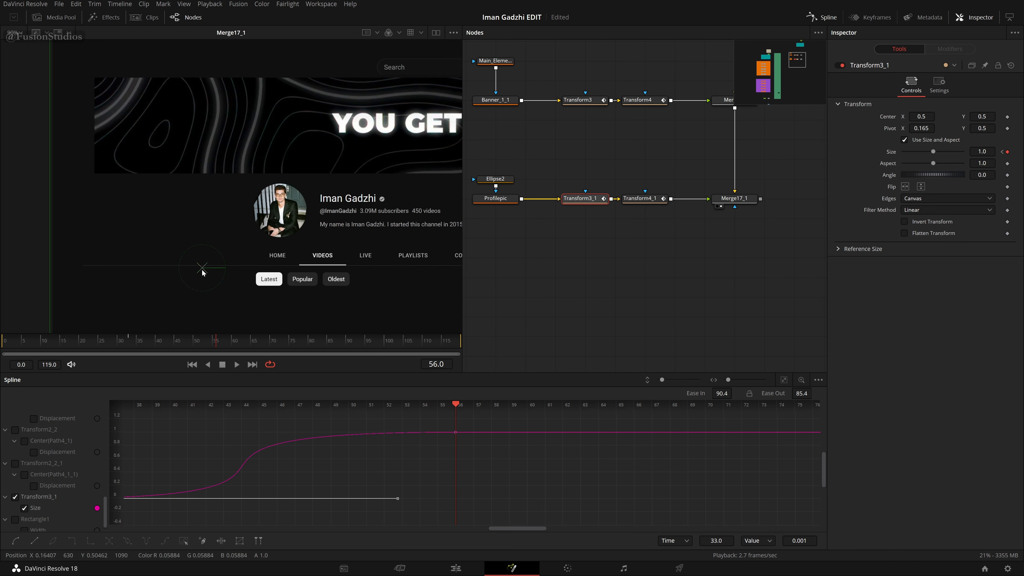
drag(202, 268, 281, 211)
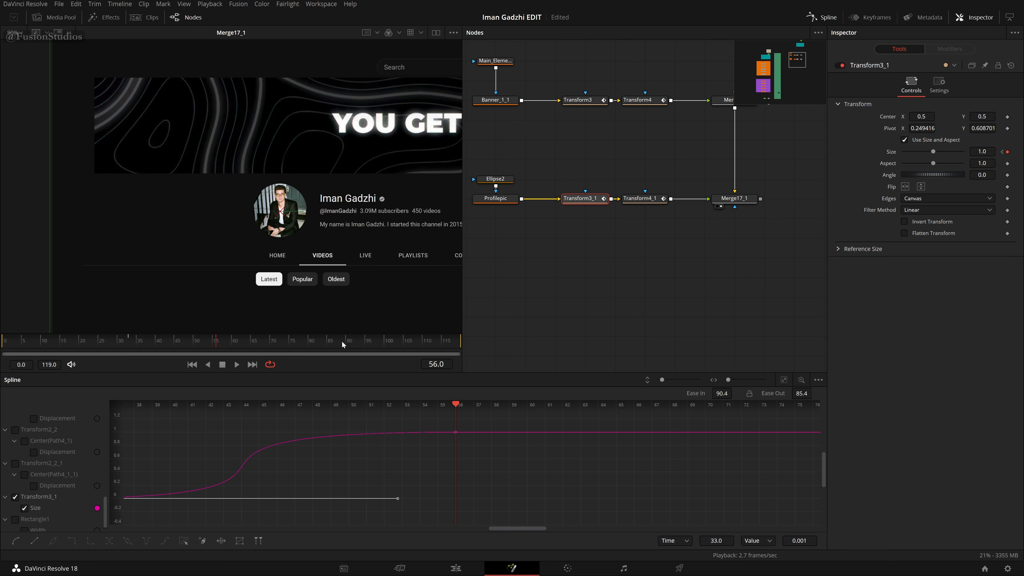
right_click(340, 367)
click(352, 404)
drag(280, 214, 278, 212)
scroll(278, 213, down, 3)
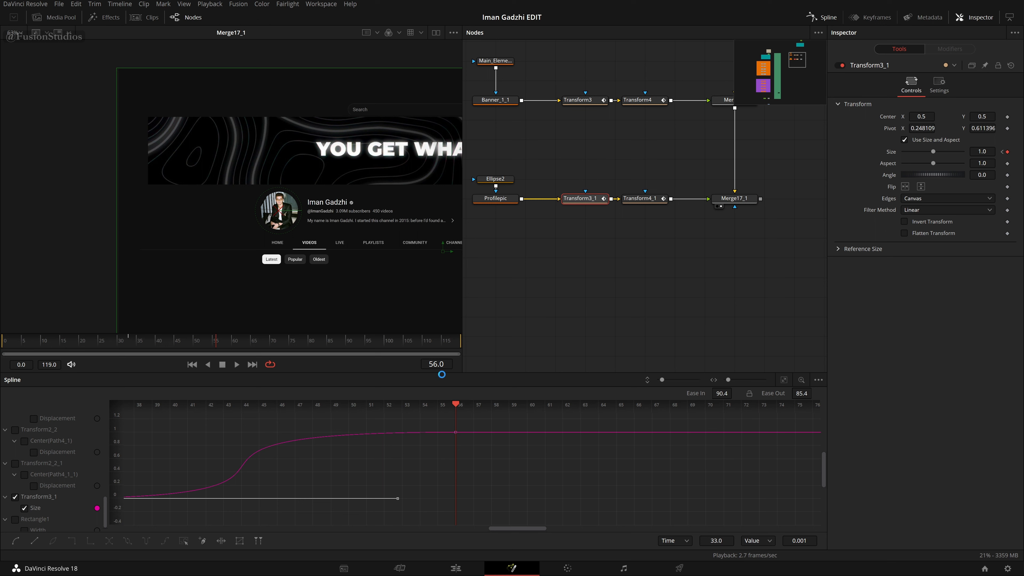
Step: Open the playback render options and fit the whole channel page in the viewer
right_click(394, 366)
click(420, 402)
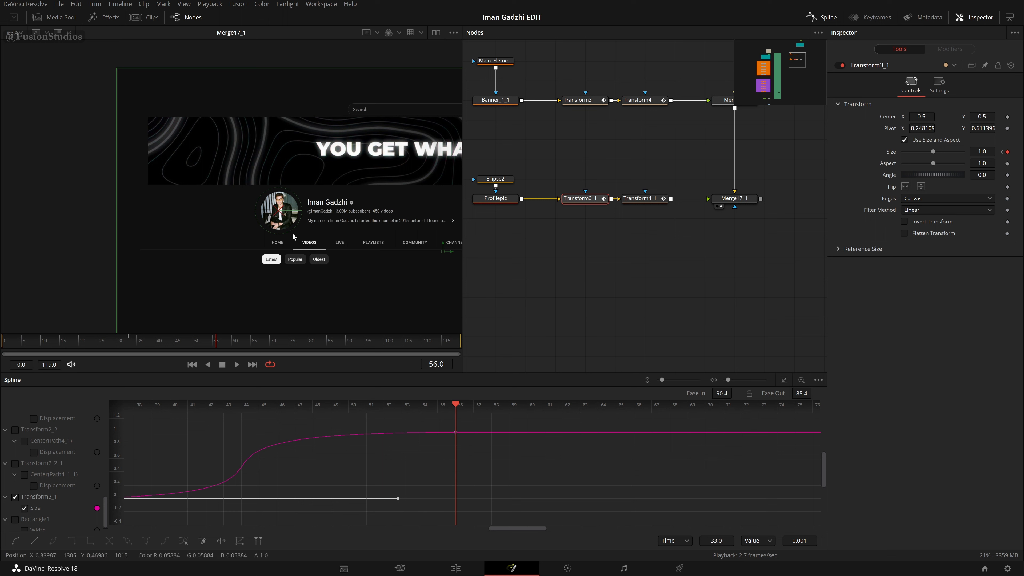
right_click(345, 366)
click(315, 371)
key(ctrl+f)
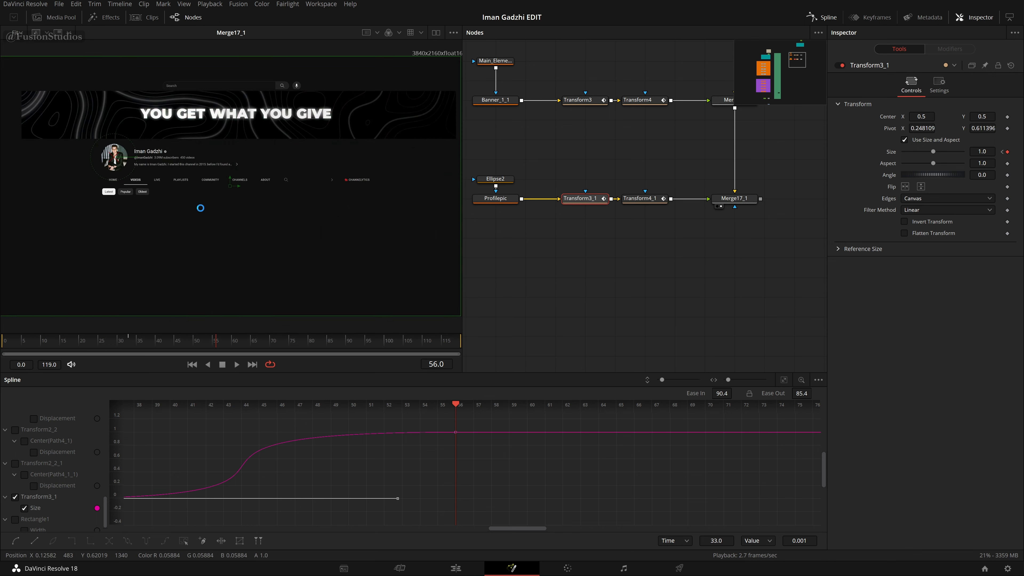
Step: Play the animation and examine the profile picture's scale-in around its repositioned pivot up close
click(612, 301)
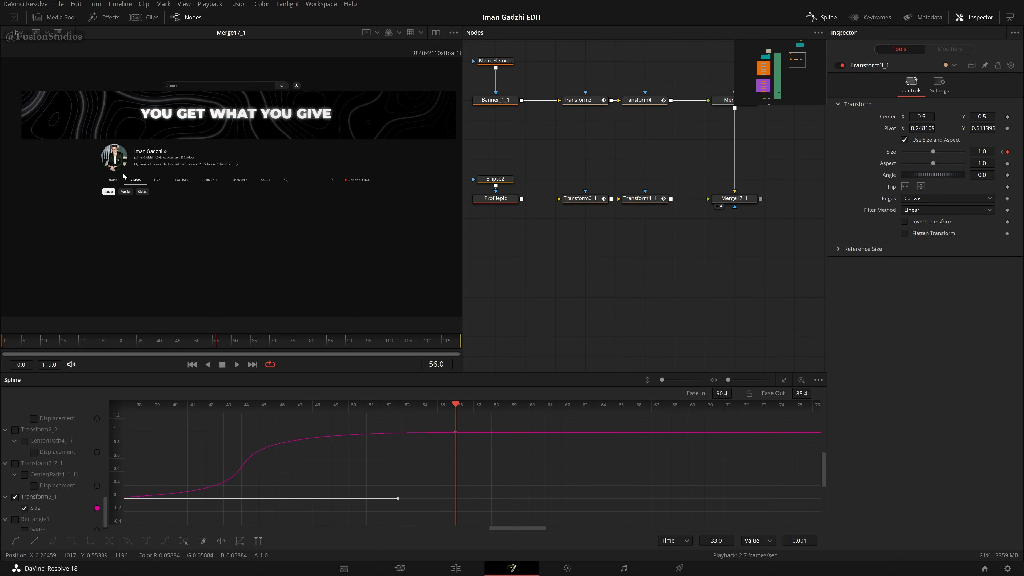
key(space)
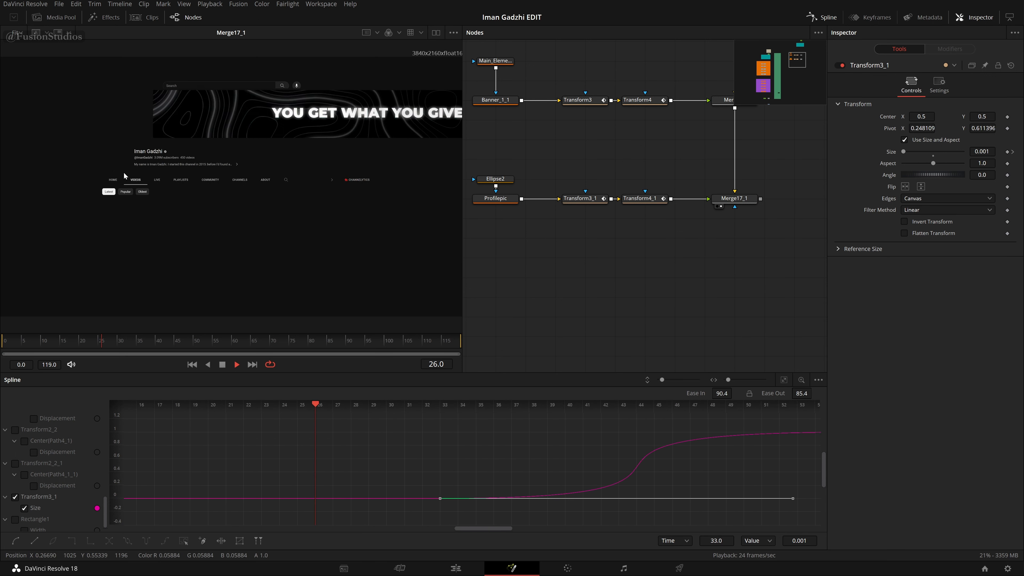
scroll(99, 163, up, 3)
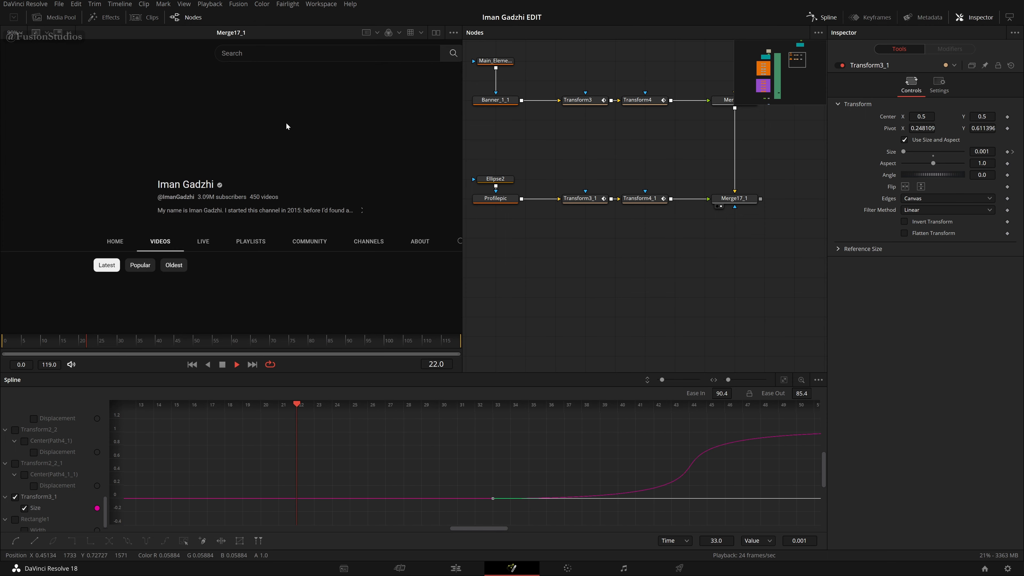
Step: Reseed the Perturb2_1 modifier on Transform4_1 and replay the animation with the whole channel page fitted in the viewer
click(615, 198)
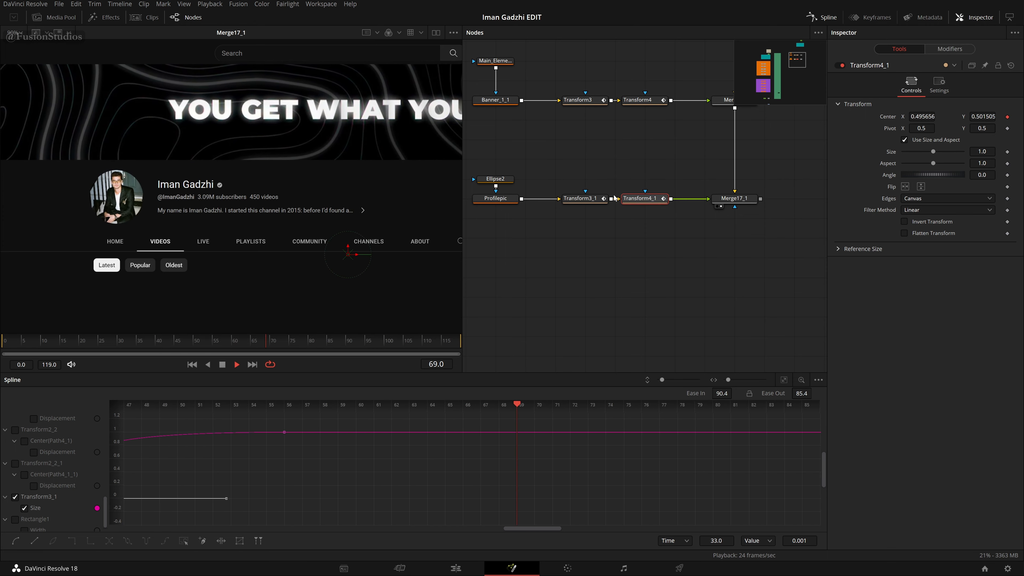
key(space)
click(950, 49)
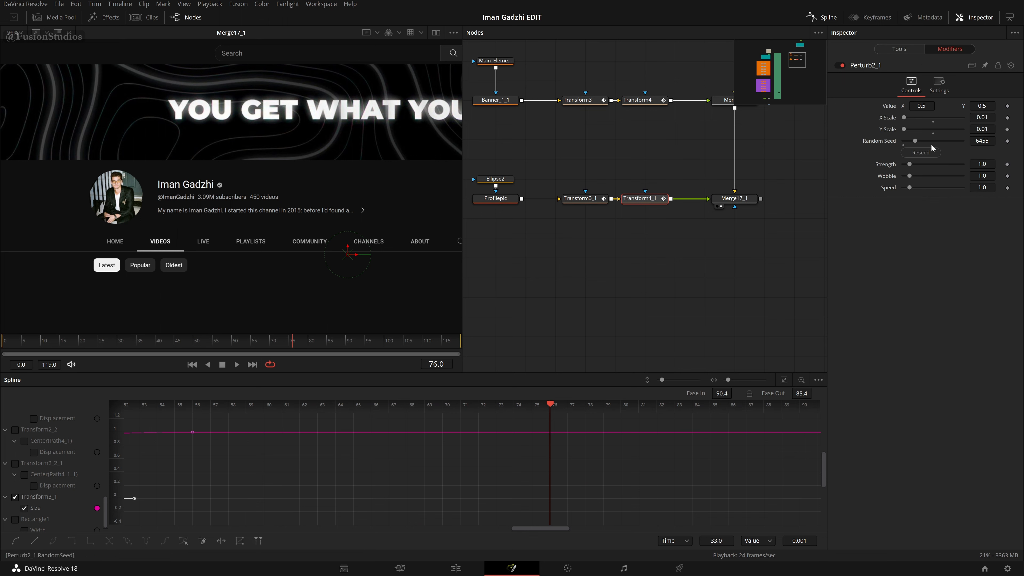
click(931, 157)
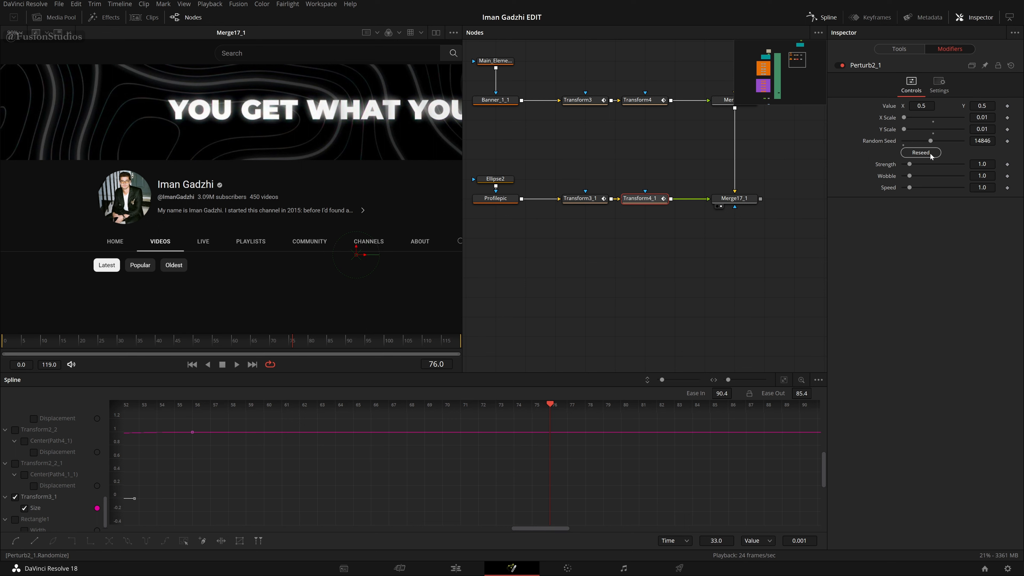
key(space)
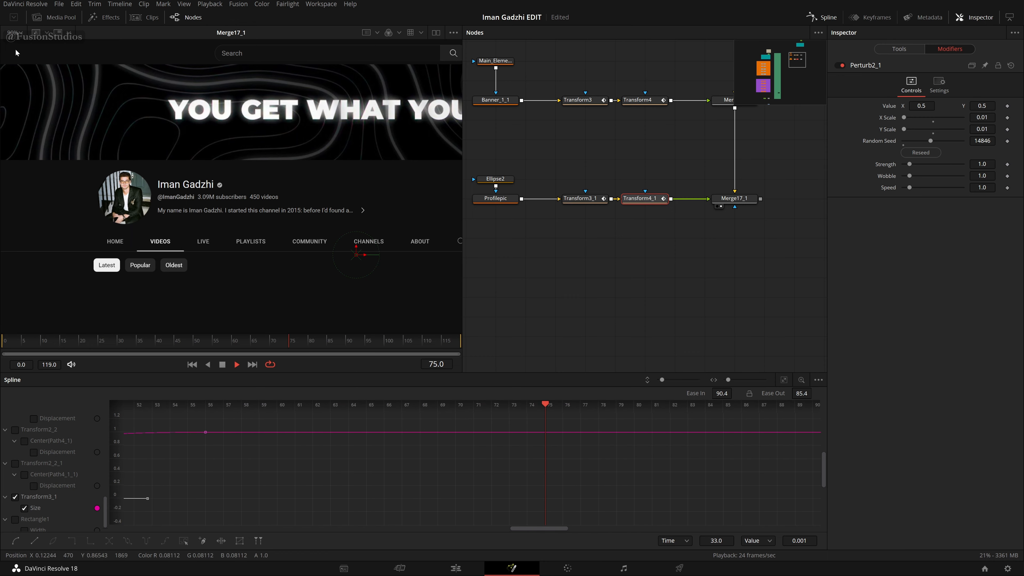
click(16, 33)
click(19, 47)
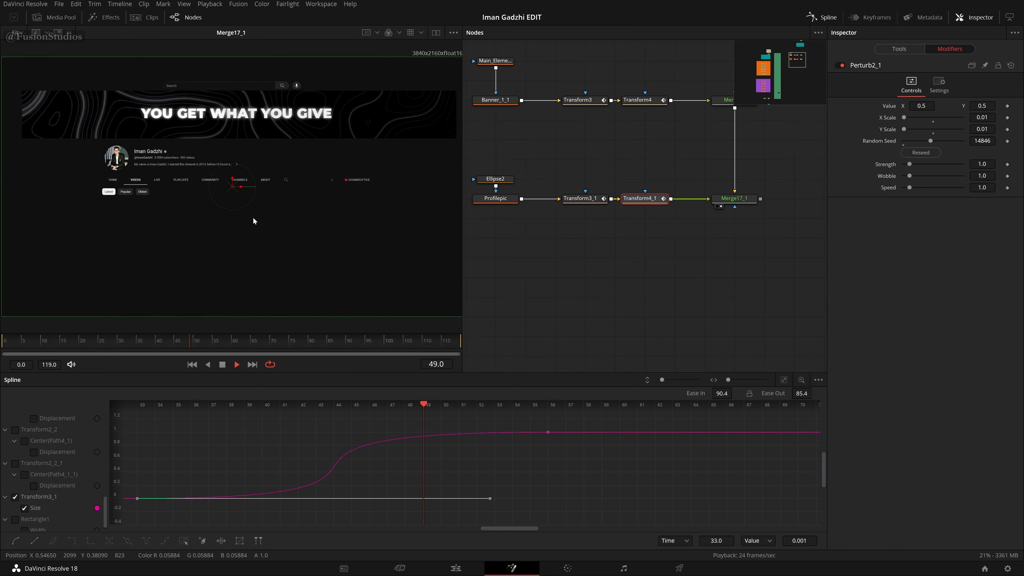
Step: Move the profile picture branch, including Ellipse2 and Merge17_1, up closer beneath the banner branch
scroll(716, 262, down, 2)
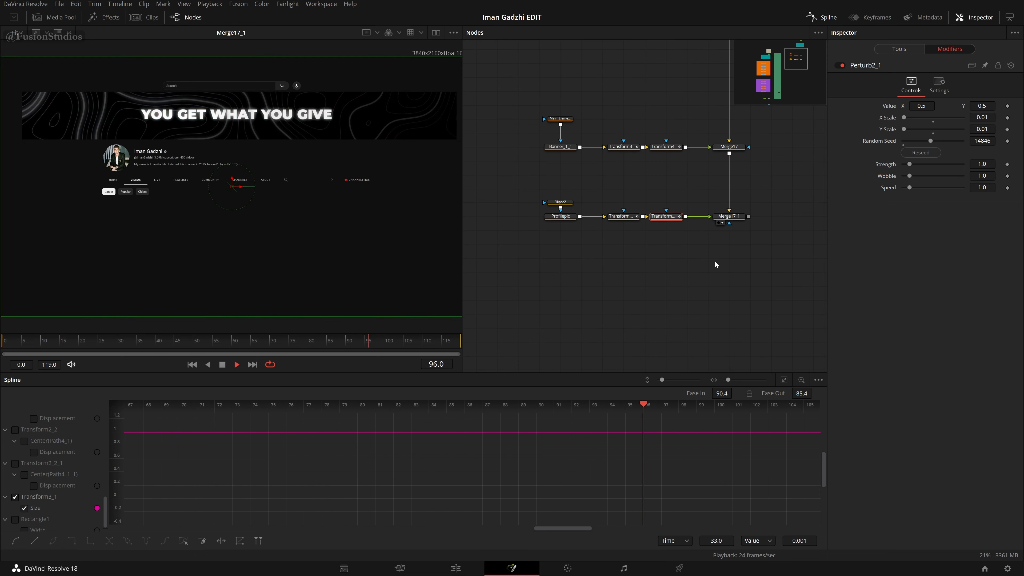
drag(777, 273, 503, 176)
drag(732, 217, 503, 155)
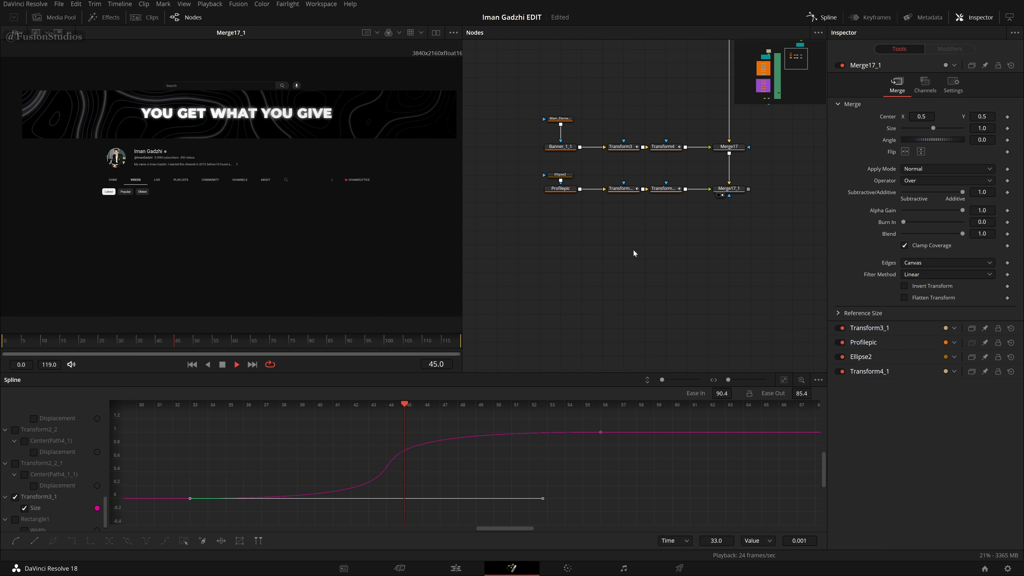
Step: Duplicate the profile picture branch directly below the original and connect Merge17_1's output to the copied merge
key(ctrl+v)
drag(624, 244, 729, 230)
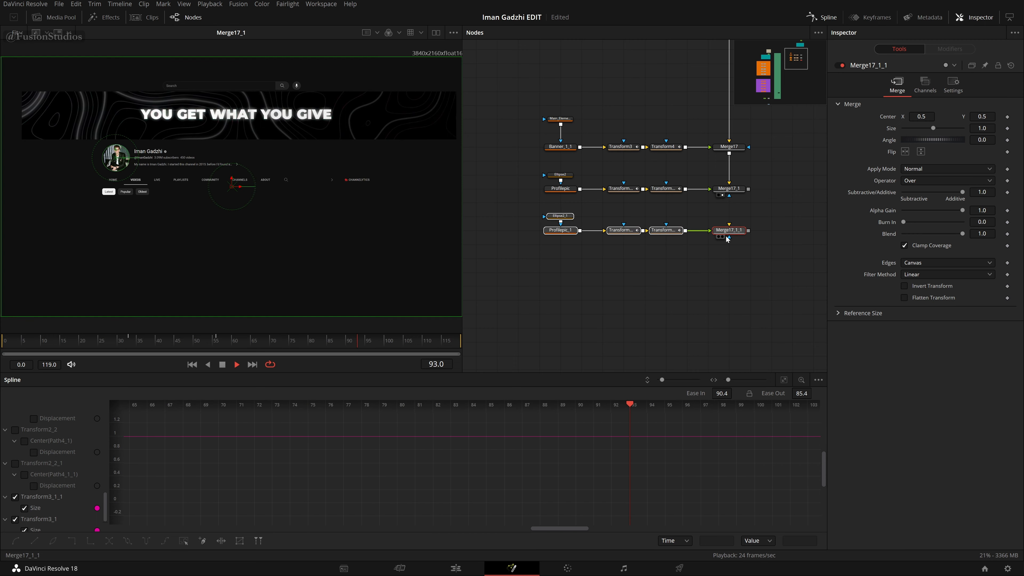
drag(750, 189, 729, 230)
Step: Stop playback, preview the existing SubscribeButton node in the viewer and return to the duplicated branch
drag(569, 275, 864, 227)
key(space)
drag(567, 304, 350, 242)
drag(819, 258, 564, 269)
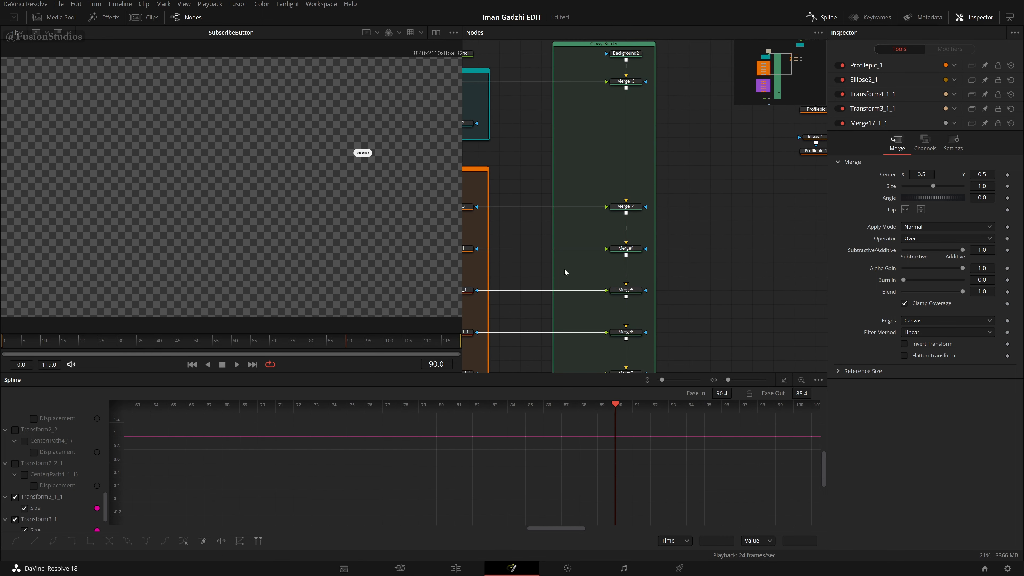
drag(719, 269, 390, 333)
drag(606, 273, 743, 316)
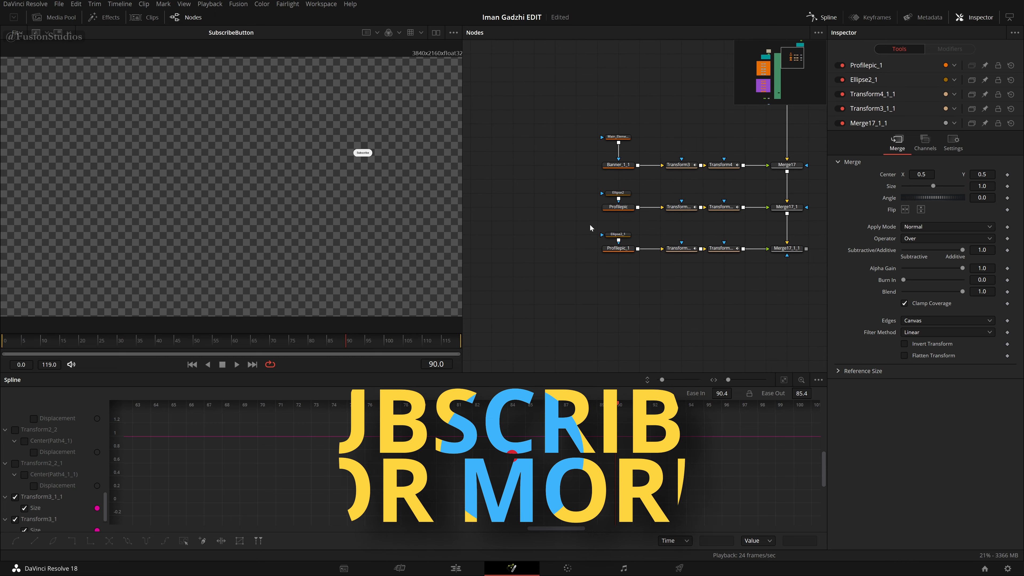
Step: Replace the ellipse mask on Profilepic_1 with a copy of the banner's Main_Elements rectangle mask
click(618, 233)
key(Delete)
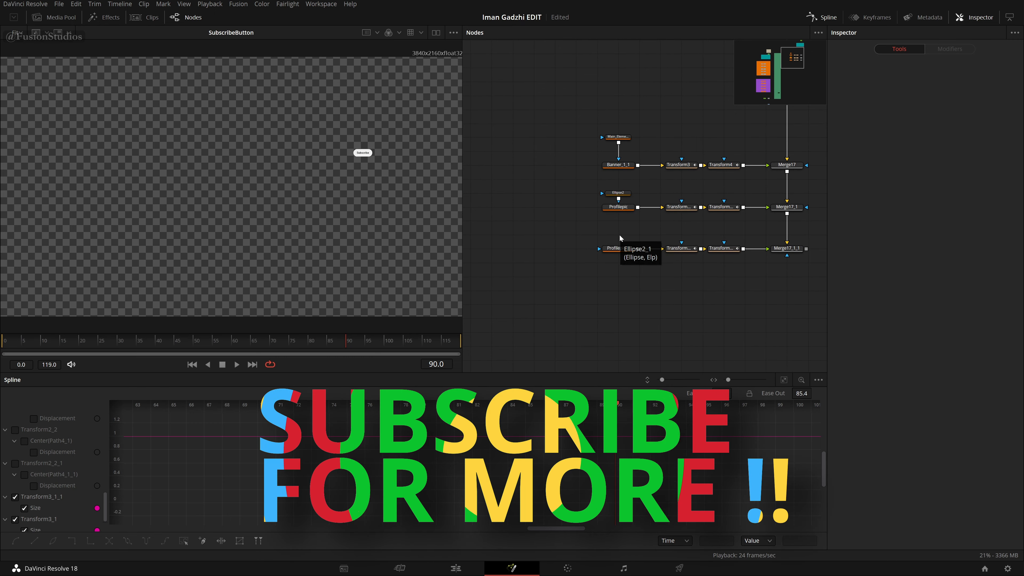
click(628, 137)
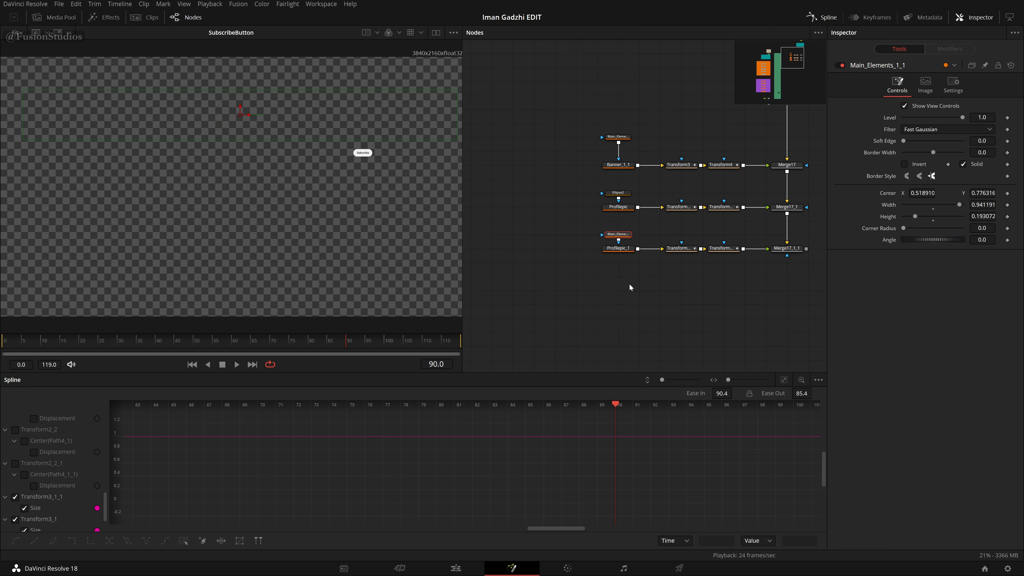
Step: View Profilepic_1, move its rectangle mask over the Subscribe button and shrink it to about 0.041 wide and 0.049 high
key(1)
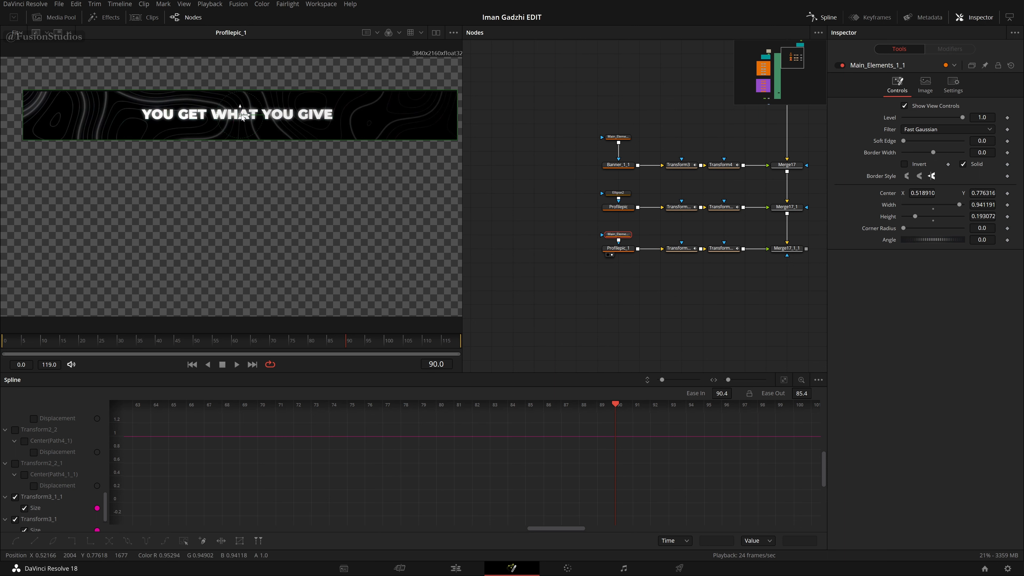
drag(240, 115, 363, 155)
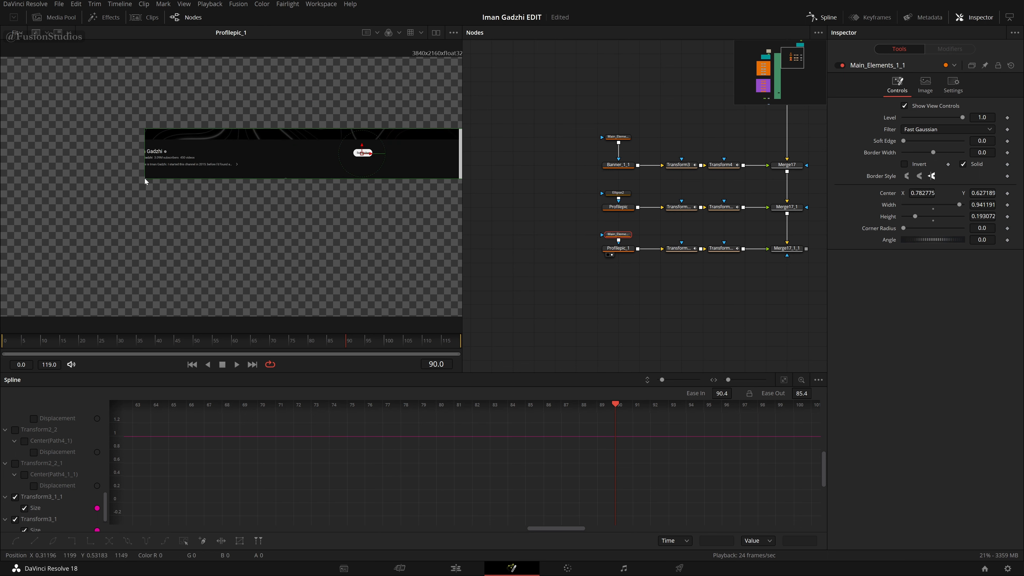
drag(145, 178, 353, 160)
Step: Fit the mask tightly around the Subscribe button, about 0.047 wide and 0.035 high, centered at about X 0.785, Y 0.629
scroll(360, 156, up, 10)
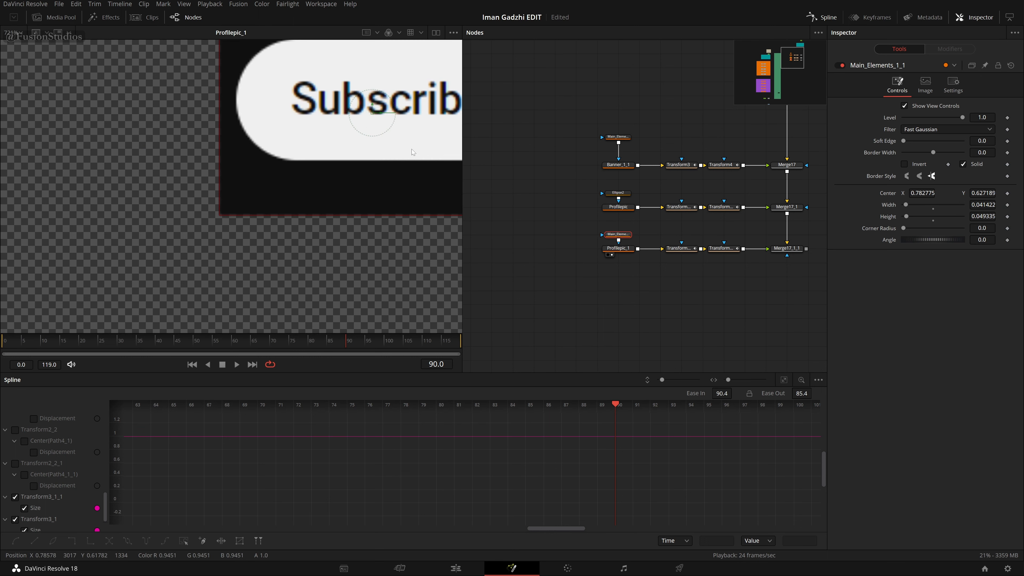
drag(411, 149, 239, 234)
drag(353, 300, 376, 269)
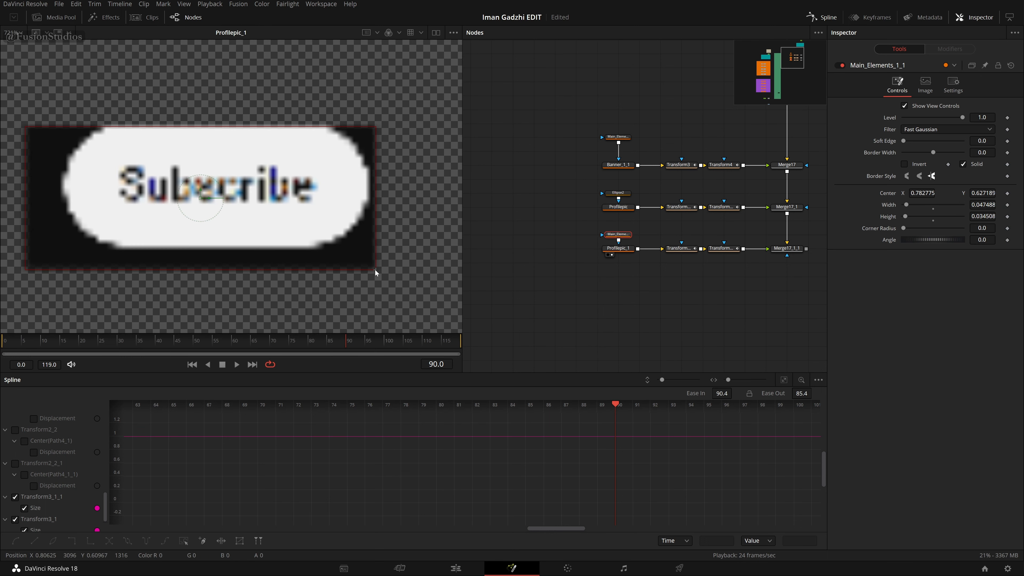
drag(201, 199, 221, 193)
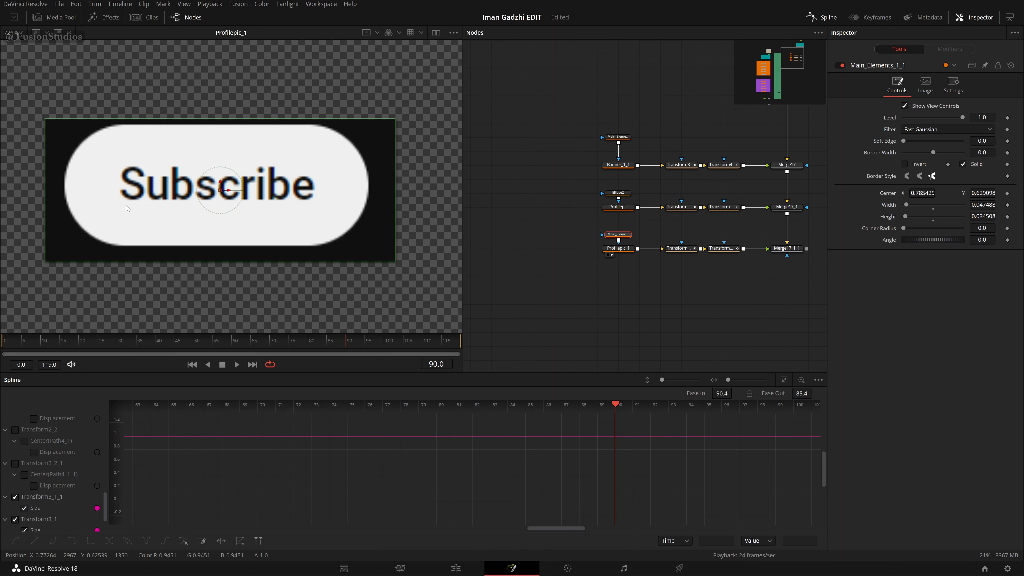
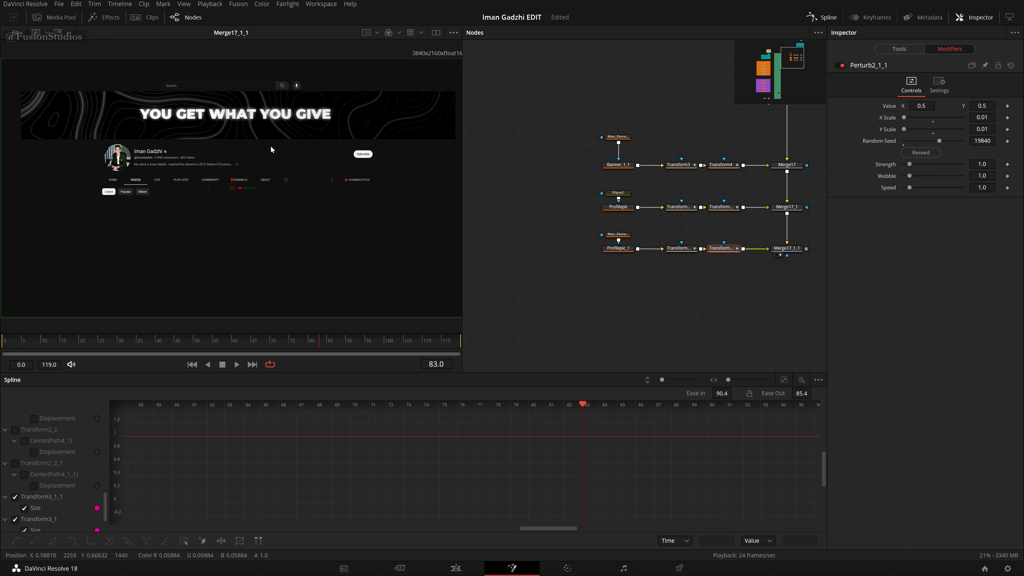
Step: Move Transform3_1_1's Pivot onto the Subscribe button's center, at about X 0.785 and Y 0.629
click(682, 248)
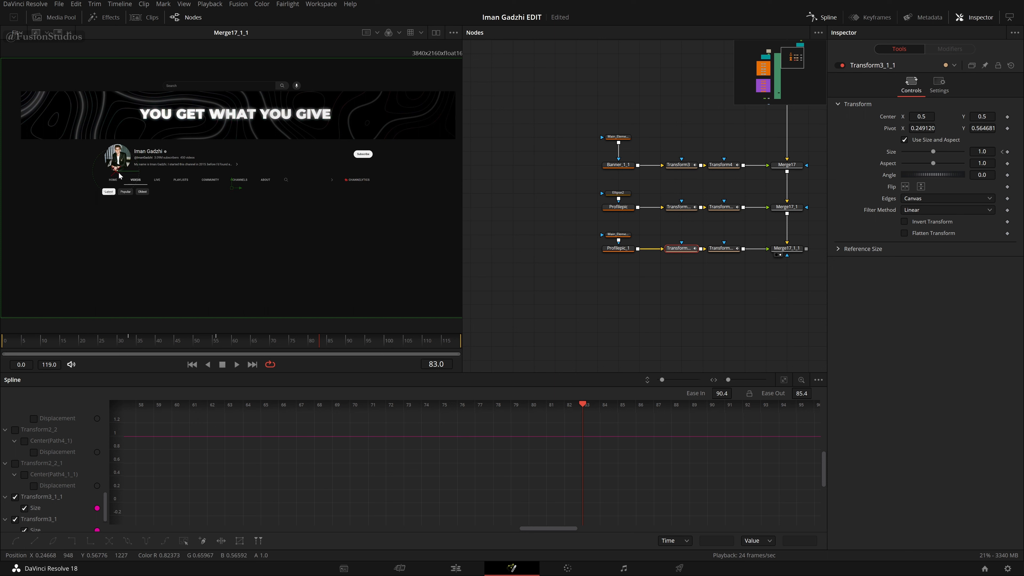
drag(120, 176, 339, 160)
scroll(362, 154, up, 5)
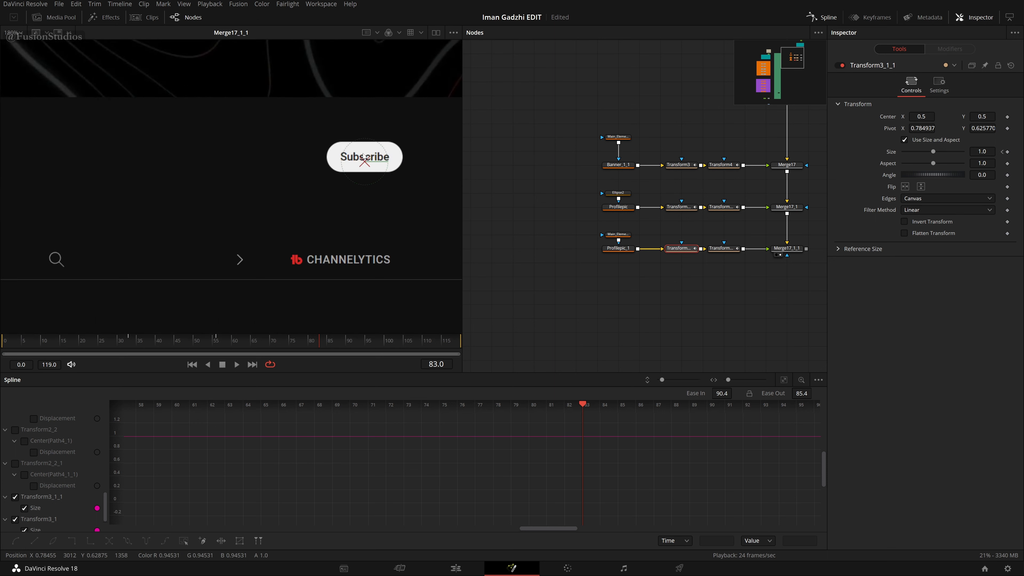
drag(368, 192, 367, 171)
scroll(369, 172, down, 6)
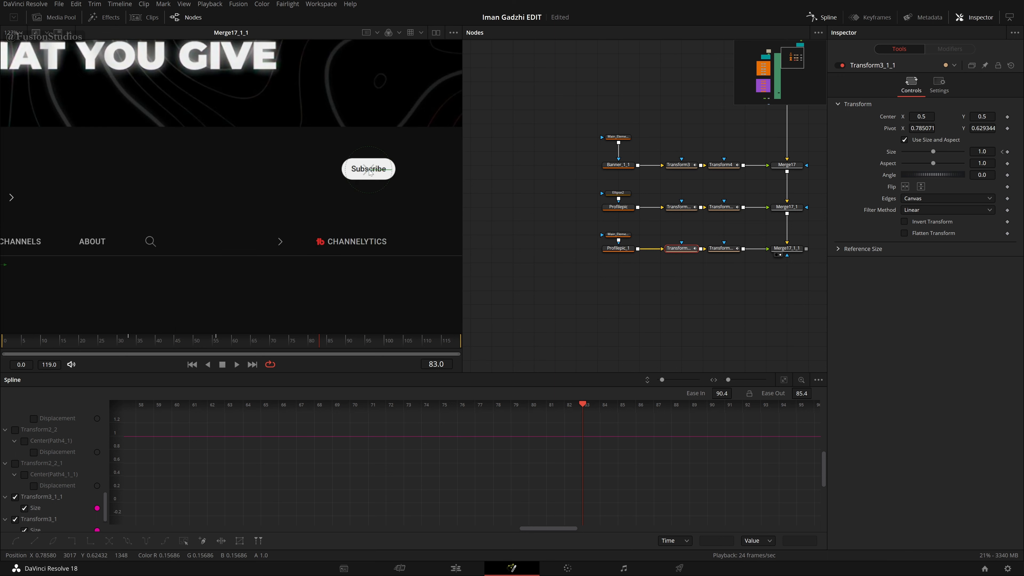
Step: Fit the composition in the viewer and play back the banner, profile picture and Subscribe button animation
key(ctrl+f)
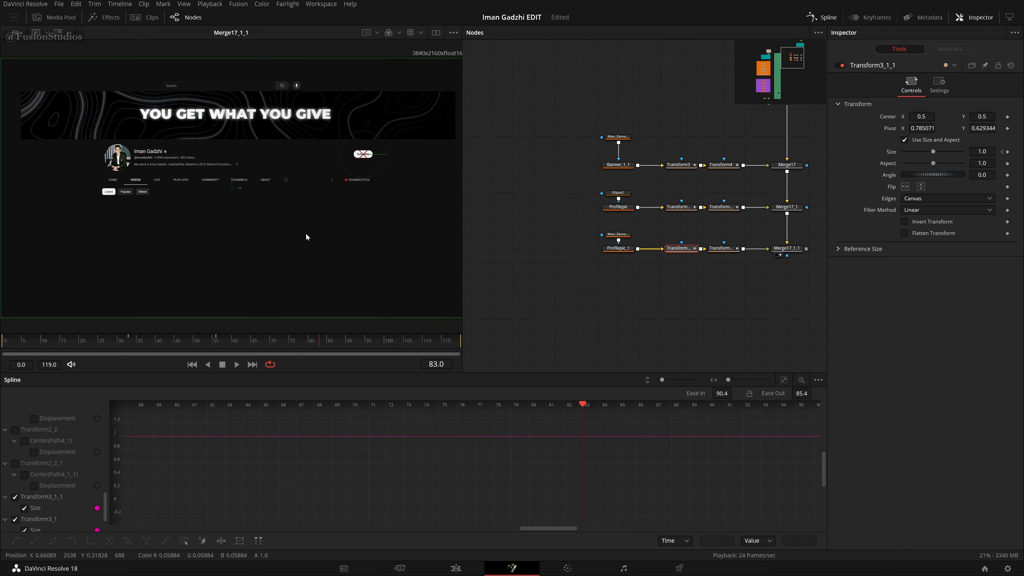
key(space)
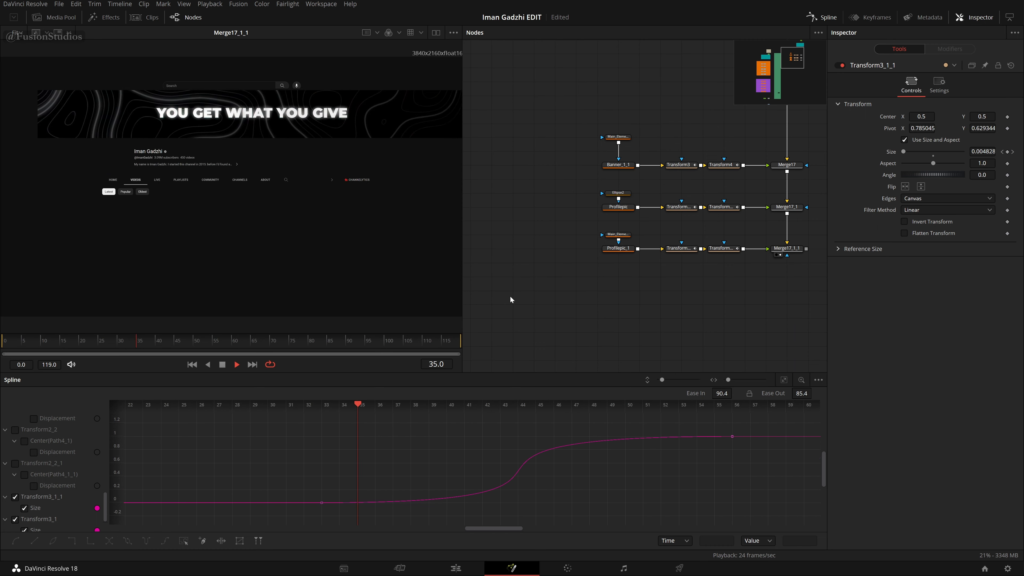
key(space)
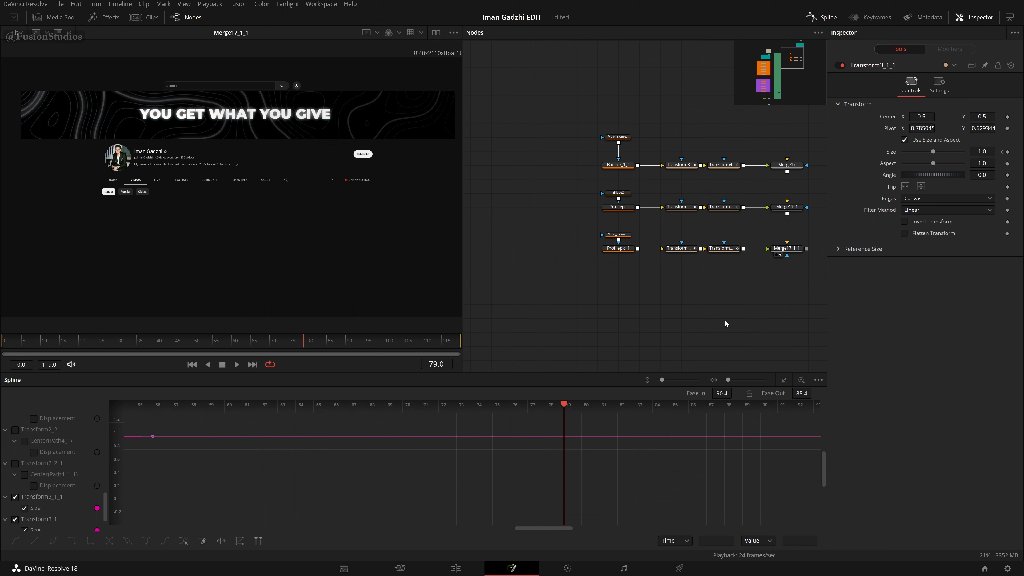
Step: Shift the keyframes of both Transform3_1 and Transform3_1_1 Size curves earlier to about frames 22 and 45, and save the project
click(619, 234)
scroll(504, 471, down, 3)
drag(519, 467, 559, 461)
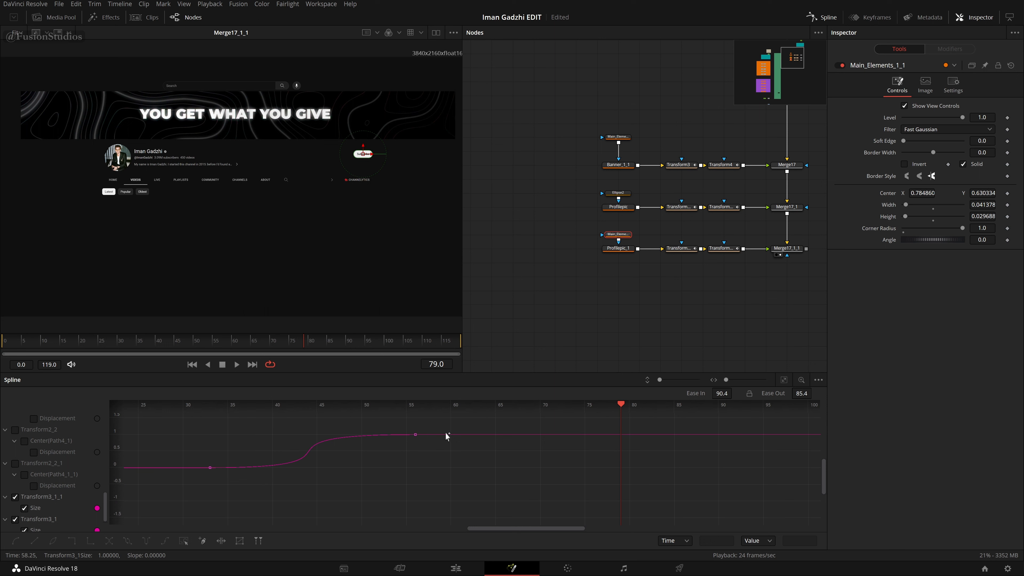
drag(459, 424, 212, 499)
key(ctrl+a)
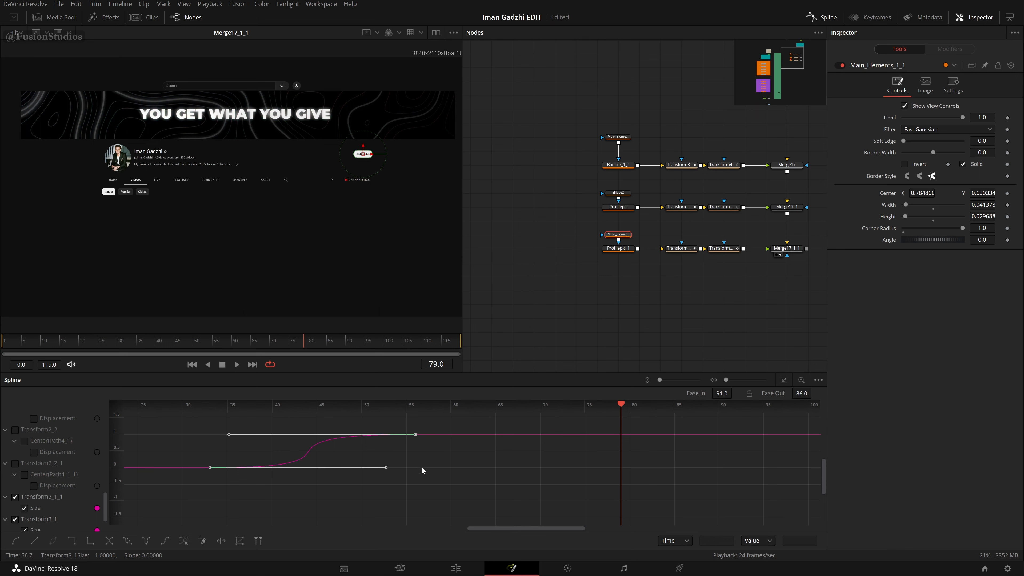
drag(422, 468, 526, 495)
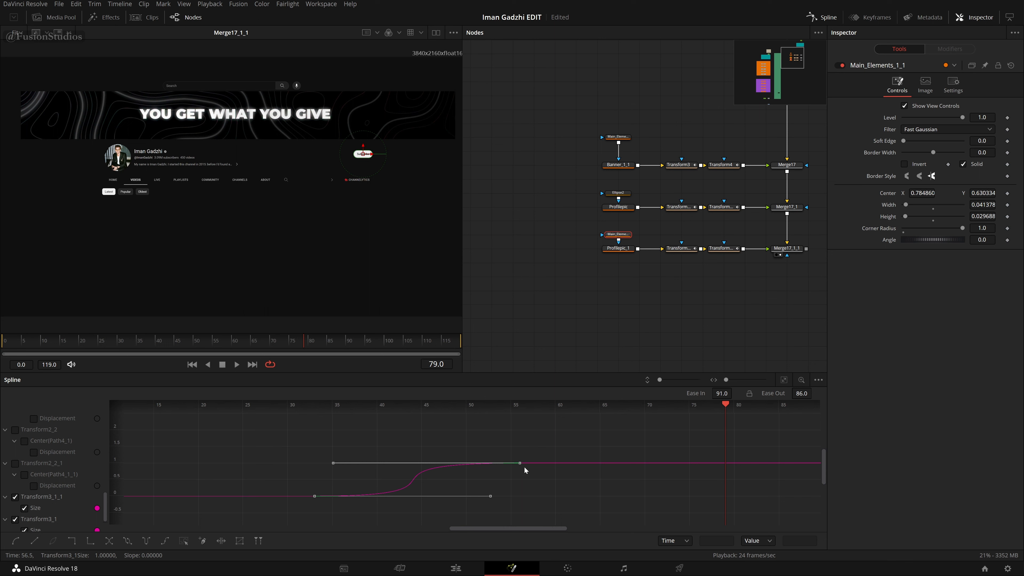
drag(556, 445, 574, 439)
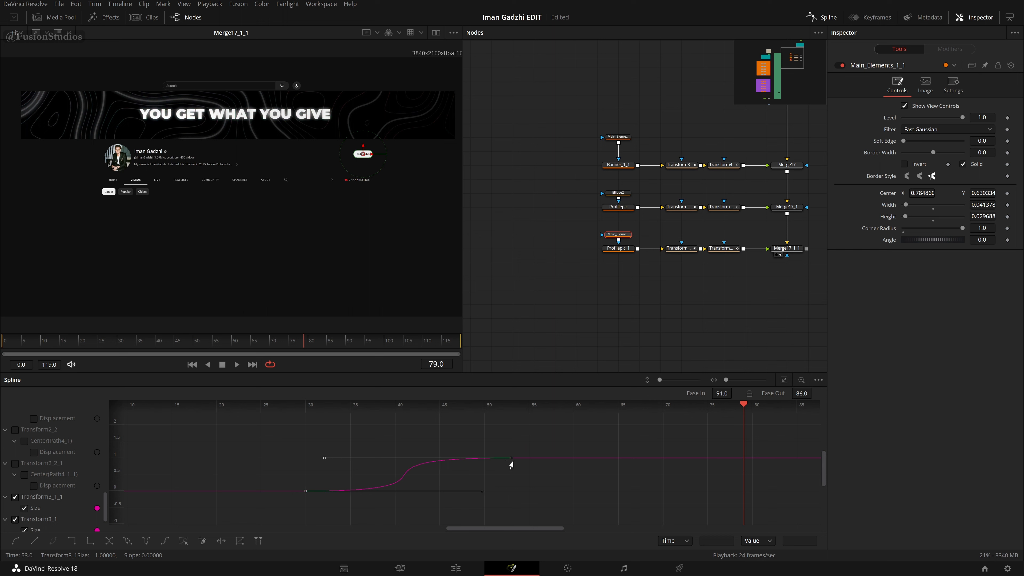
drag(511, 463, 485, 465)
key(ctrl+s)
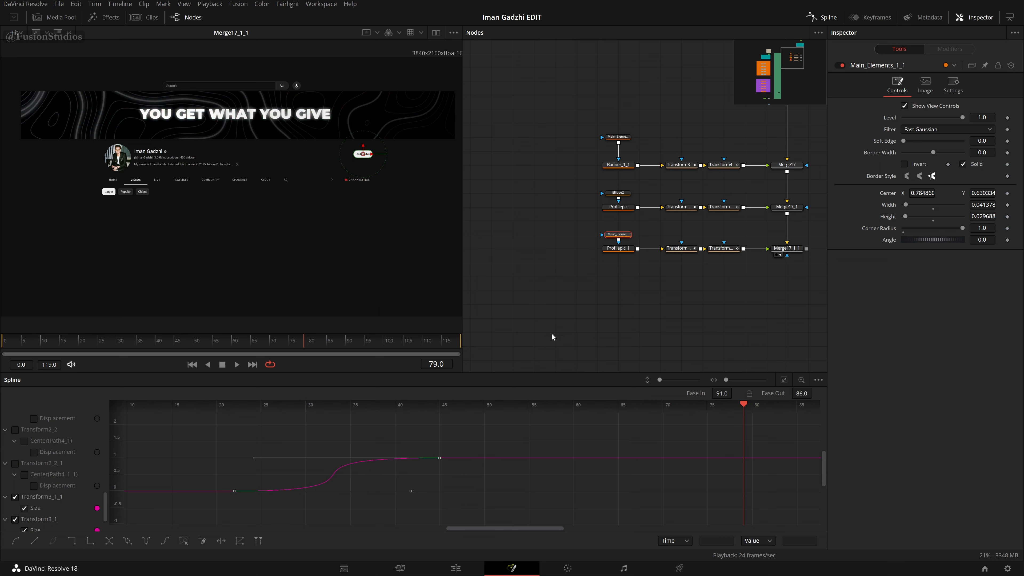
Step: Try to time-stretch the keyframes of both Size curves by extending their end
drag(475, 439, 130, 498)
click(466, 428)
key(ctrl+a)
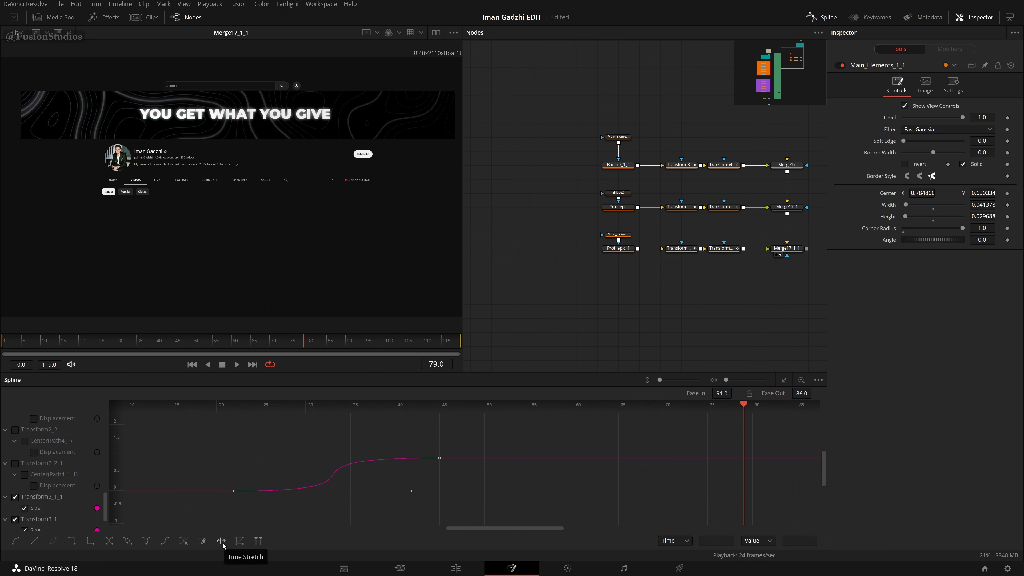
click(222, 541)
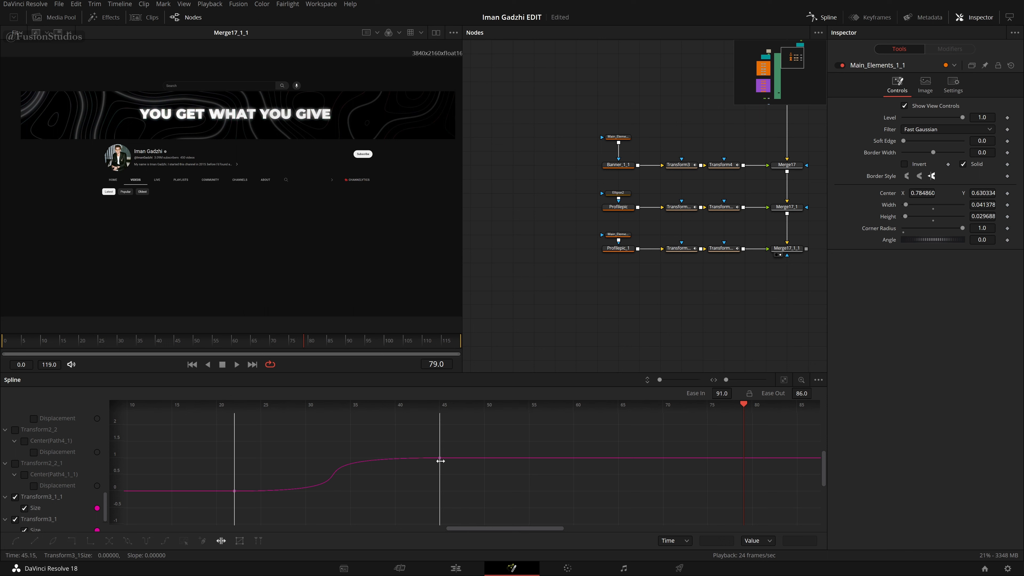
drag(441, 461, 468, 471)
click(220, 540)
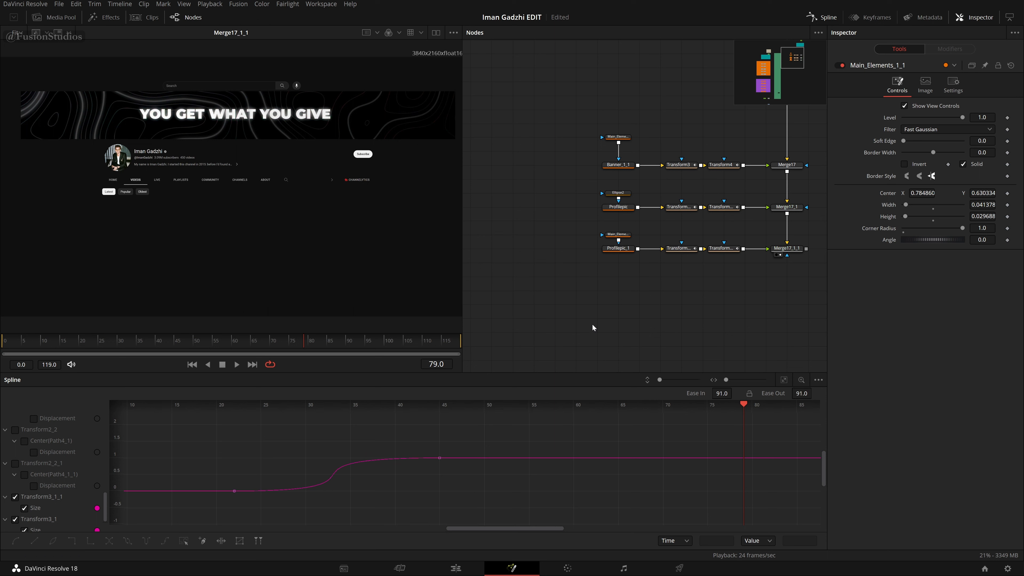
Step: Play the animation repeatedly from the first frame to check the scale-in timing of the page elements
key(Home)
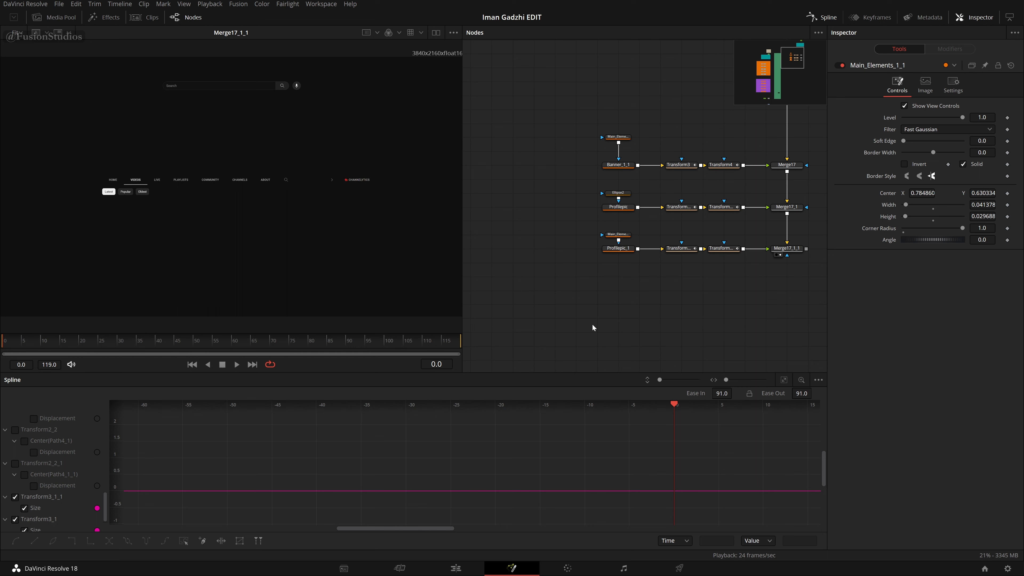
key(space)
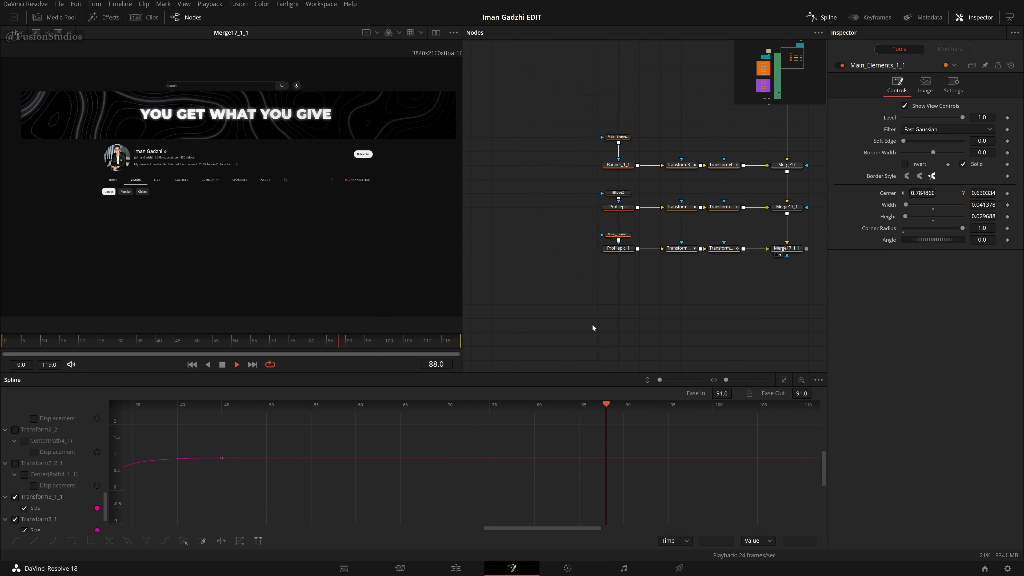
key(Home)
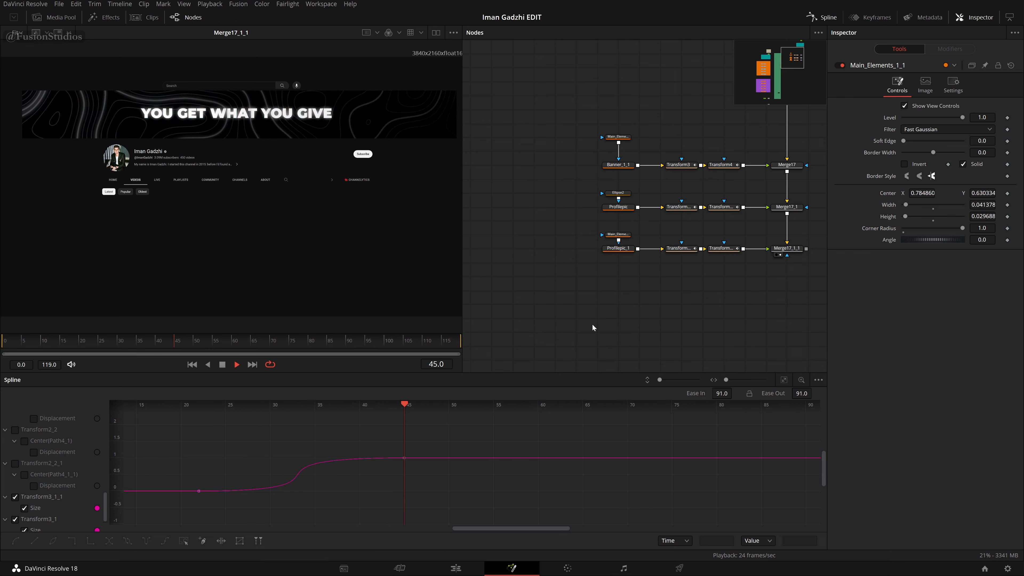
key(Home)
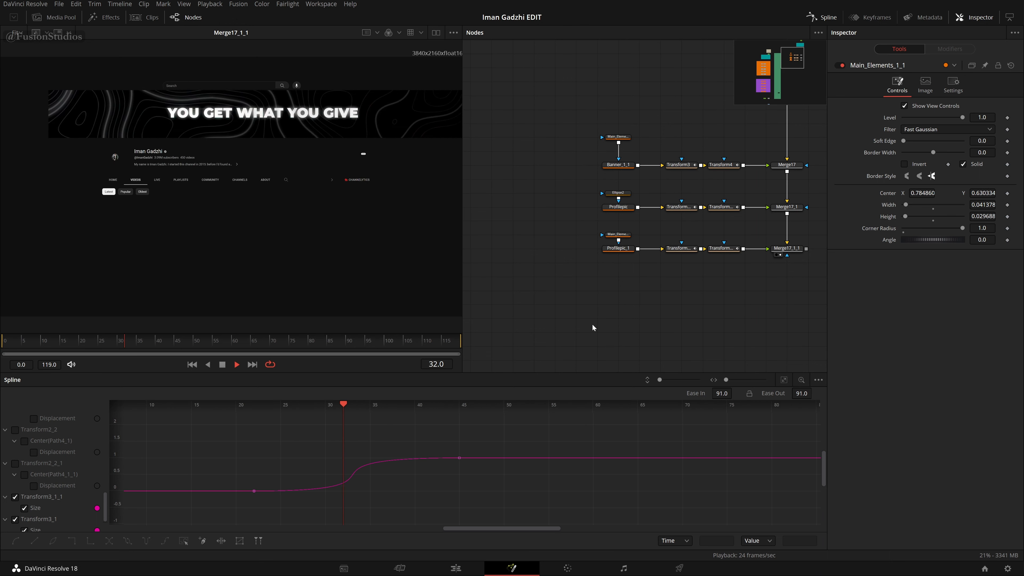
key(shift+space)
click(593, 310)
key(space)
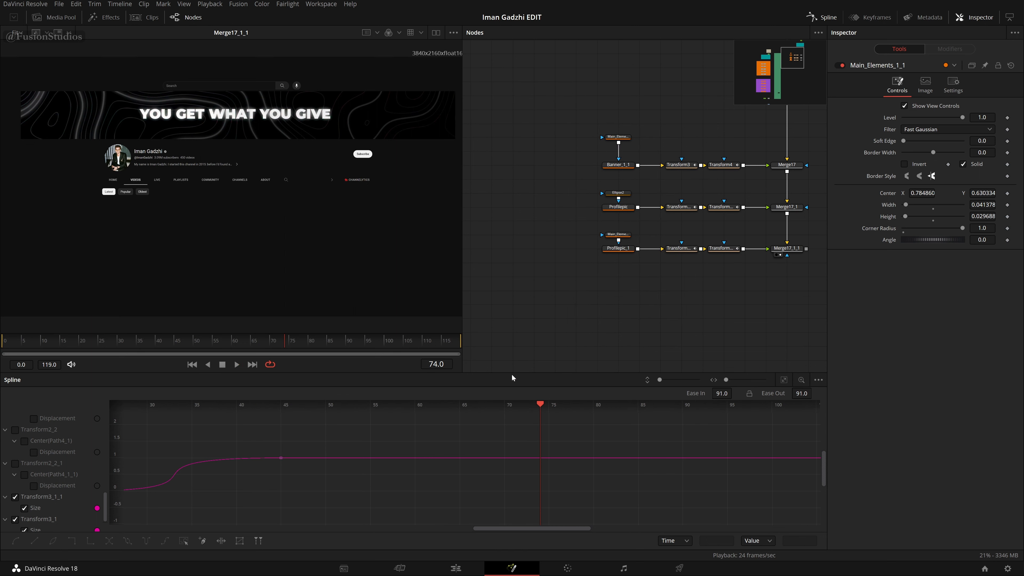
Step: Move the keyframes of both Size curves earlier, to about frames 13 and 36
scroll(601, 442, left, 5)
drag(555, 433, 267, 508)
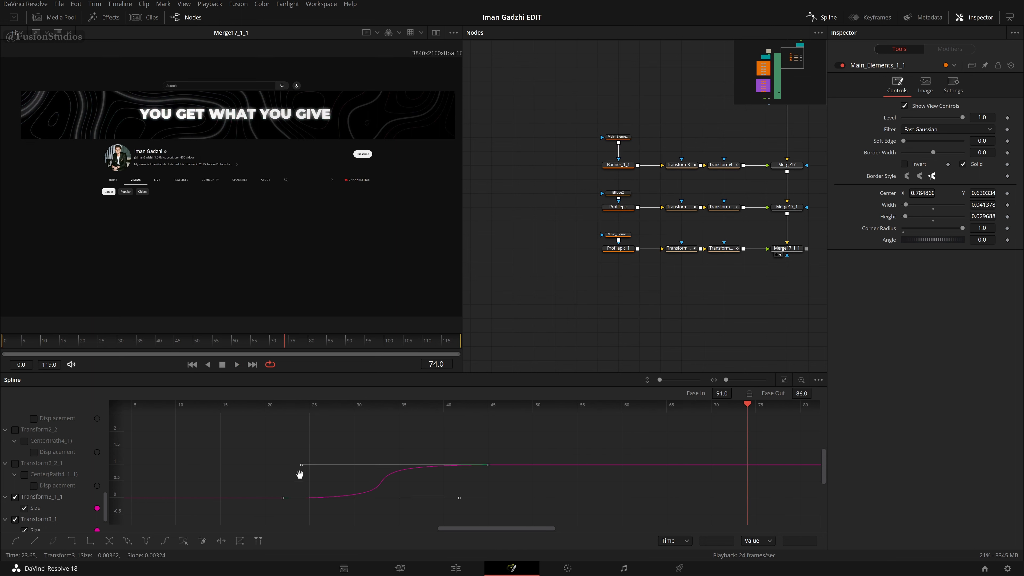
drag(299, 474, 384, 436)
drag(618, 475, 627, 508)
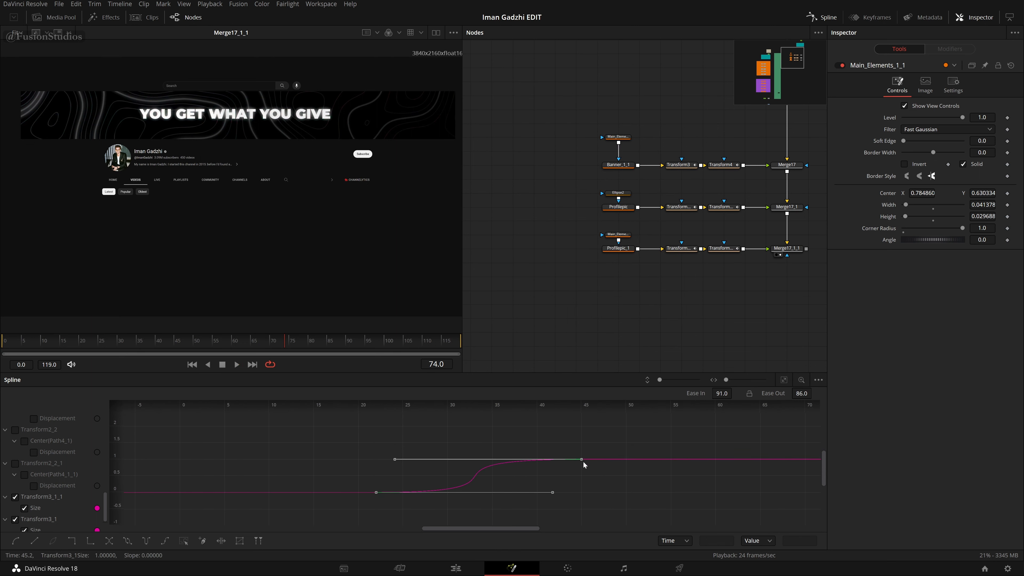
drag(611, 424, 287, 521)
drag(569, 465, 500, 475)
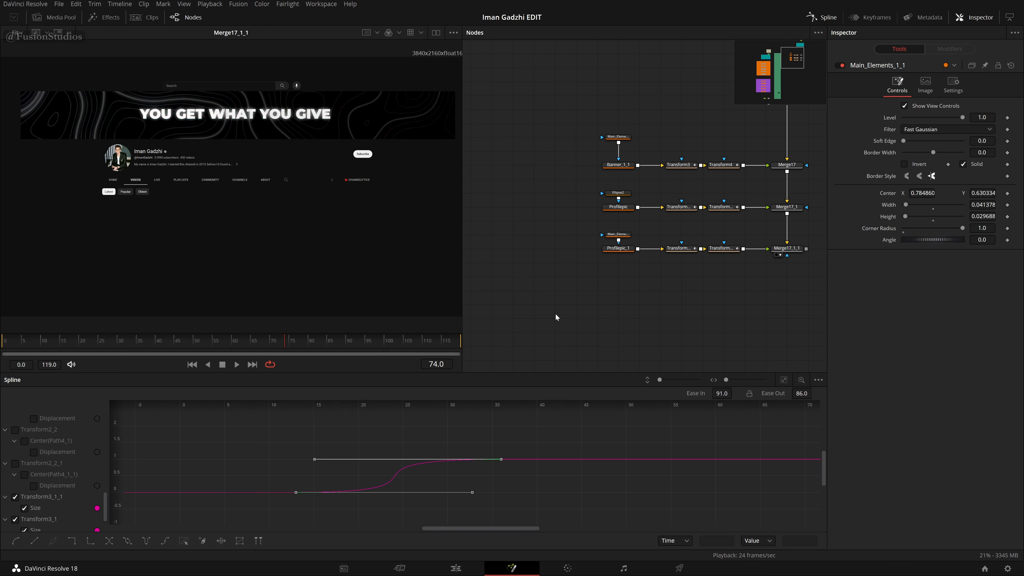
Step: Shift the keyframes of the Transform3_1 and Transform3_1_1 Size curves to about frames 32 and 55
scroll(32, 478, down, 1)
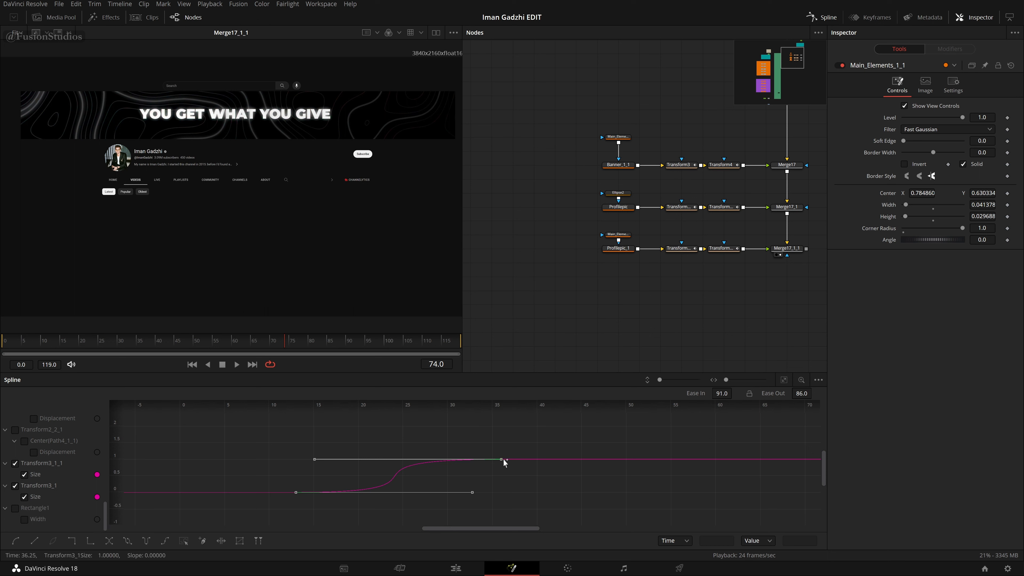
drag(499, 462, 670, 455)
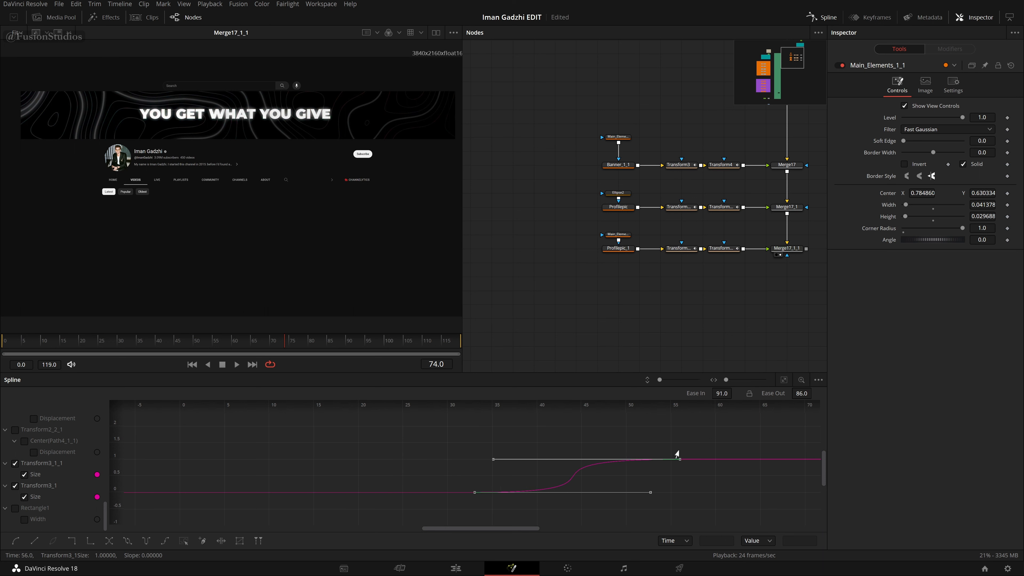
Step: Show only the Transform3_1_1 Size curve, shift its keyframes to about frames 21 and 44, and save the project
click(684, 250)
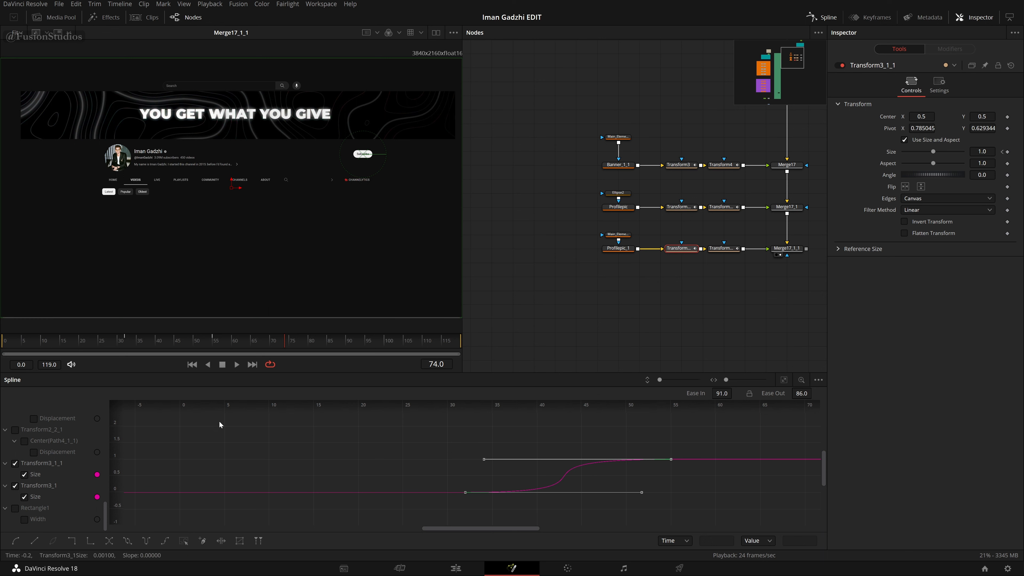
click(686, 208)
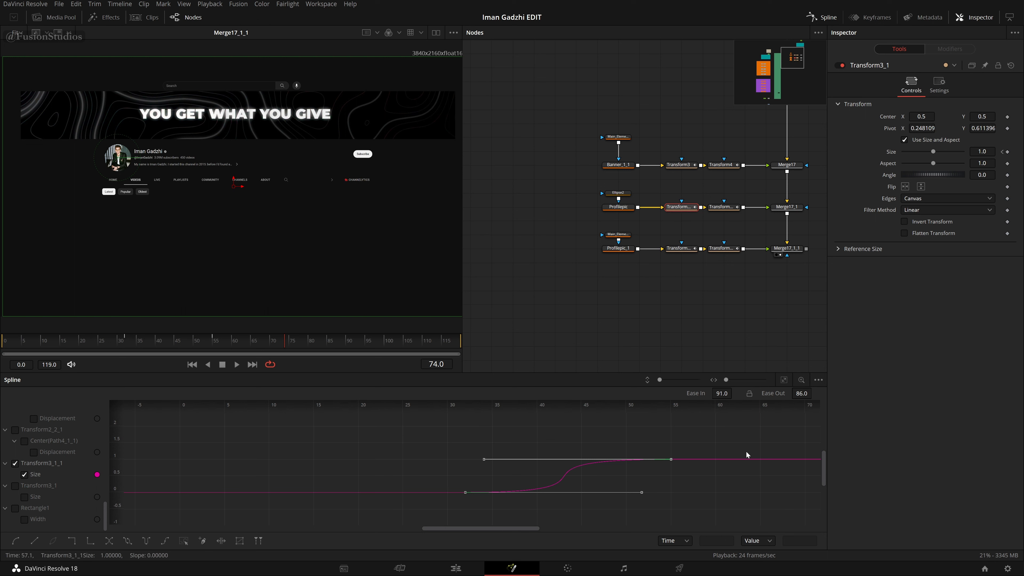
drag(714, 426, 460, 498)
click(465, 493)
click(459, 465)
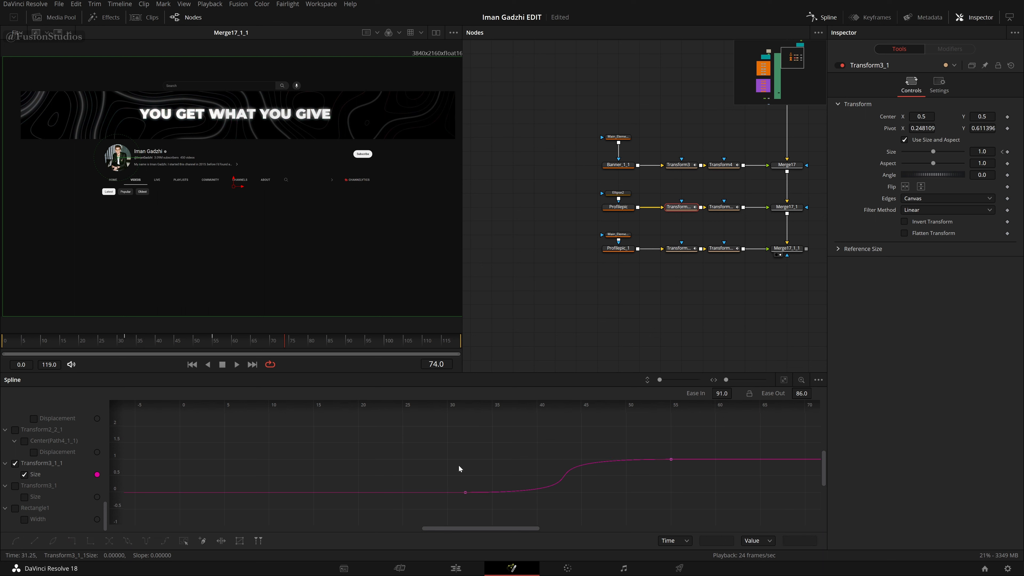
drag(409, 437, 776, 522)
drag(671, 460, 569, 469)
key(ctrl+s)
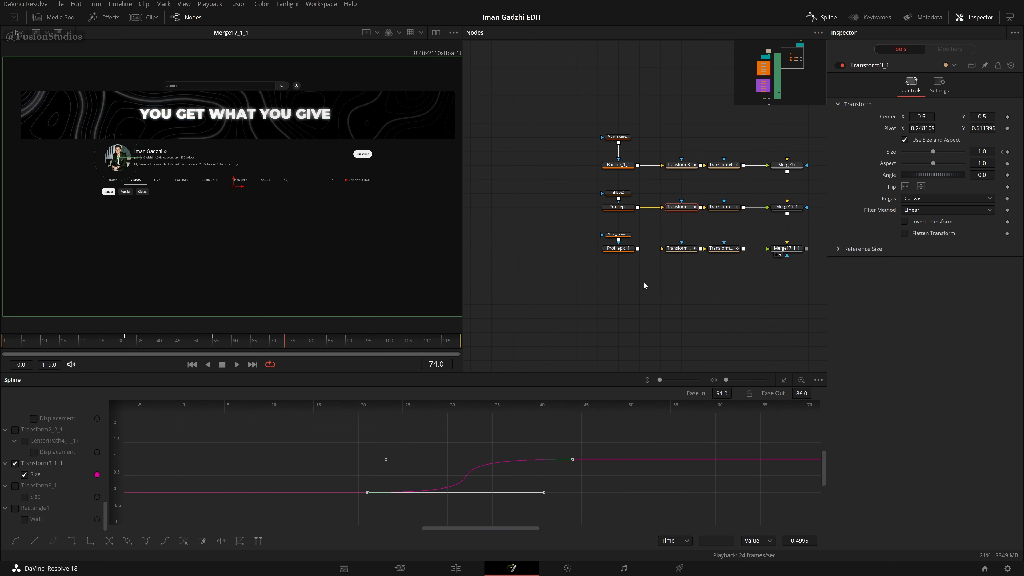
Step: Play the composition from the first frame to review the offset between the profile picture and Subscribe button
click(644, 282)
key(Home)
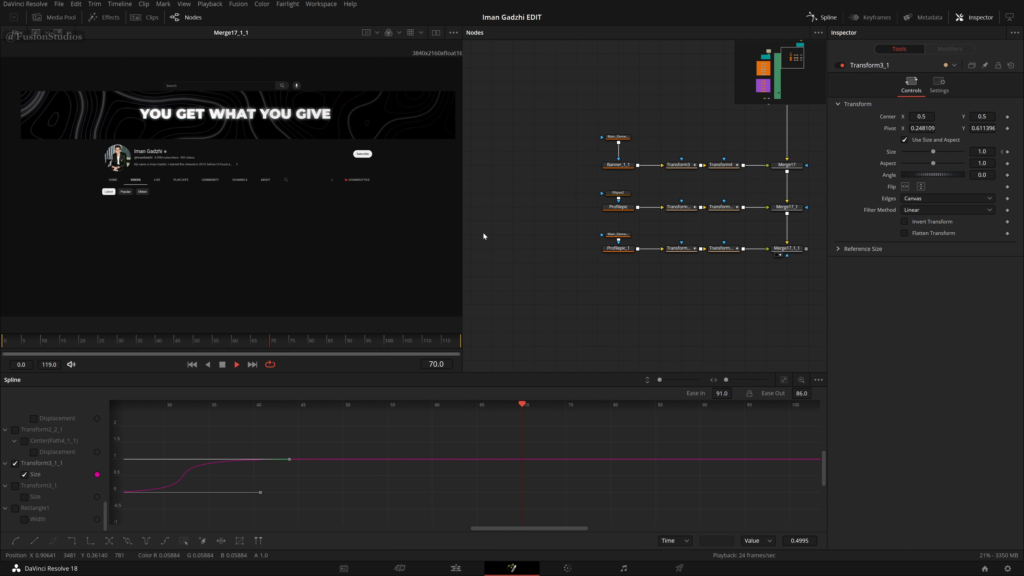
key(space)
Step: Locate the orange Elements group in the node graph and select the nodes of its two Youtube_icon rows
drag(716, 348, 644, 348)
drag(542, 116, 852, 355)
click(624, 299)
drag(580, 299, 821, 300)
drag(625, 312, 885, 274)
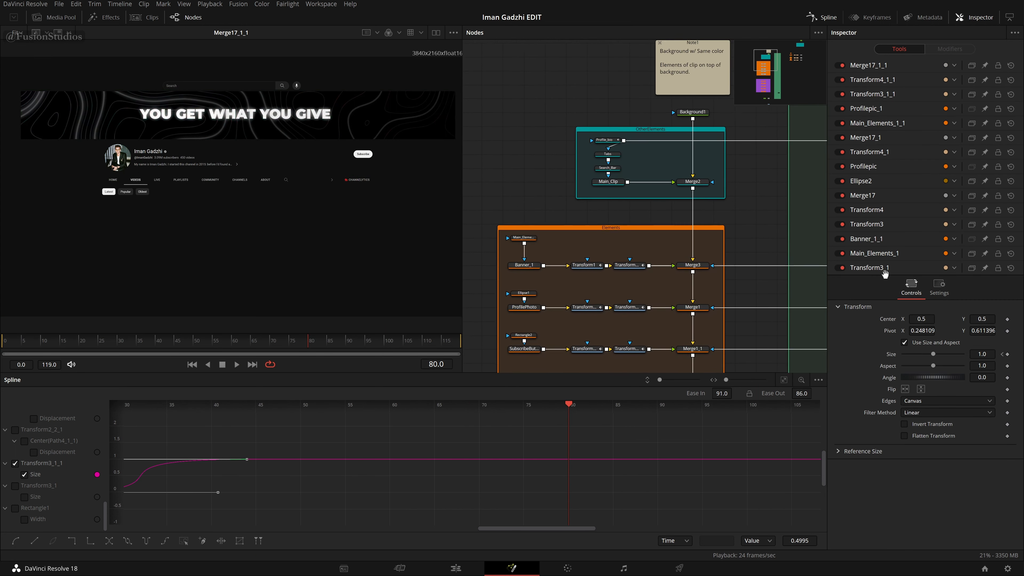
scroll(649, 295, down, 6)
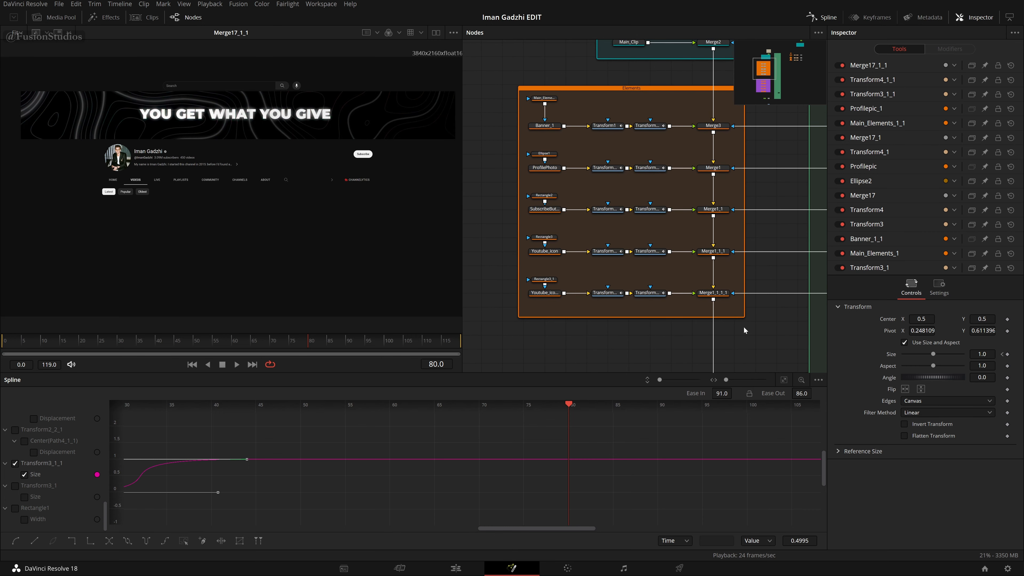
drag(744, 330, 501, 232)
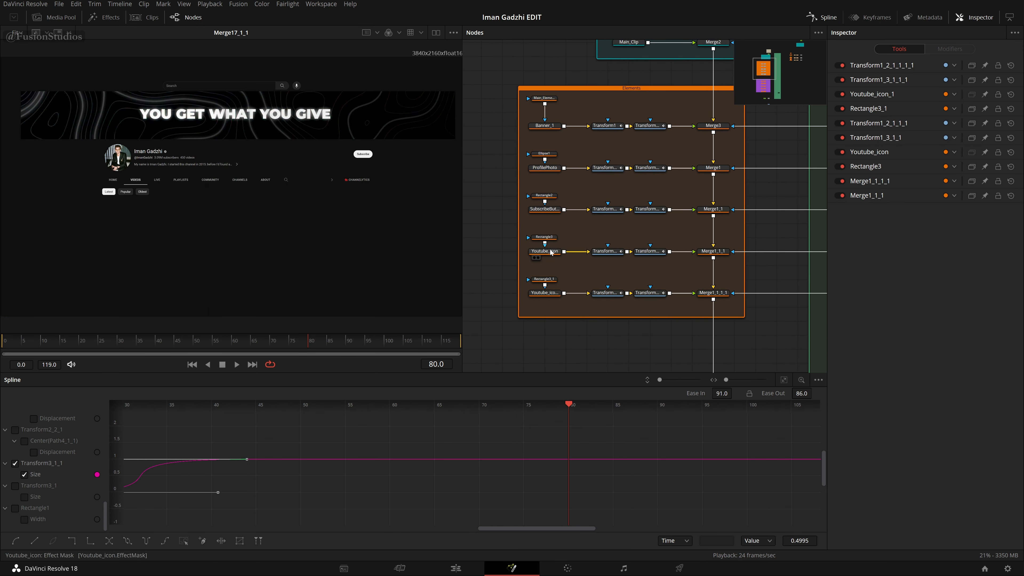
Step: View the Youtube_icon, its mask, transforms and merge, and the Youtube_icon_1 node one by one in the viewer
drag(556, 252, 338, 249)
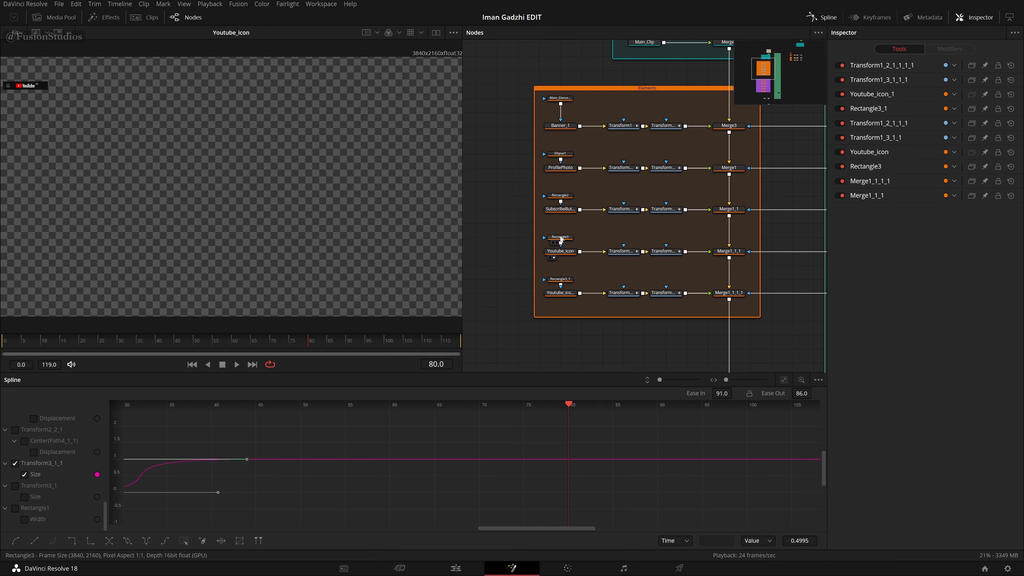
drag(560, 237, 139, 185)
drag(629, 253, 262, 194)
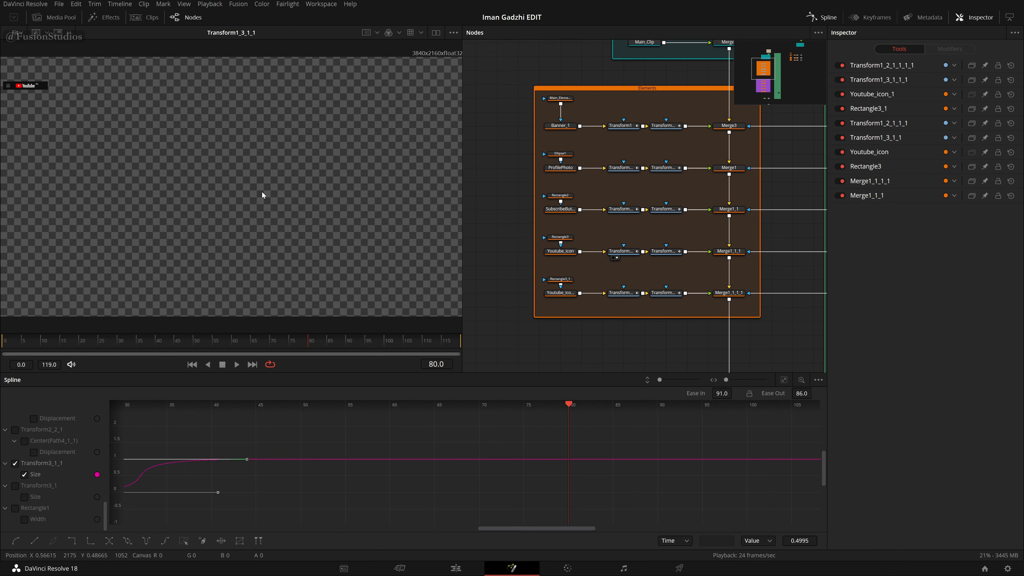
drag(667, 252, 343, 193)
drag(743, 249, 306, 202)
drag(560, 293, 253, 251)
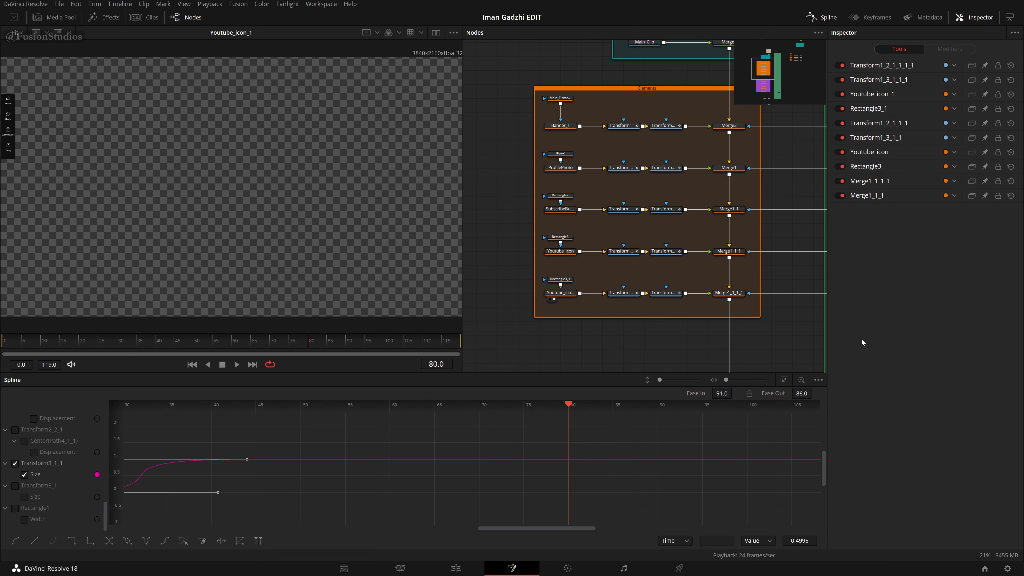
Step: Try to delete the two Youtube_icon rows from the Elements group, and undo the deletion
drag(766, 339, 527, 229)
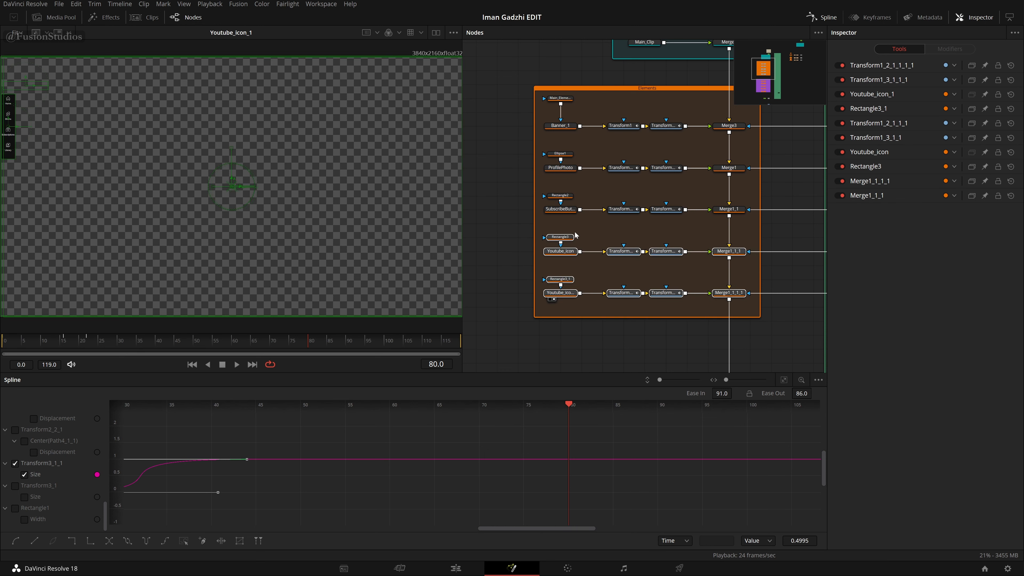
key(Delete)
key(ctrl+z)
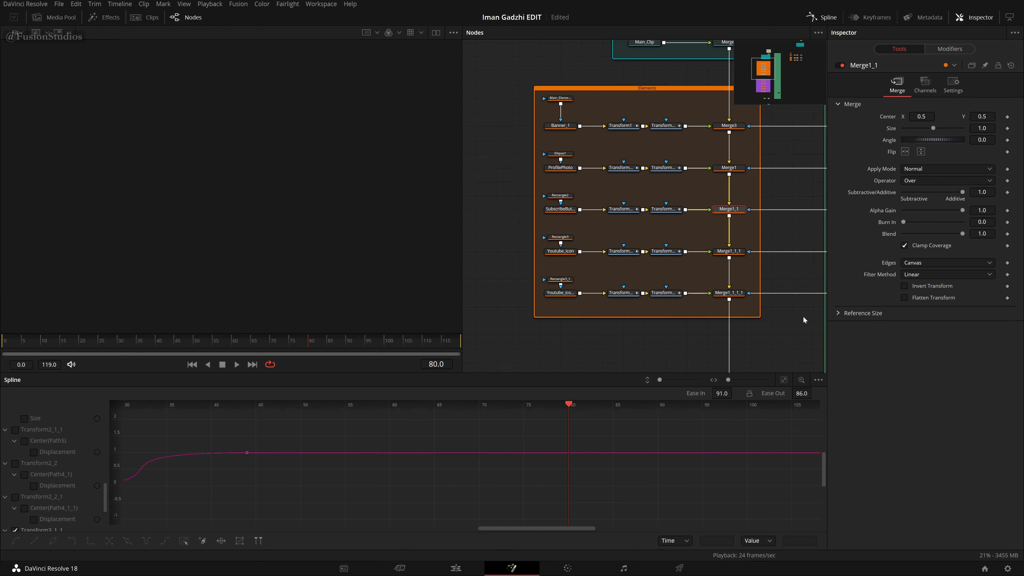
Step: Copy the two Youtube_icon rows with their merges from the Elements group and paste them below the Profilepic_1 row
drag(803, 316, 582, 238)
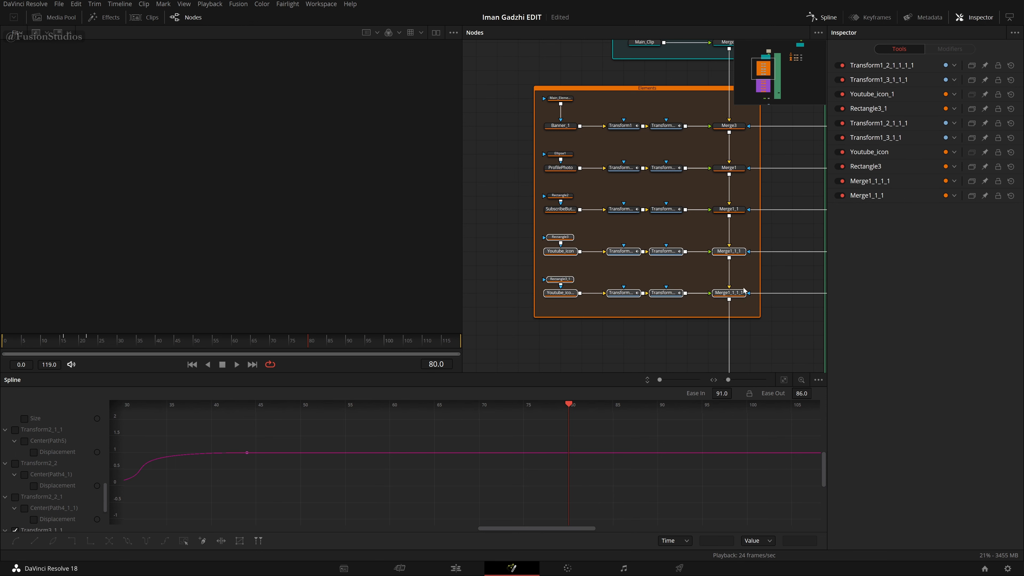
drag(822, 277, 484, 294)
drag(818, 256, 621, 298)
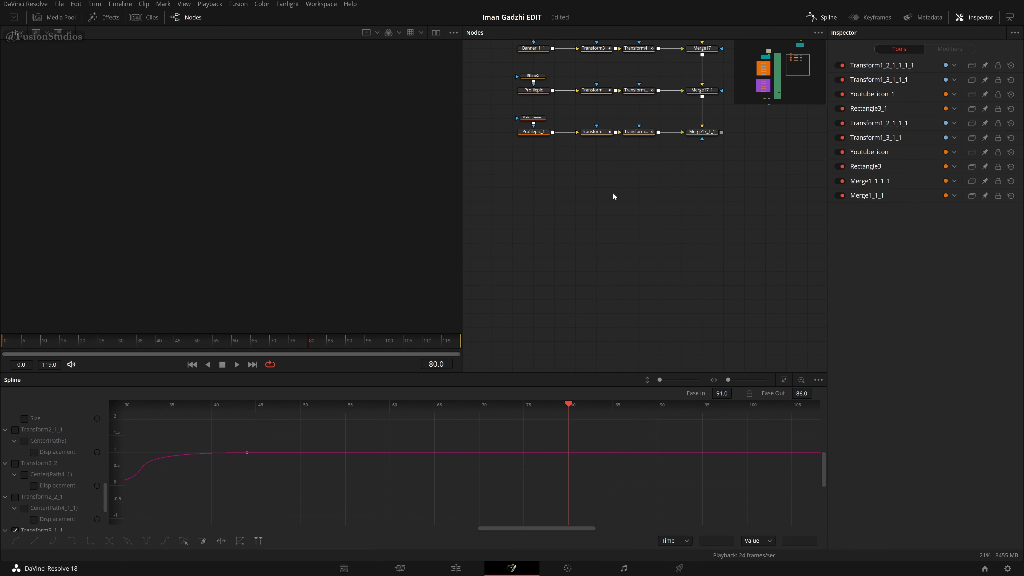
key(ctrl+v)
scroll(645, 242, up, 2)
drag(618, 238, 702, 266)
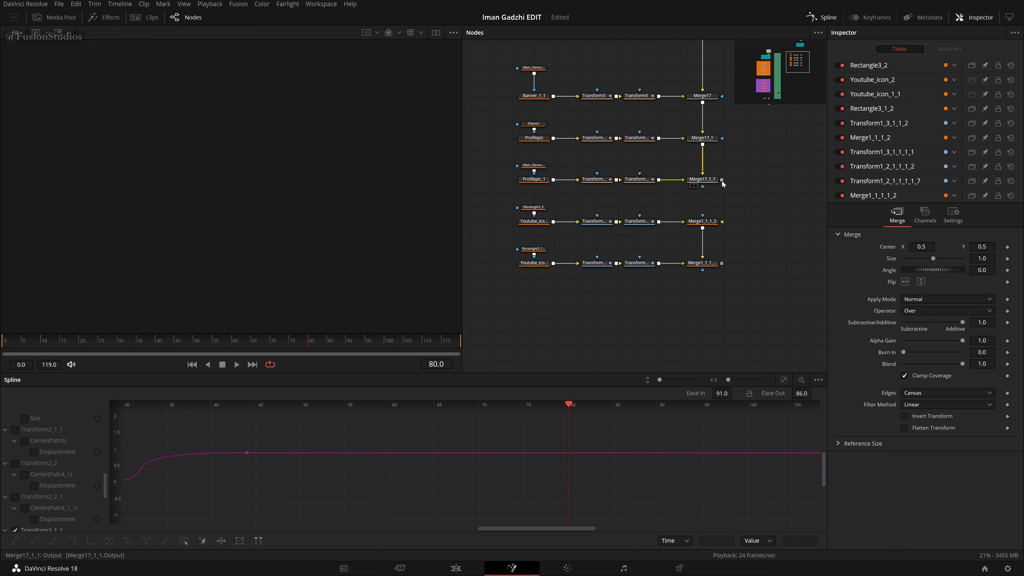
Step: Connect the output of Merge17_1_1 to the upper pasted Youtube_icon merge, and move the Main_Elements_1 mask closer above Banner_1_1
drag(722, 179, 741, 186)
drag(729, 225, 725, 223)
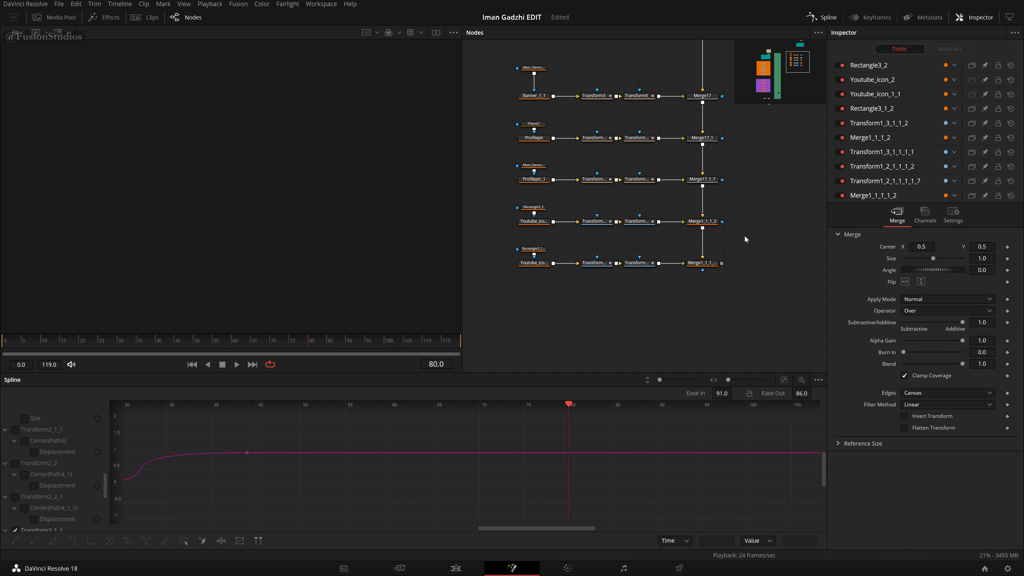
scroll(745, 238, up, 3)
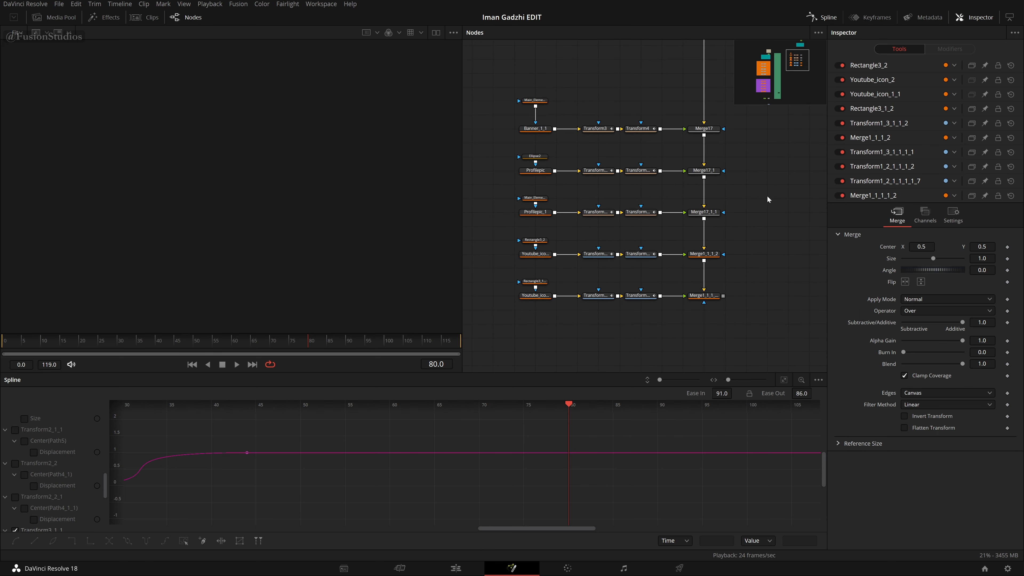
drag(542, 101, 544, 113)
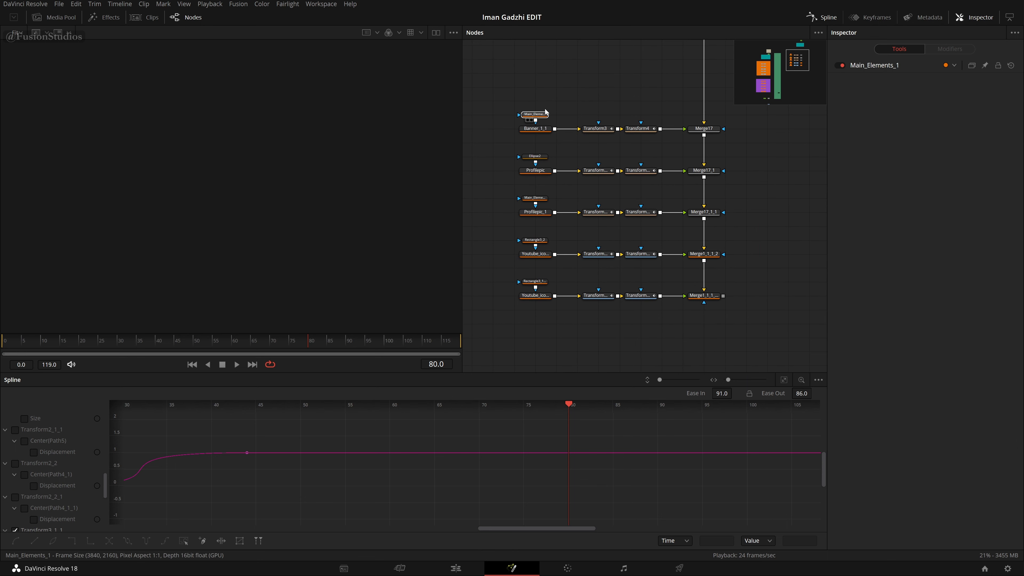
drag(492, 78, 721, 340)
click(713, 278)
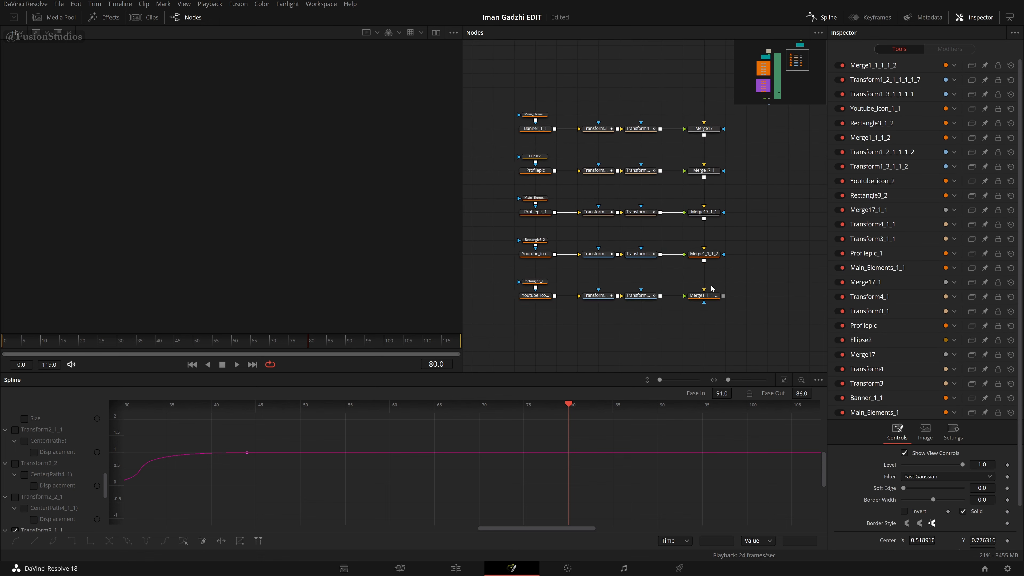
Step: View the last merge of the five-row chain in the viewer and play the composition
drag(706, 294, 381, 225)
click(523, 297)
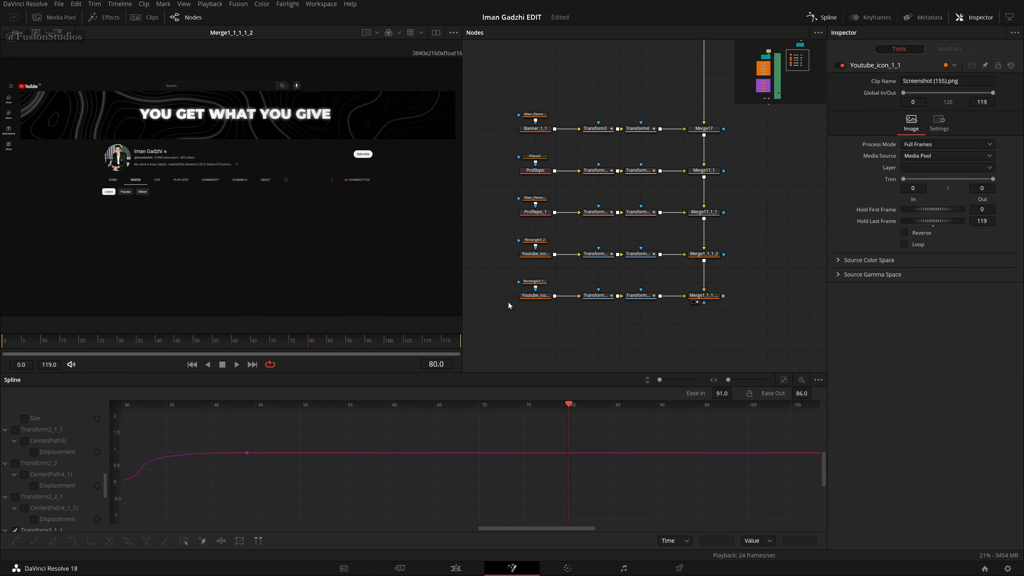
key(space)
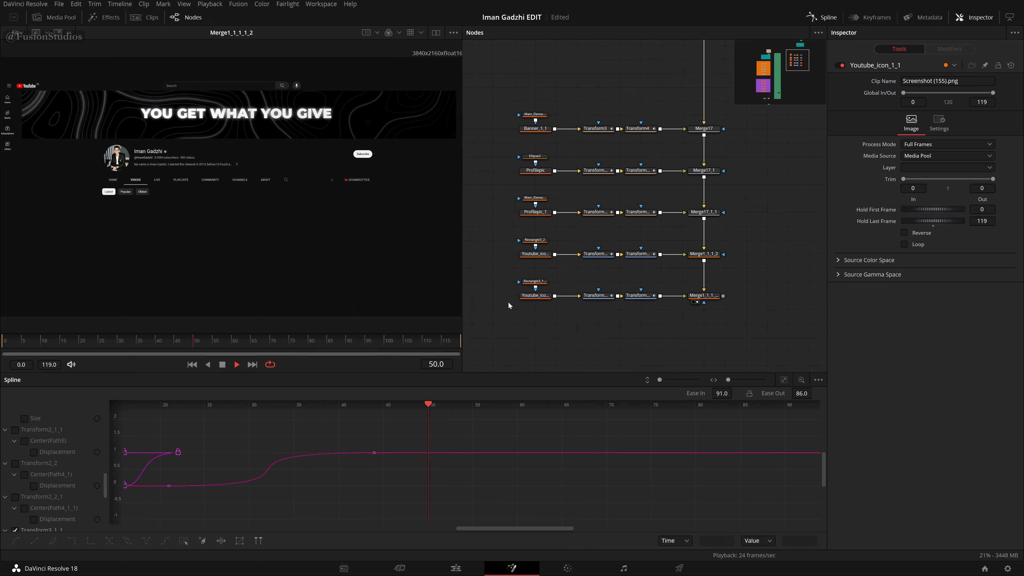
key(space)
Step: Enclose the five selected element rows in an Underlay and name it Other_Elements
drag(759, 331, 518, 83)
key(shift+space)
text(elund)
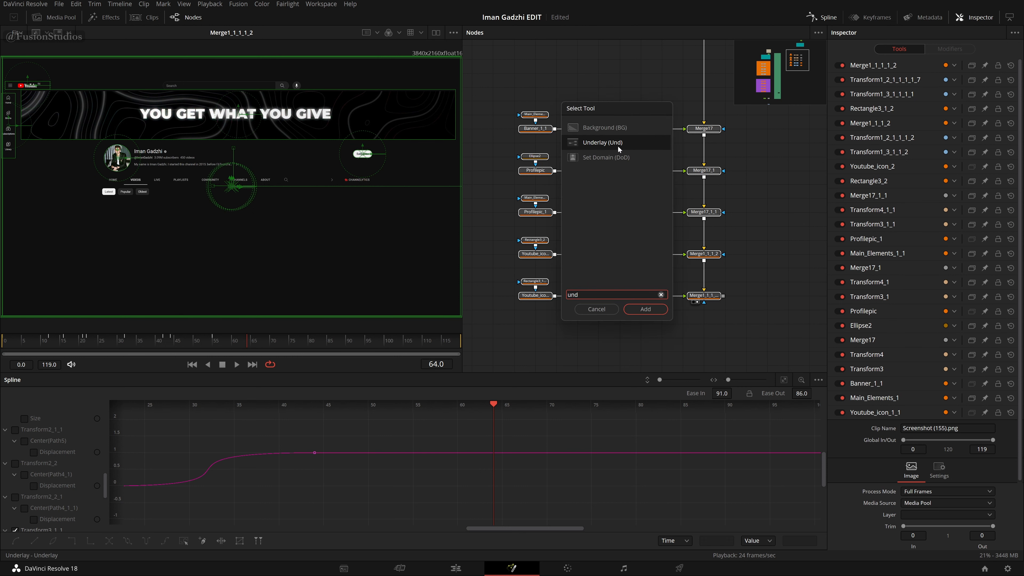
key(Return)
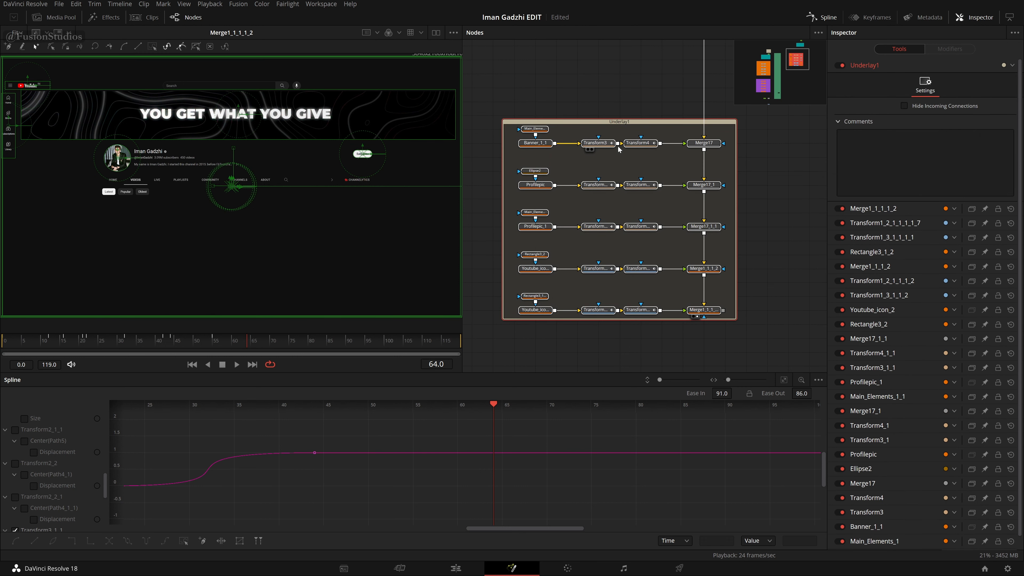
key(F2)
key(BackSpace)
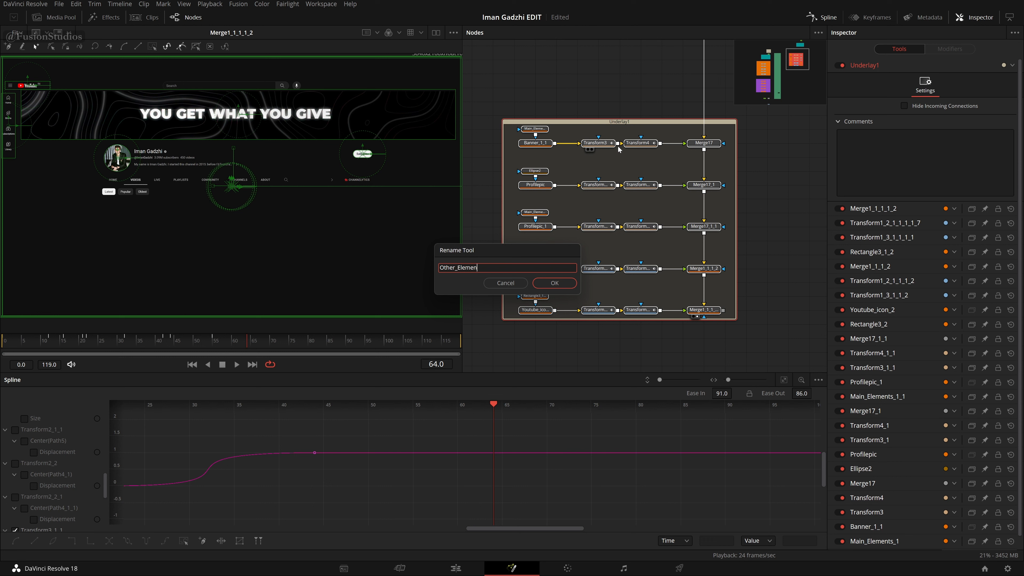
text(Other_Elements)
key(Return)
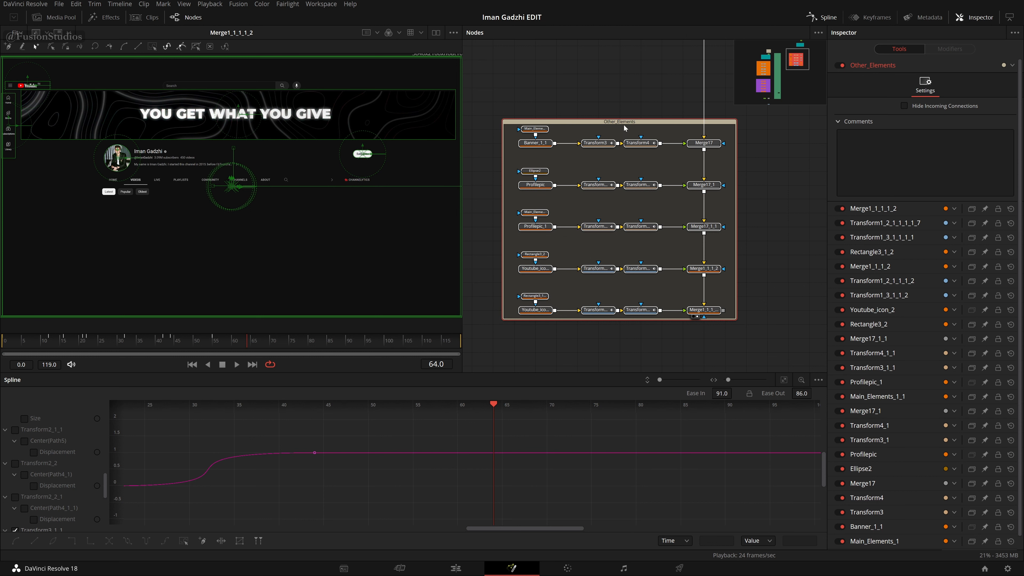
Step: Set the color of the Other_Elements underlay and its selected nodes to Orange
right_click(635, 124)
mouse_move(652, 249)
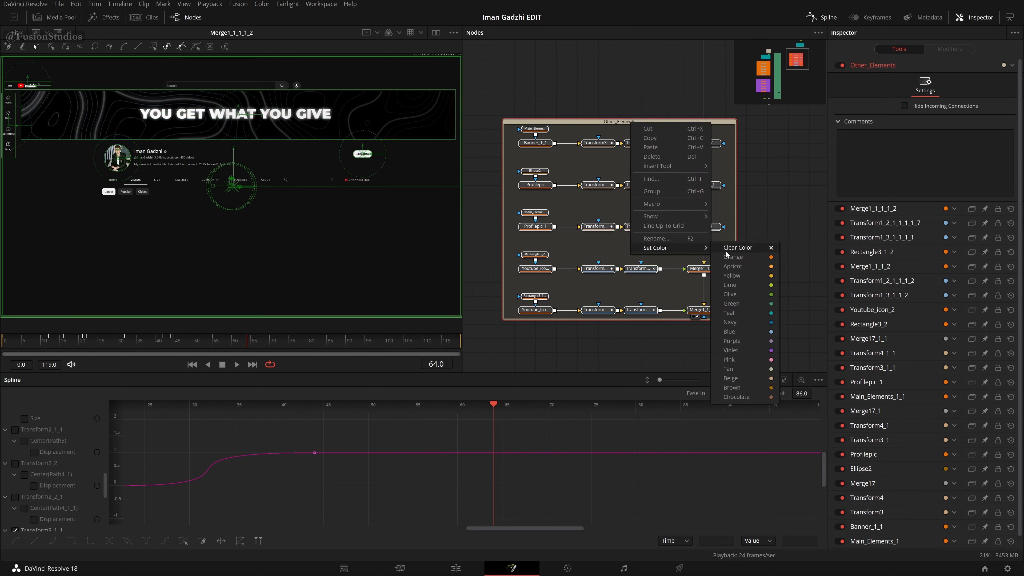
click(738, 267)
Step: Move the whole Other_Elements group, including its last merge, up closer beneath the teal group
scroll(765, 247, down, 2)
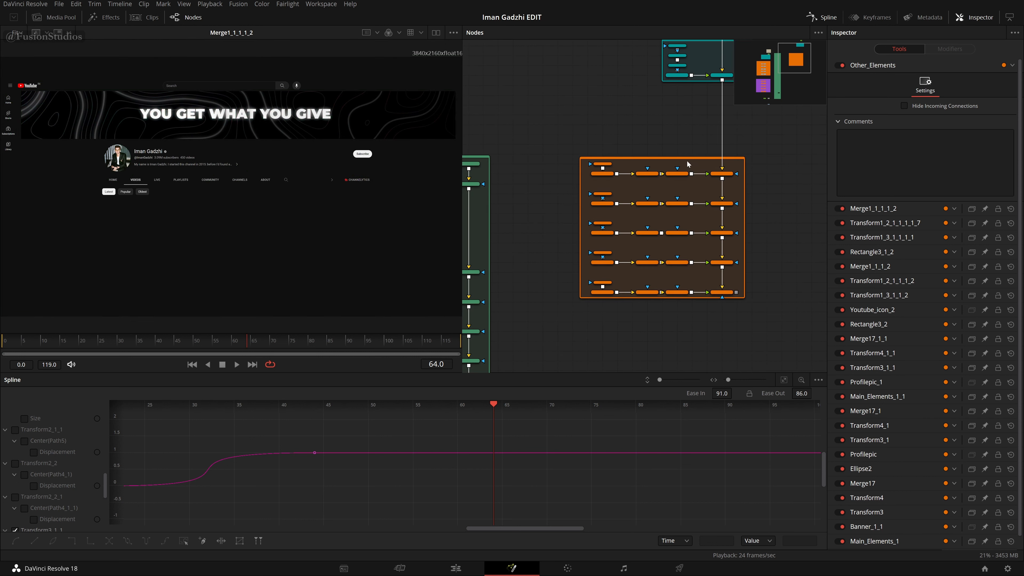
mouse_move(689, 164)
mouse_down()
mouse_move(681, 115)
mouse_move(681, 165)
mouse_up()
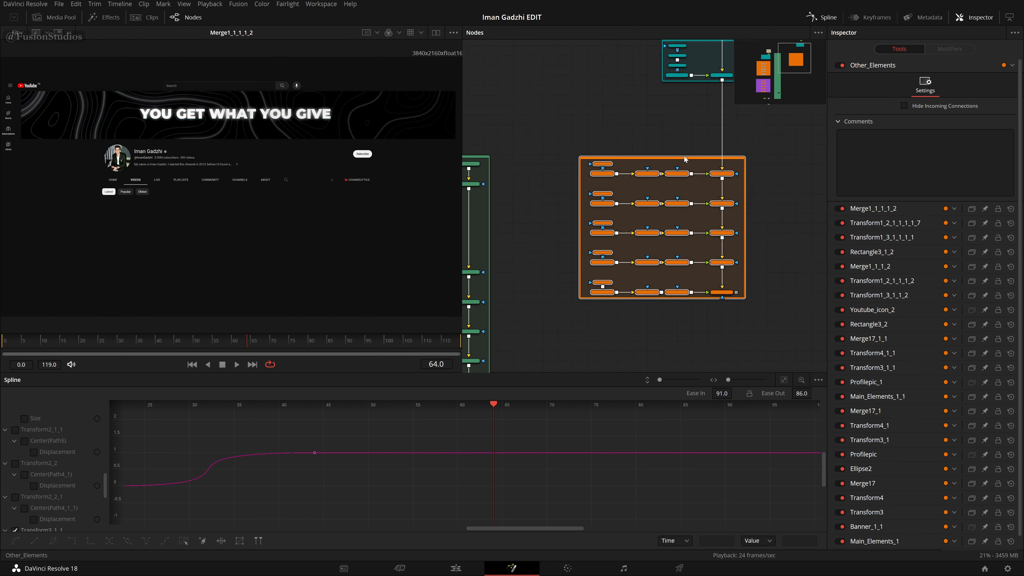
click(730, 293)
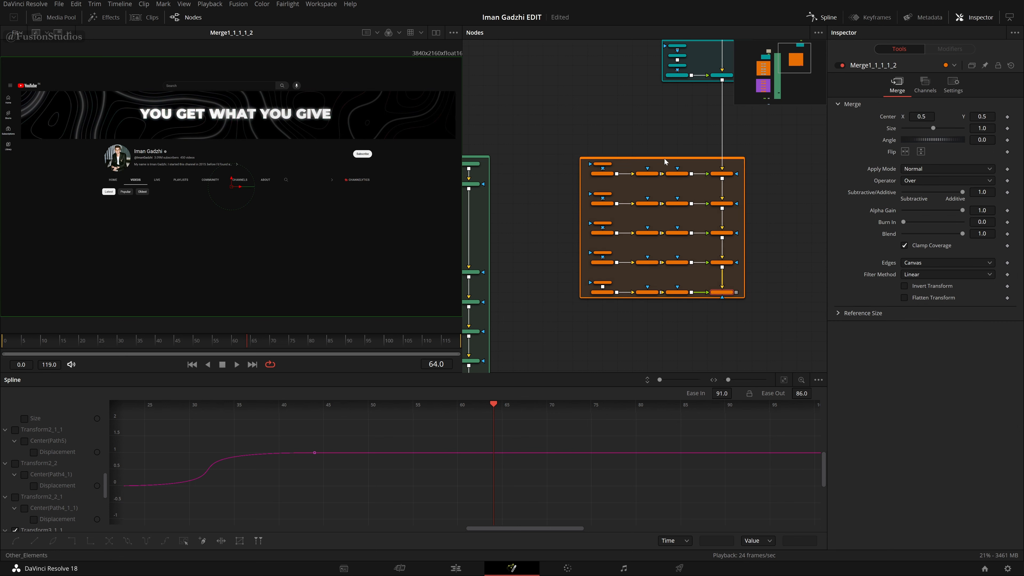
drag(665, 162, 665, 122)
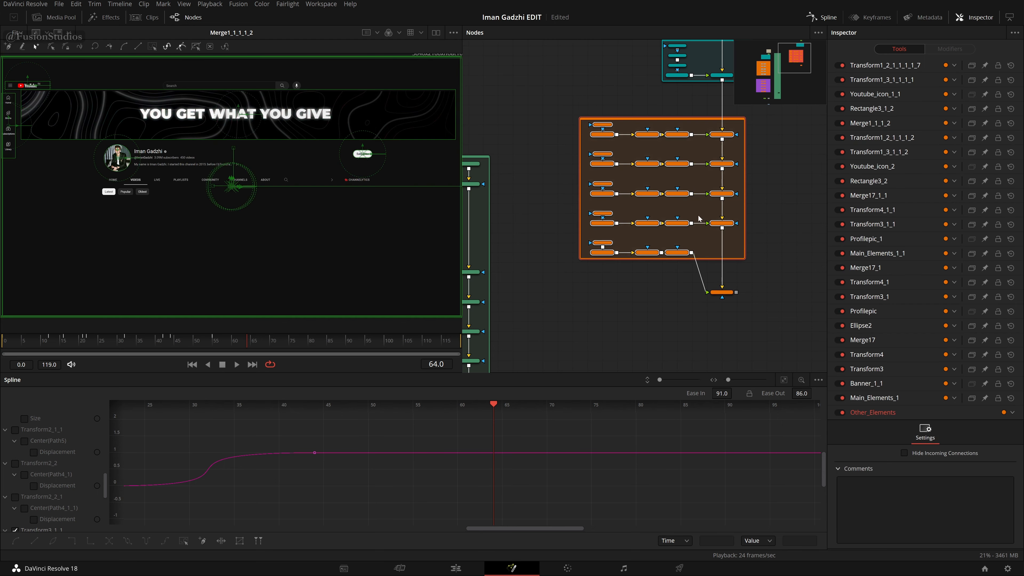
drag(769, 262, 765, 218)
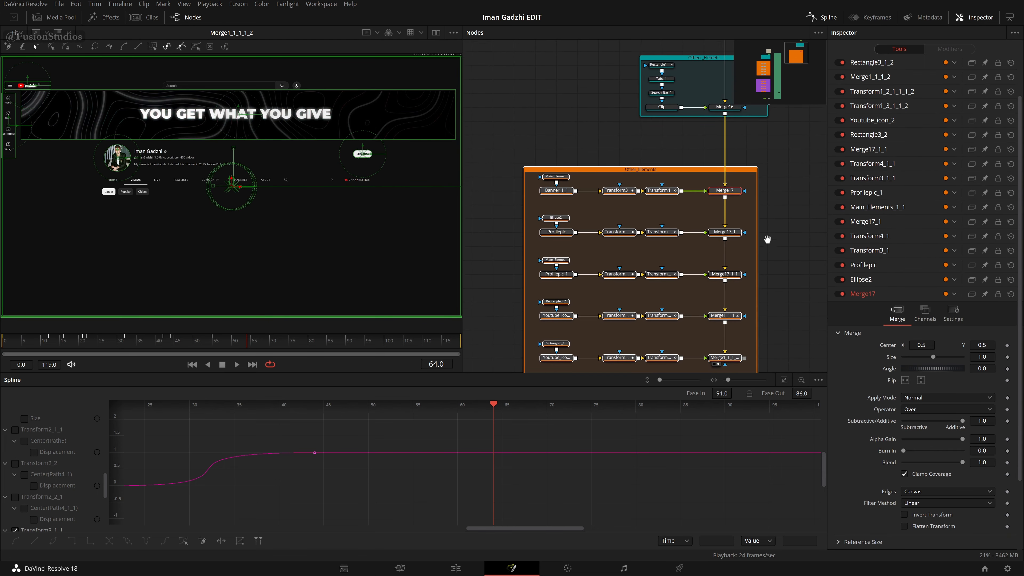
Step: Set the color of all Transform nodes in the Other_Elements group to Blue
click(587, 155)
drag(604, 160, 665, 344)
right_click(666, 338)
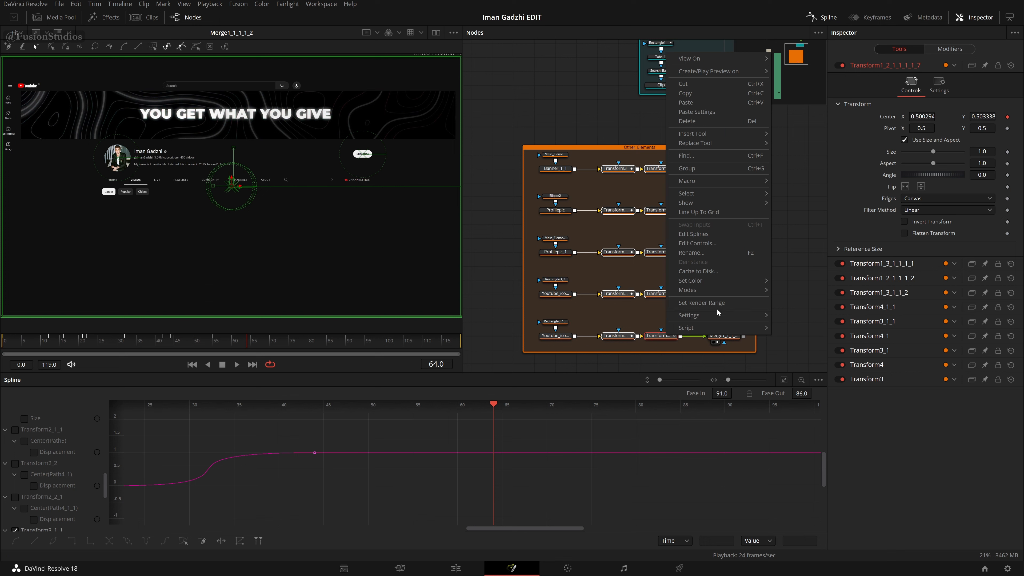
mouse_move(762, 278)
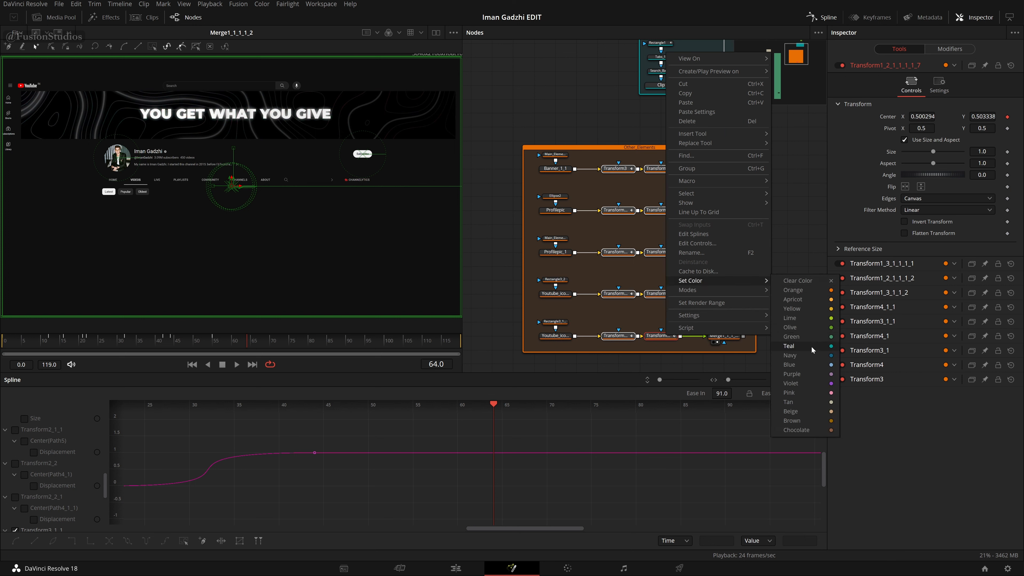
click(808, 363)
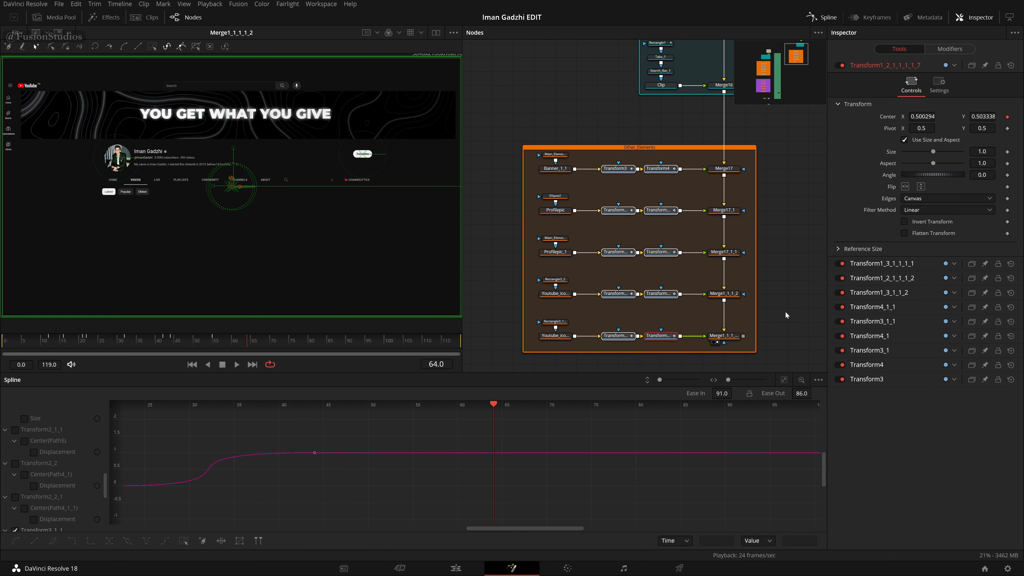
click(778, 302)
Step: Compare the node rows of the original Elements group with those of the Other_Elements group
scroll(657, 263, down, 3)
scroll(658, 262, up, 5)
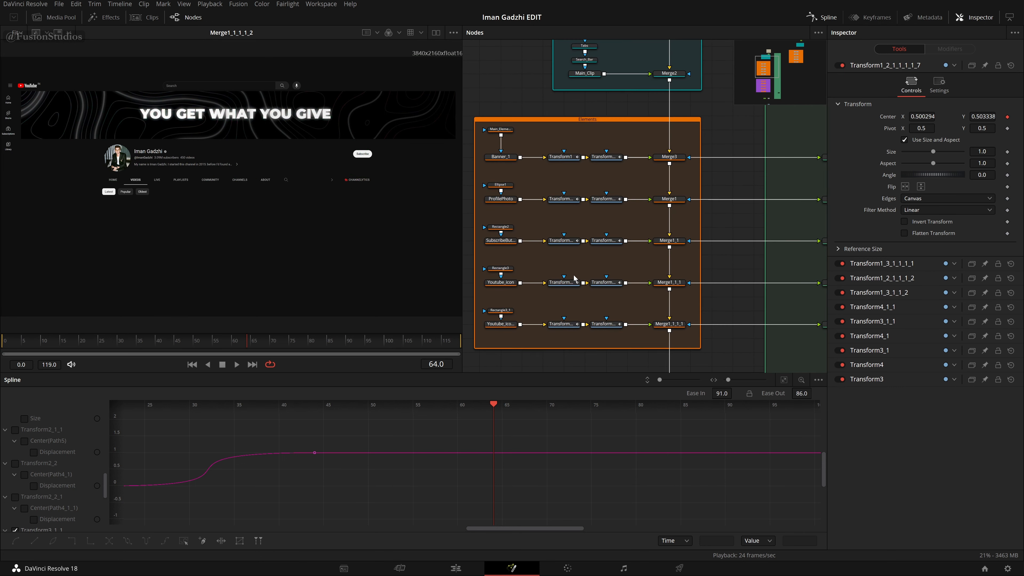
drag(765, 221, 463, 359)
drag(713, 254, 542, 330)
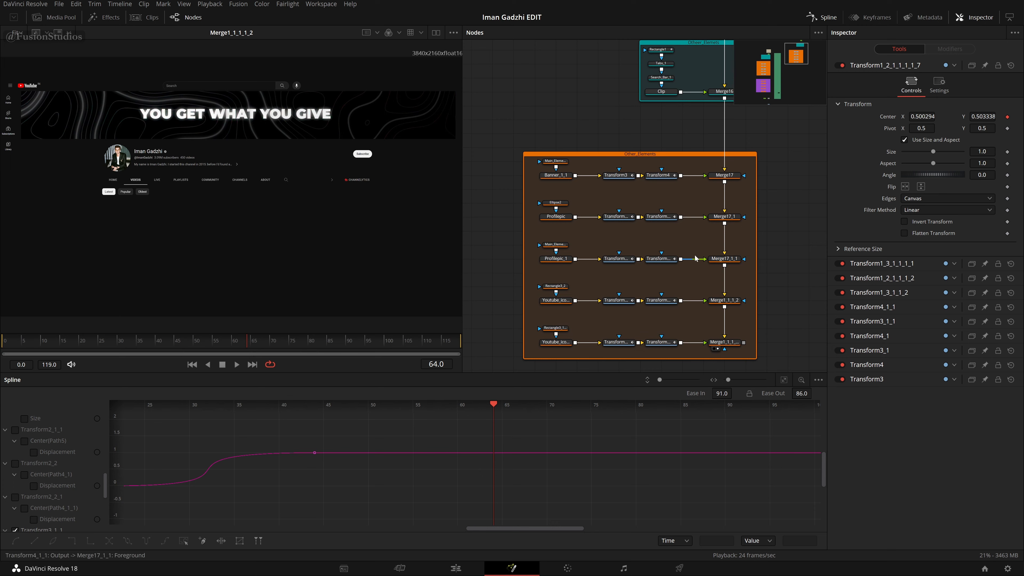
drag(737, 238, 718, 259)
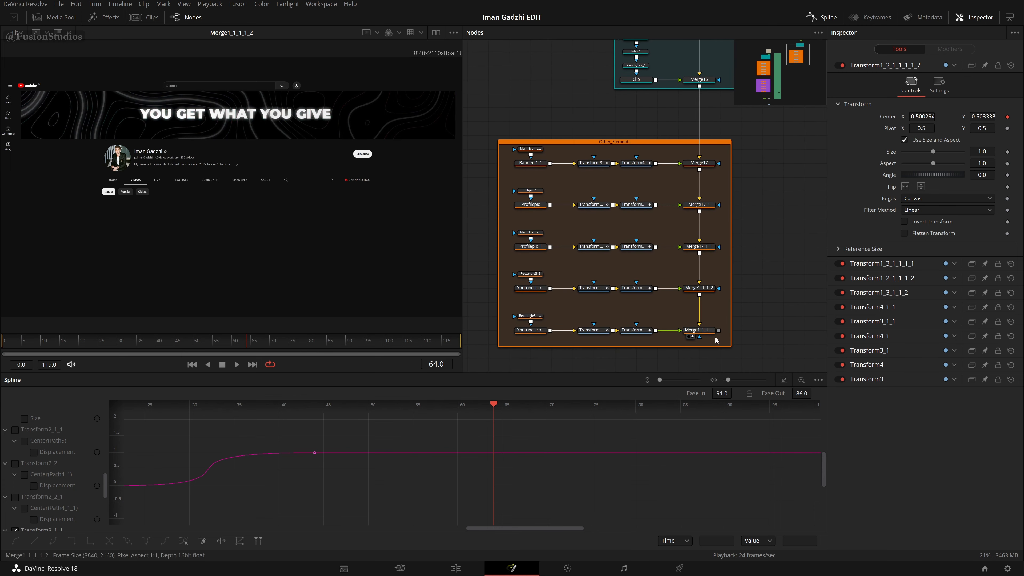
drag(419, 265, 364, 234)
scroll(538, 212, down, 3)
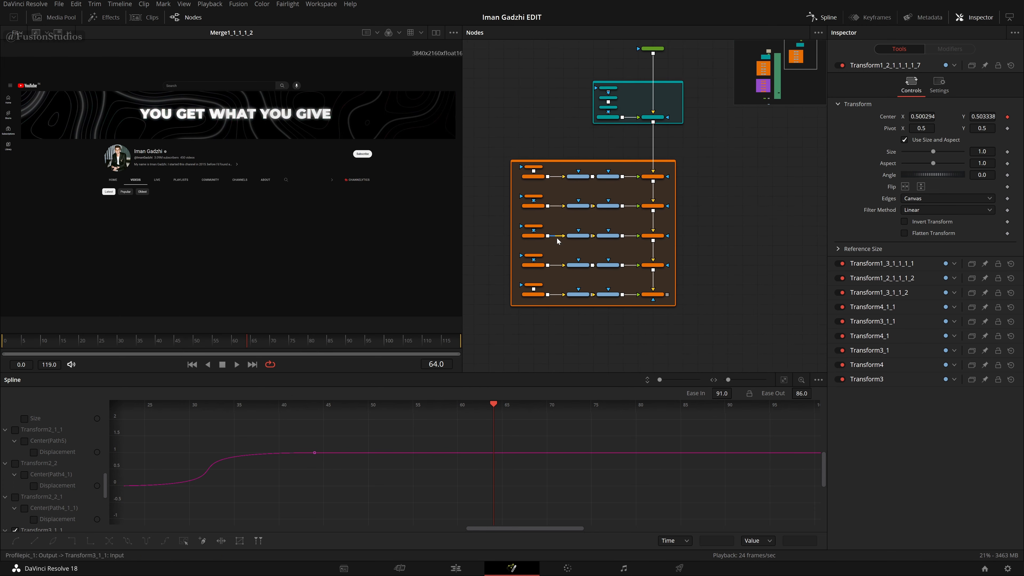
Step: View Video_01, its rectangle mask and its merge from the purple Videos group one by one in the viewer
drag(545, 291, 812, 162)
scroll(737, 157, up, 5)
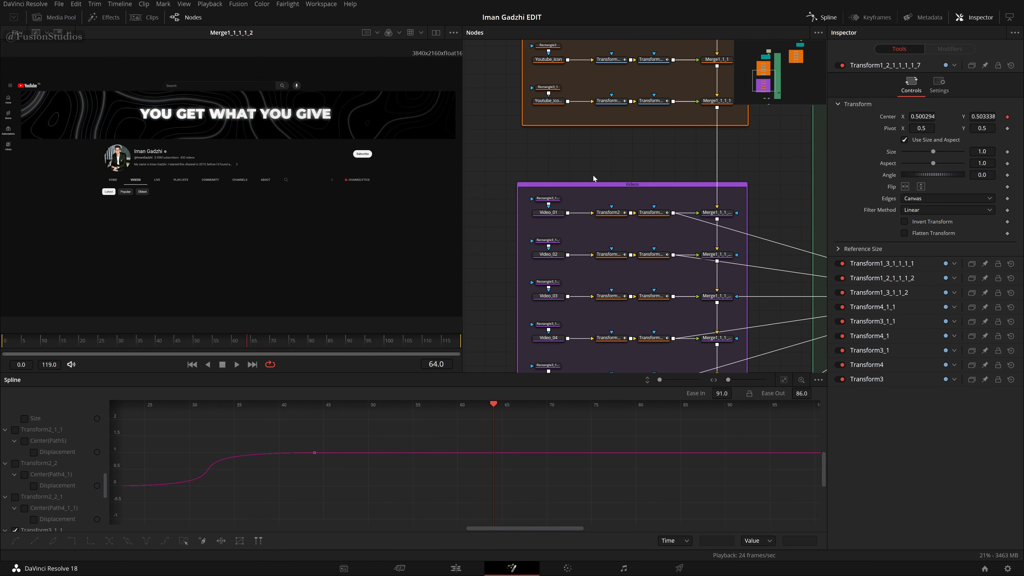
scroll(592, 175, up, 2)
scroll(636, 170, up, 1)
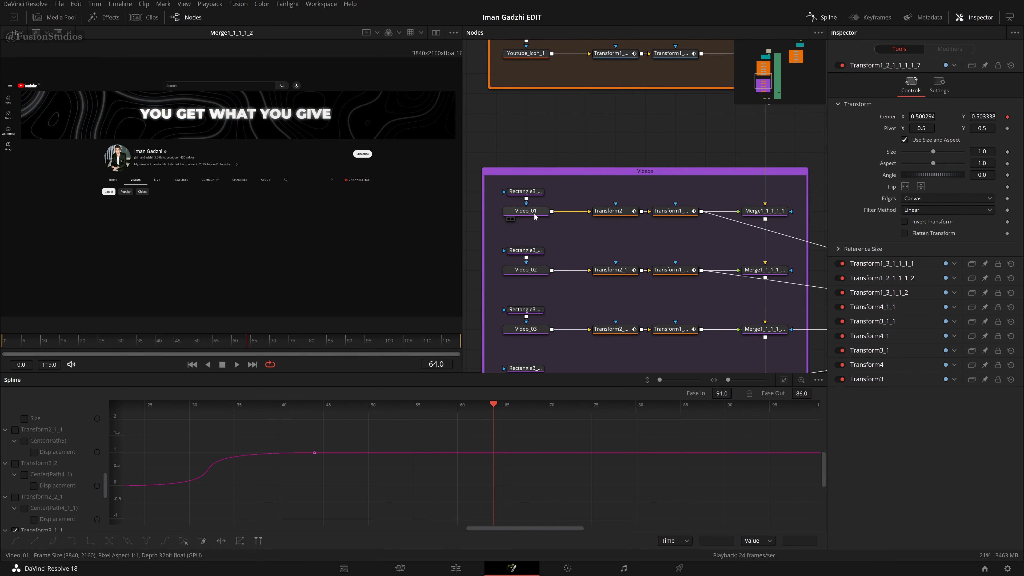
drag(534, 213, 307, 173)
drag(529, 192, 306, 168)
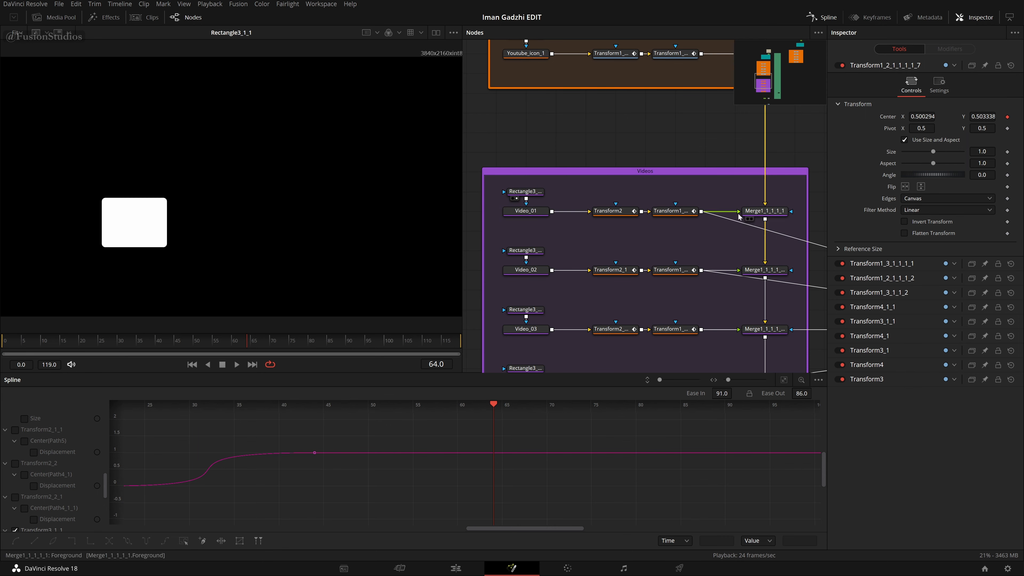
click(749, 219)
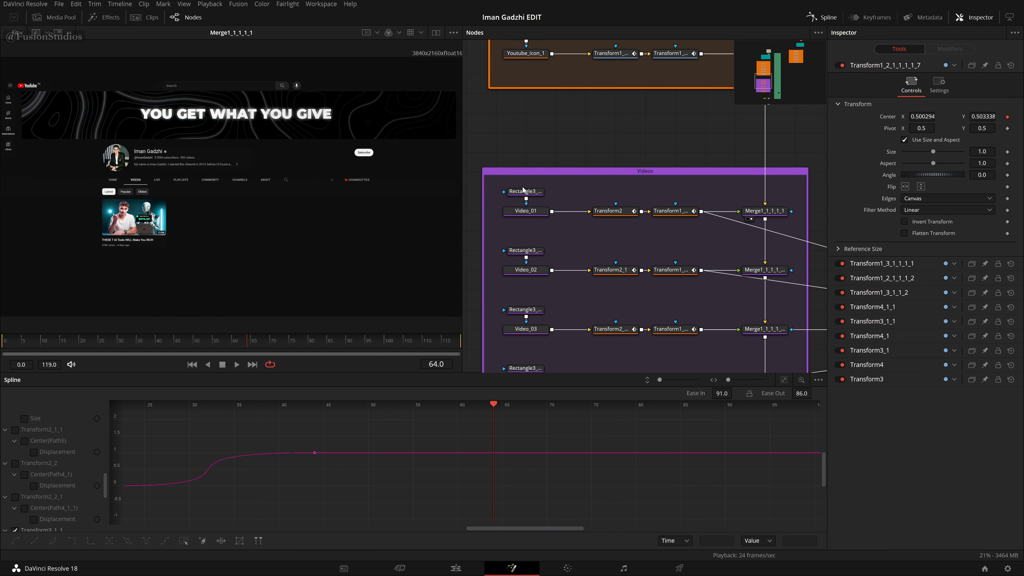
Step: Copy the Video_01 row with its mask, transforms and merge from the Videos group and paste it below the Other_Elements group
drag(504, 185, 532, 274)
drag(790, 222, 467, 246)
drag(653, 230, 472, 254)
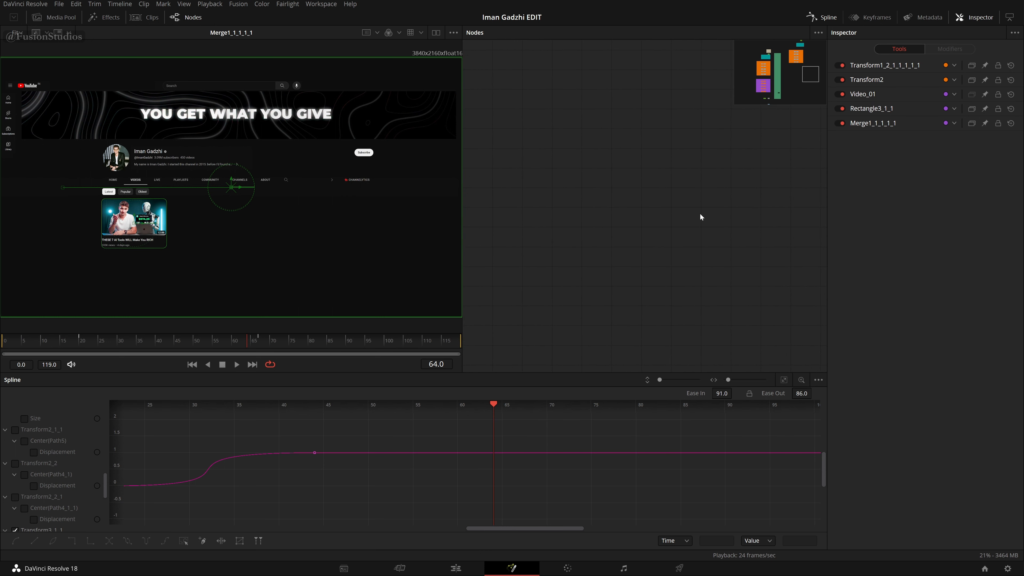
drag(799, 79, 798, 63)
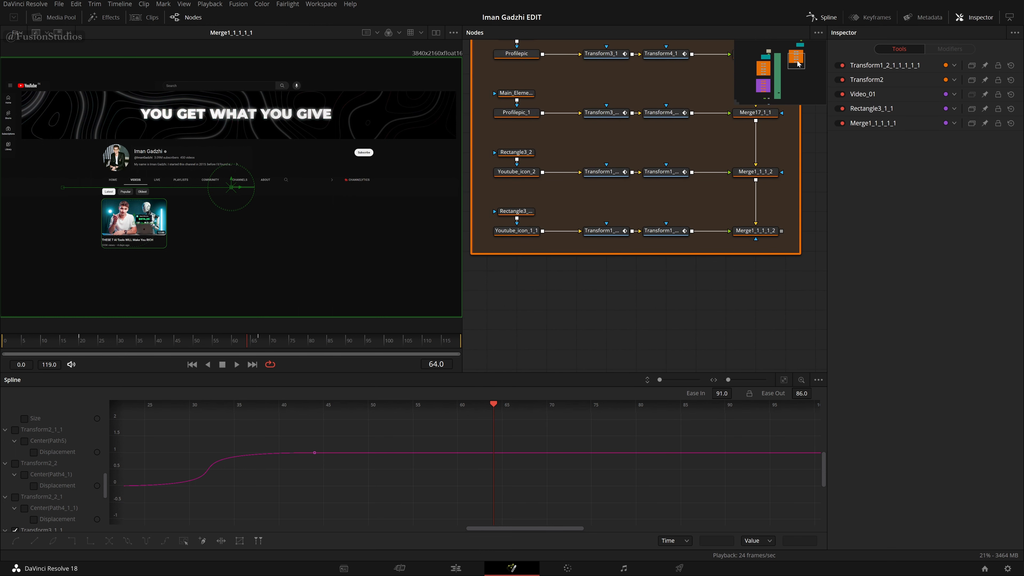
key(ctrl+v)
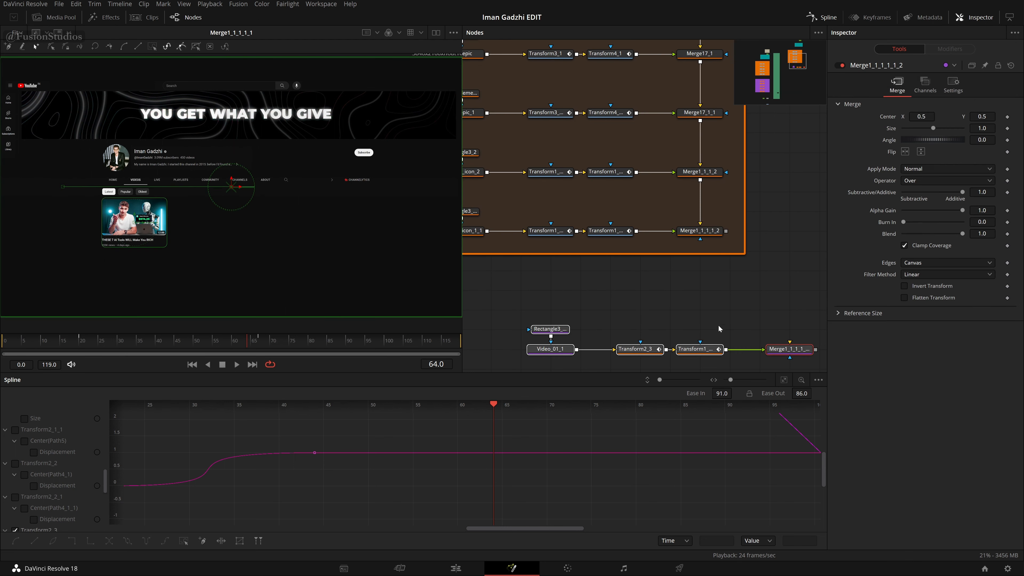
Step: Shift the pasted Video_01_1 row closer under the Other_Elements merge column and show Video_01_1 in the viewer
drag(727, 308, 737, 306)
drag(791, 346, 732, 346)
drag(705, 297, 743, 281)
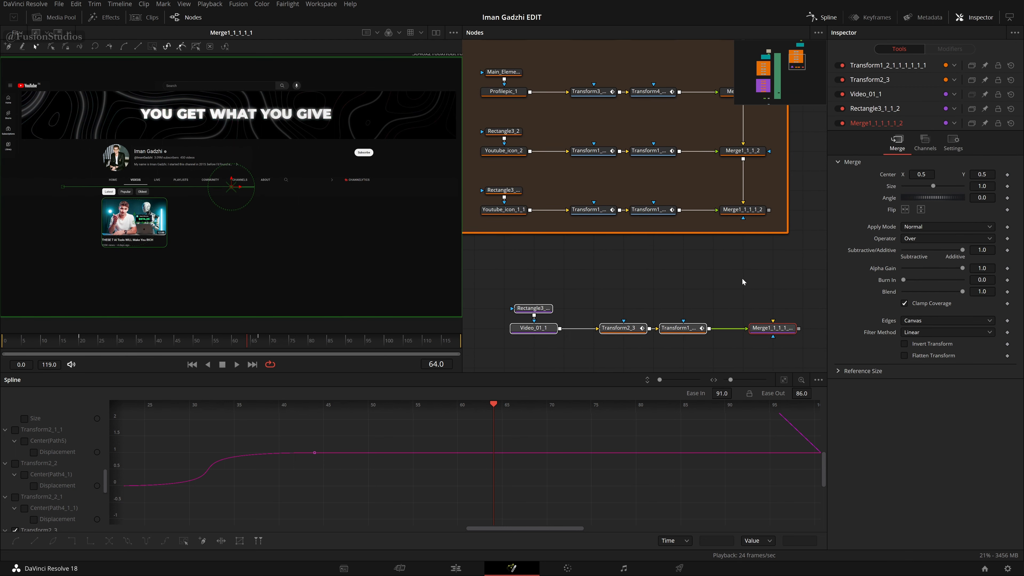
click(743, 281)
drag(533, 328, 254, 291)
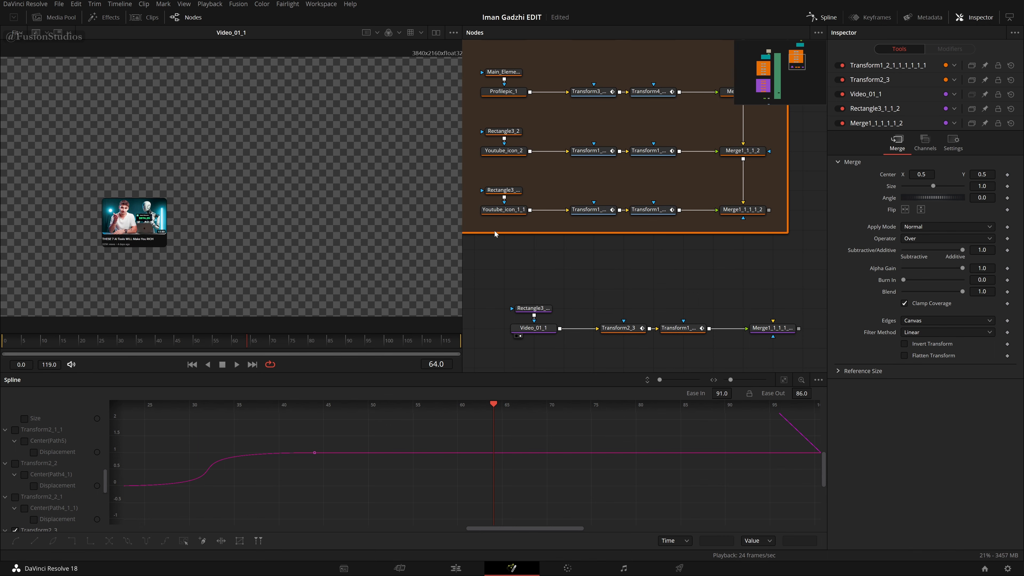
Step: Align the Video_01_1 row with the Other_Elements columns and paste a copy of the teal group's Clip node below it
drag(526, 278, 757, 301)
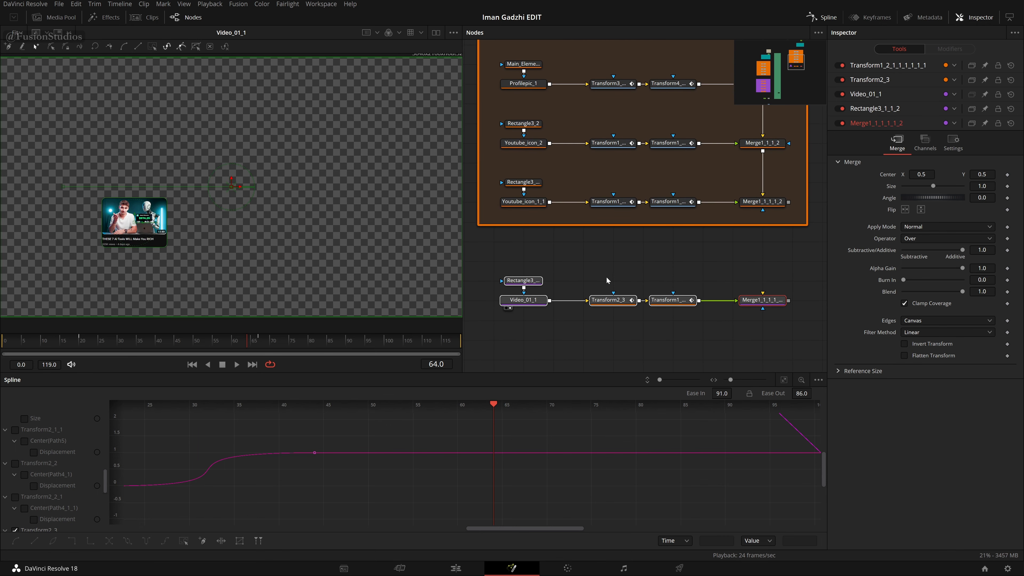
click(579, 273)
scroll(618, 295, up, 6)
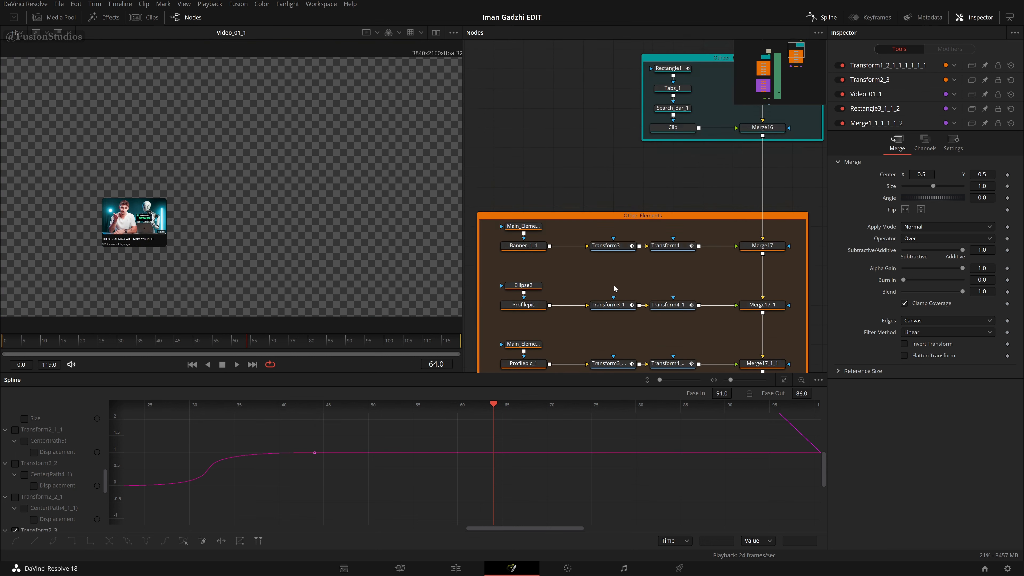
click(679, 216)
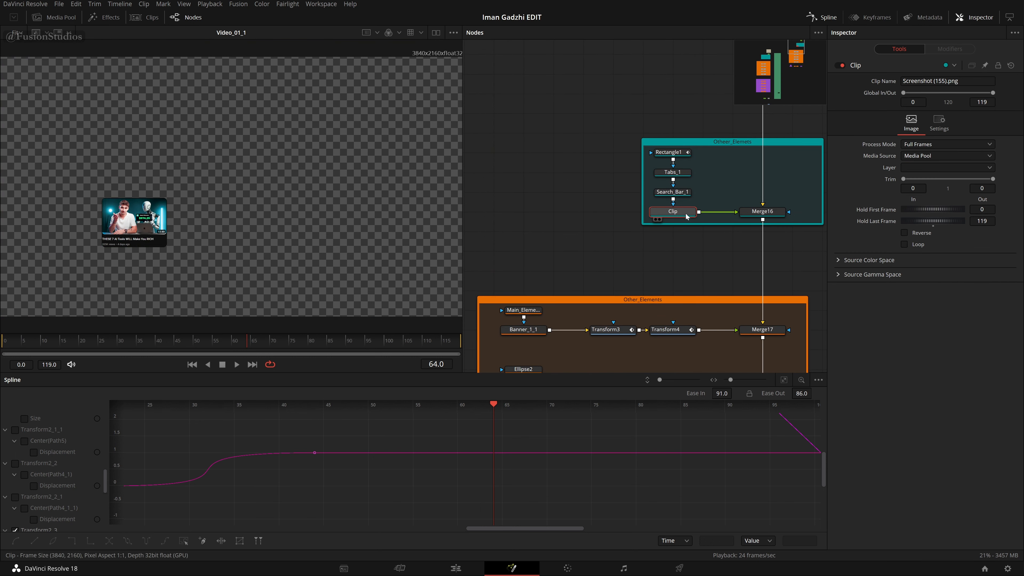
scroll(687, 238, down, 10)
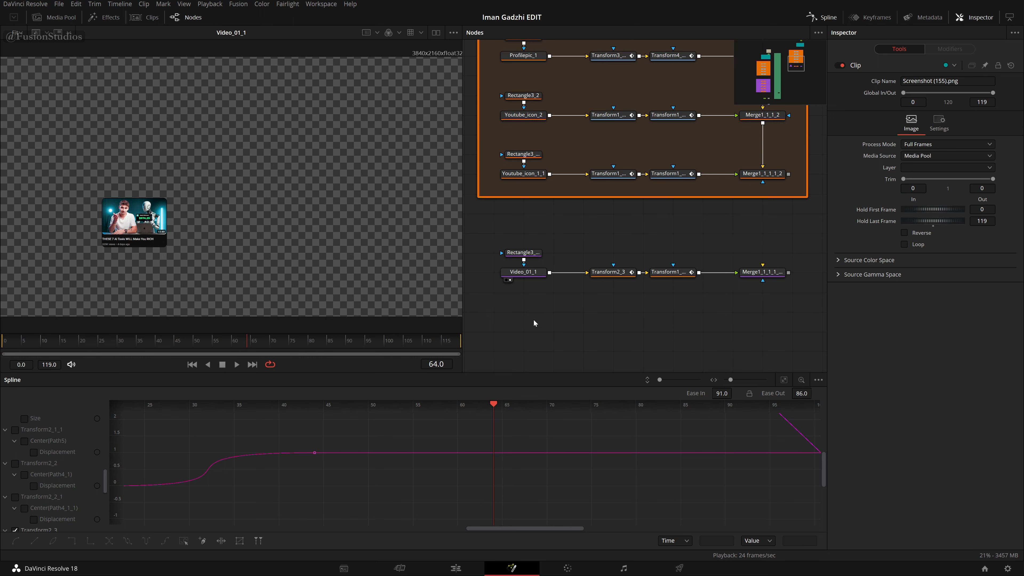
key(ctrl+v)
drag(540, 319, 540, 337)
scroll(565, 306, down, 3)
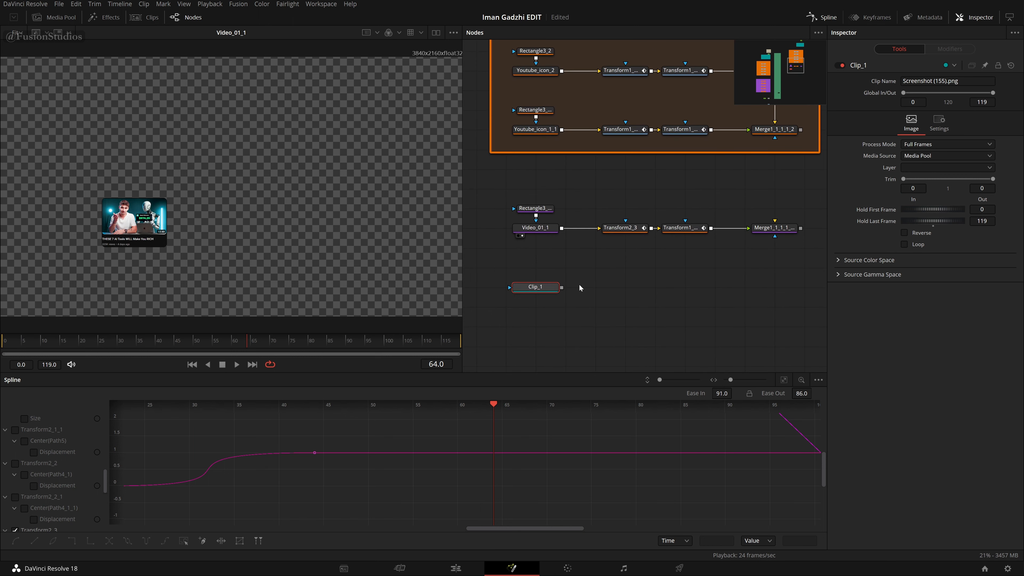
Step: Add a Rectangle mask to the pasted Clip_1 node
key(shift+space)
text(und)
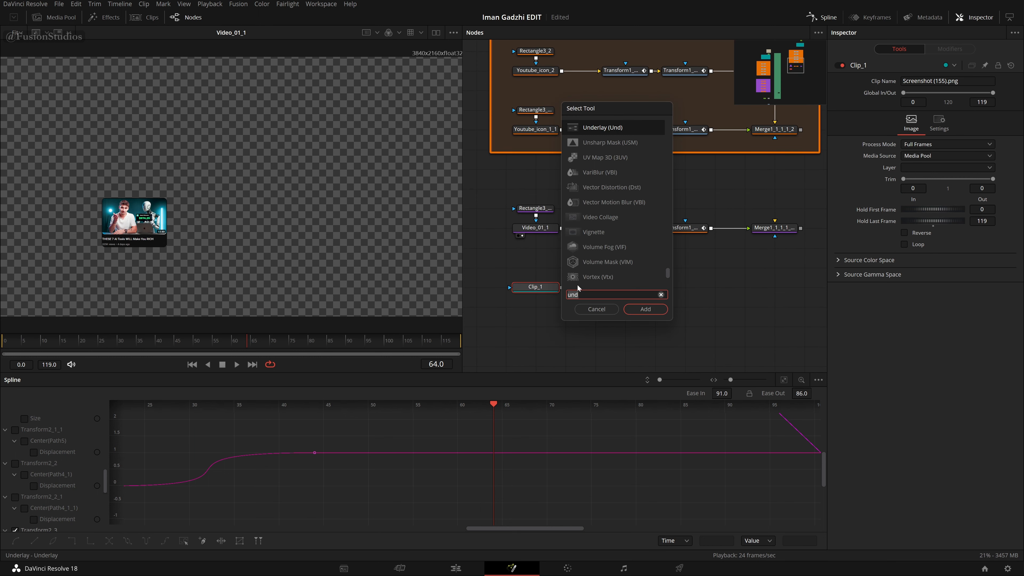
key(BackSpace)
key(BackSpace)
key(BackSpace)
text(rec)
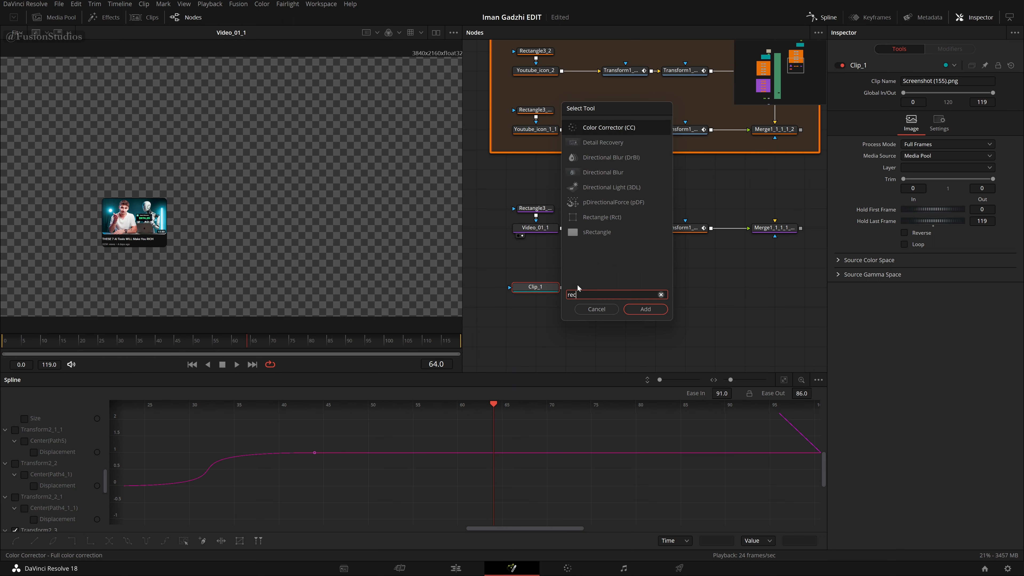
text(ta)
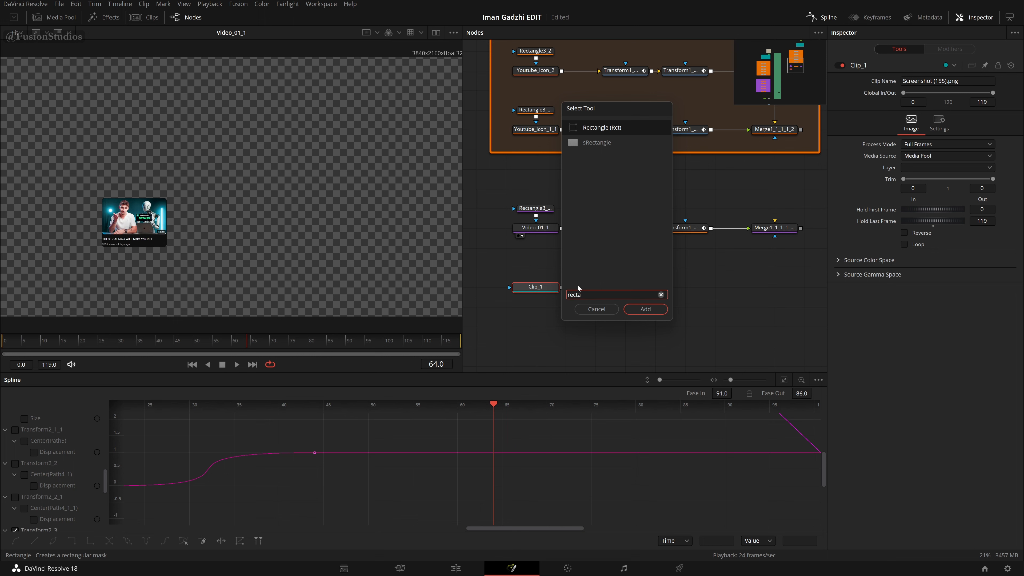
key(Return)
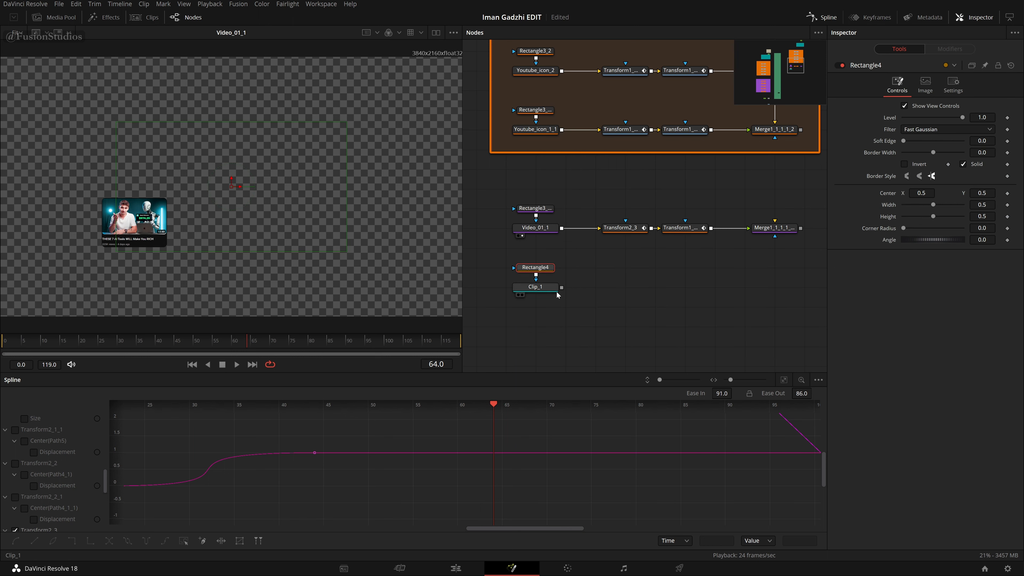
Step: Show Clip_1 in the viewer and fit the Rectangle4 mask roughly around the first video thumbnail, about 0.161 wide and 0.203 high
click(523, 295)
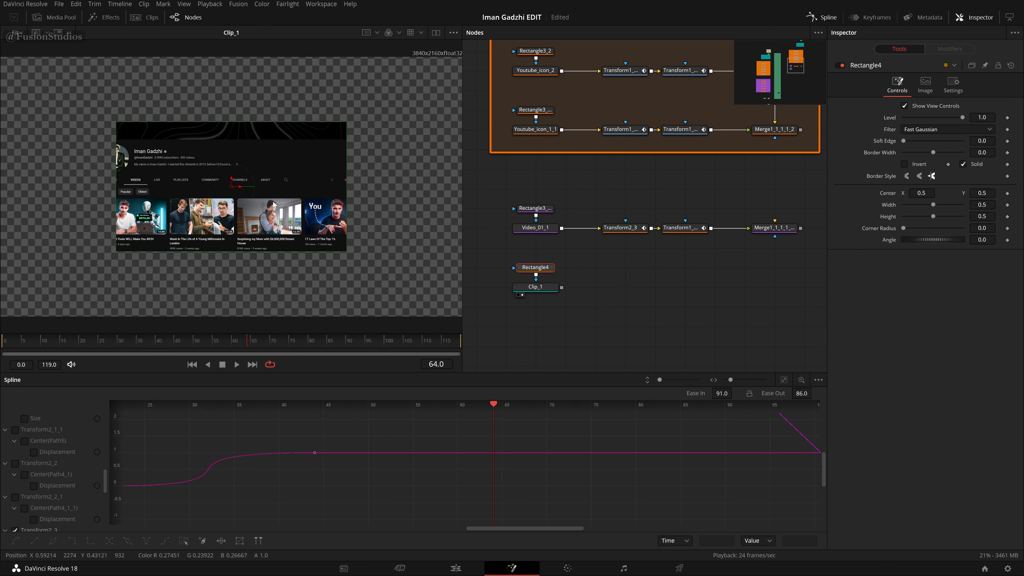
drag(231, 185, 131, 219)
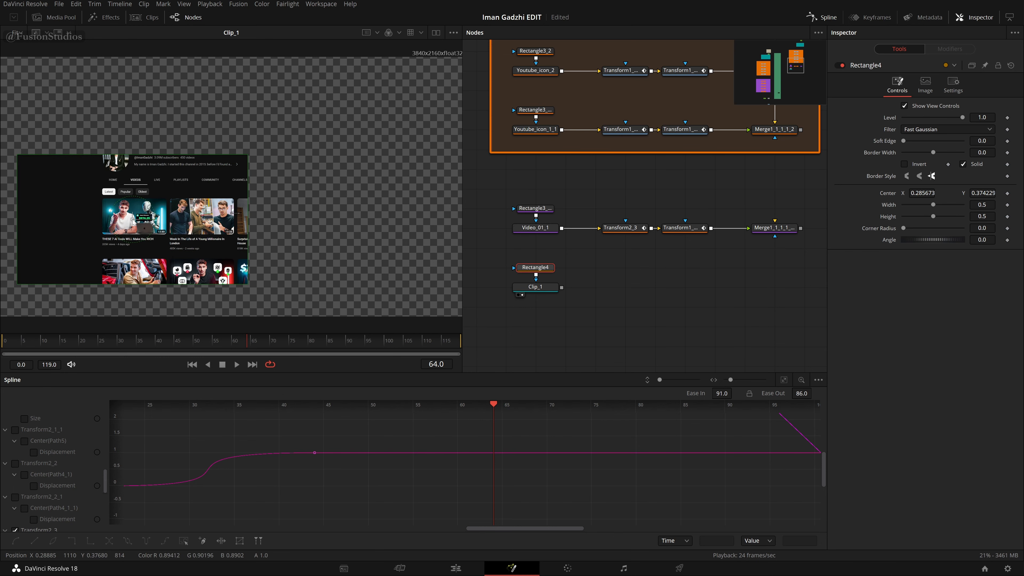
scroll(143, 226, up, 3)
scroll(143, 228, down, 1)
scroll(147, 230, down, 2)
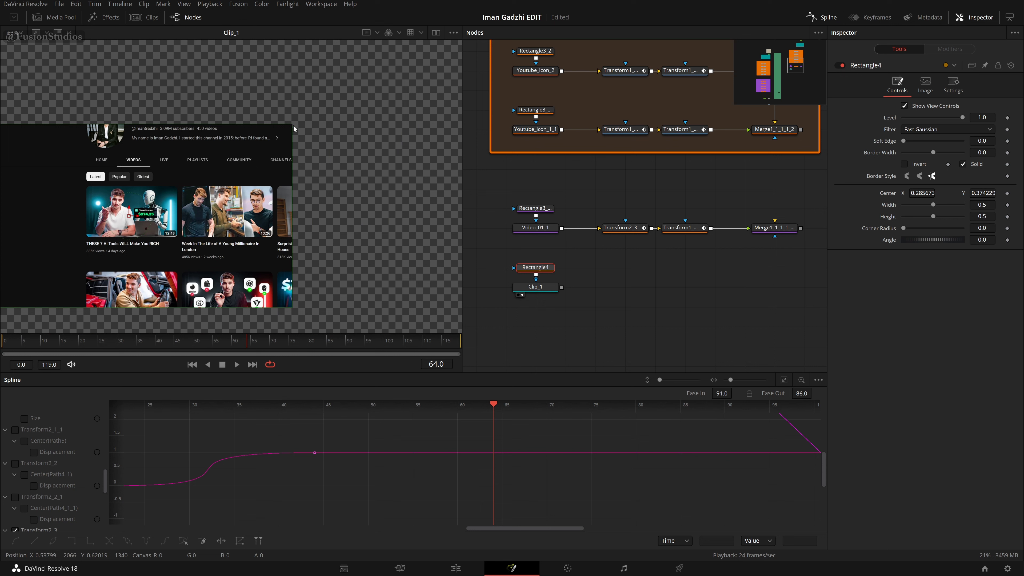
drag(293, 129, 186, 185)
scroll(165, 233, up, 6)
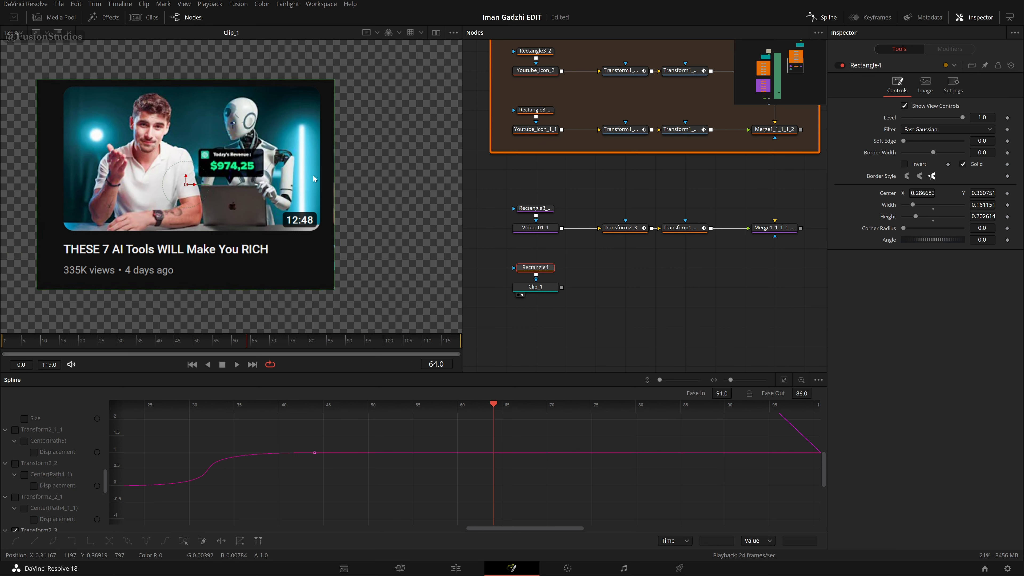
Step: Tighten the Rectangle4 mask around the thumbnail to about 0.141 width and 0.183 height, with a corner radius of about 0.094
drag(334, 184, 322, 187)
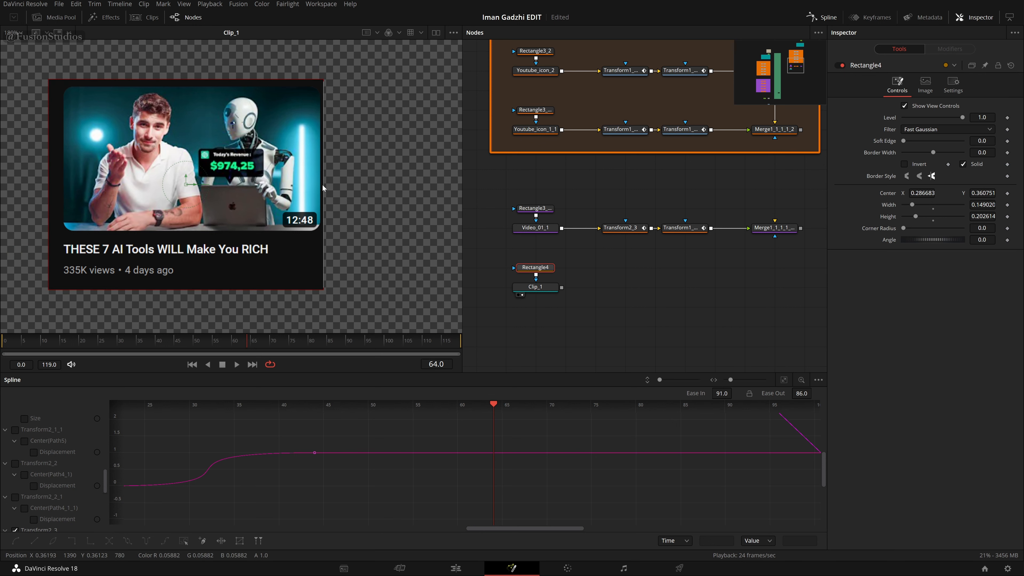
drag(194, 187, 199, 188)
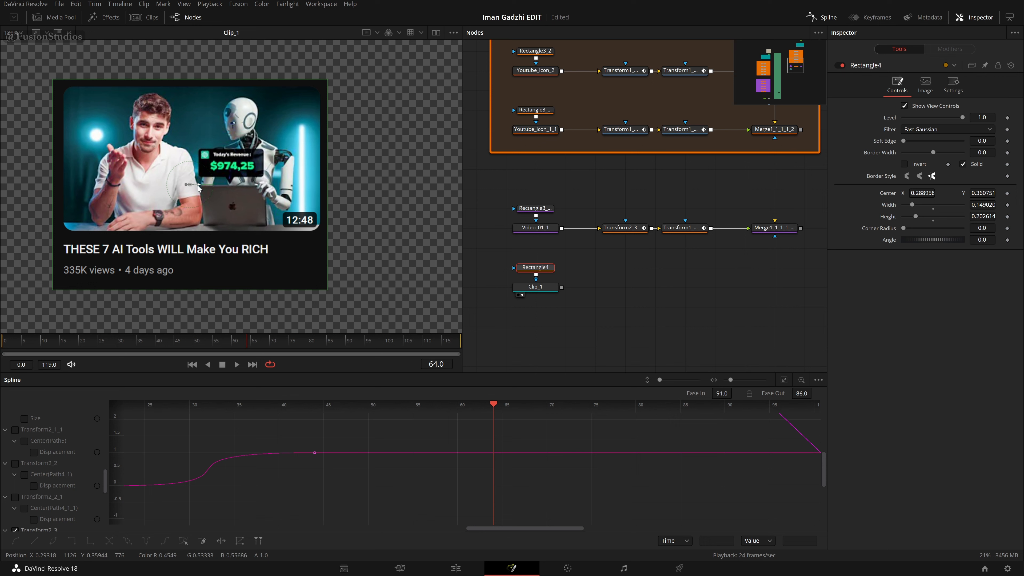
drag(330, 289, 321, 284)
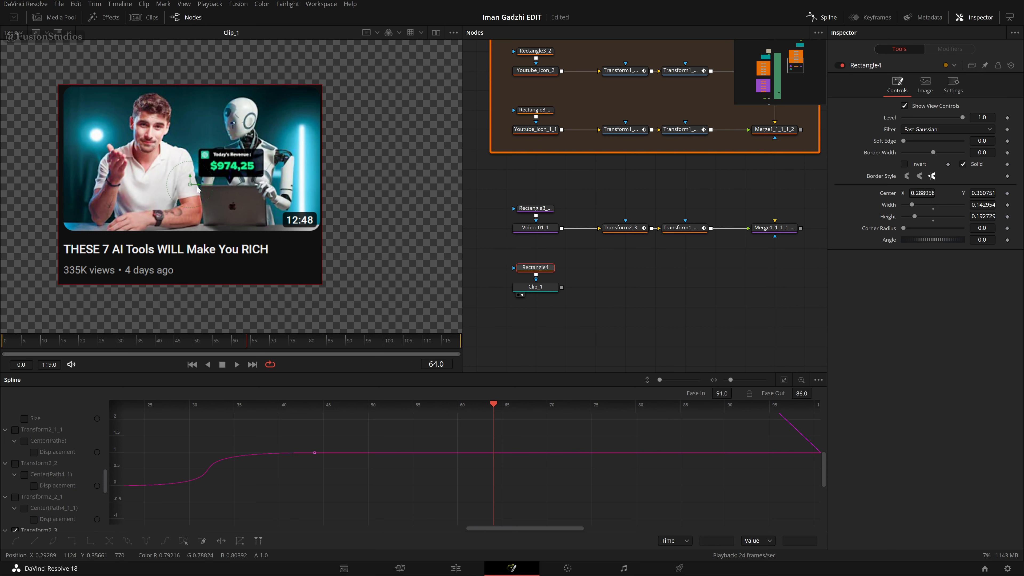
drag(200, 186, 195, 175)
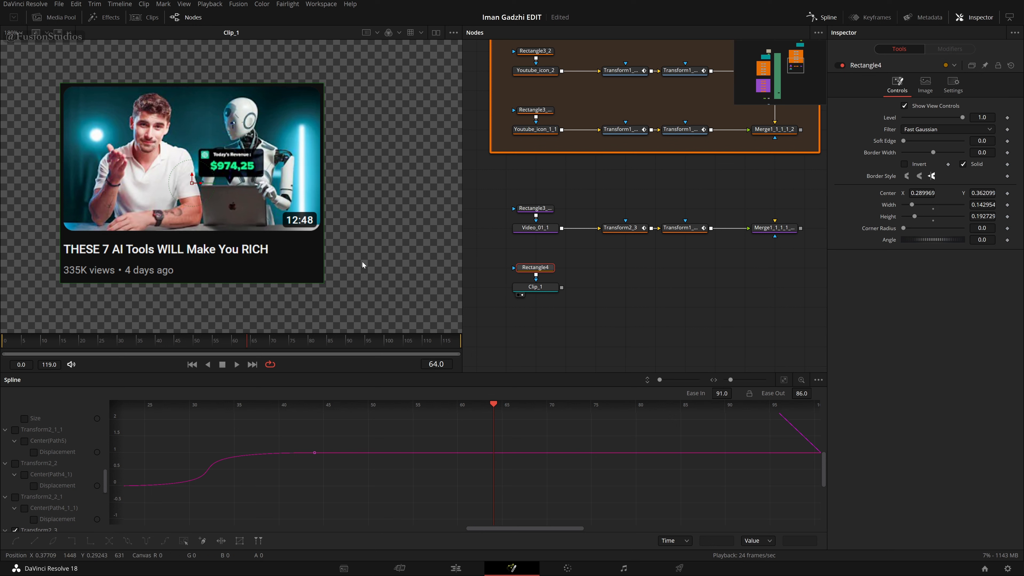
drag(302, 282, 301, 279)
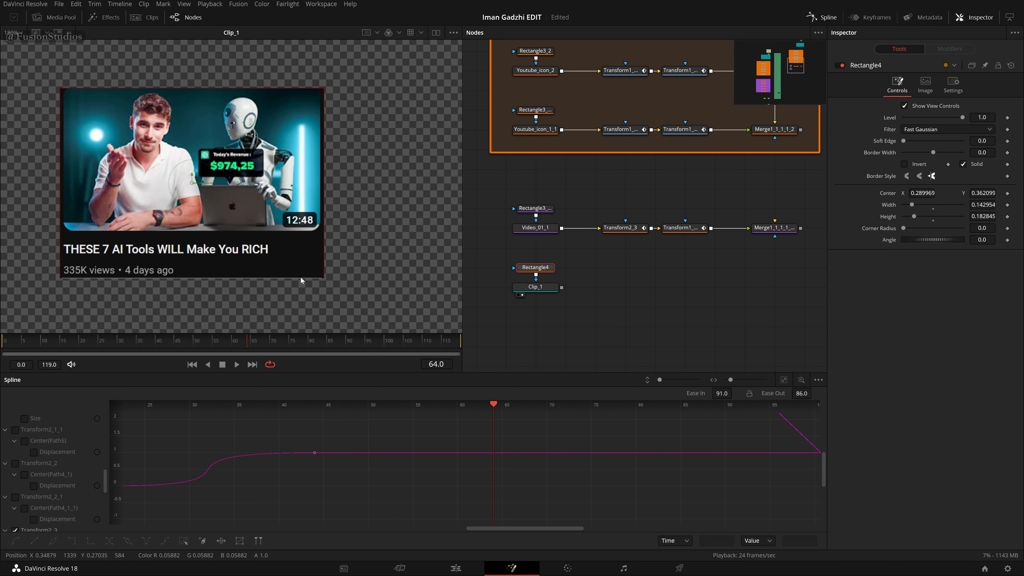
drag(323, 222, 322, 228)
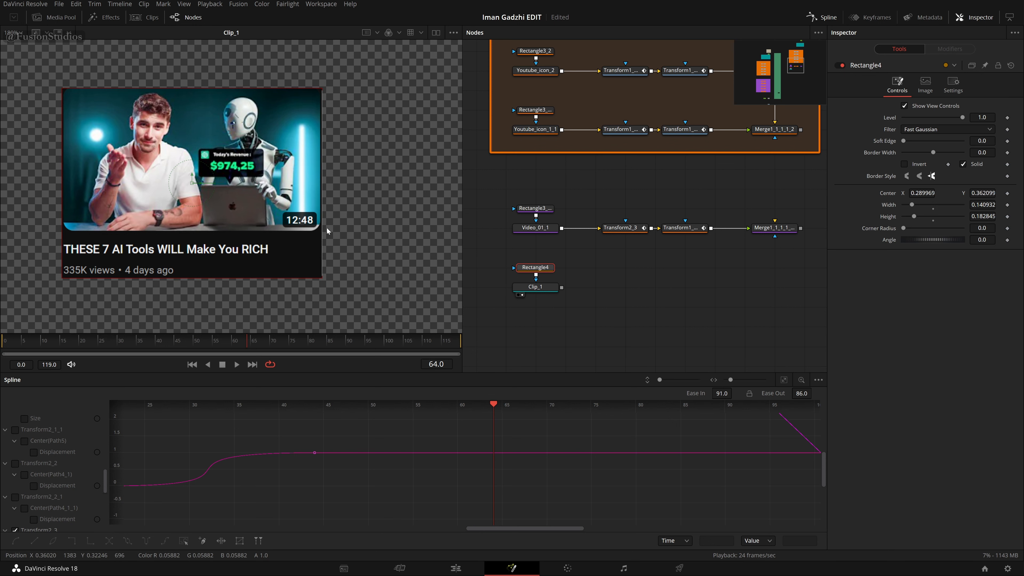
drag(904, 228, 910, 236)
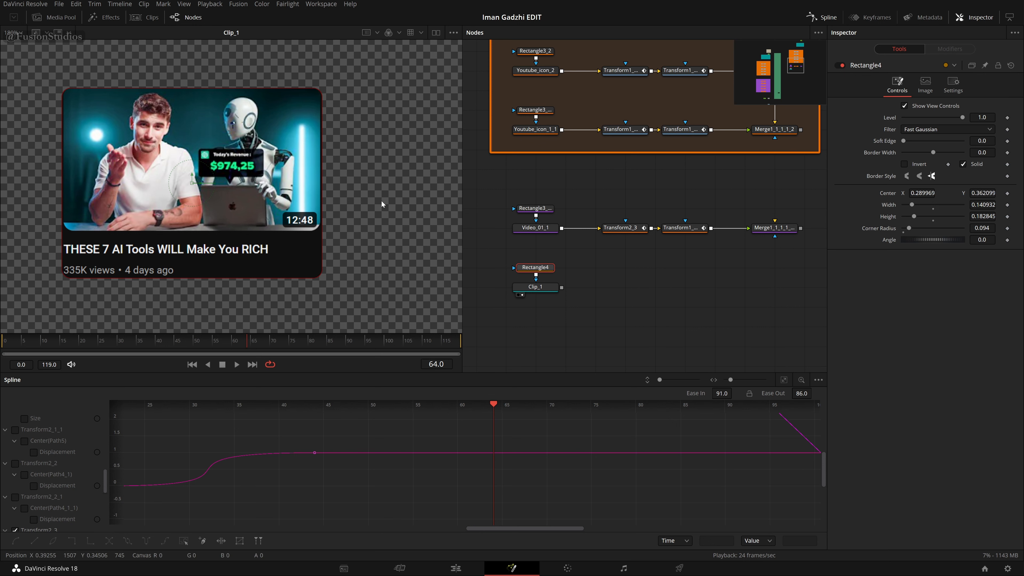
key(ctrl+f)
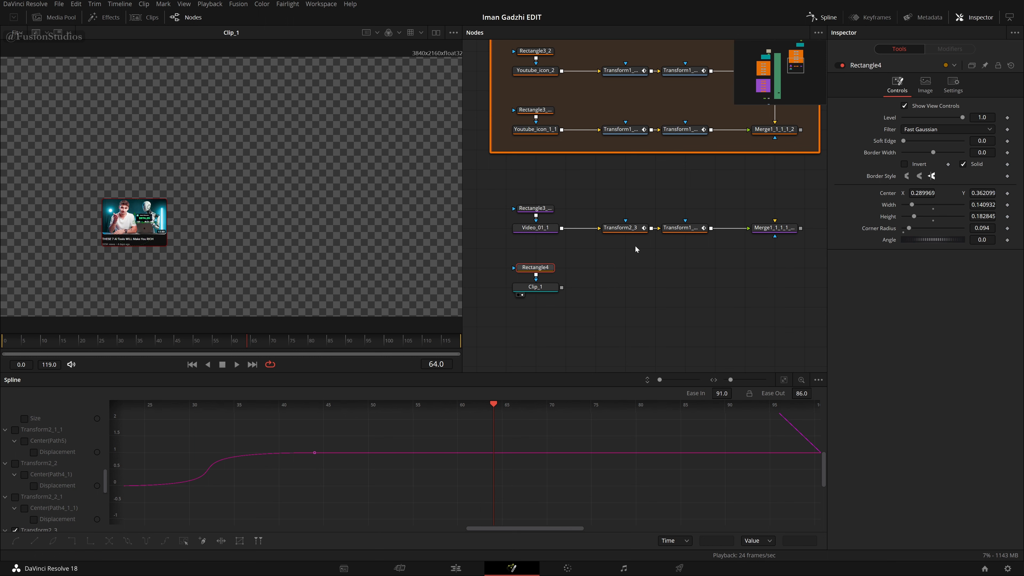
Step: Copy Transform3 and Transform4 from the Banner_1_1 row, connect the copies after Clip_1 and show the last one in the viewer
click(623, 228)
click(698, 157)
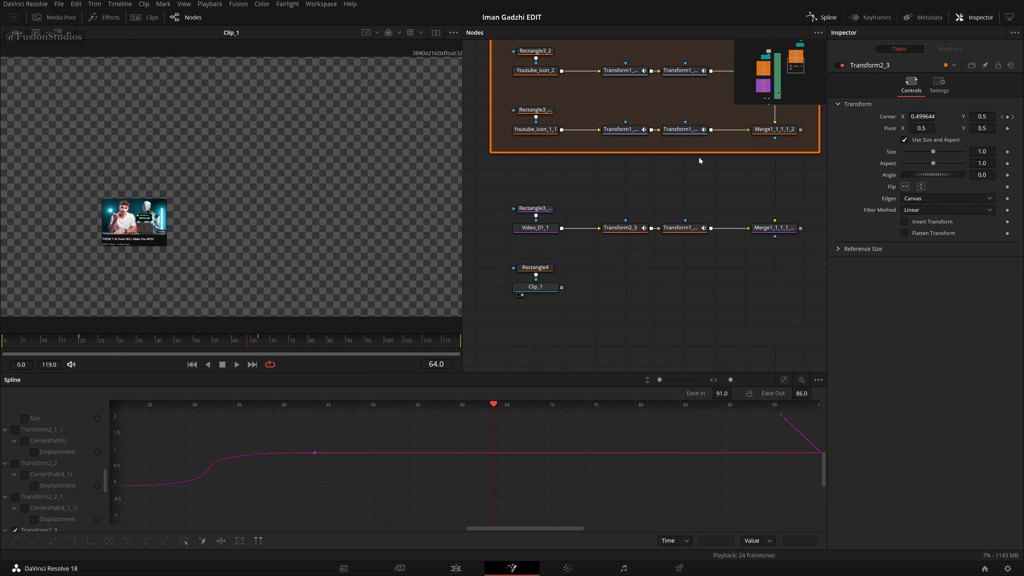
scroll(678, 105, up, 6)
drag(605, 137, 687, 170)
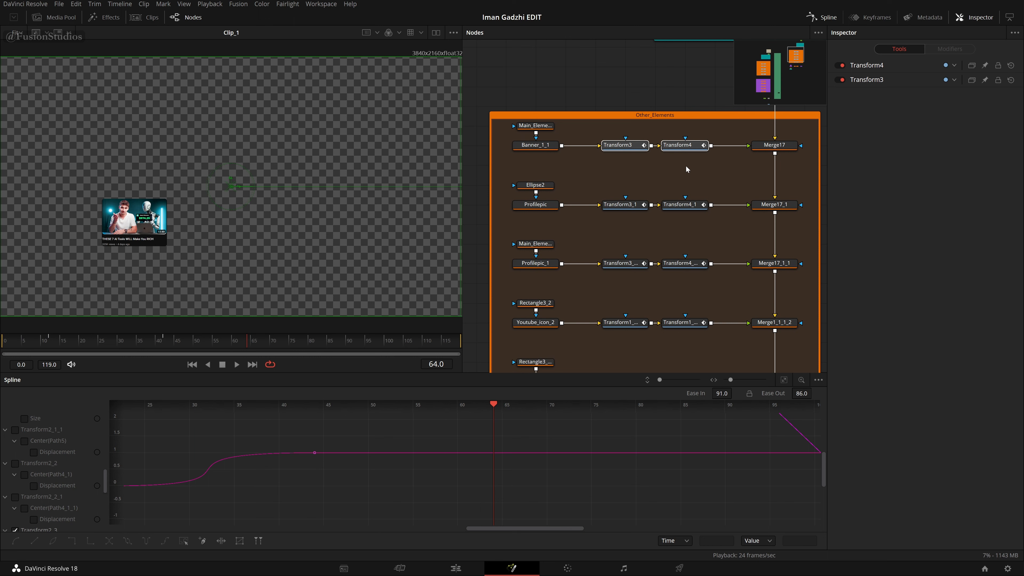
scroll(684, 205, down, 8)
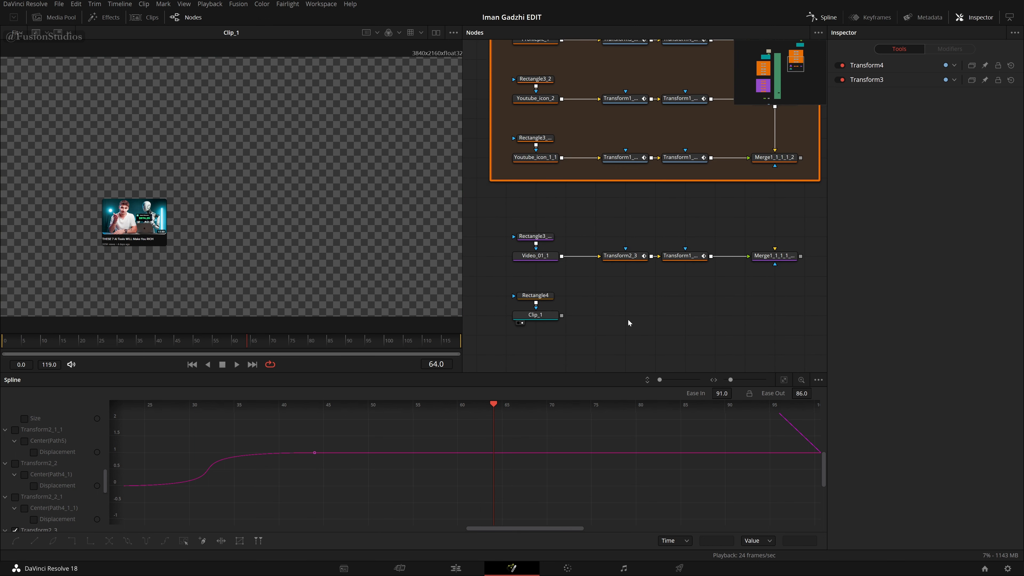
key(ctrl+v)
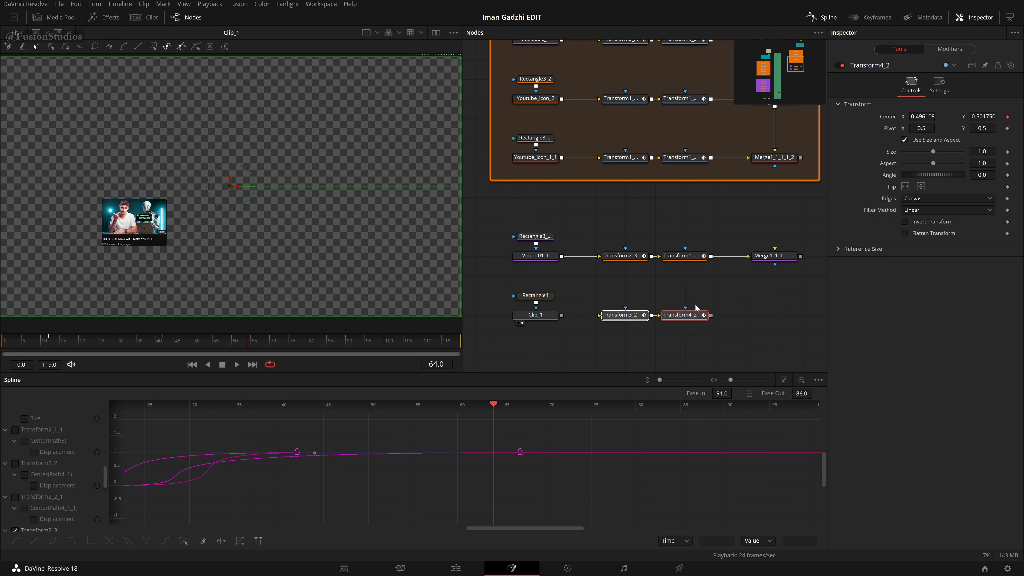
click(695, 308)
drag(562, 315, 599, 315)
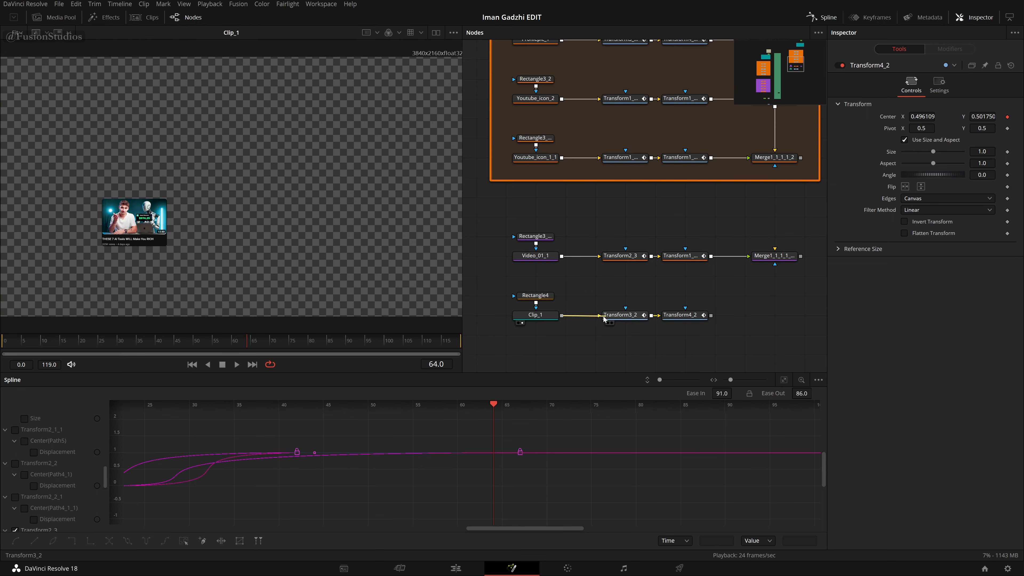
click(623, 302)
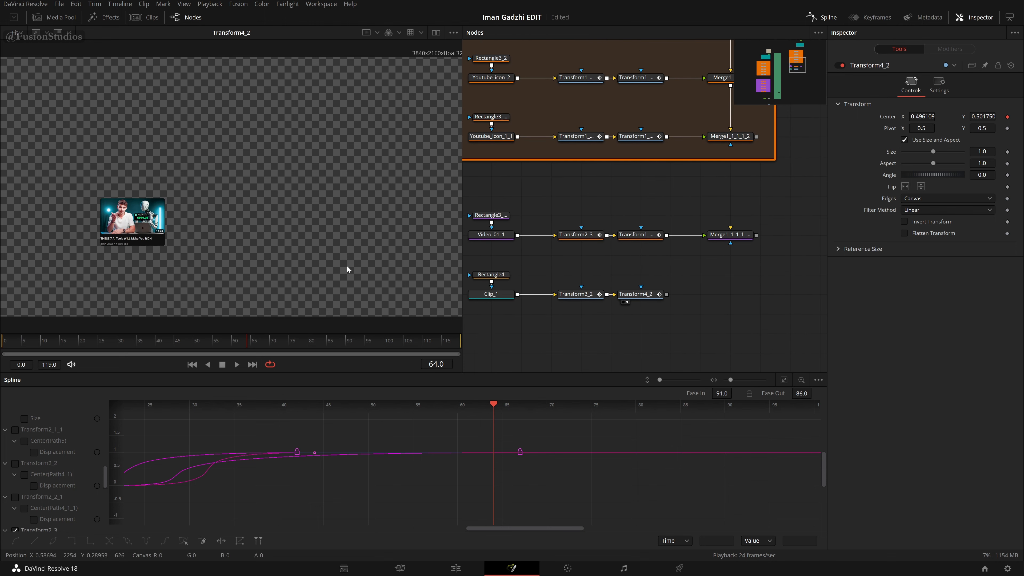
scroll(653, 281, right, 5)
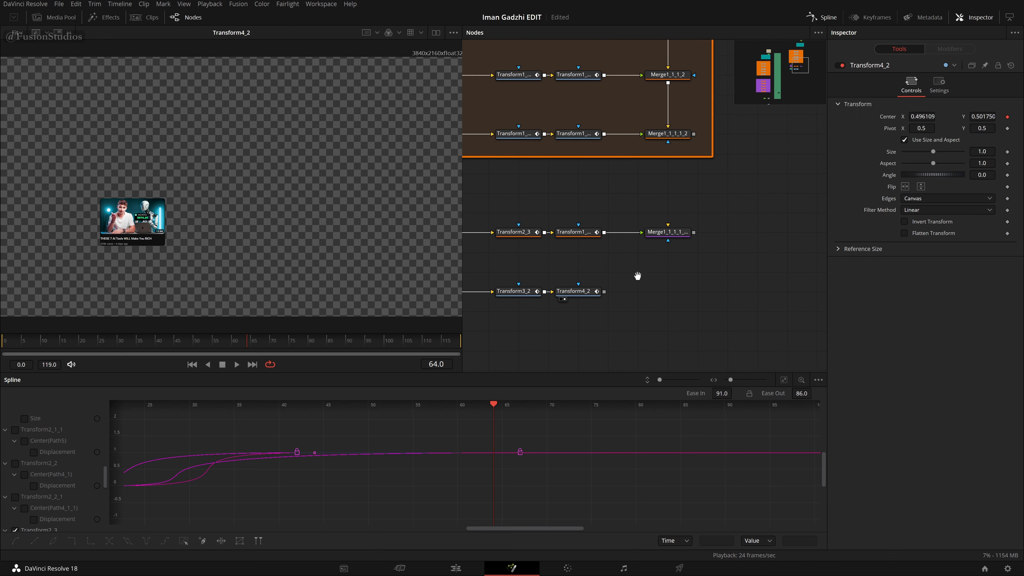
Step: Detach the purple merge from the Video_01_1 row and move it down to the end of the Clip_1 row
click(591, 291)
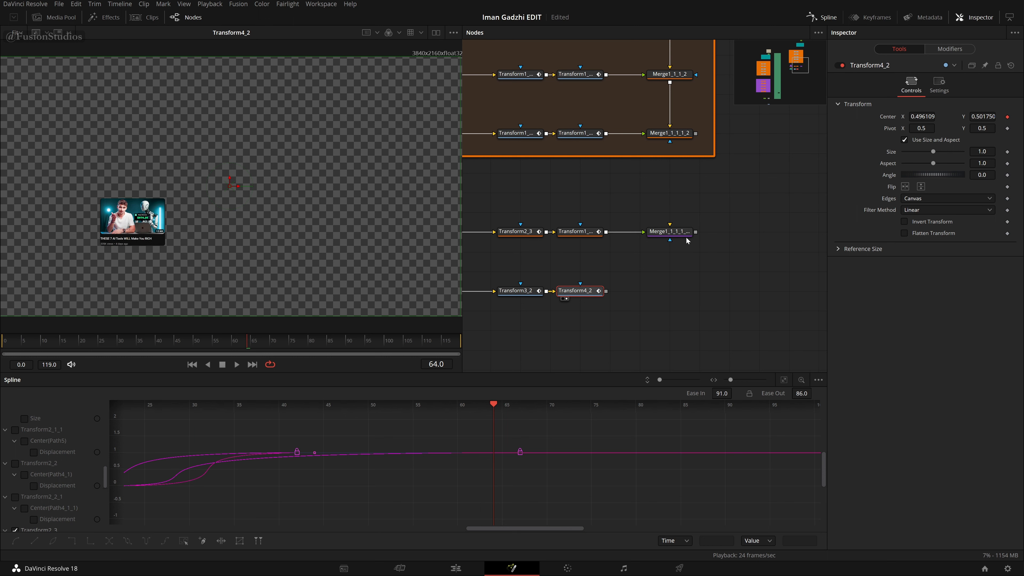
drag(685, 231, 685, 290)
drag(606, 291, 629, 293)
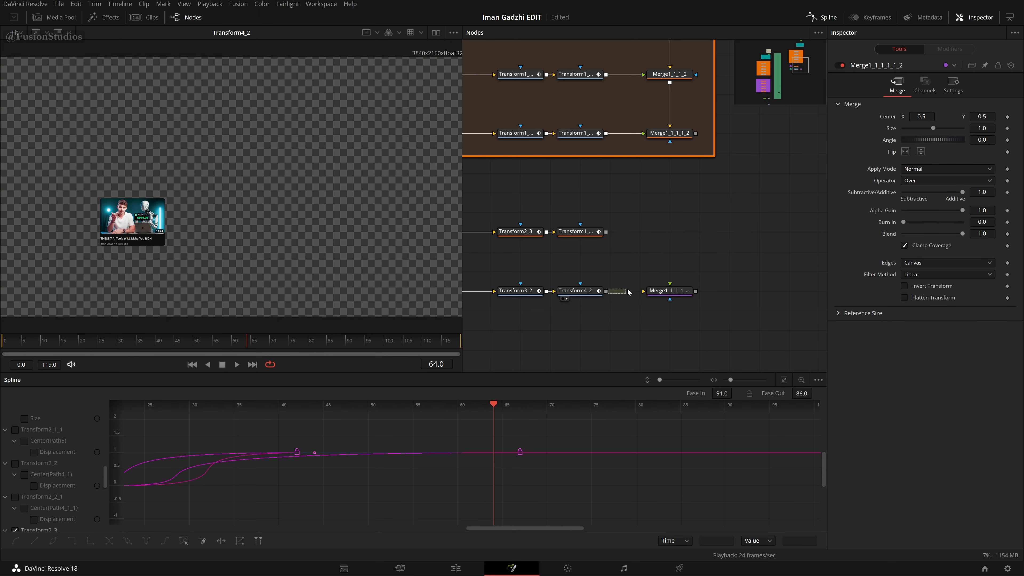
key(shift+space)
text(recta)
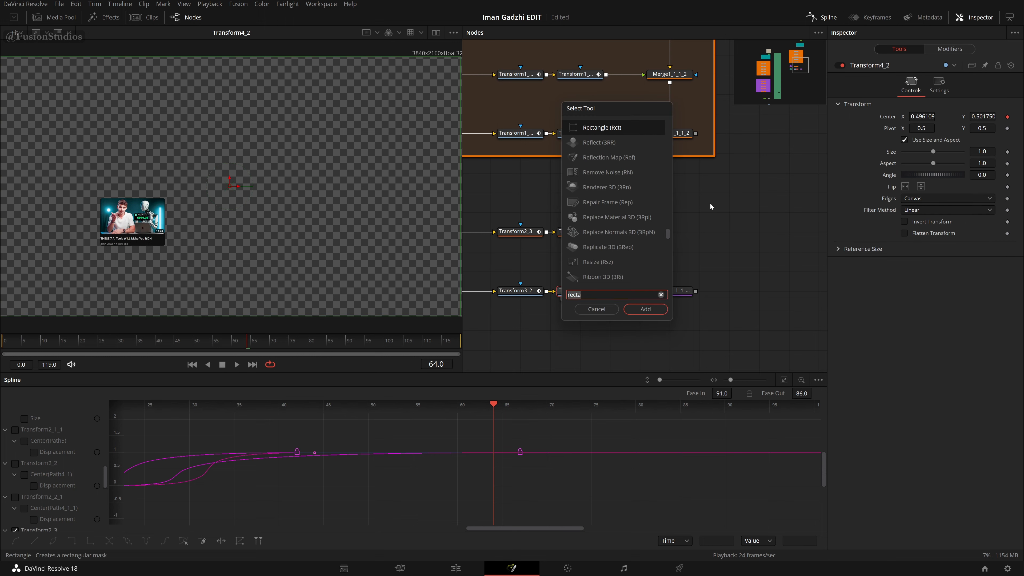
key(BackSpace)
key(BackSpace)
key(BackSpace)
key(BackSpace)
key(BackSpace)
text(merge)
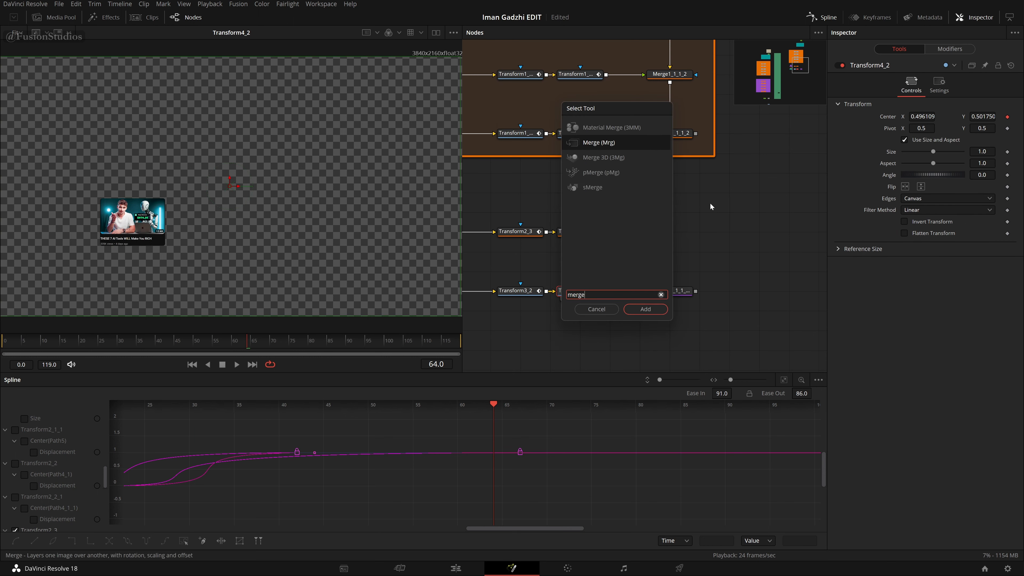
click(596, 309)
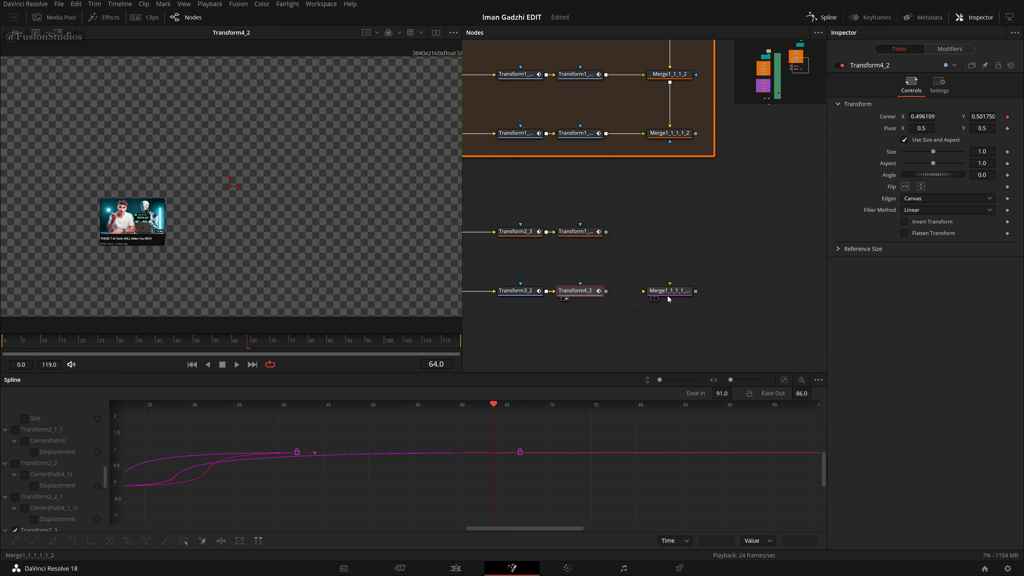
Step: Connect Transform4_2 to the purple merge and play the animation from the start at the last Other_Elements merge
drag(605, 295, 643, 291)
drag(695, 133, 332, 215)
drag(571, 258, 772, 278)
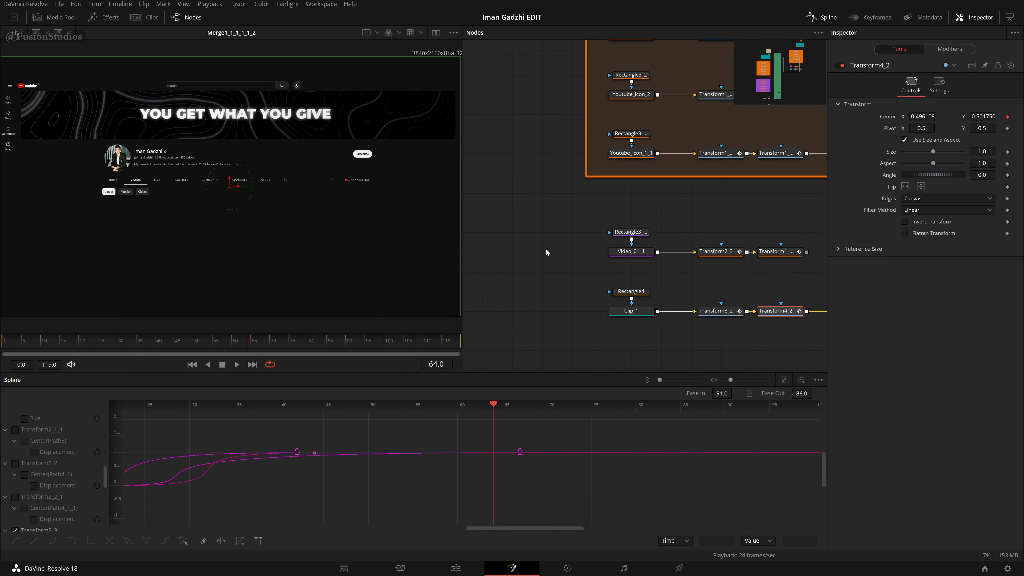
key(space)
click(192, 364)
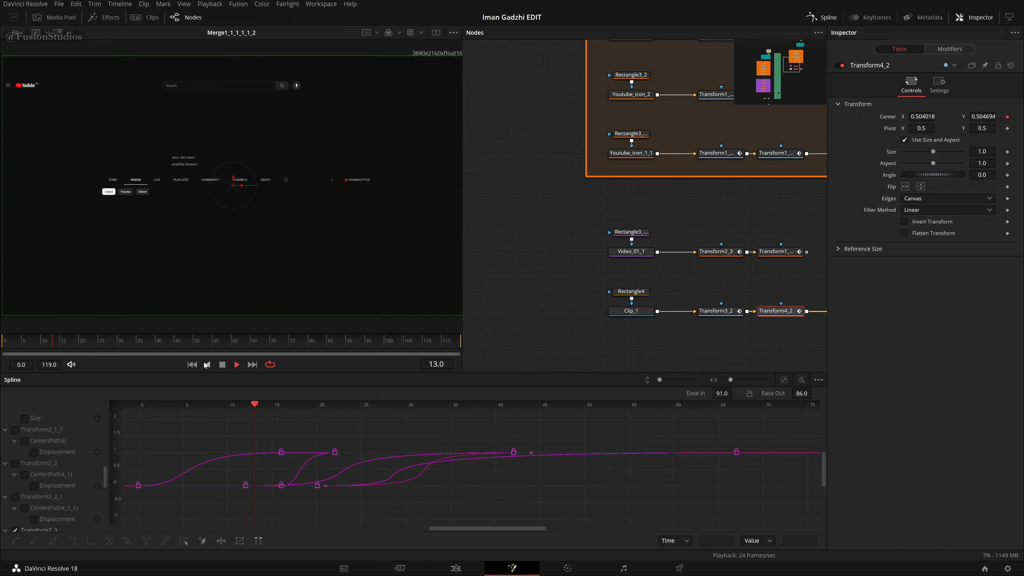
Step: Select Transform3_2 in the Clip_1 row and replay the animation to check whether the thumbnail comes in
drag(643, 332, 590, 322)
click(675, 307)
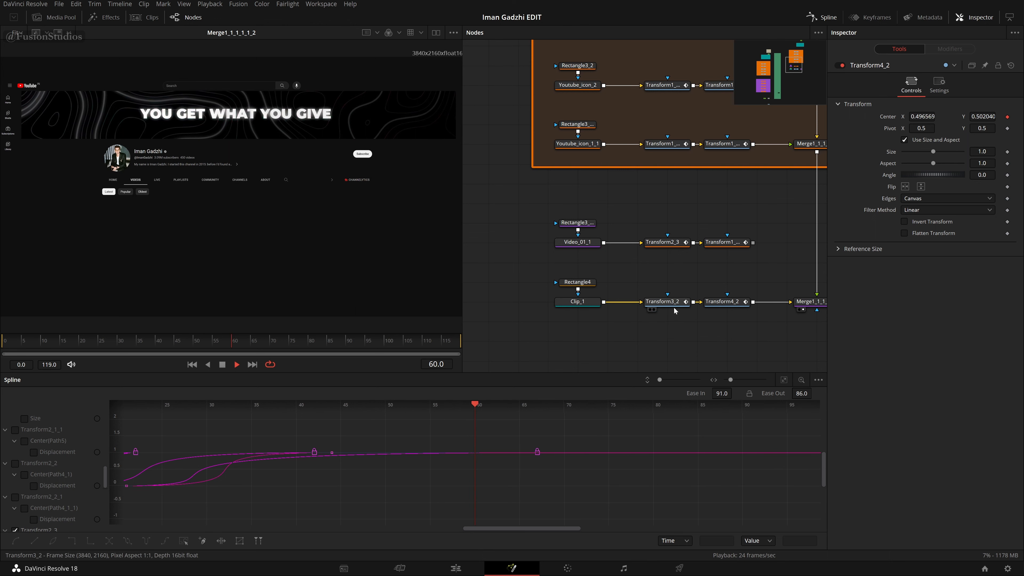
click(672, 298)
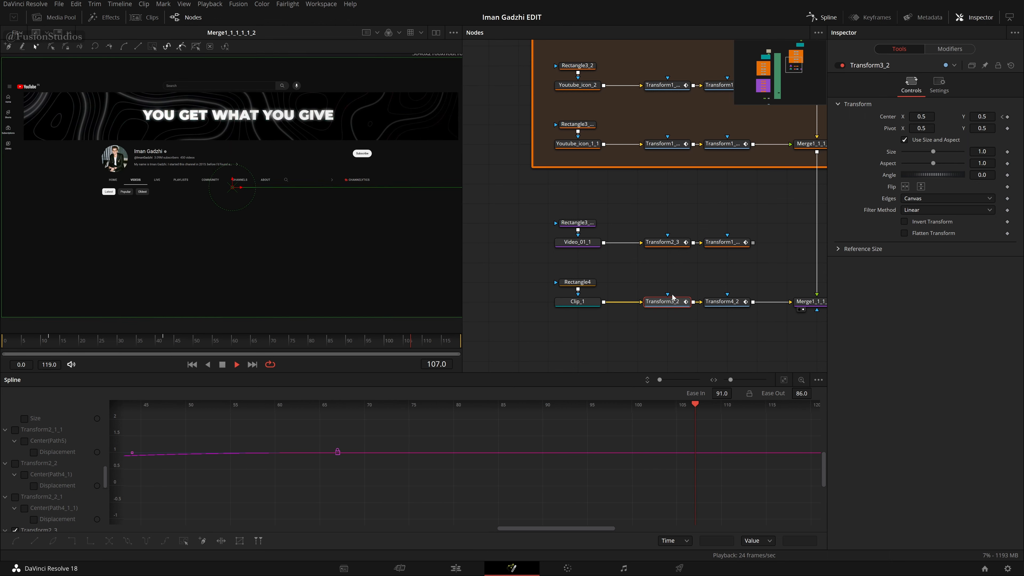
key(space)
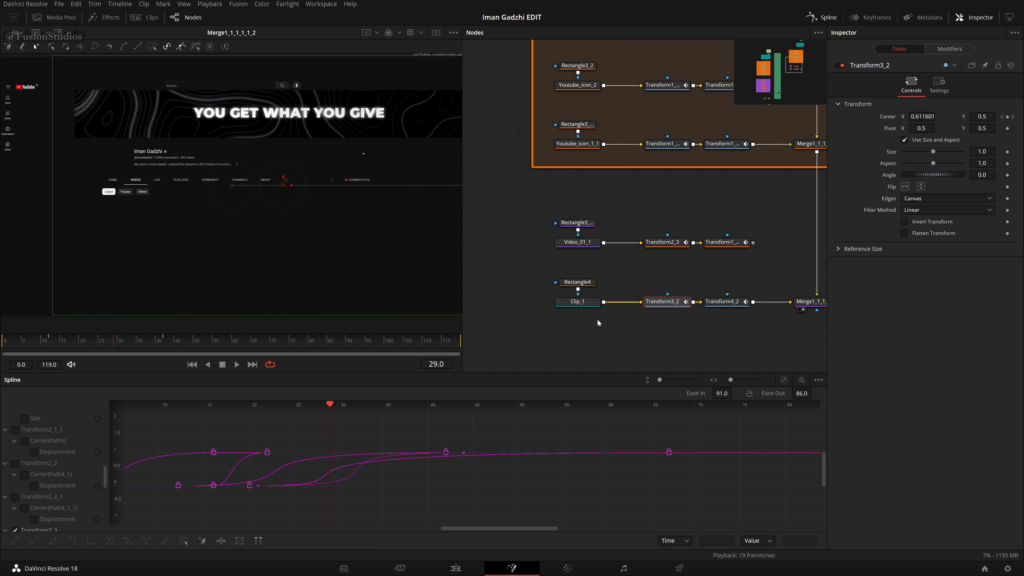
key(space)
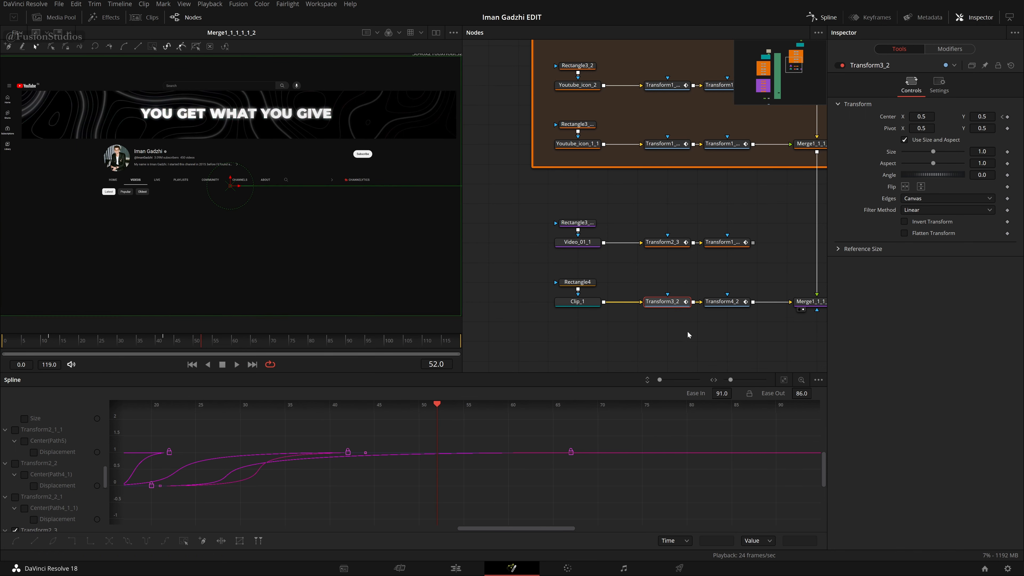
Step: Swap the background and foreground inputs of the purple merge at the end of the Clip_1 row and play the animation
drag(688, 335, 622, 325)
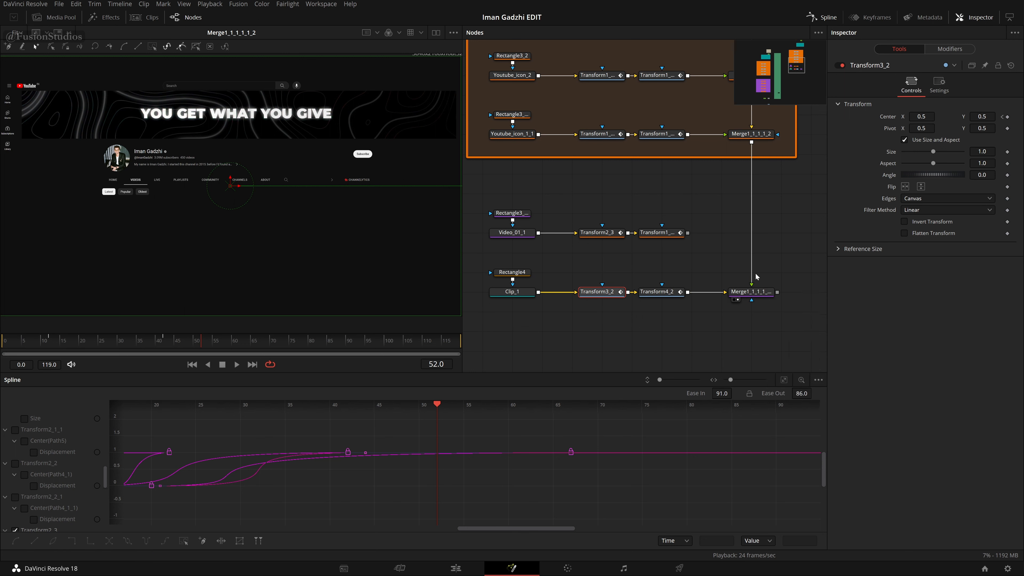
click(757, 295)
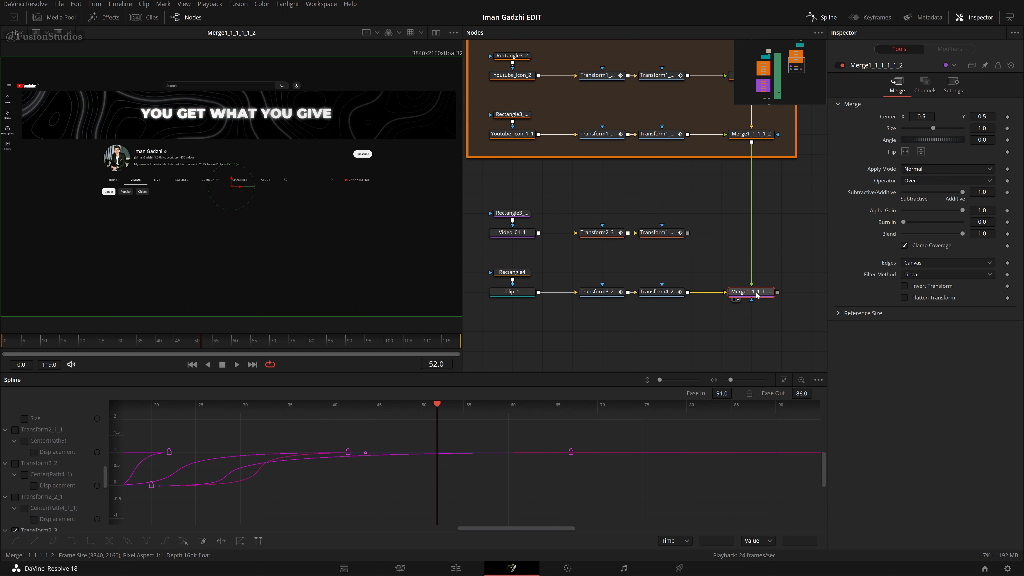
key(ctrl+t)
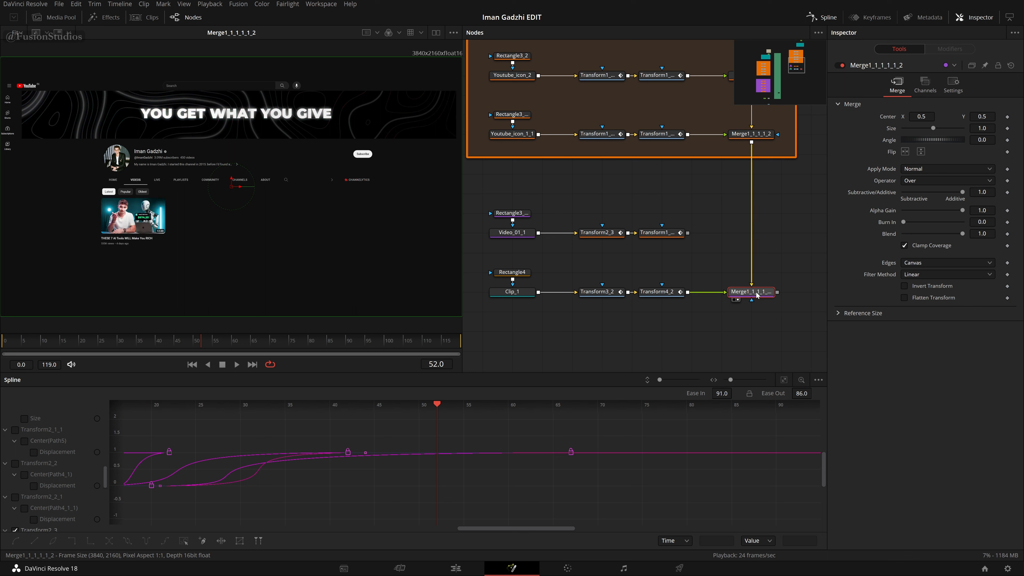
click(688, 320)
key(space)
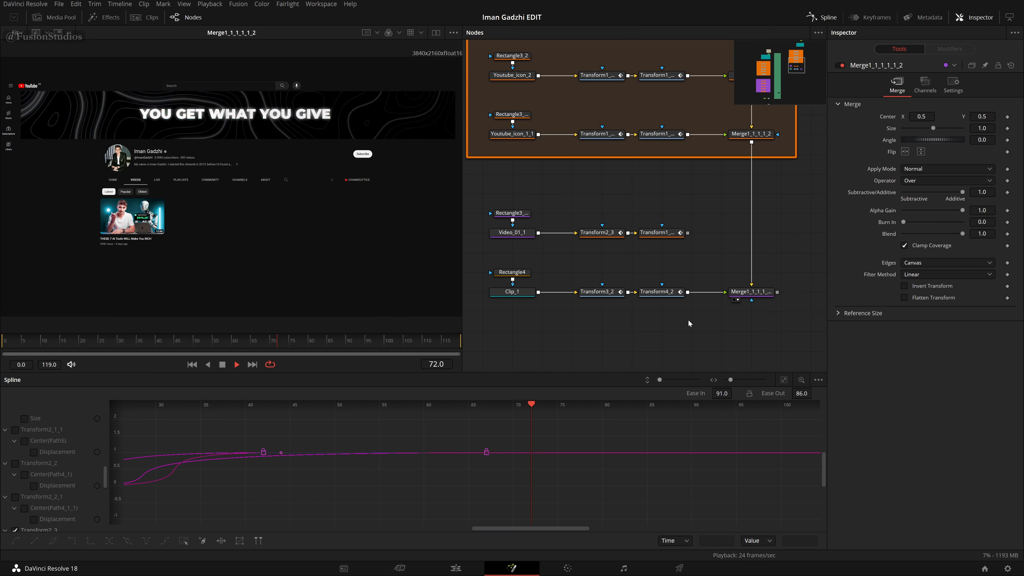
Step: Delete the disconnected Video_01_1 row with its rectangle mask and both transforms
drag(694, 244, 686, 334)
key(Delete)
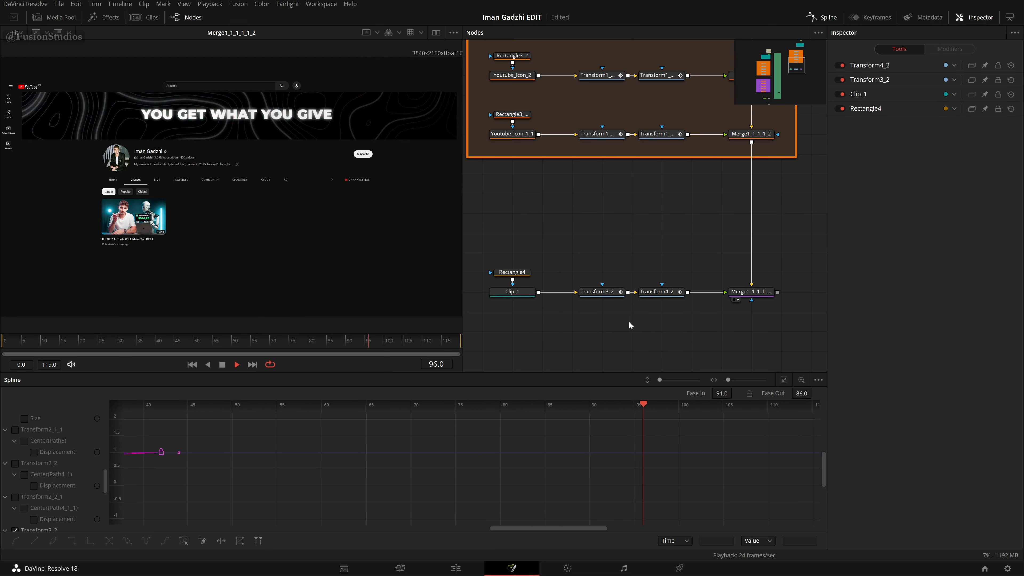
click(598, 292)
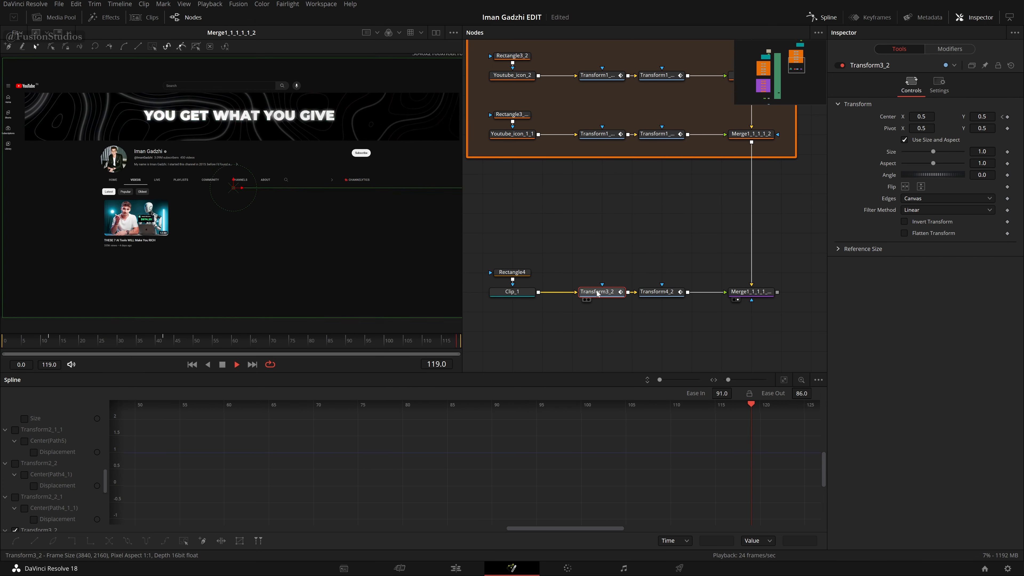
Step: Reseed the Perturb modifiers of Transform4_2 and of the second transform in the Youtube_icon_1_1 row
click(646, 293)
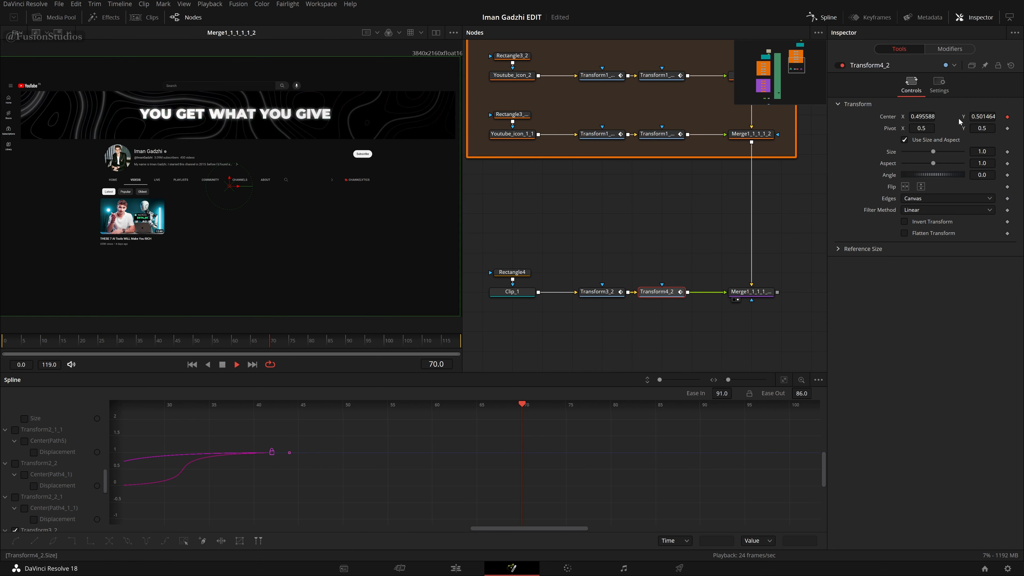
click(954, 49)
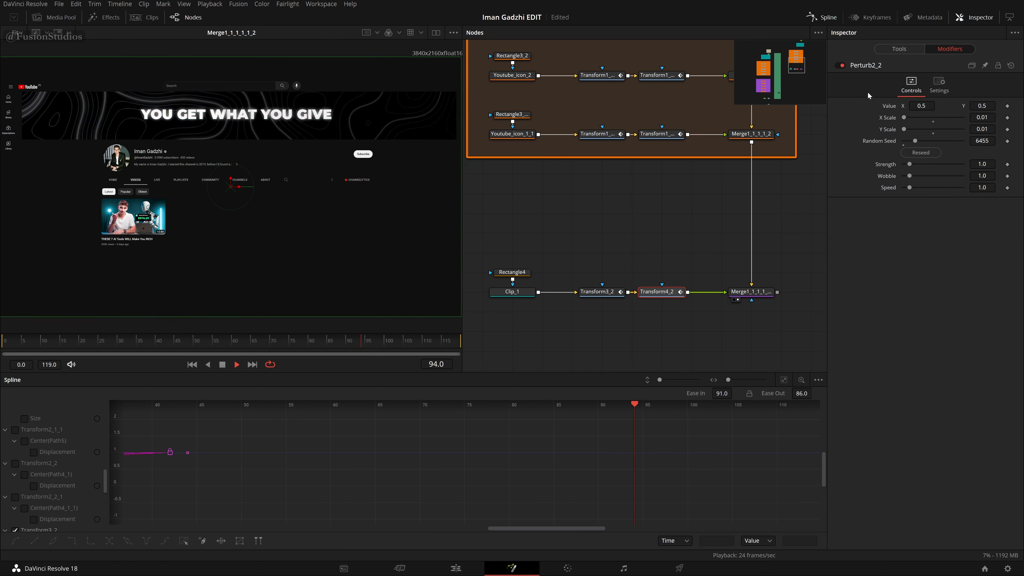
click(925, 155)
click(647, 137)
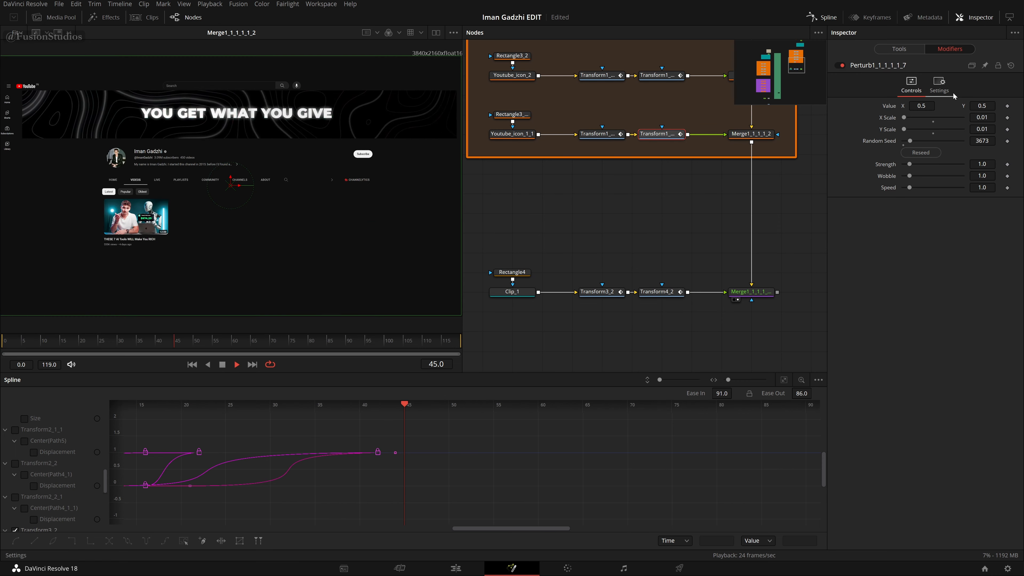
click(913, 155)
Step: Check the Perturb modifier settings of the second transforms in the Youtube_icon_2 and Profilepic_1 rows
click(669, 77)
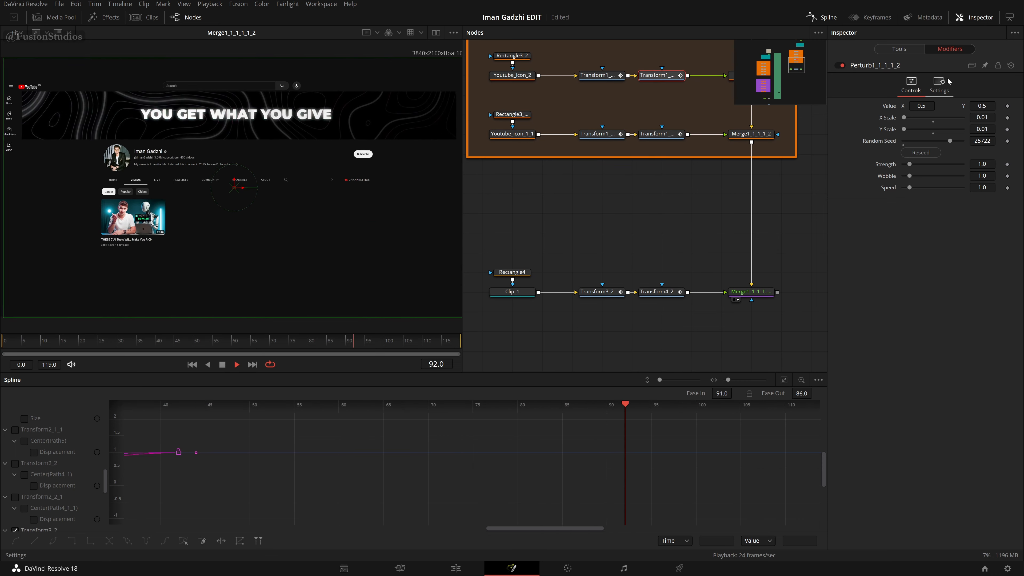
scroll(666, 139, up, 3)
click(668, 128)
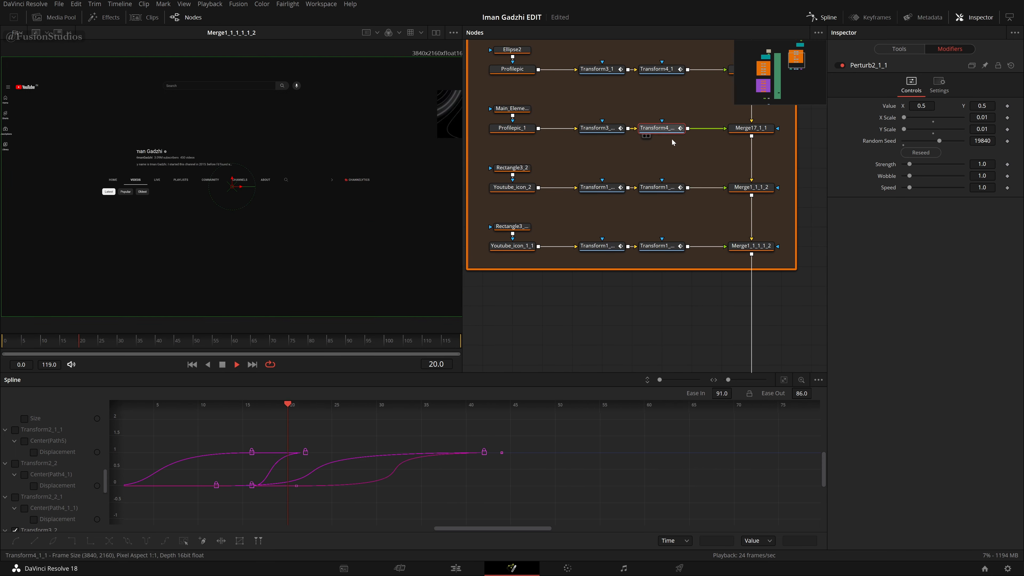
scroll(671, 138, down, 2)
scroll(661, 282, down, 2)
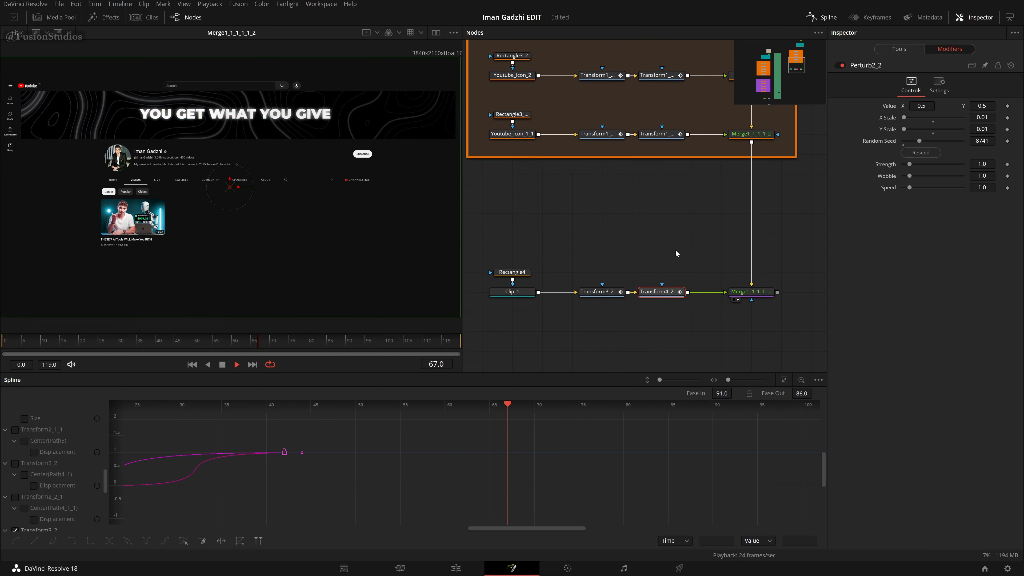
Step: Examine the motion path of Transform3_2 in the viewer at frame 0
click(605, 264)
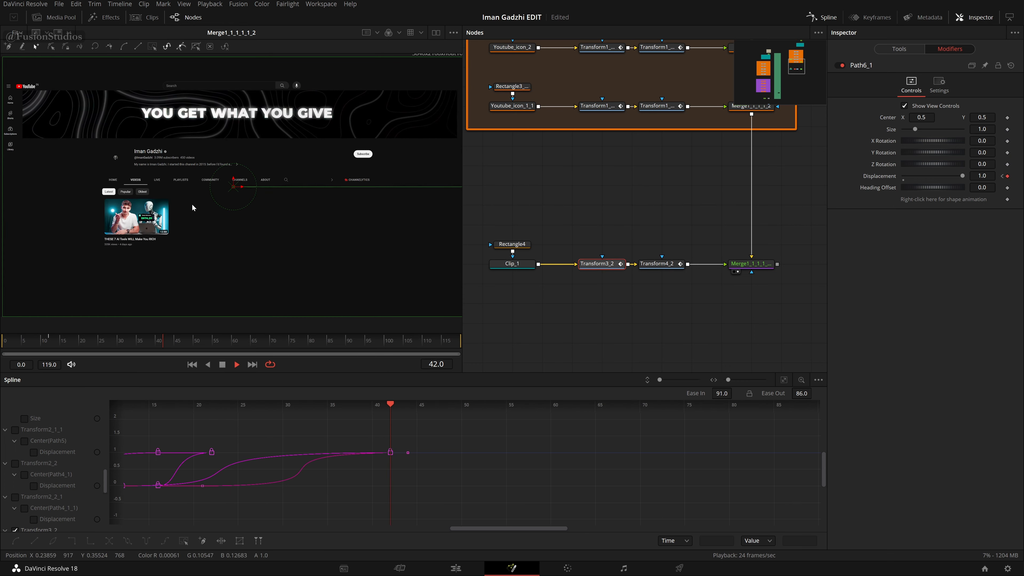
scroll(331, 263, down, 2)
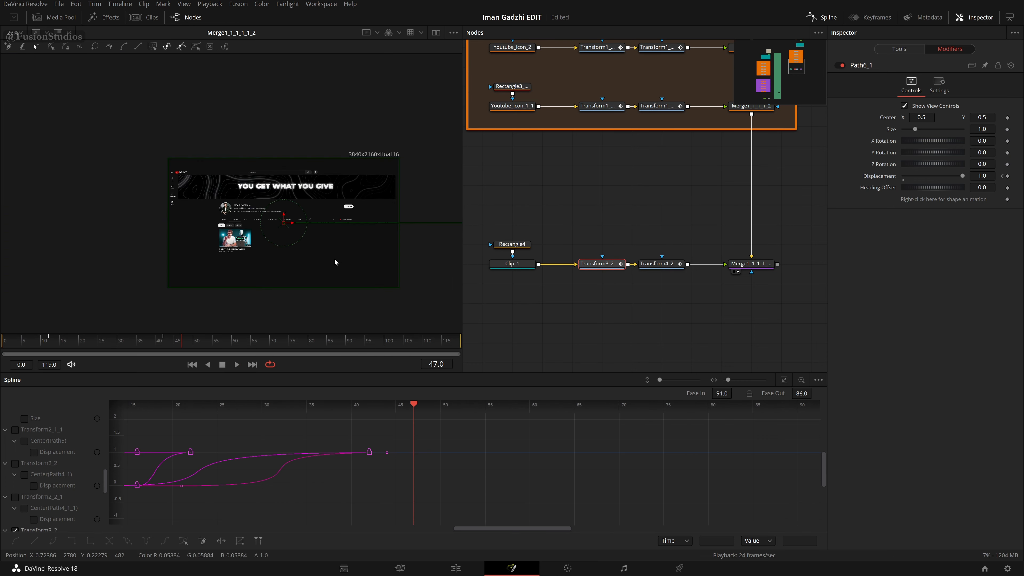
click(192, 364)
drag(377, 266, 319, 266)
drag(149, 179, 228, 270)
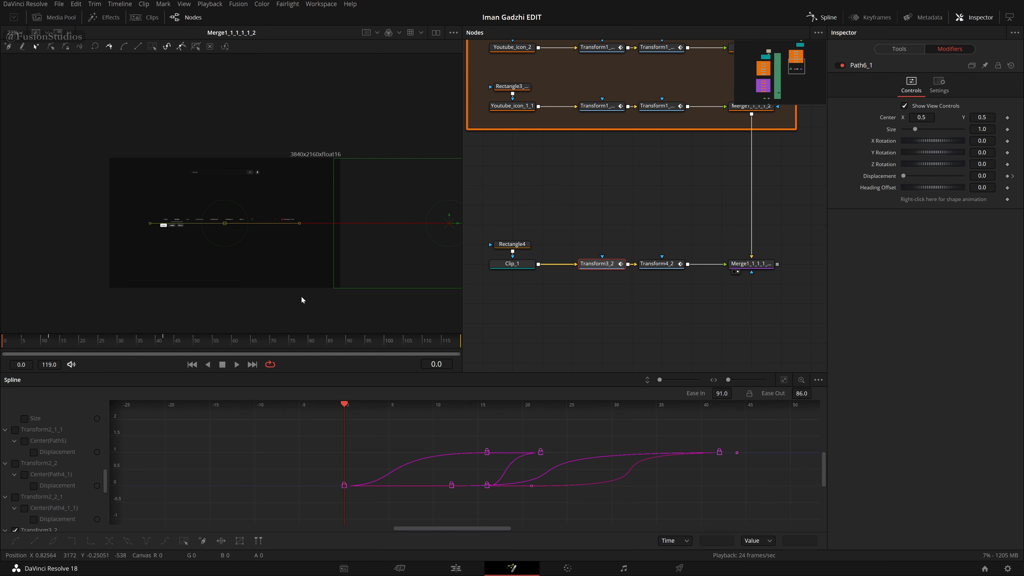
drag(459, 181, 377, 274)
drag(189, 177, 266, 283)
drag(467, 187, 408, 296)
click(731, 266)
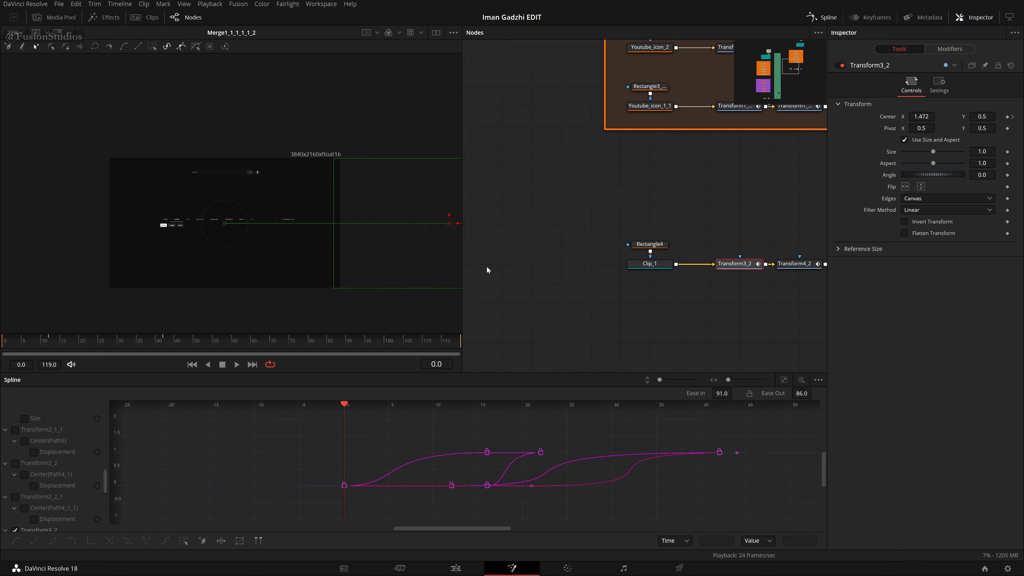
Step: At frame 12, move Transform3_2's path start point to about X 0.28, Y -0.007 and bend the motion path into a curve
drag(114, 346, 50, 350)
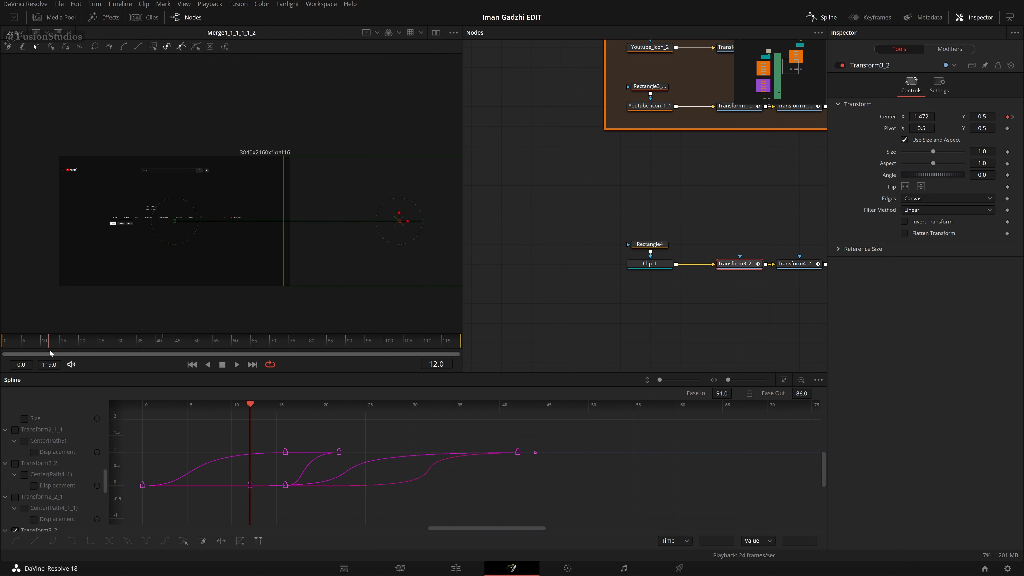
drag(395, 219, 363, 261)
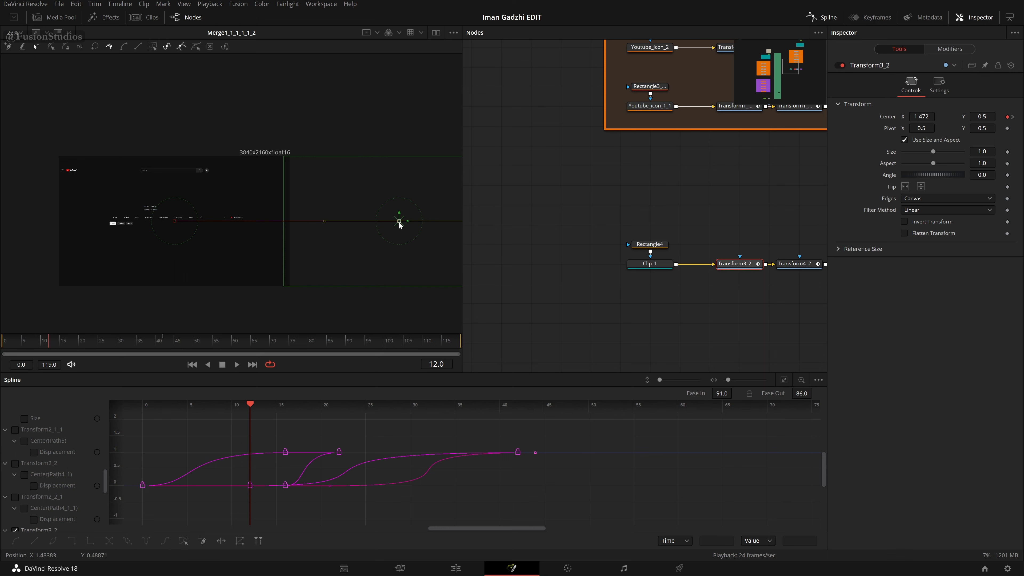
drag(400, 226, 123, 290)
scroll(125, 290, up, 3)
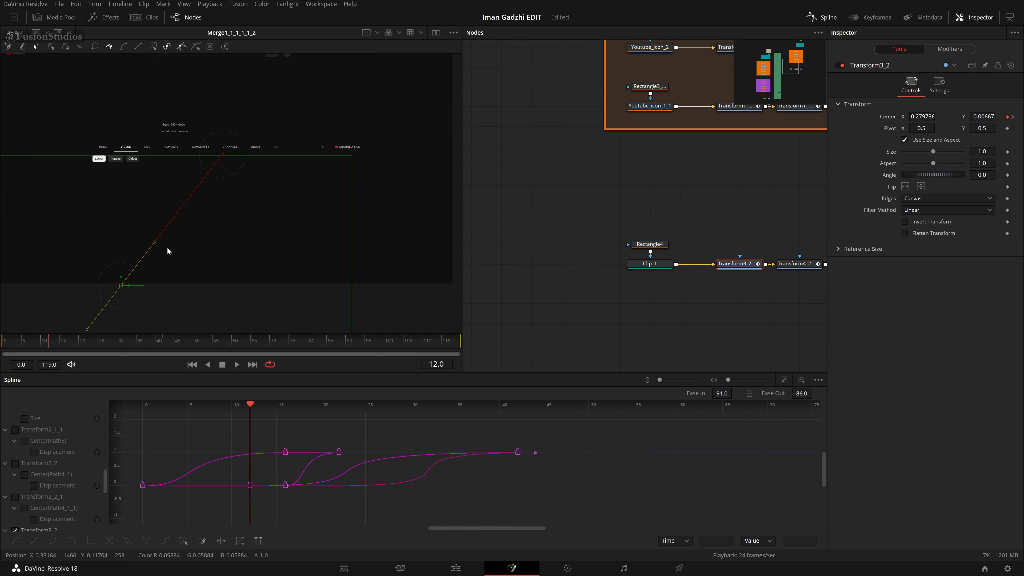
drag(154, 241, 96, 213)
scroll(285, 212, down, 2)
scroll(361, 199, up, 2)
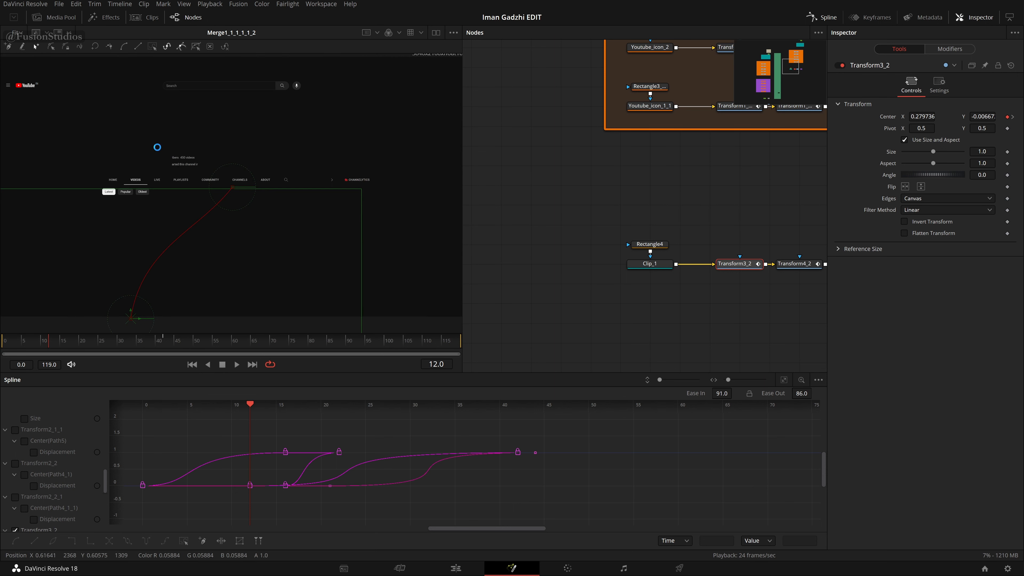
Step: Play the animation to review the thumbnail's new curved entrance, then stop playback
click(578, 247)
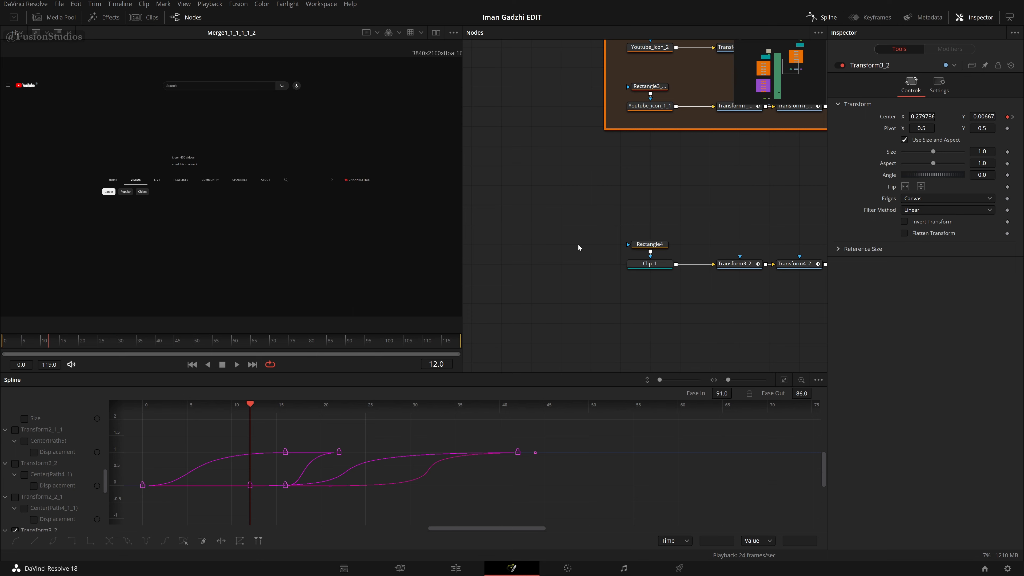
key(space)
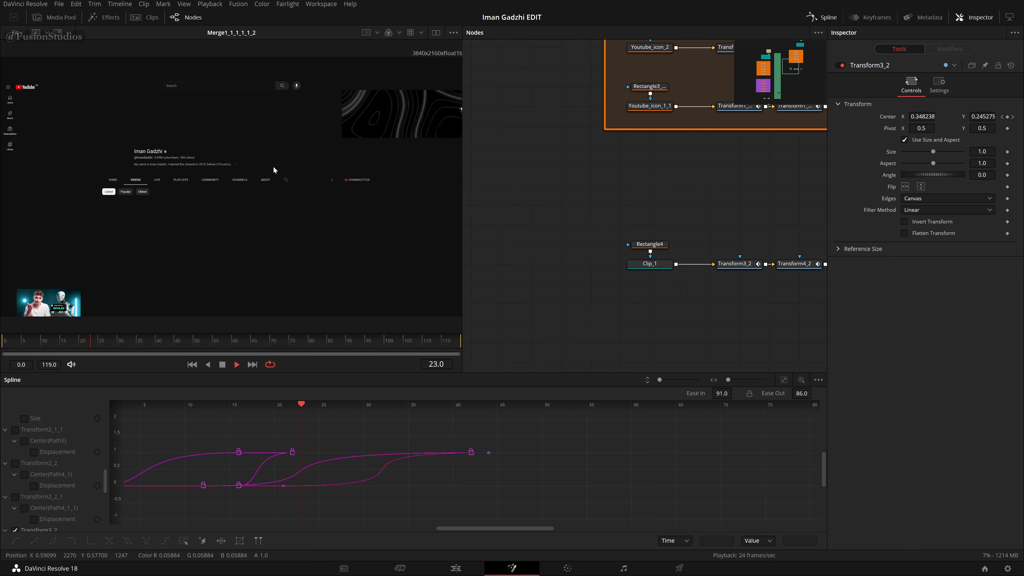
key(space)
Step: View Video_02, Video_03 and Video_04 from the purple Videos group one after another in the viewer
scroll(677, 231, down, 1)
scroll(677, 232, down, 2)
drag(743, 267, 947, 227)
drag(651, 265, 835, 236)
drag(687, 279, 682, 84)
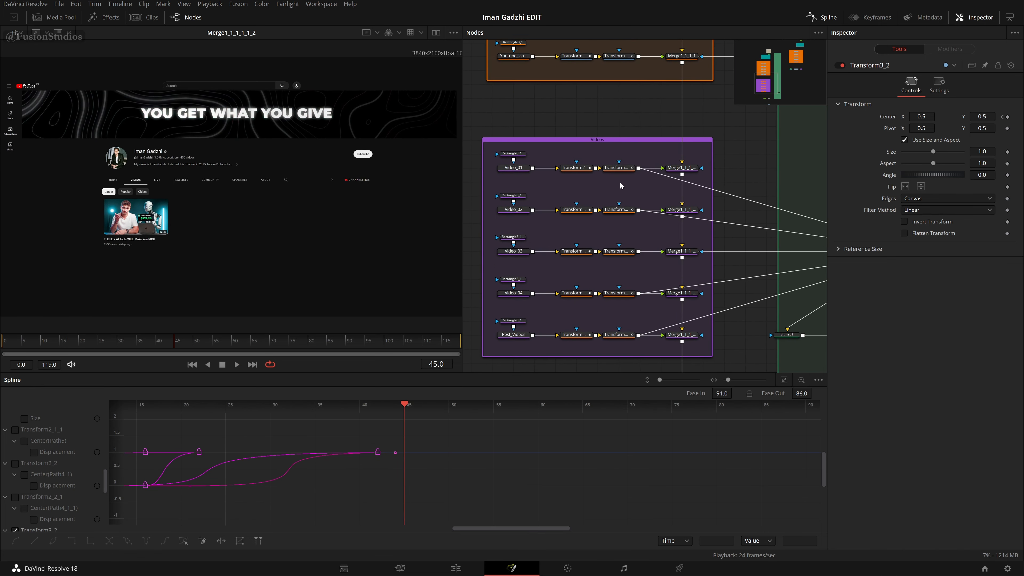
key(1)
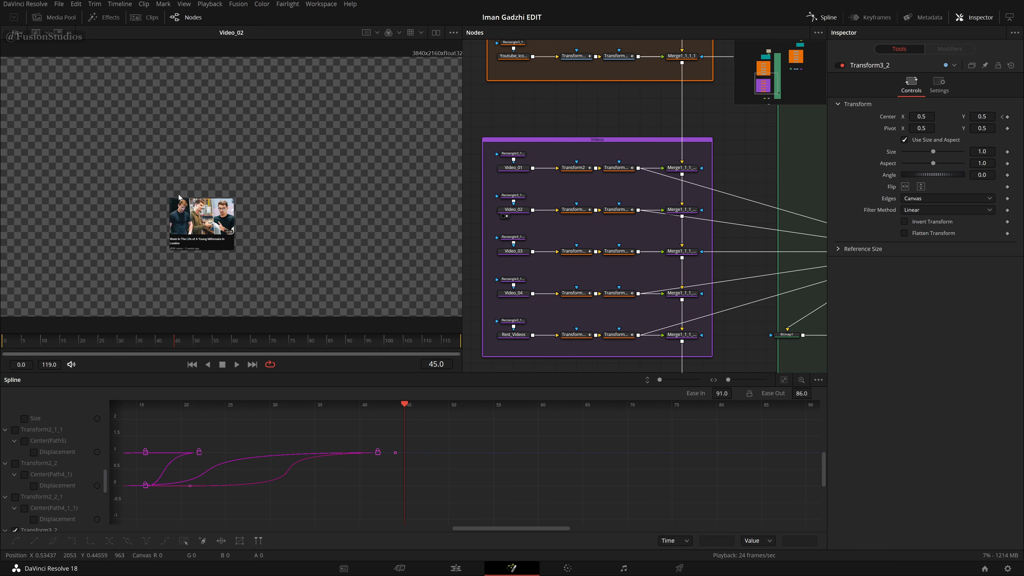
key(1)
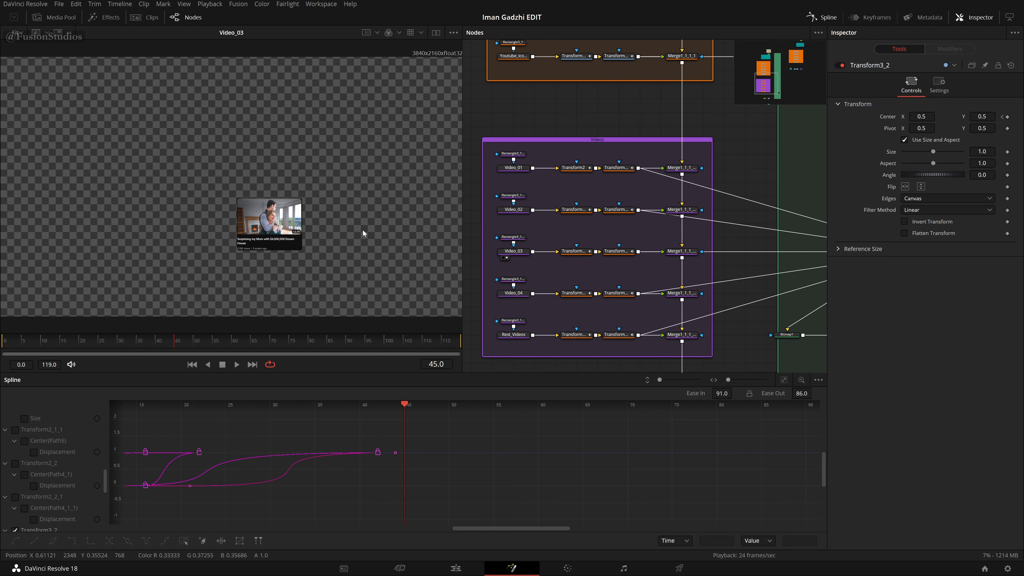
key(1)
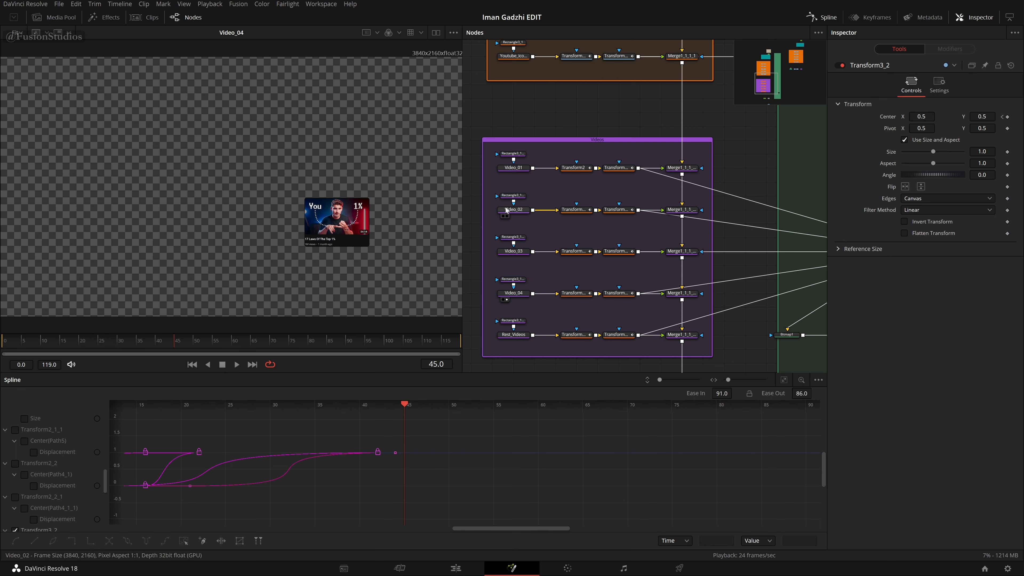
Step: Copy the complete Video_02, Video_03 and Video_04 rows, including masks, transforms and merges, and paste them below the Clip_1 row
drag(702, 309, 507, 132)
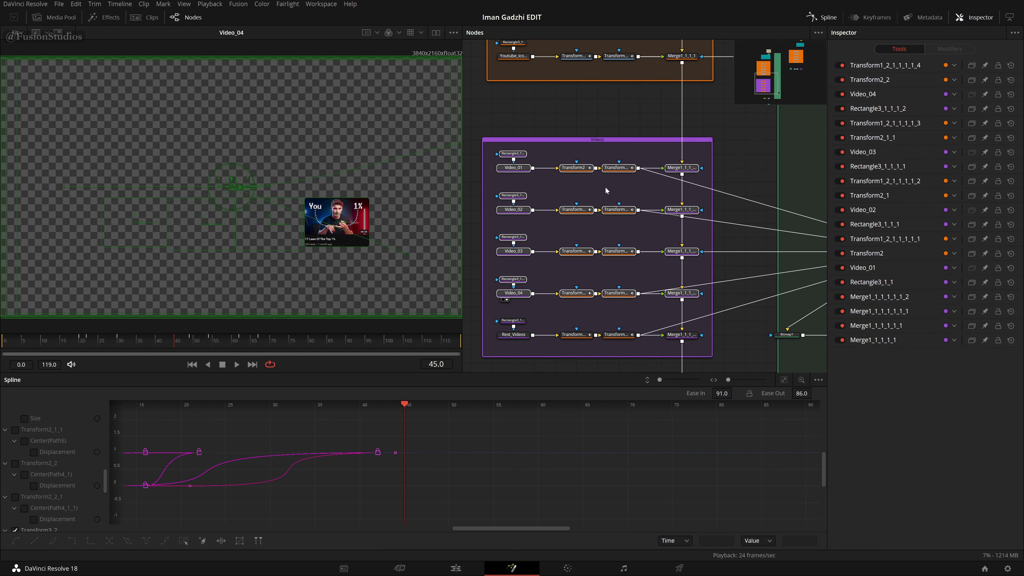
click(698, 308)
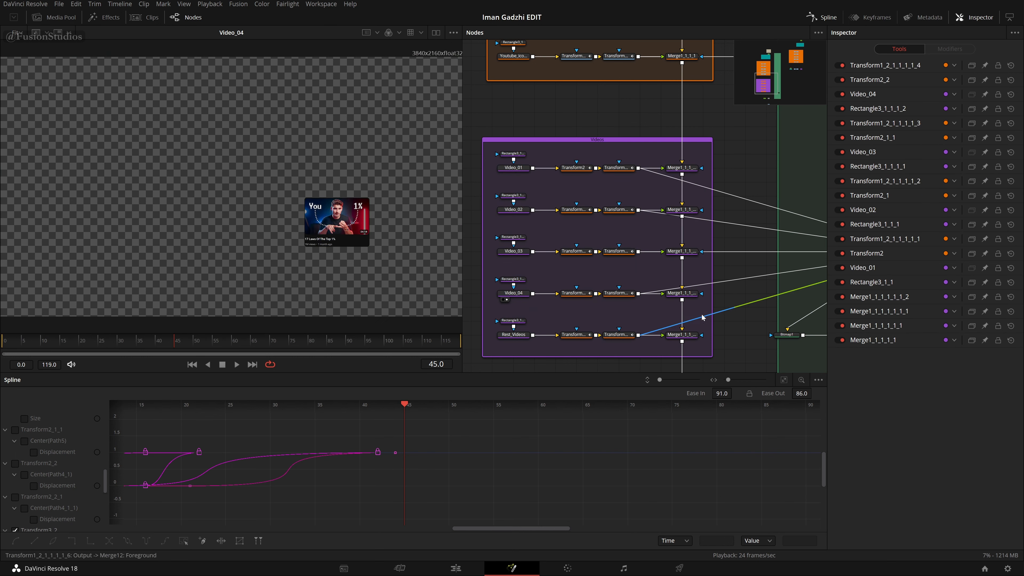
drag(702, 318, 571, 219)
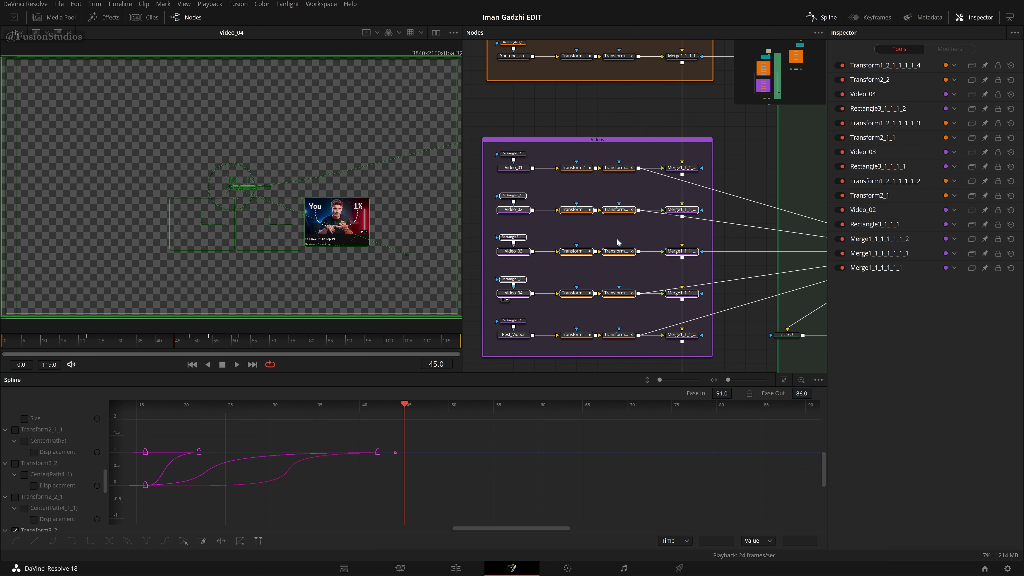
mouse_move(721, 241)
mouse_down()
mouse_move(466, 244)
mouse_move(539, 256)
mouse_up()
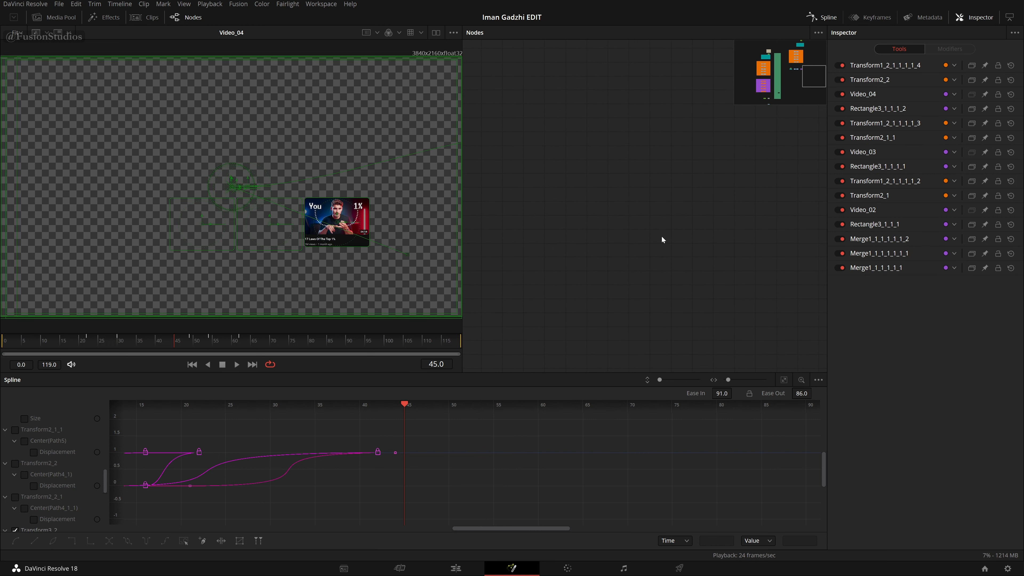
drag(663, 240, 771, 298)
click(695, 237)
key(ctrl+v)
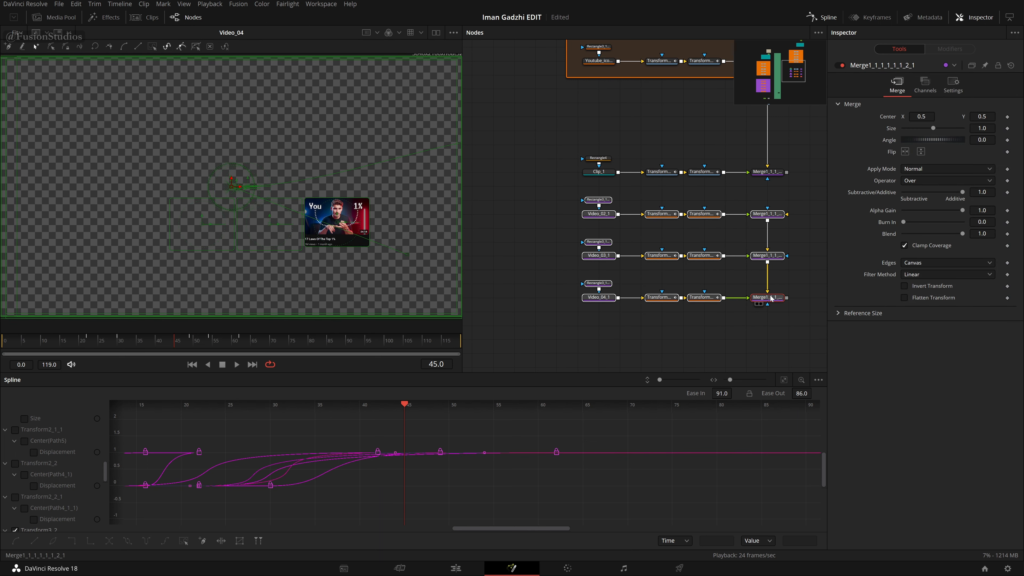
Step: View the Video_04_1 row's merge in the viewer and play the animation from the first frame
click(791, 199)
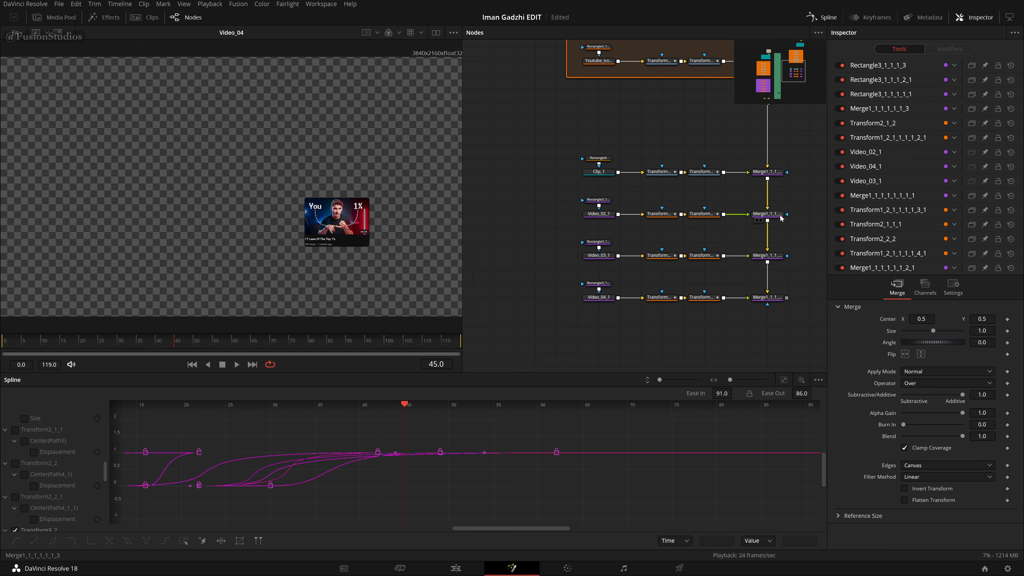
key(1)
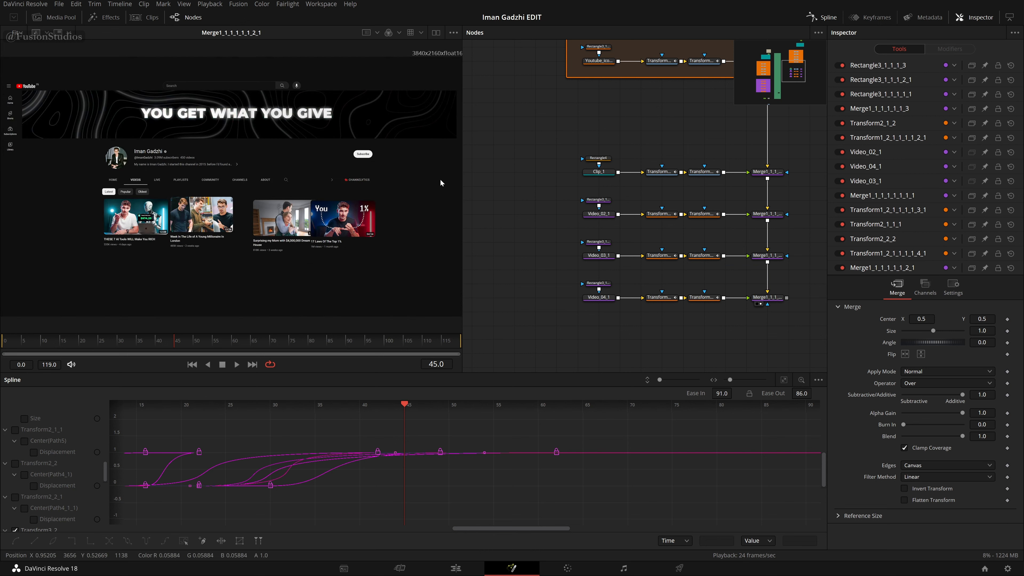
key(Home)
key(space)
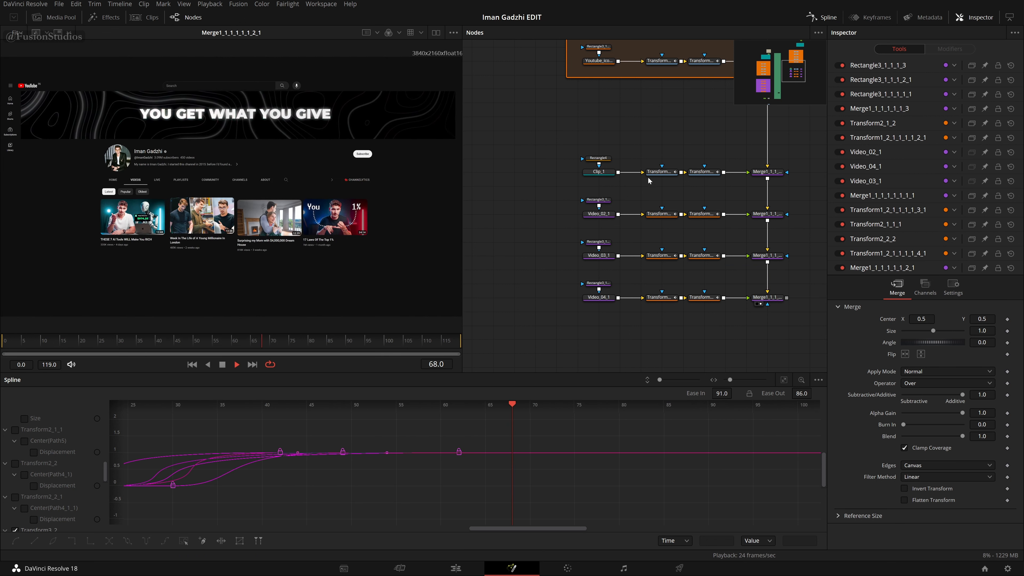
Step: While the animation plays, examine the first Transform and motion path of the Clip_1, Video_02_1, Video_03_1 and Video_04_1 rows
click(655, 171)
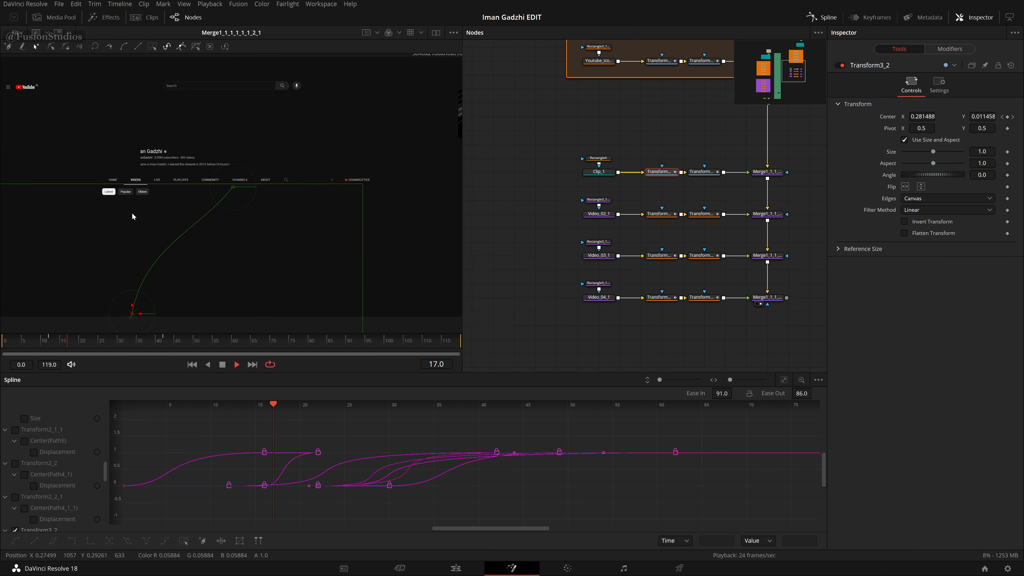
click(660, 215)
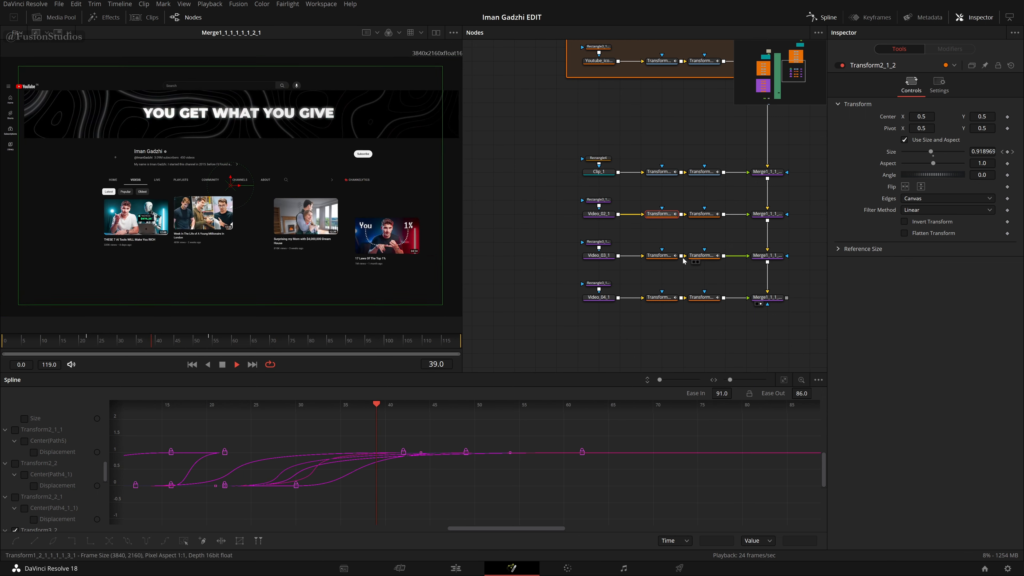
click(665, 256)
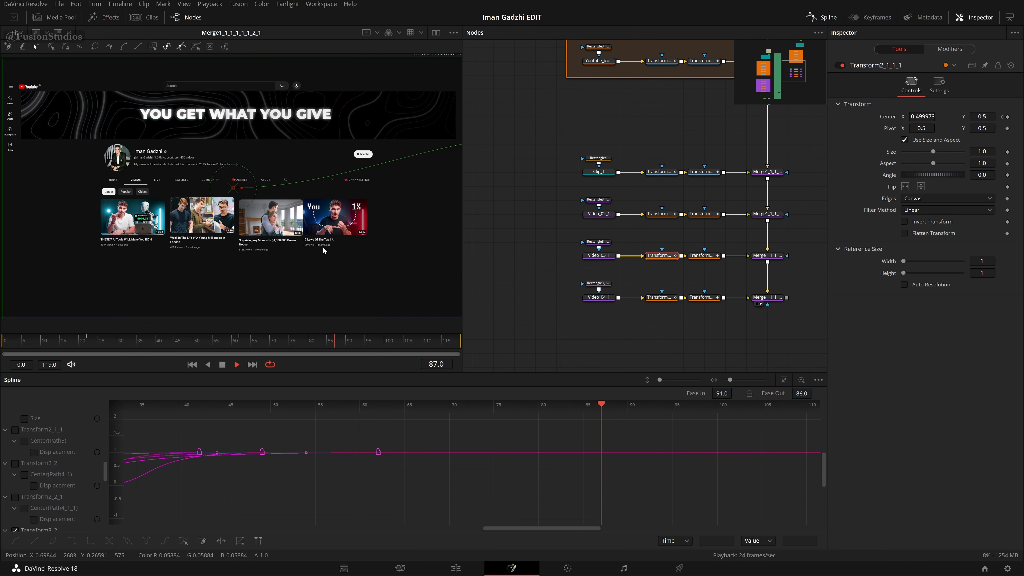
scroll(323, 247, down, 1)
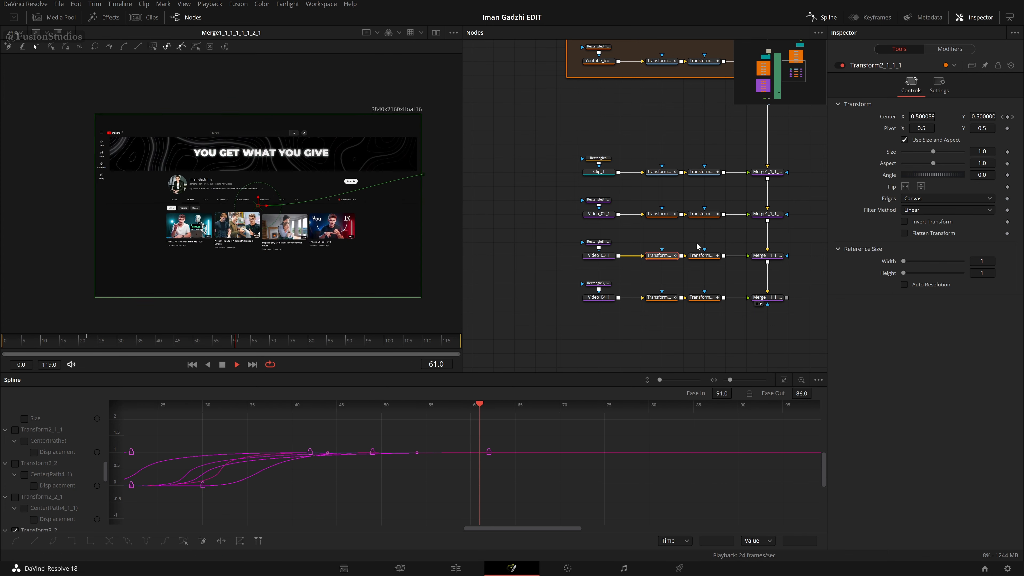
click(659, 301)
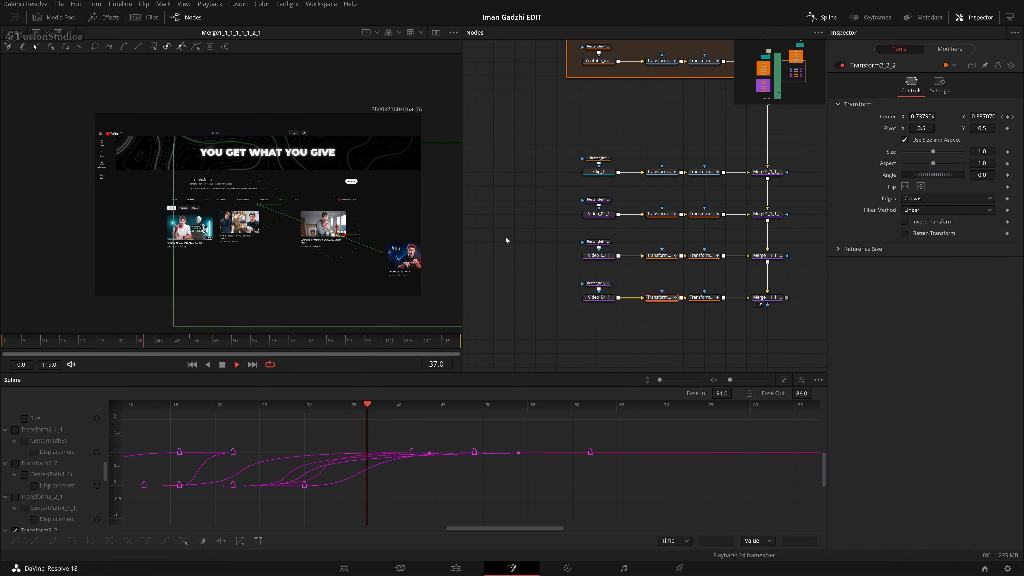
scroll(512, 242, down, 2)
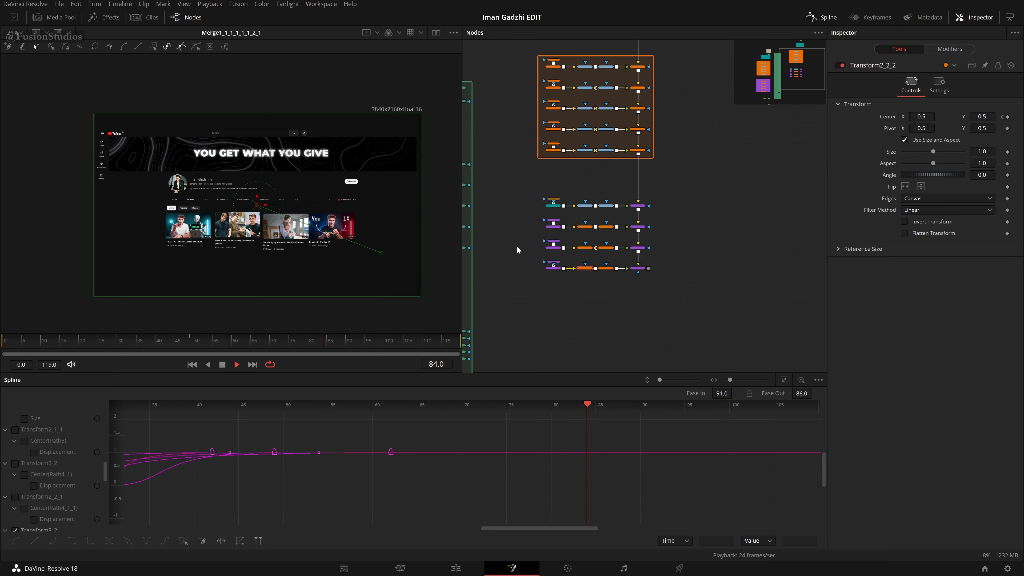
scroll(526, 252, up, 2)
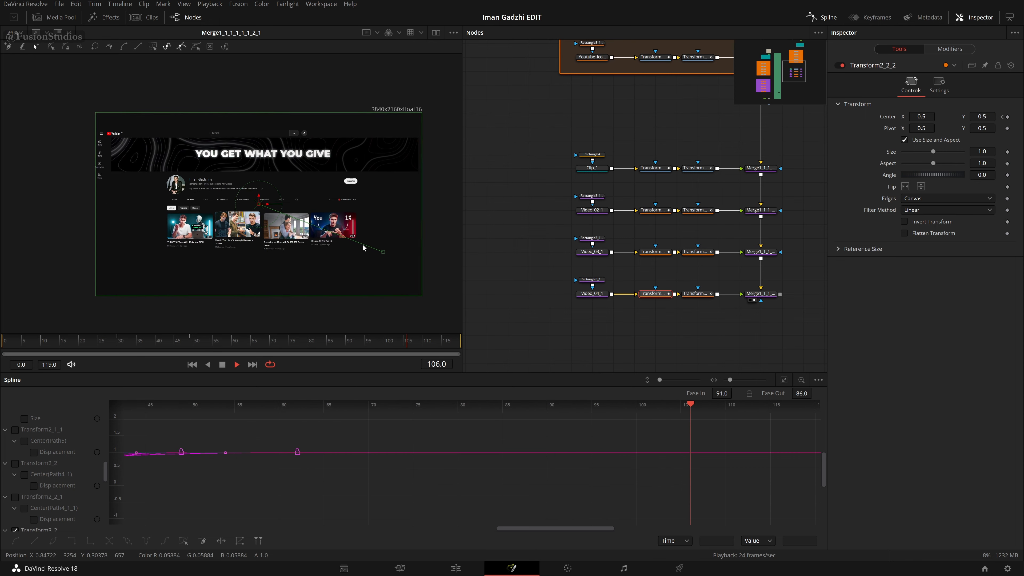
click(655, 209)
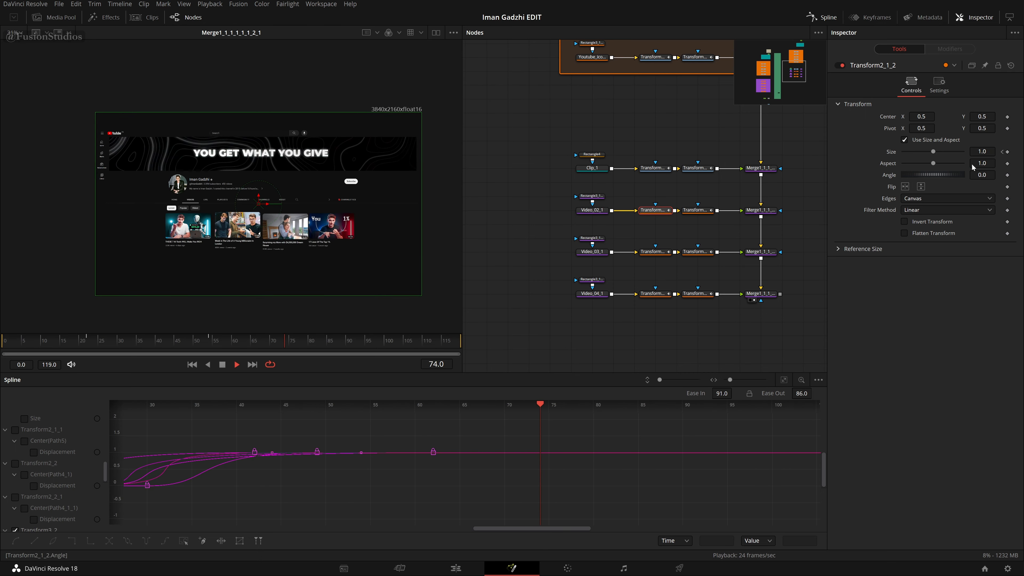
scroll(678, 288, up, 4)
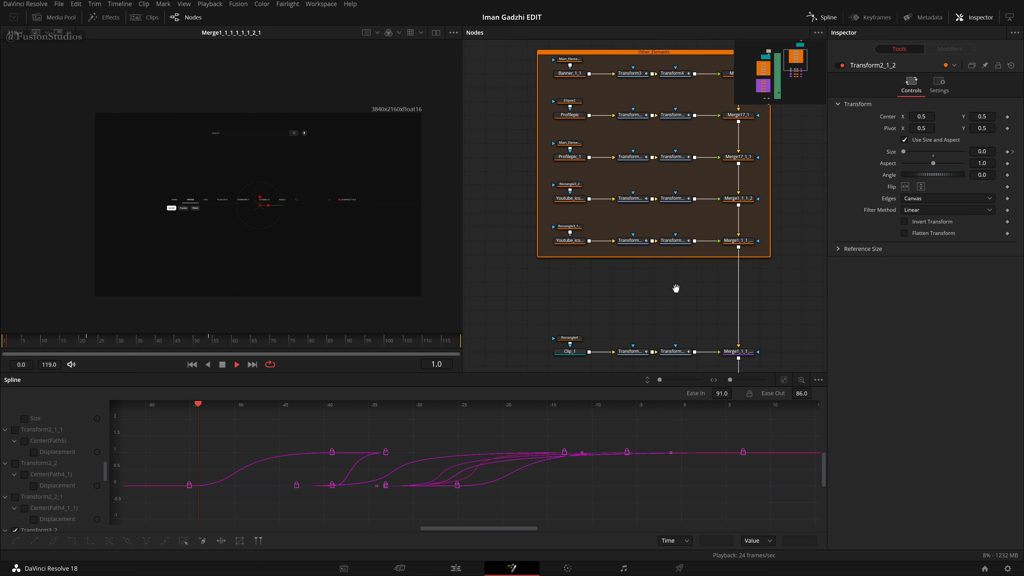
scroll(639, 294, down, 4)
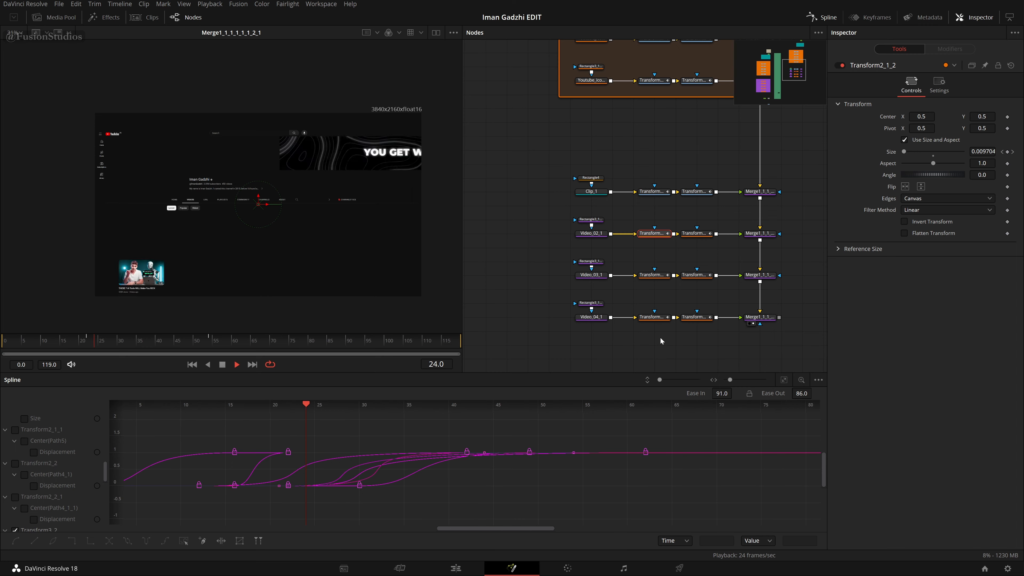
Step: Stop playback and copy the complete Rest_Videos row, including its mask, transforms and merge, from the purple Videos group
drag(660, 337, 815, 246)
scroll(615, 290, down, 6)
drag(679, 265, 915, 205)
drag(725, 308, 506, 315)
drag(718, 270, 522, 316)
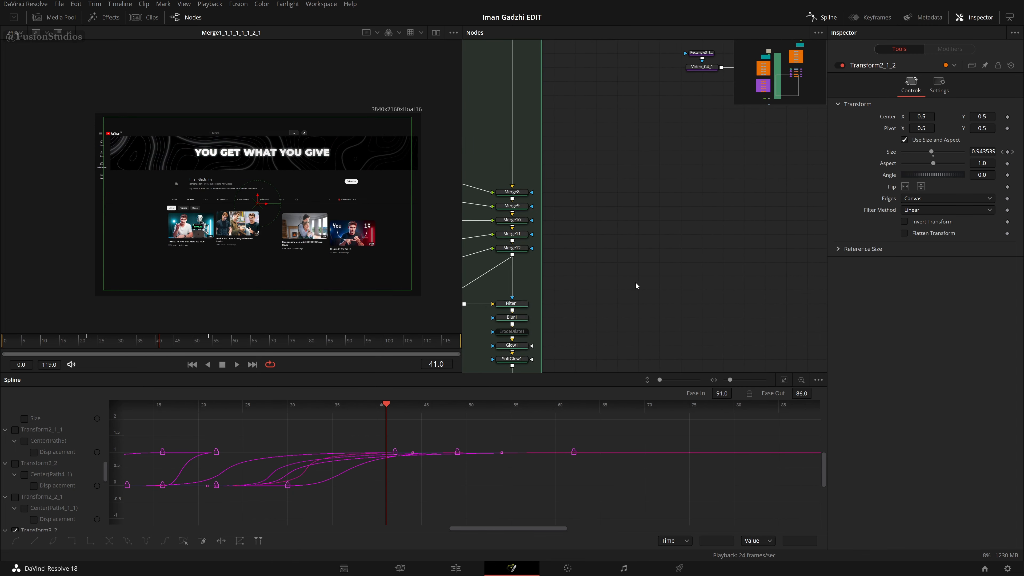
drag(746, 222, 766, 275)
drag(569, 282, 878, 174)
drag(617, 258, 874, 230)
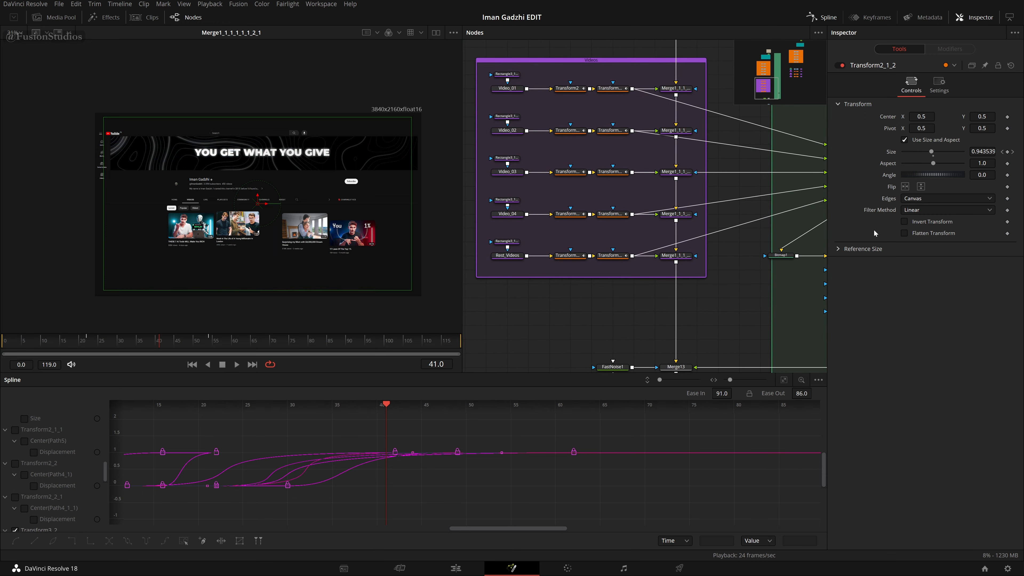
drag(676, 255, 506, 232)
drag(579, 260, 142, 350)
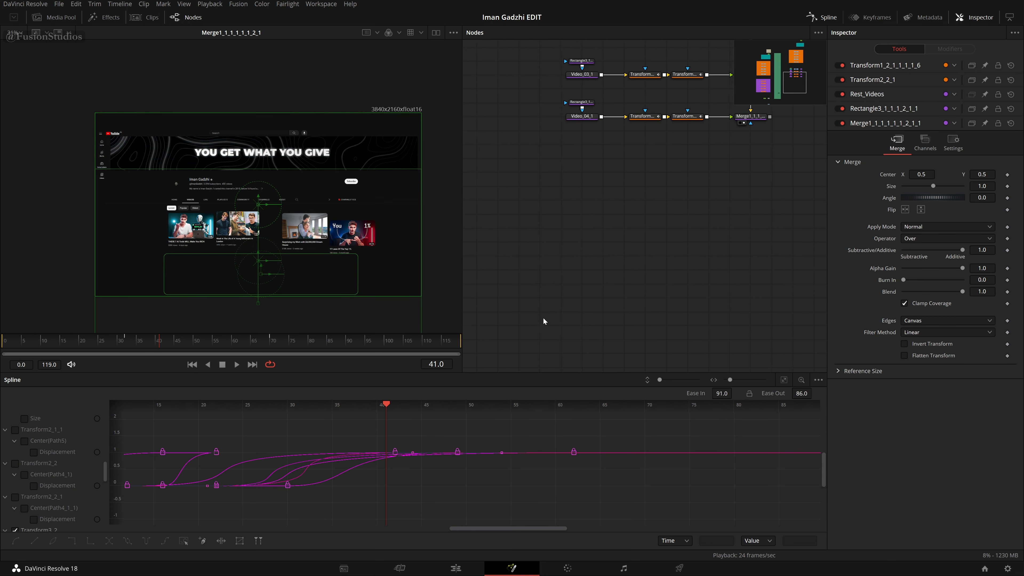
Step: Paste the Rest_Videos row below the Video_04_1 row and line up its columns with the rows above
drag(693, 217, 642, 300)
key(ctrl+v)
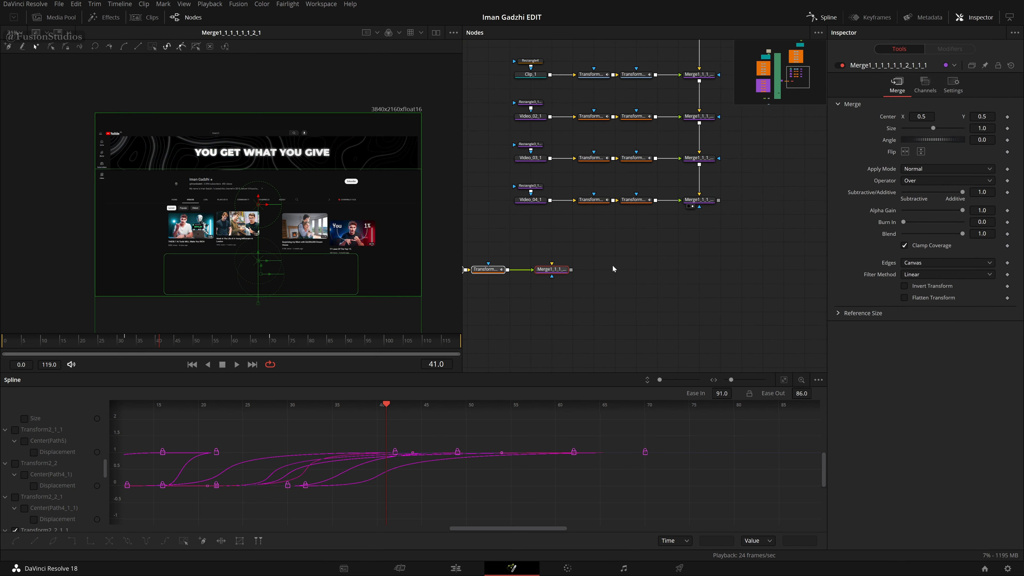
drag(542, 270, 690, 270)
click(658, 251)
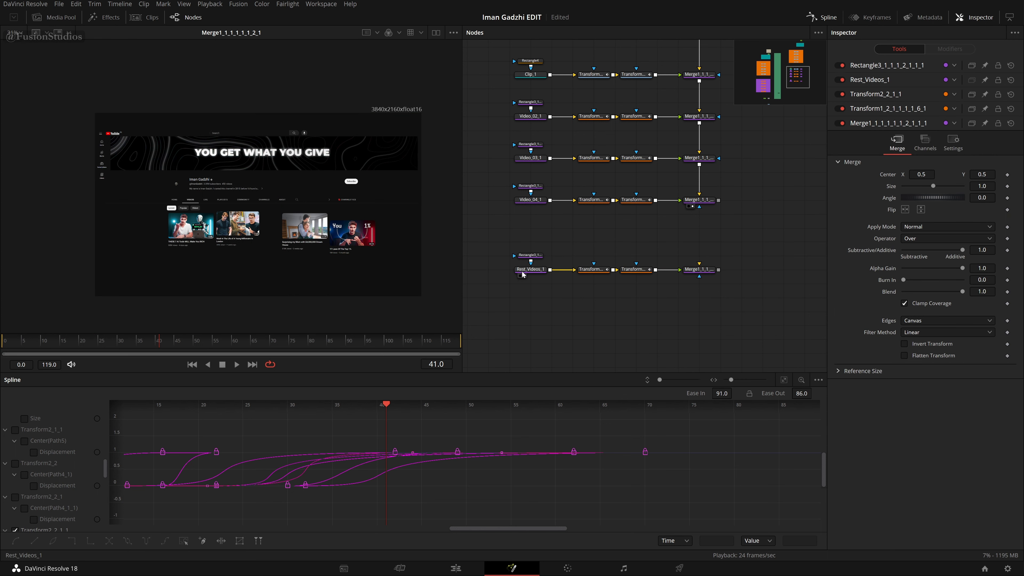
Step: View Rest_Videos_1 and Video_04_1 in the viewer to compare their masked thumbnail areas, ending on Rest_Videos_1
click(523, 276)
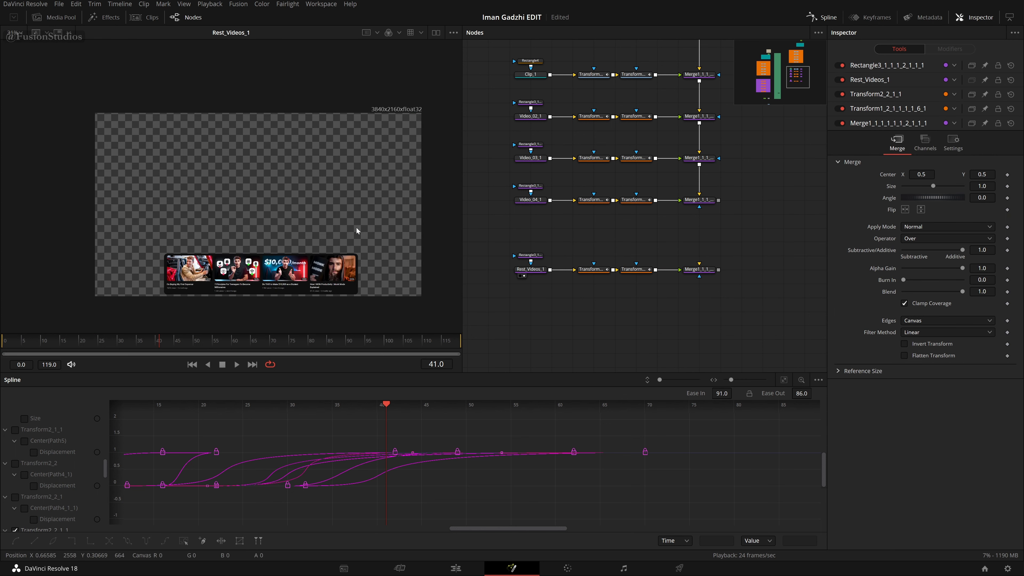
key(1)
click(535, 186)
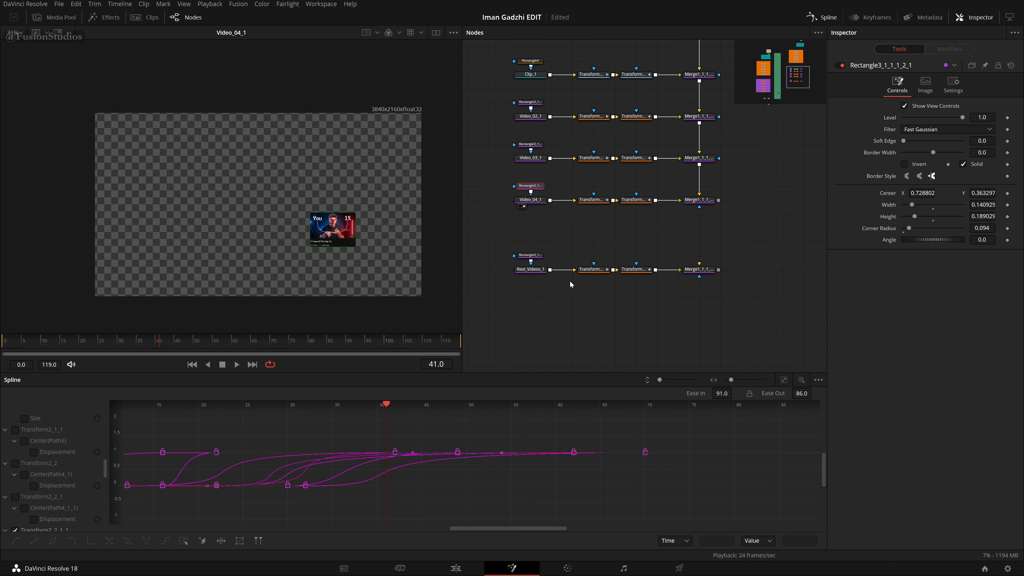
drag(355, 251, 334, 287)
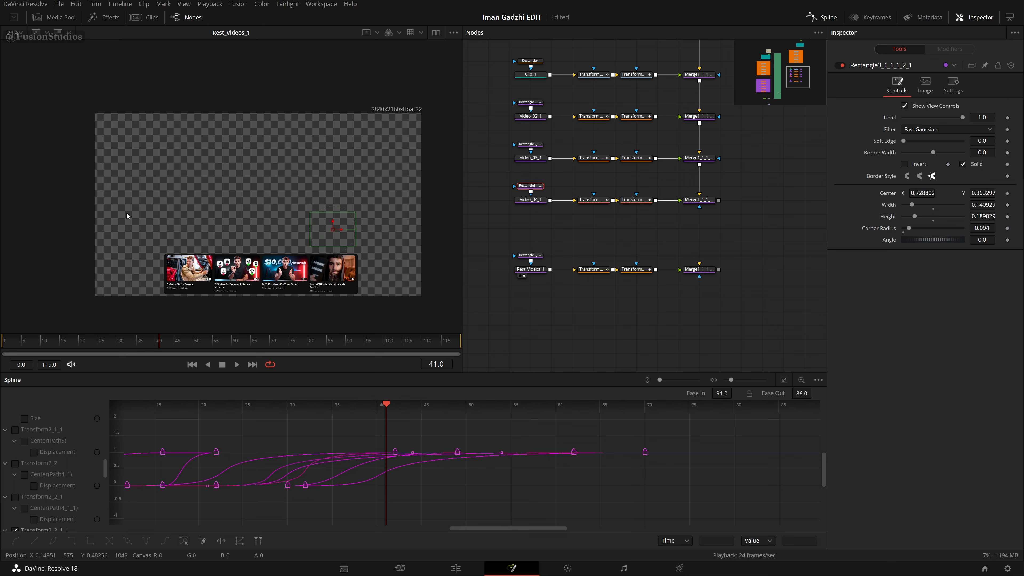
Step: Temporarily disable the rectangle mask on Rest_Videos_1 to inspect its outline against the full channel page, and re-enable it
click(531, 255)
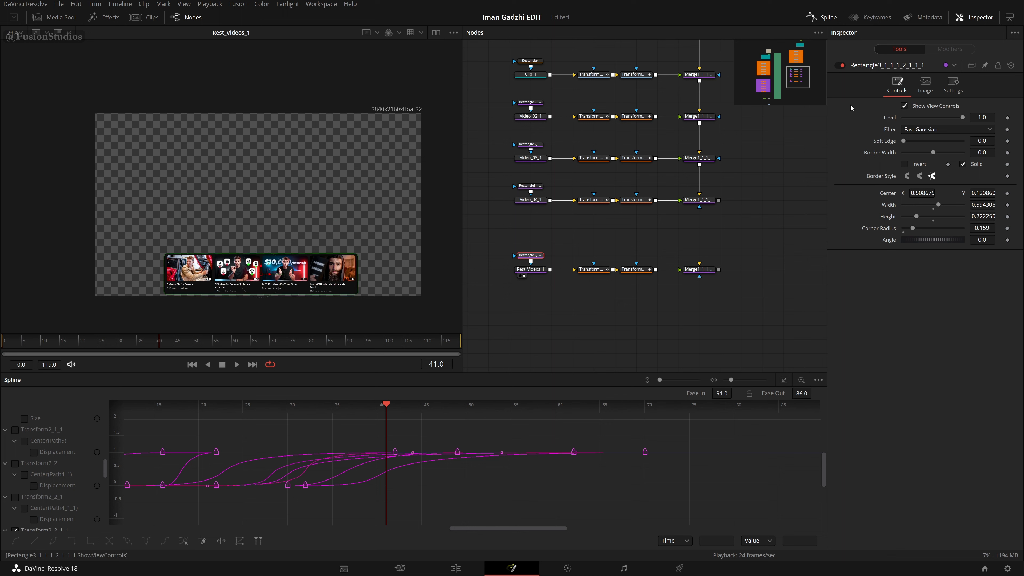
click(842, 65)
scroll(367, 170, up, 2)
drag(310, 298, 368, 164)
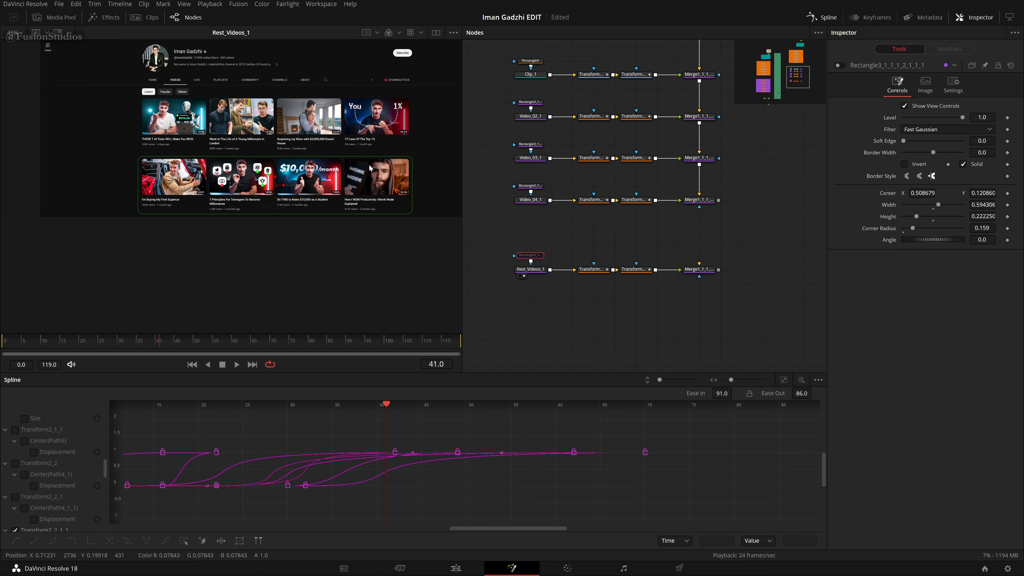
scroll(369, 164, up, 2)
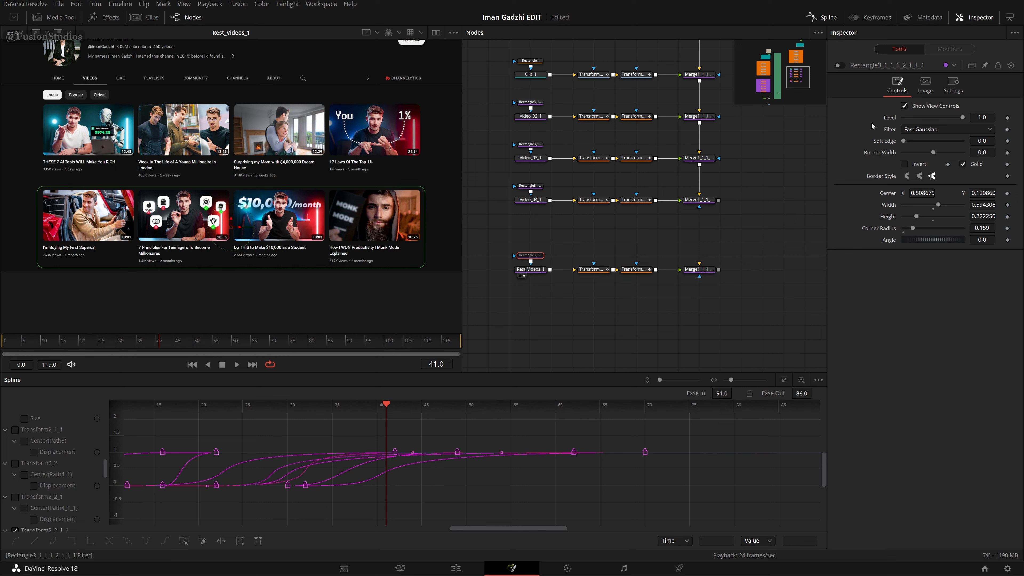
click(839, 65)
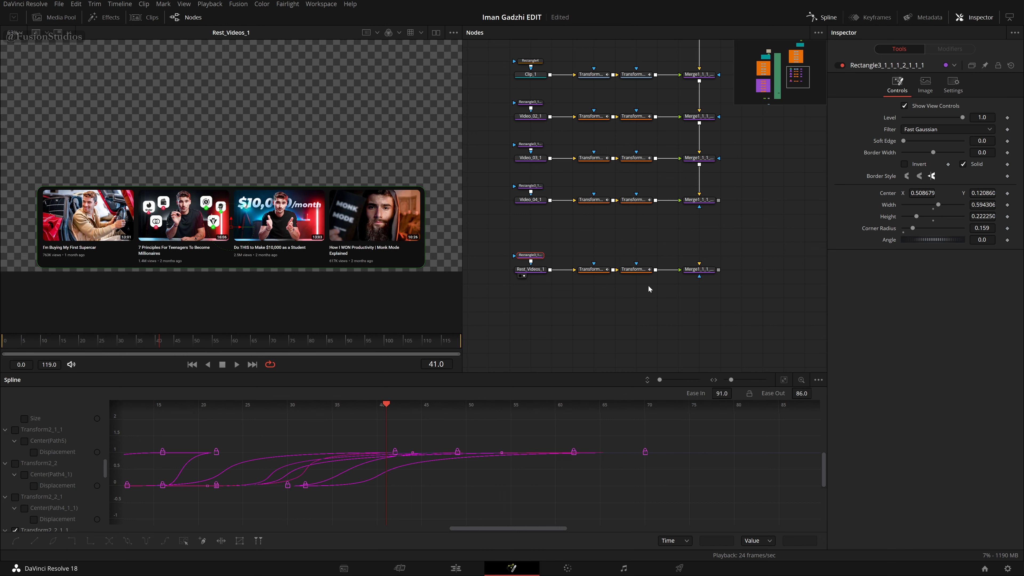
Step: Connect the Video_04_1 row's merge to the Rest_Videos_1 row's merge and move the Rest_Videos_1 row up to match the row spacing
click(593, 270)
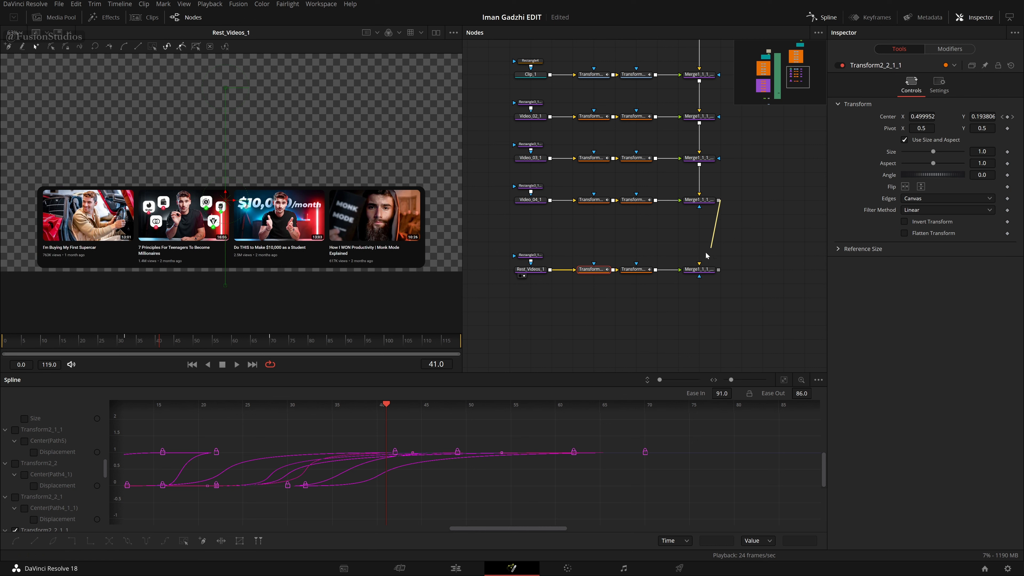
drag(700, 272, 700, 269)
drag(720, 288, 511, 242)
drag(699, 271, 699, 242)
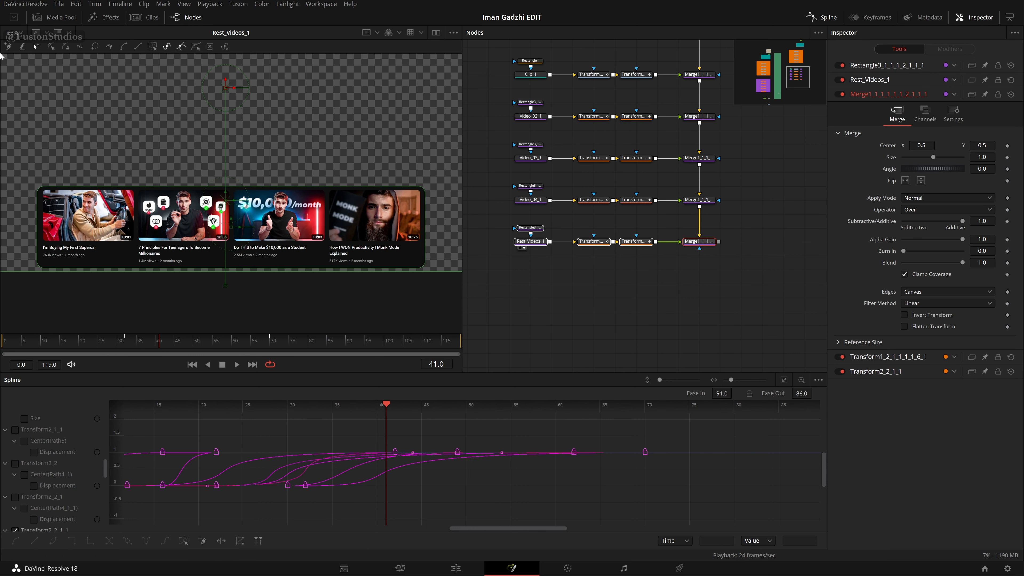
Step: Connect the Video_03_1 row's merge output to the Background input of the Video_04_1 row's merge
click(18, 33)
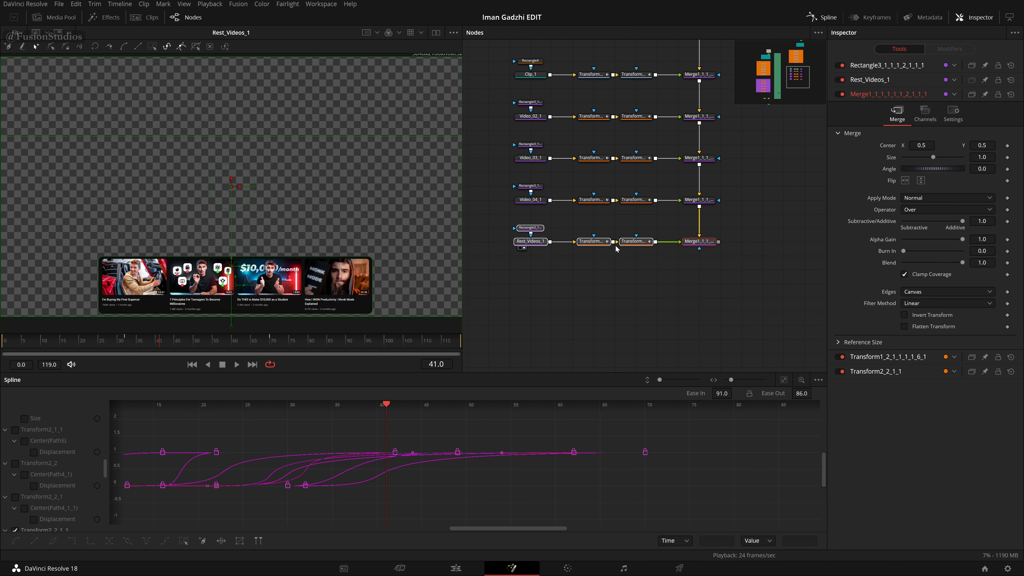
click(699, 242)
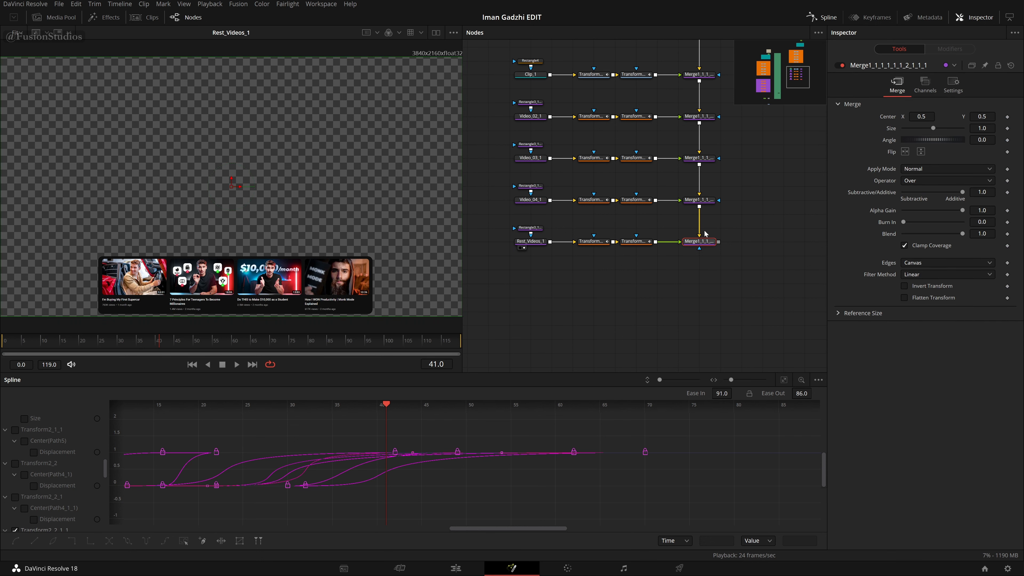
drag(700, 206, 736, 227)
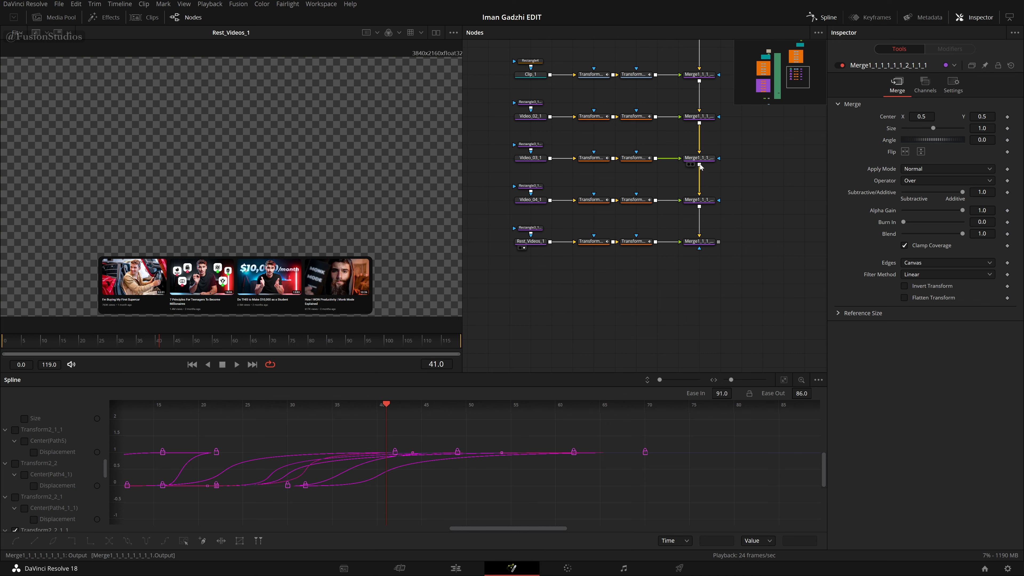
drag(699, 165, 702, 203)
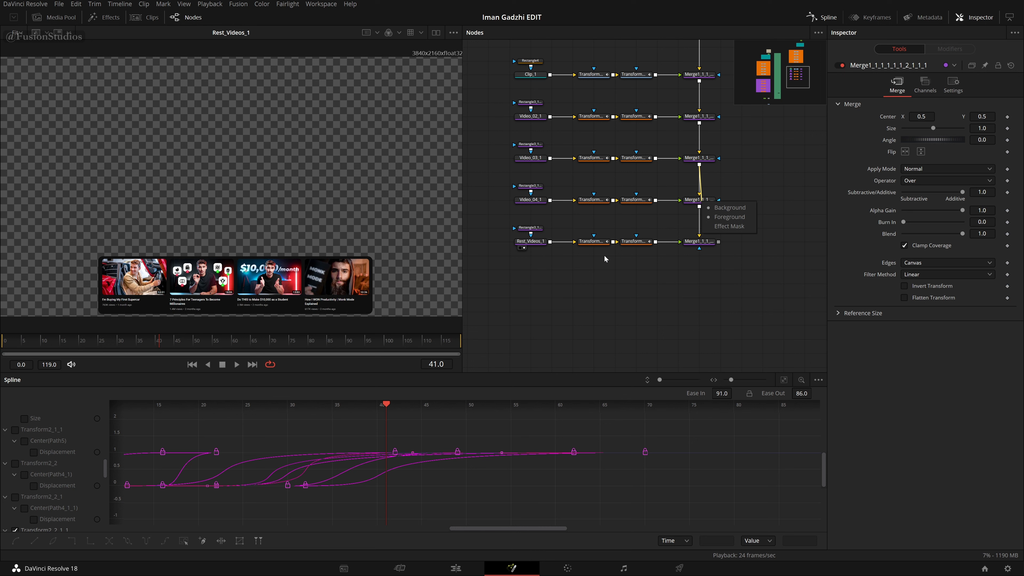
click(738, 207)
Step: Select all five thumbnail rows from Clip_1 to Rest_Videos_1 and add an Underlay around them
drag(745, 295, 436, 75)
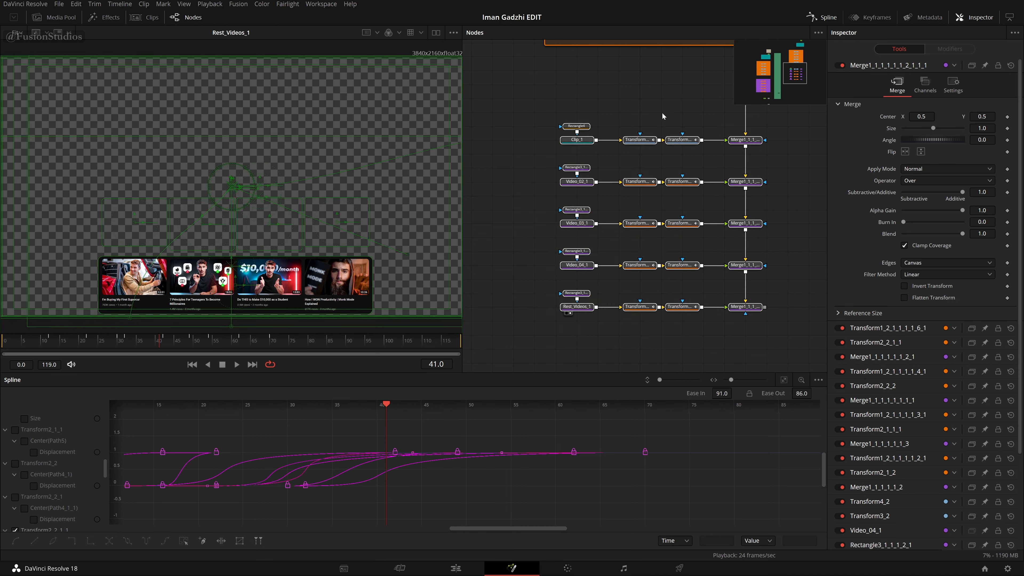
key(shift+space)
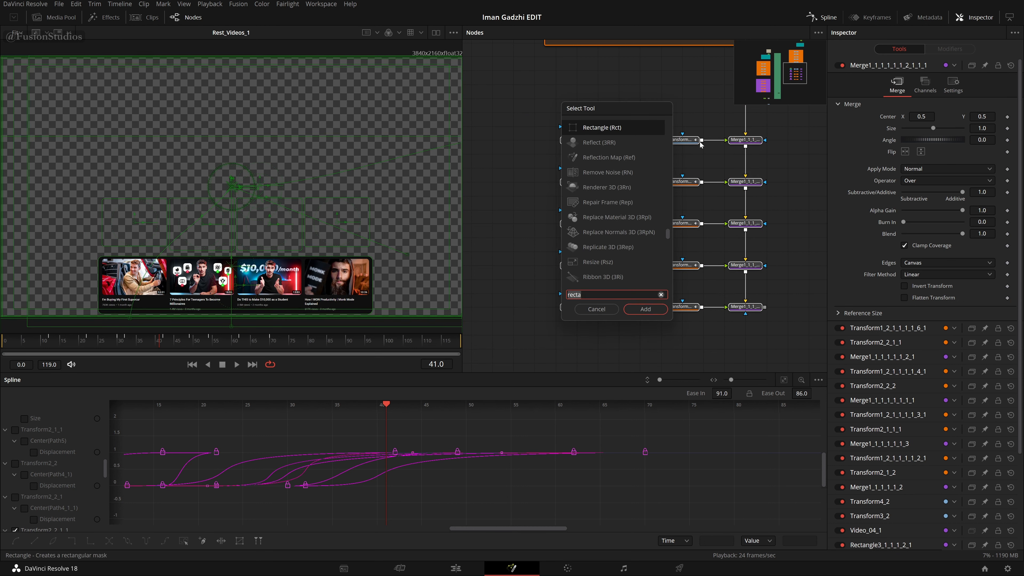
text(und)
key(Return)
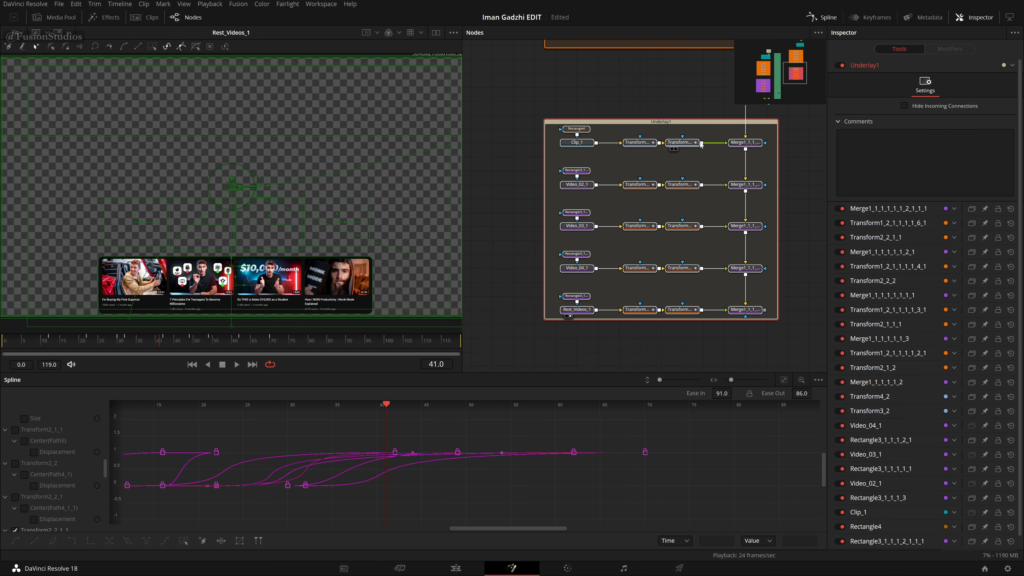
key(F2)
key(Escape)
Step: Rename the underlay around the five thumbnail rows as Clips, using the first tree's Videos underlay as reference
drag(677, 103, 593, 98)
drag(471, 178, 616, 170)
drag(541, 259, 796, 125)
drag(669, 186, 818, 136)
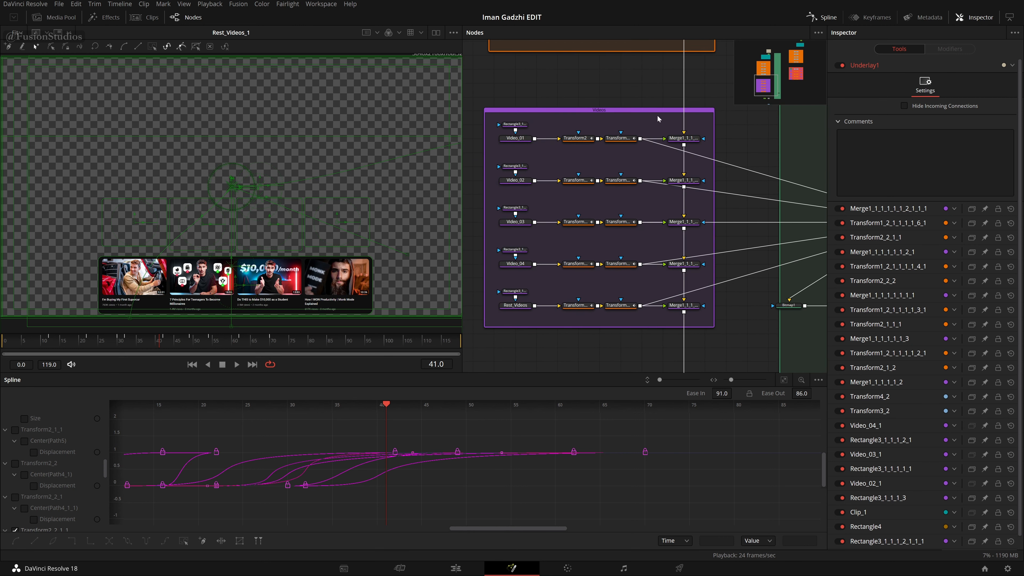
drag(747, 147, 557, 263)
drag(795, 168, 678, 233)
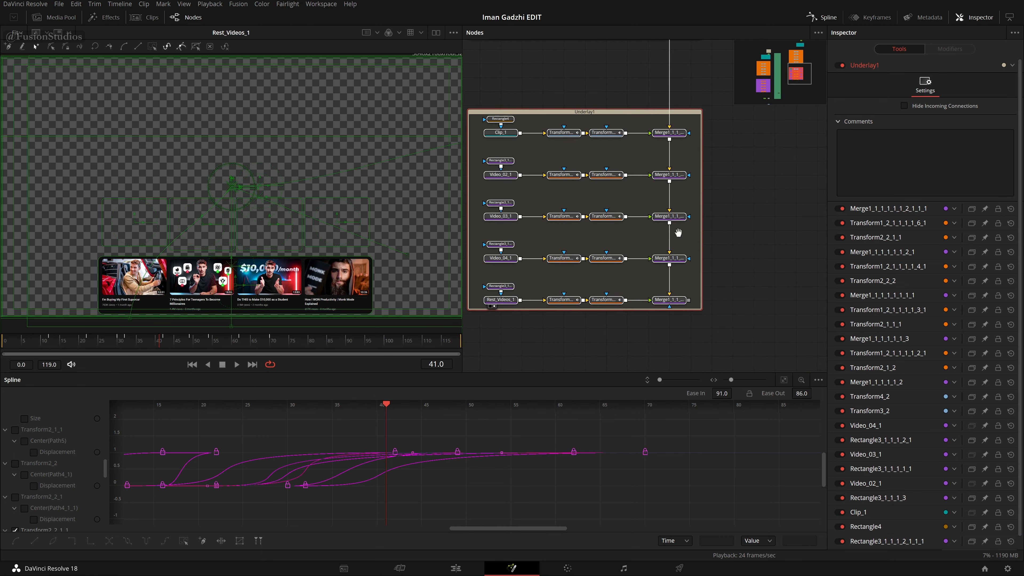
key(F2)
key(BackSpace)
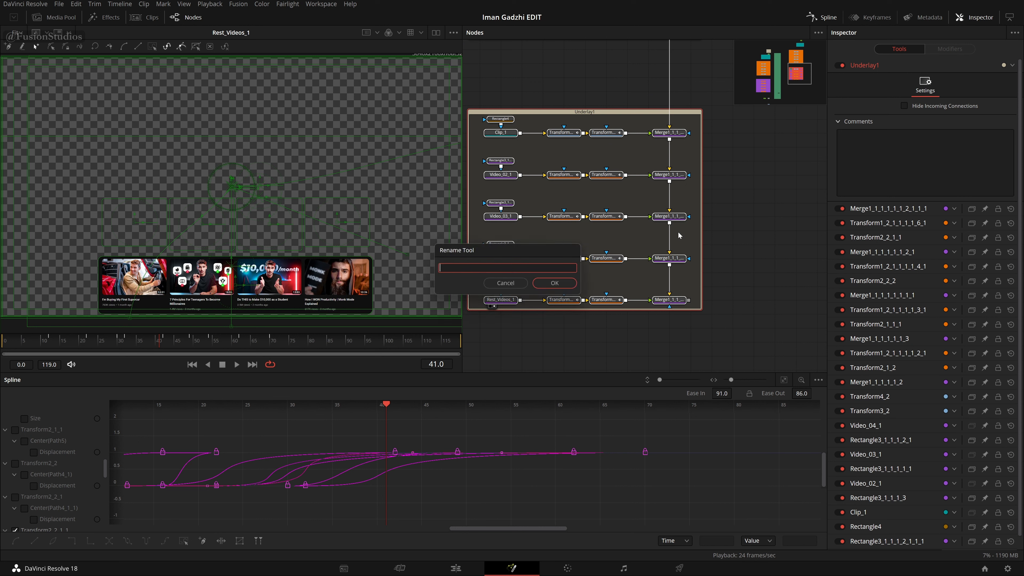
key(Return)
key(Return)
key(Return)
key(Return)
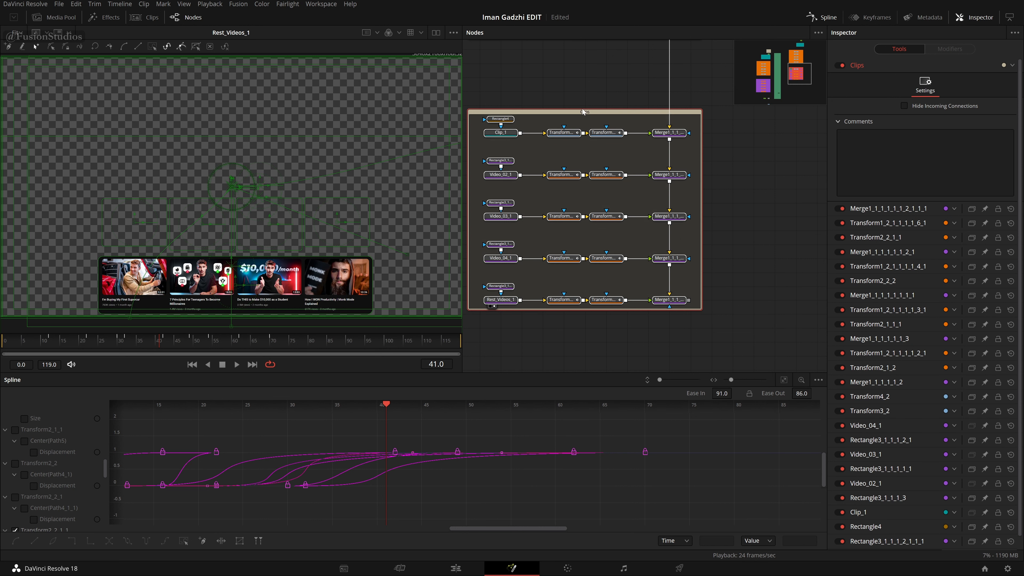
Step: Set the colour of the Clips underlay and all its selected nodes to Violet
right_click(591, 113)
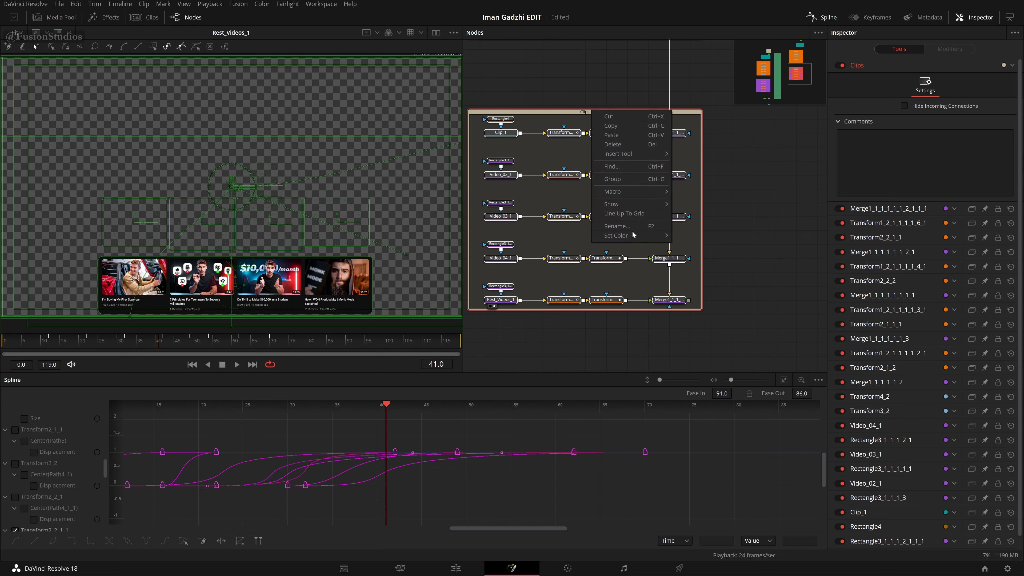
mouse_move(633, 235)
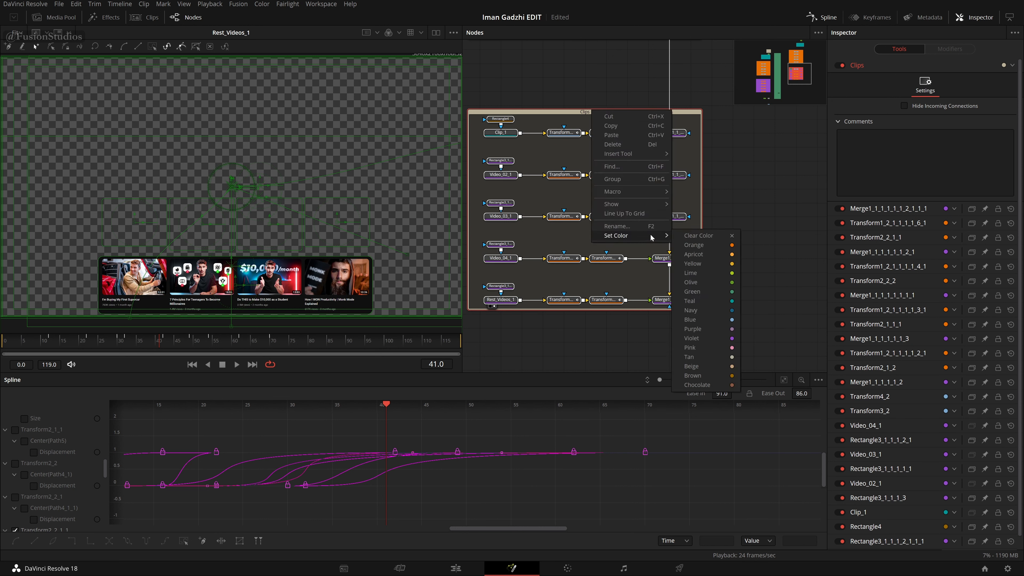
click(711, 338)
Step: Select both Transform columns across all five rows in the Clips underlay and set their colour to Orange
drag(558, 118, 624, 296)
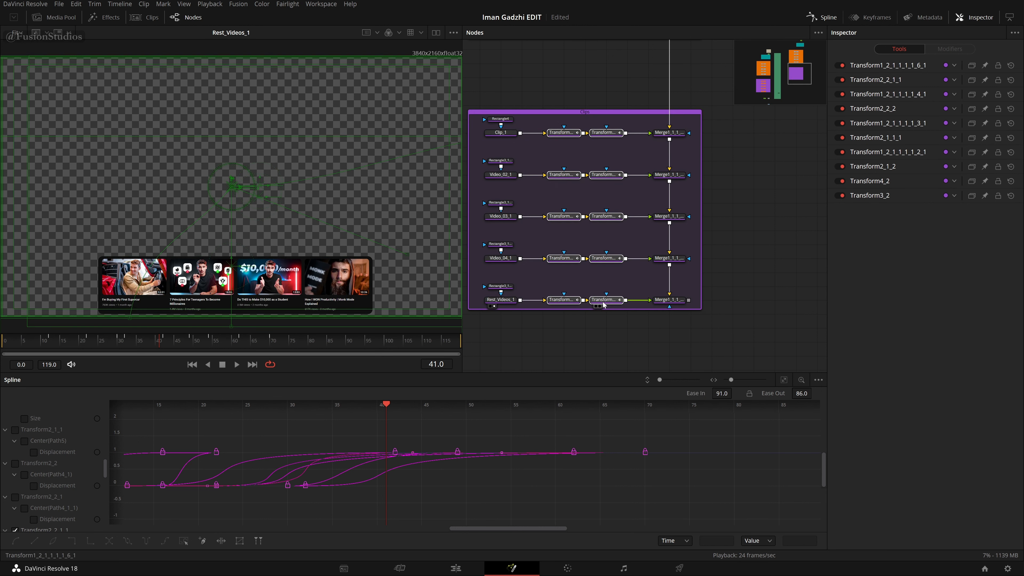
right_click(605, 302)
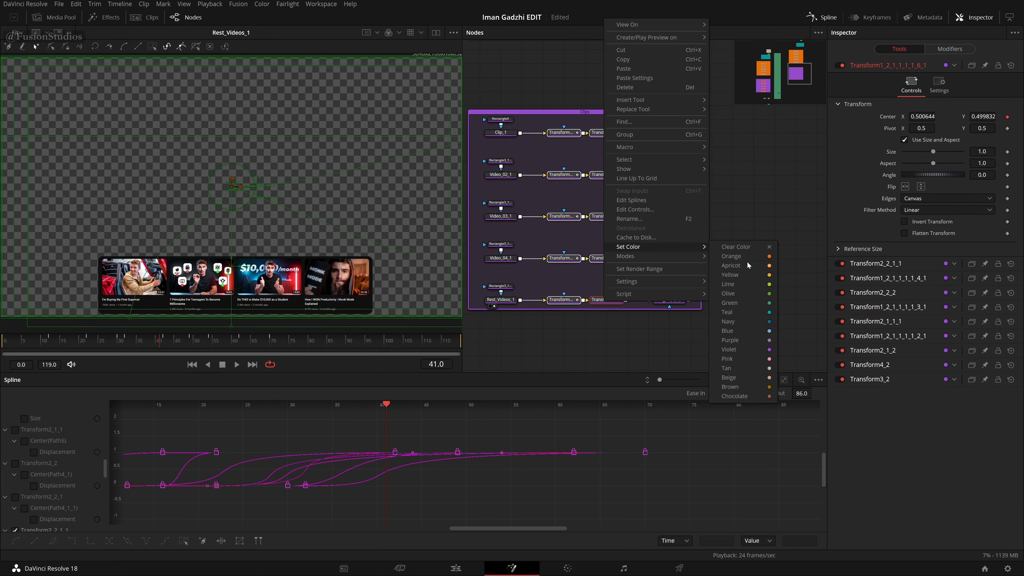
click(750, 259)
scroll(730, 234, up, 3)
scroll(730, 234, down, 2)
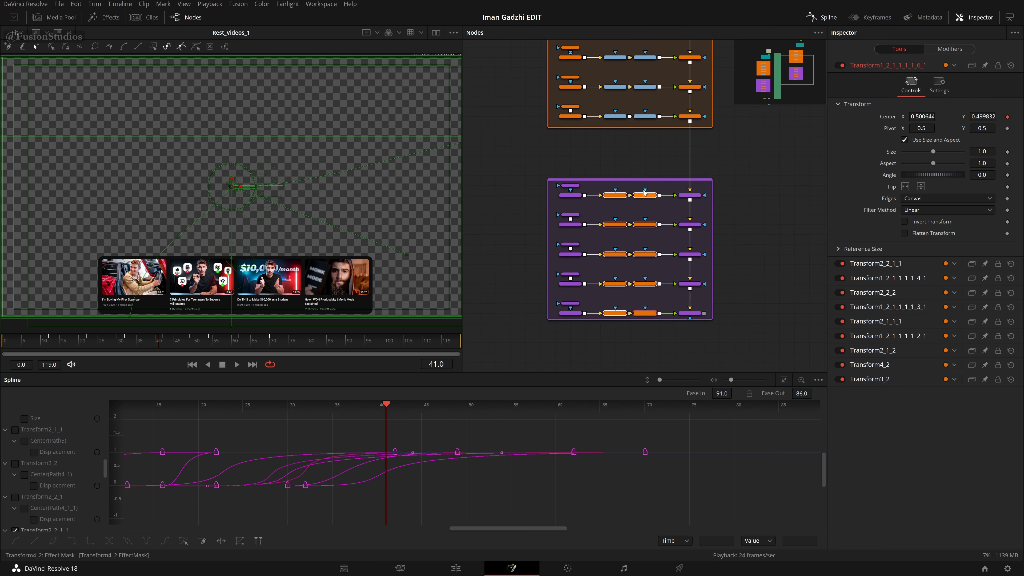
Step: Move the Clips underlay slightly up towards Other_Elements and realign the Rest_Videos_1 node with its row
mouse_move(649, 171)
mouse_down()
mouse_move(634, 159)
mouse_move(635, 169)
mouse_up()
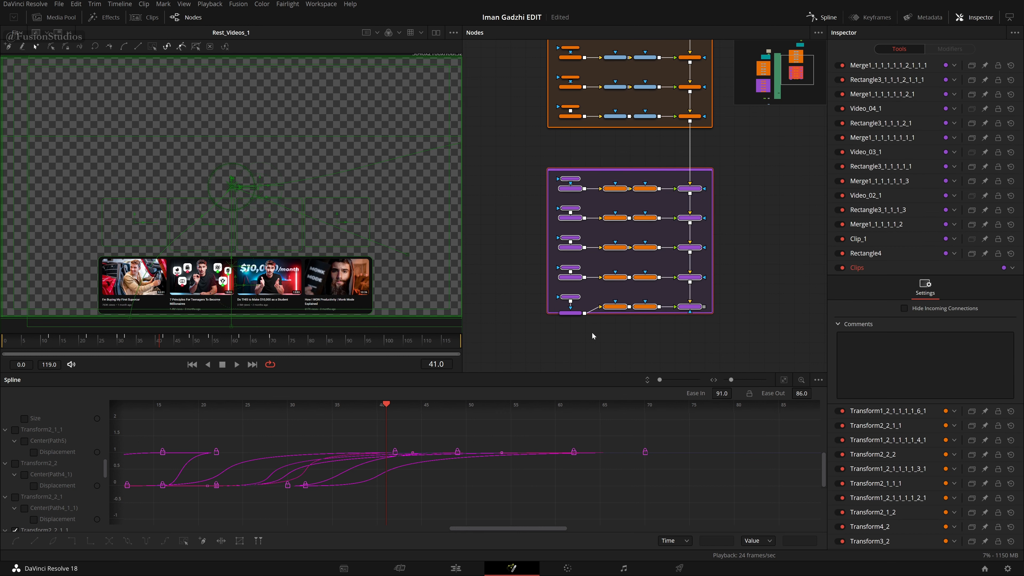
scroll(592, 333, up, 2)
click(565, 292)
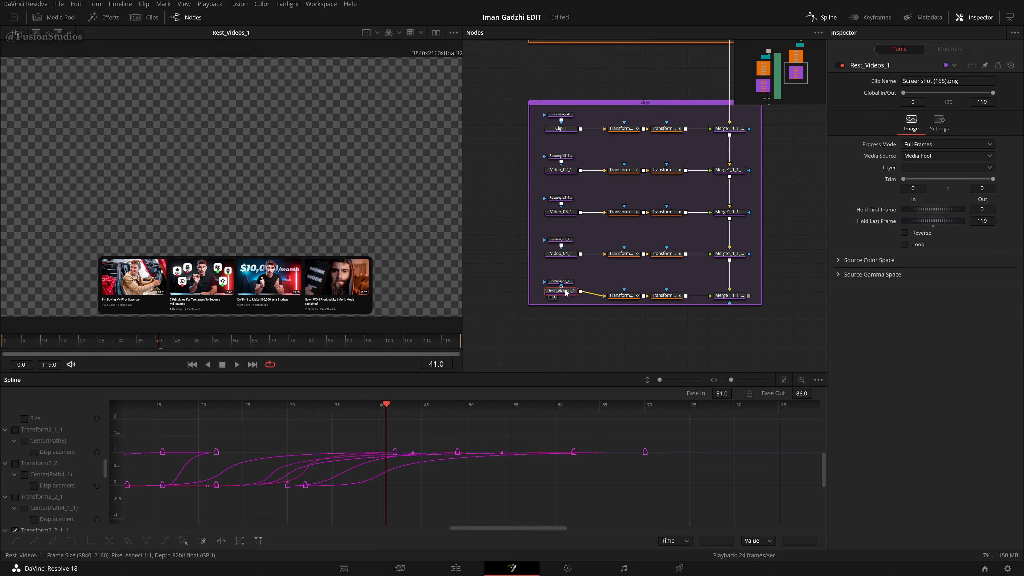
drag(566, 297, 603, 306)
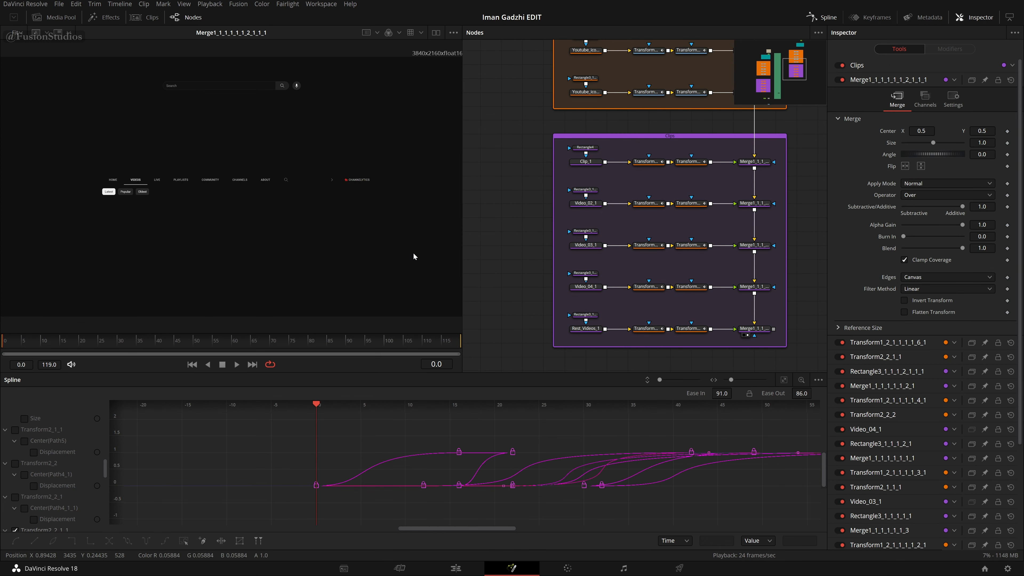
Step: Play the rebuilt tree's animation and view MediaOut1 to compare it with the first tree's glowing outline effect
key(space)
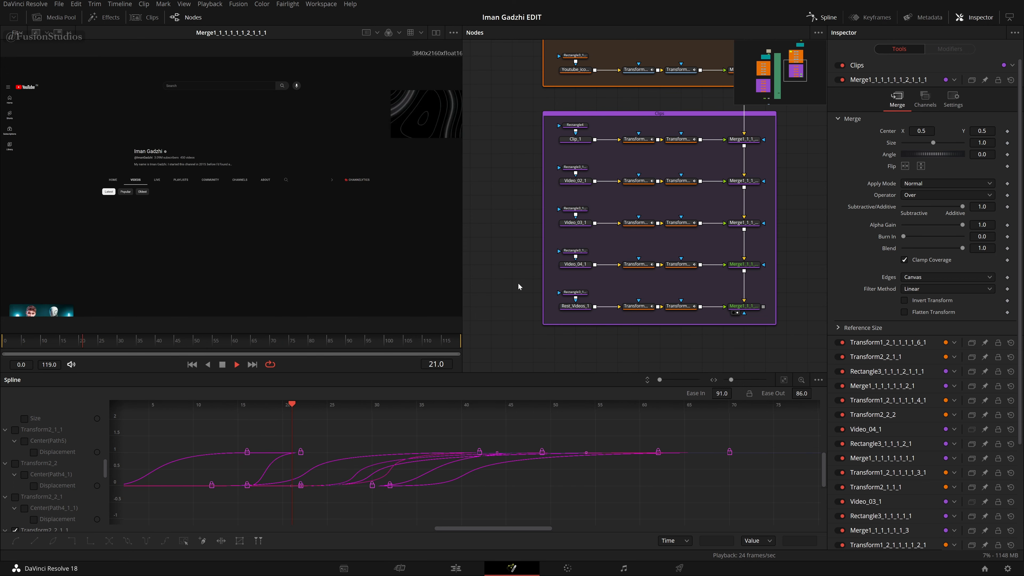
key(space)
drag(507, 285, 583, 258)
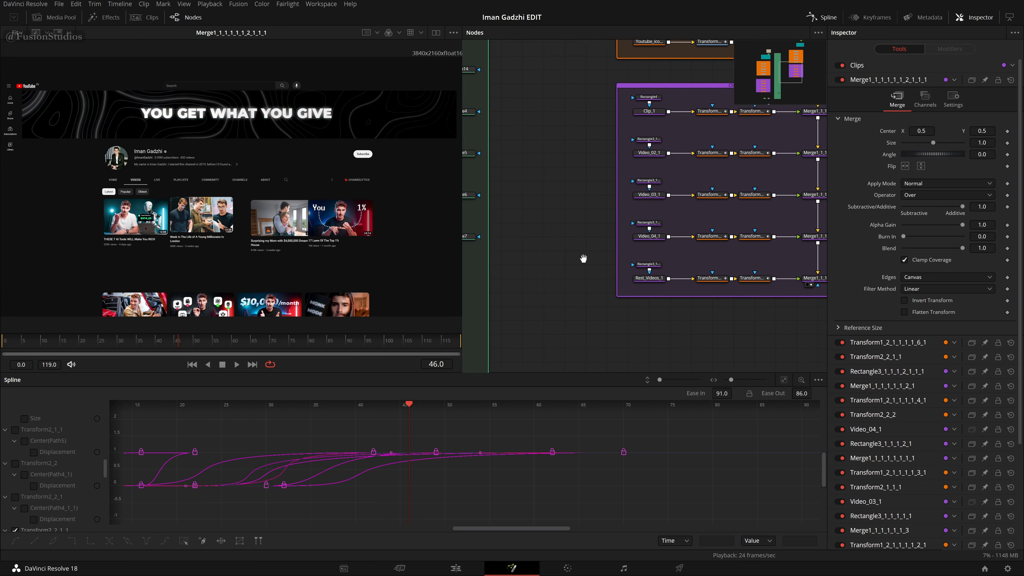
scroll(579, 262, down, 2)
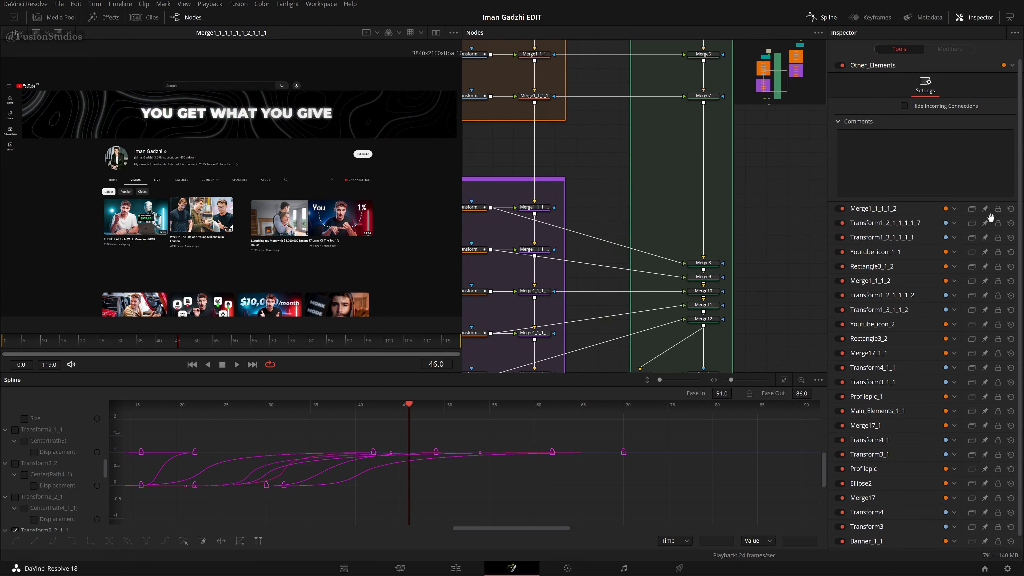
drag(810, 246, 862, 217)
drag(547, 354, 674, 153)
drag(710, 260, 641, 271)
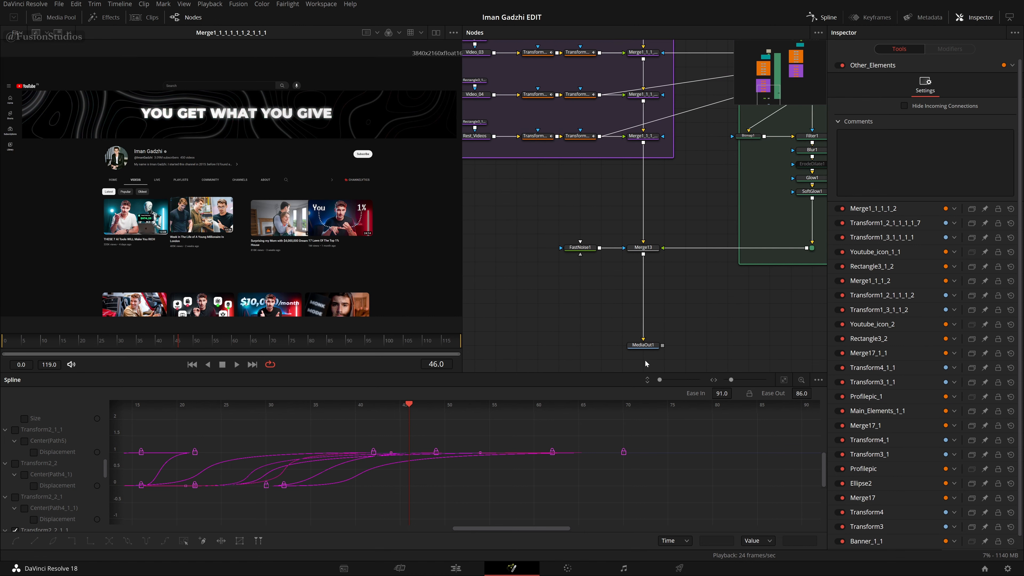
click(637, 352)
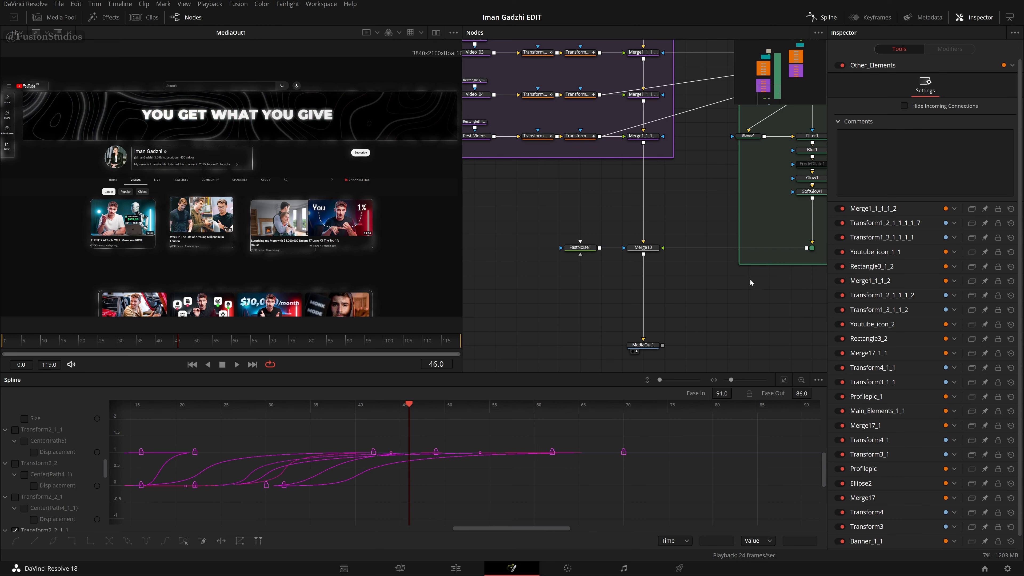
Step: Add a Bitmap node and a Filter node beside the teal static elements group in the second tree
drag(818, 235, 649, 250)
drag(734, 186, 610, 293)
drag(713, 204, 592, 405)
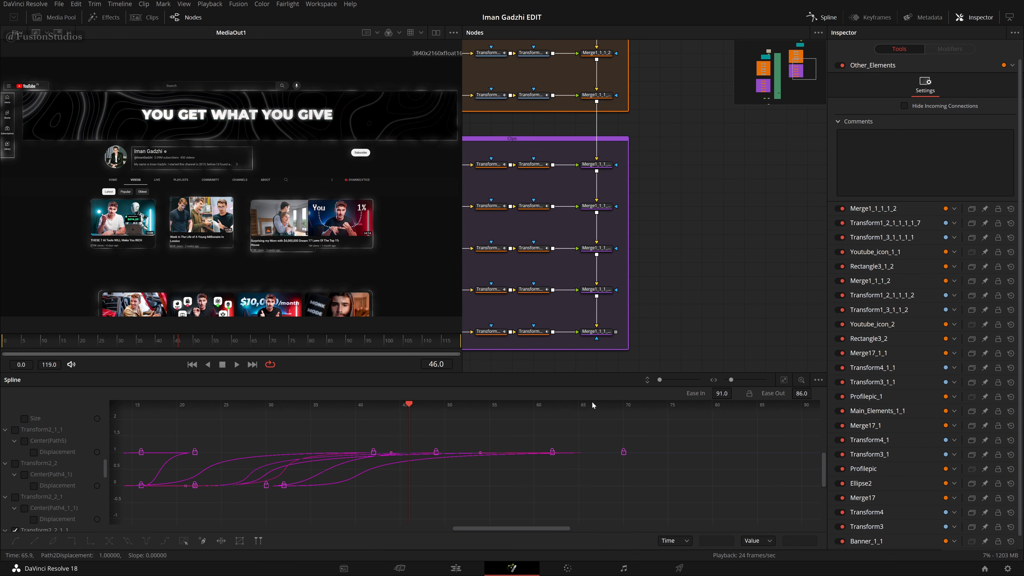
drag(726, 153, 779, 361)
drag(716, 207, 731, 319)
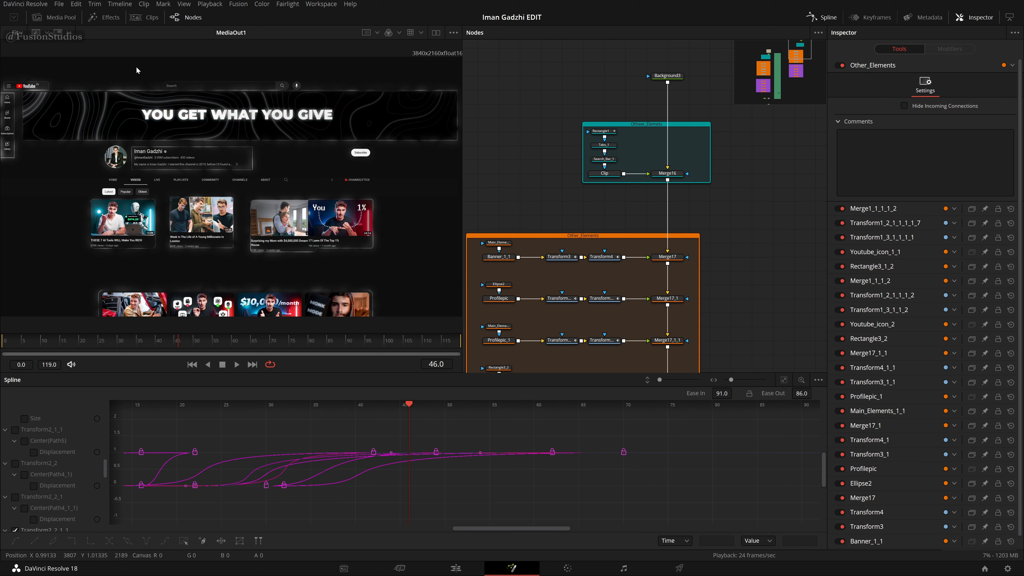
drag(690, 130, 667, 149)
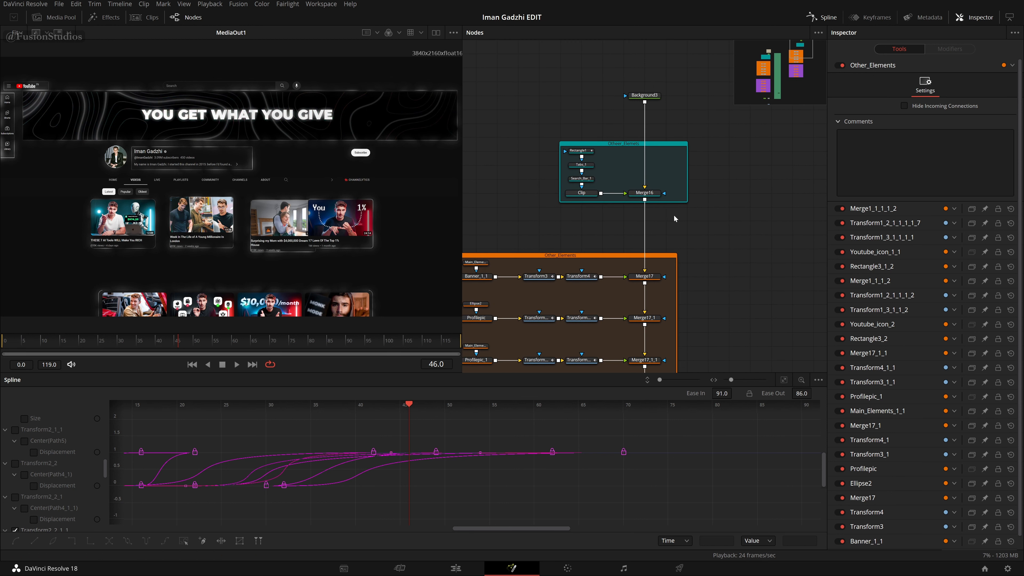
key(shift+space)
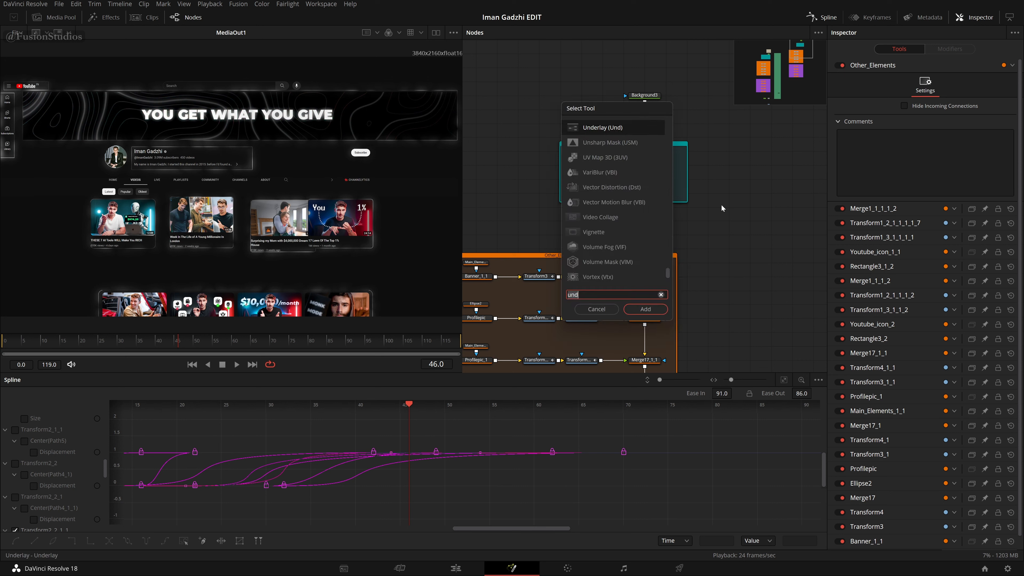
text(bitmap)
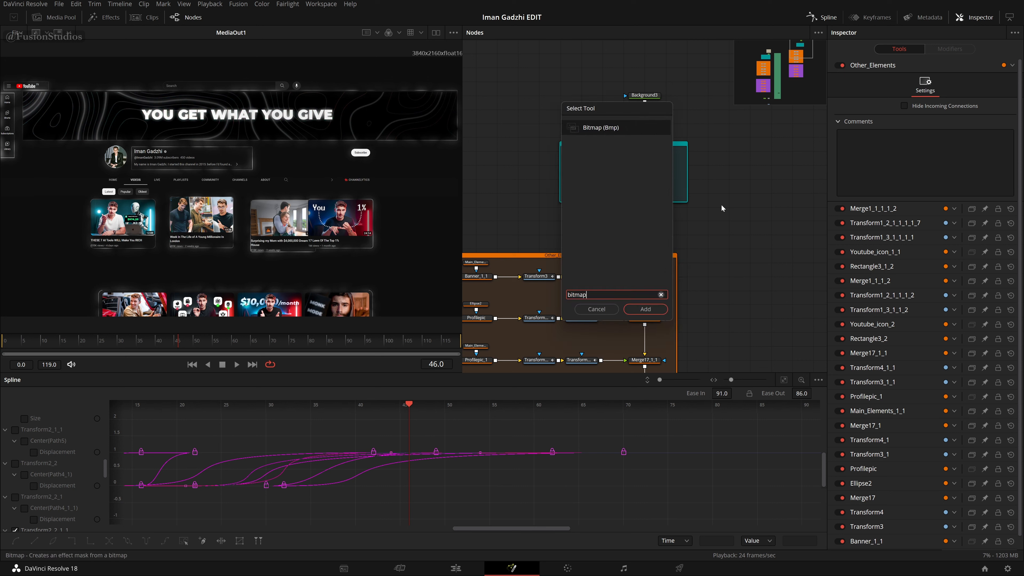
key(Return)
key(shift+space)
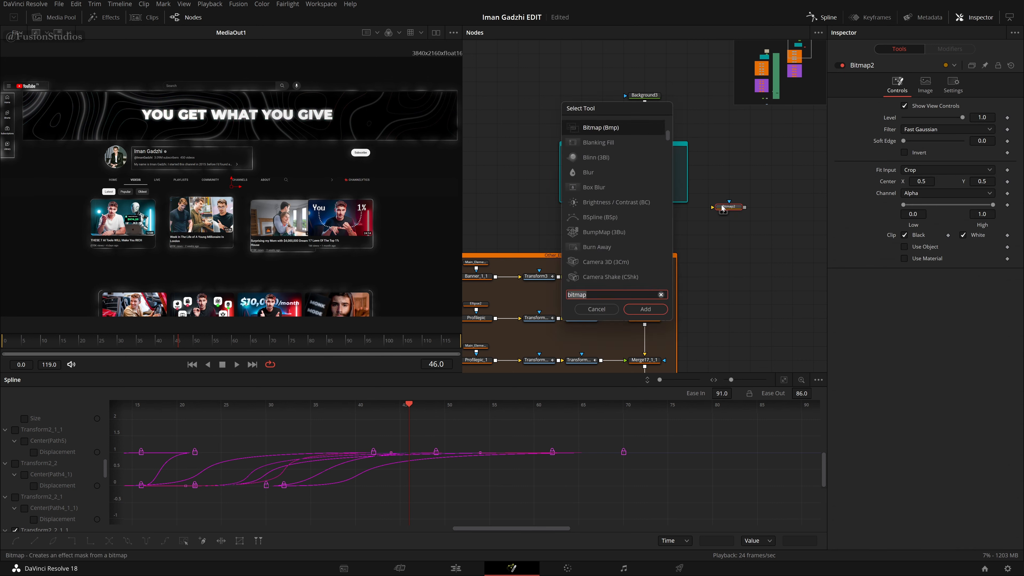
text(filter)
key(Return)
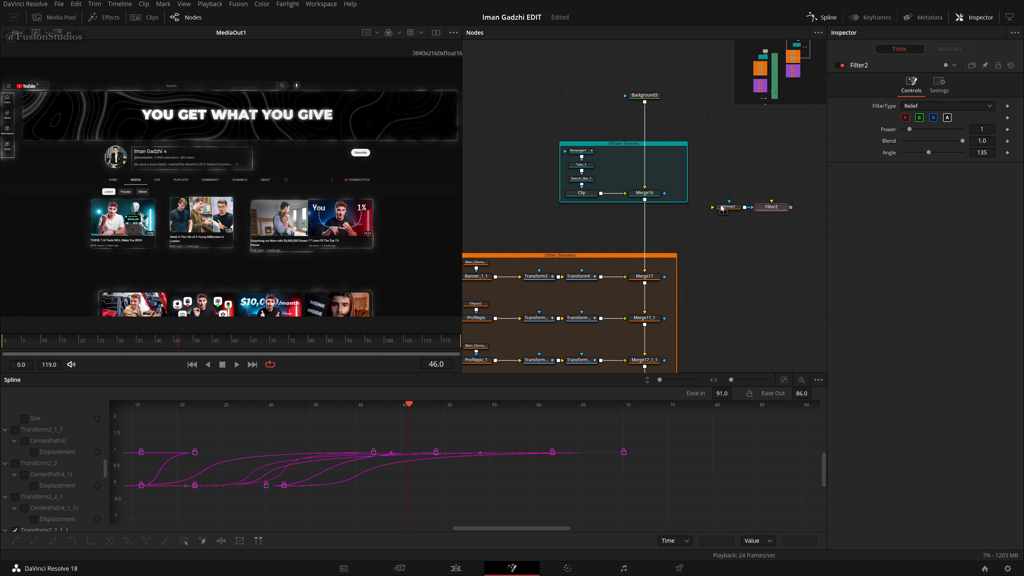
Step: Feed the Clip node through the Bitmap into the Filter's Input and set the filter type to Sobel
ctrl+click(723, 208)
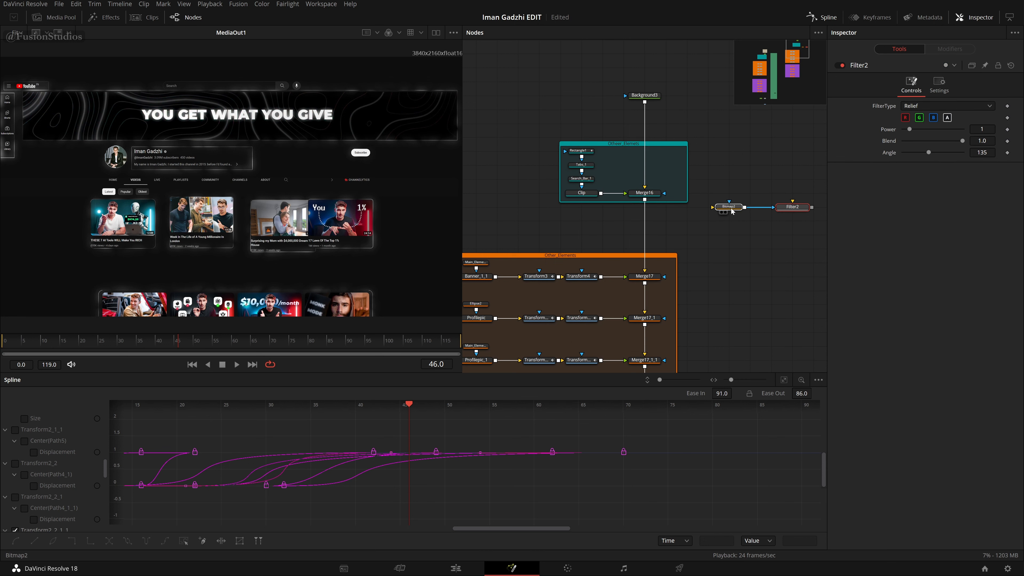
drag(502, 194, 350, 195)
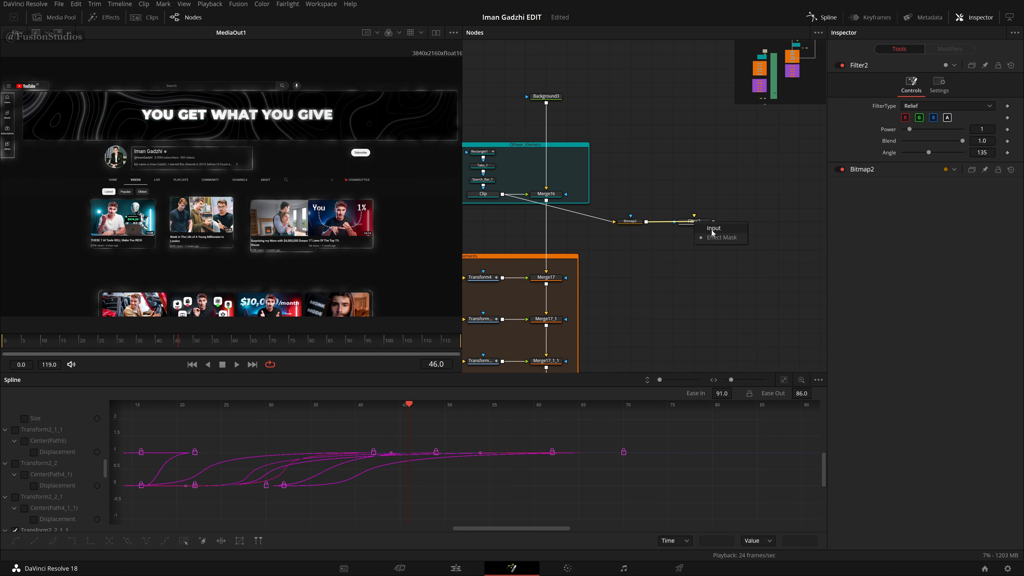
click(712, 233)
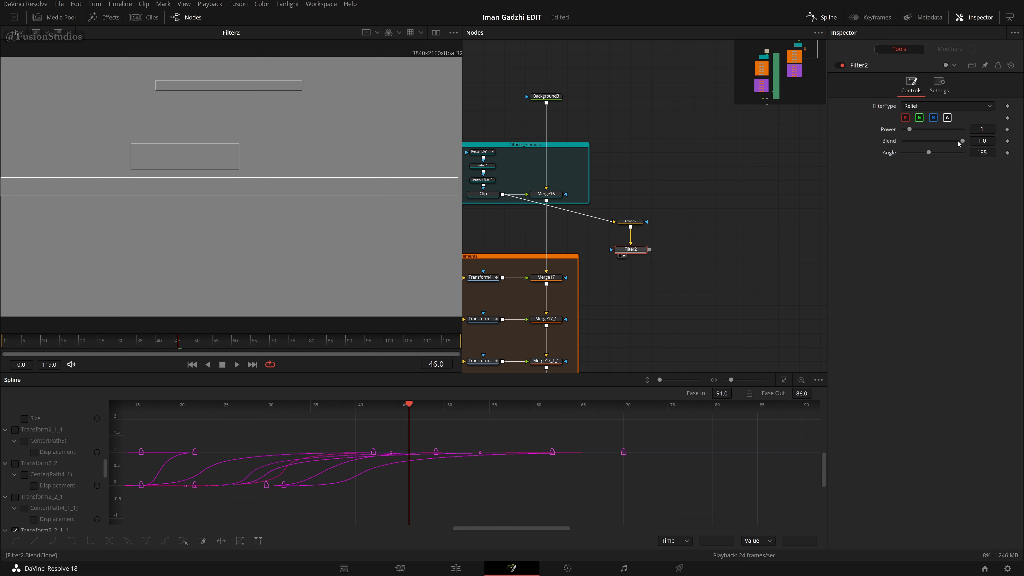
click(943, 107)
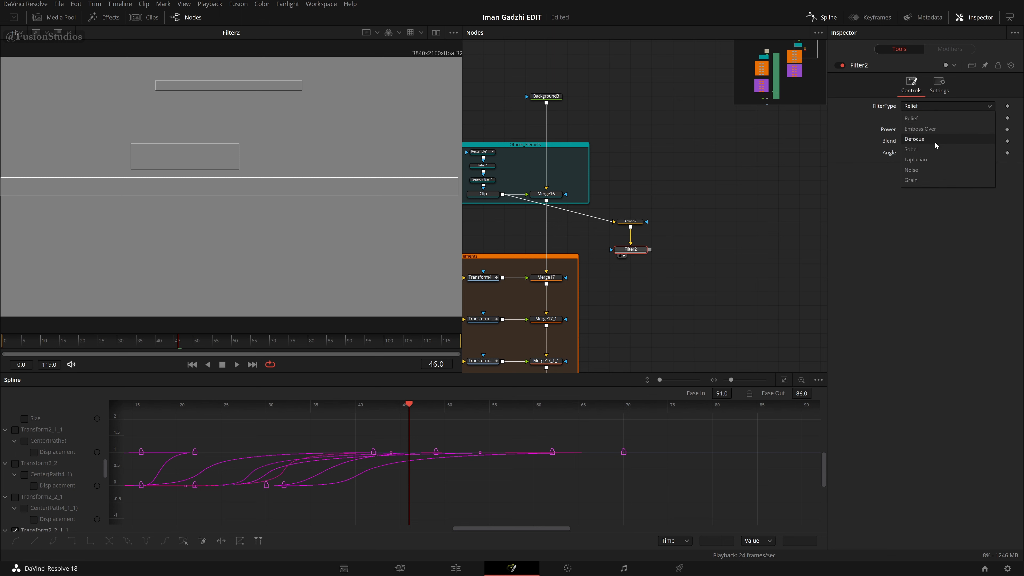
click(924, 149)
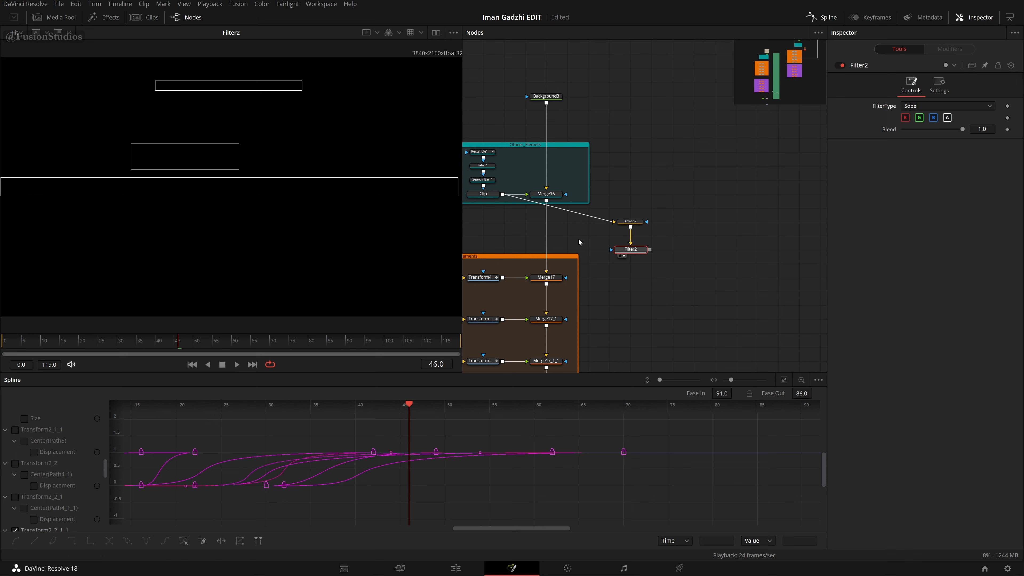
Step: Inspect the Rectangle1, Tabs_1 and Search_Bar_1 masks and the Clip node's masked output that feed the Bitmap
drag(517, 130, 490, 185)
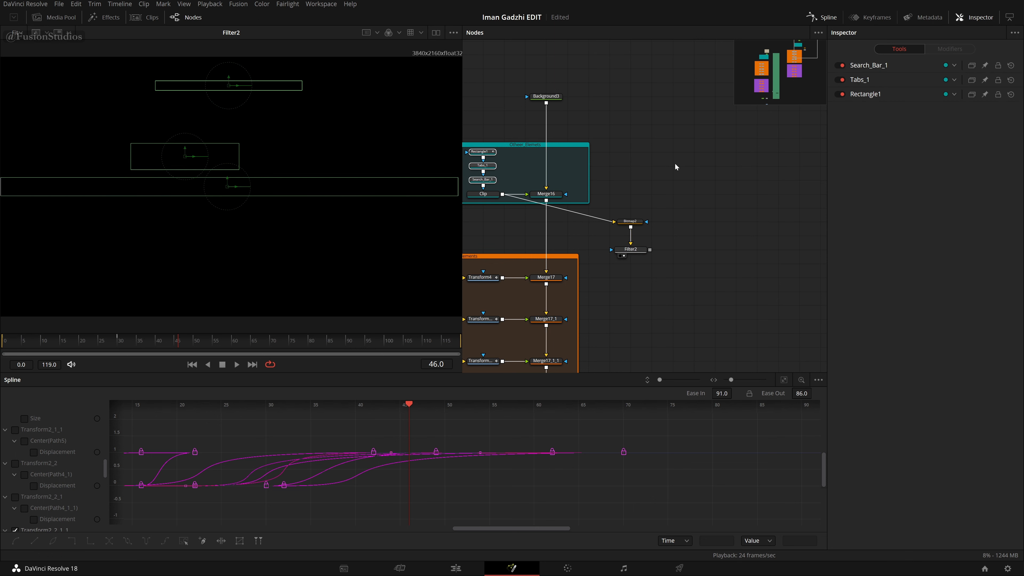
click(675, 164)
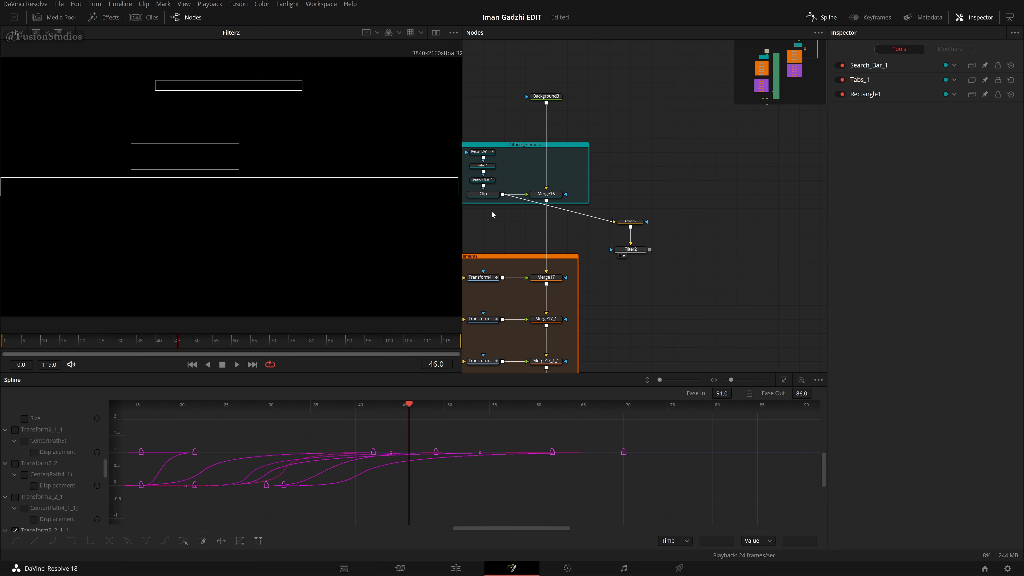
drag(490, 195, 274, 157)
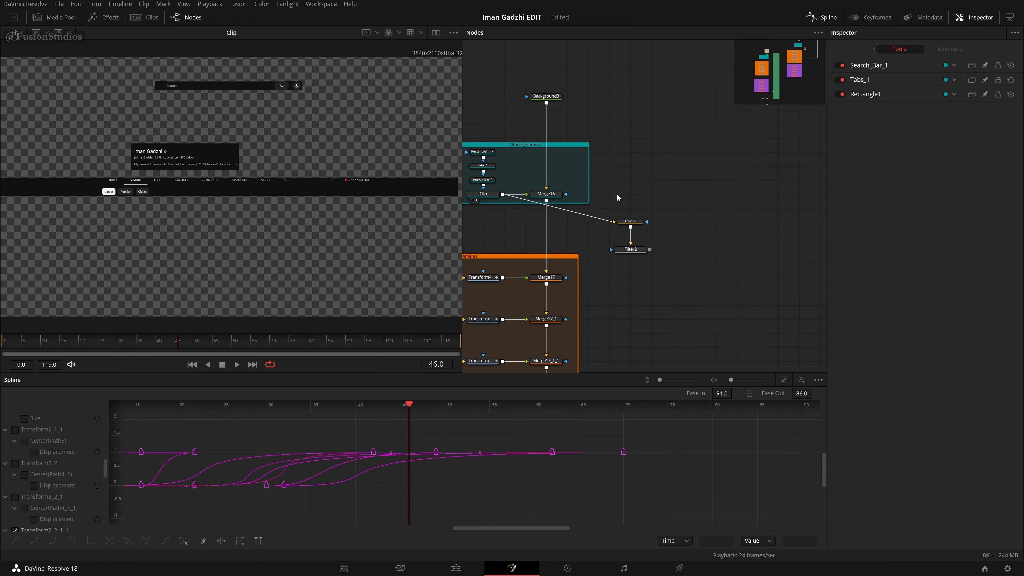
drag(513, 177, 567, 174)
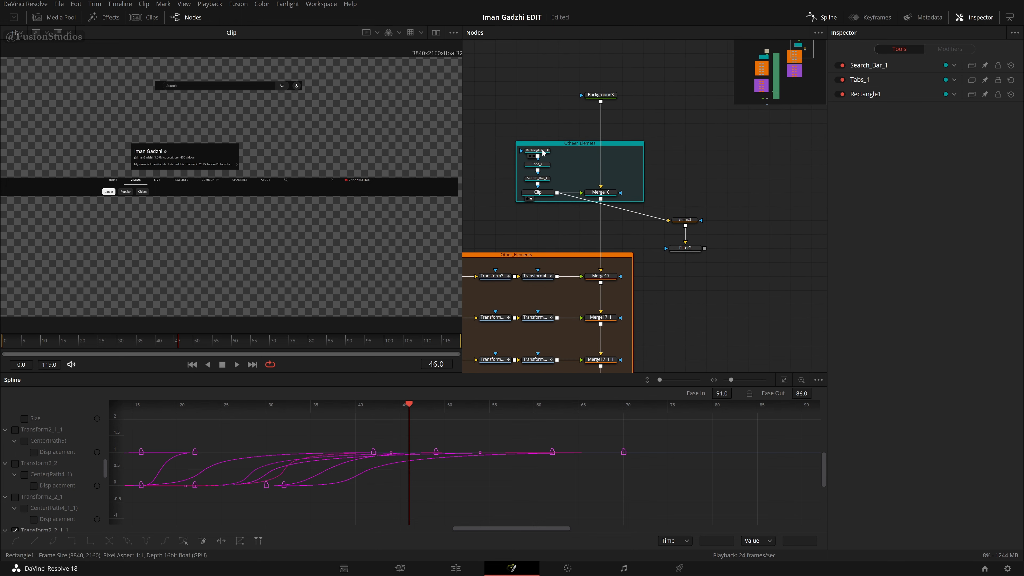
click(528, 150)
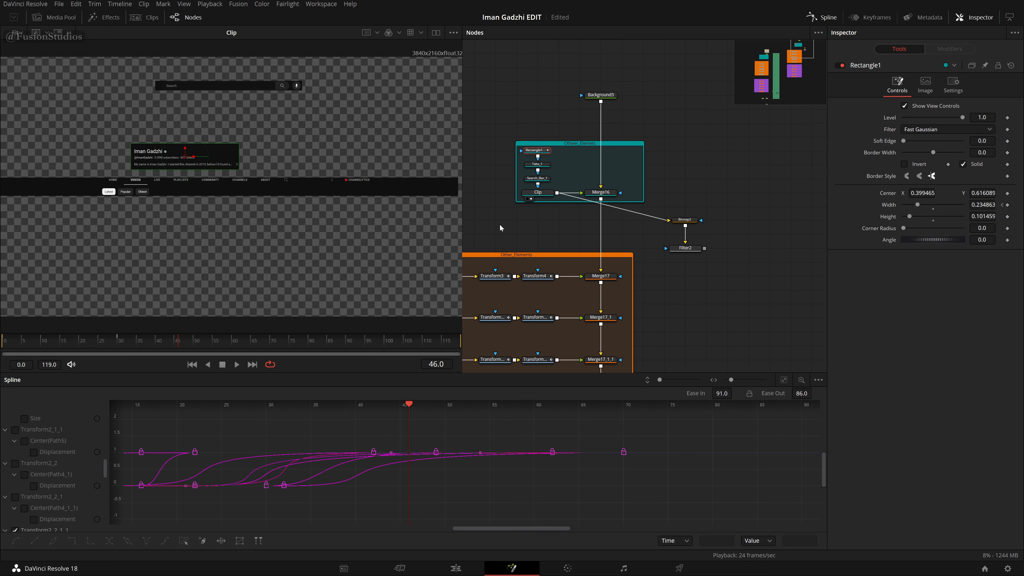
drag(538, 263, 523, 220)
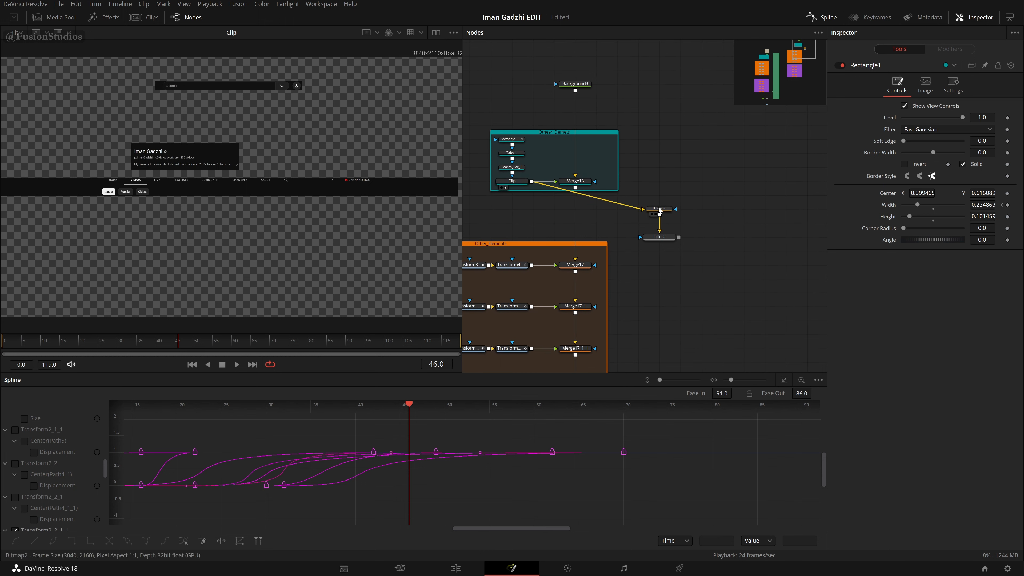
Step: View the outputs of the Bitmap2 mask and the Filter2 node
click(652, 214)
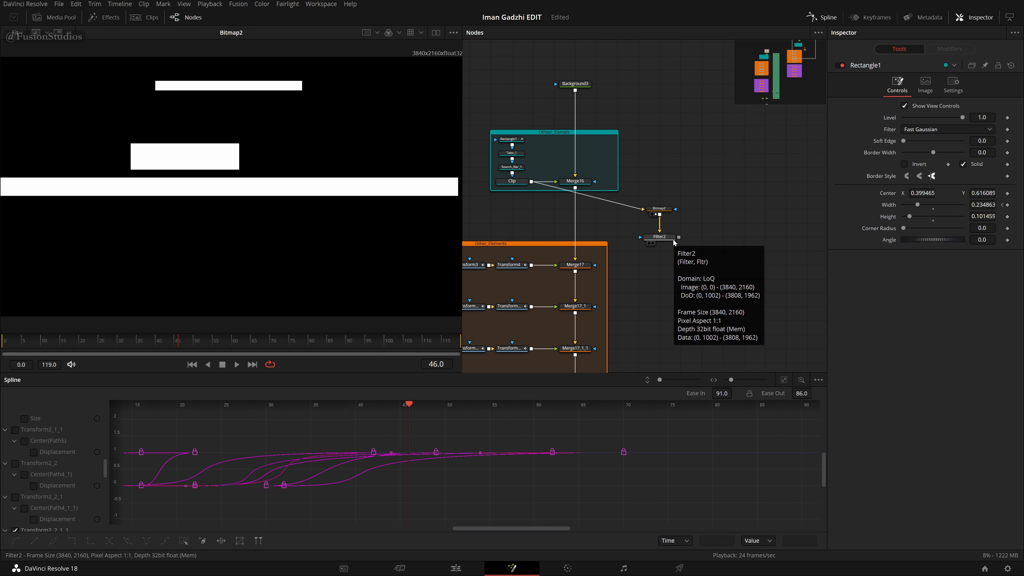
click(664, 242)
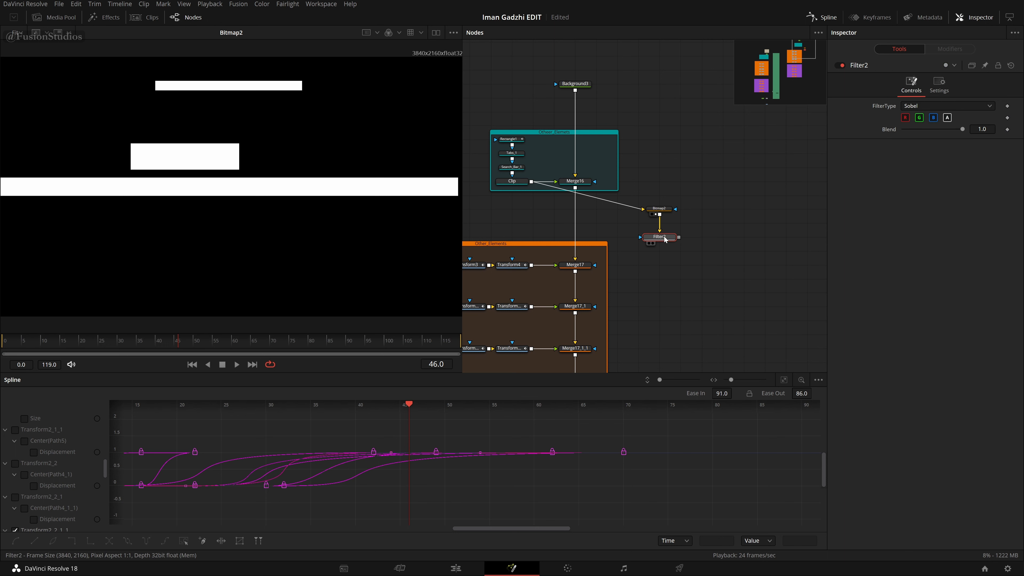
key(1)
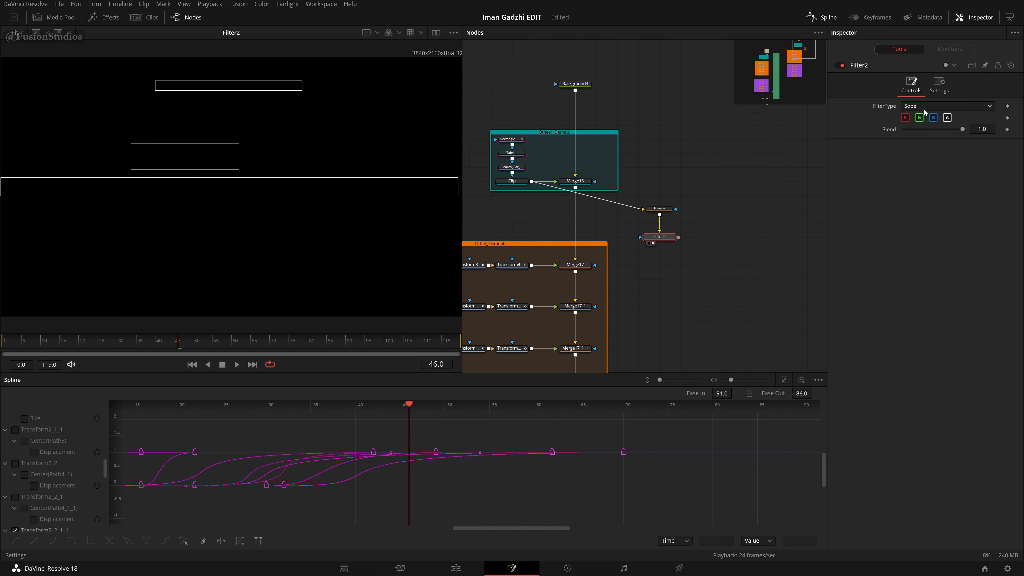
Step: Try the Relief and Laplacian filter types on Filter2, and return it to Sobel
click(957, 107)
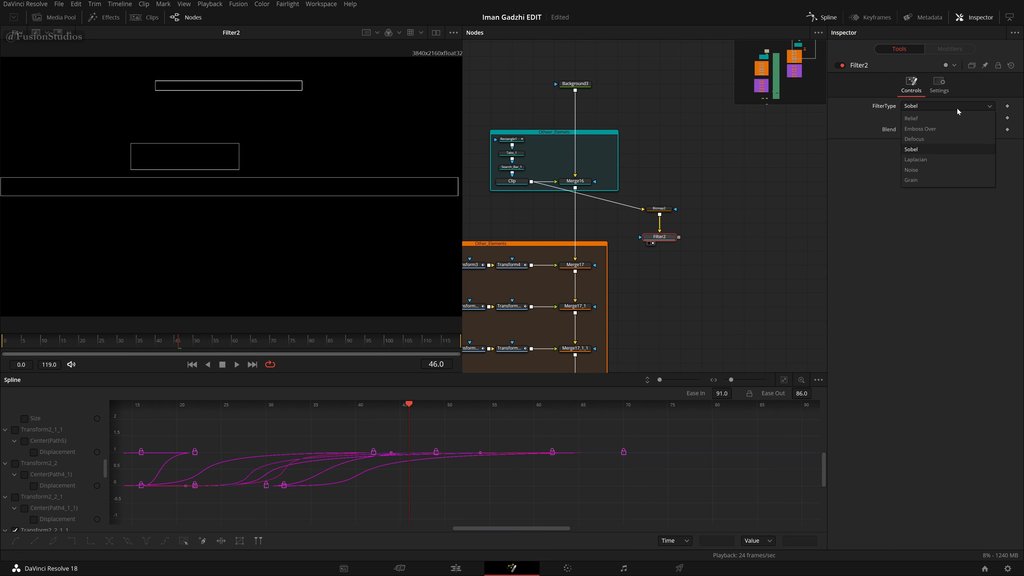
click(939, 122)
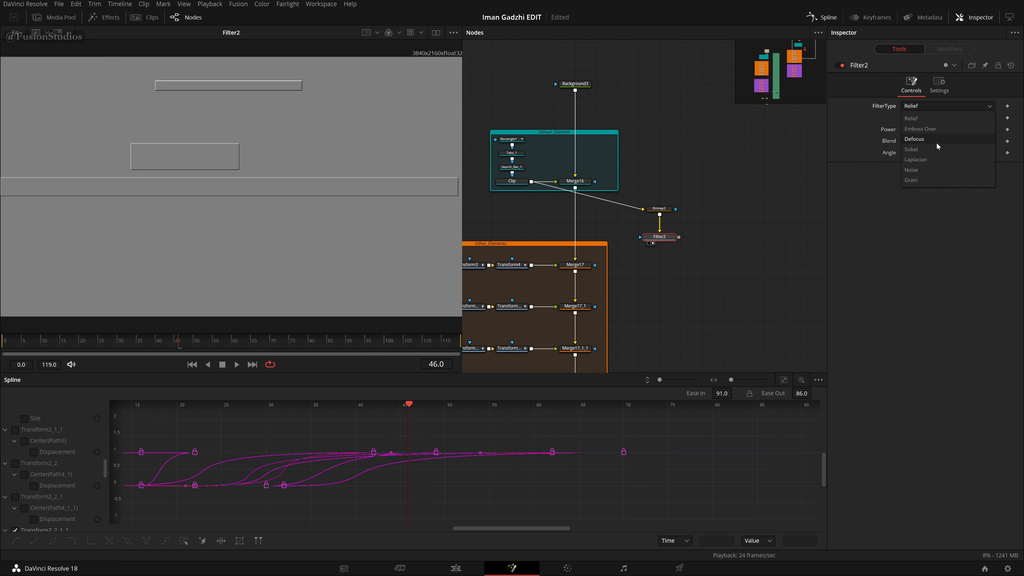
click(931, 158)
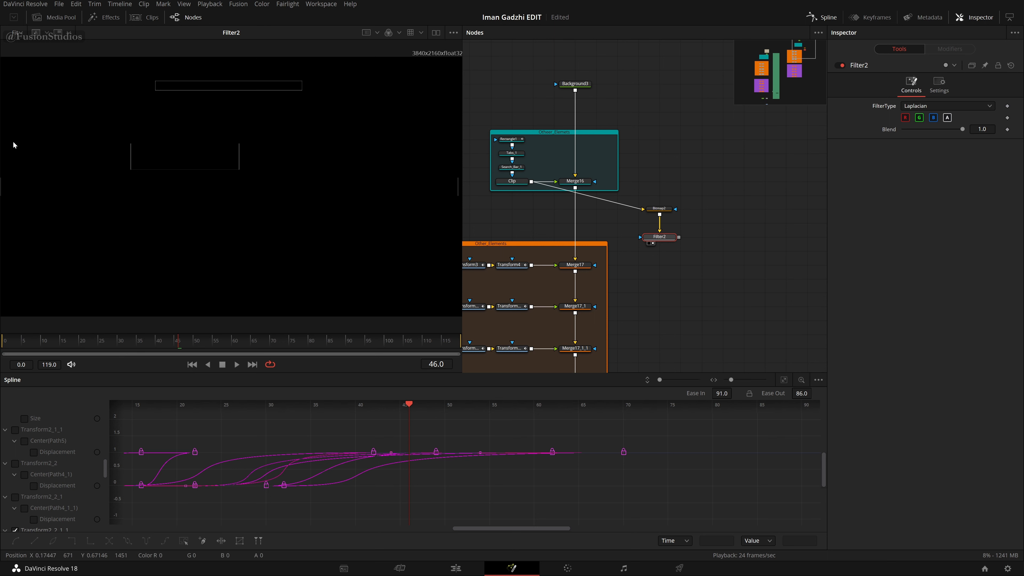
click(948, 106)
click(916, 149)
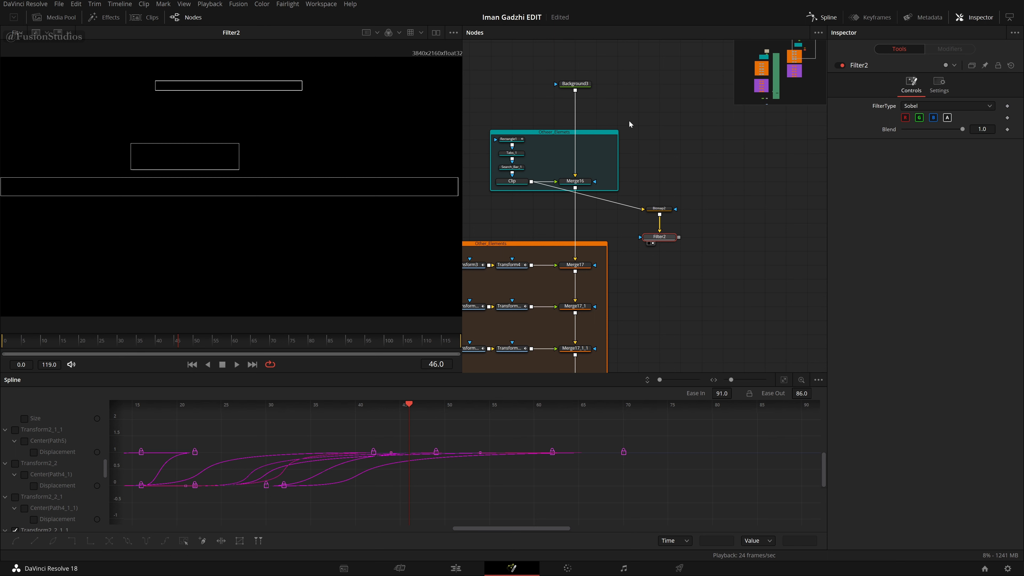
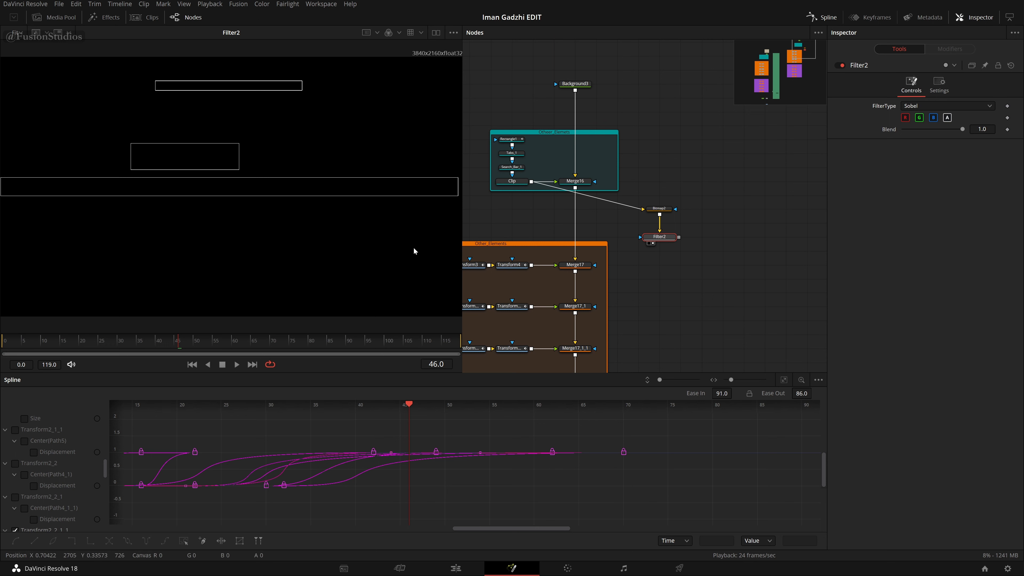
Step: Add a Glow node and a Soft Glow node in sequence after Filter2
scroll(692, 259, down, 4)
key(shift+space)
text(filter)
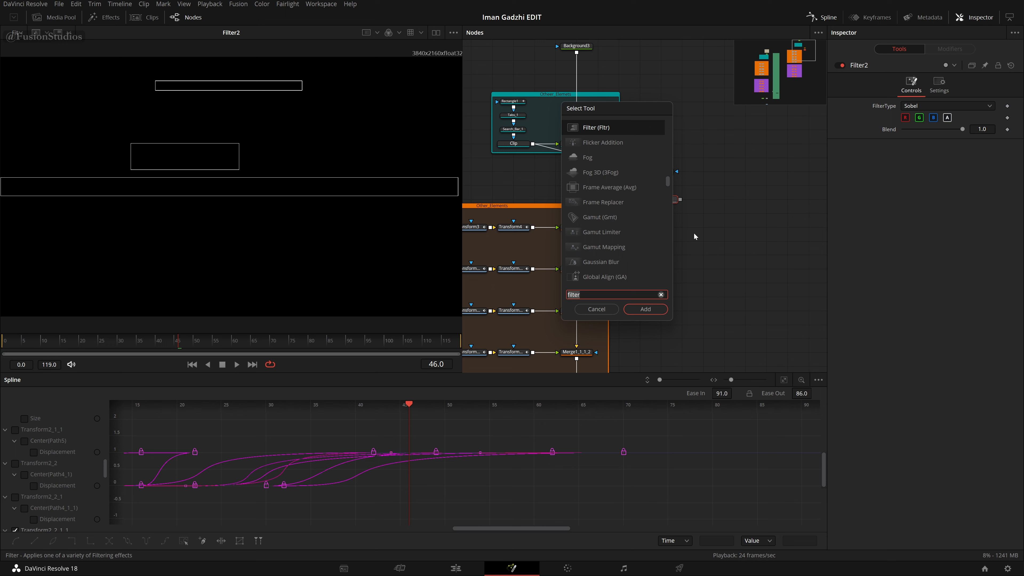
key(BackSpace)
key(BackSpace)
key(BackSpace)
key(BackSpace)
key(BackSpace)
key(BackSpace)
text(glow)
key(Return)
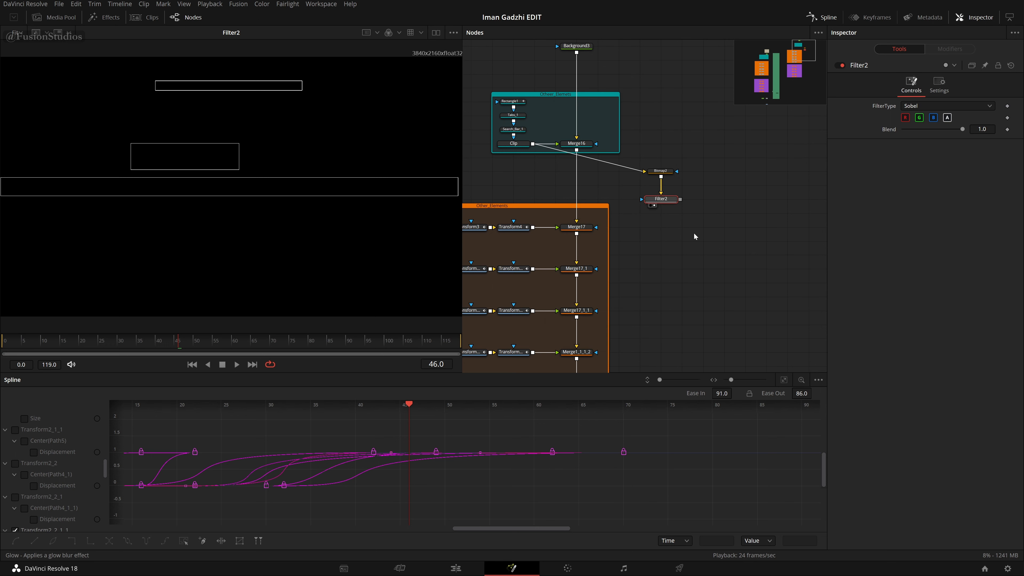
key(shift+space)
text(soft)
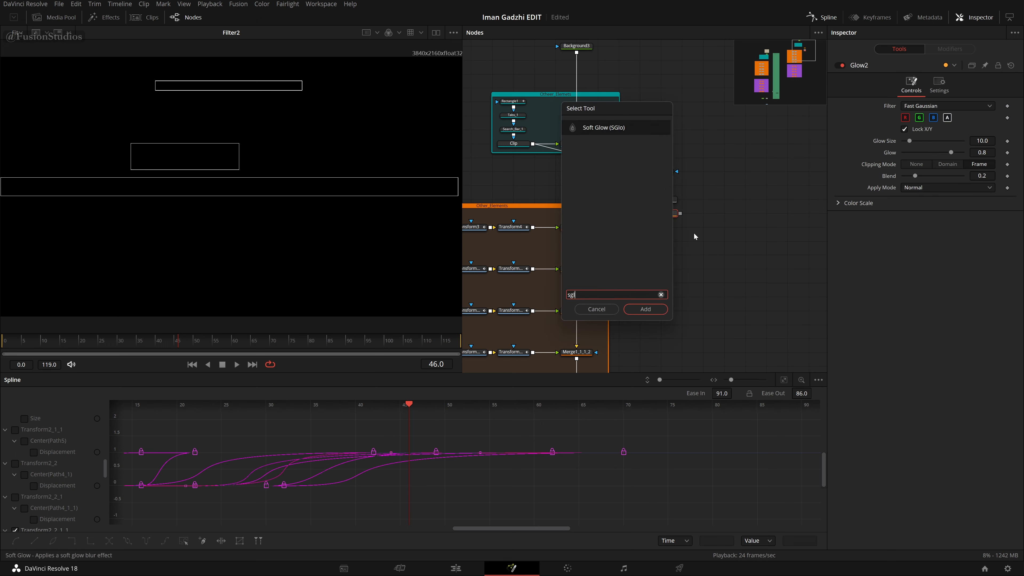
key(Return)
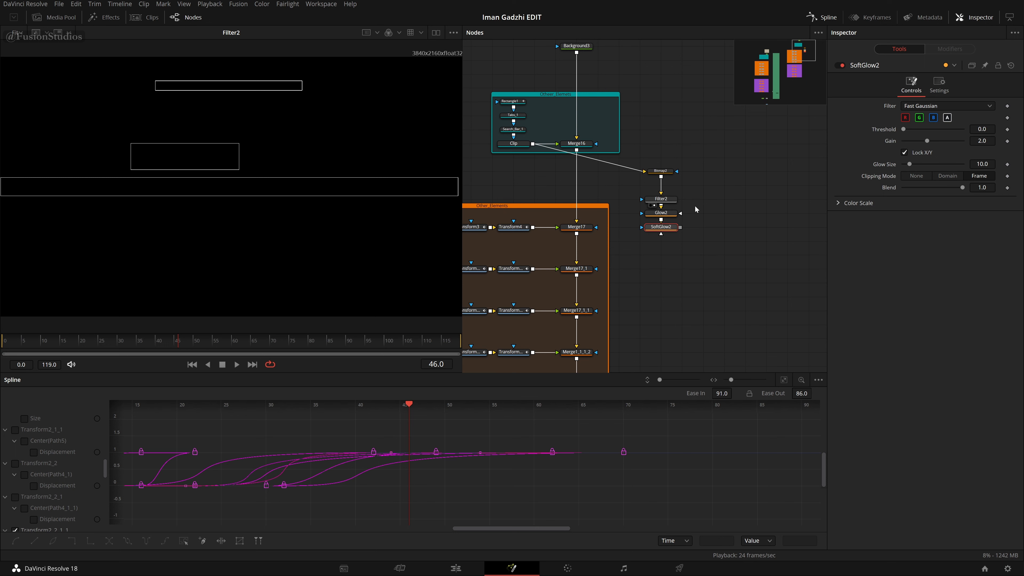
Step: Move the Bitmap, Filter, Glow and Soft Glow chain down past the purple Clips group's lower edge
drag(703, 192, 666, 208)
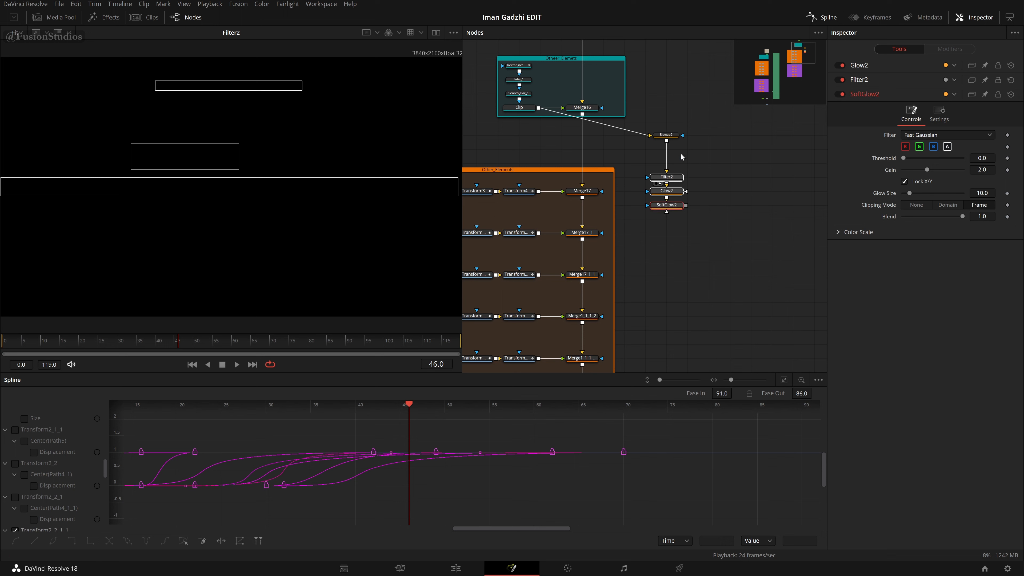
drag(700, 121, 637, 253)
drag(656, 206, 685, 345)
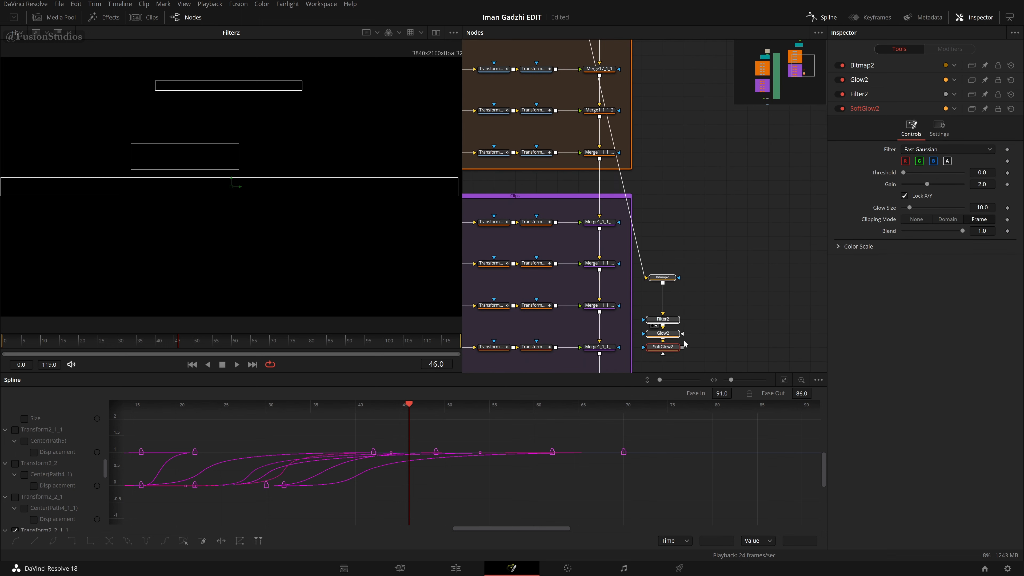
drag(698, 284, 703, 62)
drag(677, 128, 698, 295)
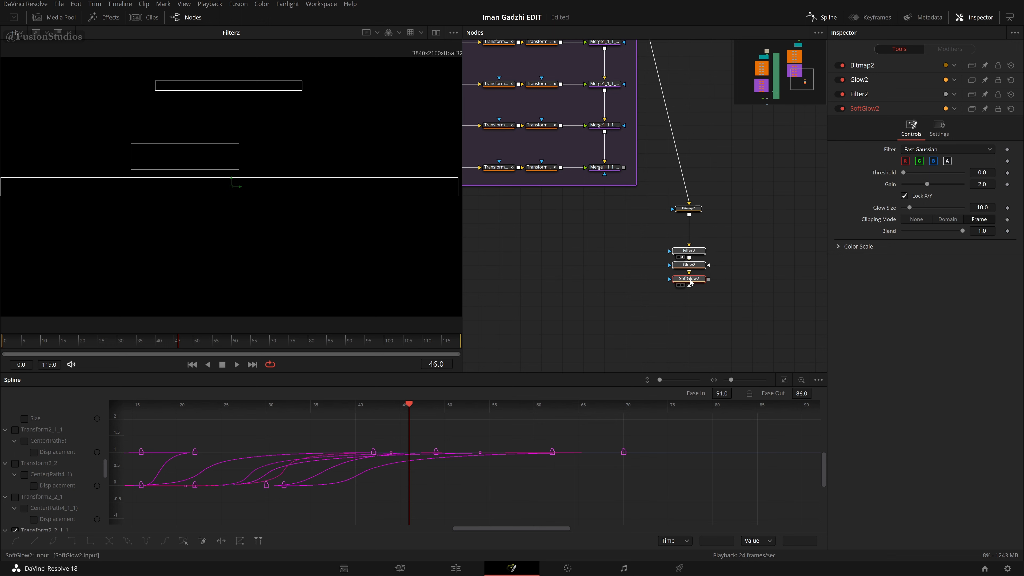
Step: Add a Merge node after the last merge in the purple Clips group and place it directly below that group
click(612, 166)
key(shift+space)
text(sglo)
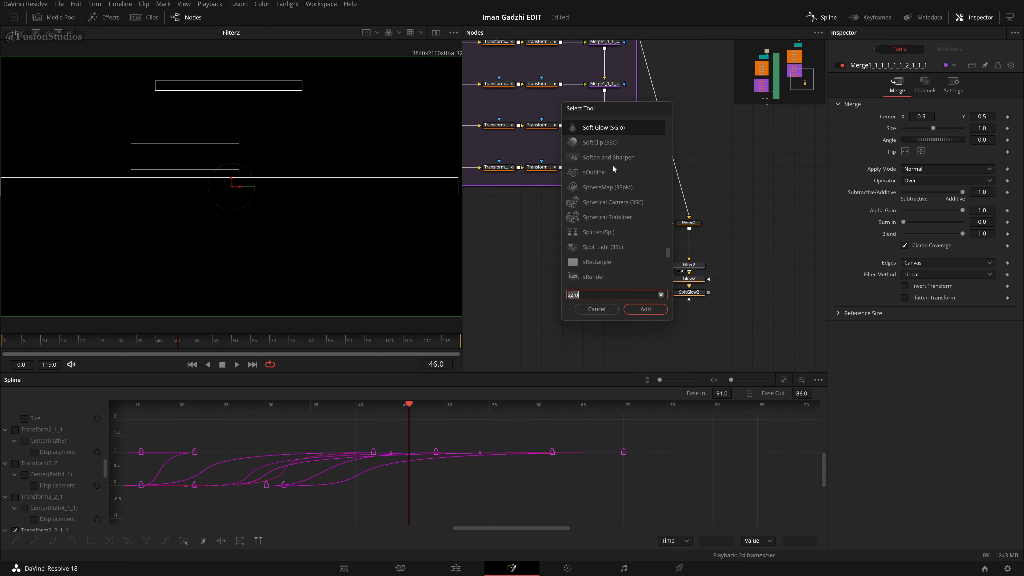
text(mrg)
key(Return)
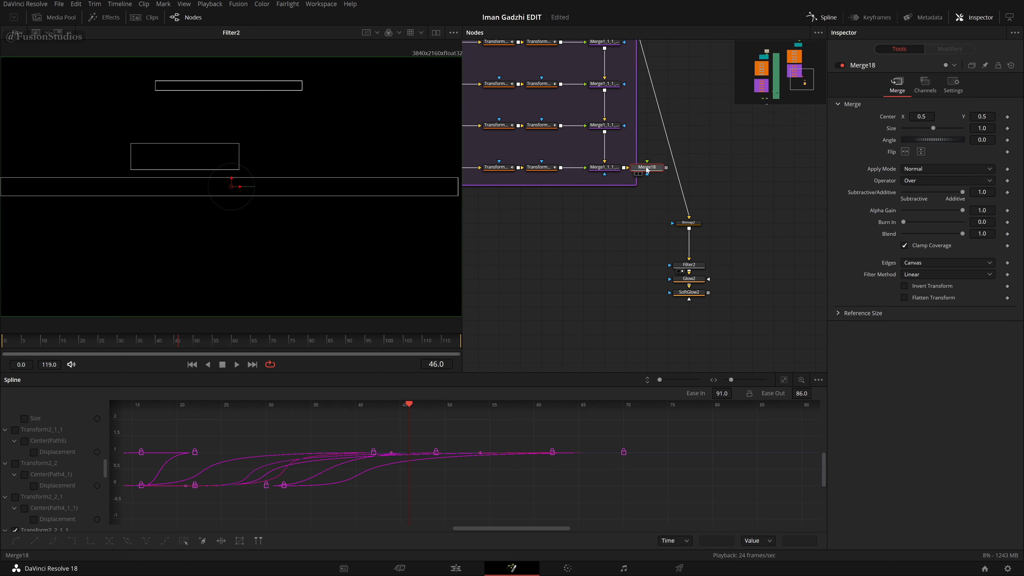
drag(645, 167, 603, 237)
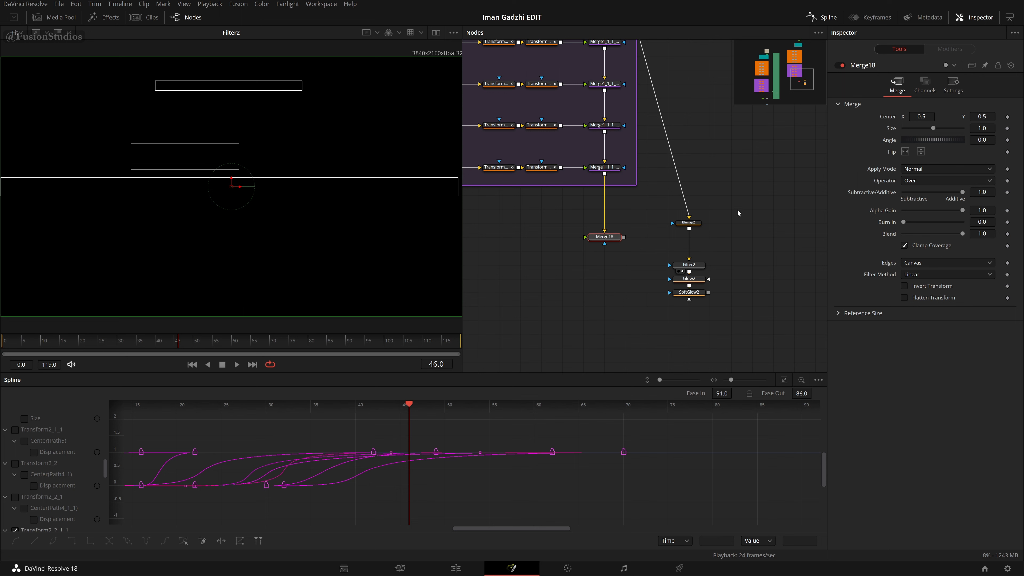
Step: Feed SoftGlow2 into Merge18's foreground with the chain aligned beside it, and view Merge18
drag(735, 205, 613, 239)
click(712, 252)
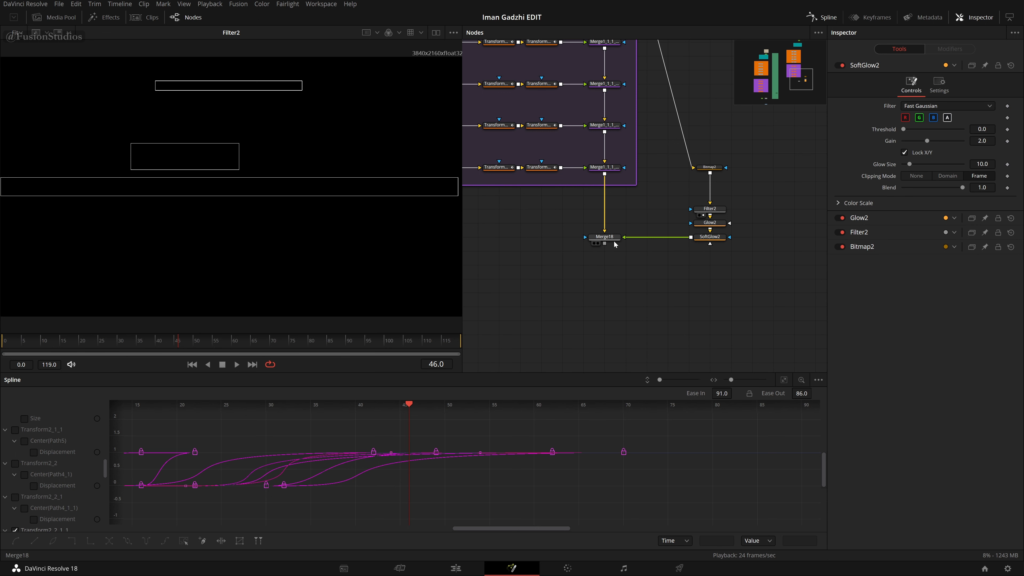
click(596, 243)
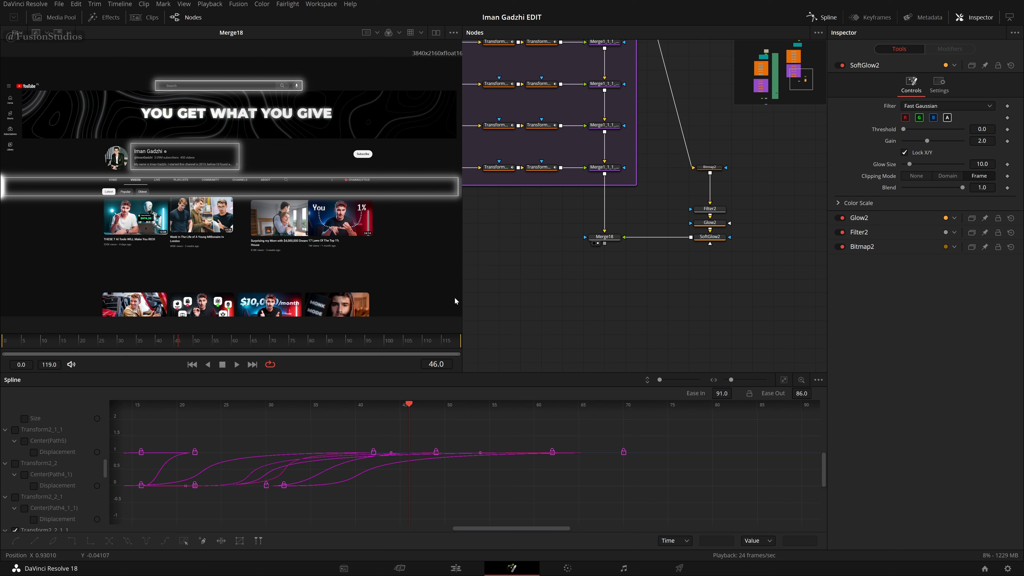
Step: Insert a pipe router on the Clip-to-Bitmap2 connection, aligned level with Clip and straight above Bitmap2, and save the project
scroll(725, 180, up, 10)
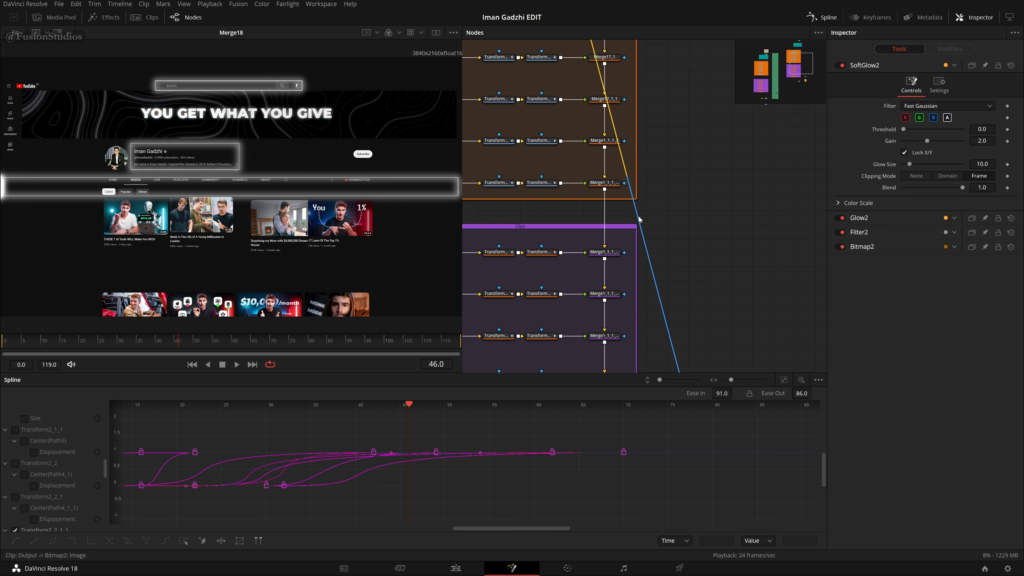
alt+click(639, 219)
drag(638, 219, 710, 85)
drag(741, 124, 718, 240)
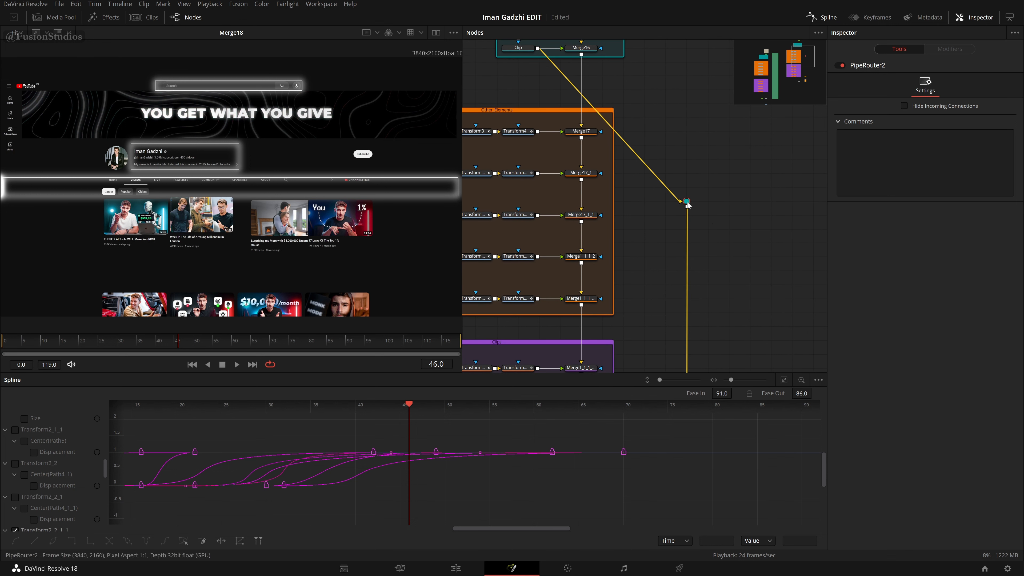
drag(686, 201, 687, 91)
drag(702, 137, 698, 192)
drag(688, 151, 688, 109)
key(ctrl+s)
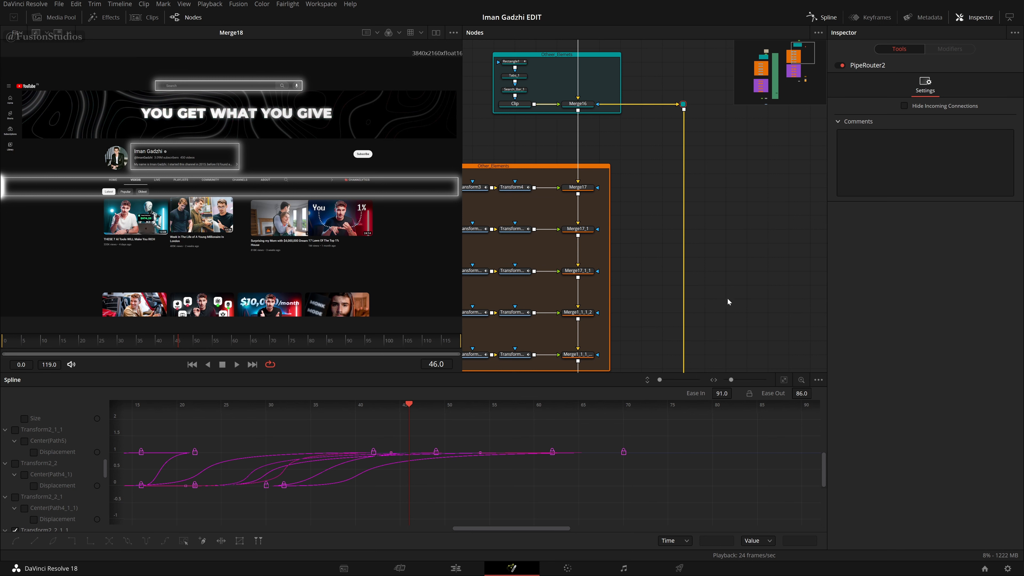
Step: Inspect the routed outline chain by viewing the outputs of Clip, PipeRouter2 and Bitmap2
scroll(727, 297, down, 10)
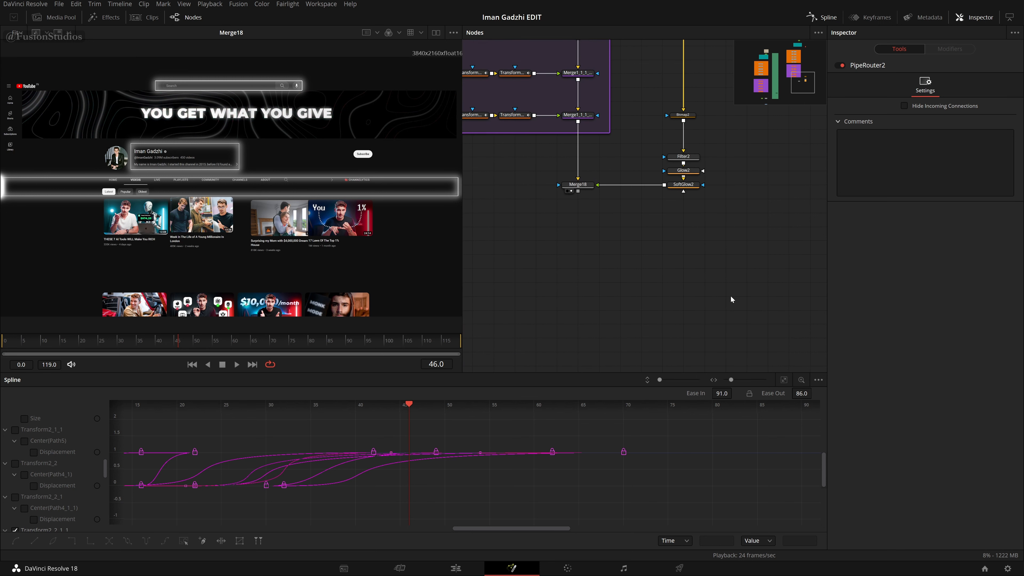
scroll(731, 299, up, 10)
scroll(719, 270, up, 3)
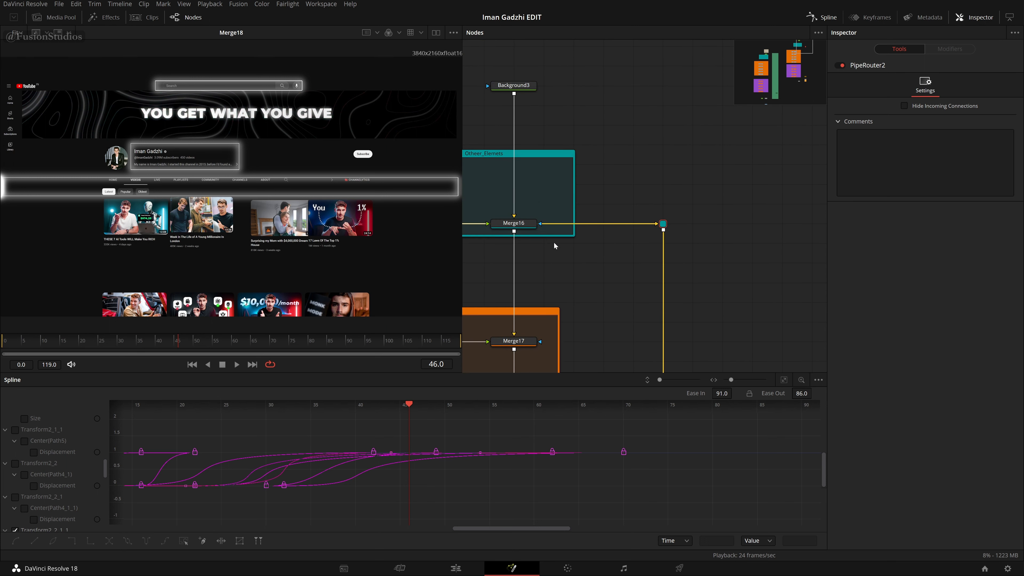
scroll(682, 241, left, 4)
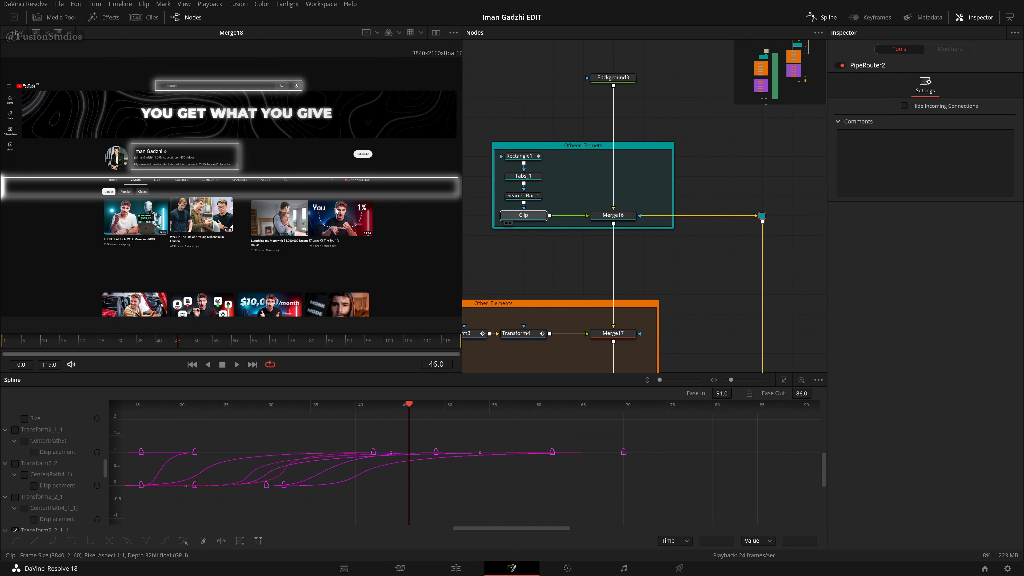
click(510, 223)
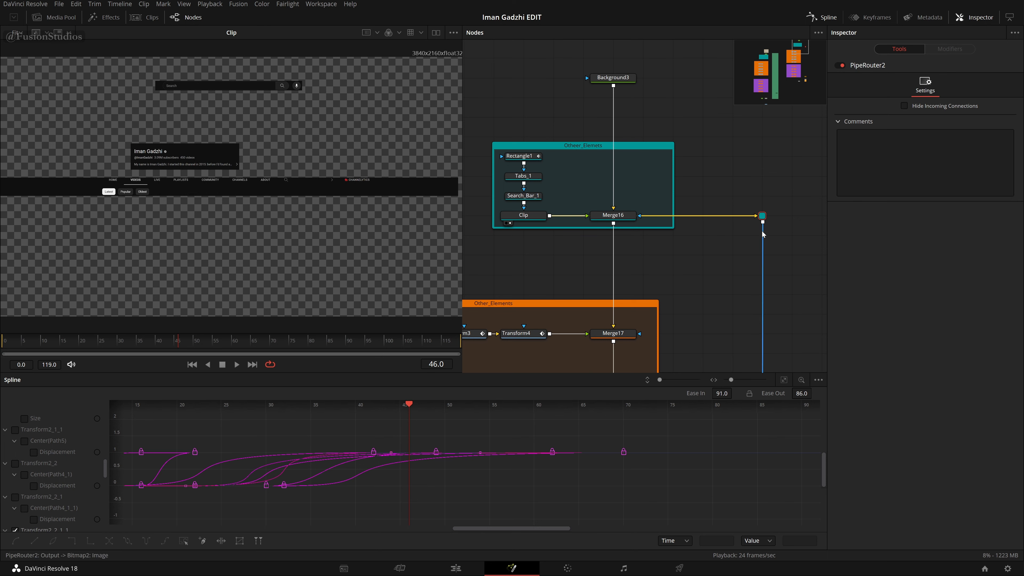
drag(762, 216, 383, 206)
scroll(764, 242, down, 10)
scroll(765, 245, down, 10)
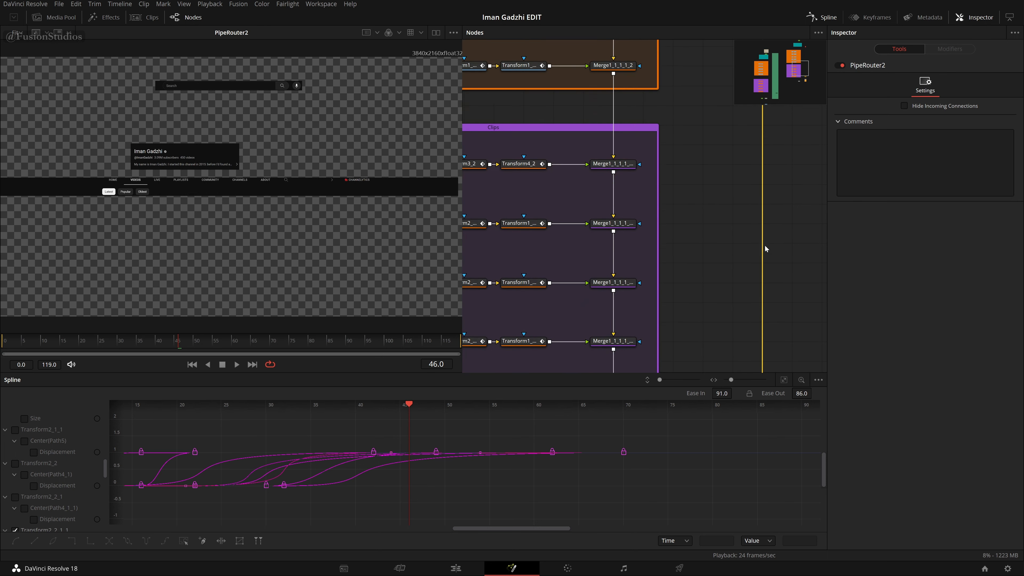
drag(582, 174, 363, 178)
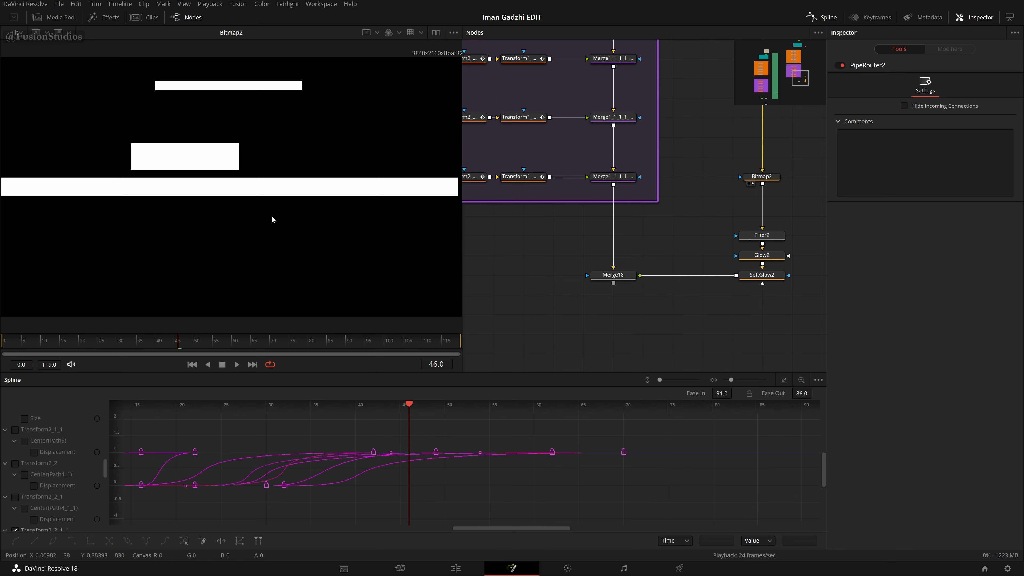
Step: Try the Luminance and Green channels on Bitmap2, and return its channel to Alpha
click(765, 177)
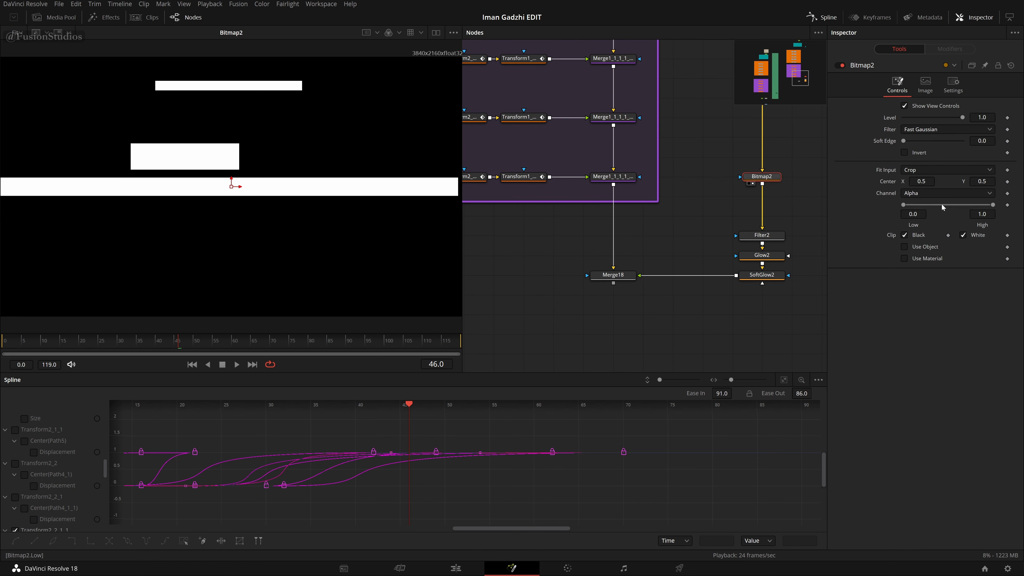
click(964, 194)
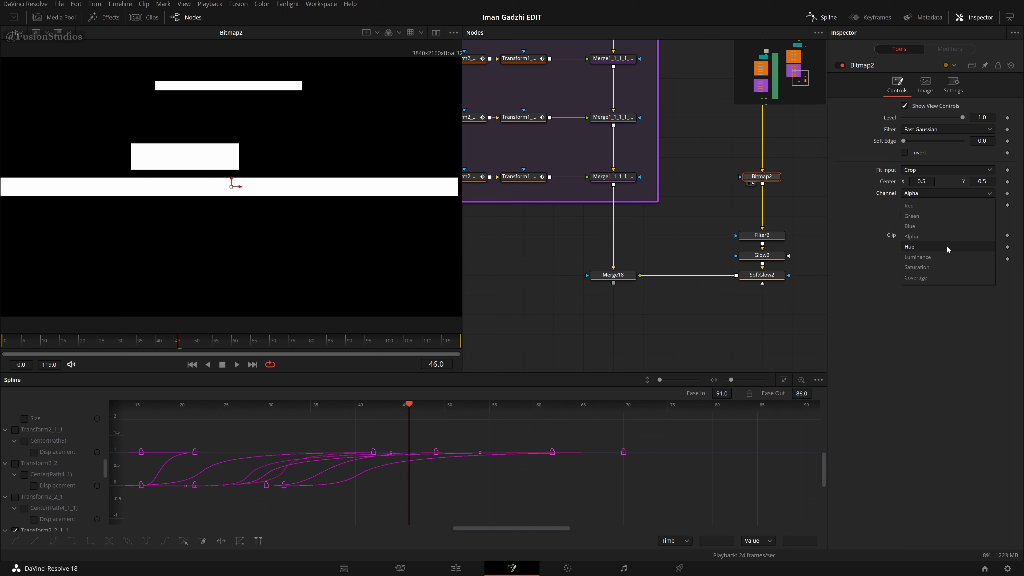
click(946, 255)
click(958, 195)
click(956, 213)
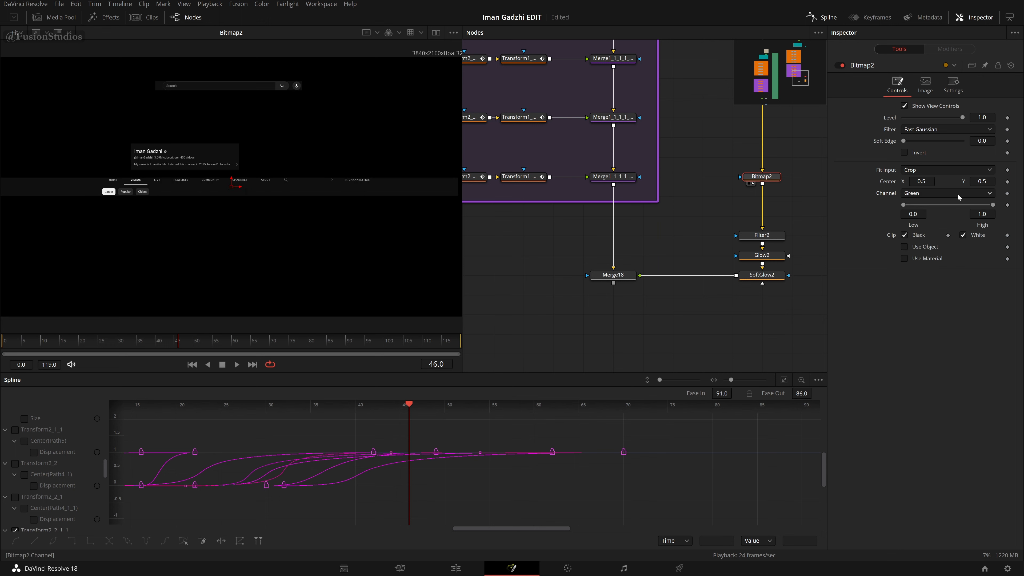
click(958, 192)
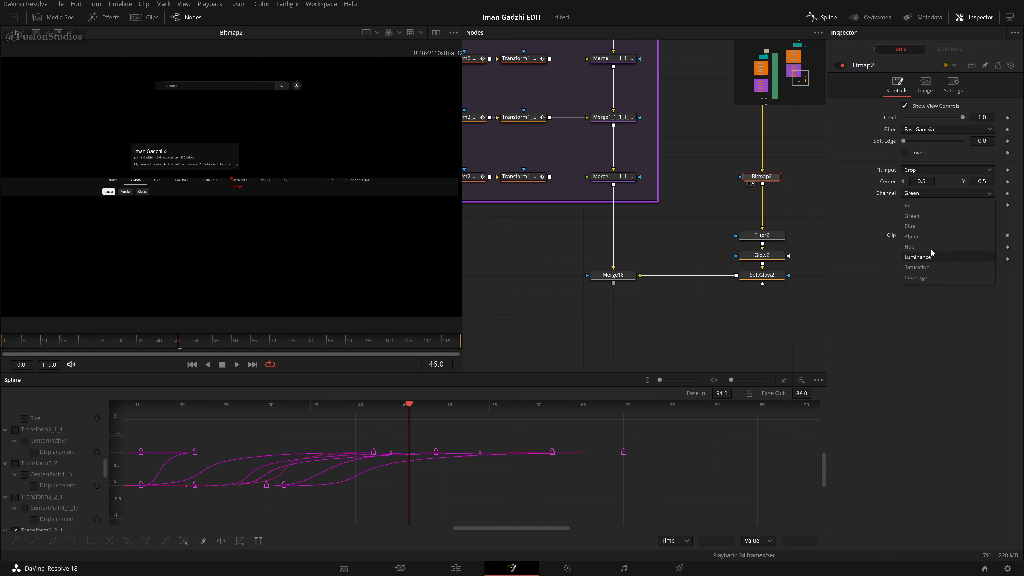
click(939, 237)
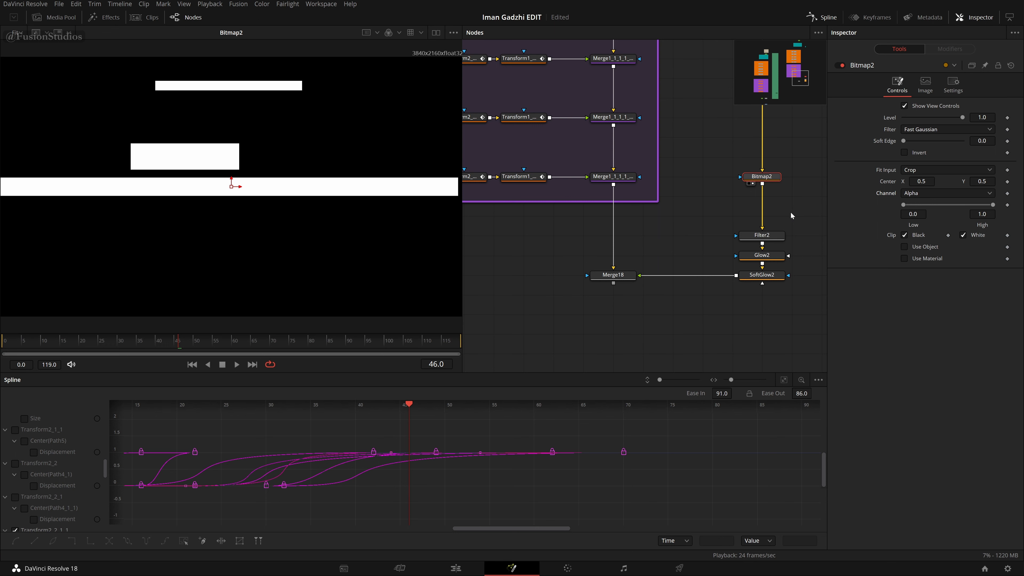
Step: View the Sobel outlines that Filter2 produces from the Bitmap2 mask
drag(138, 131, 138, 131)
click(779, 238)
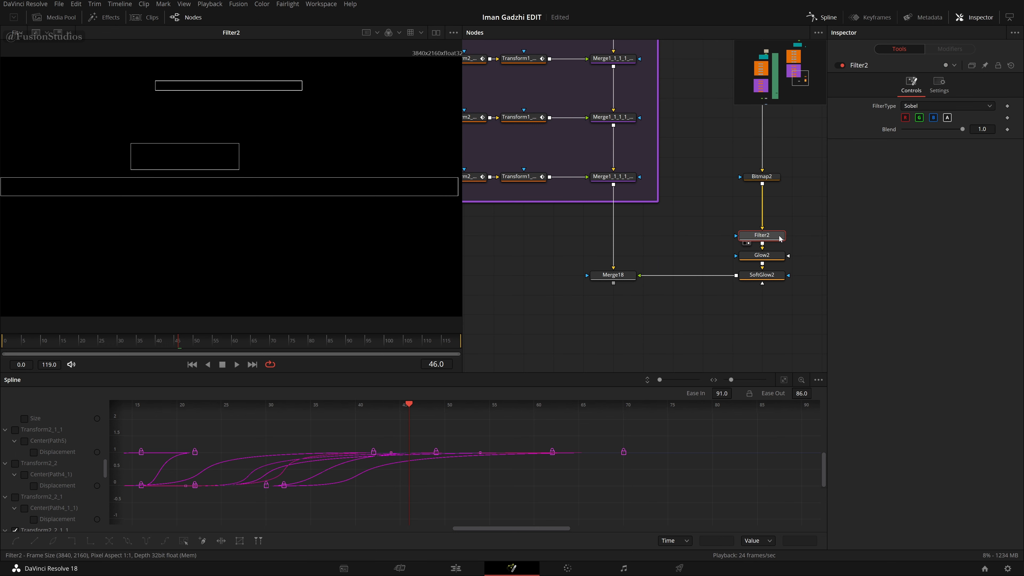
Step: View the glowing outline at Glow2 and SoftGlow2, and its composite over the page at Merge18
click(939, 107)
click(939, 106)
drag(767, 259, 304, 211)
drag(755, 275, 263, 200)
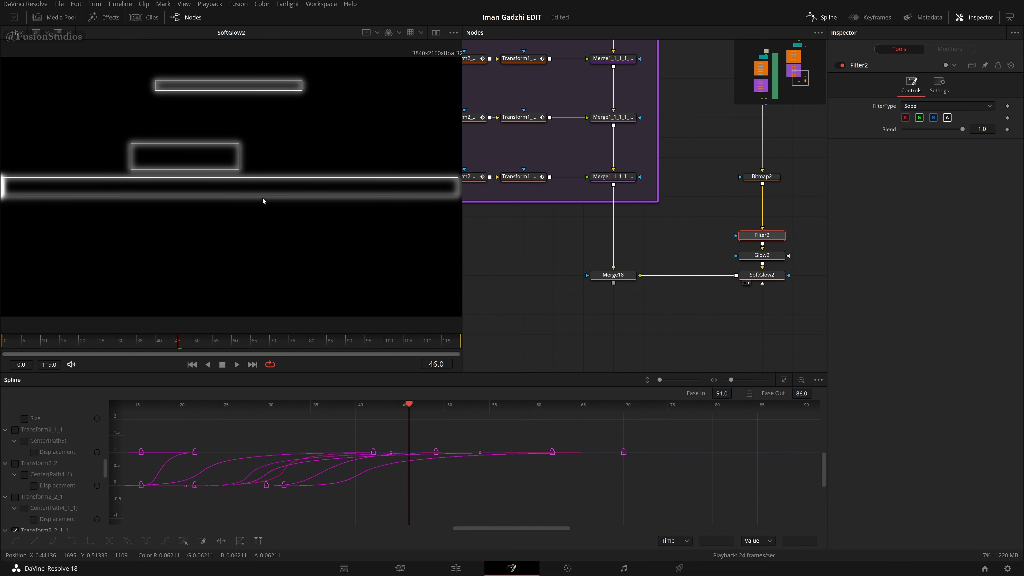
drag(617, 276, 334, 238)
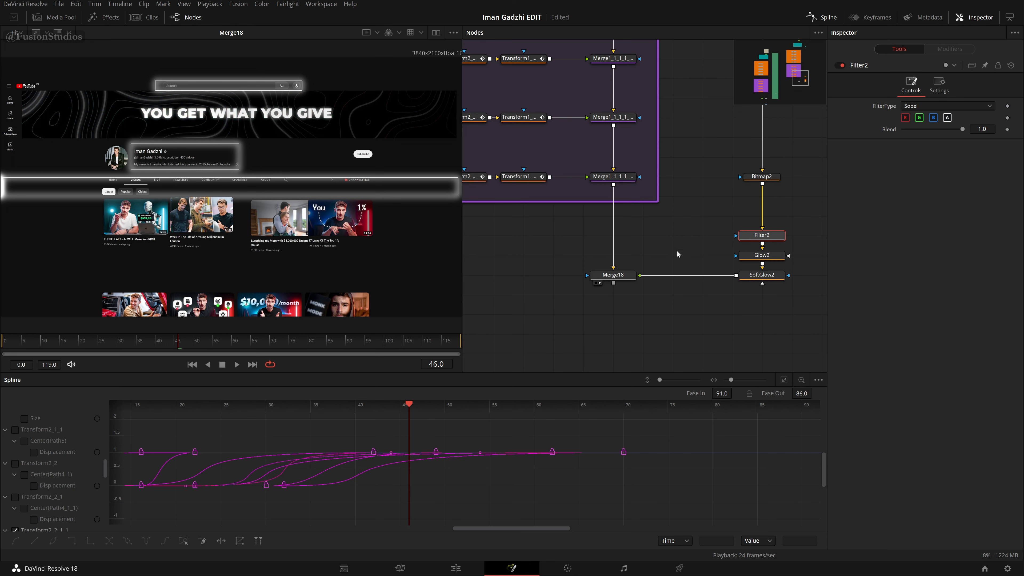
Step: Set the width of the Tabs_1 rectangle mask to 0.954
scroll(677, 249, up, 10)
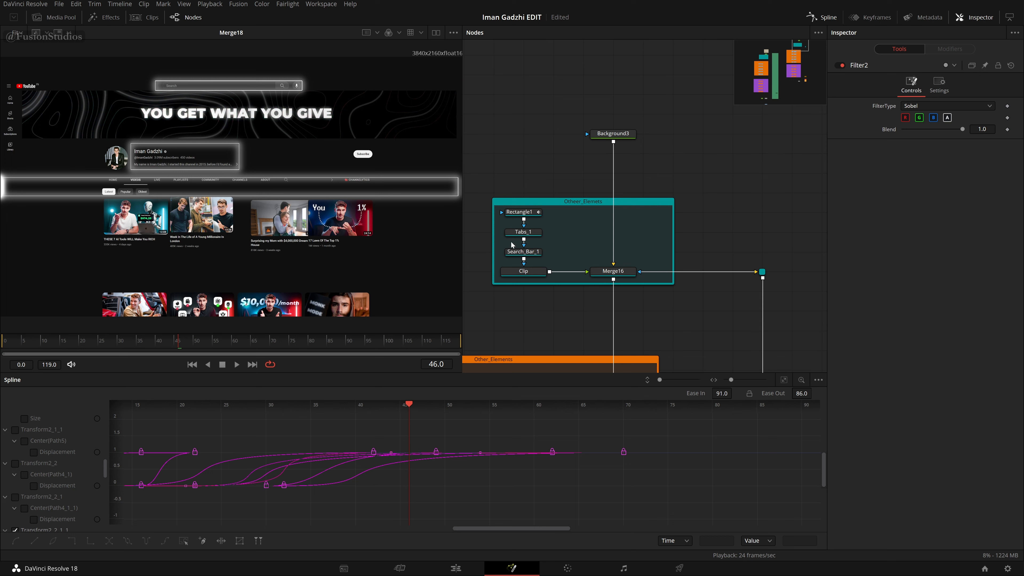
click(520, 212)
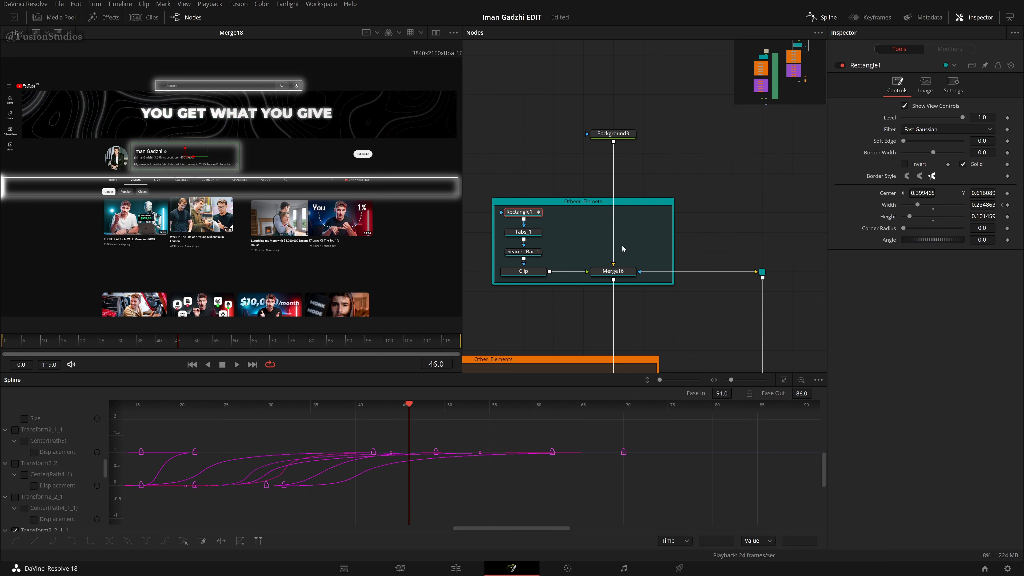
click(523, 231)
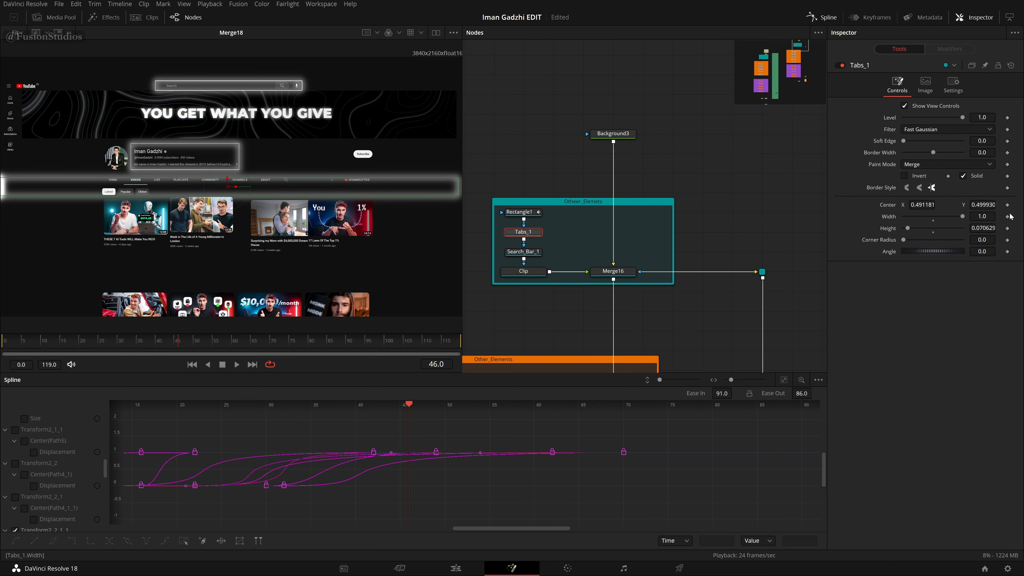
mouse_move(981, 216)
mouse_down()
mouse_move(963, 216)
mouse_move(976, 216)
mouse_up()
drag(982, 217, 974, 216)
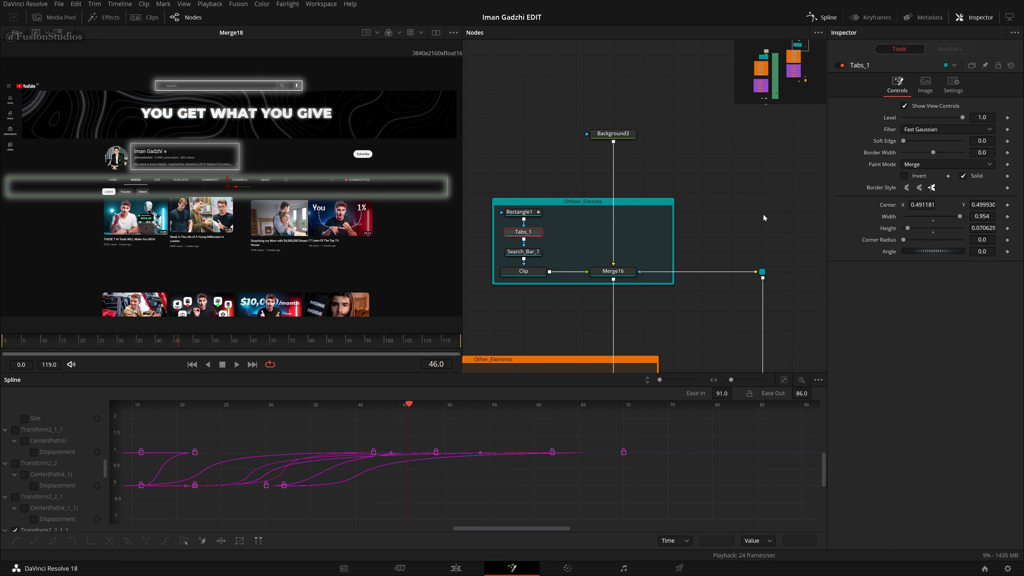
click(756, 219)
Step: View the MediaOut1 result of the first node tree as a reference, and return to Merge18 in the second tree
scroll(767, 212, down, 10)
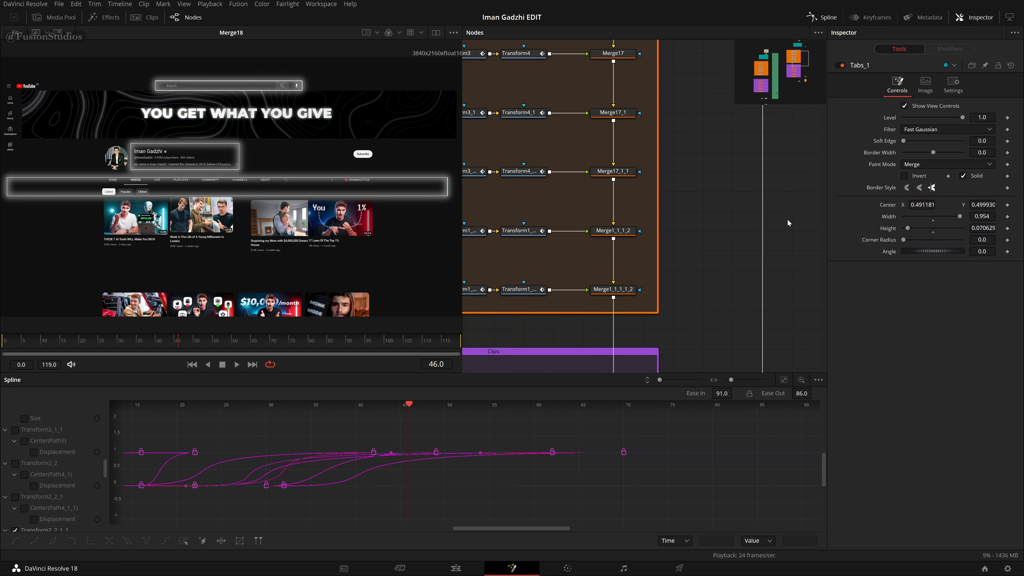
scroll(786, 221, down, 3)
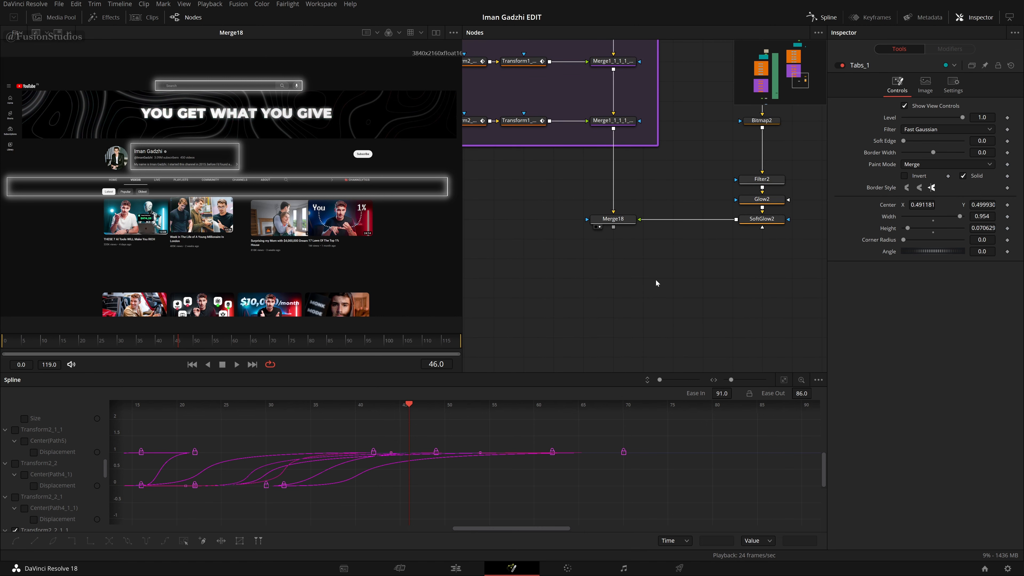
drag(605, 272, 724, 198)
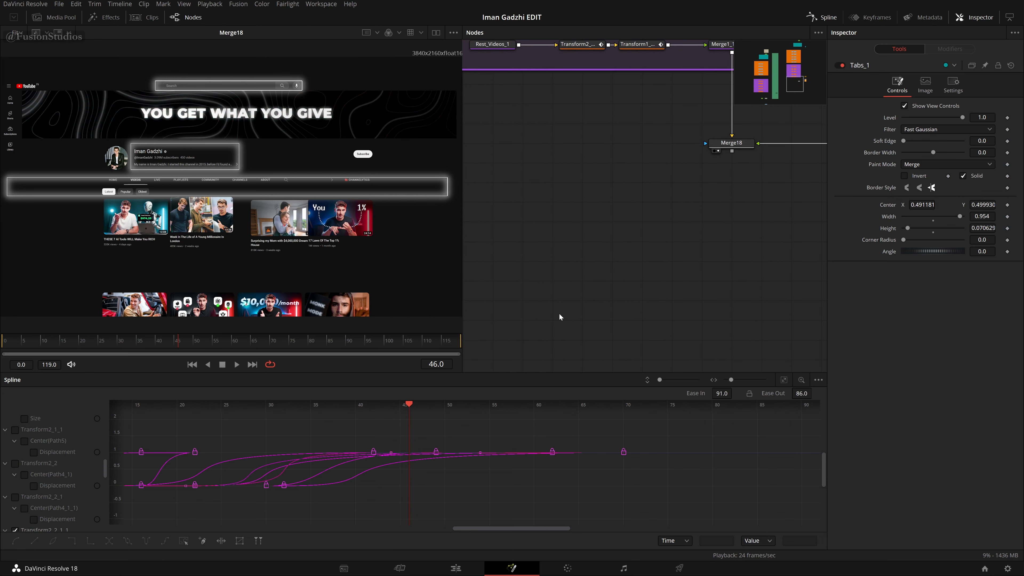
drag(559, 313, 822, 135)
drag(621, 316, 824, 113)
drag(656, 259, 786, 154)
drag(604, 182, 258, 172)
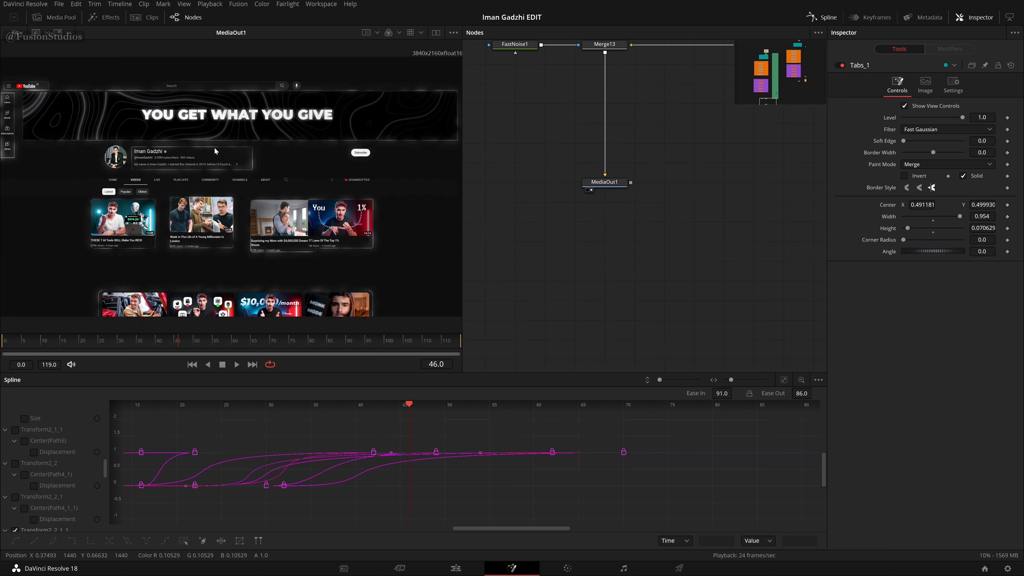
drag(737, 238, 486, 364)
drag(629, 311, 531, 387)
drag(637, 288, 427, 307)
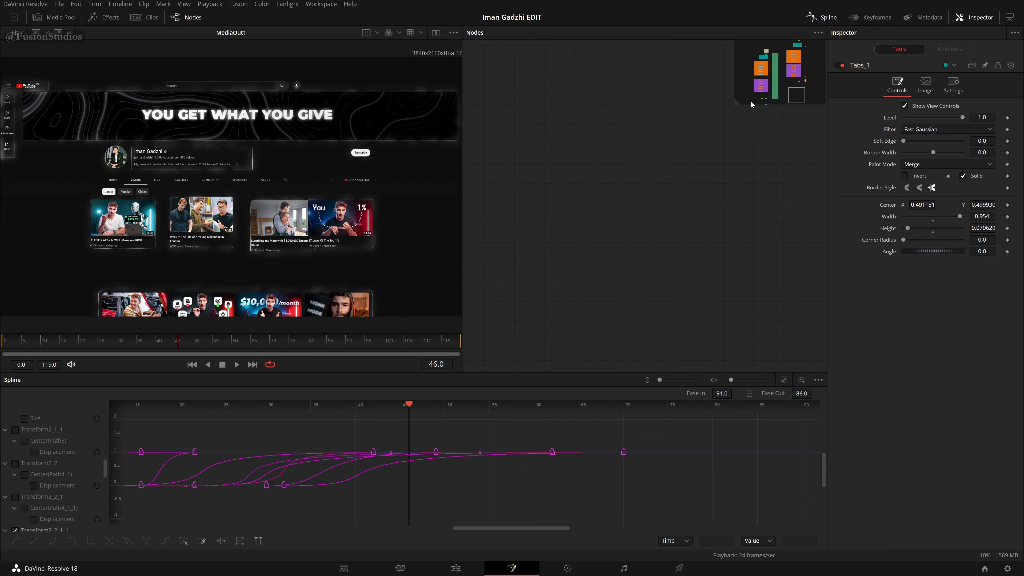
drag(751, 105, 620, 189)
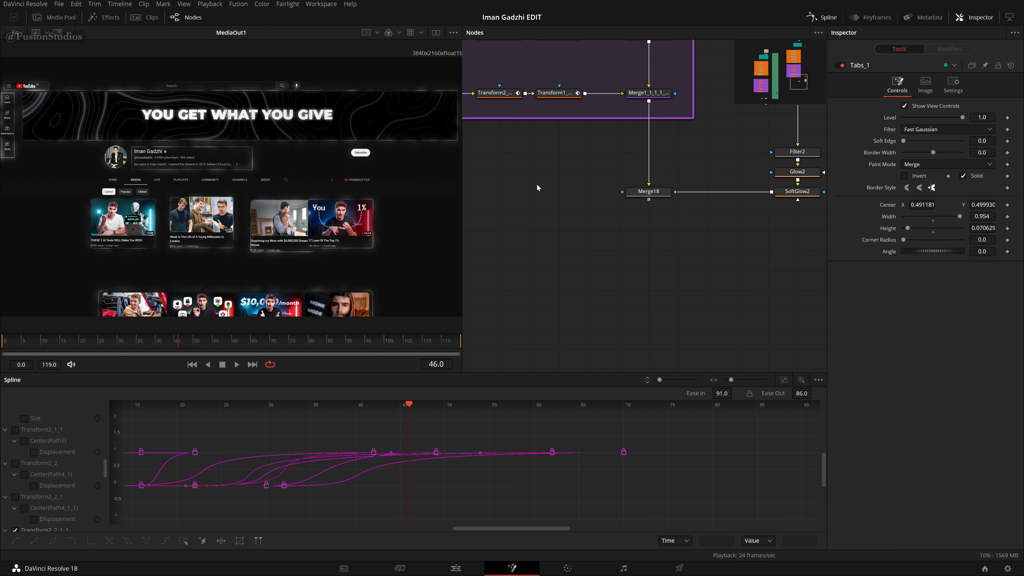
Step: Add a FastNoise node beside Merge18, connect it as Merge18's effect mask, and save the project
key(shift+space)
text(fast)
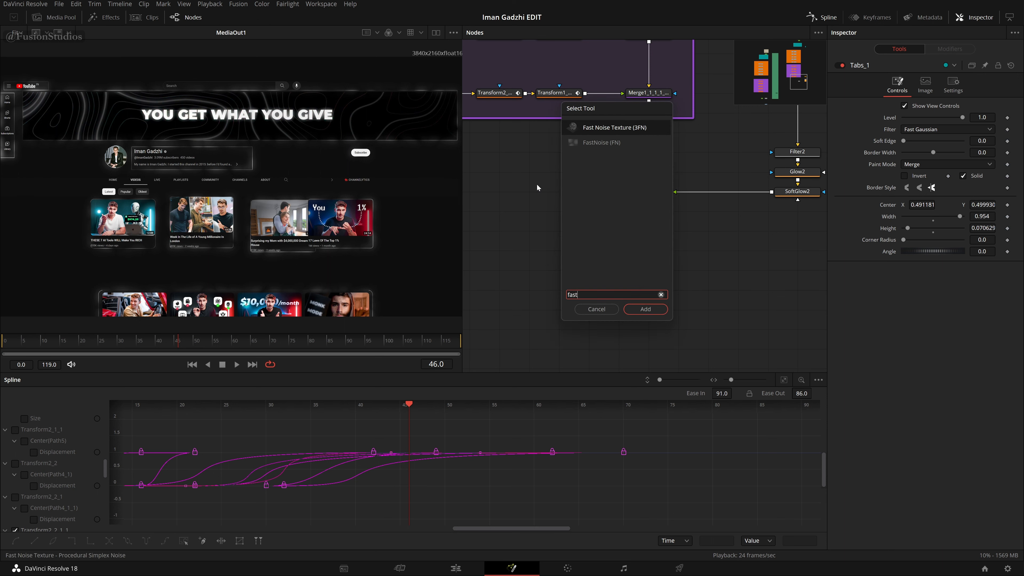
key(Down)
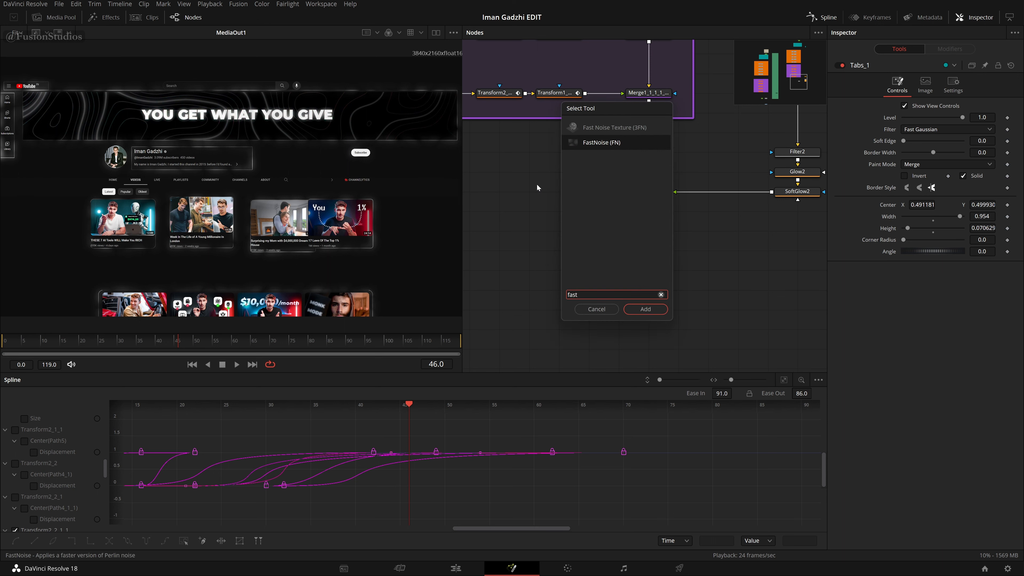
key(Up)
key(Down)
key(Return)
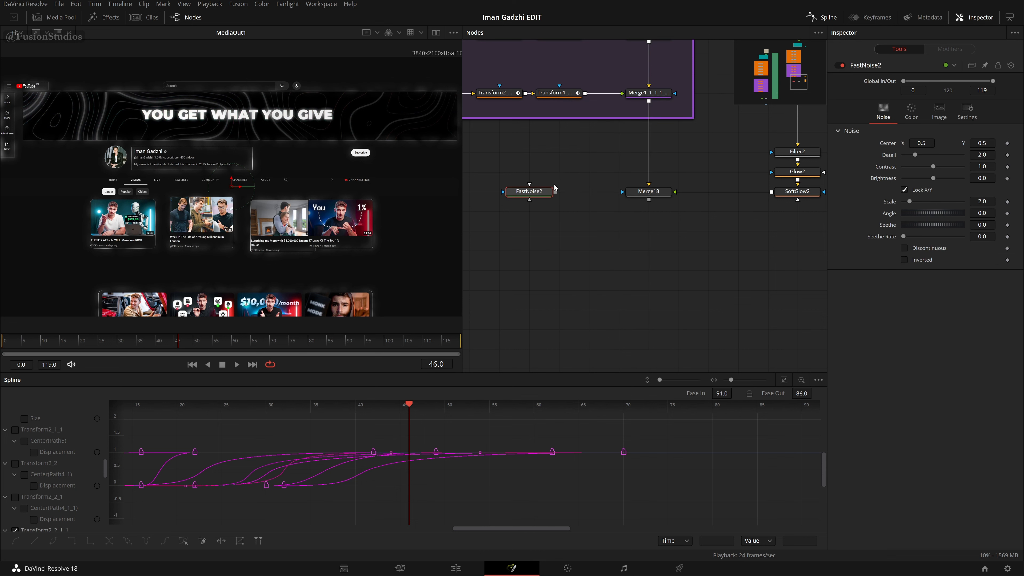
drag(556, 191, 623, 191)
drag(532, 191, 562, 192)
key(ctrl+s)
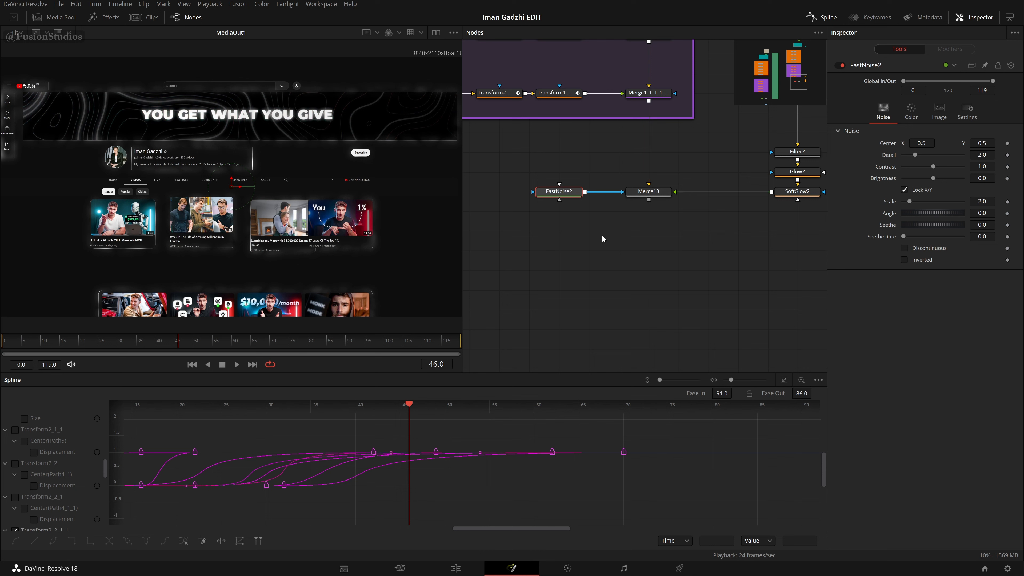
Step: Try detail 10, scale 13.54 and contrast 5 on FastNoise2 while viewing Merge18
click(631, 199)
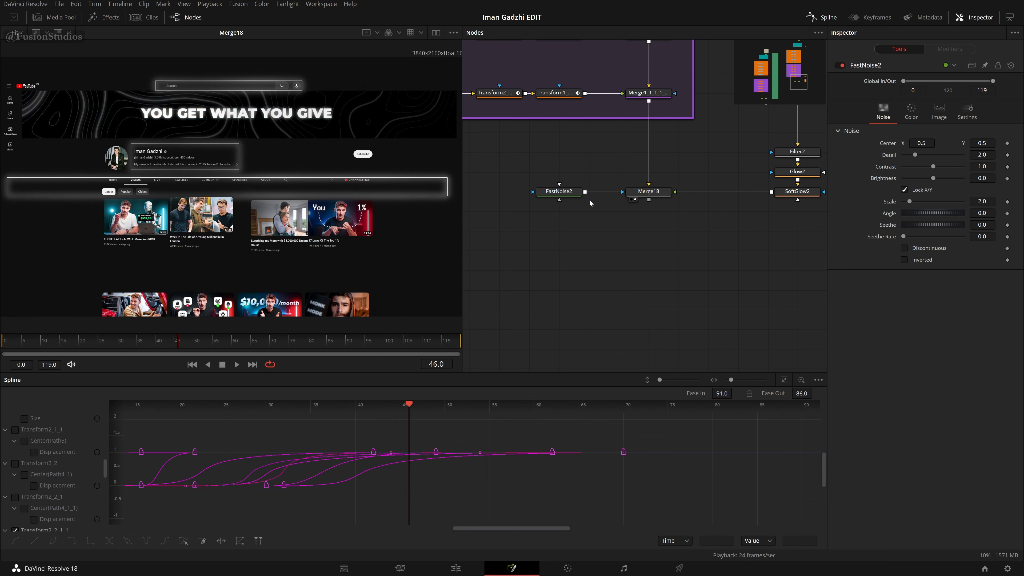
click(572, 193)
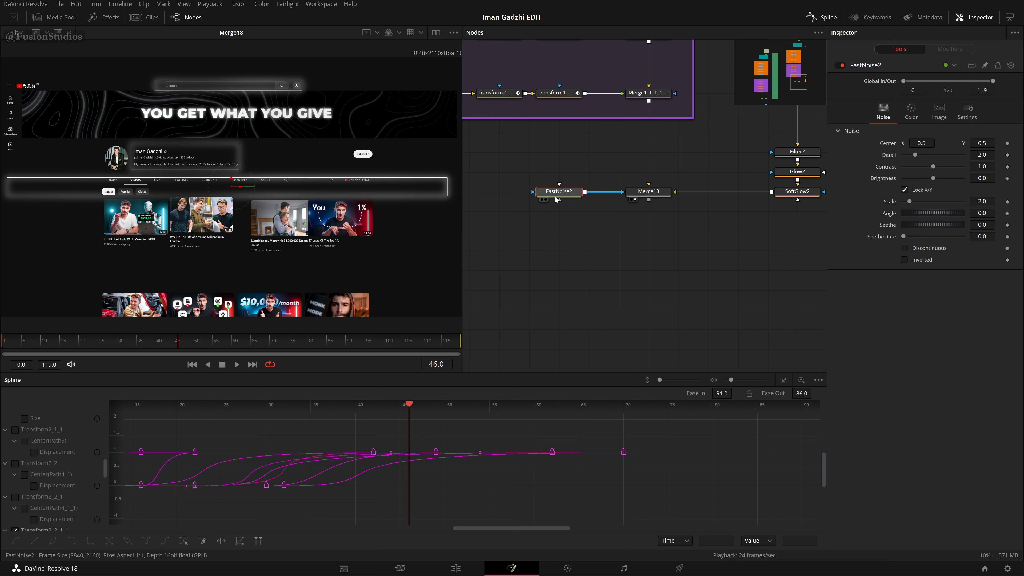
drag(916, 156, 962, 155)
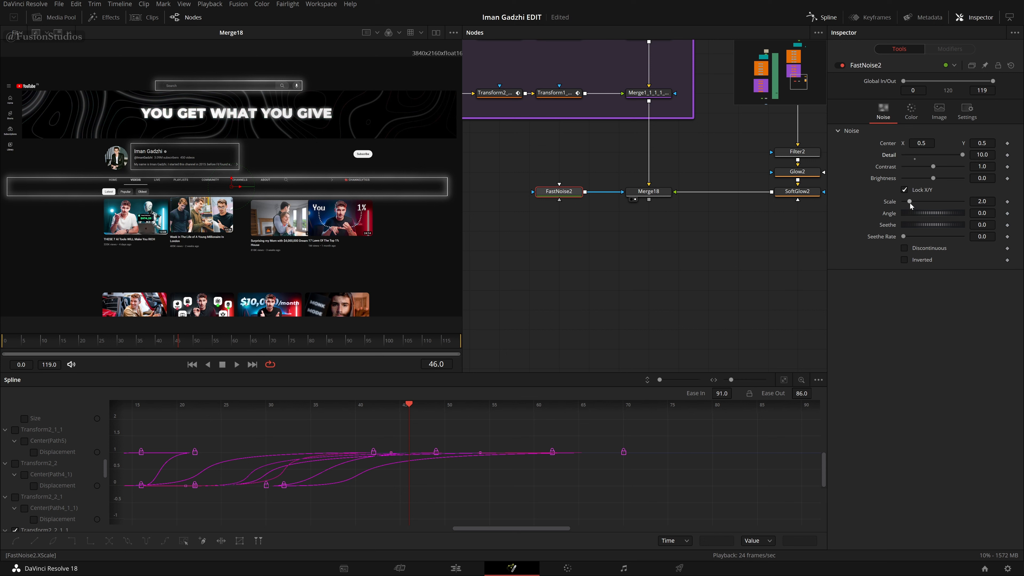
drag(911, 202, 944, 214)
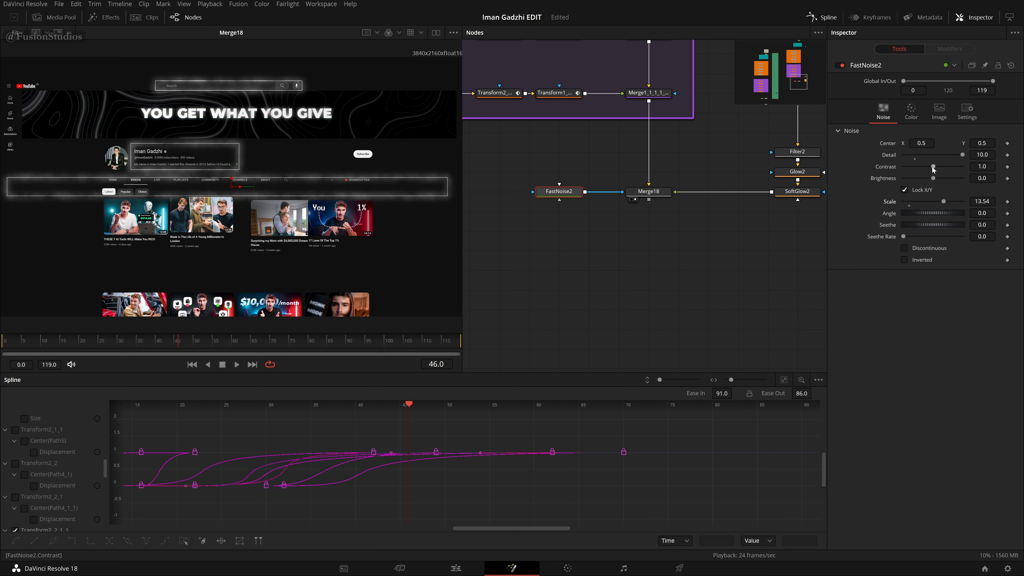
drag(934, 166, 975, 176)
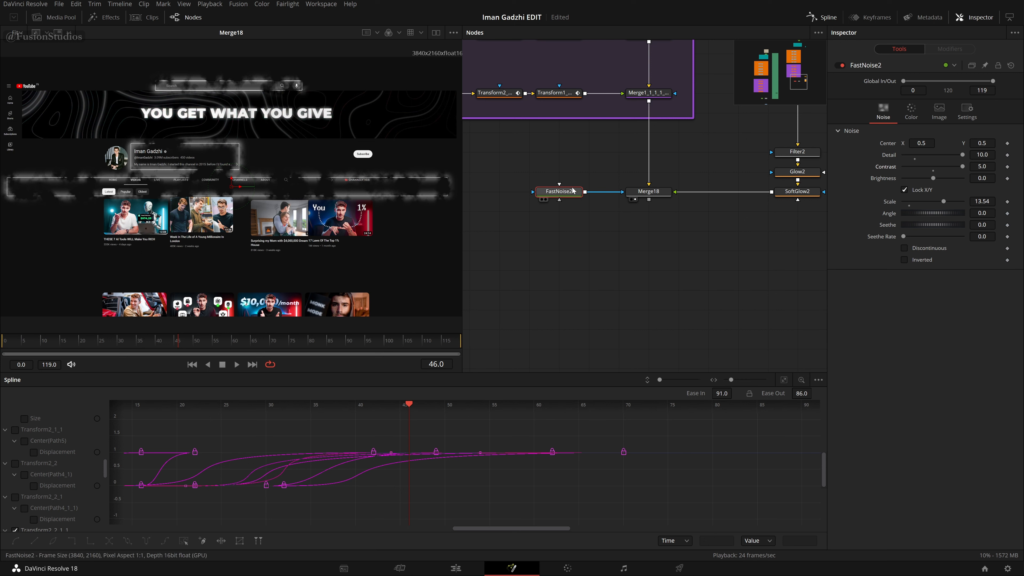
Step: View FastNoise2's own output and reset its detail to 2.0, contrast to 1.0 and scale to 2.0
key(1)
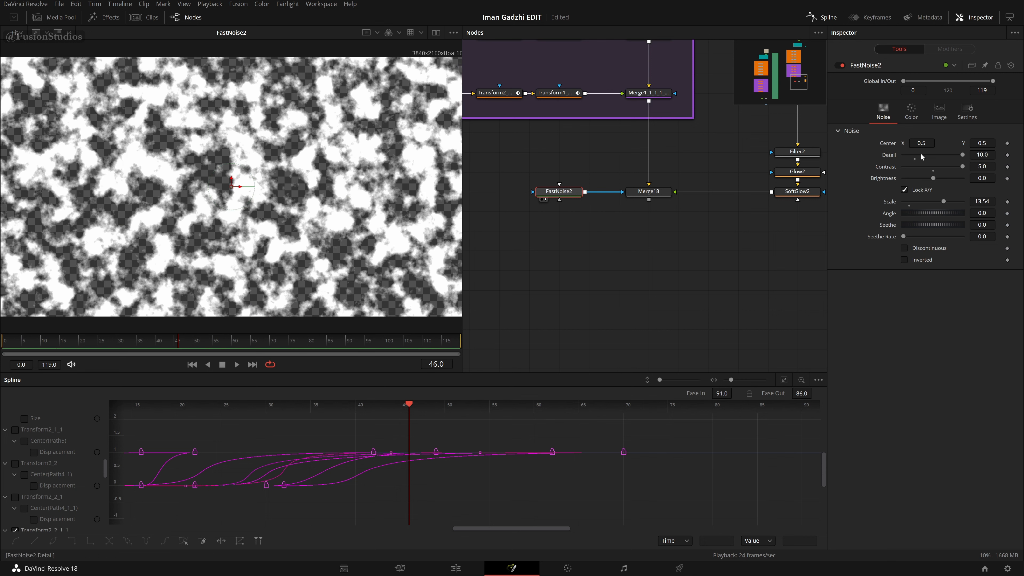
click(914, 158)
click(933, 171)
click(909, 205)
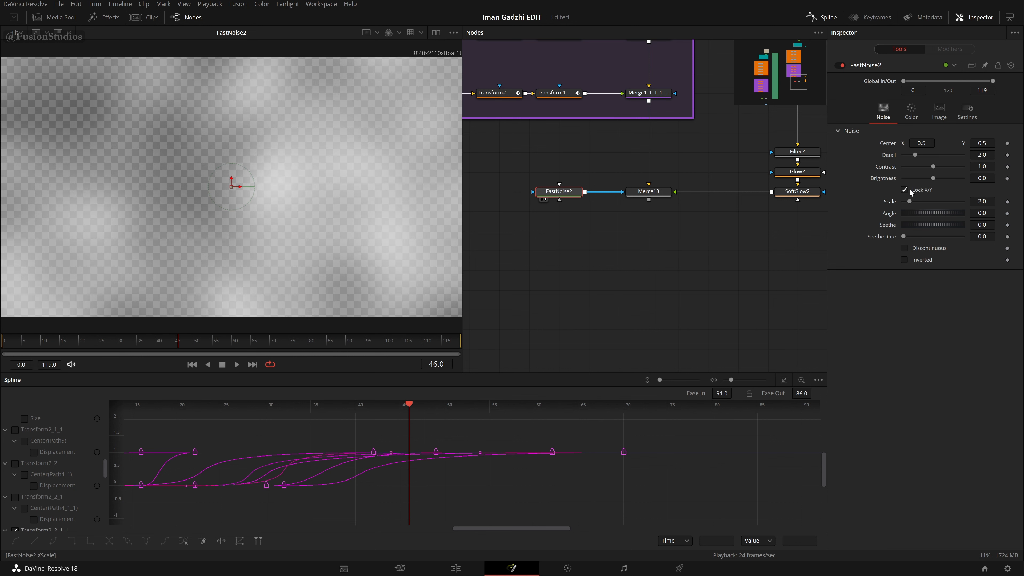
Step: Set FastNoise2's scale to 17.32, detail to 10, contrast to 2.84 and brightness to -0.73, and view Merge18
drag(911, 206, 957, 211)
drag(916, 155, 949, 171)
click(635, 199)
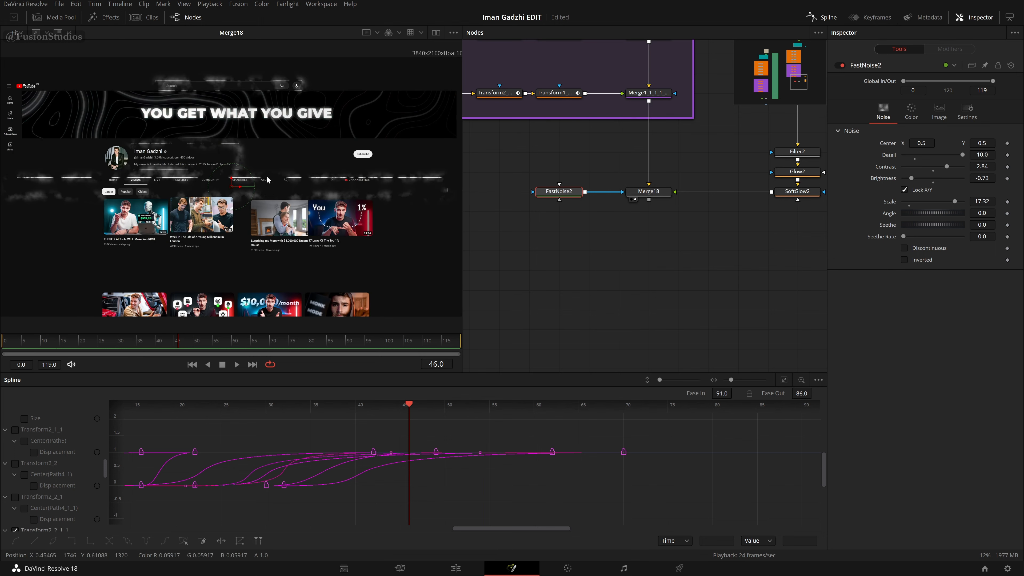
Step: Reset FastNoise2's contrast to 1.0 and brightness to 0.0, and enable Discontinuous with a Seethe Rate of 0.173
click(933, 171)
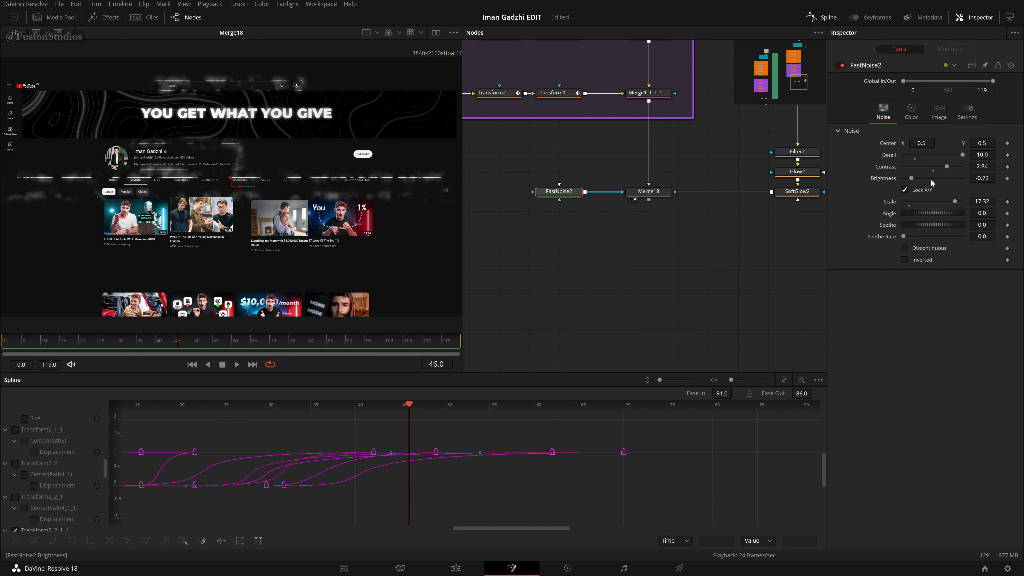
click(933, 183)
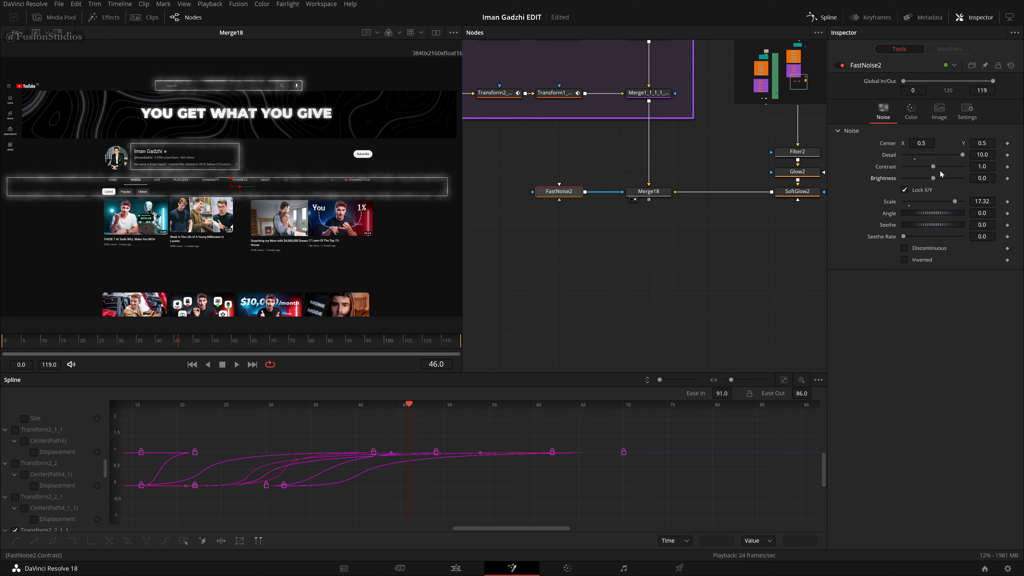
click(909, 248)
click(925, 259)
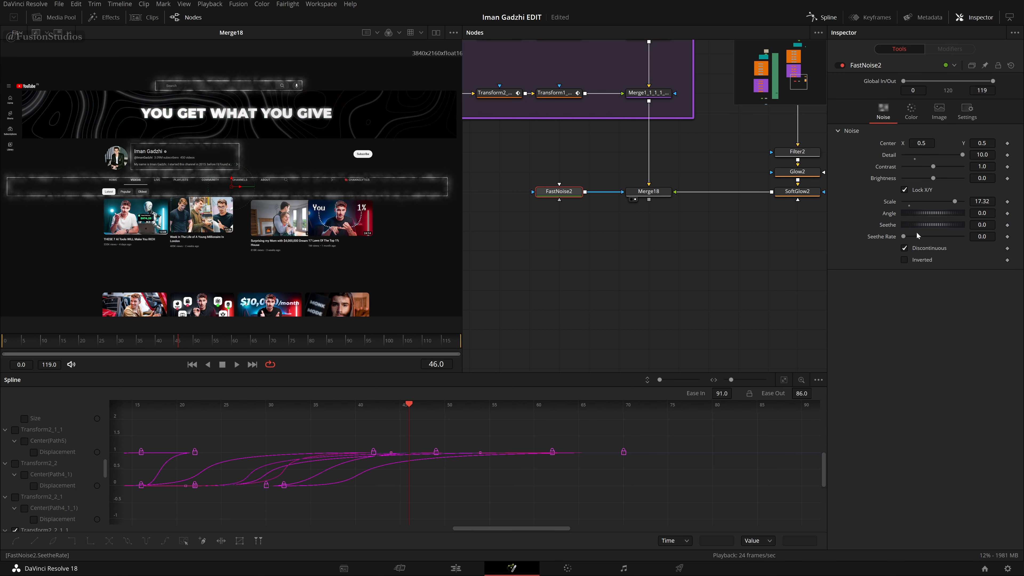
drag(904, 238, 915, 240)
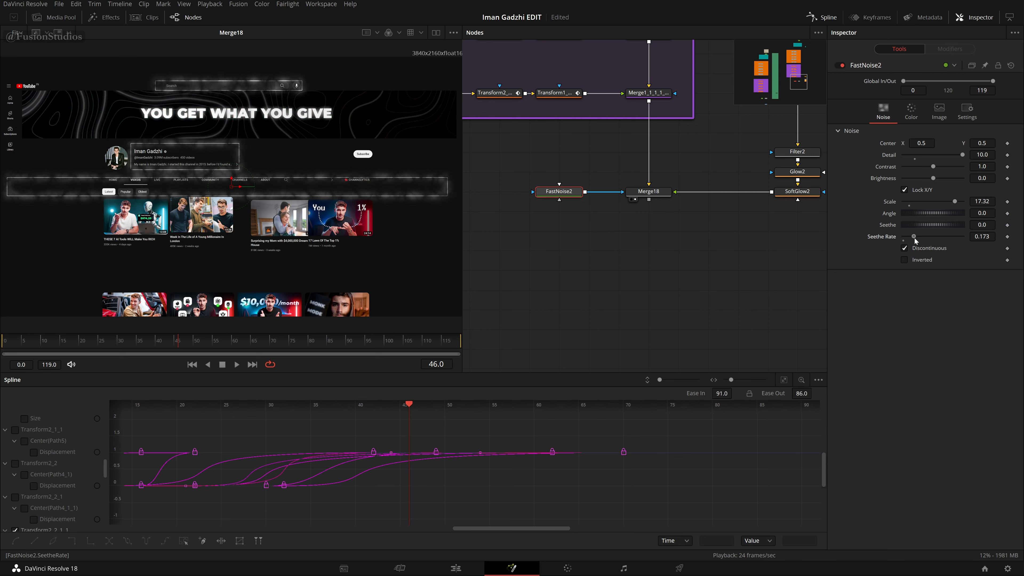
Step: Invert FastNoise2 and set its scale to 14.02, contrast to 2.21 and brightness to -0.69
click(921, 261)
mouse_move(942, 200)
mouse_down()
mouse_move(933, 210)
mouse_move(946, 206)
mouse_up()
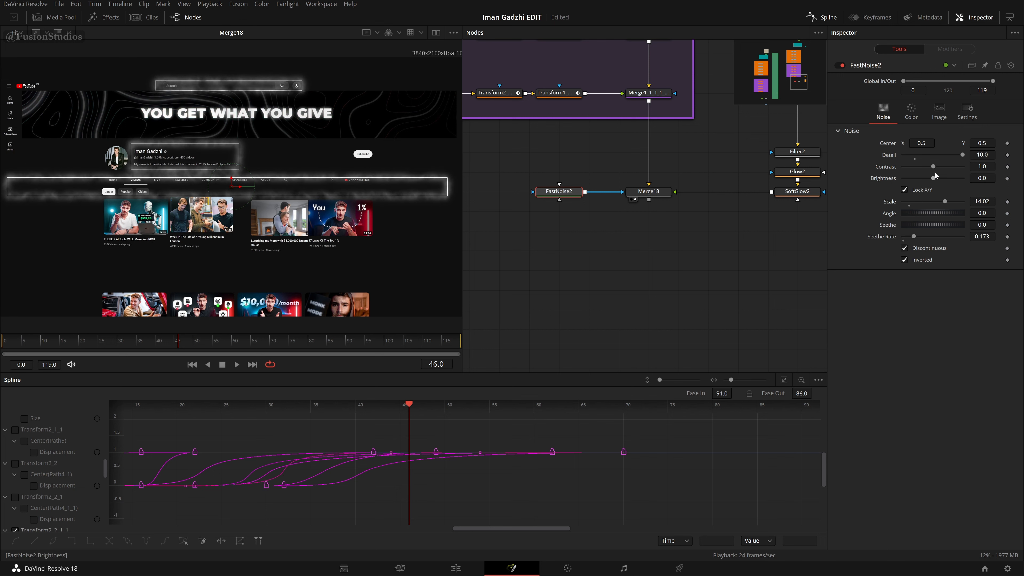
drag(933, 170, 911, 183)
Step: Examine the noise settings of FastNoise1 in the first node tree for comparison, and return to FastNoise2
drag(658, 235, 887, 151)
drag(655, 266, 889, 178)
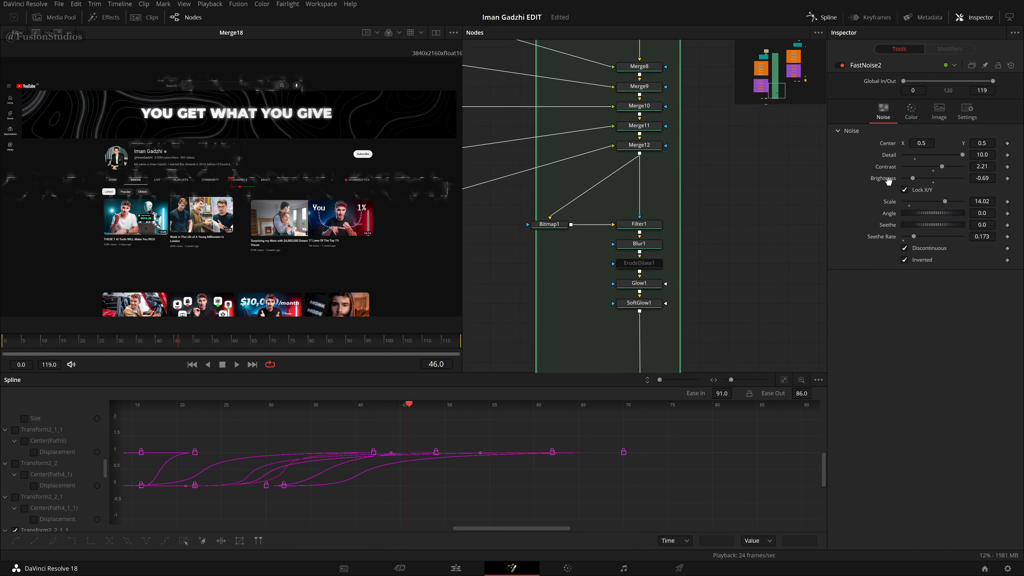
drag(682, 215, 852, 153)
drag(671, 204, 865, 70)
click(685, 185)
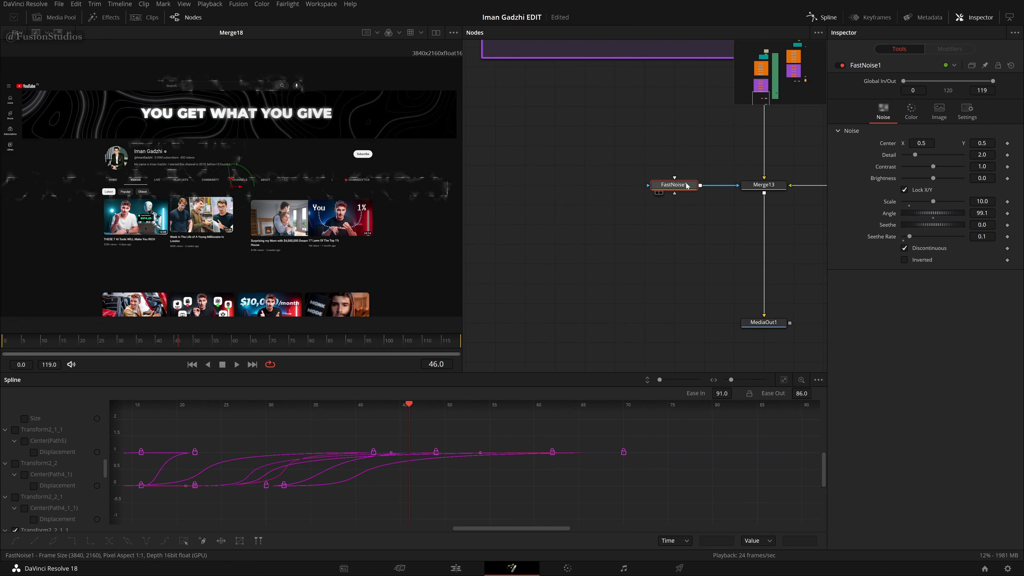
drag(659, 182, 491, 242)
drag(823, 137, 594, 222)
drag(793, 186, 624, 226)
drag(750, 122, 524, 235)
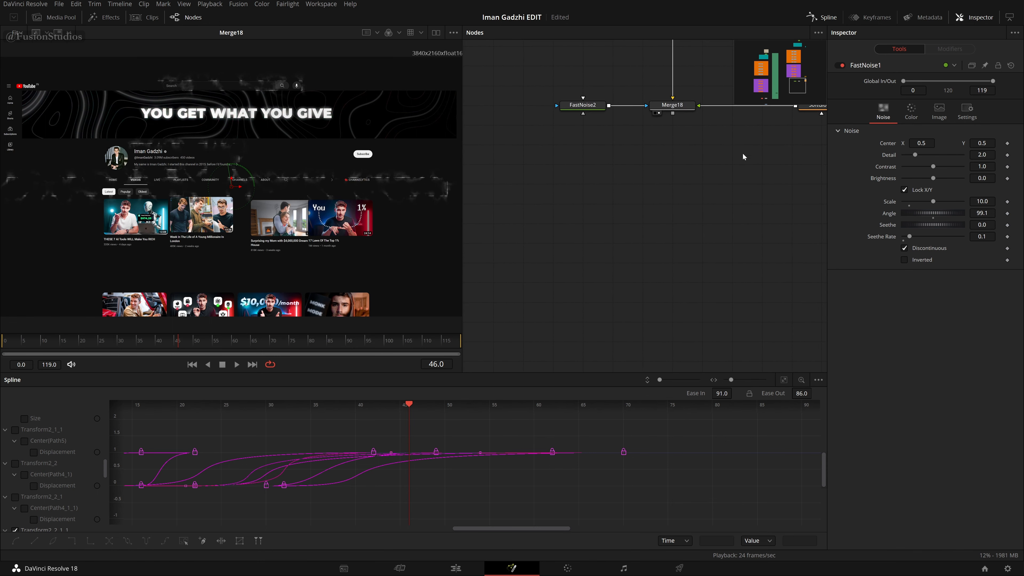
drag(685, 140, 660, 166)
Step: Turn off Inverted on FastNoise2 and reset its contrast to 1.0 and brightness to 0.0
click(567, 134)
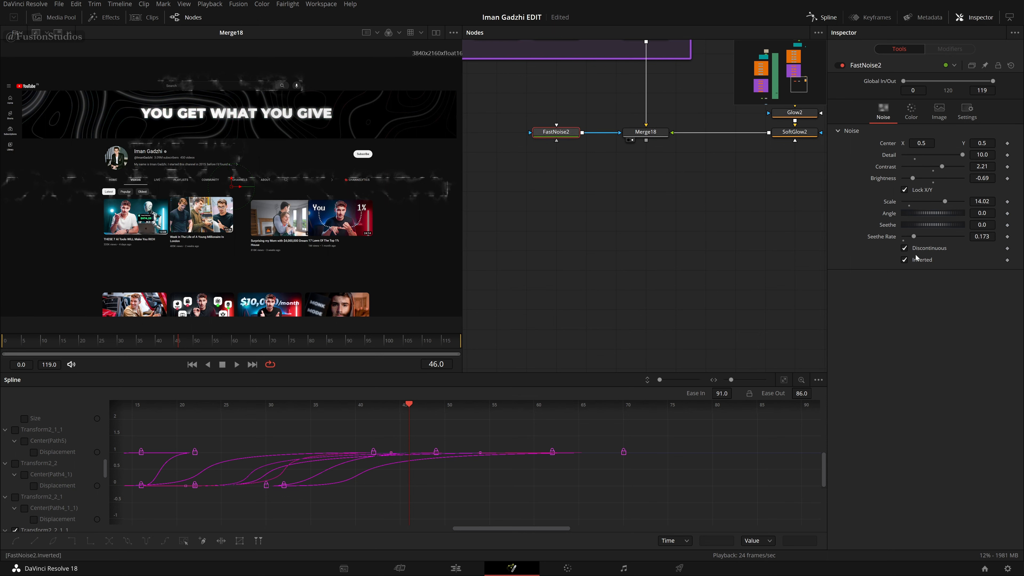
click(905, 259)
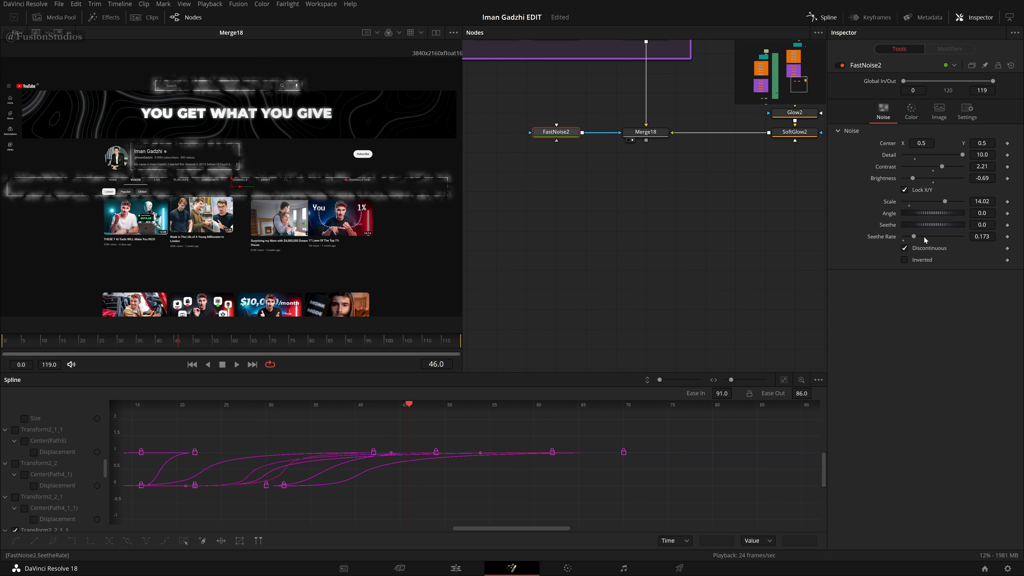
double_click(934, 167)
double_click(928, 179)
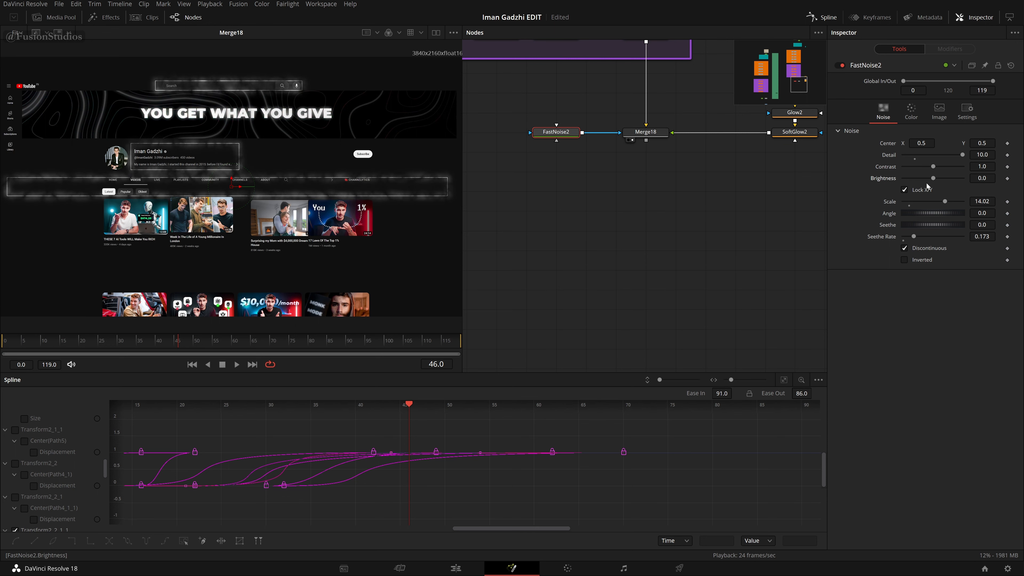
Step: Lower FastNoise2's contrast to 0.72 and set Merge18's Blend to 0.48
mouse_move(933, 167)
mouse_down()
mouse_move(910, 167)
mouse_move(930, 178)
mouse_up()
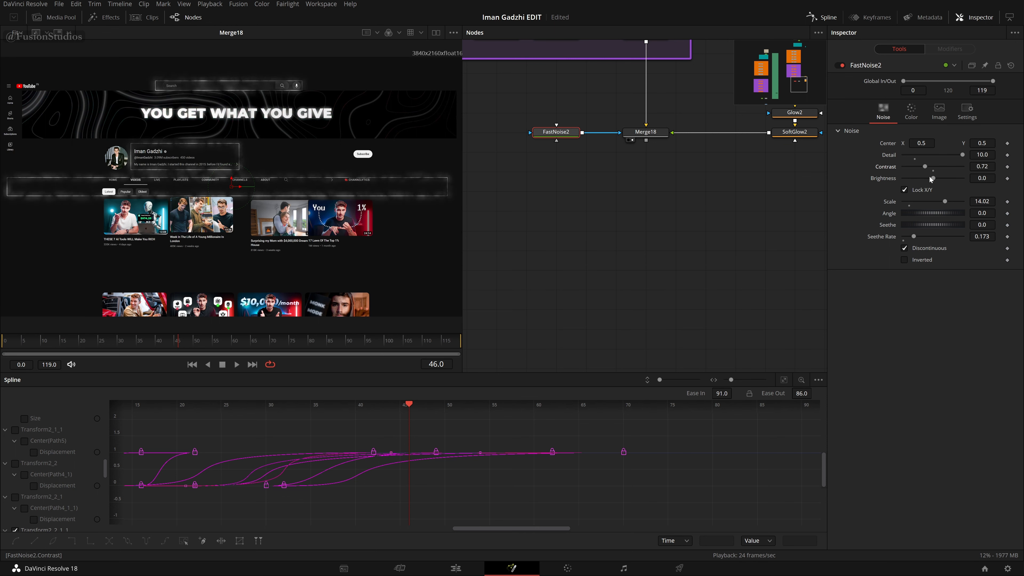
click(967, 111)
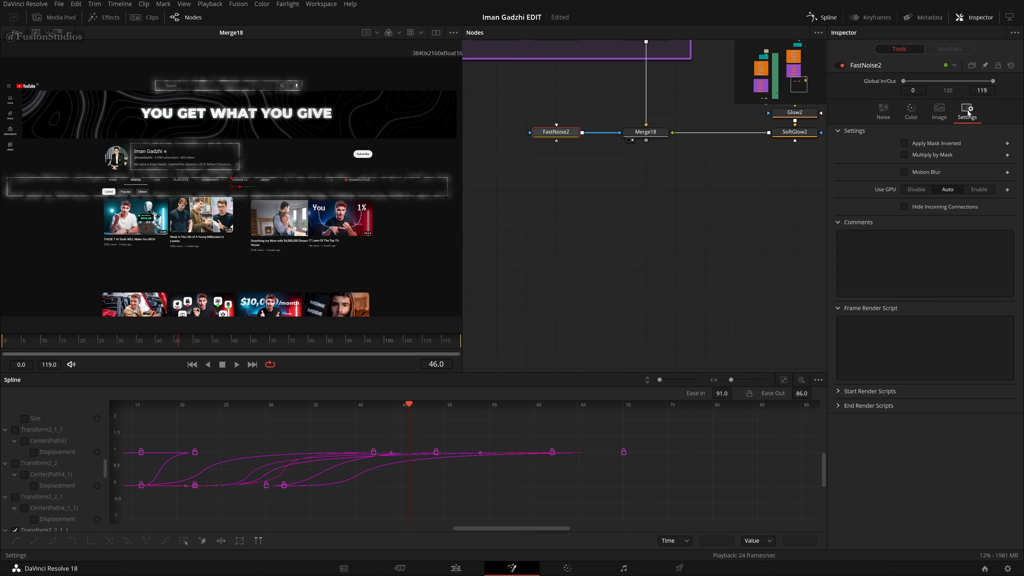
click(650, 134)
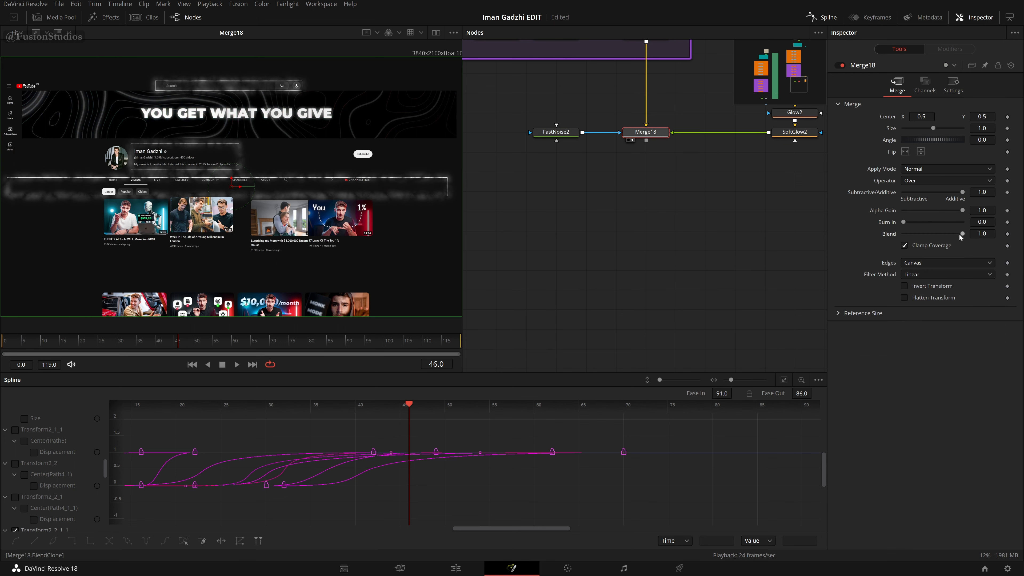
drag(960, 234, 930, 235)
Step: Compare the settings of Merge13 and FastNoise1 in the first node tree, and return to Merge18
drag(530, 266, 782, 193)
drag(504, 274, 818, 153)
drag(601, 264, 762, 142)
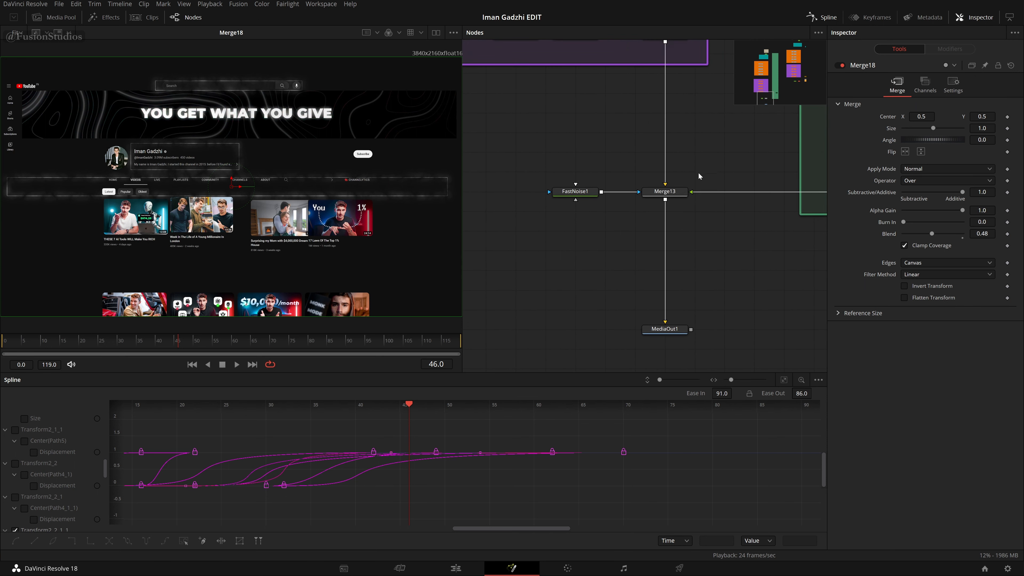
click(665, 191)
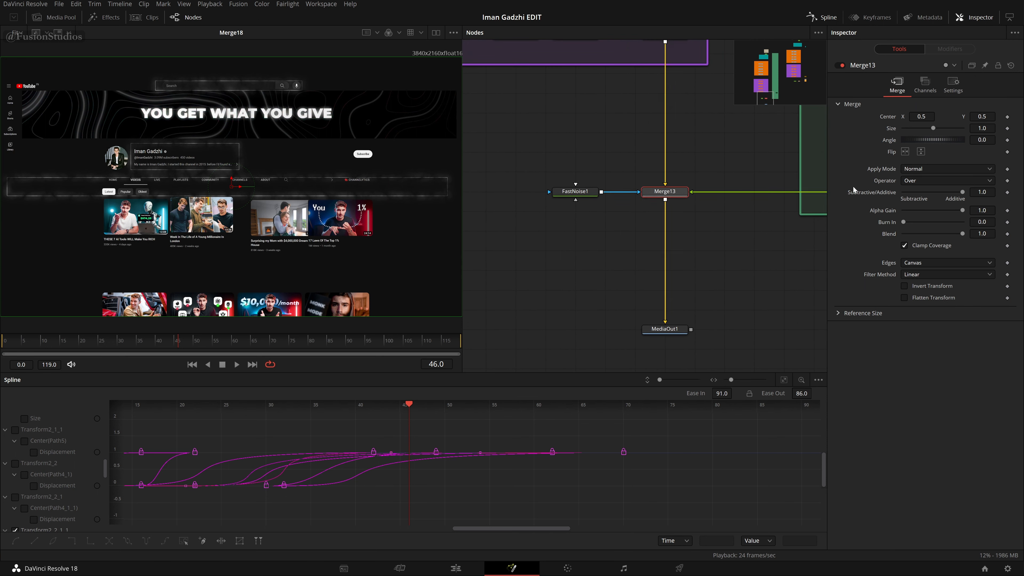
click(589, 192)
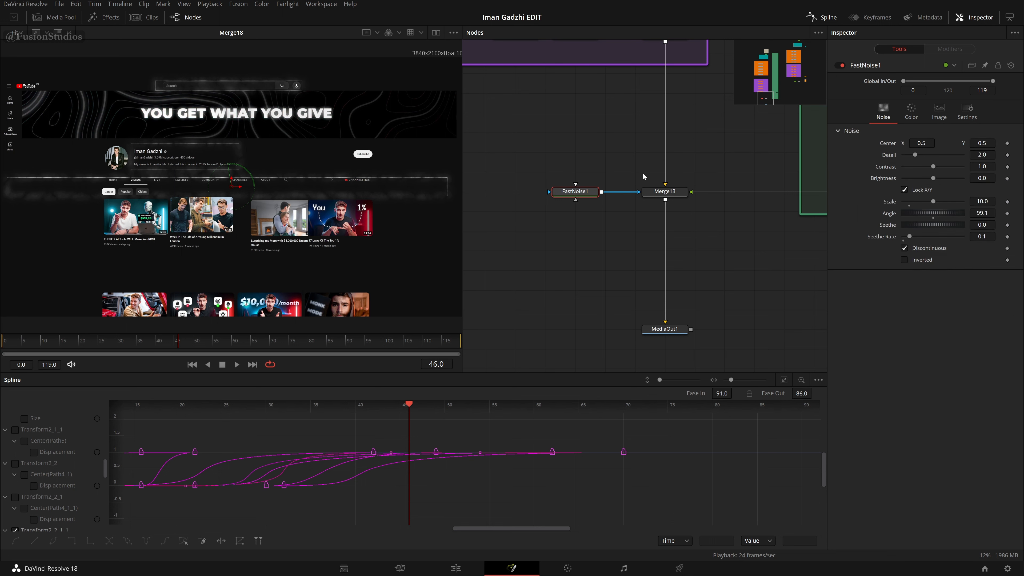
drag(675, 165, 585, 211)
Step: Try the Overlay apply mode on Merge18 with its Blend reduced to about 0.37
drag(931, 234, 924, 234)
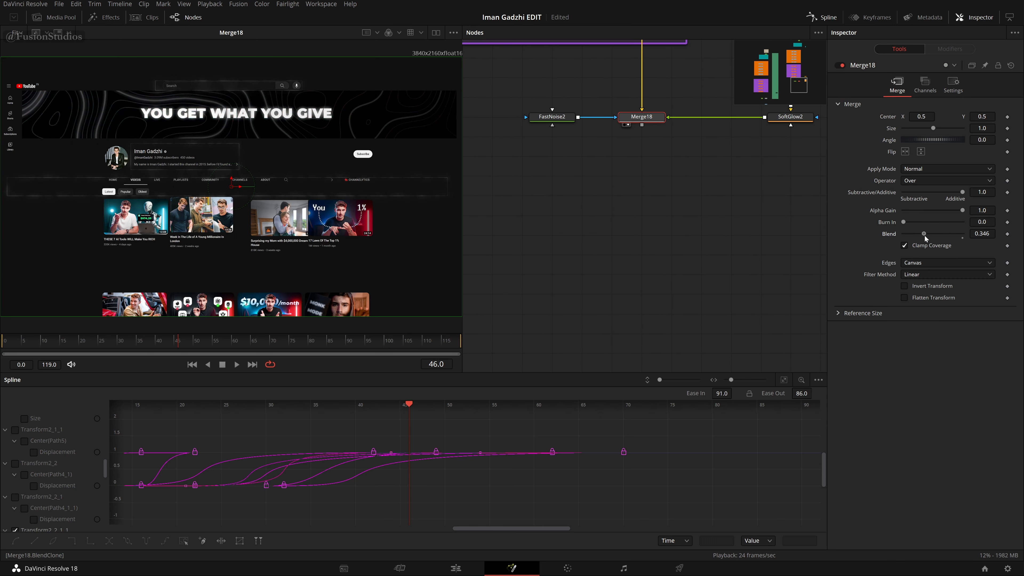
click(947, 170)
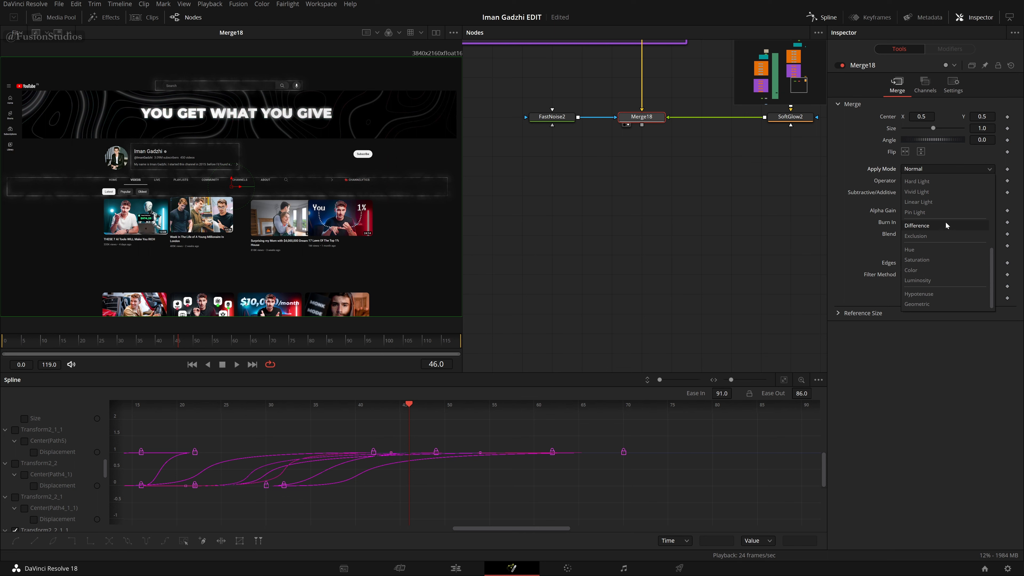
scroll(948, 218, up, 3)
click(947, 215)
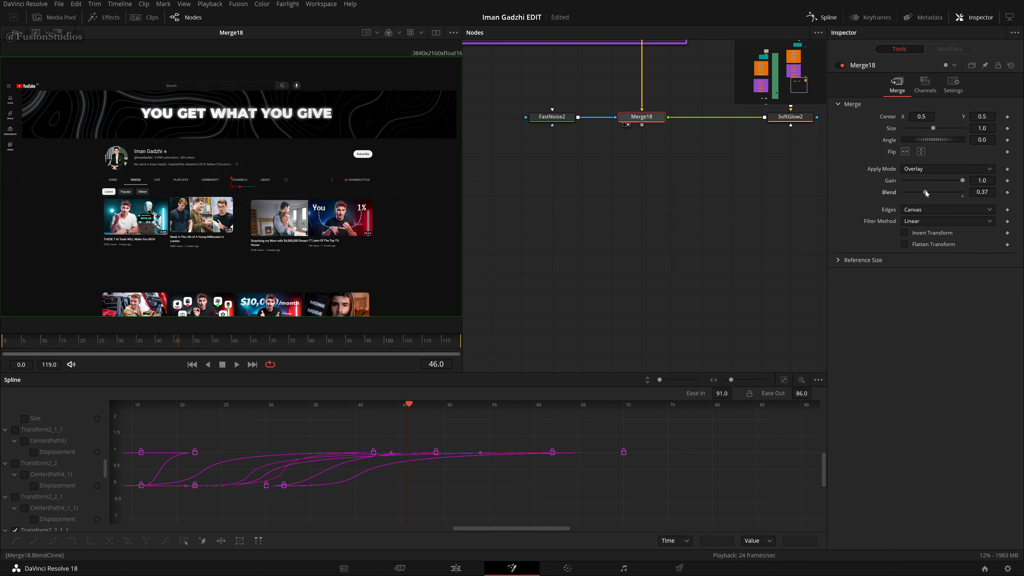
Step: Set Merge18's apply mode to Screen and its Blend to 0.386
click(951, 167)
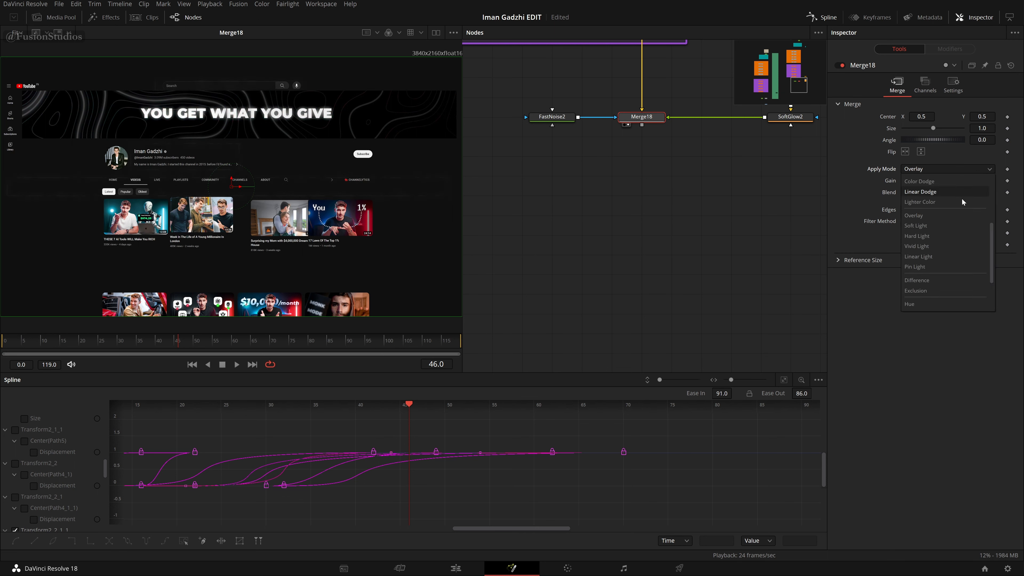
click(941, 192)
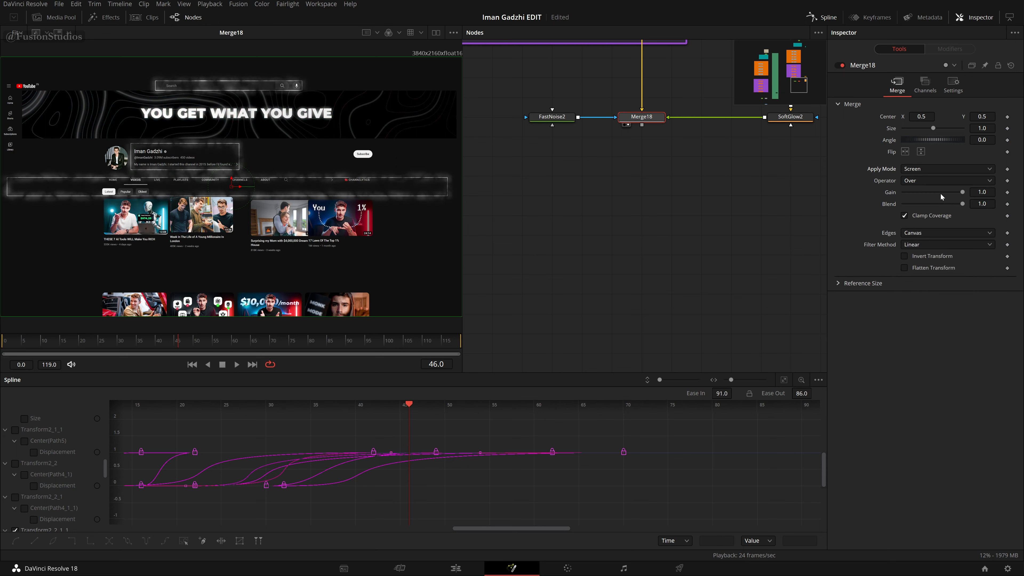
drag(962, 203, 925, 218)
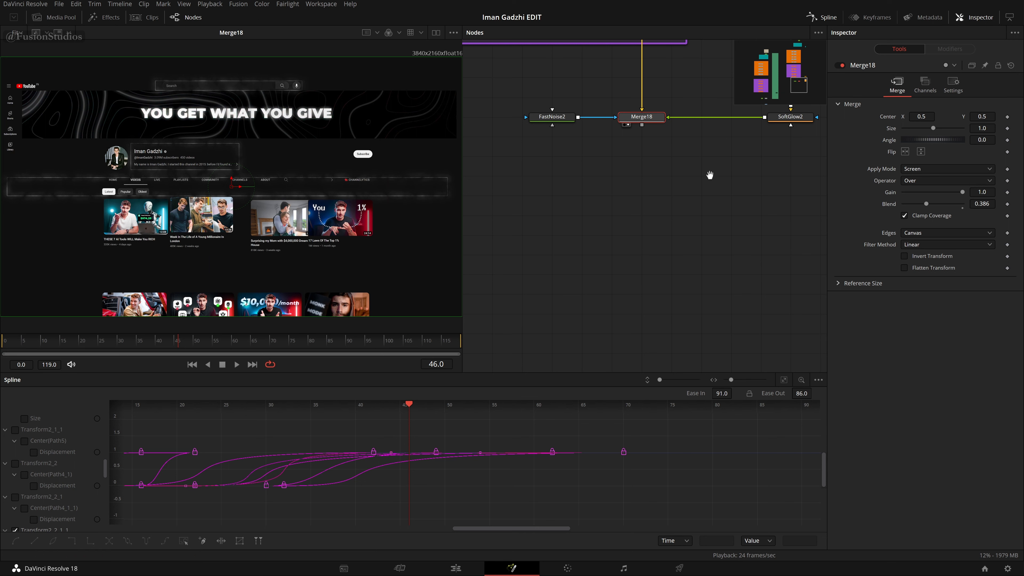
Step: Try feeding the output of Clip_1 into Bitmap2, and play the animation from the start to check the outline
scroll(687, 254, down, 5)
scroll(730, 161, up, 3)
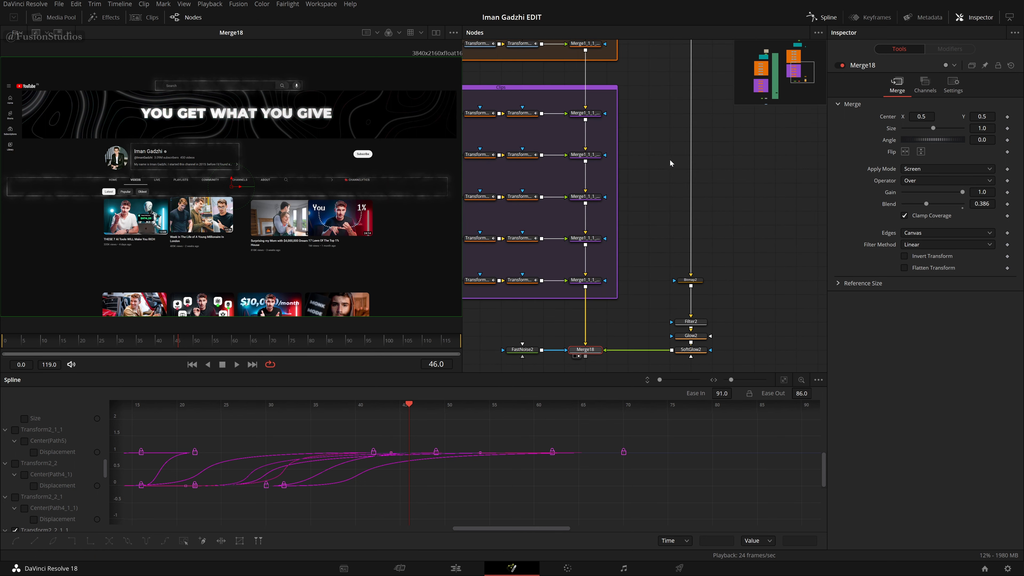
drag(643, 240, 674, 200)
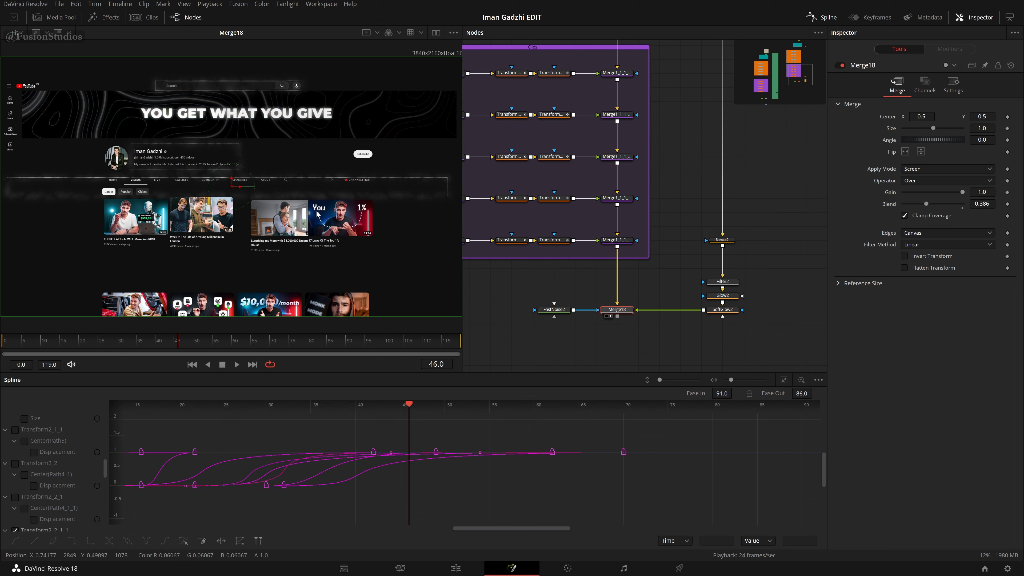
drag(708, 206, 757, 248)
drag(519, 120, 772, 278)
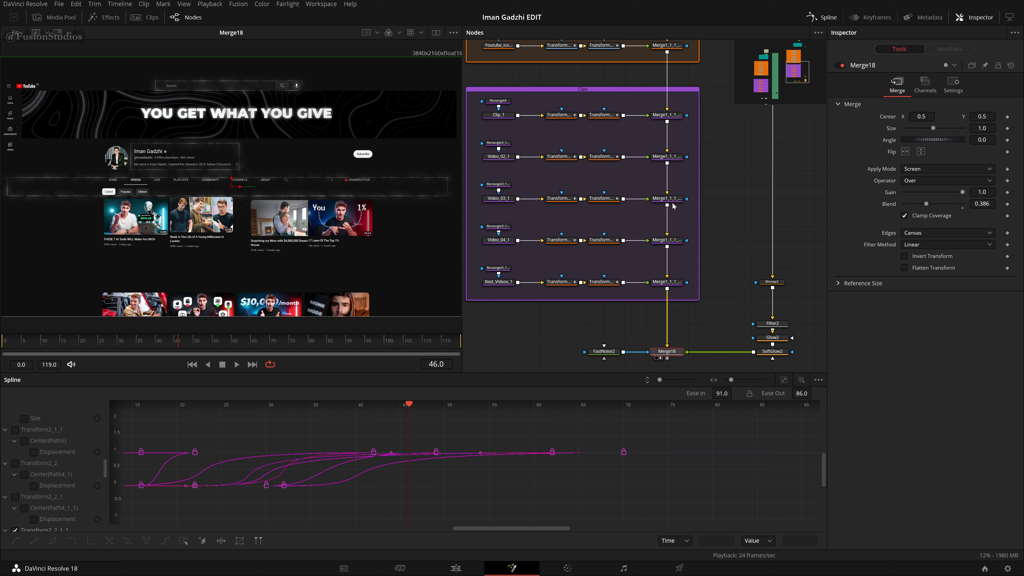
drag(517, 116, 788, 292)
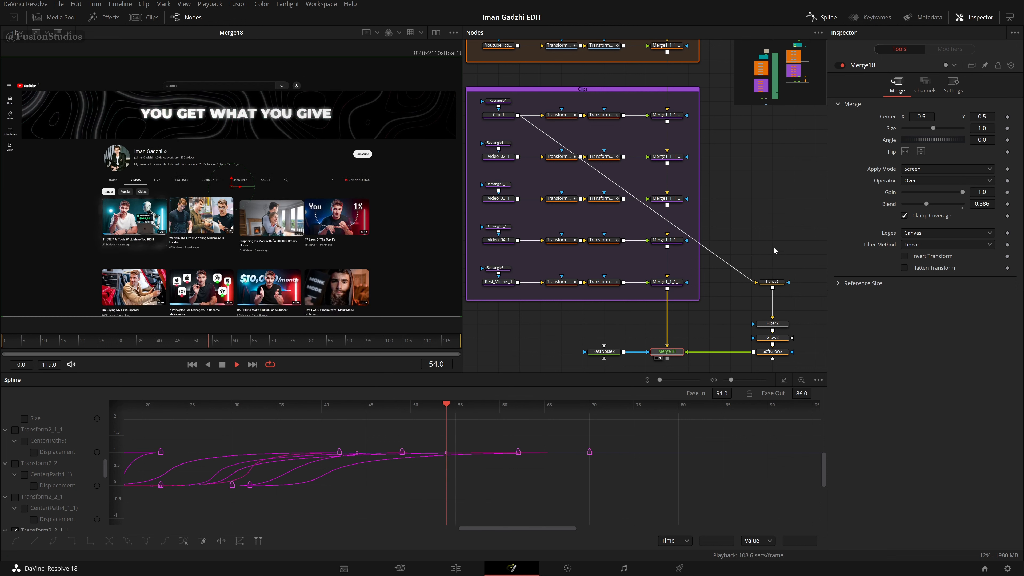
key(Home)
key(space)
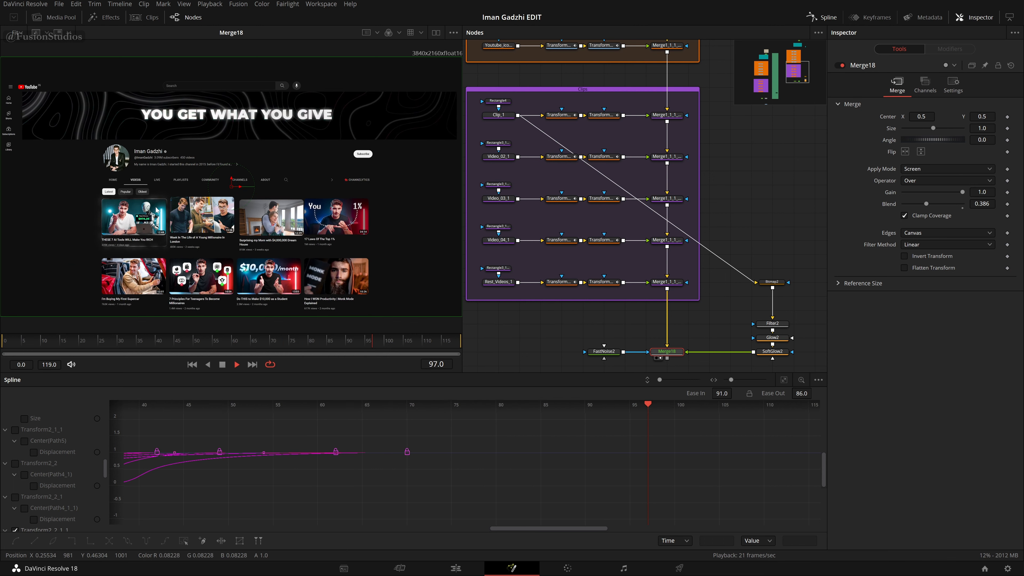
key(space)
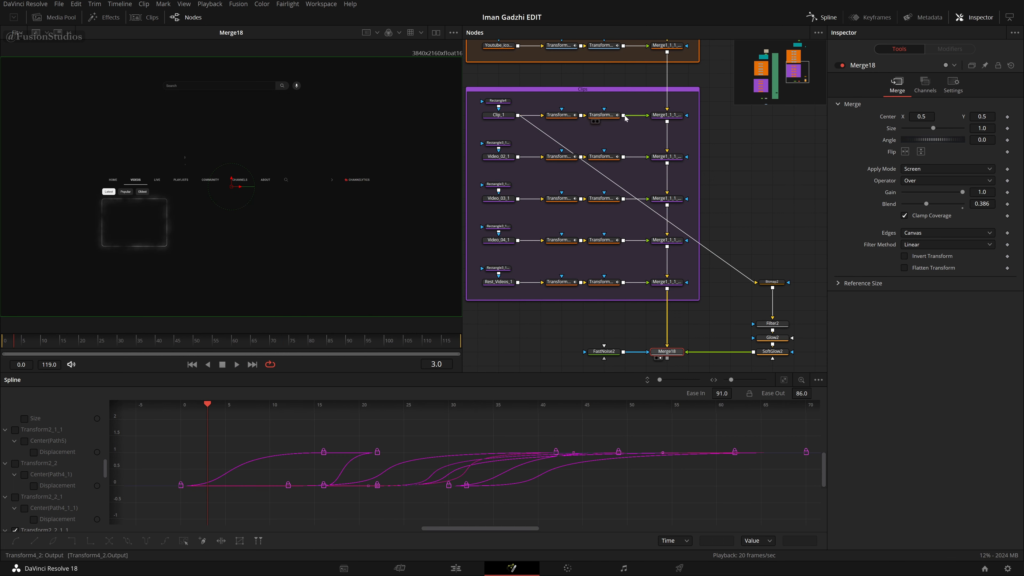
Step: Try feeding Bitmap2 from the second Transform in the Clip_1 row, play the result, and disconnect it again
drag(624, 117, 755, 282)
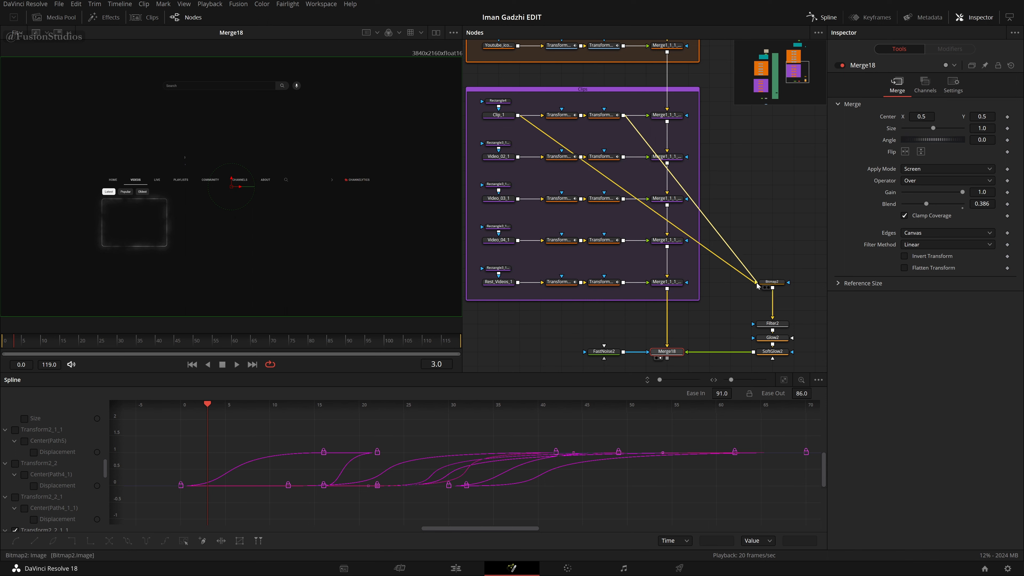
key(space)
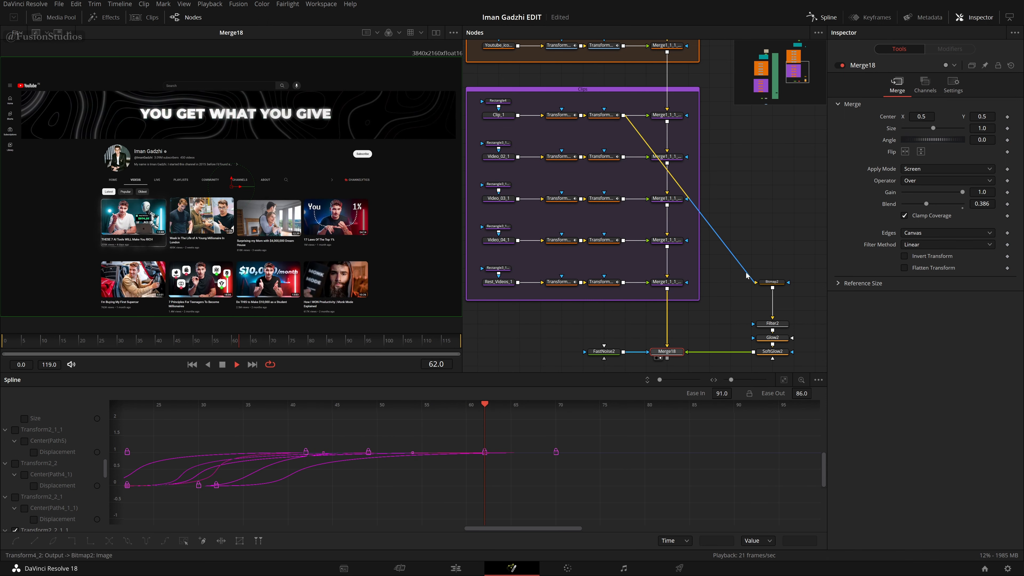
key(space)
drag(746, 268, 749, 225)
Step: Add a Merge node below the reroute point that branches from Merge16
drag(539, 250, 524, 367)
drag(776, 117, 731, 298)
drag(734, 218, 713, 203)
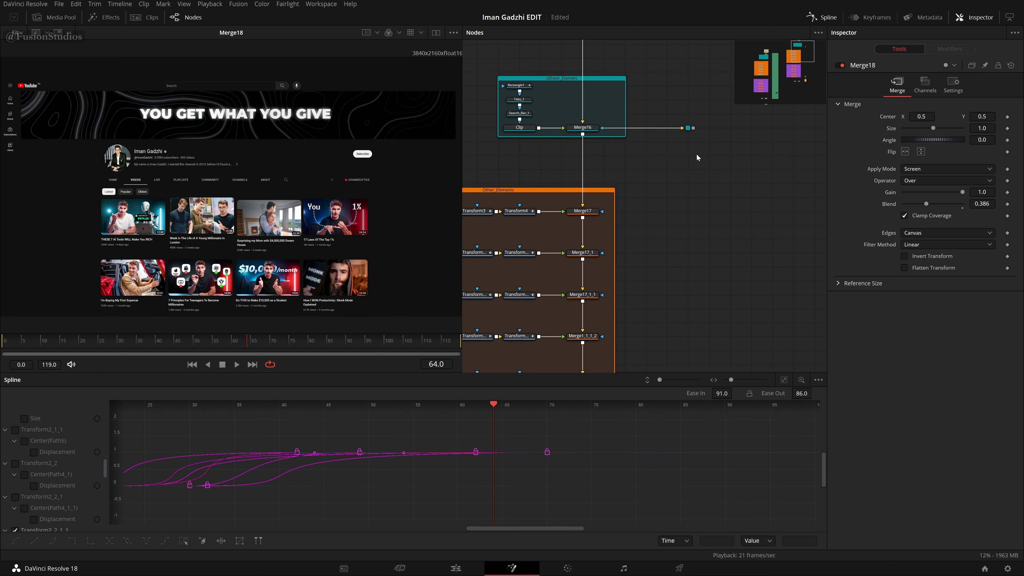
drag(695, 131, 688, 168)
key(shift+space)
text(fast)
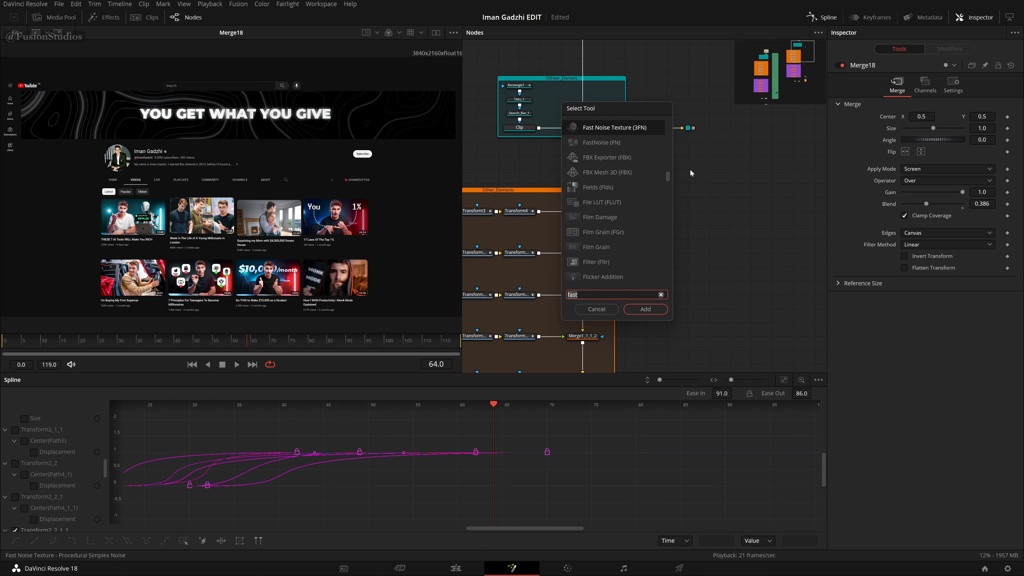
text(merge)
key(Return)
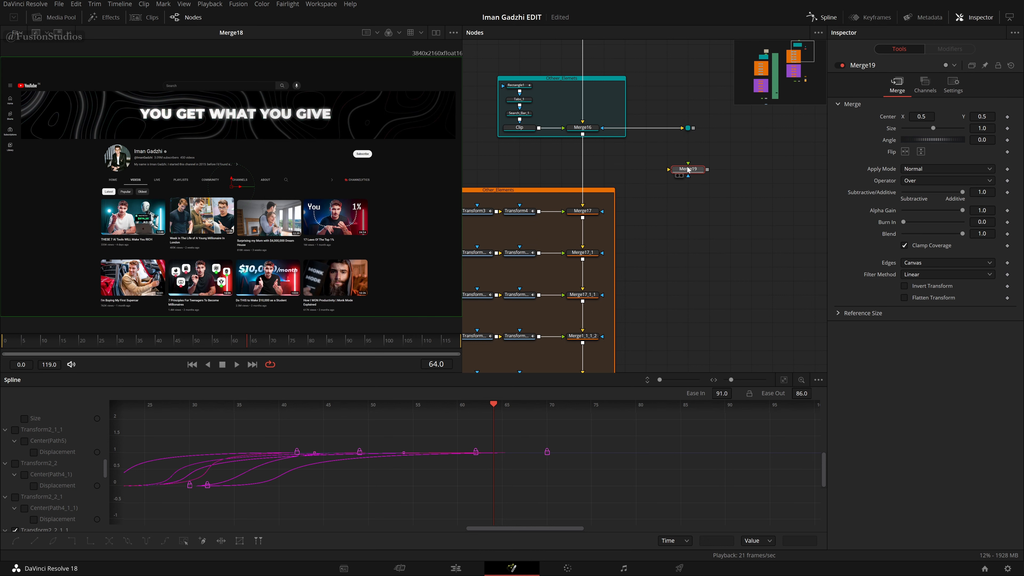
Step: Connect the reroute point to Merge19's background and Transform4's output to its foreground, with Merge19 placed near the Merge17 row
drag(693, 128, 710, 123)
drag(673, 173, 670, 228)
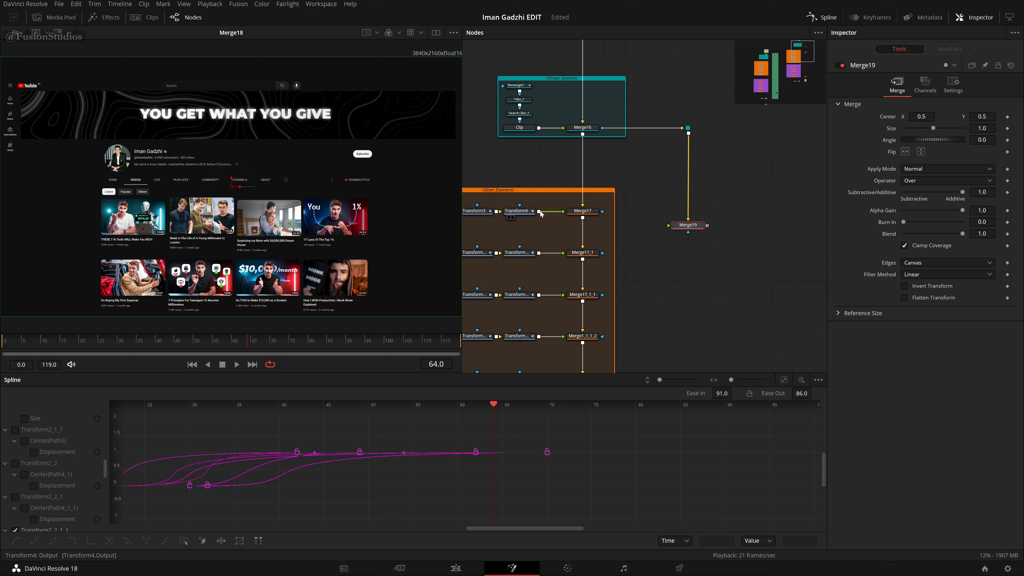
drag(539, 211, 669, 230)
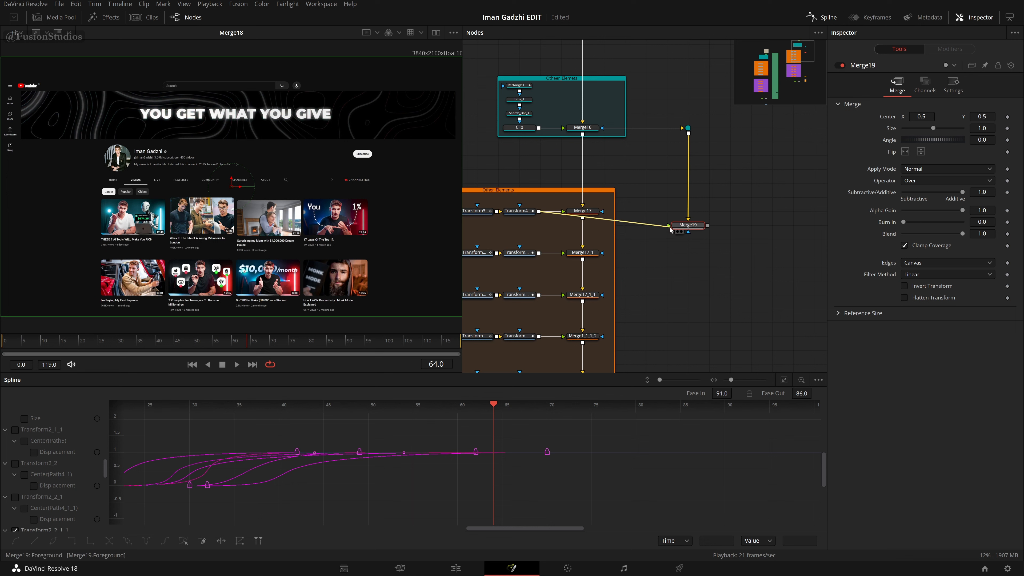
Step: Copy Merge19 and paste four duplicates in a column below it, alongside the Other_Elements group
scroll(701, 181, down, 4)
click(686, 195)
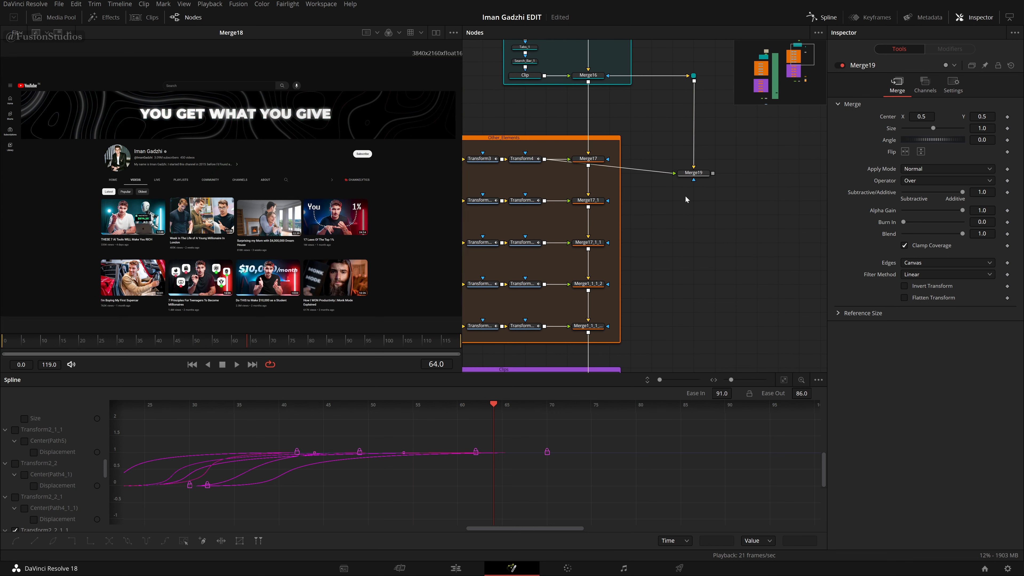
key(ctrl+v)
key(ctrl+z)
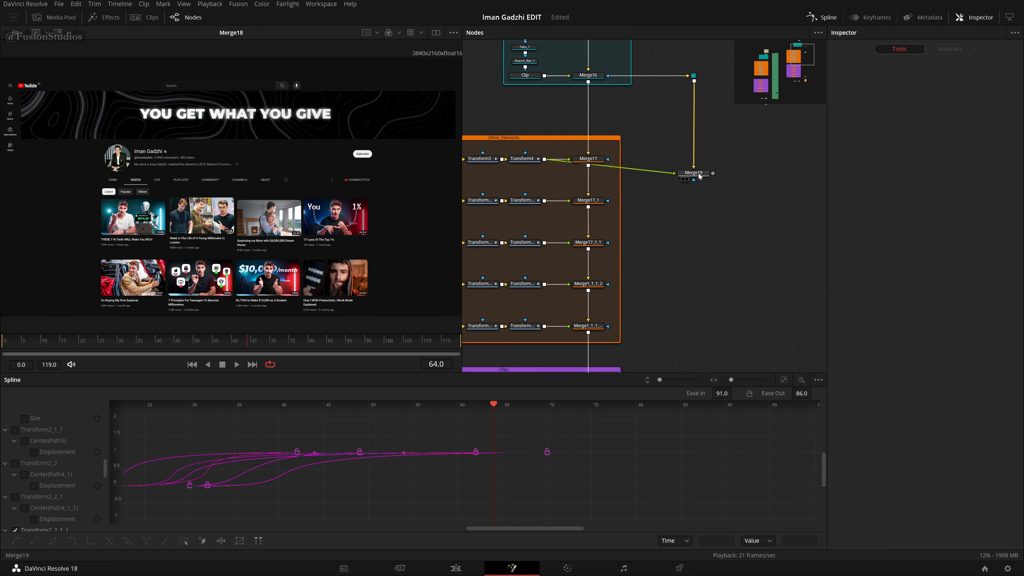
key(ctrl+c)
key(ctrl+v)
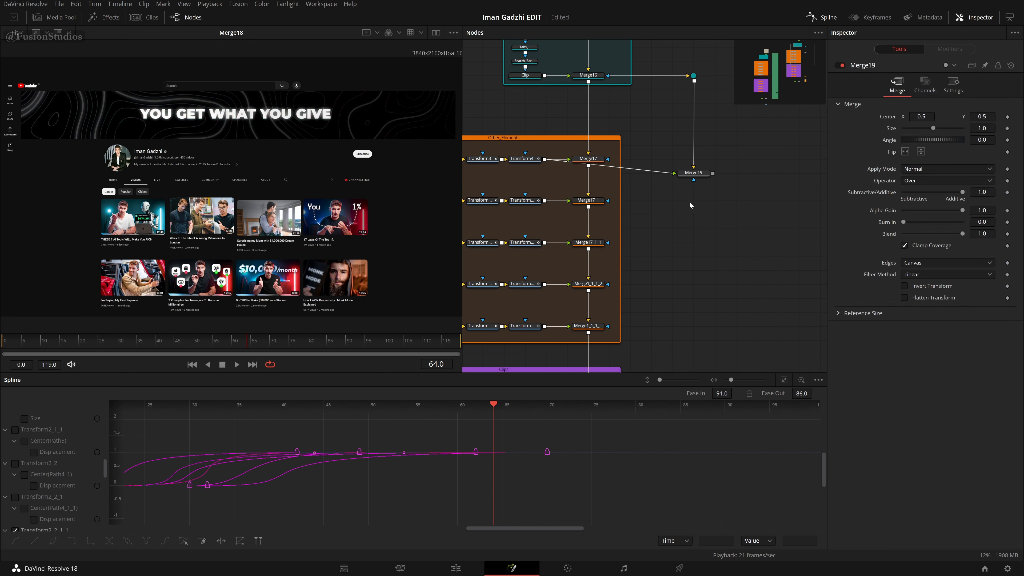
key(ctrl+v)
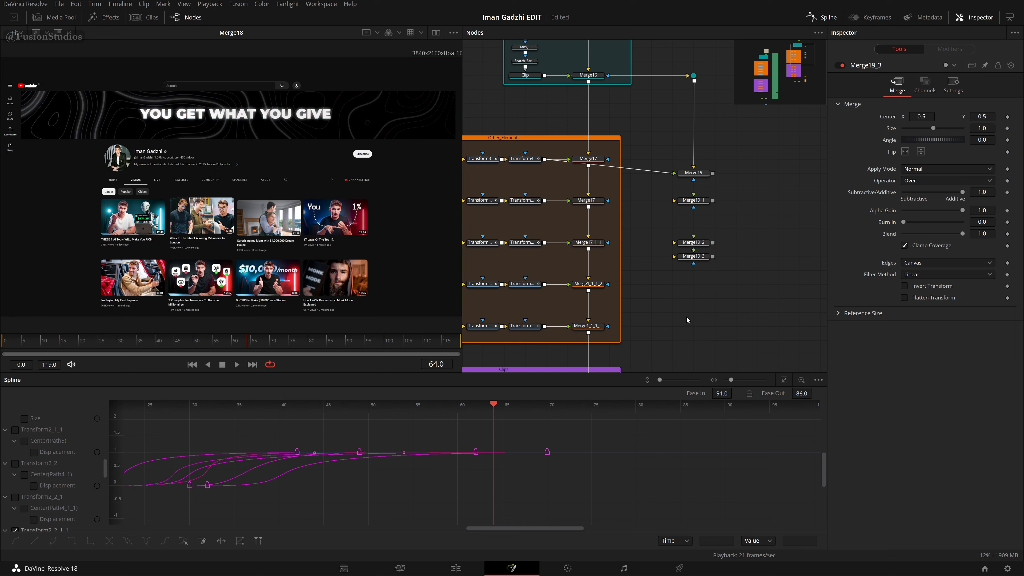
click(687, 317)
key(ctrl+v)
drag(700, 320, 698, 267)
Step: Paste five more copies of Merge19 in a column alongside the Clips group
drag(698, 174, 689, 4)
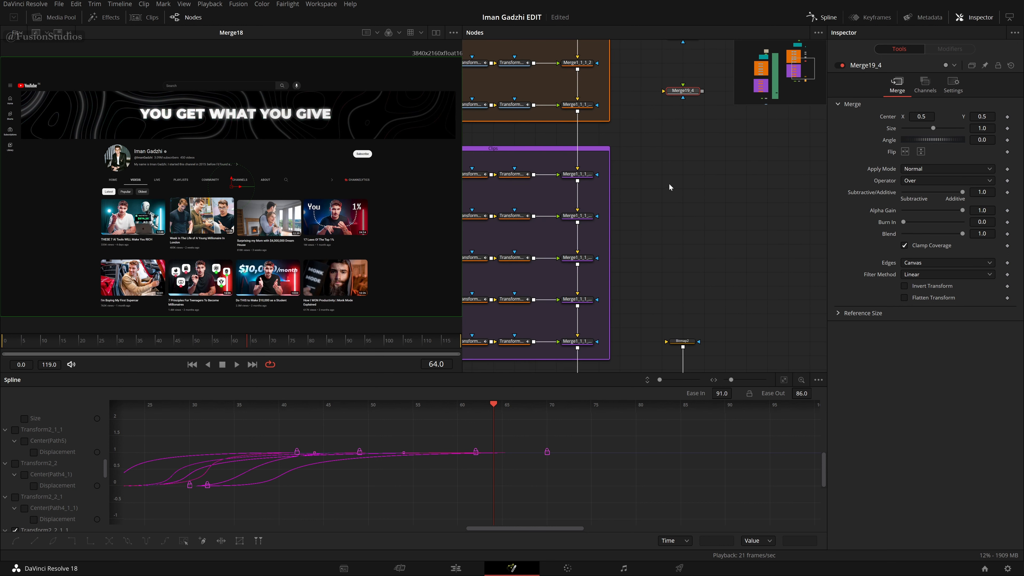
click(673, 184)
key(ctrl+v)
click(675, 226)
key(ctrl+v)
click(673, 256)
key(ctrl+v)
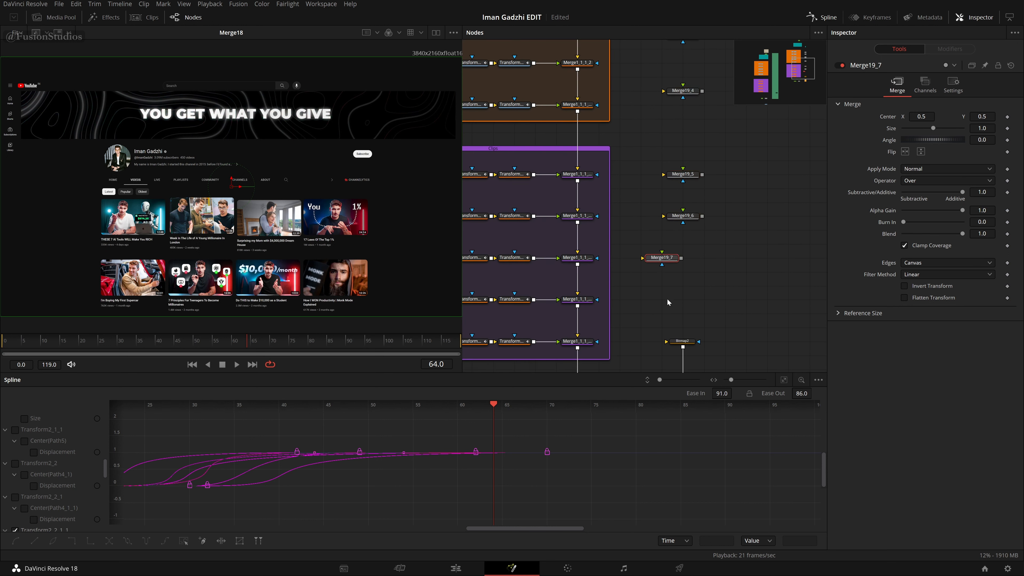
click(667, 298)
key(ctrl+v)
drag(693, 355, 685, 327)
click(681, 297)
key(ctrl+v)
scroll(714, 226, up, 8)
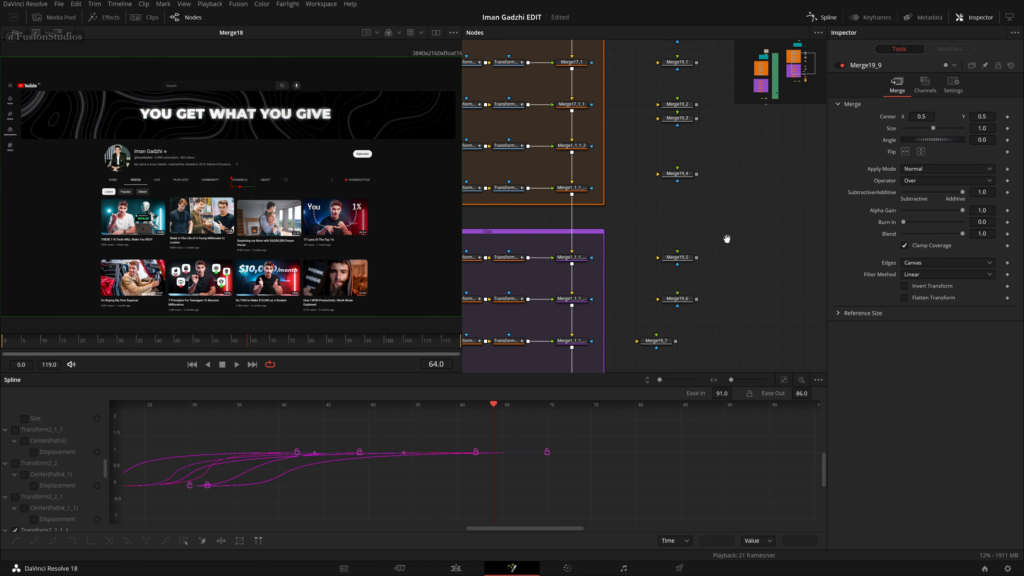
Step: Chain Merge19 through Merge19_4 in a compact stack beside the Other_Elements group, with the second row's last Transform feeding Merge19_1's foreground
drag(515, 168, 665, 278)
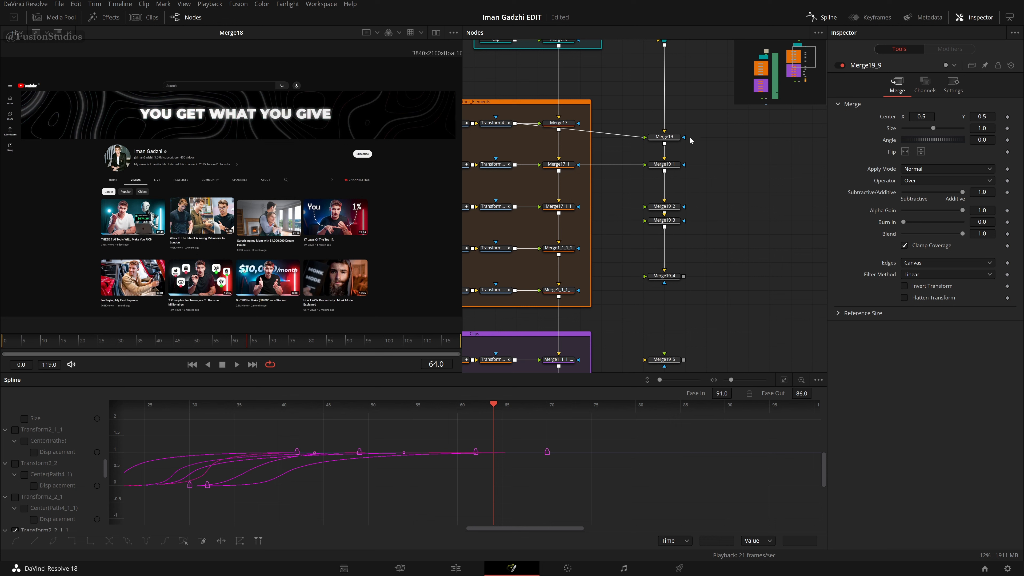
click(673, 137)
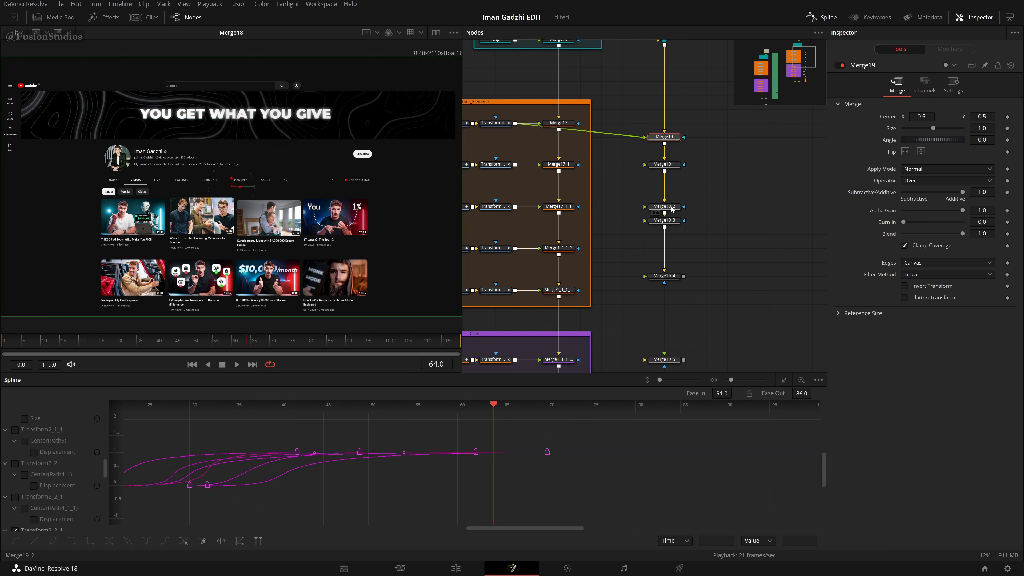
mouse_move(667, 206)
mouse_down()
mouse_move(668, 192)
mouse_move(669, 208)
mouse_up()
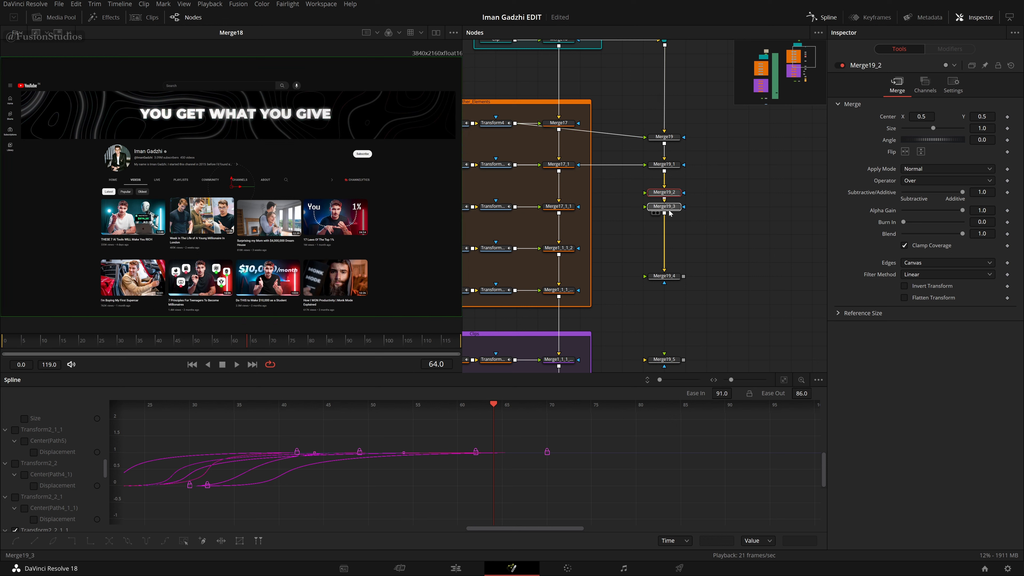
drag(671, 165, 671, 179)
drag(673, 138, 673, 167)
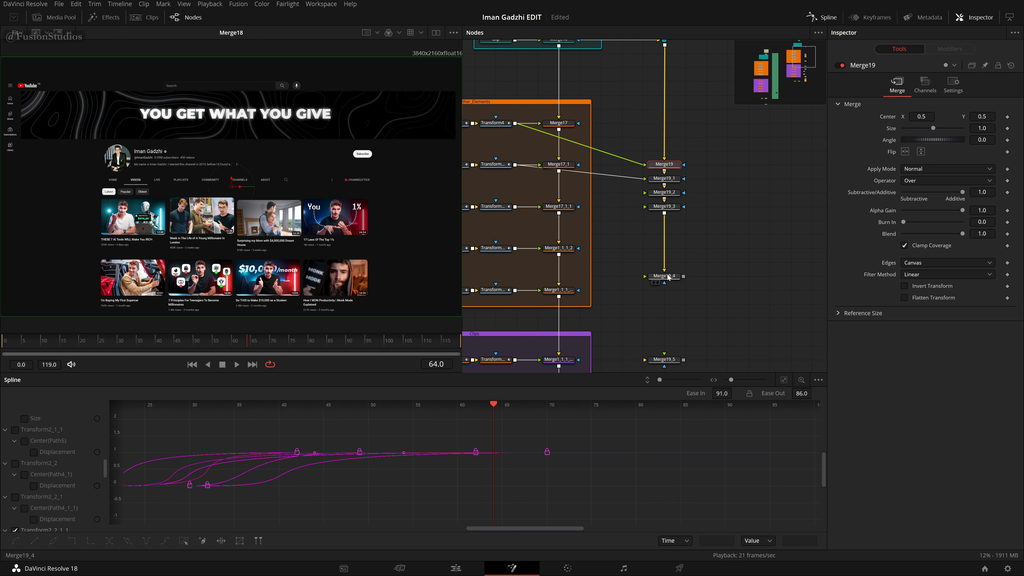
drag(668, 277, 668, 234)
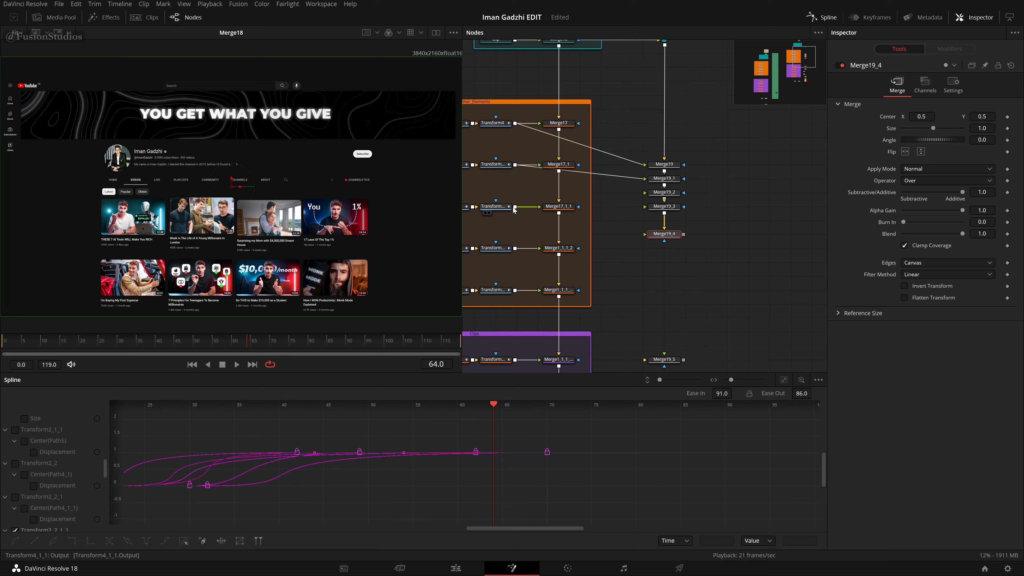
Step: Connect the last Transforms of the third, fourth and fifth Other_Elements rows to the foregrounds of Merge19_2, Merge19_3 and Merge19_4
drag(514, 209, 644, 195)
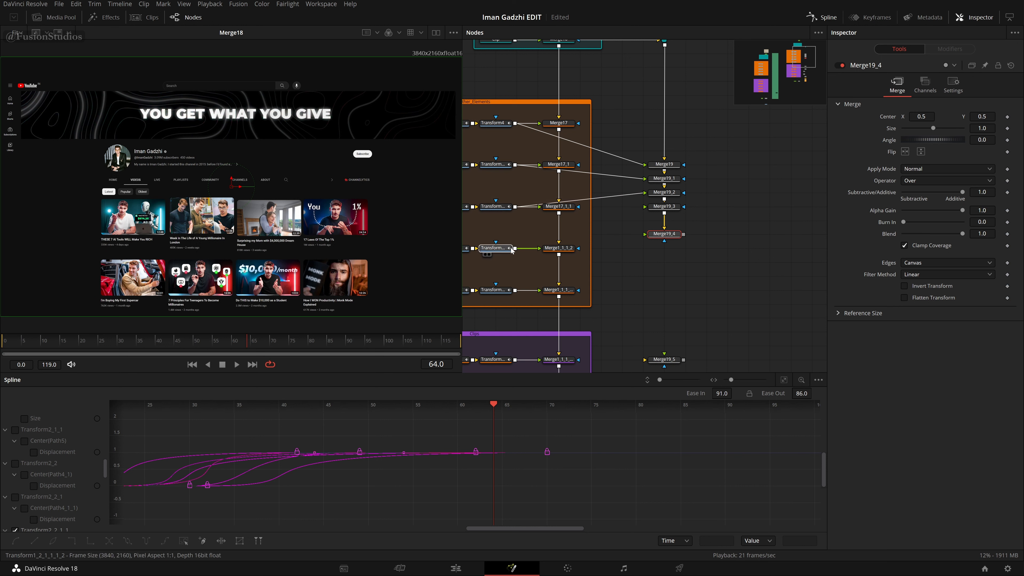
drag(515, 248, 646, 209)
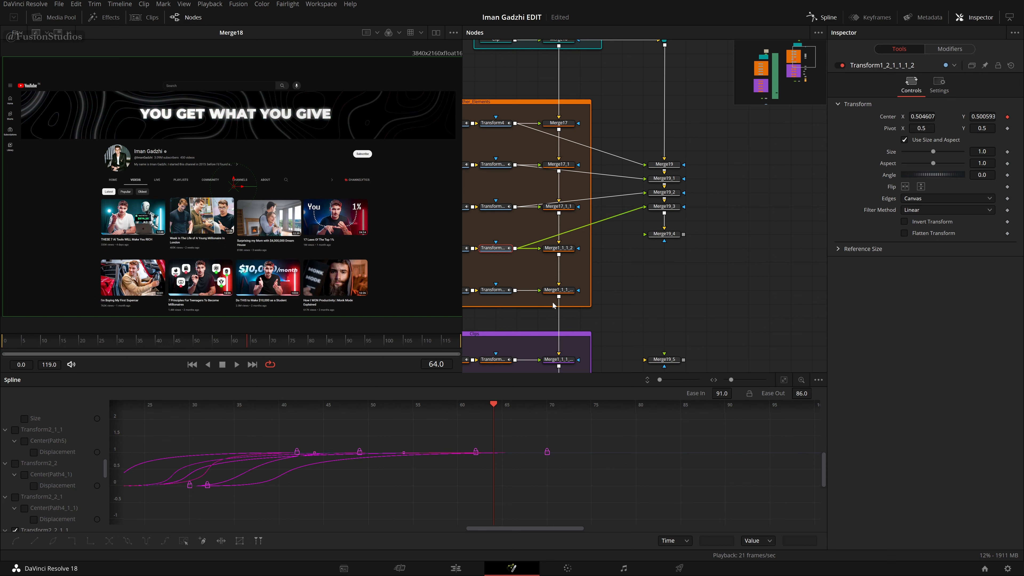
drag(515, 290, 664, 220)
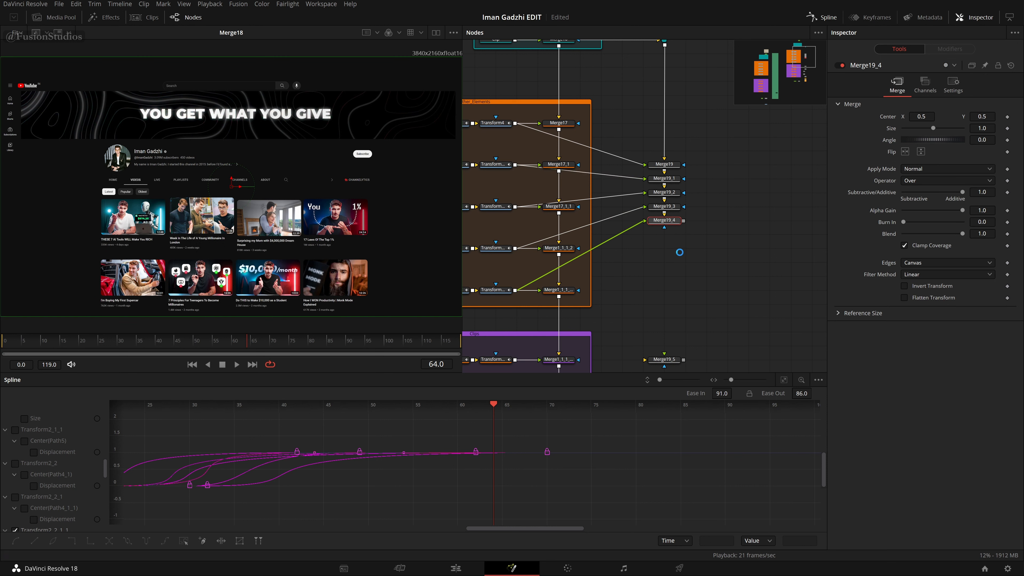
Step: Continue the chain from Merge19_4 through Merge19_5 and Merge19_6, feeding their foregrounds from the last Transforms of the first two Clips rows
mouse_move(684, 221)
mouse_down()
mouse_move(720, 382)
mouse_move(653, 206)
mouse_move(669, 212)
mouse_up()
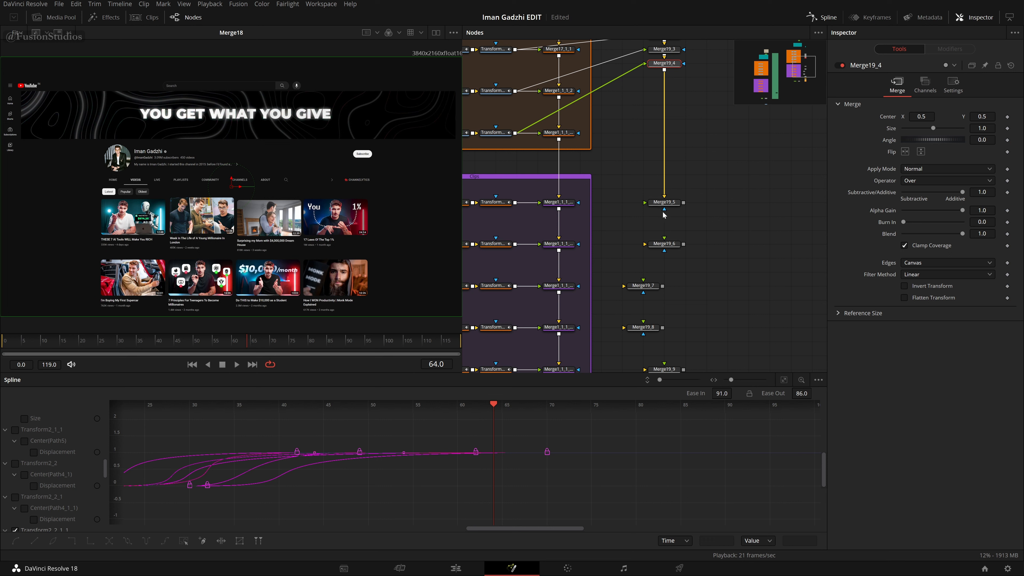
drag(515, 202, 645, 203)
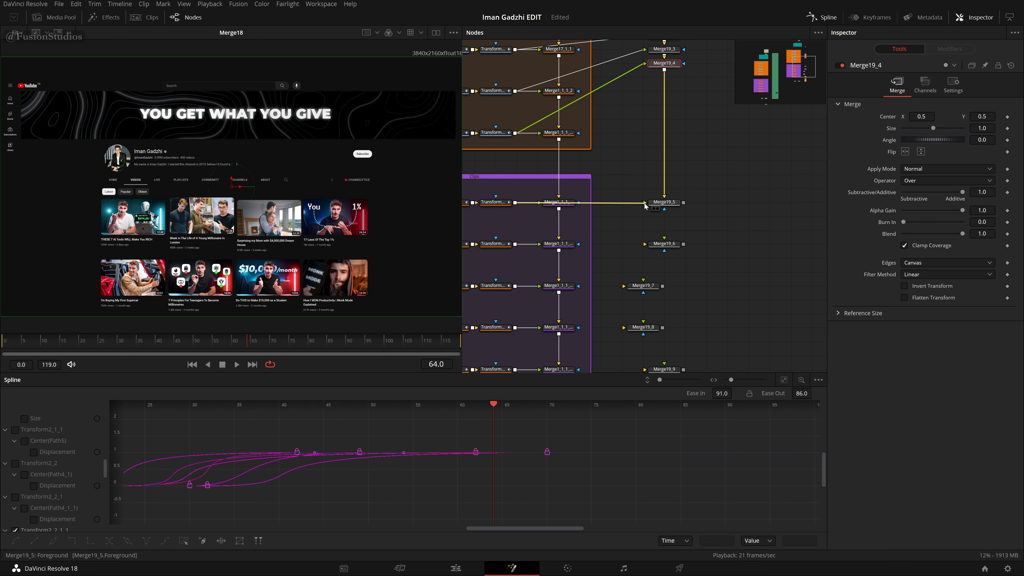
drag(515, 243, 665, 272)
drag(664, 202, 665, 244)
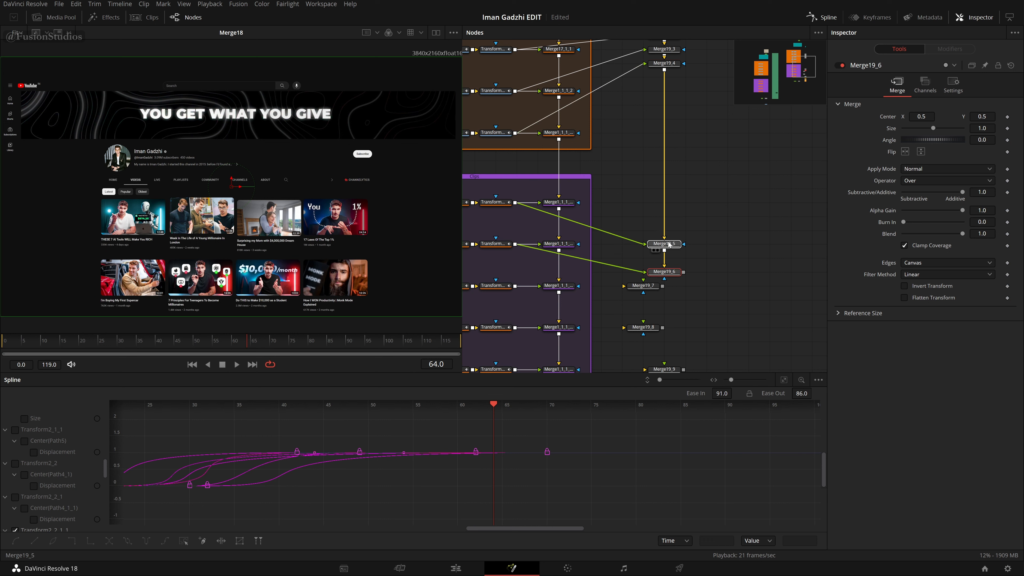
Step: Stack Merge19_5 through Merge19_9 closely in one column beside the Clips group, with their backgrounds chained in sequence
drag(656, 288, 676, 288)
drag(675, 245, 676, 258)
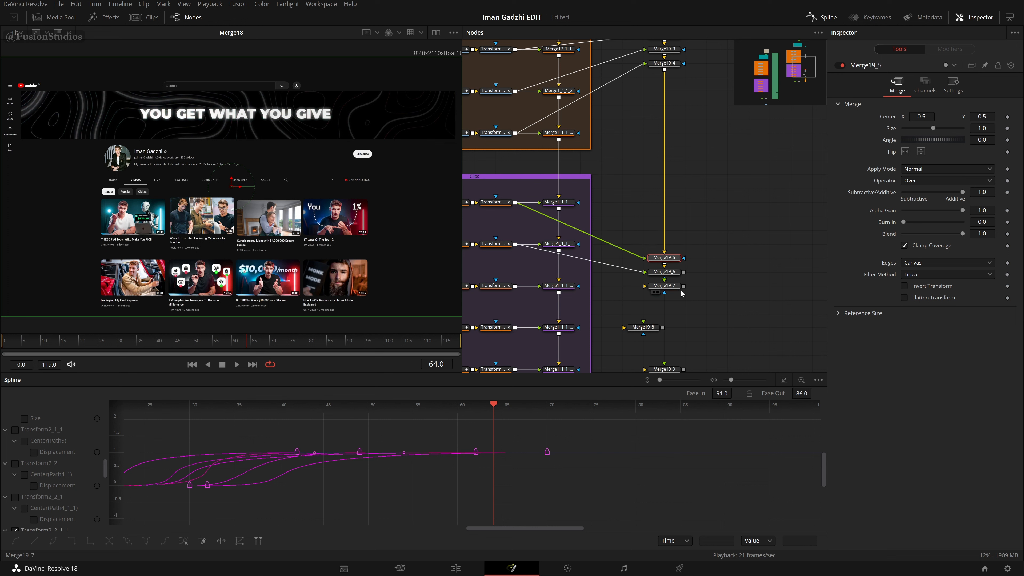
drag(695, 293, 700, 230)
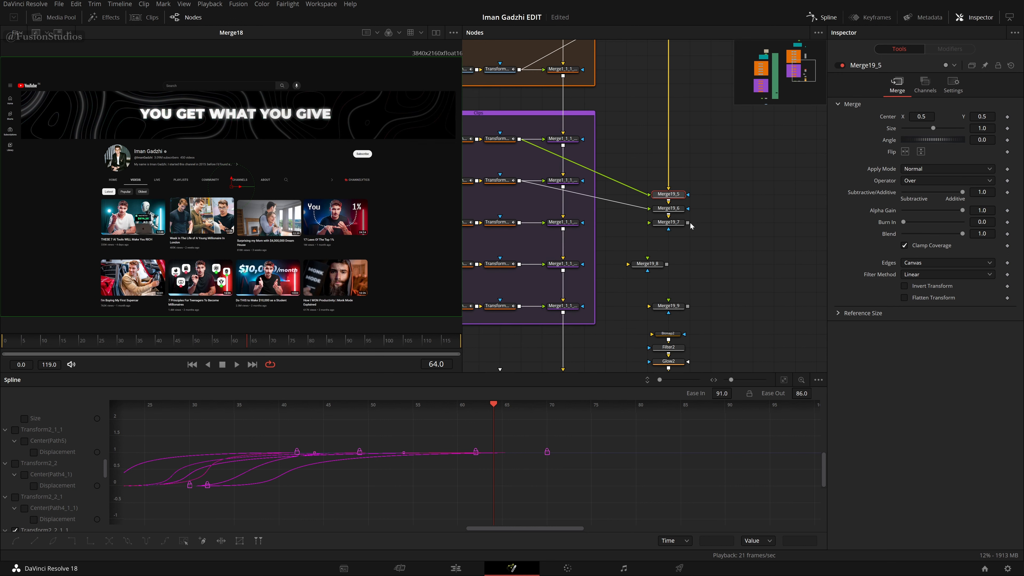
mouse_move(656, 266)
mouse_down()
mouse_move(678, 239)
mouse_move(682, 296)
mouse_move(669, 305)
mouse_move(671, 258)
mouse_up()
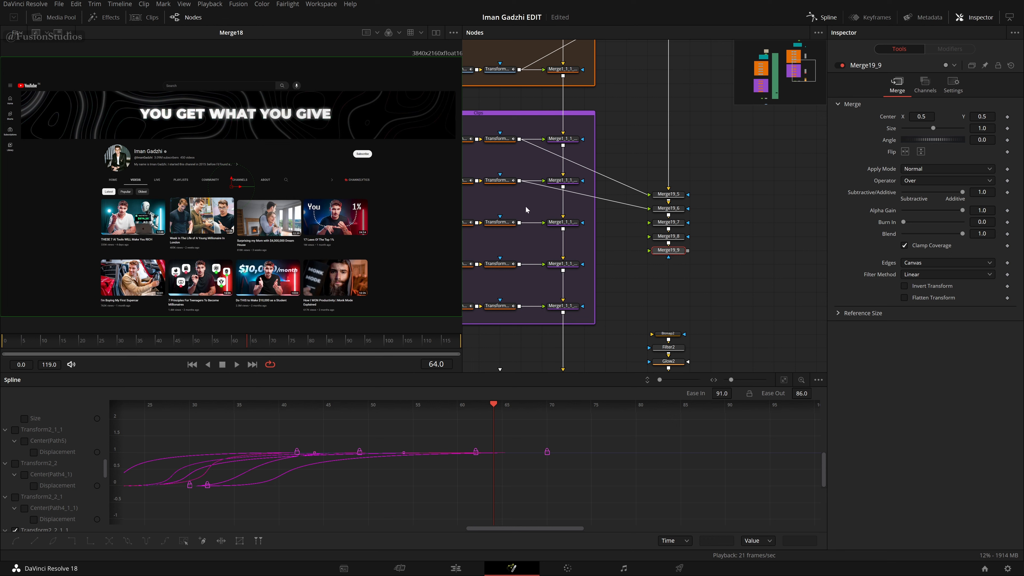
Step: Connect the last three Clips rows' Transforms to the foregrounds of Merge19_7, Merge19_8 and Merge19_9, and feed Merge19_9 into the bitmap node above Filter2
drag(519, 222, 650, 222)
drag(519, 264, 649, 237)
drag(519, 306, 554, 283)
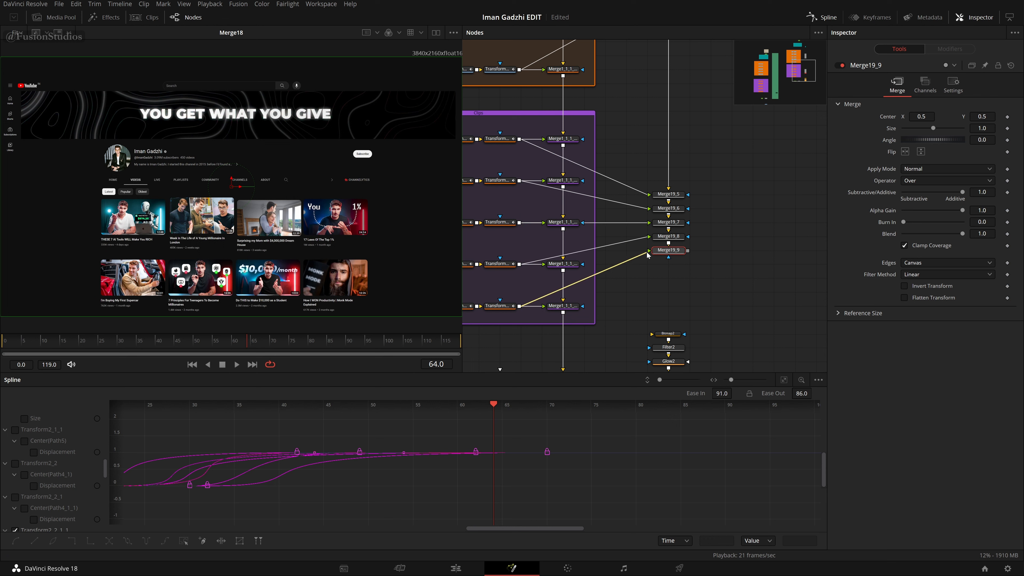
drag(647, 254, 712, 225)
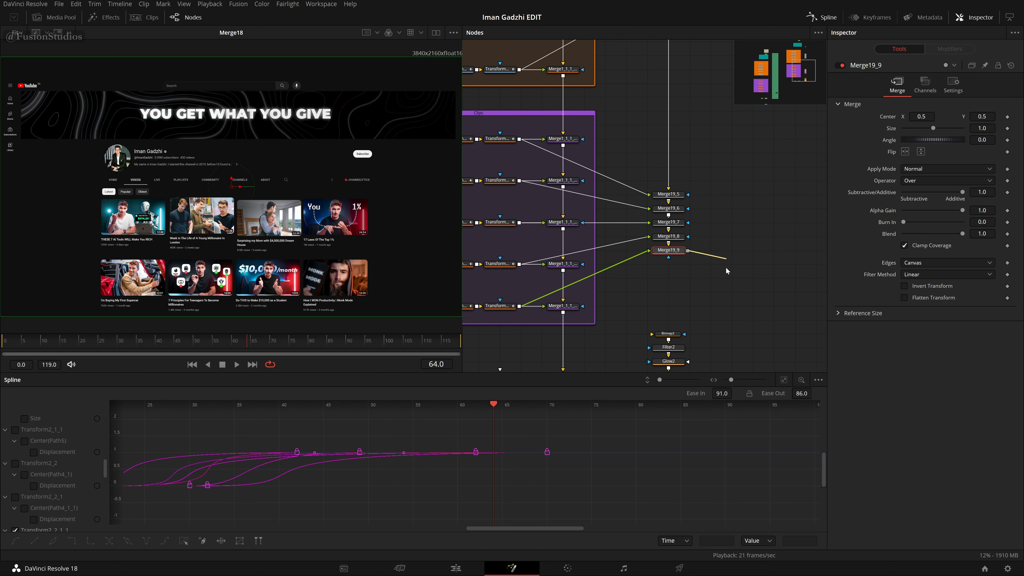
drag(727, 271, 669, 334)
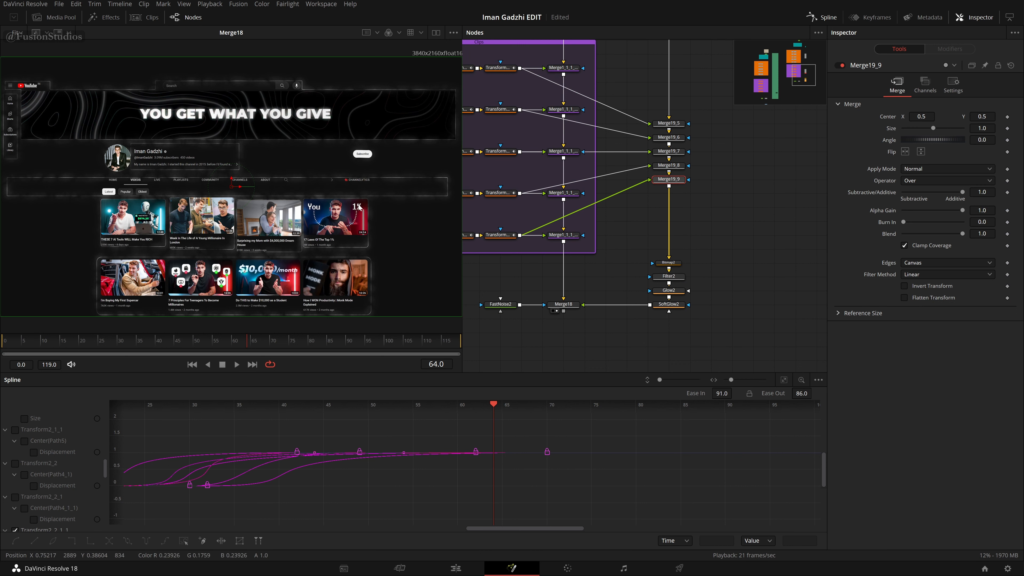
Step: Set the Rest_Videos_1 rectangle mask's width to 0.581306 and height to 0.20625, checking its outline in the viewer
drag(471, 264, 593, 217)
click(523, 173)
scroll(395, 285, up, 5)
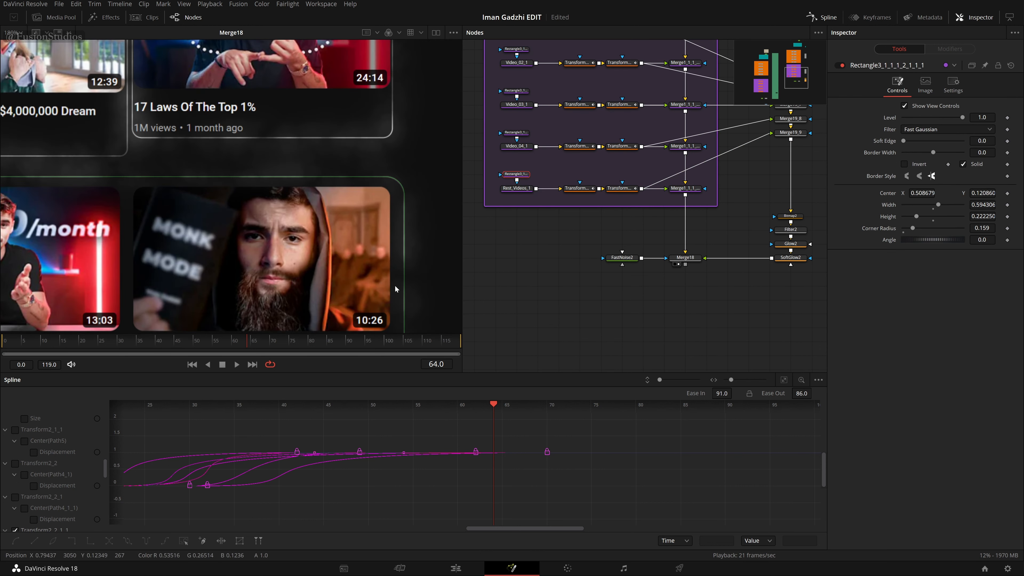
scroll(394, 242, down, 2)
scroll(395, 217, up, 2)
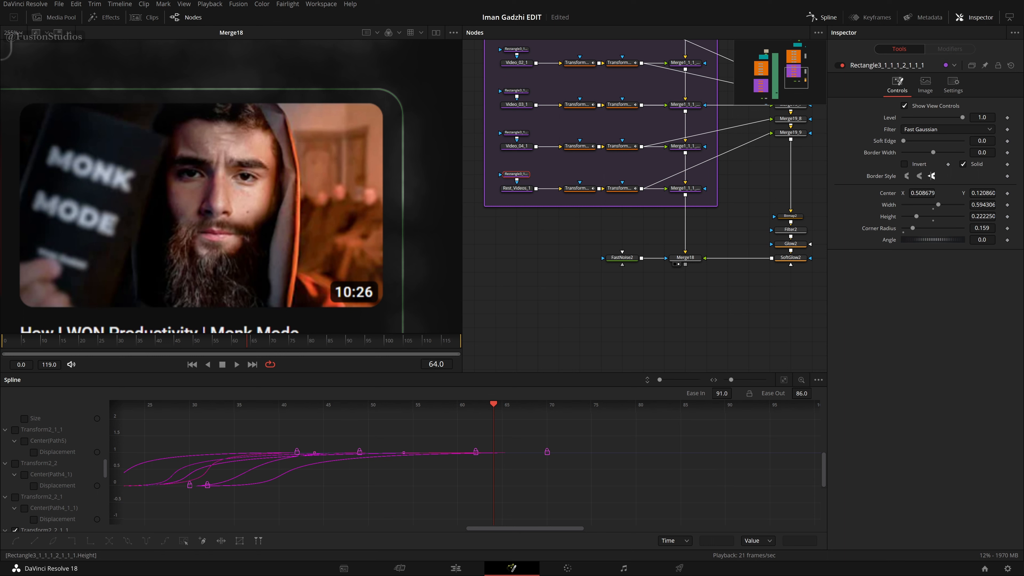
drag(982, 205, 976, 216)
scroll(321, 226, down, 4)
drag(317, 259, 449, 276)
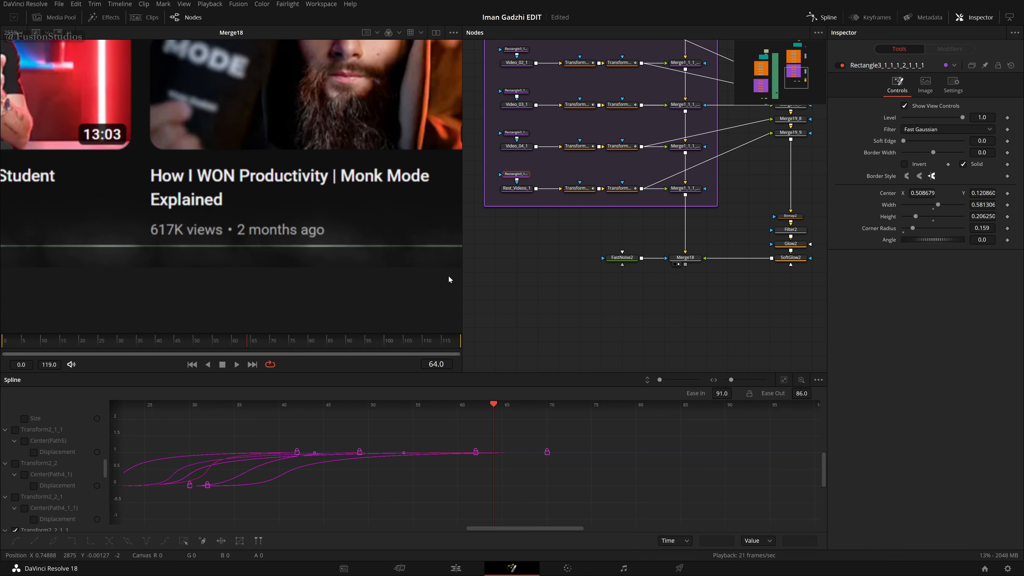
drag(108, 247, 394, 270)
scroll(341, 149, up, 4)
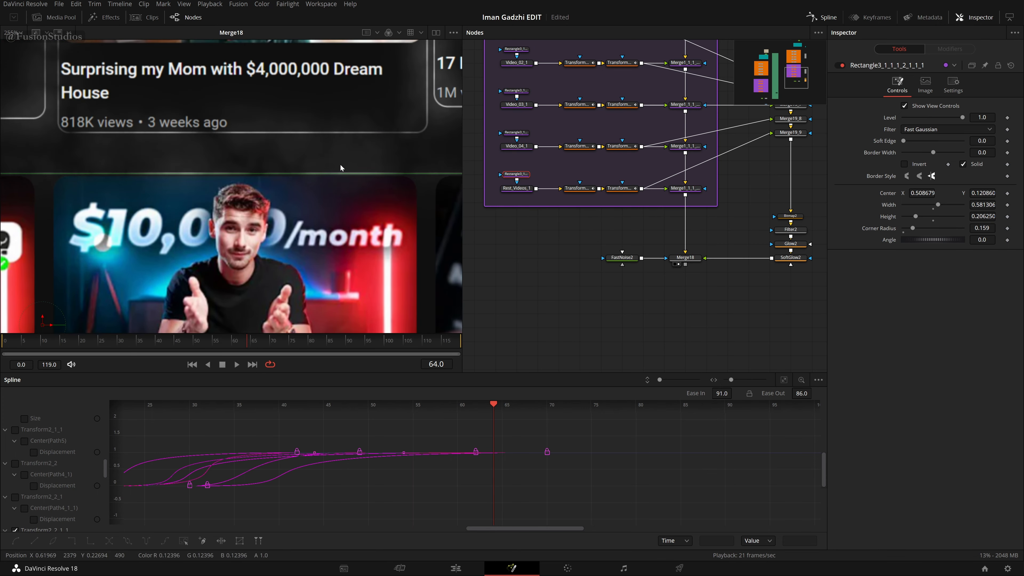
key(ctrl+f)
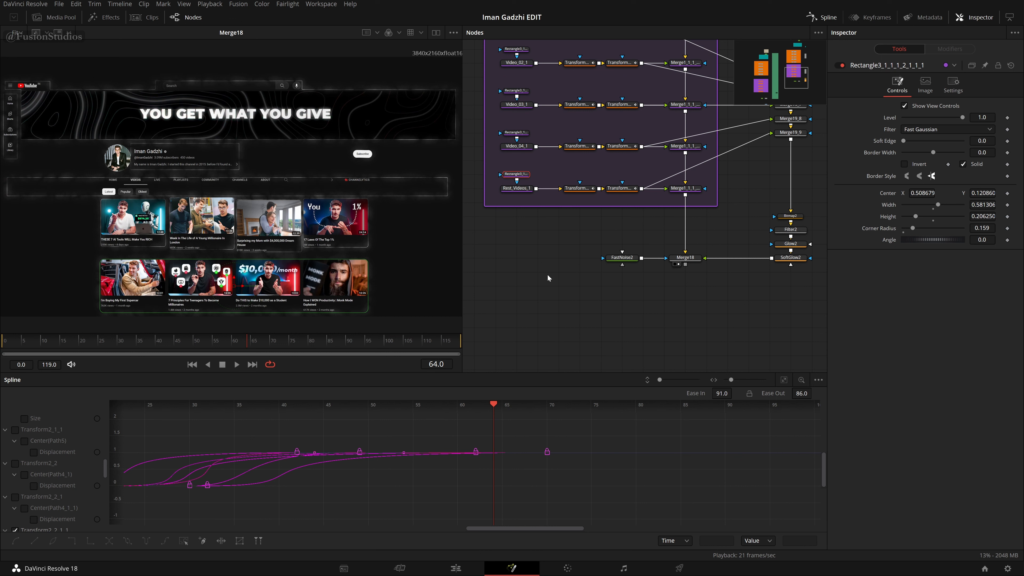
Step: Set the Blend of Merge18 to 0.748 to adjust the glowing outline's strength
drag(655, 298, 632, 301)
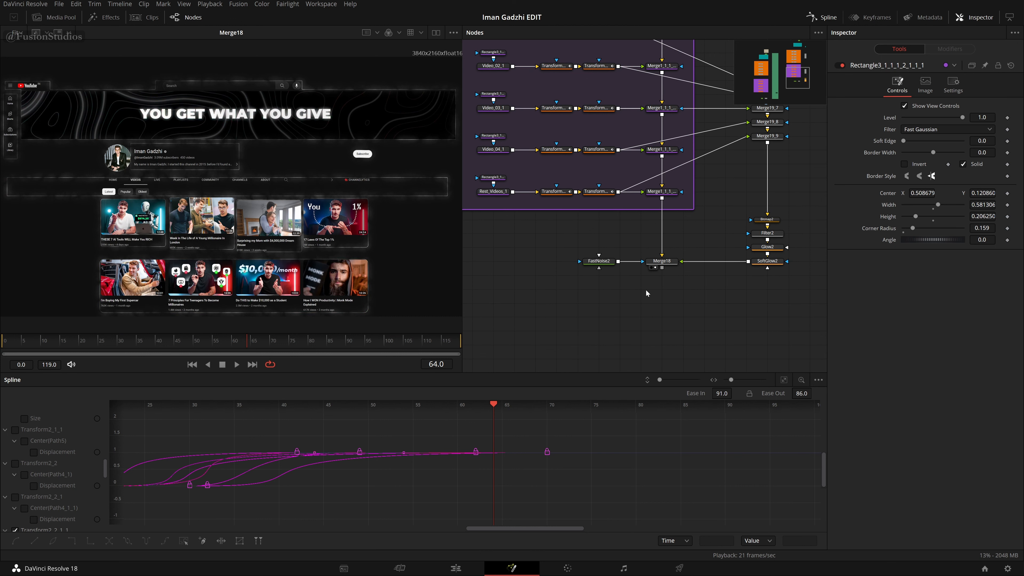
click(659, 260)
drag(942, 204, 948, 204)
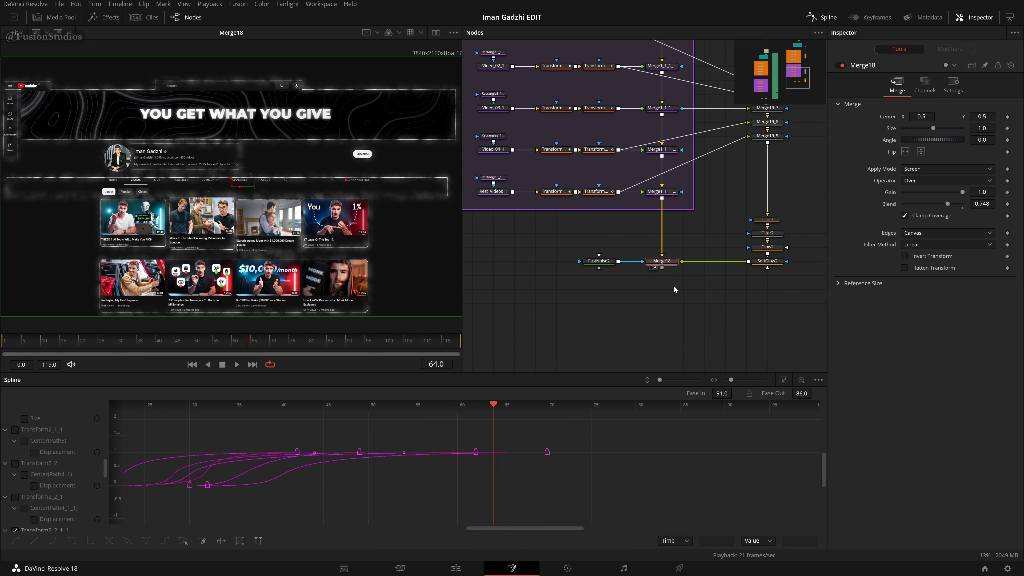
Step: Try adding a Media Out node below Merge18 as its output, and remove it again
key(shift+space)
text(merge)
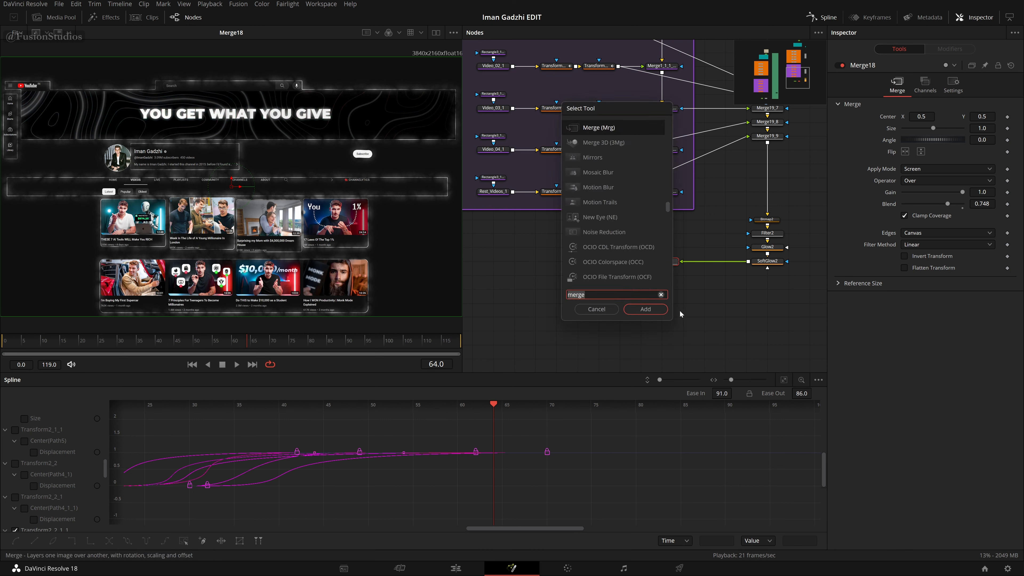
key(BackSpace)
key(BackSpace)
key(BackSpace)
key(BackSpace)
key(BackSpace)
text(mide)
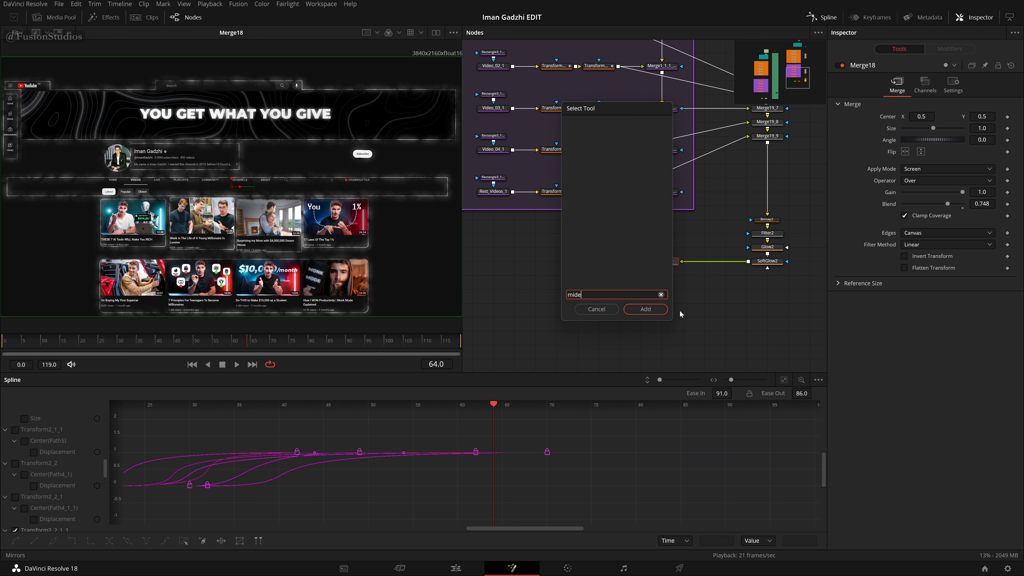
key(BackSpace)
key(BackSpace)
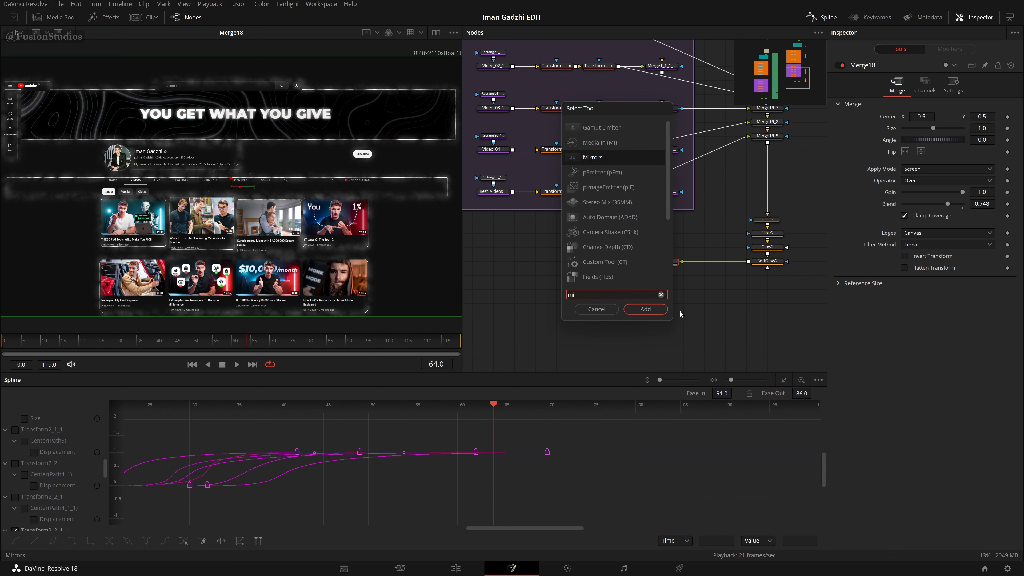
text(dia)
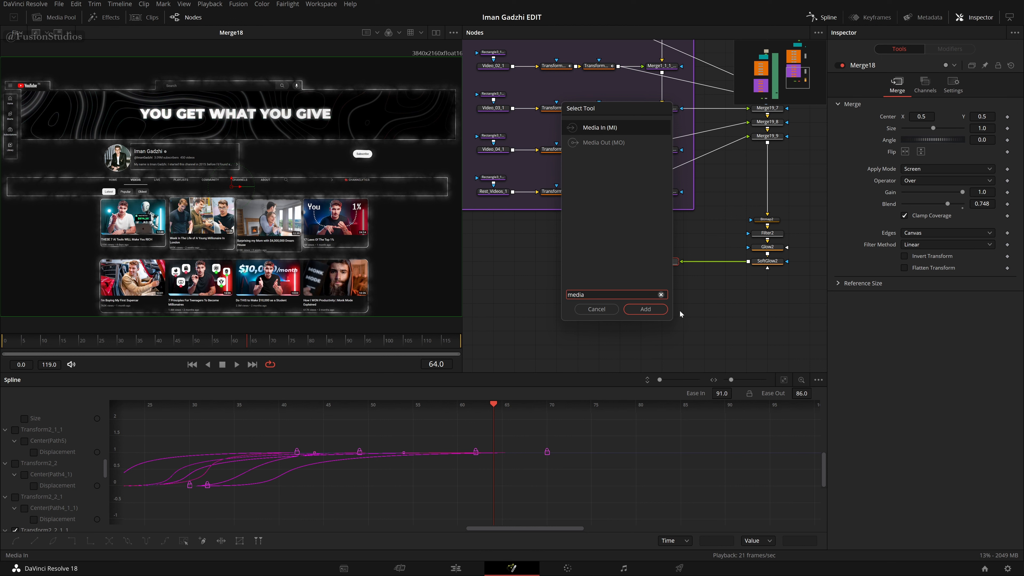
key(Down)
key(Return)
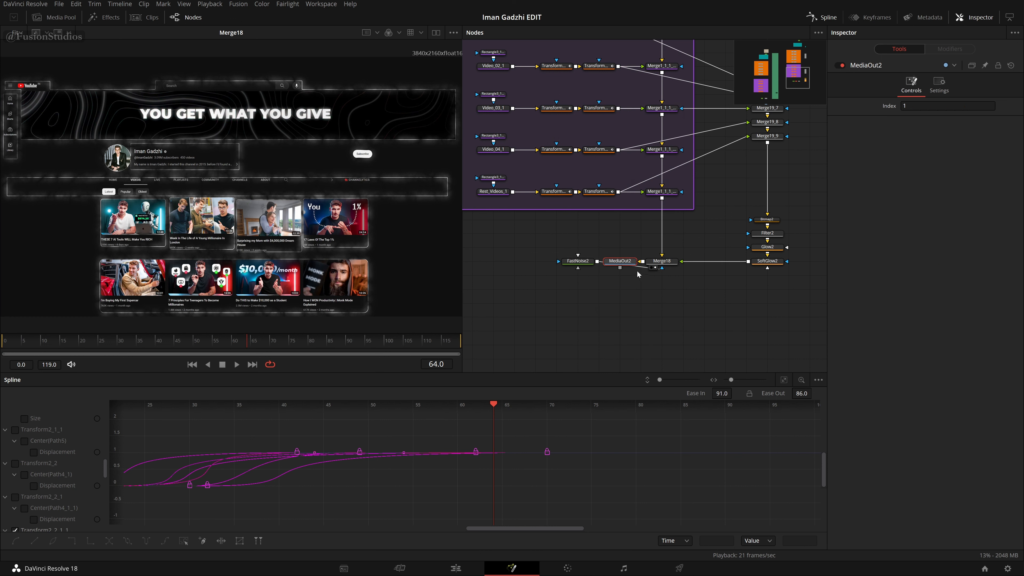
drag(637, 271, 640, 309)
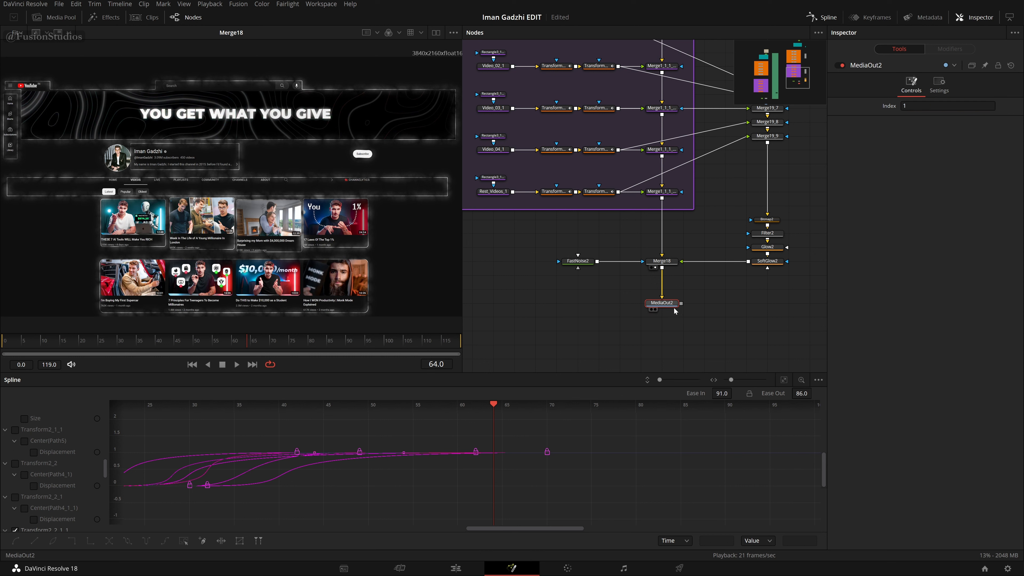
key(ctrl+s)
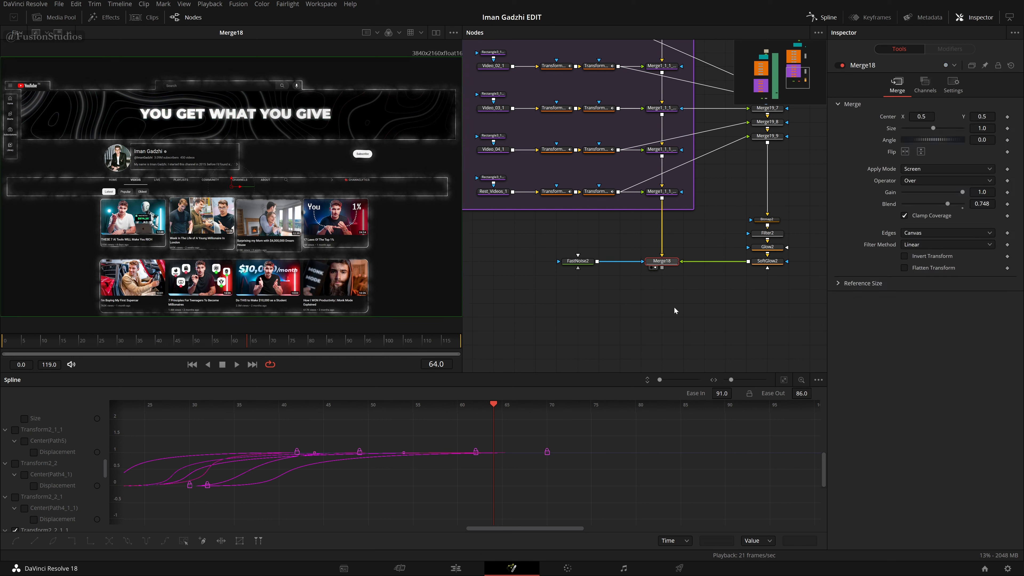
Step: Examine the MediaOut1 node at the end of the first node tree and return to the end of the second tree
drag(665, 302, 750, 152)
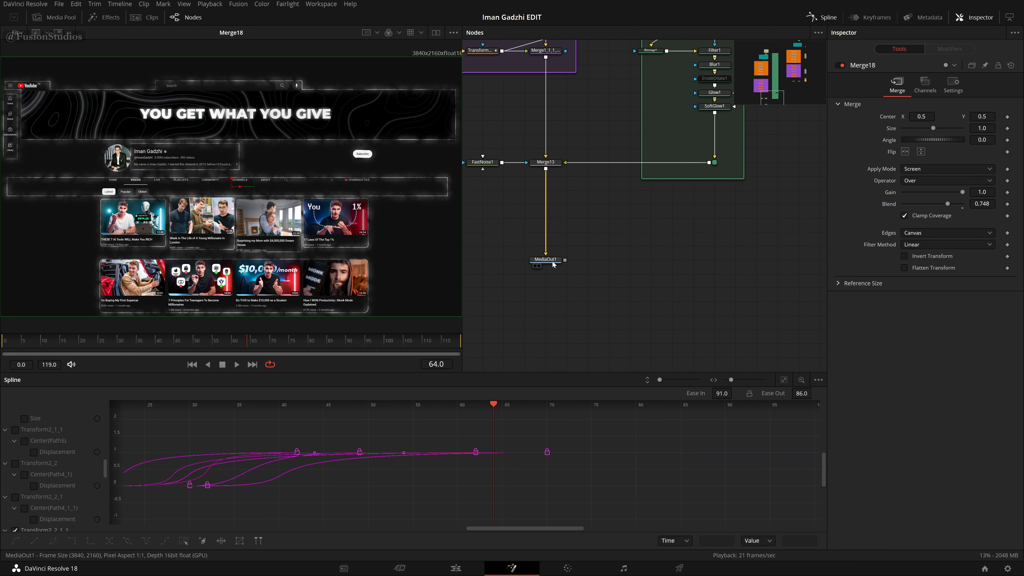
click(558, 262)
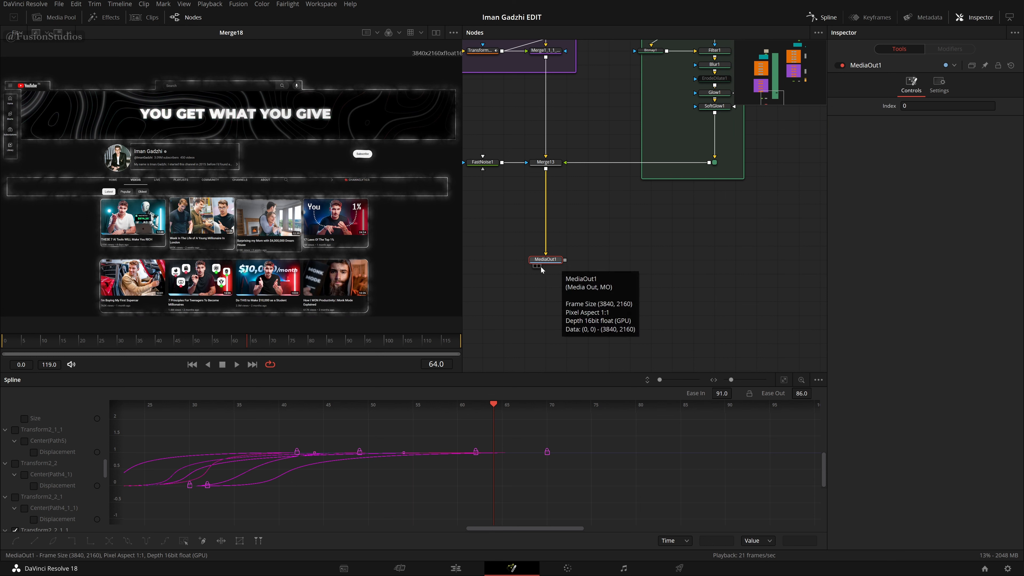
scroll(745, 264, down, 2)
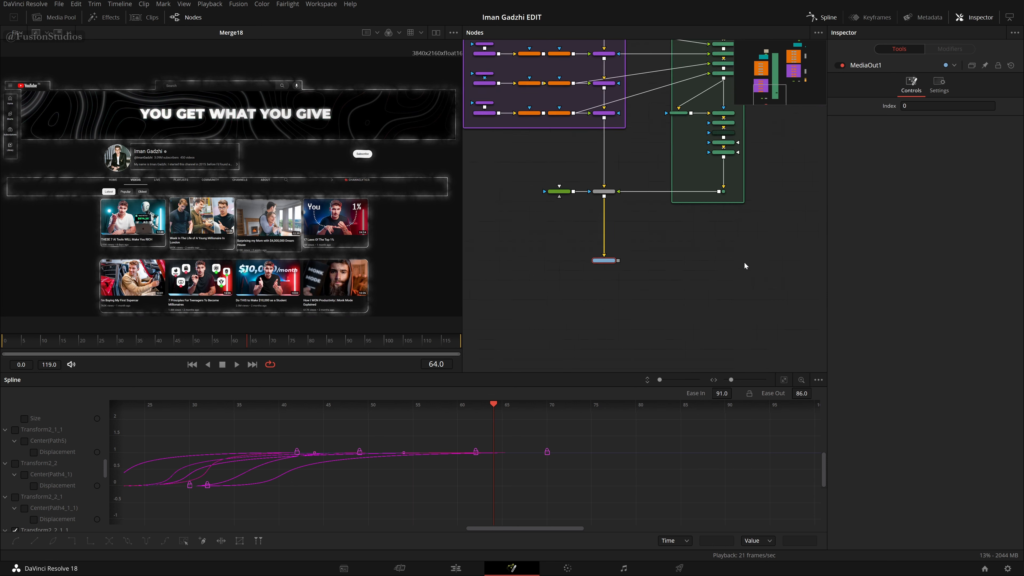
scroll(744, 264, up, 2)
drag(744, 265, 563, 320)
drag(709, 196, 516, 337)
drag(793, 163, 652, 334)
scroll(681, 243, down, 3)
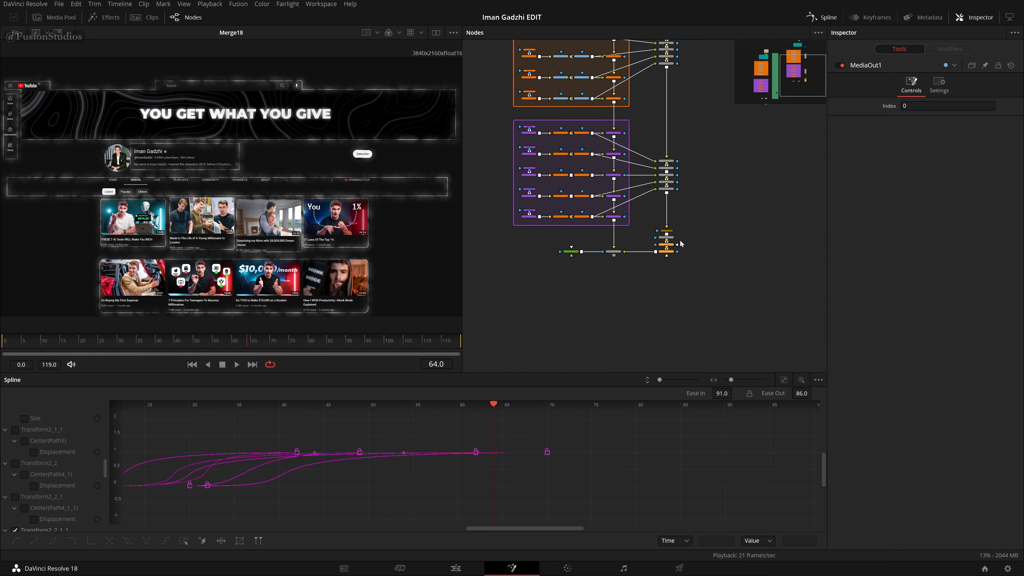
Step: Add an Underlay behind the second tree's glow column, enclosing PipeRouter2, the Merge19 nodes, Bitmap2, Filter2, Glow2 and SoftGlow2
drag(722, 236, 701, 290)
scroll(702, 290, up, 1)
drag(723, 352, 640, 47)
key(shift+space)
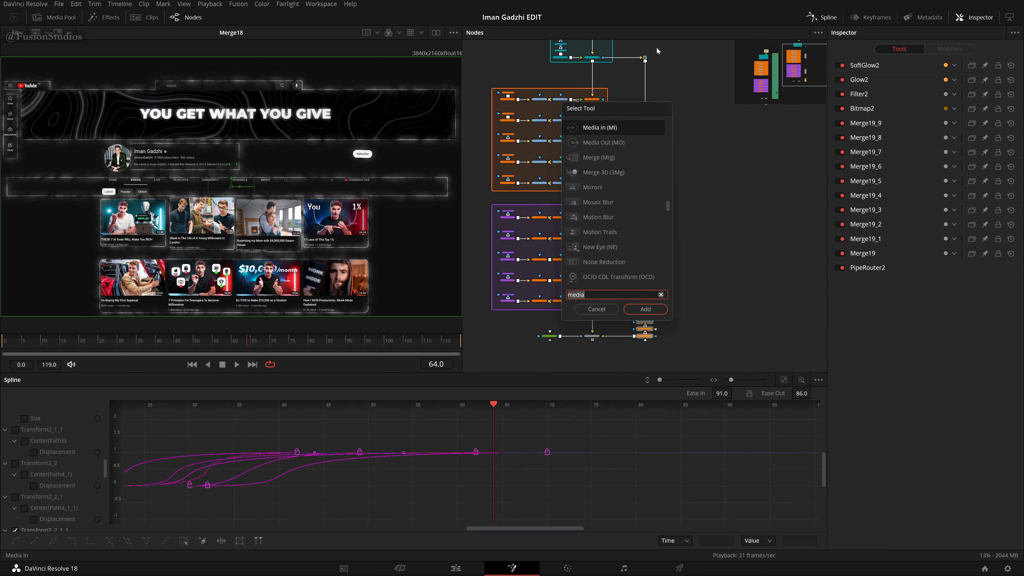
text(underlay)
key(Return)
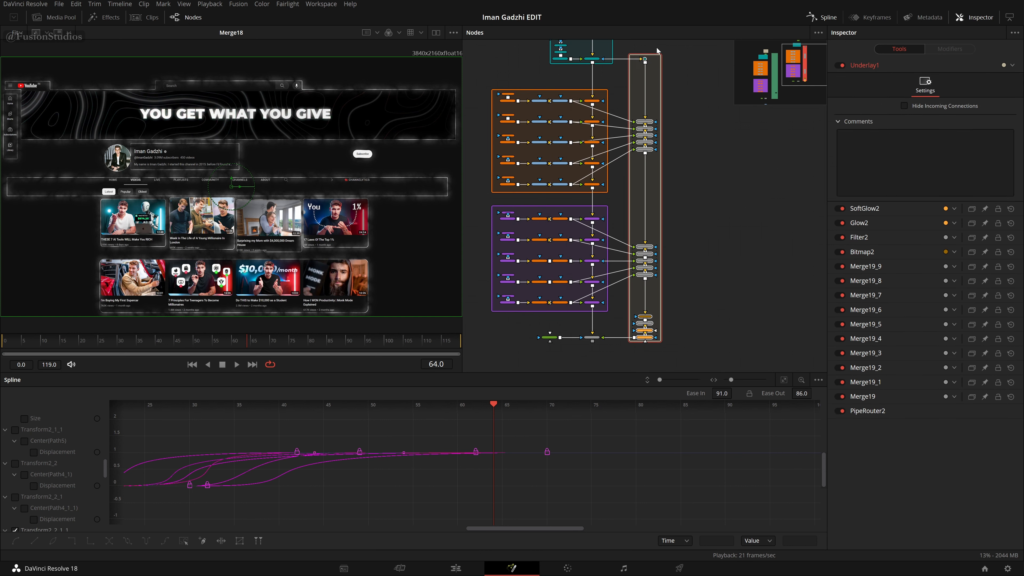
Step: Rename the glow column's underlay as GlowGlowy and save the project
key(F2)
key(BackSpace)
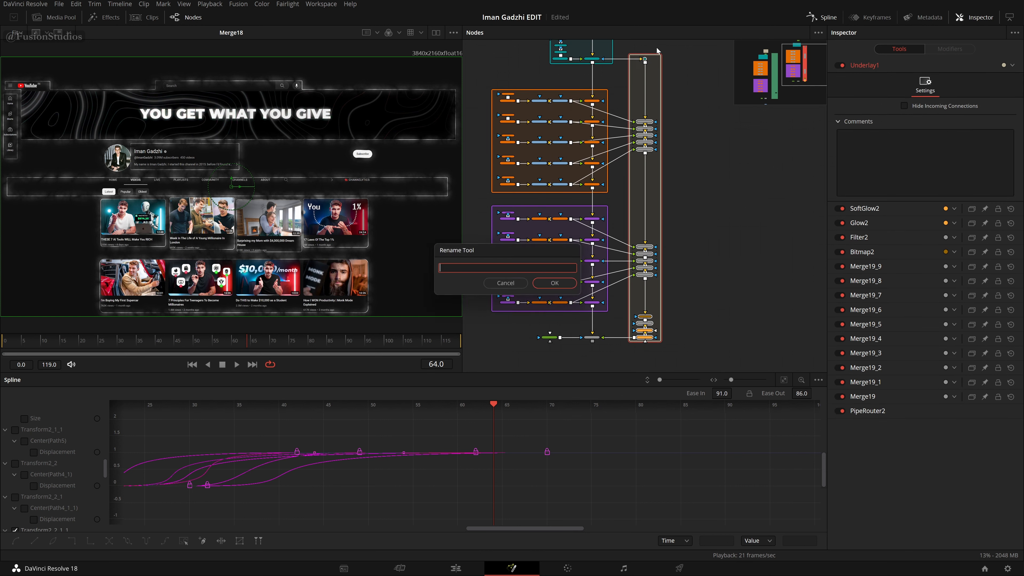
text(Glow Glowy)
key(Return)
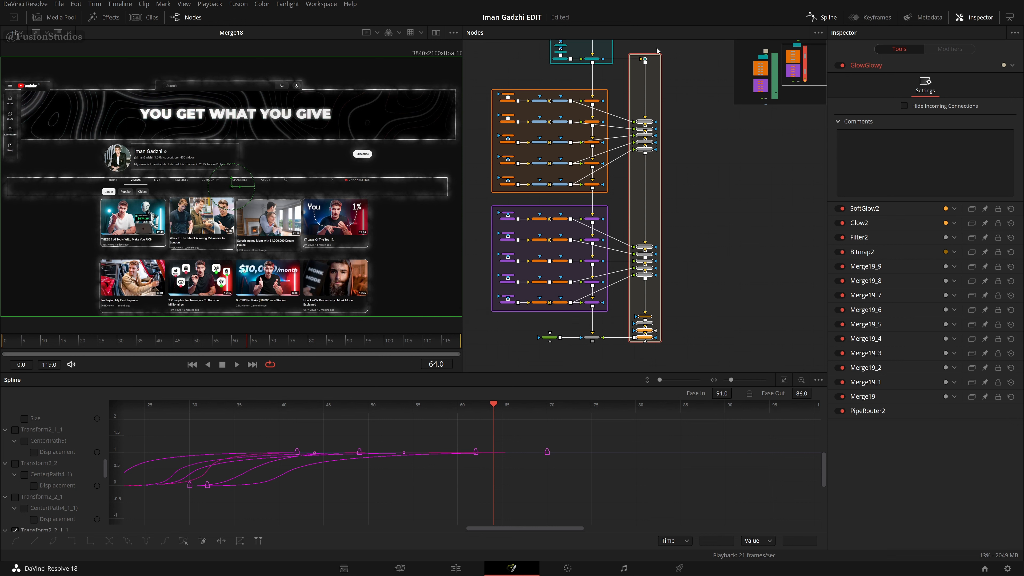
key(ctrl+s)
Step: Colour the GlowGlowy underlay and the nodes inside it yellow-green
scroll(698, 114, up, 3)
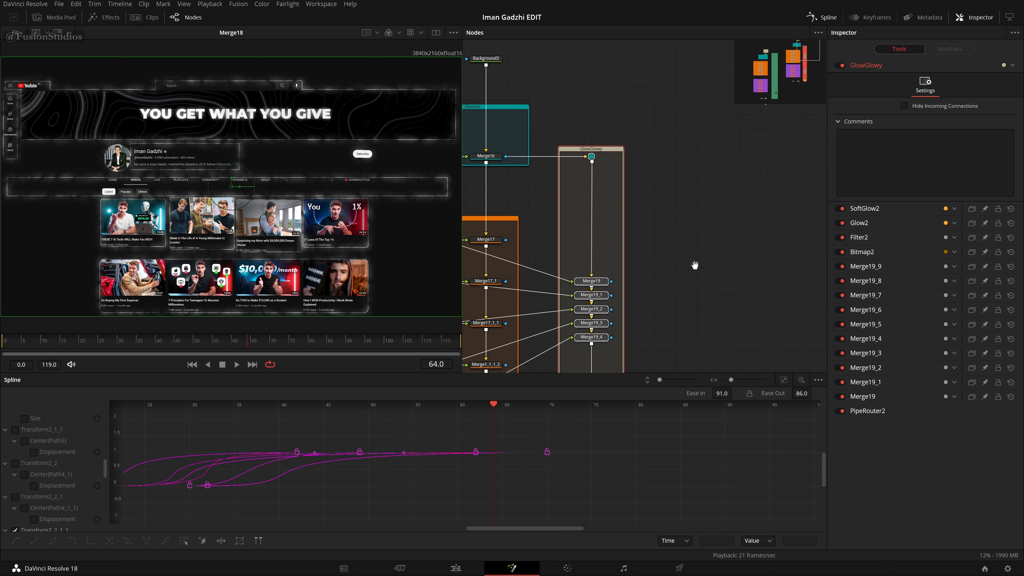
right_click(609, 202)
mouse_move(646, 321)
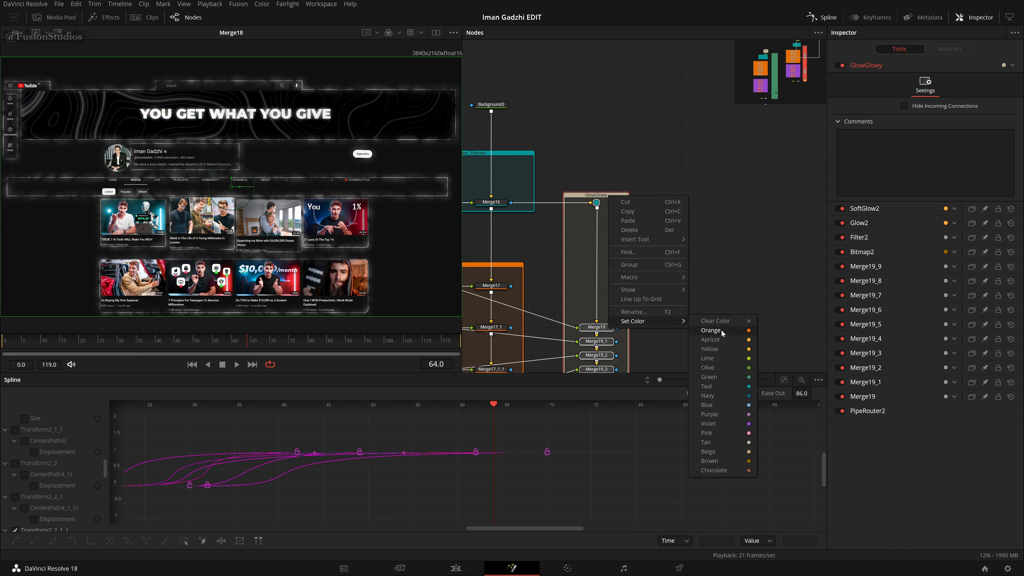
click(735, 360)
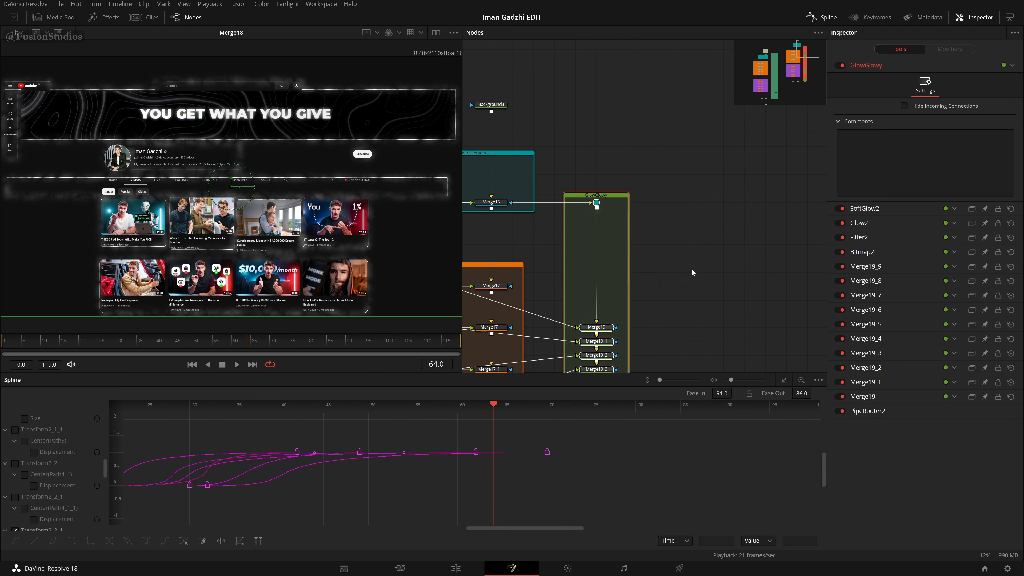
Step: Shift the second tree's clip nodes, their masks and merges, and the lower glow nodes down to match the first tree's spacing
scroll(690, 270, down, 5)
scroll(688, 269, down, 5)
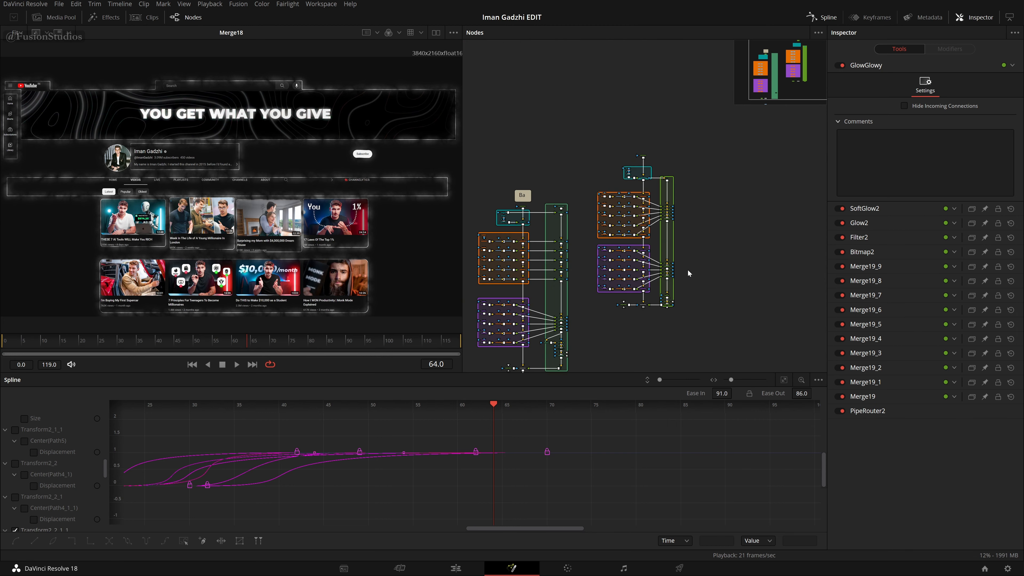
scroll(688, 269, up, 2)
drag(687, 269, 797, 178)
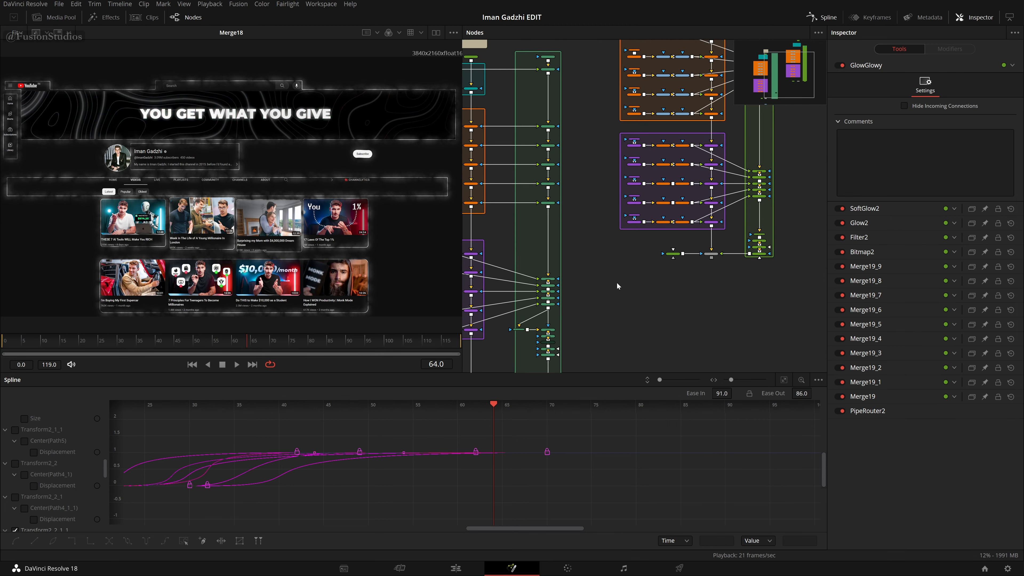
drag(618, 286, 709, 364)
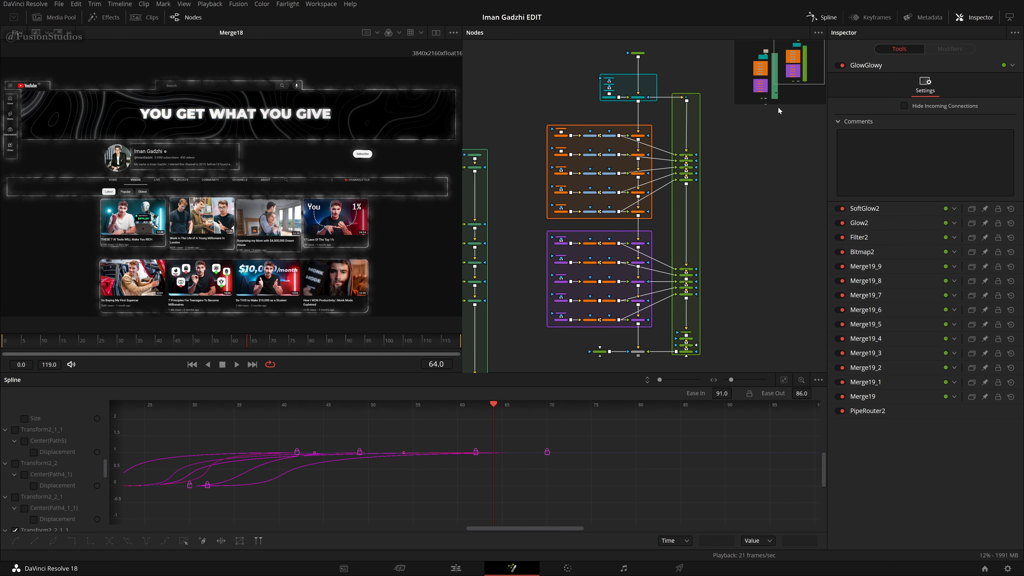
drag(607, 279, 834, 149)
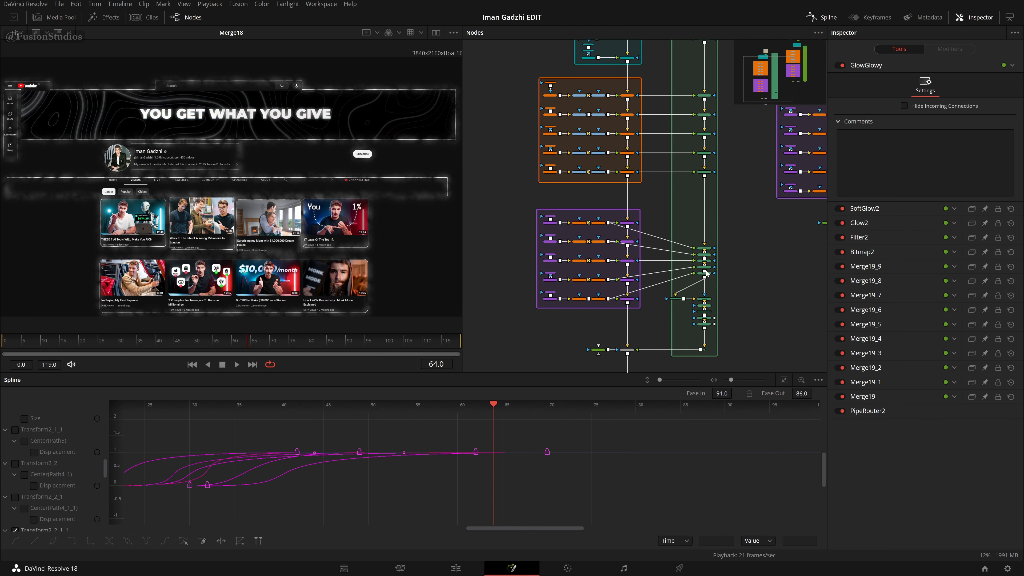
drag(776, 219, 638, 293)
drag(759, 354, 618, 189)
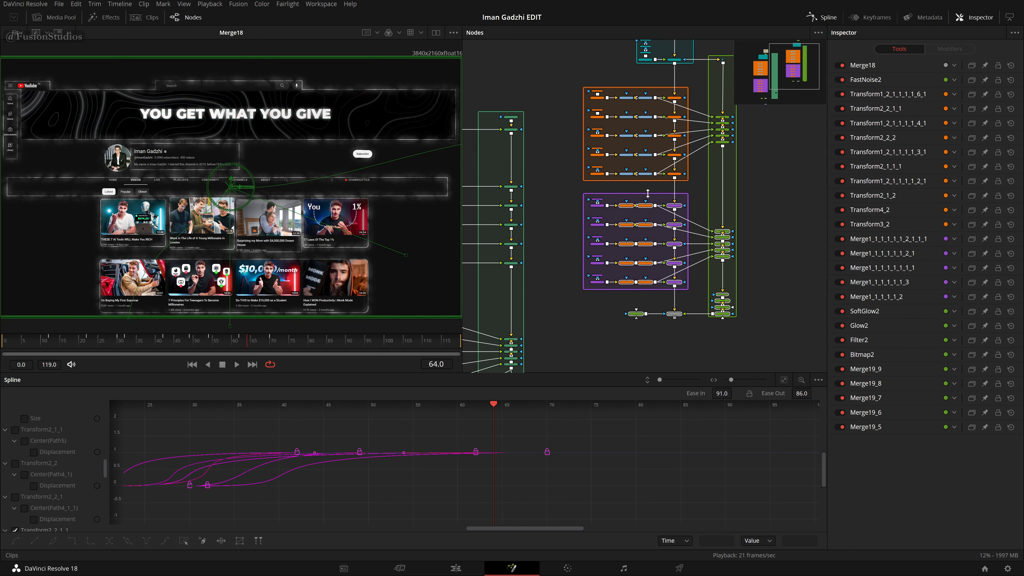
drag(656, 262, 657, 306)
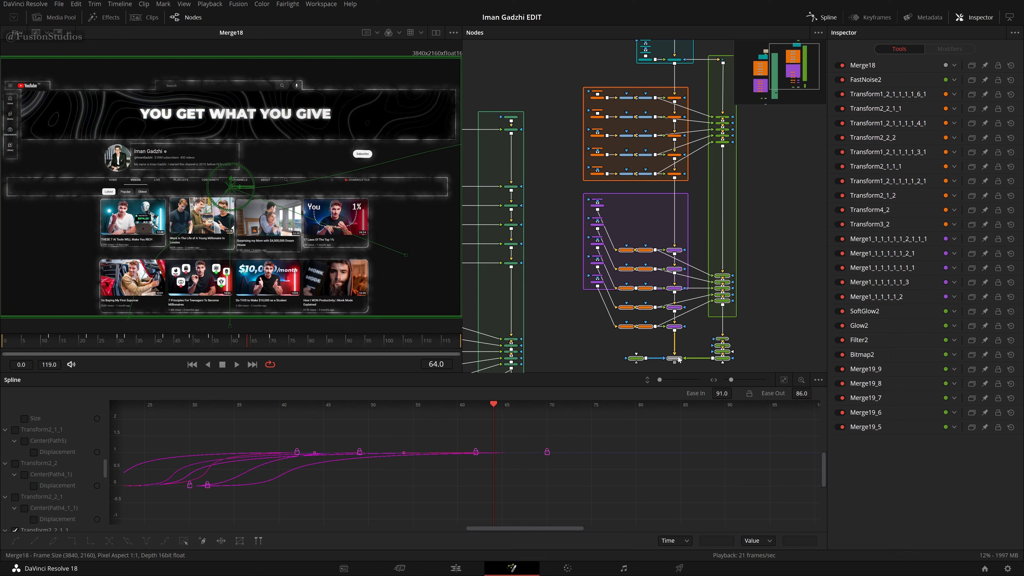
drag(569, 190, 606, 309)
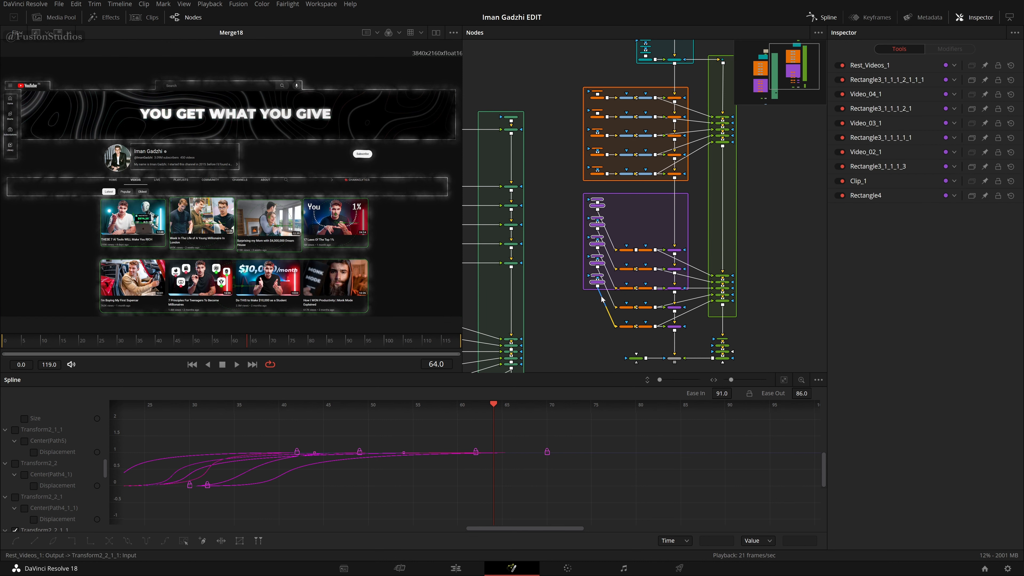
drag(605, 203, 605, 247)
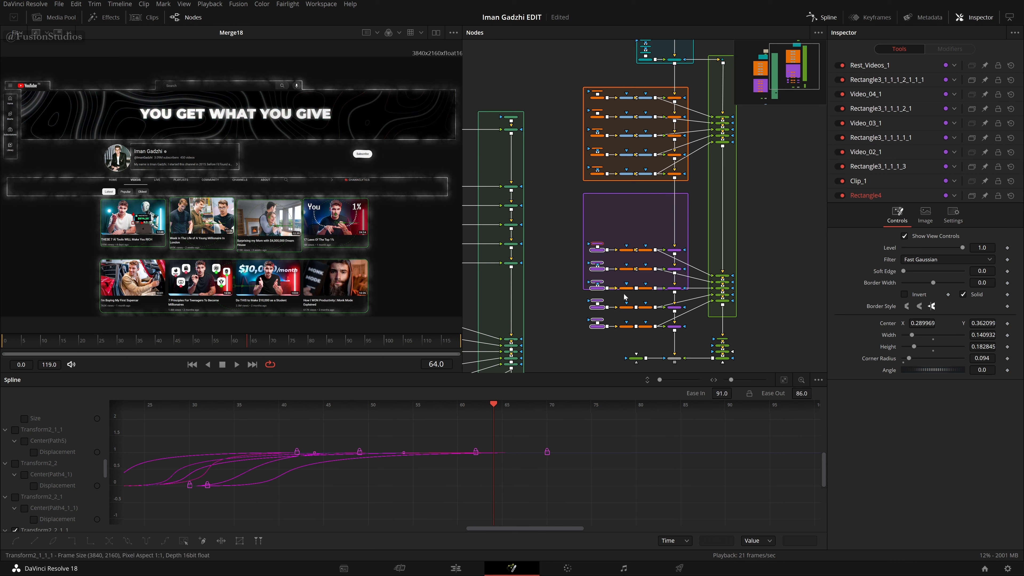
Step: Resize the Clips underlay at its lower and upper edges to fit around the relocated clip nodes
drag(585, 289, 585, 336)
drag(645, 193, 644, 235)
click(645, 194)
scroll(645, 195, down, 3)
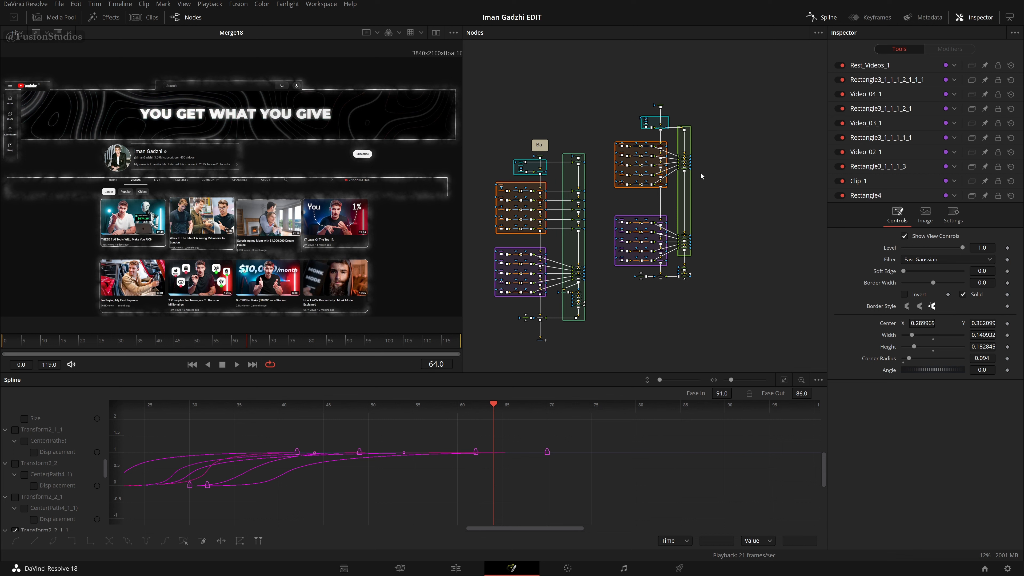
Step: Move the whole second node tree down beside the first and reposition its Other_Elements underlay group
drag(710, 224, 719, 191)
drag(732, 52, 611, 342)
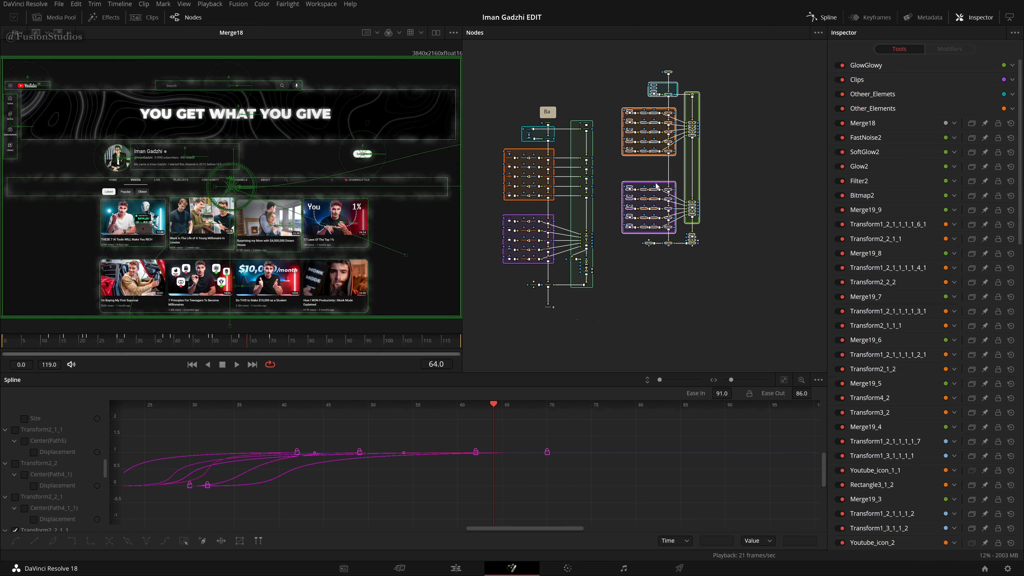
drag(656, 191, 652, 233)
click(656, 300)
scroll(642, 157, up, 4)
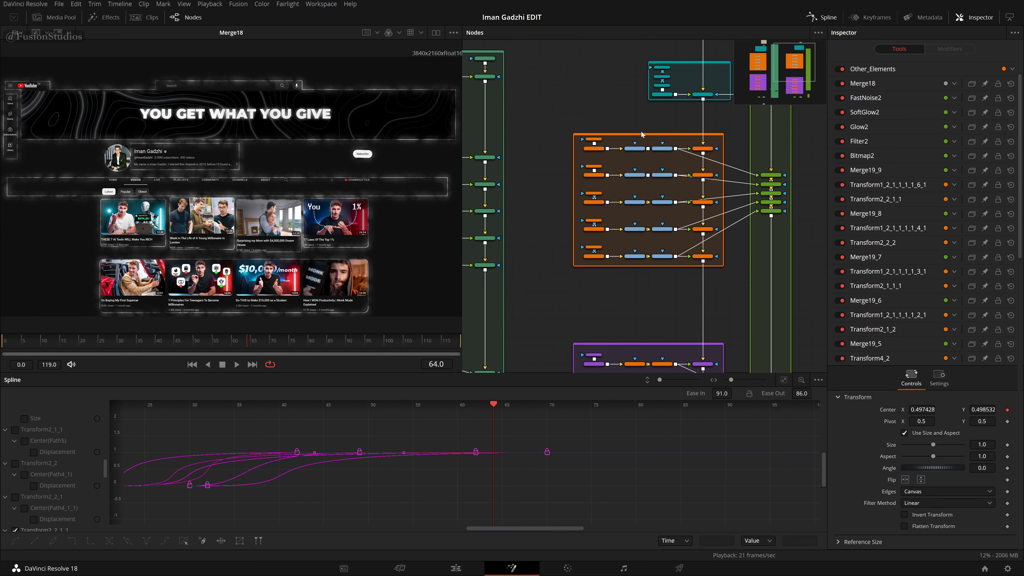
drag(642, 133, 568, 131)
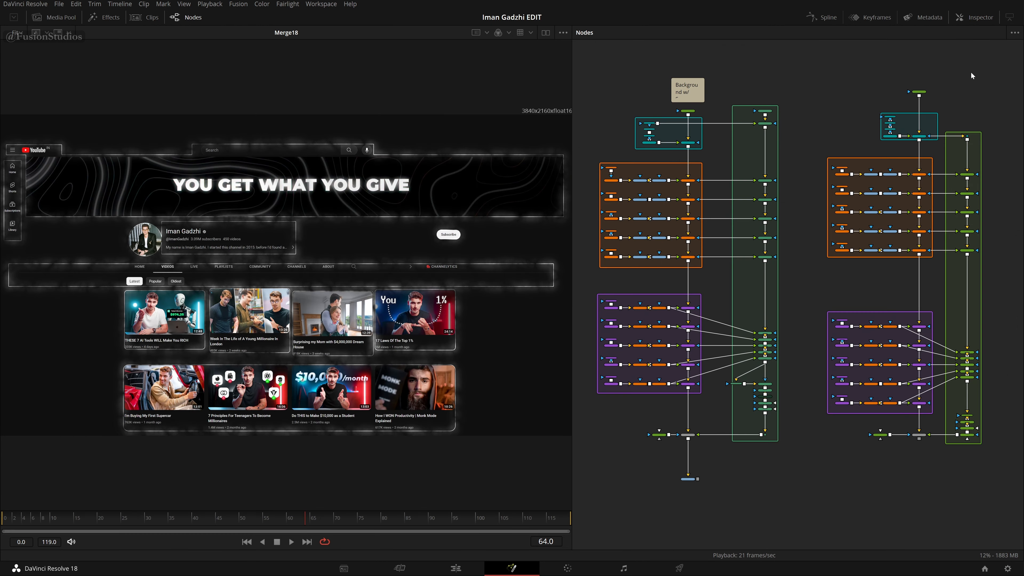
drag(976, 60, 842, 511)
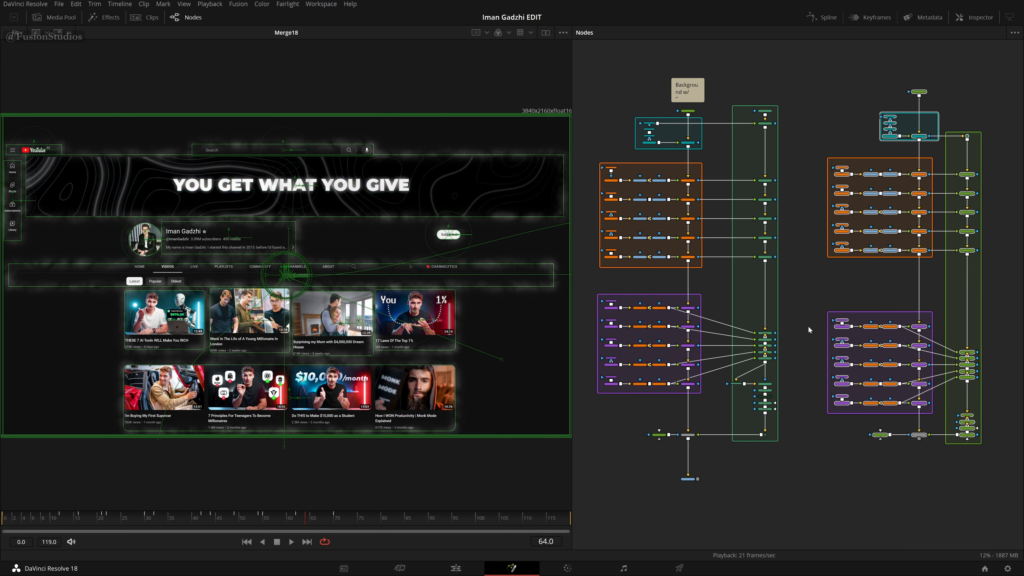
click(821, 92)
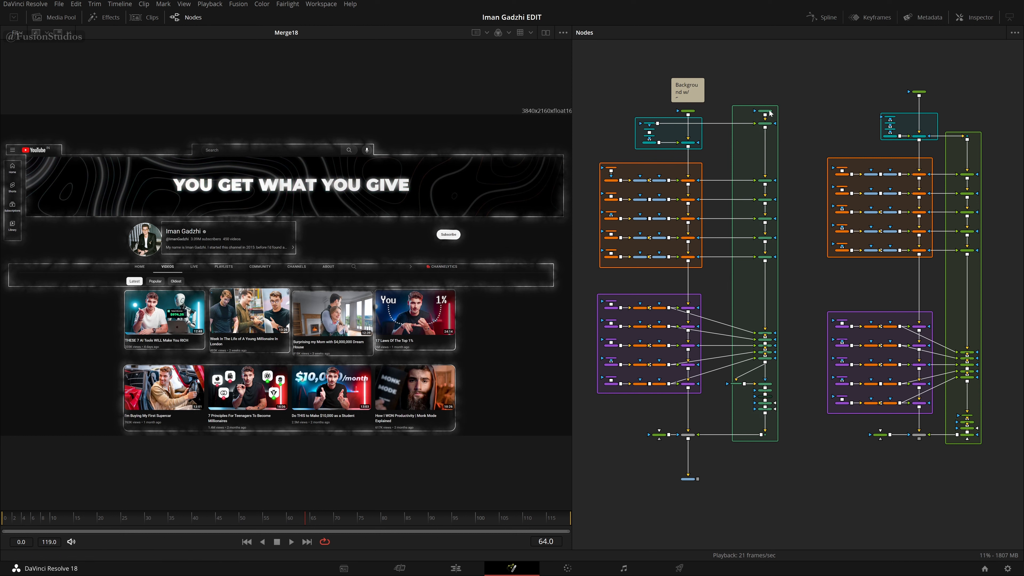
drag(996, 59, 847, 485)
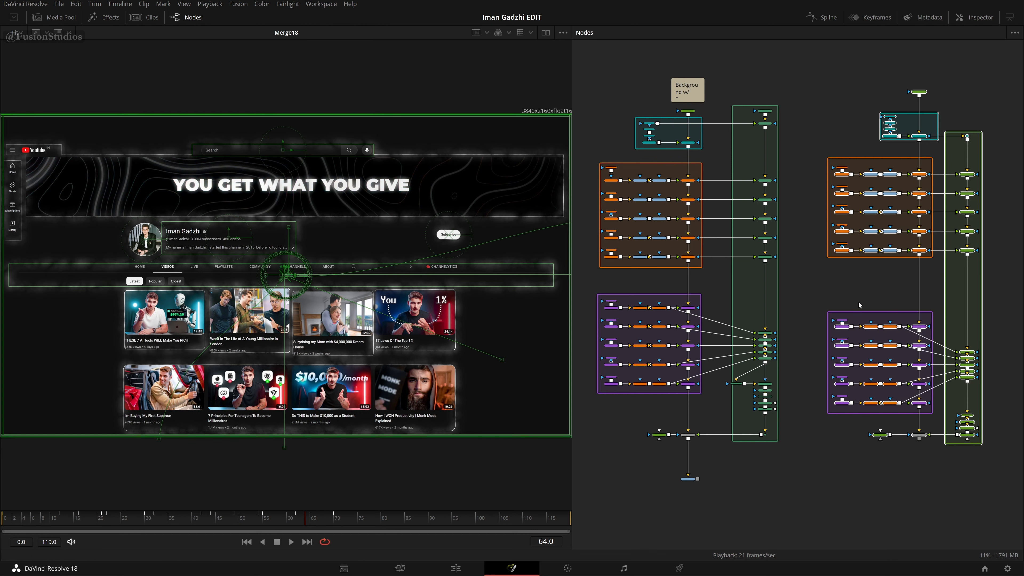
click(857, 288)
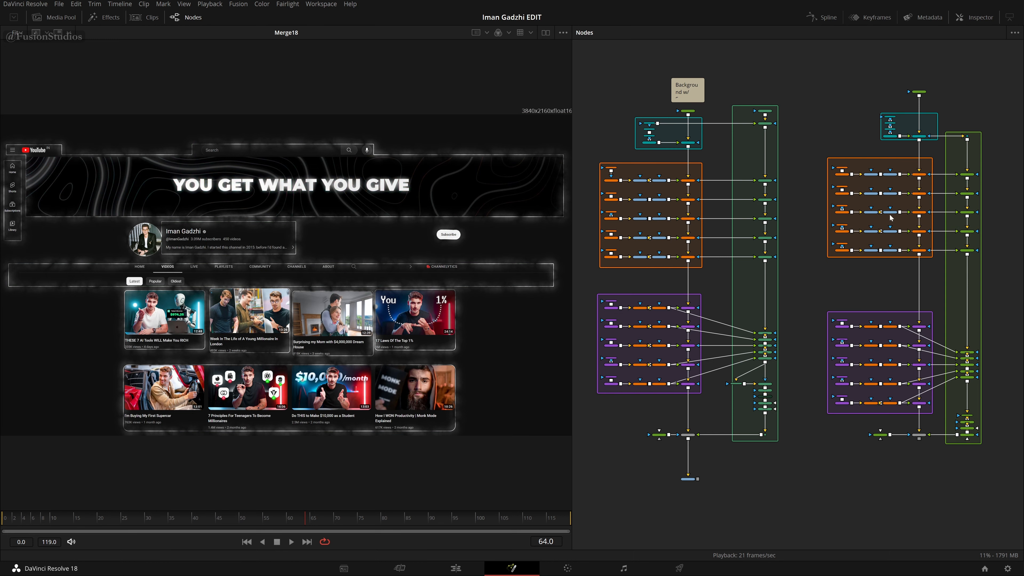
drag(1010, 48, 829, 514)
click(871, 291)
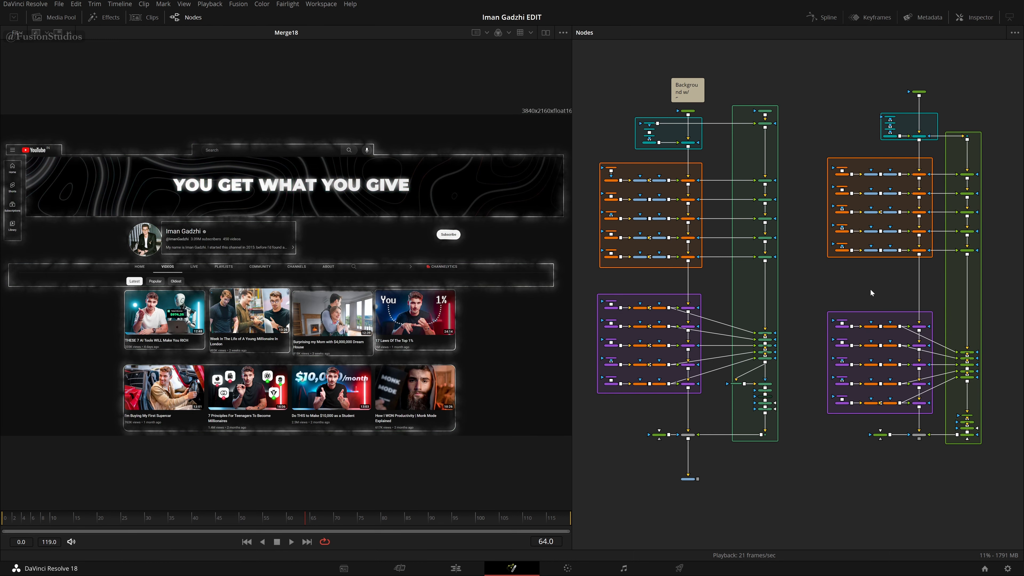